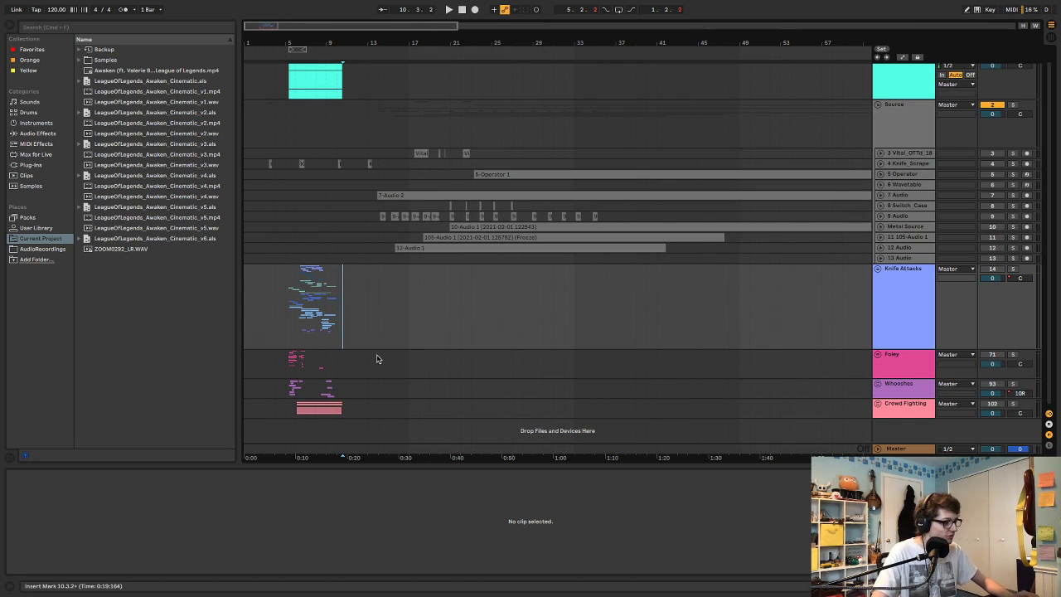
- Open the video window and play the soloed Crowd Fighting group from 5.3.4
key("alt+super+v")
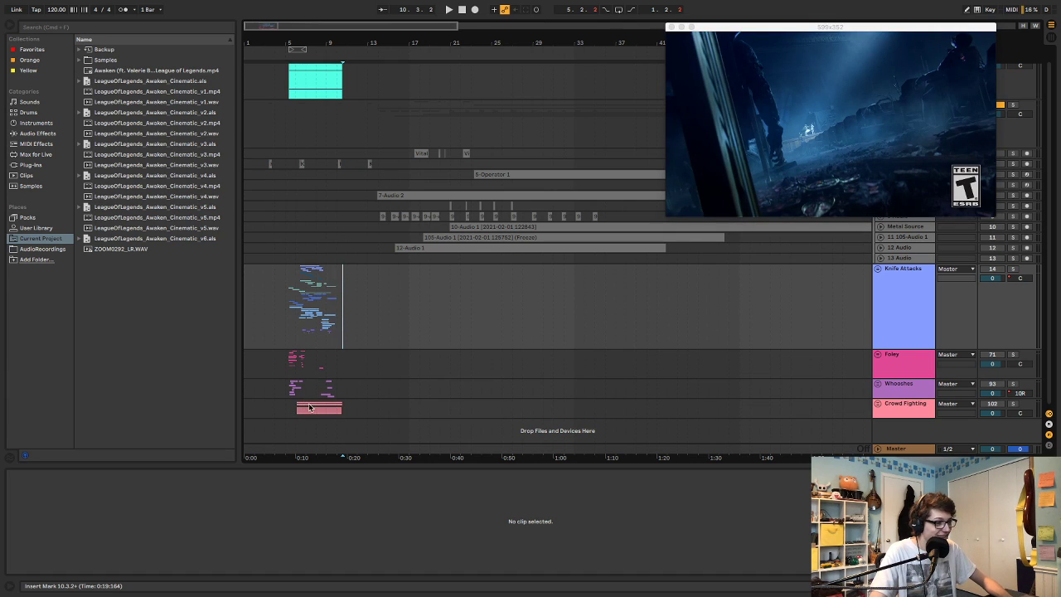
left_click(299, 410)
key("space")
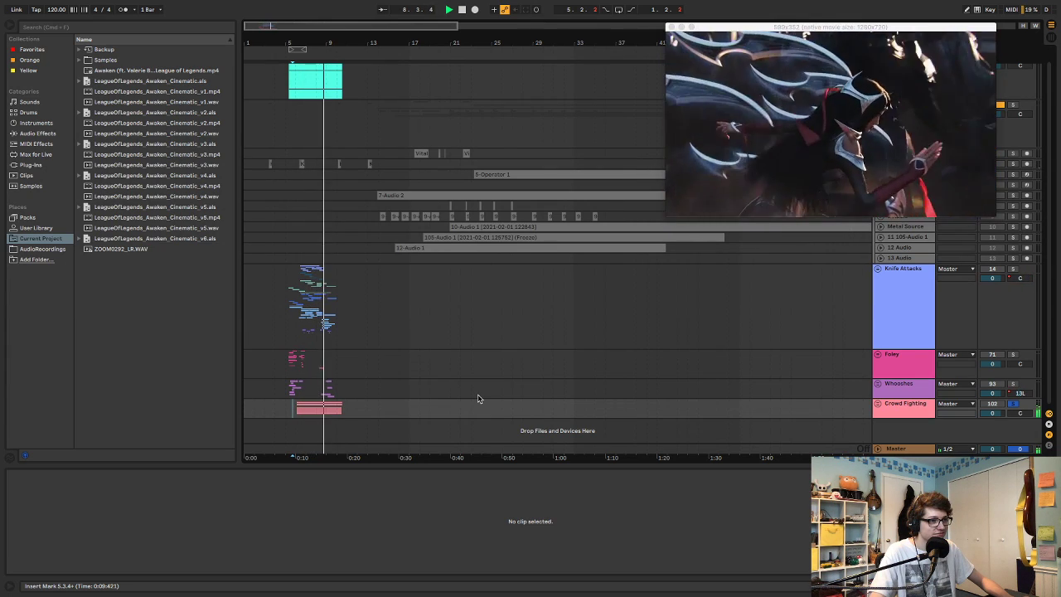
key("space")
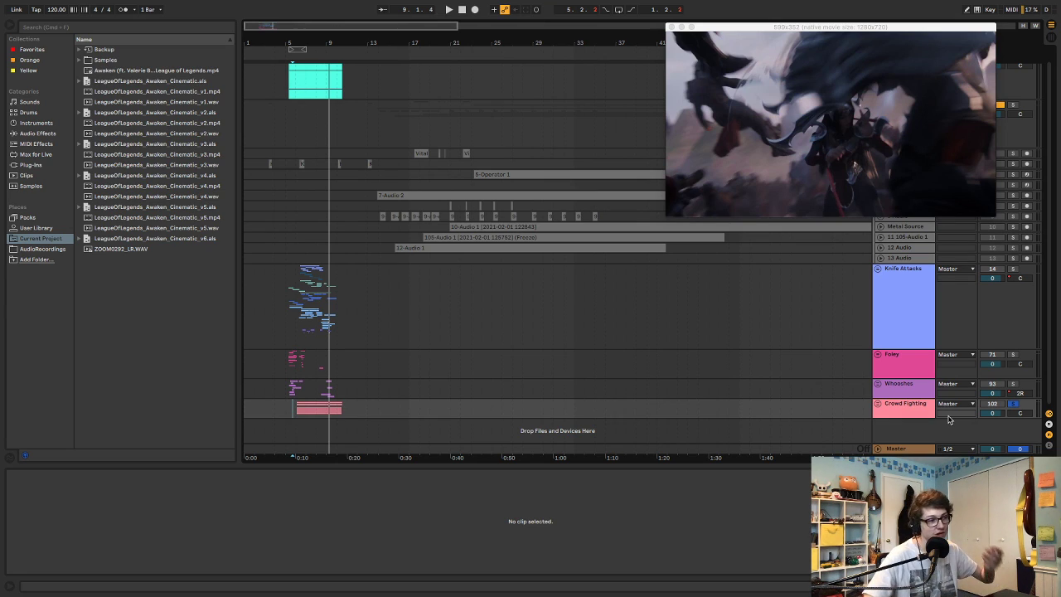
- Activate the Whooshes, Foley and Knife Attacks groups and take Crowd Fighting out of solo
left_click_drag(336, 41, 581, 58)
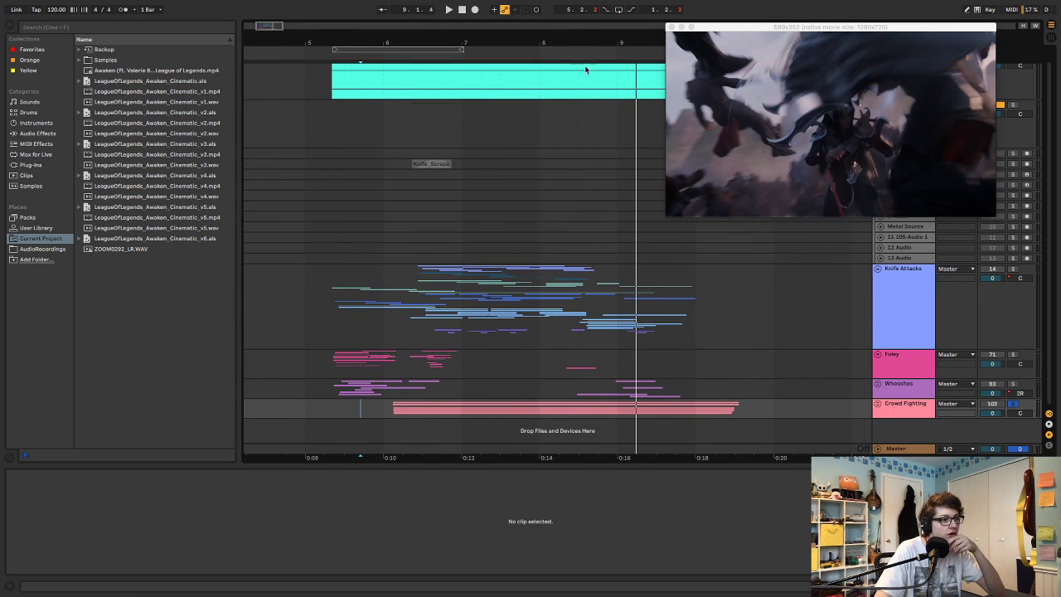
scroll(531, 133, "up", 1)
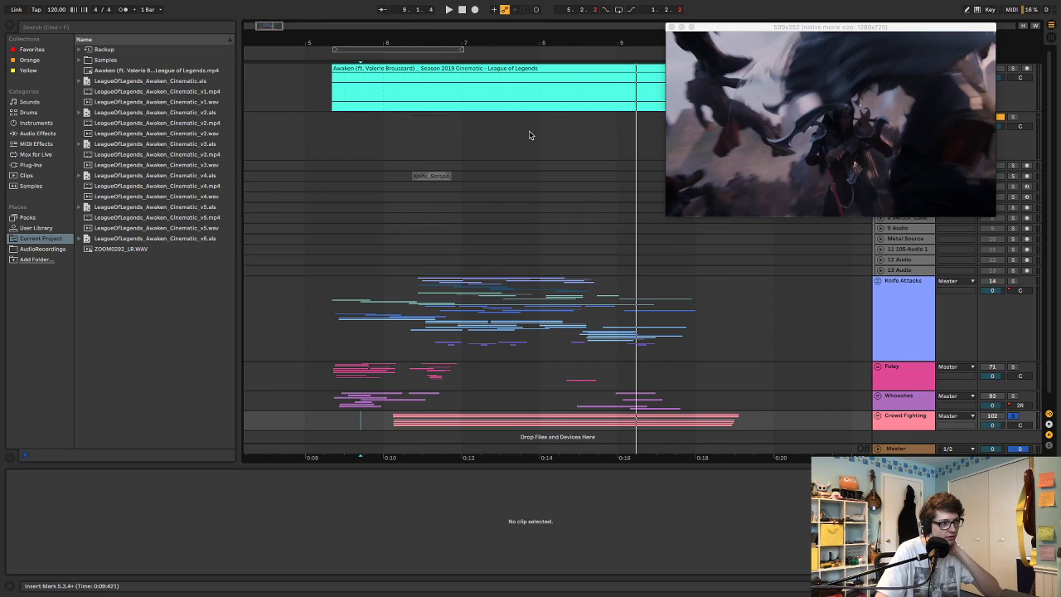
left_click(997, 396)
left_click(997, 367)
left_click(992, 281)
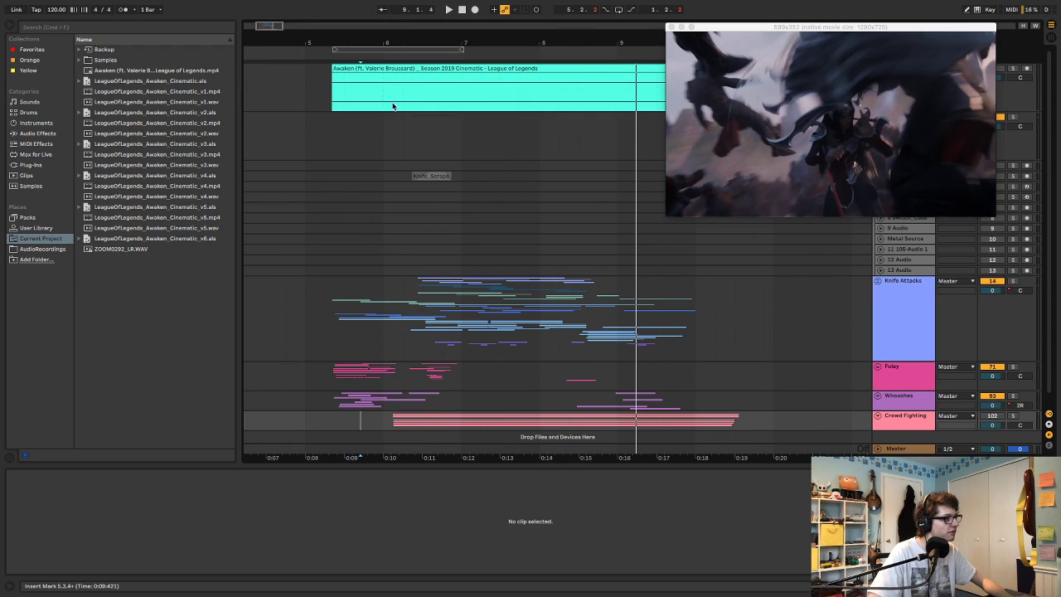
- Play the active groups against the picture from the start of the cinematic video clip
left_click(405, 68)
key("space")
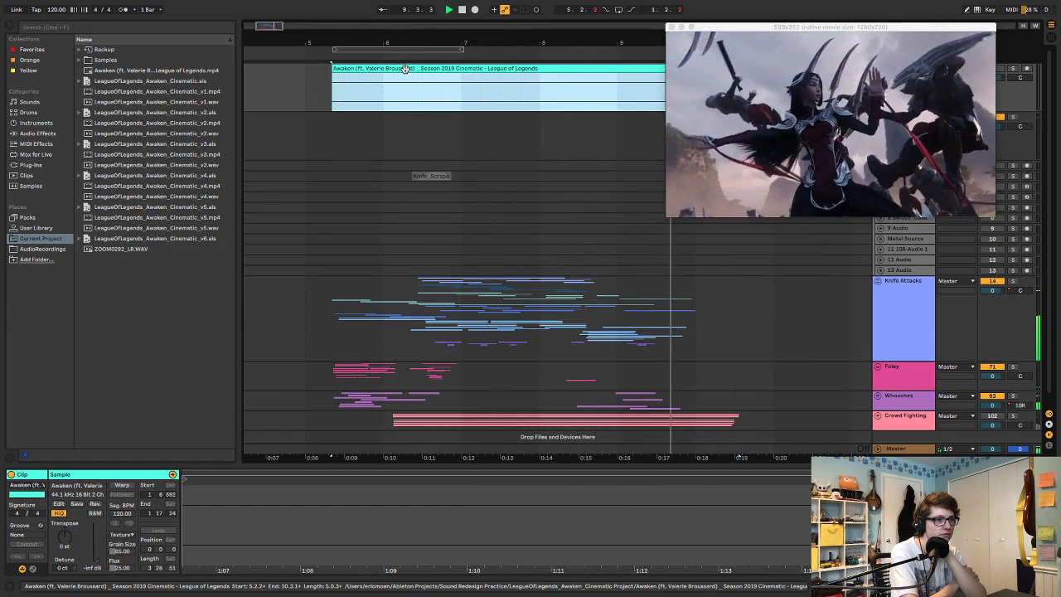
key("space")
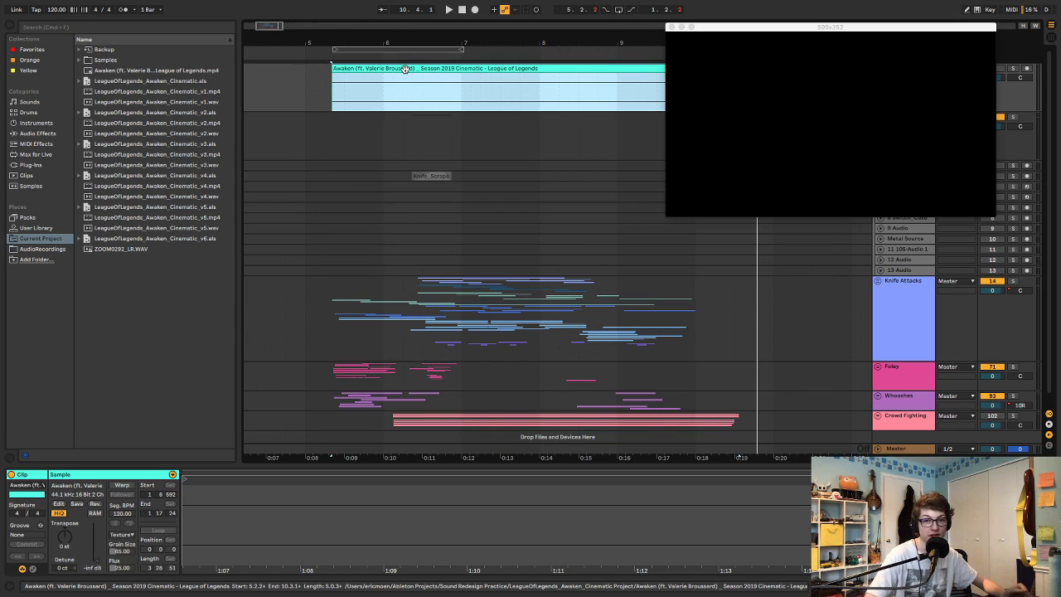
- Solo the Knife Attacks group and play it against the picture from 5.2.2
left_click_drag(442, 43, 481, 43)
left_click_drag(301, 89, 430, 98)
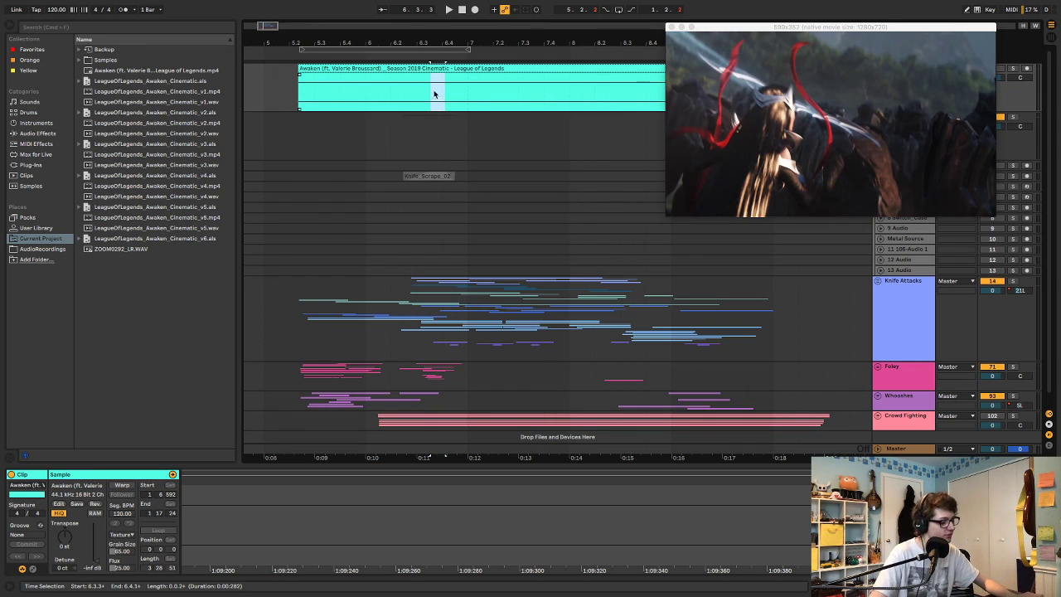
left_click_drag(499, 42, 529, 41)
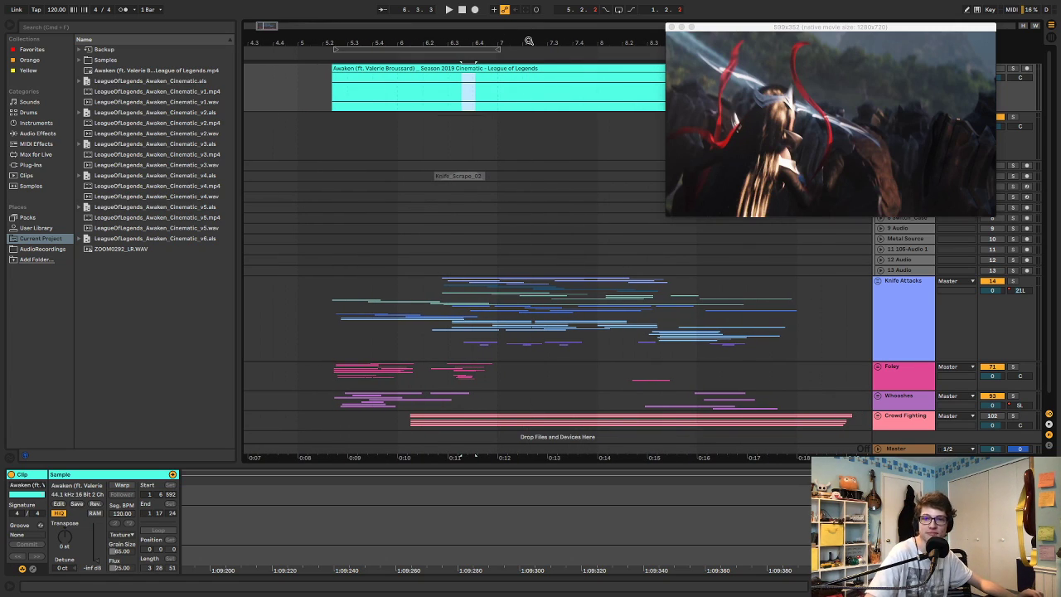
left_click_drag(526, 36, 493, 35)
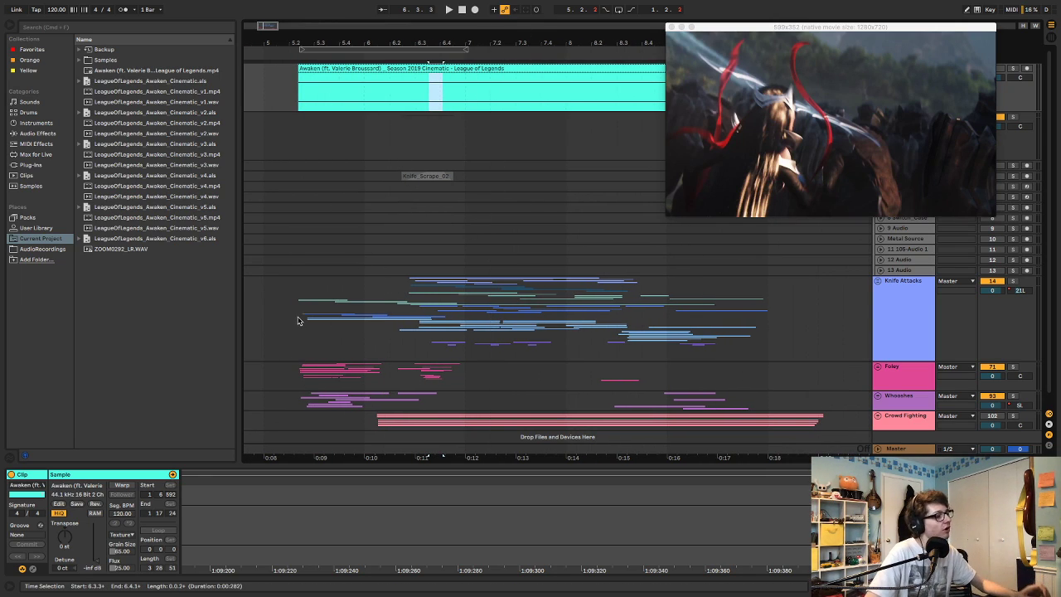
left_click(324, 66)
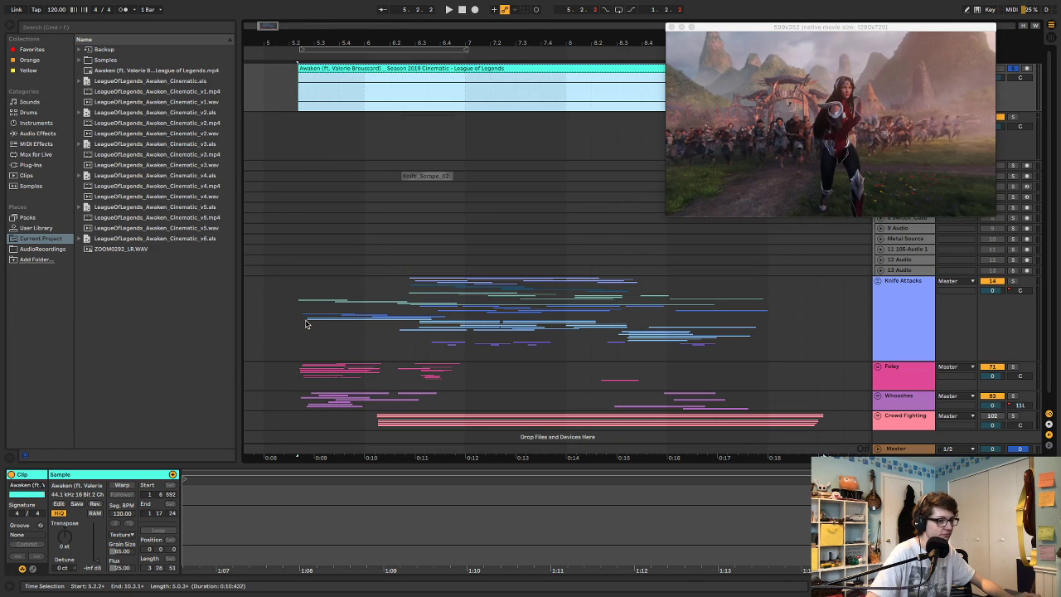
left_click(300, 304)
key("space")
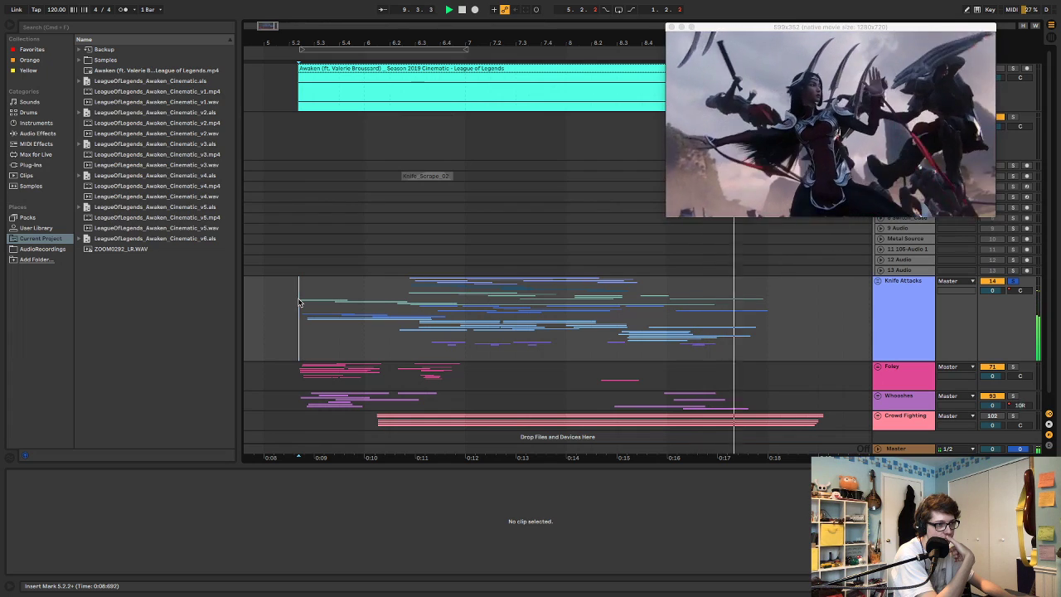
left_click(538, 240)
key("space")
key("space")
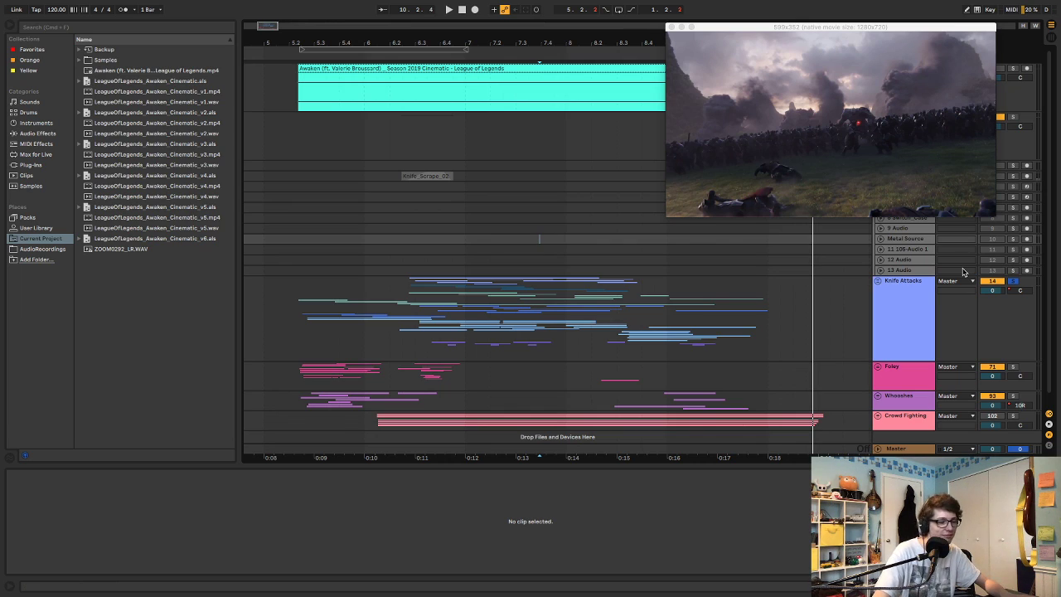
- Unfold the Knife Attacks group and play its nested knife and whoosh layers from 8.1.4
left_click_drag(650, 43, 587, 65)
left_click(878, 281)
scroll(582, 233, "down", 20)
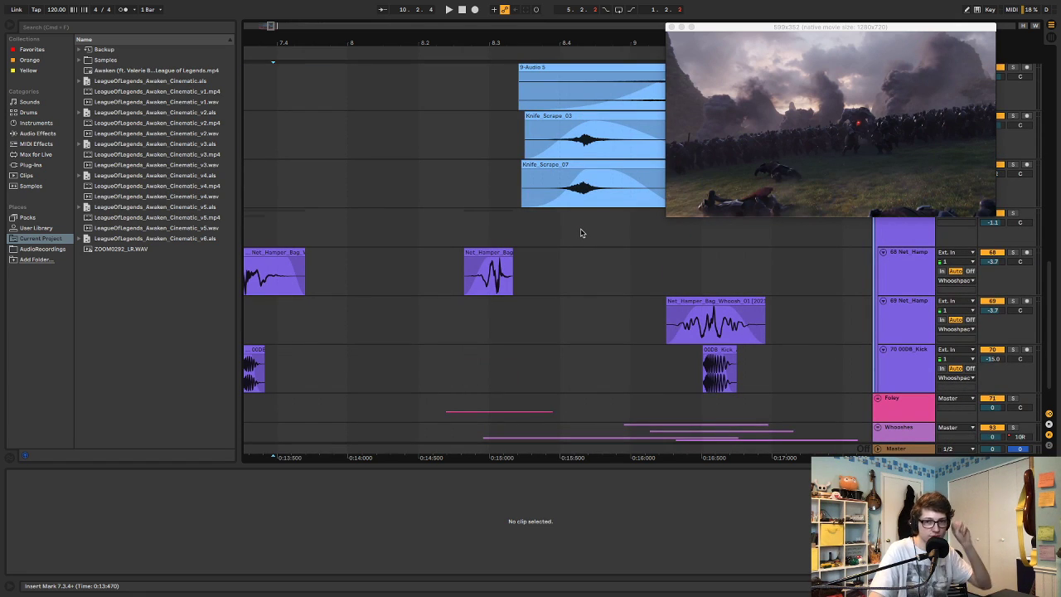
scroll(500, 220, "up", 6)
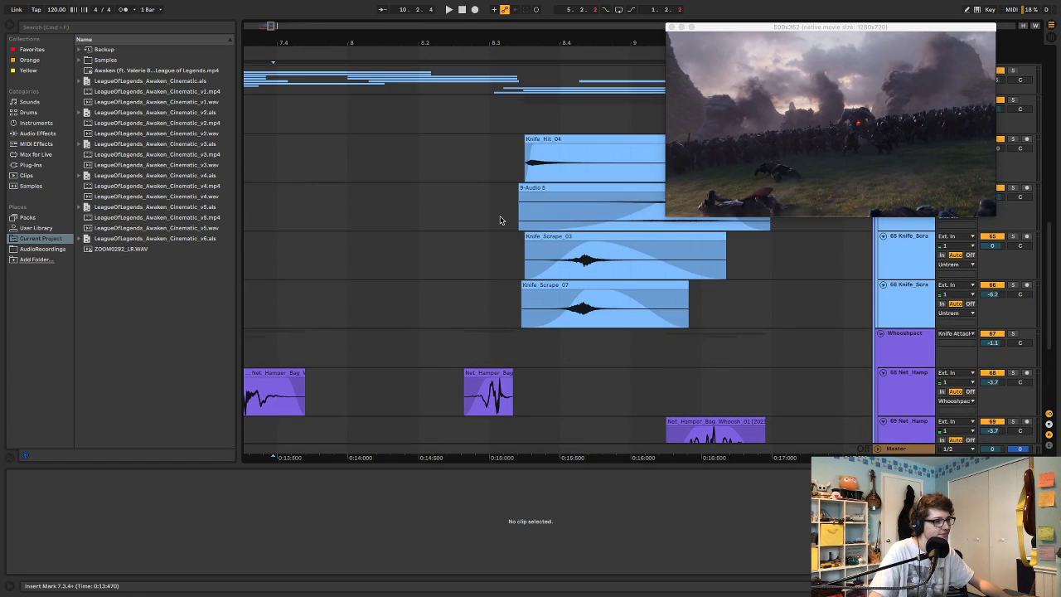
scroll(500, 220, "up", 2)
left_click(400, 126)
key("space")
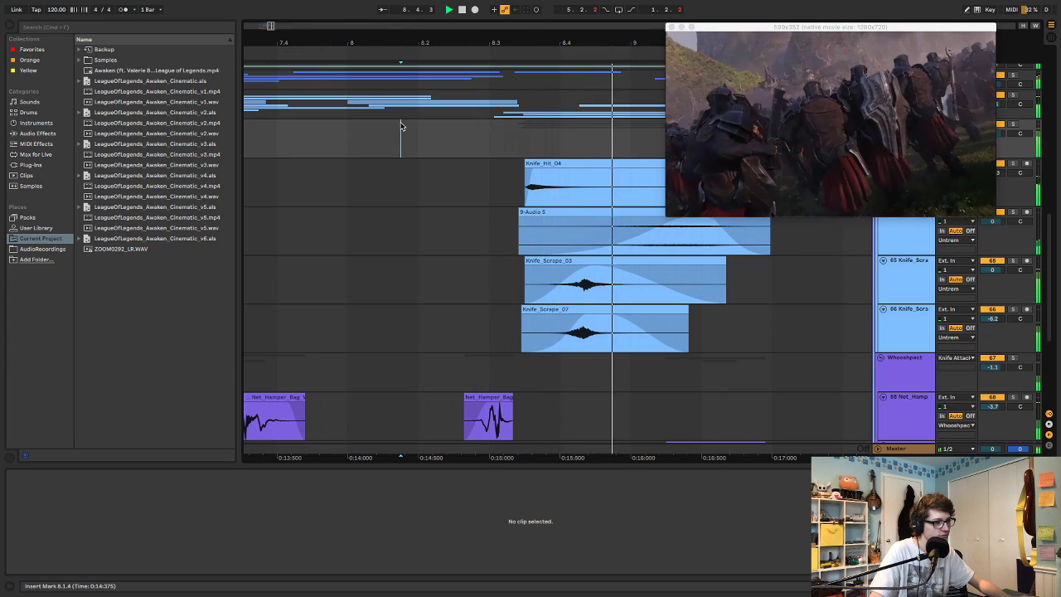
scroll(557, 213, "down", 4)
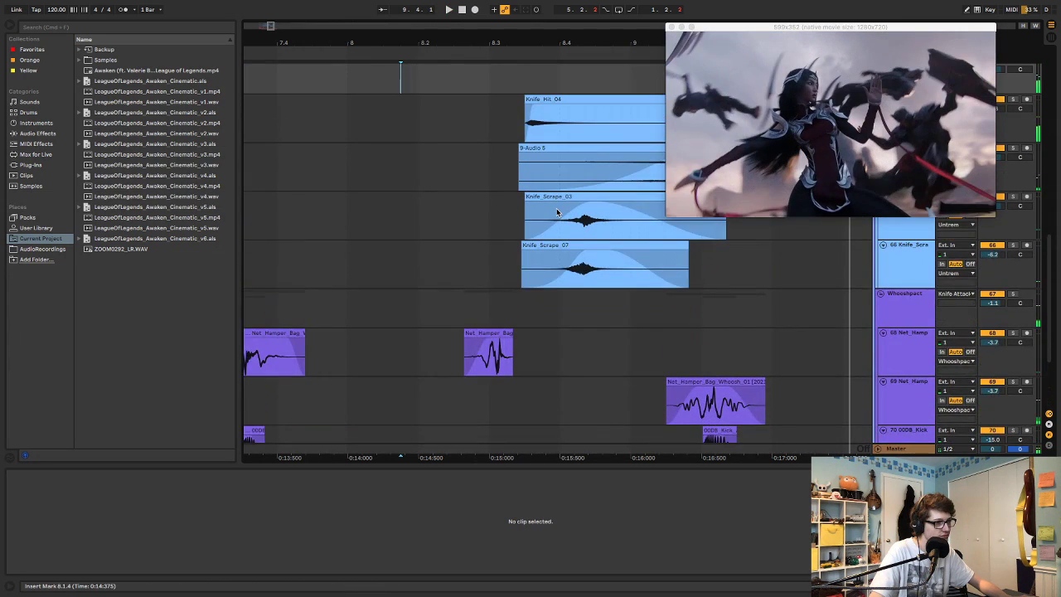
scroll(557, 213, "up", 12)
scroll(700, 297, "up", 3)
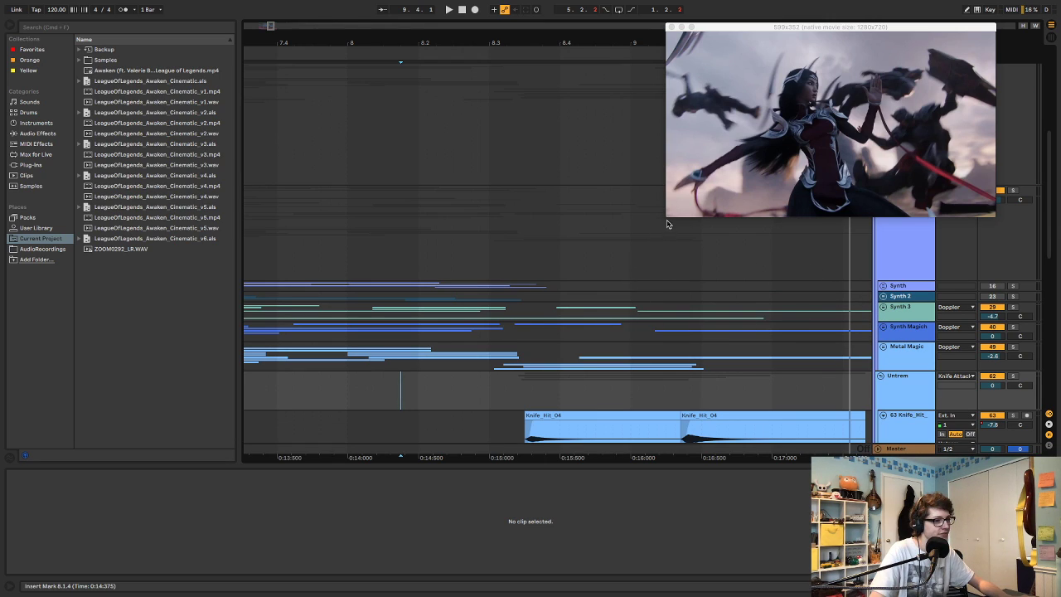
- Shrink the video window to 320x180 and move it clear of the arrangement
left_click_drag(668, 219, 820, 121)
left_click_drag(937, 28, 980, 10)
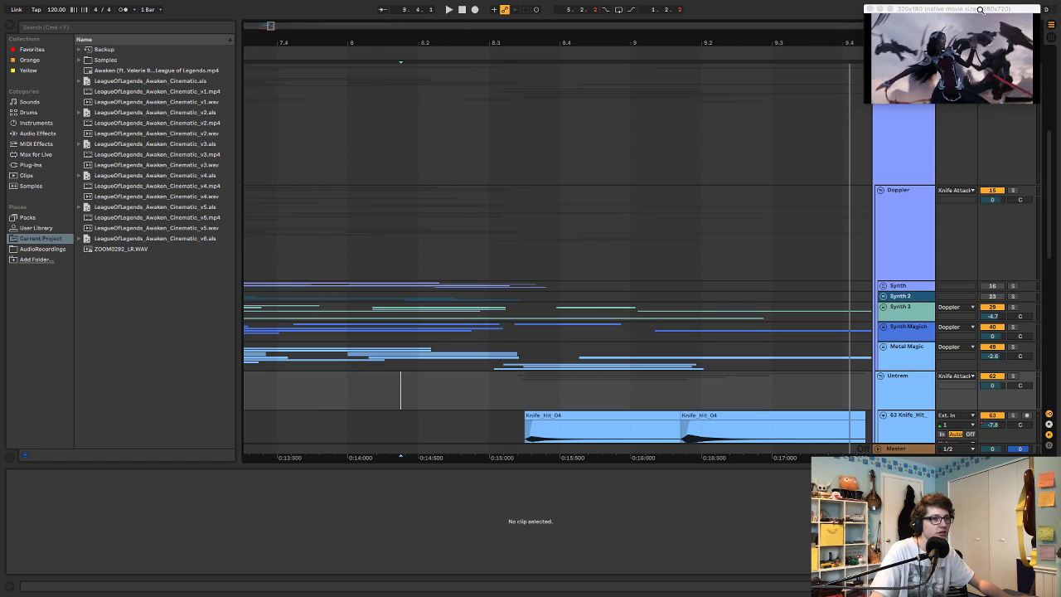
left_click_drag(695, 42, 608, 47)
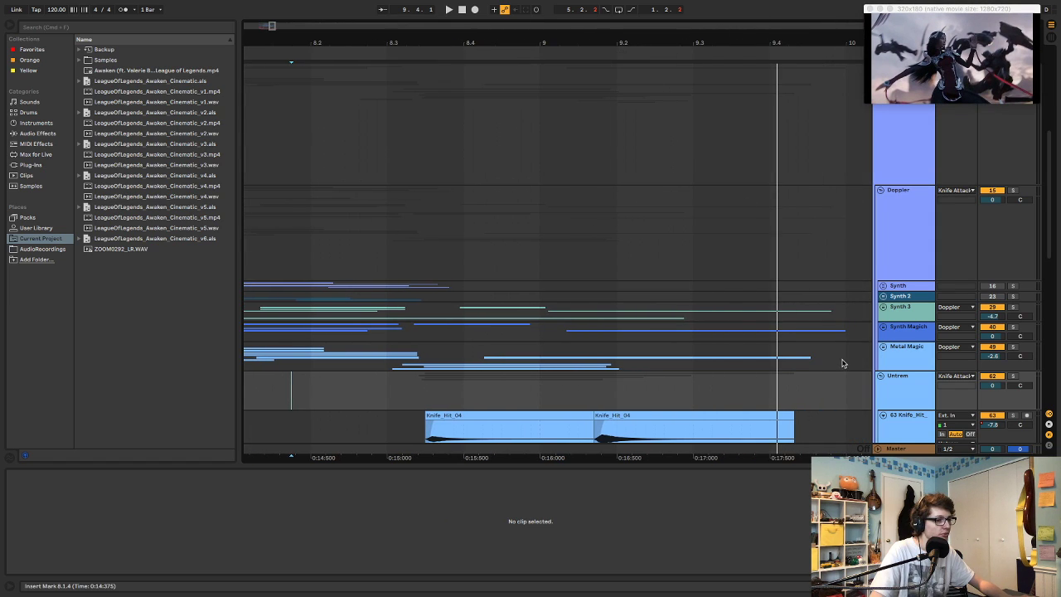
- Fold the Untrem group and play it soloed from 8.3.1
left_click(881, 376)
left_click(392, 377)
key("space")
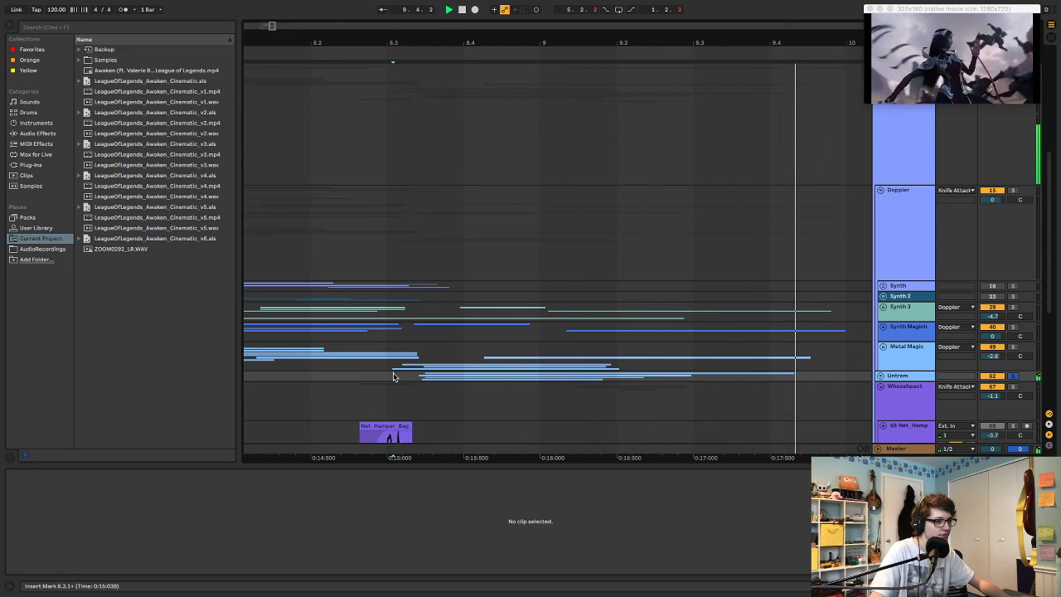
- Solo the Metal Magic group and play it from 8.2.4 and again from 7.4.4
left_click(382, 363)
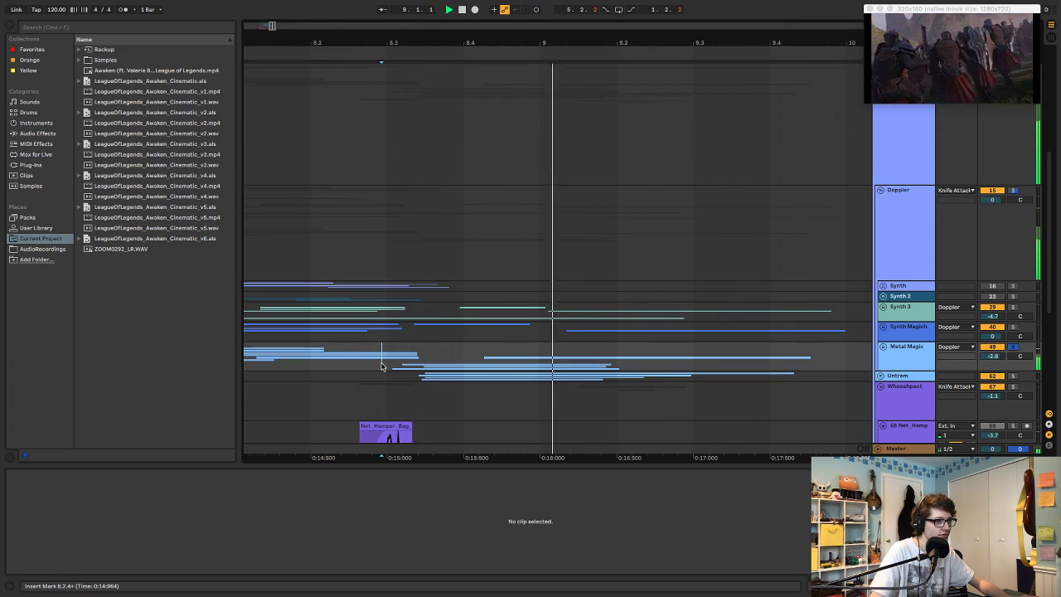
scroll(367, 370, "left", 3)
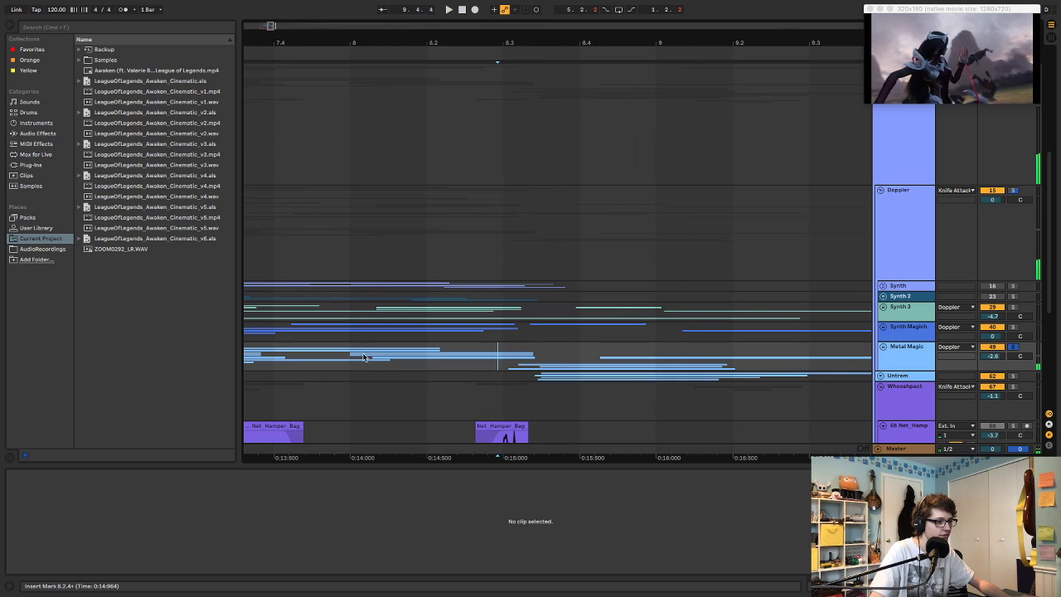
left_click(348, 355)
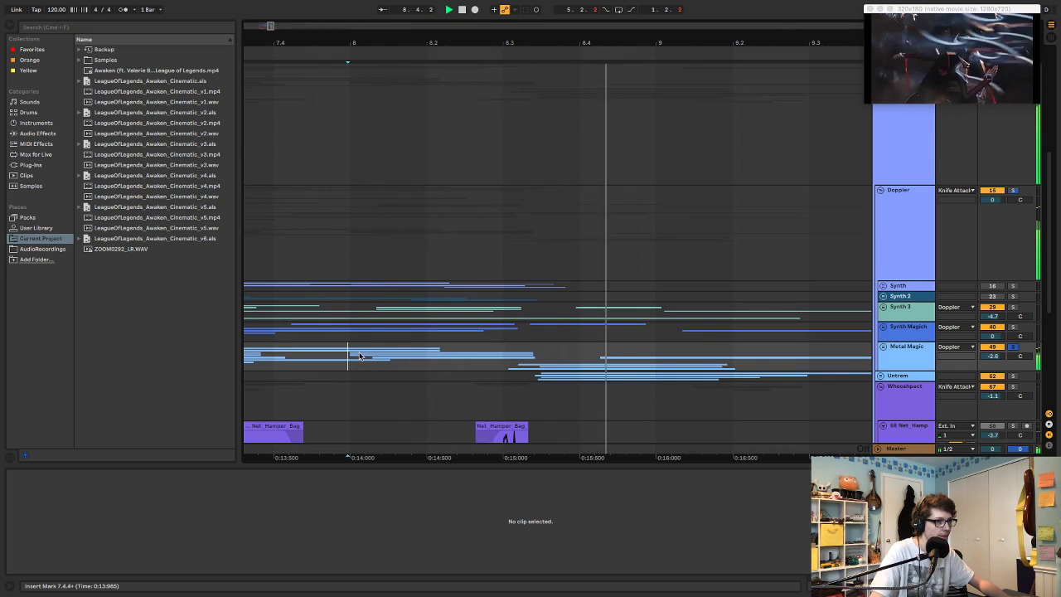
key("space")
- Add a Utility audio effect to the Metal Magic group
left_click(905, 347)
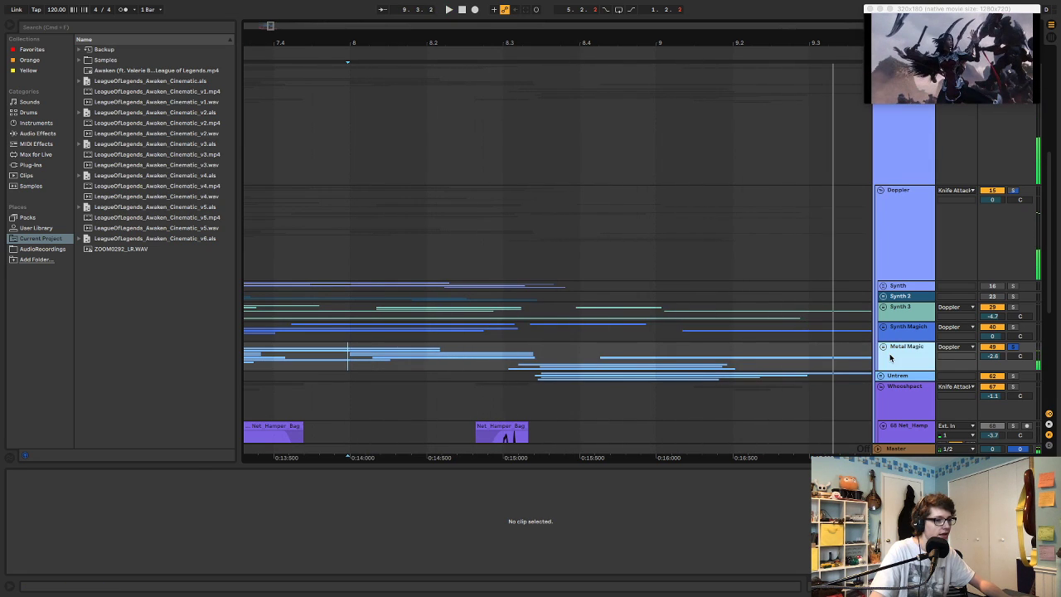
left_click(21, 133)
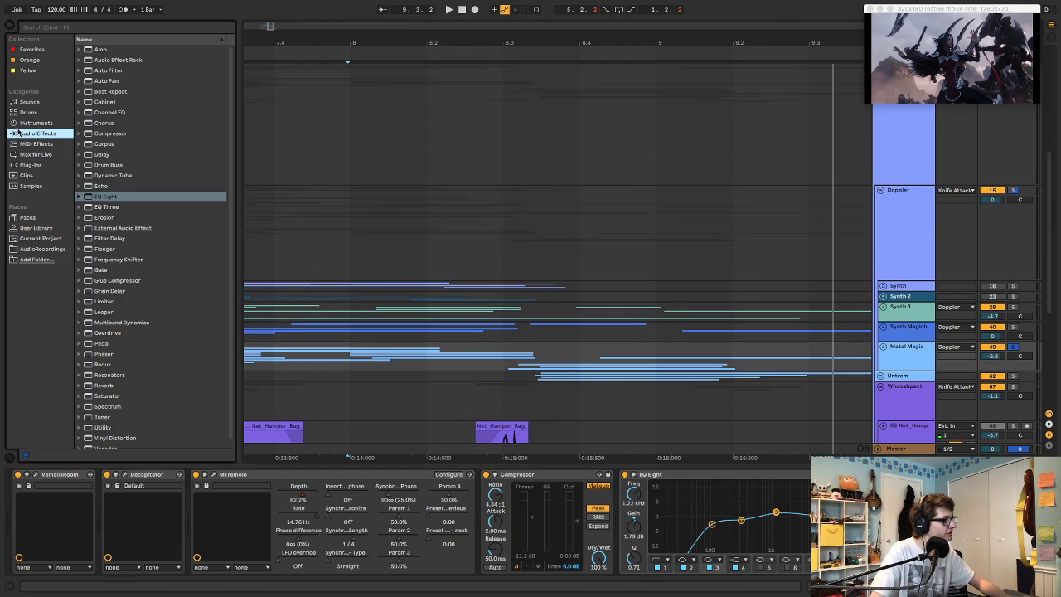
scroll(124, 257, "down", 1)
left_click(102, 420)
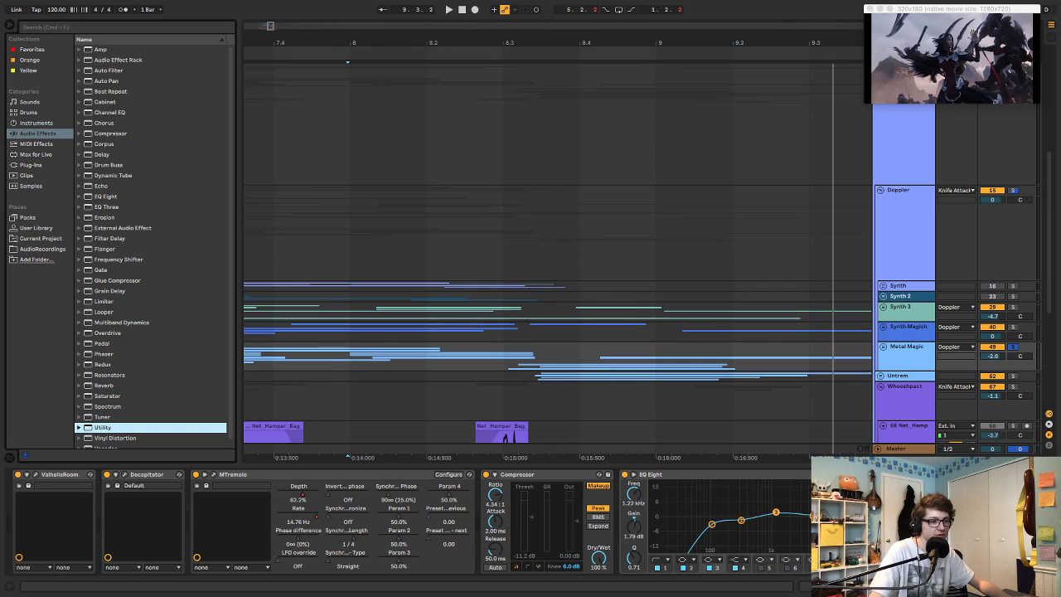
- Unfold the Metal Magic group and show its Utility Gain automation
left_click(884, 346)
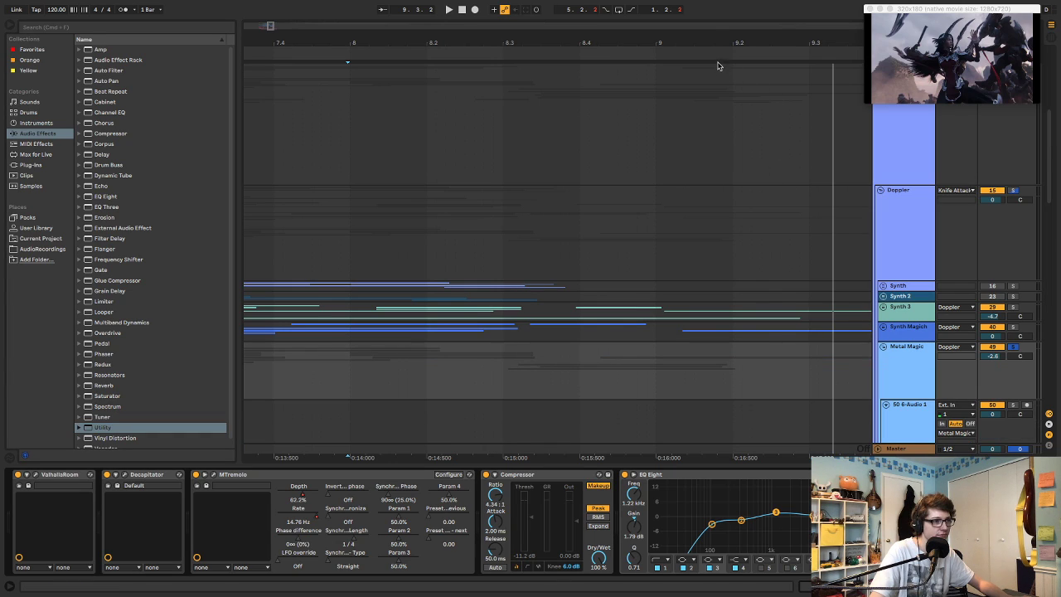
left_click_drag(713, 43, 714, 81)
scroll(702, 293, "down", 5)
key("a")
- Play the soloed Metal Magic group from 8.3.2 and again from 8.2.3 to locate the spot to duck
key("space")
left_click(311, 160)
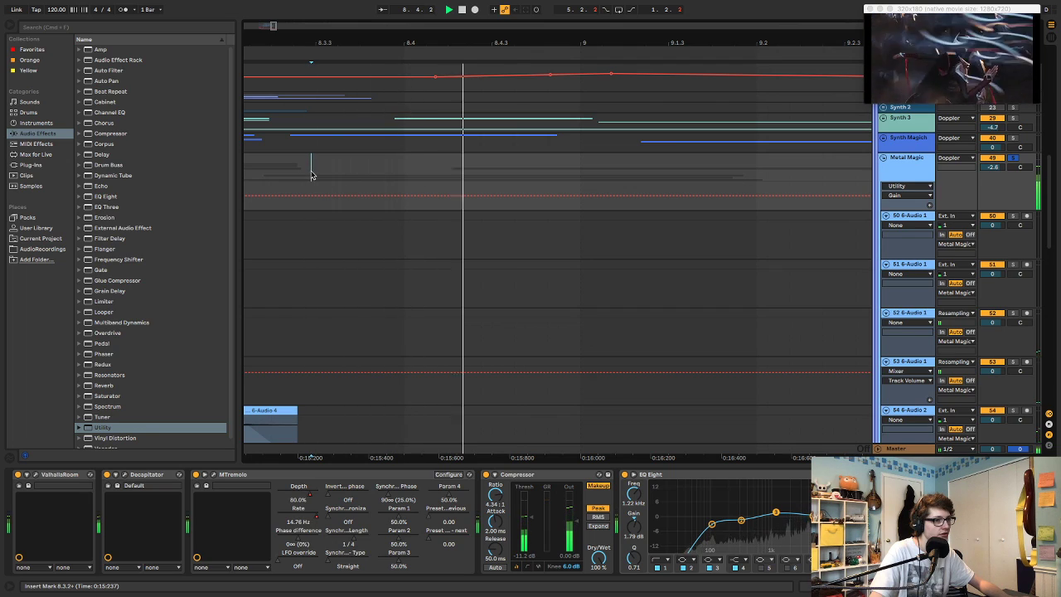
scroll(340, 171, "left", 3)
left_click(342, 172)
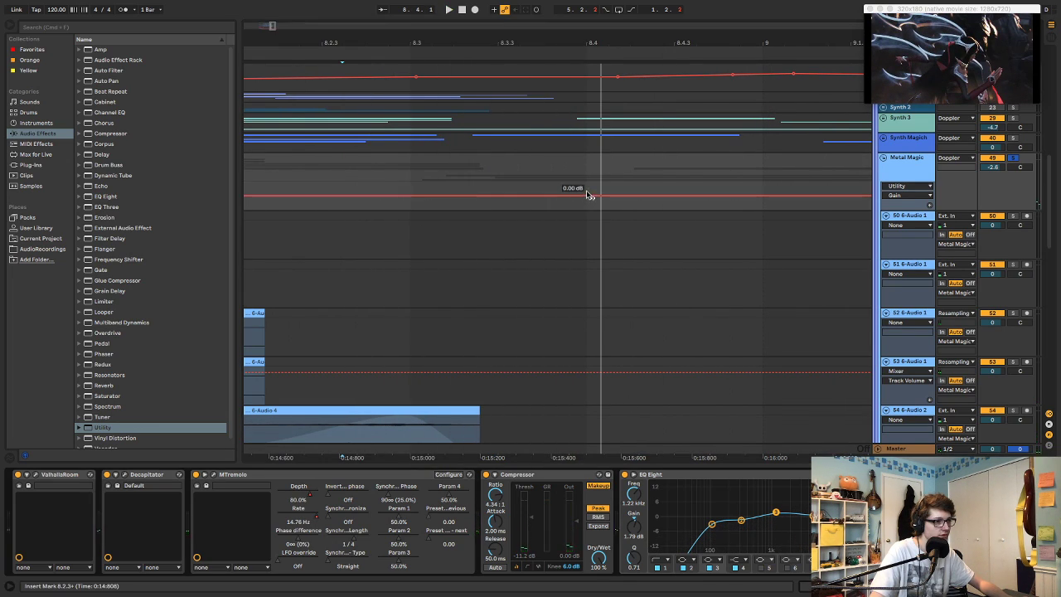
- Draw a dip in Metal Magic's Utility Gain automation just after 8.4, returning to 0 dB at 8.4.2
left_click_drag(587, 196, 634, 193)
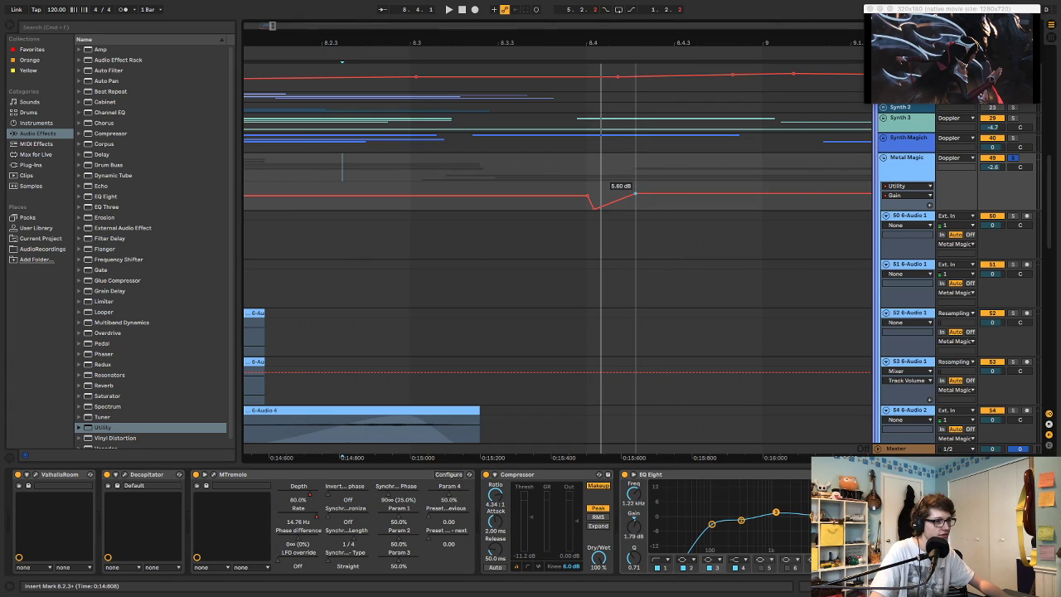
right_click(636, 194)
left_click(637, 199)
type("0")
key("Return")
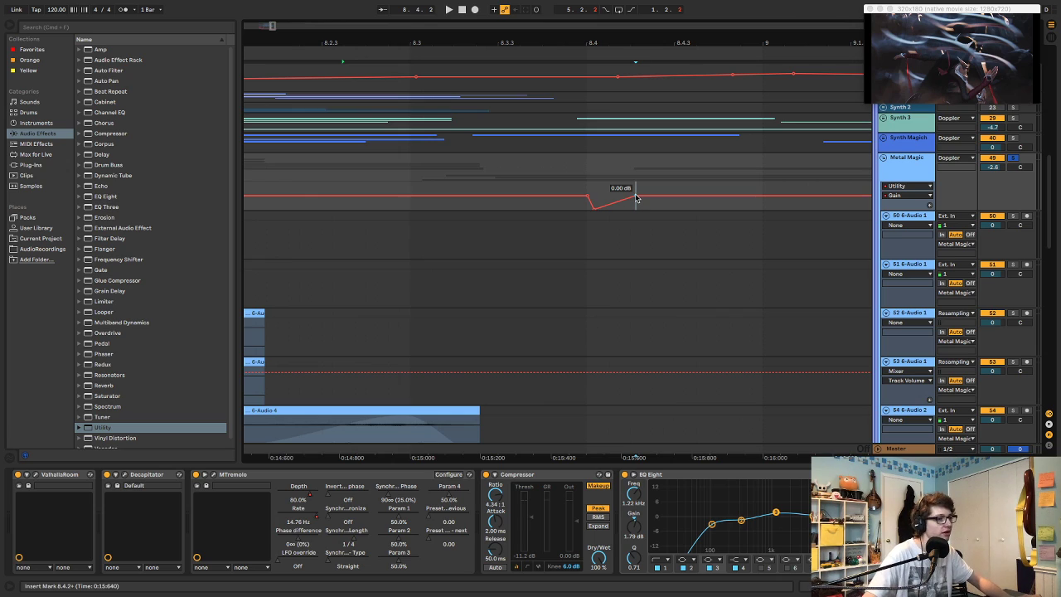
- Play the soloed Metal Magic group from 8.2.4 to check the gain dip
left_click(394, 168)
key("space")
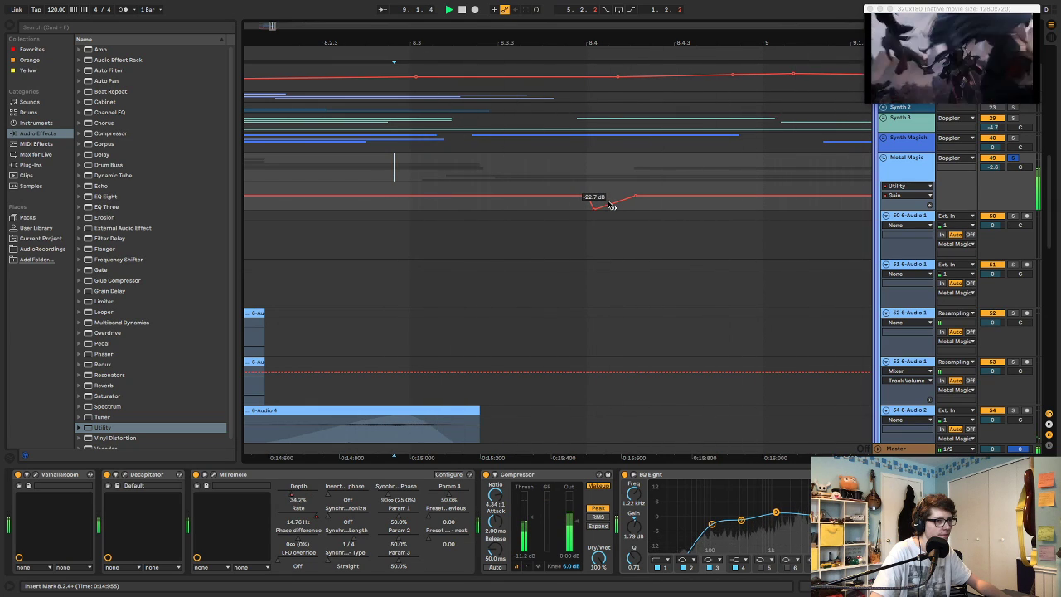
key("space")
- Reshape Metal Magic's Utility Gain automation into a fade to -inf dB after 8.4, moving both later breakpoints further along
left_click_drag(636, 197, 730, 209)
left_click_drag(594, 209, 617, 208)
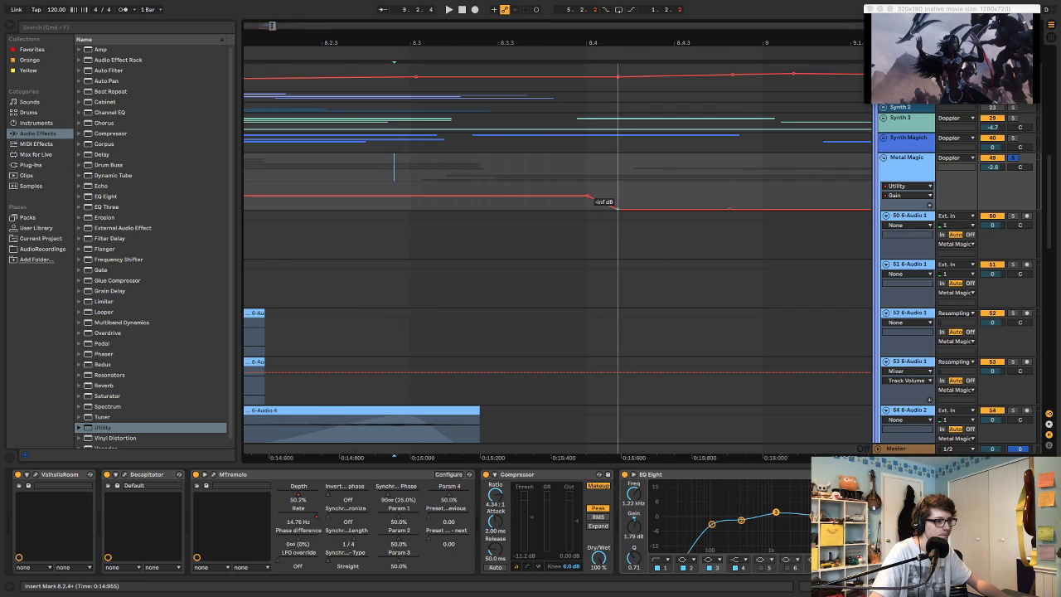
- Add breakpoints to Metal Magic's Utility Gain automation so it stays at -inf dB until 8.4.4 and returns to 0 dB at 9.1.1
scroll(632, 213, "right", 5)
left_click_drag(373, 177, 450, 191)
left_click(448, 197)
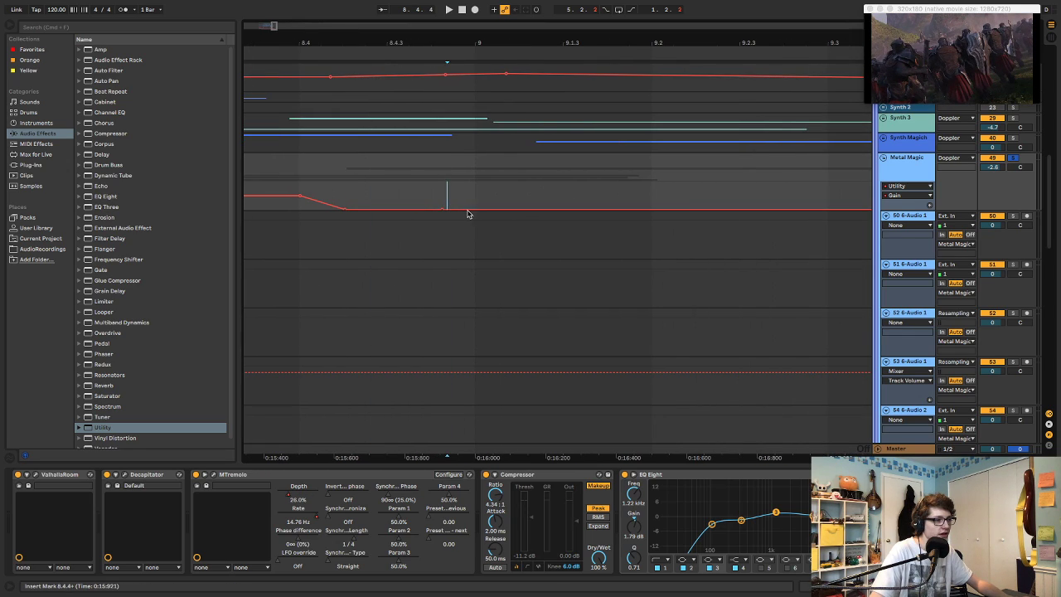
right_click(480, 209)
left_click(492, 214)
type("0")
key("Return")
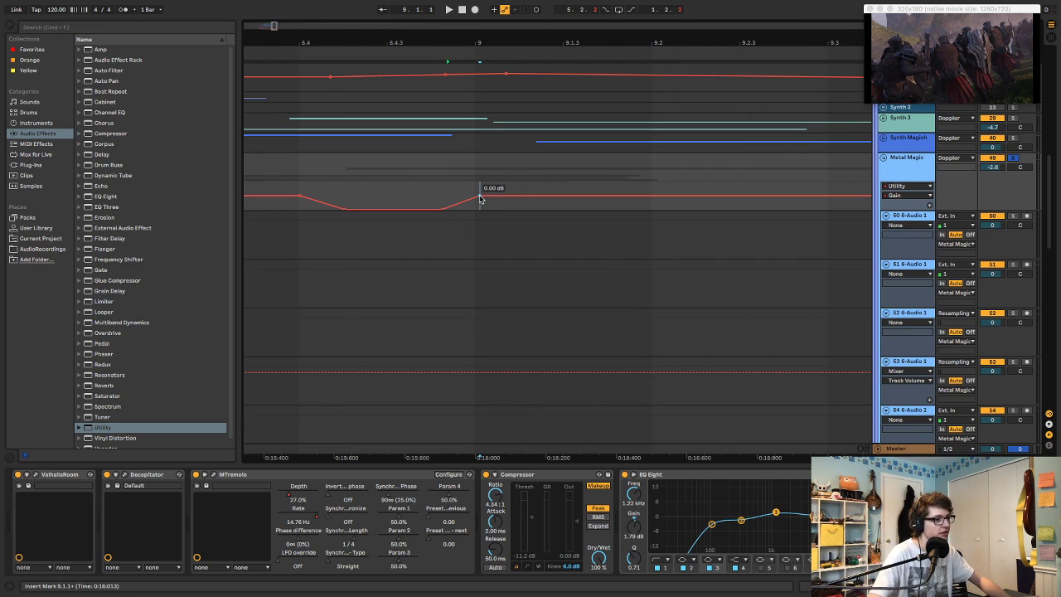
- Play the soloed Metal Magic group from 8.2.4 and again from 8.1.3 to check the widened gain dip
scroll(350, 201, "left", 5)
left_click(299, 179)
key("space")
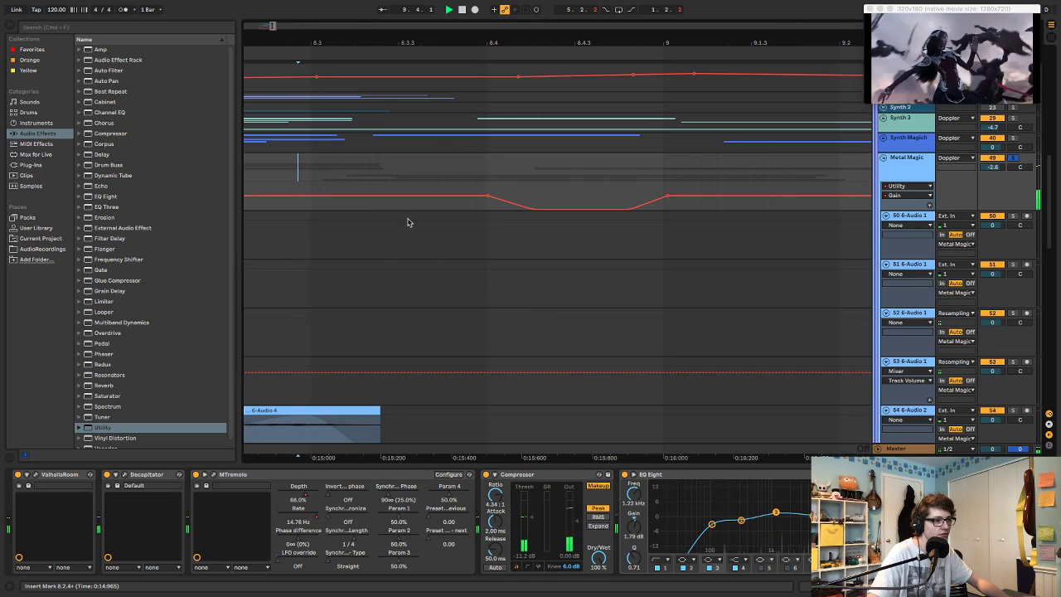
scroll(407, 222, "left", 8)
left_click(335, 187)
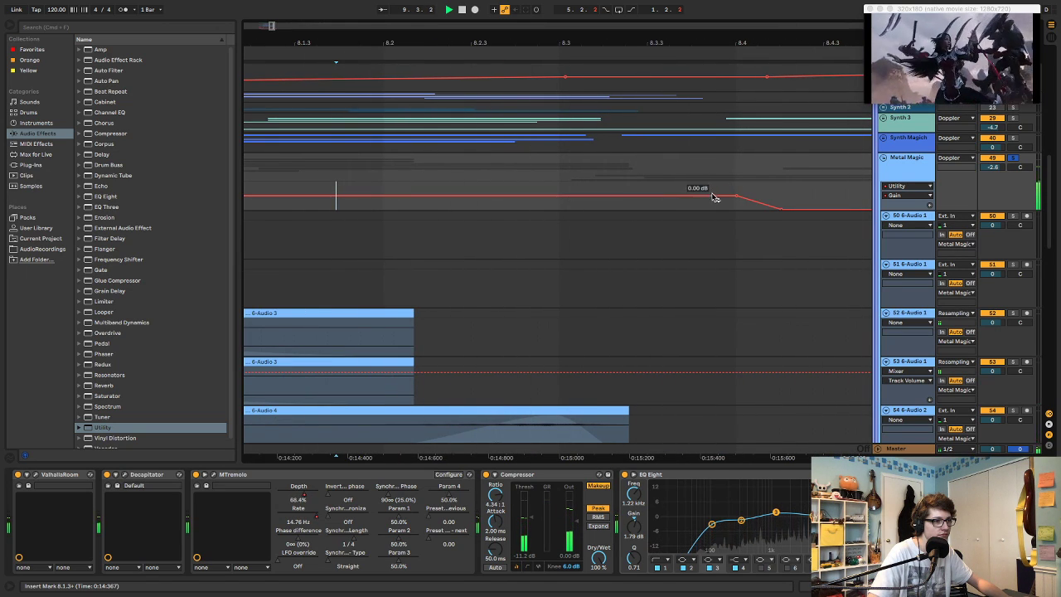
- Try starting Metal Magic's gain fade earlier at 8.3, and play the group from 7.4.4
scroll(776, 207, "right", 3)
left_click_drag(679, 201, 498, 197)
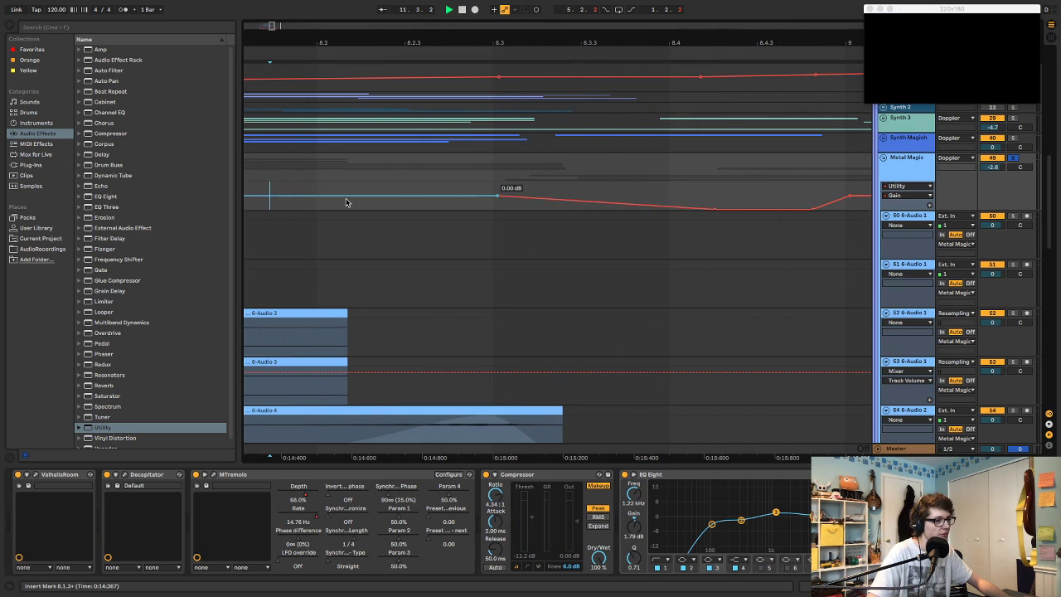
scroll(347, 203, "left", 8)
left_click(326, 184)
key("space")
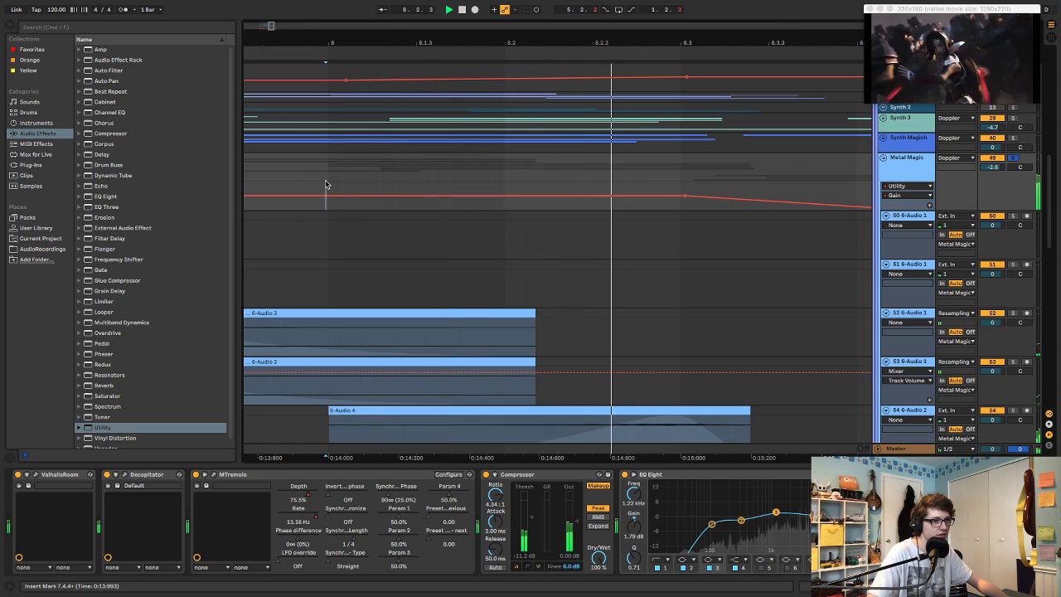
- Shift Metal Magic's gain fade segment later so it starts just after 8.3.2, and play it from 8.1.3
scroll(344, 189, "right", 7)
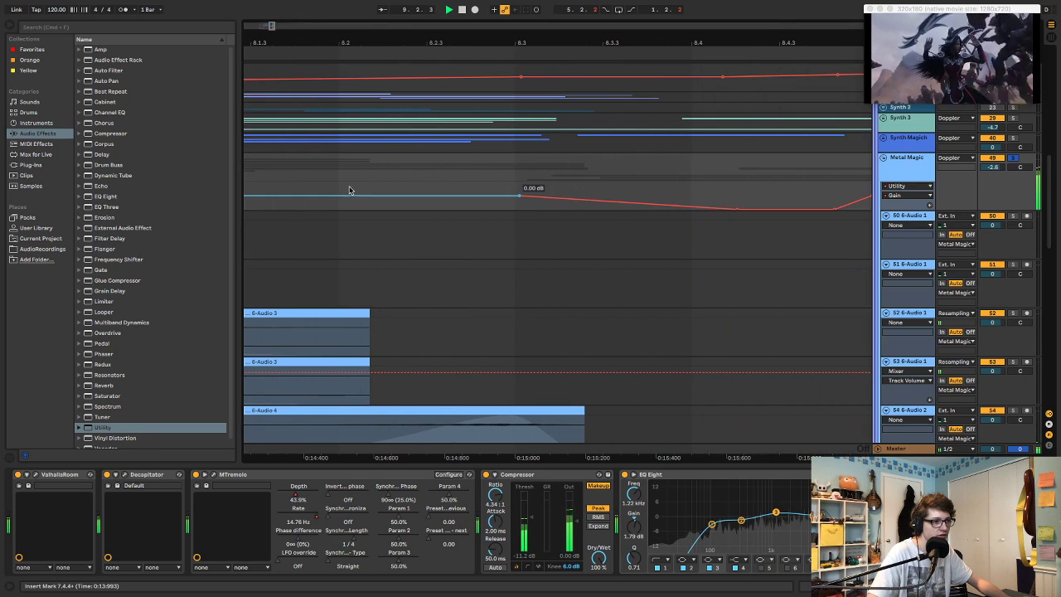
left_click_drag(531, 199, 582, 197)
left_click(258, 180)
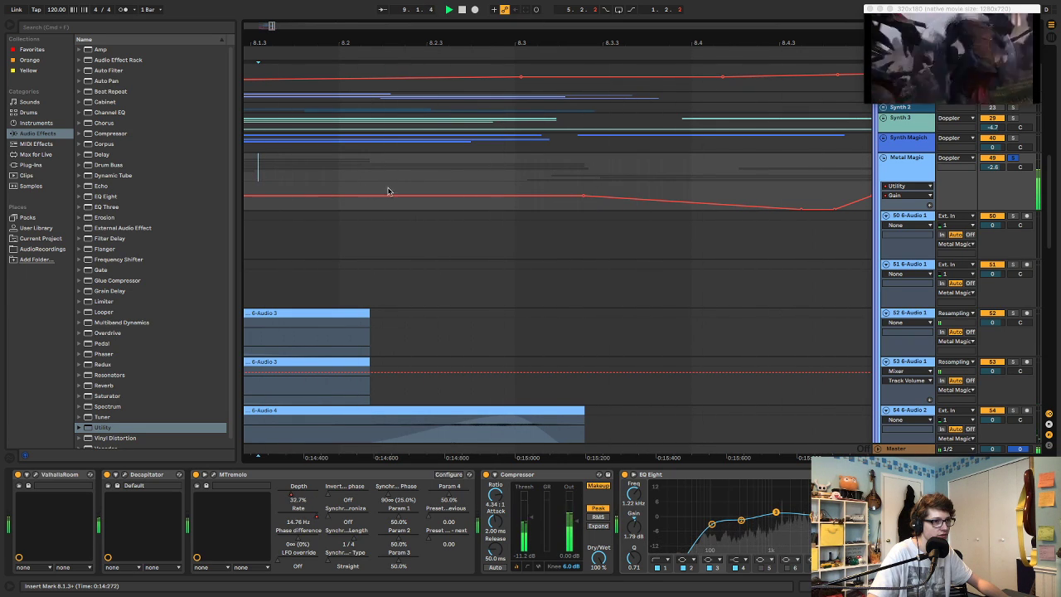
key("space")
- Start the gain fade from a new 0 dB breakpoint at 8.3.4, remove the earlier breakpoint, and play the result
scroll(631, 199, "right", 3)
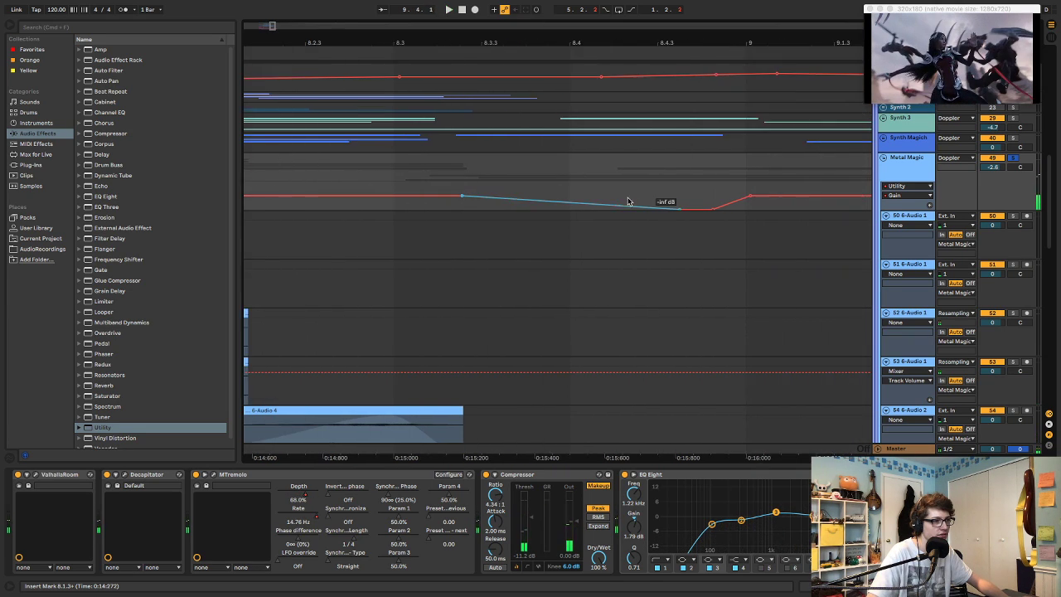
right_click(560, 205)
left_click(561, 202)
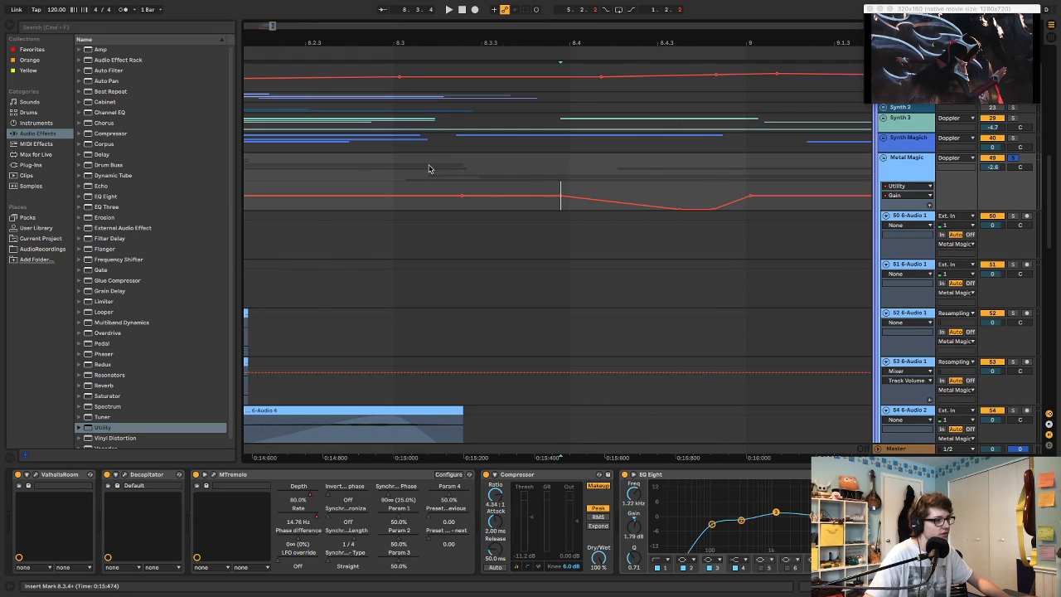
scroll(466, 206, "left", 4)
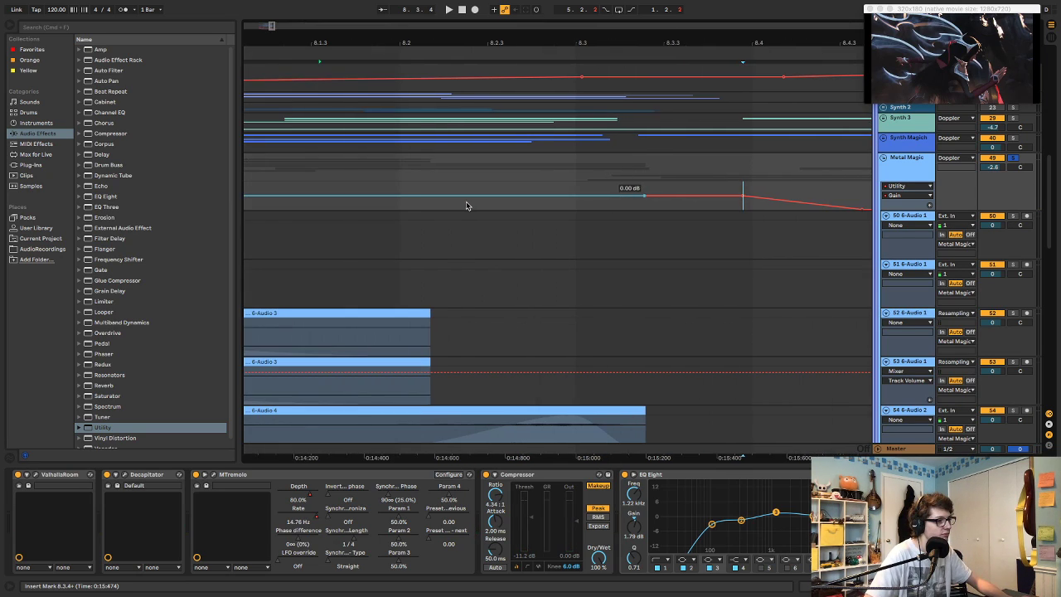
key("space")
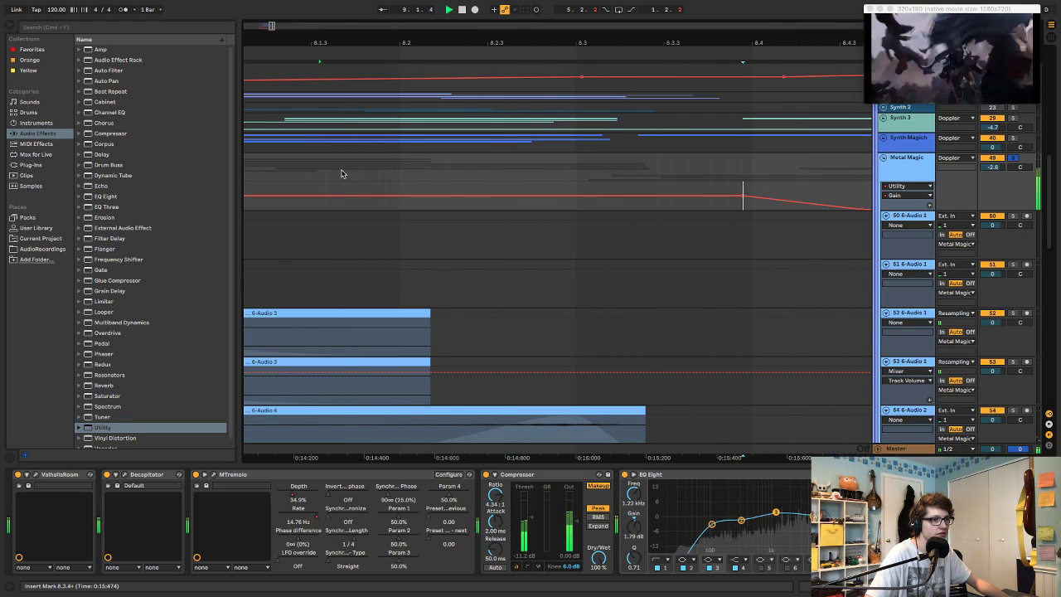
- Play the soloed Metal Magic group from 7.4.4 to check the finished gain dip, and fold the group
scroll(505, 208, "left", 3)
key("space")
left_click(327, 151)
left_click(330, 158)
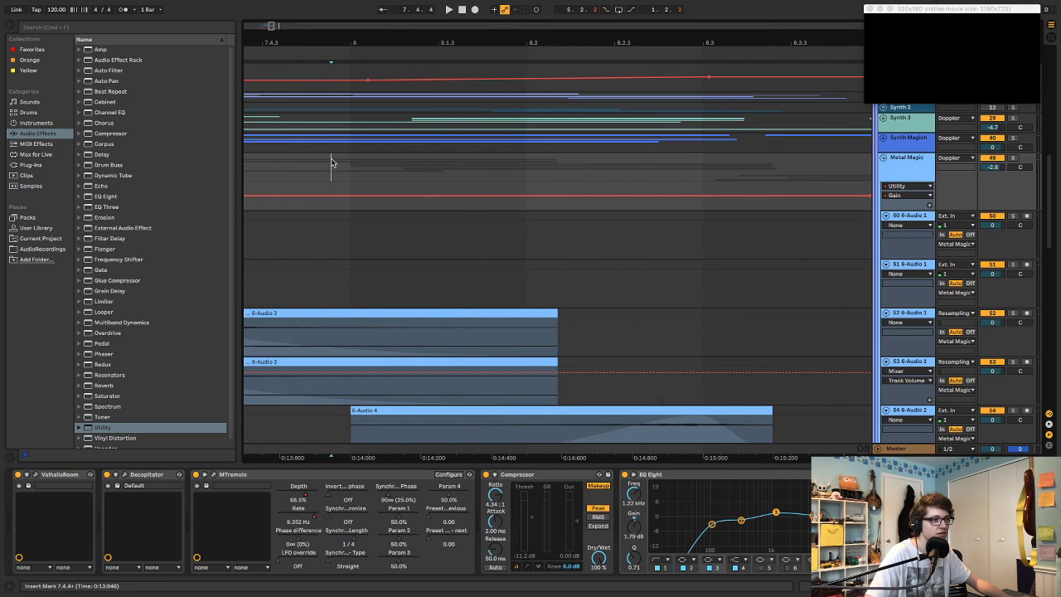
key("space")
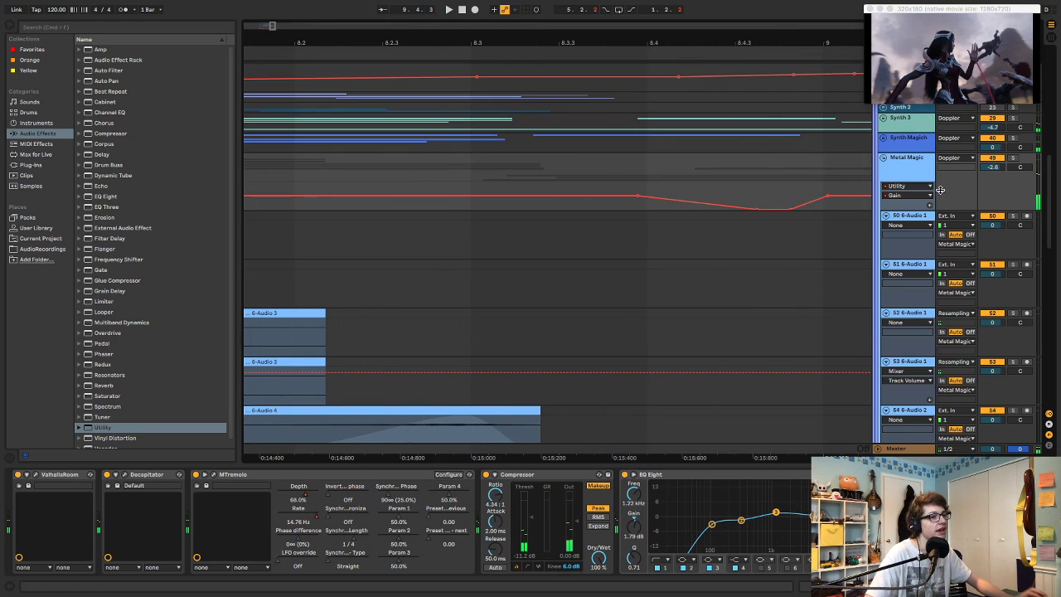
left_click(882, 157)
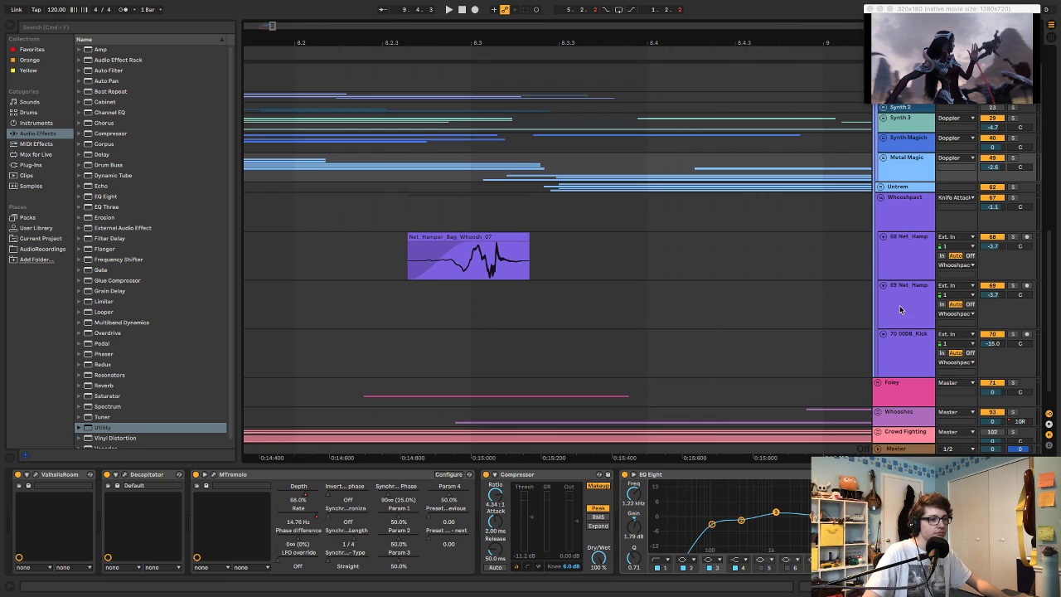
- Solo the Whooshpact group and play it from 8.2.2
scroll(899, 307, "up", 5)
scroll(895, 305, "down", 1)
scroll(771, 308, "right", 3)
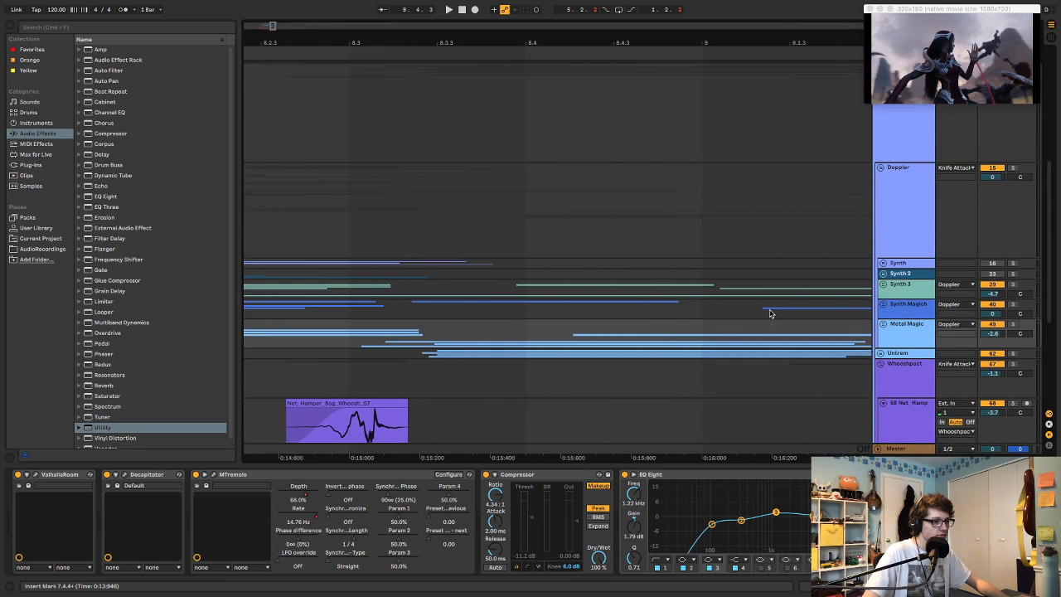
scroll(766, 313, "down", 4)
scroll(766, 314, "right", 4)
scroll(652, 263, "left", 7)
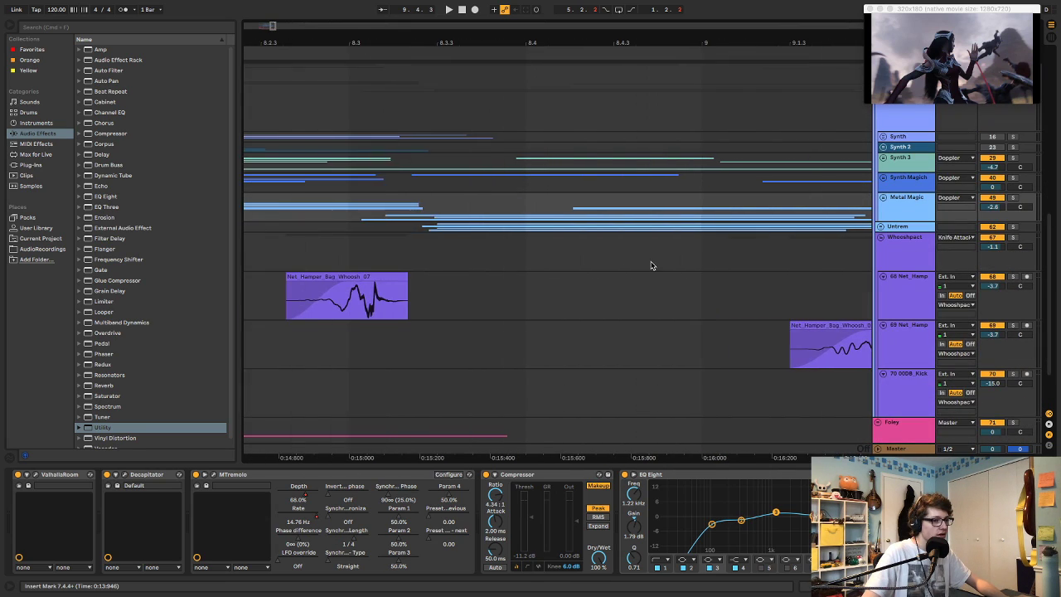
left_click(362, 237)
key("space")
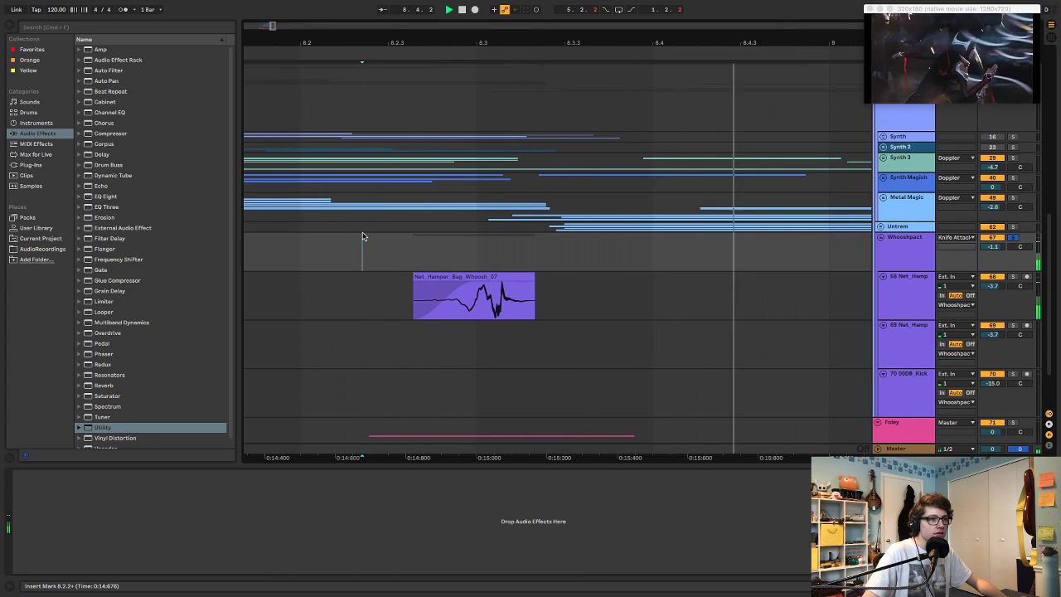
- Follow the Whooshpact whoosh and kick clips around 9.2, stop playback, and fold the group
scroll(363, 236, "right", 6)
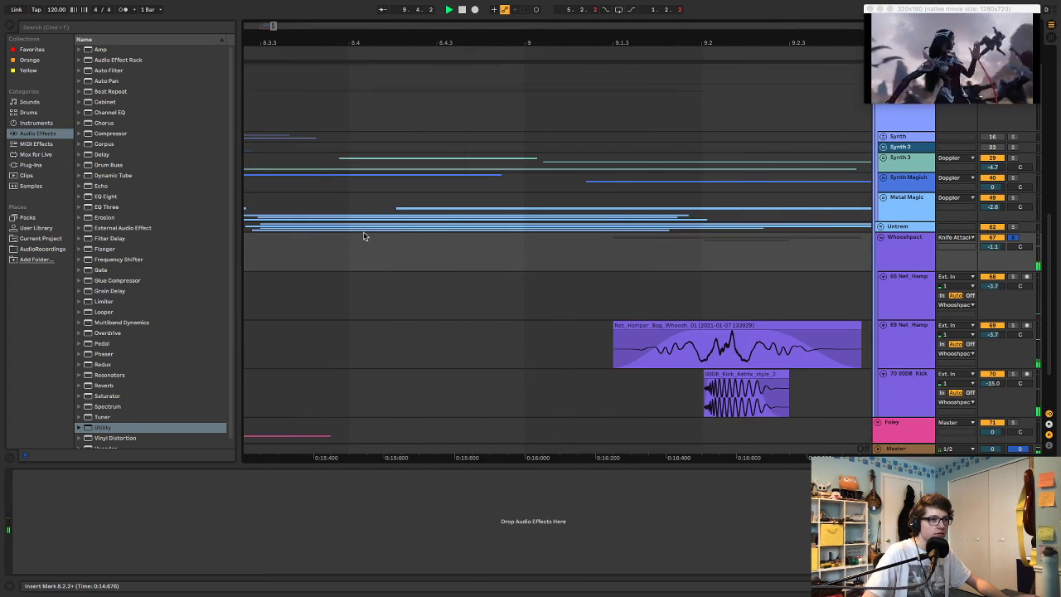
scroll(363, 237, "down", 15)
key("s")
key("x")
key("s")
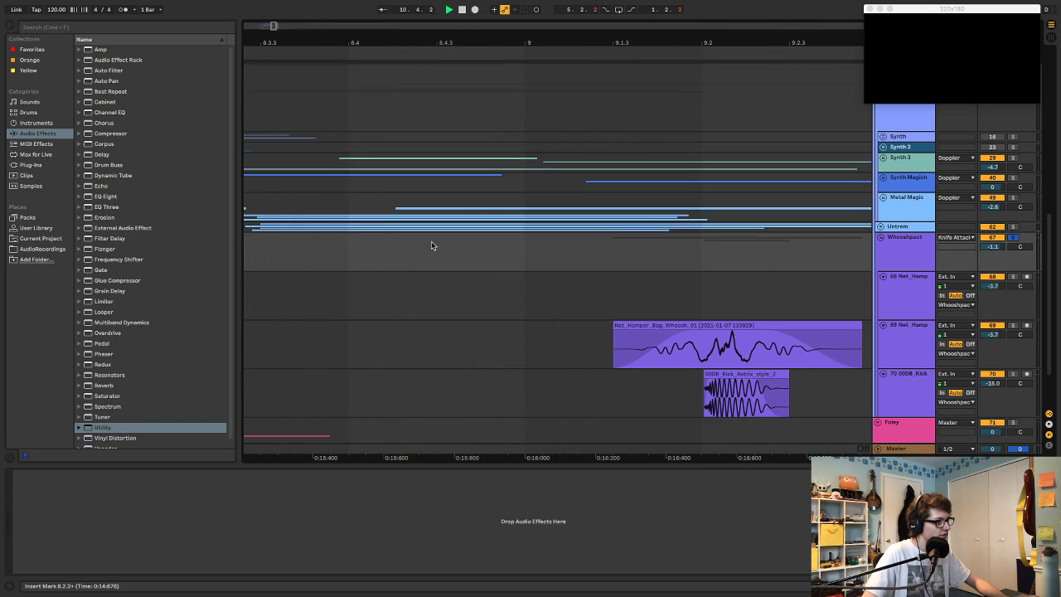
key("space")
left_click(881, 237)
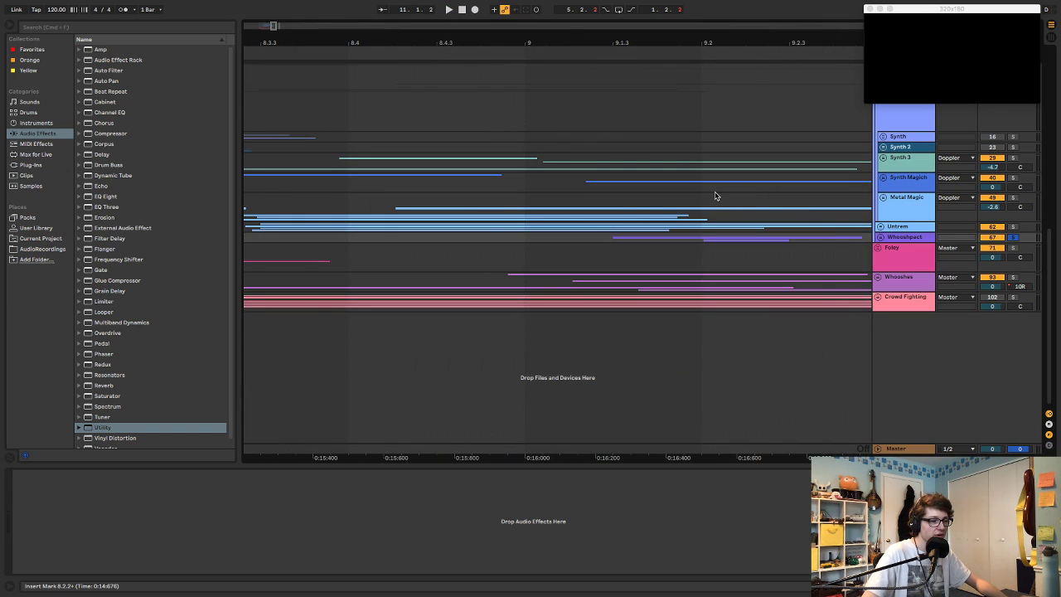
- Review the whole arrangement up to the Source tracks, and play the soloed Untrem group from just after 8.3
key("w")
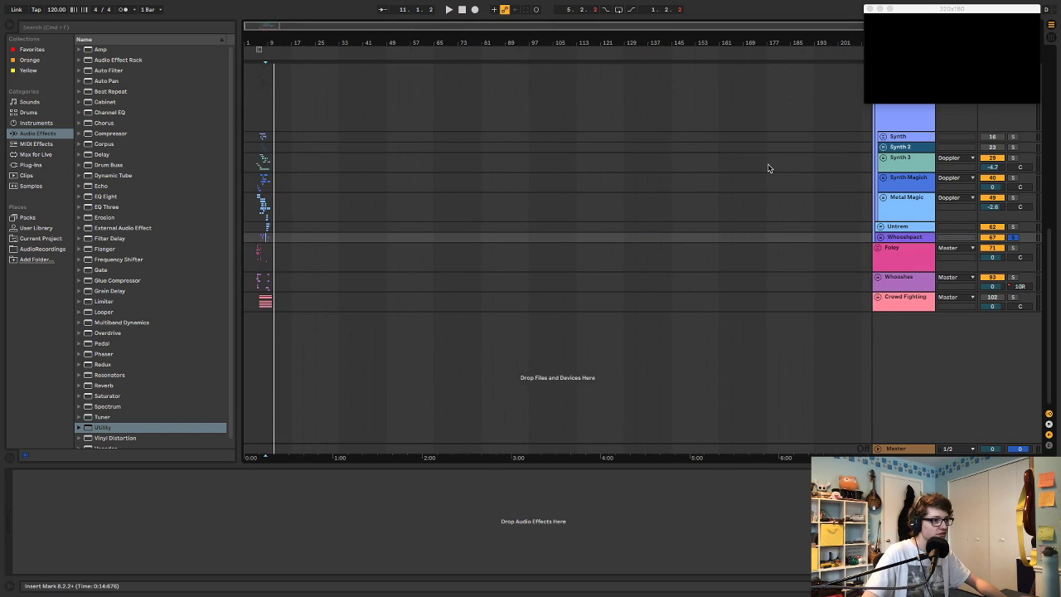
scroll(768, 168, "up", 5)
scroll(768, 169, "up", 5)
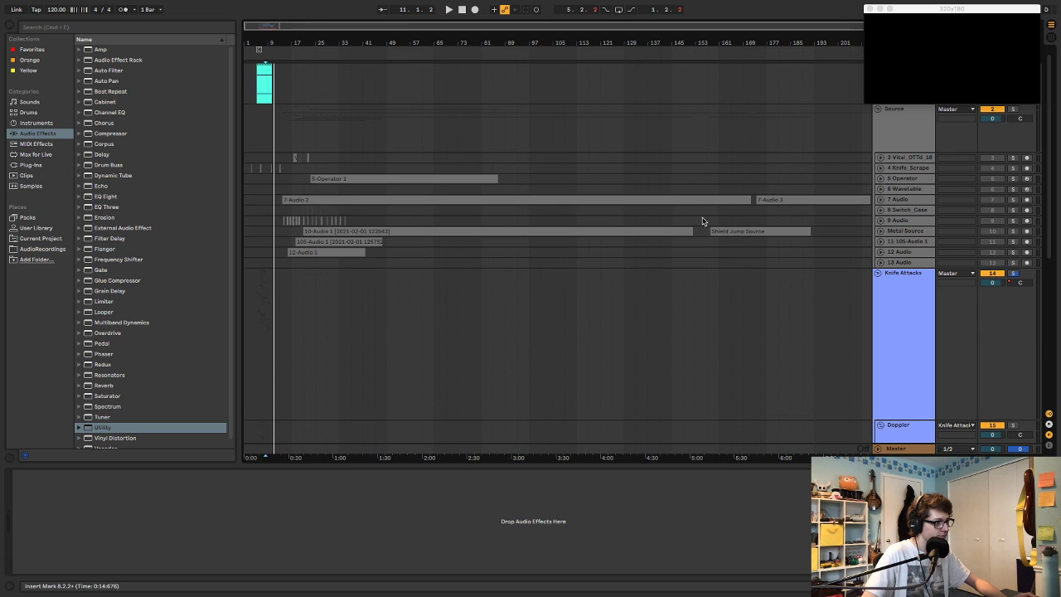
left_click_drag(278, 47, 307, 207)
scroll(734, 178, "left", 5)
scroll(738, 185, "down", 10)
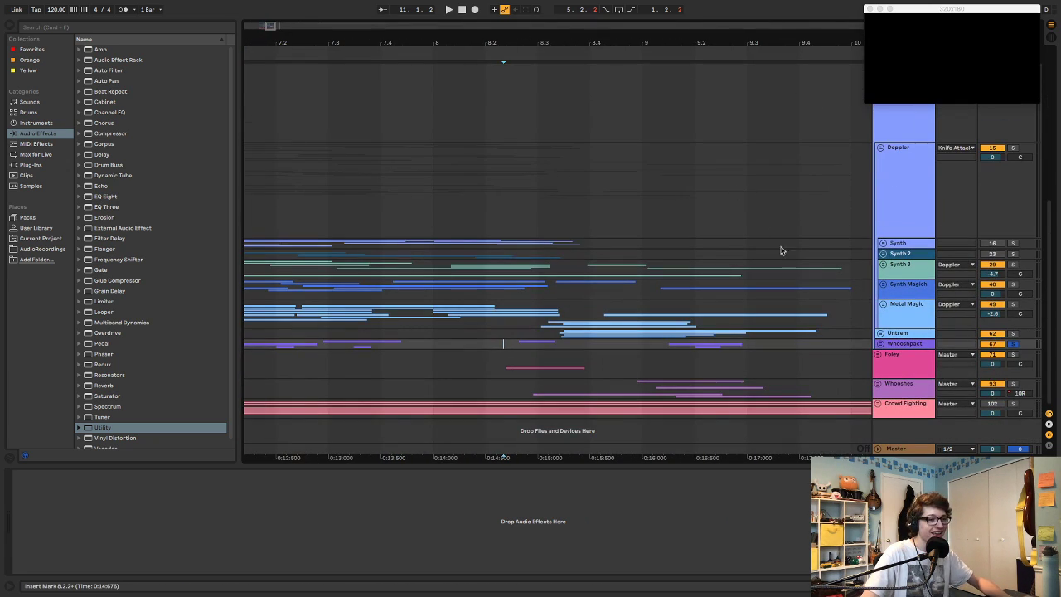
left_click(554, 335)
key("space")
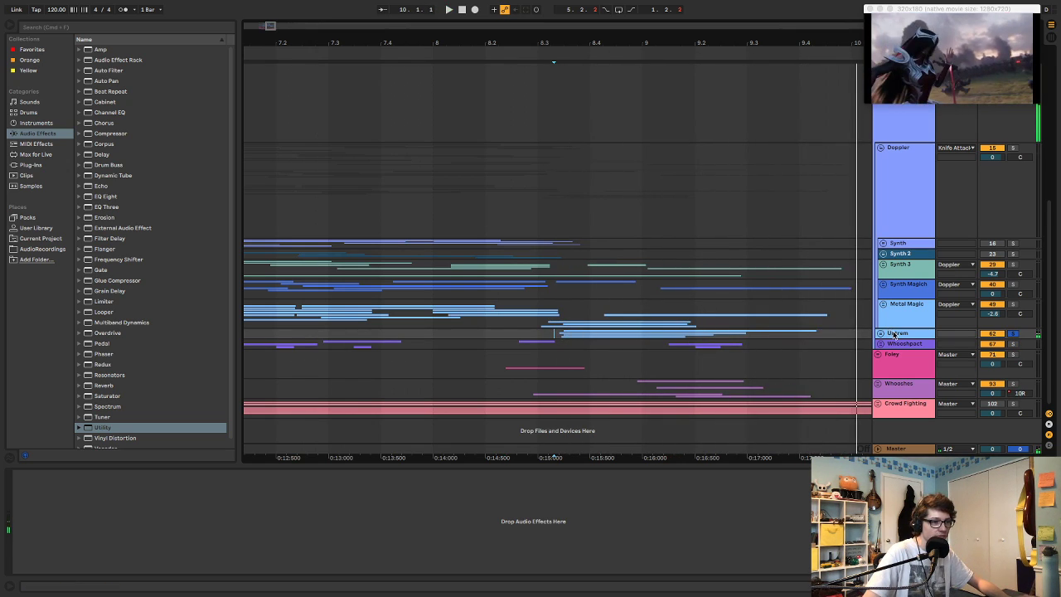
- Solo the Metal Magic group and play it from 8.2.4
left_click(894, 321)
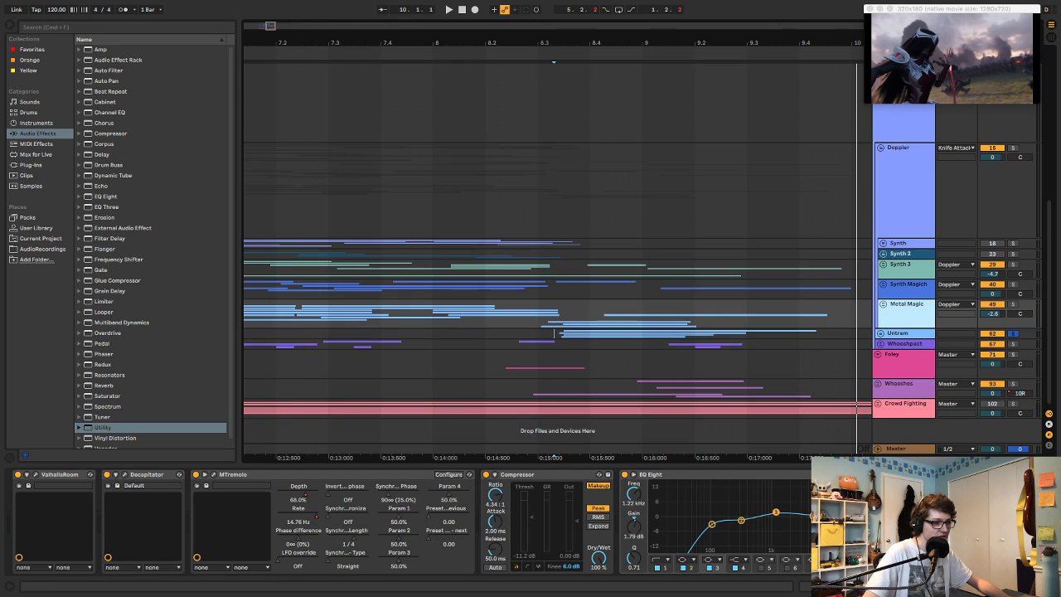
left_click(537, 316)
key("space")
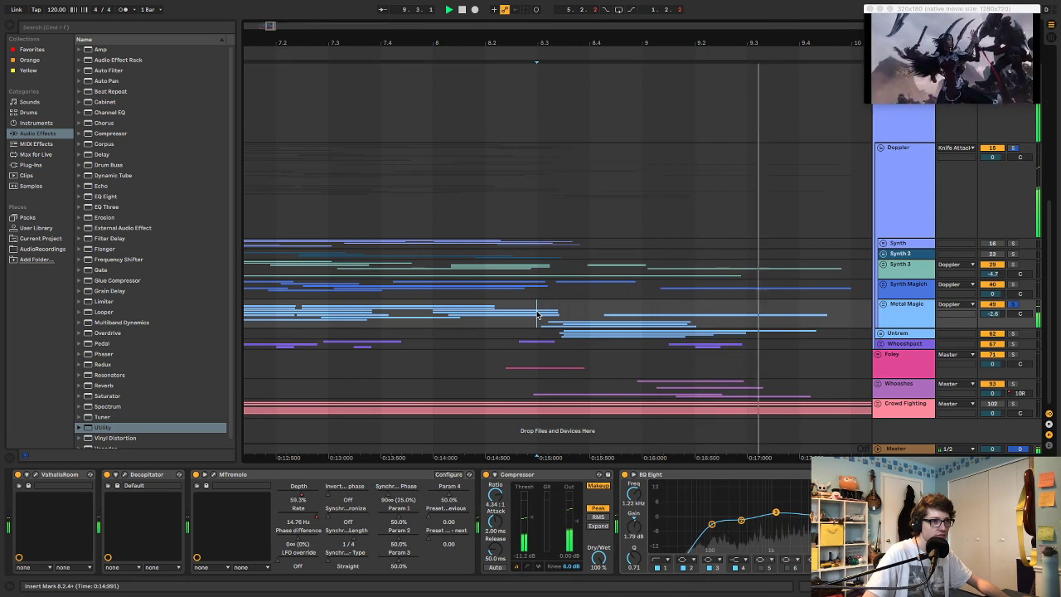
key("space")
key("space")
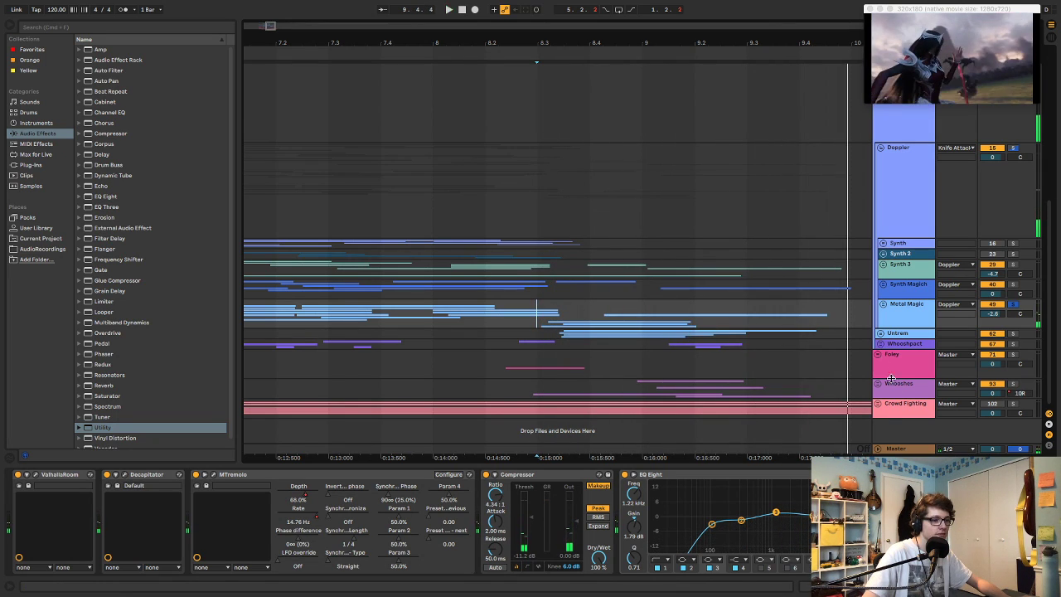
- Show the automation lanes, unfold Metal Magic to reveal its Utility Gain curve, and play from 8.4.1
key("a")
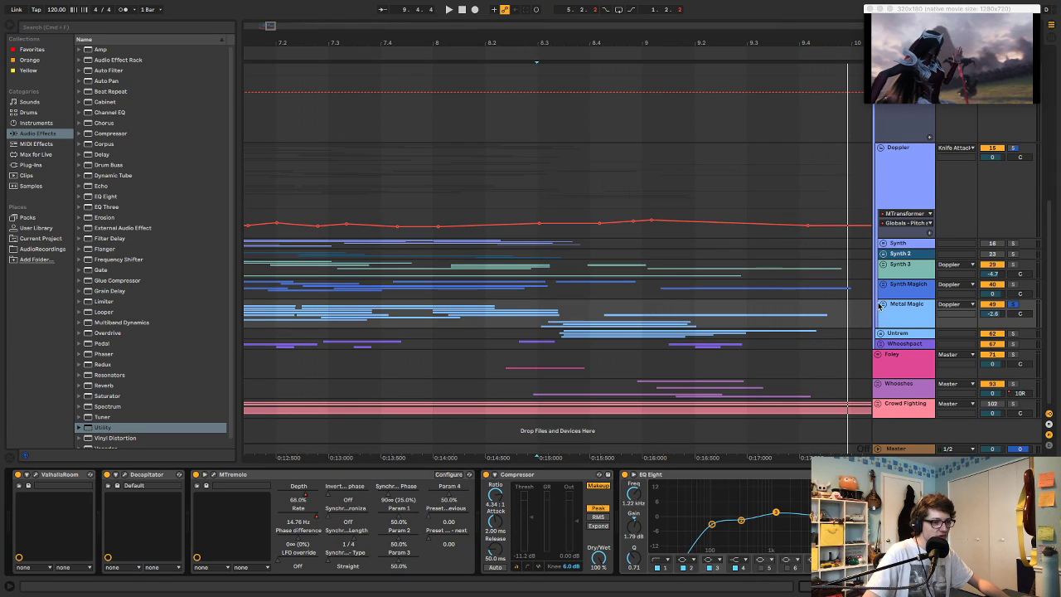
left_click(879, 307)
left_click(884, 304)
scroll(808, 299, "down", 2)
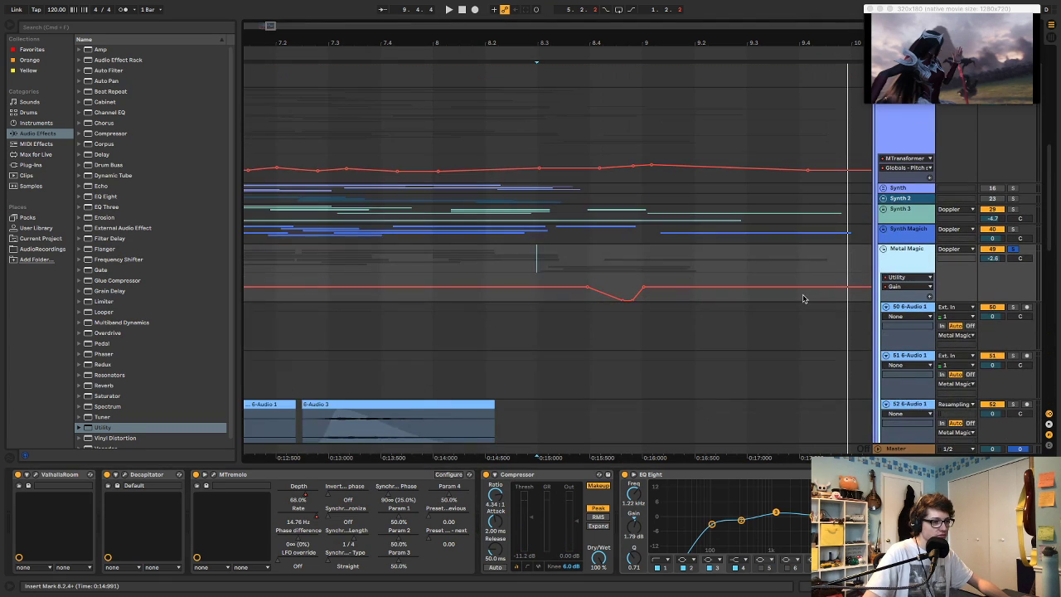
scroll(531, 262, "right", 2)
left_click(526, 260)
key("space")
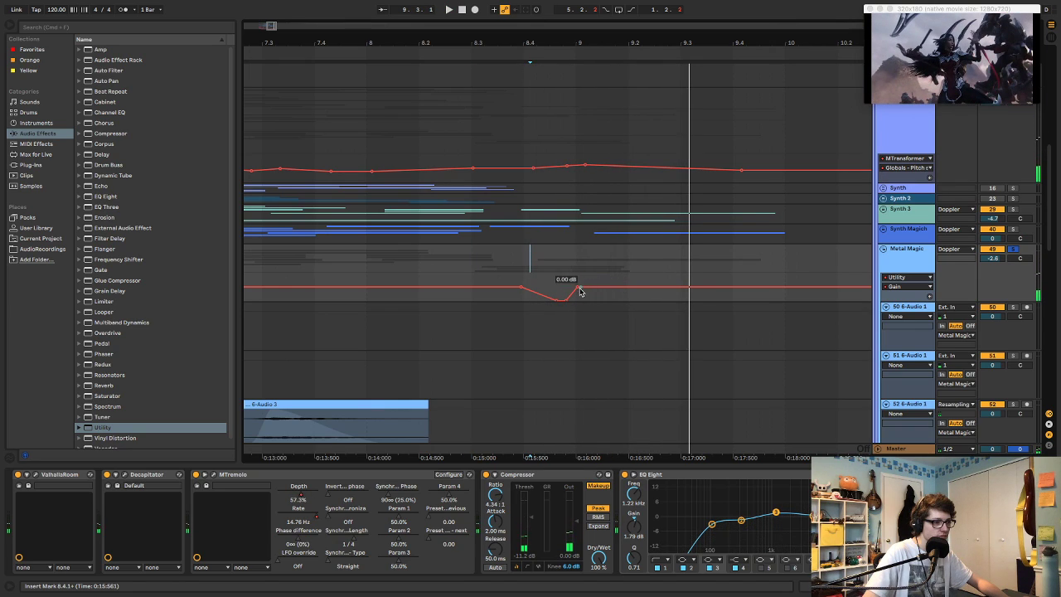
- Move the 0 dB breakpoint ending Metal Magic's gain dip to just before 9.2, and fold the group
left_click_drag(579, 287, 635, 289)
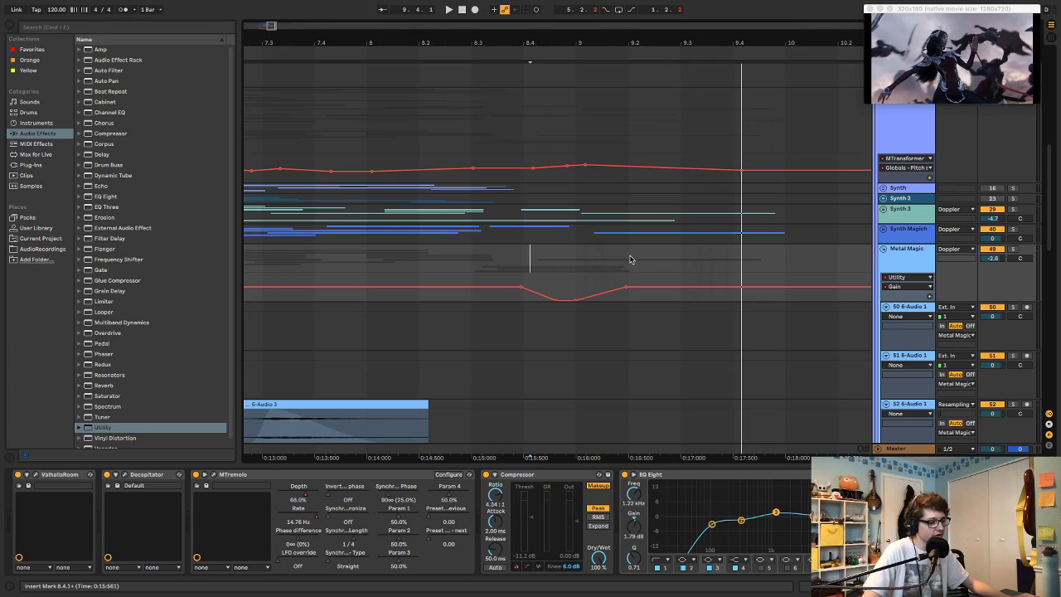
left_click(884, 250)
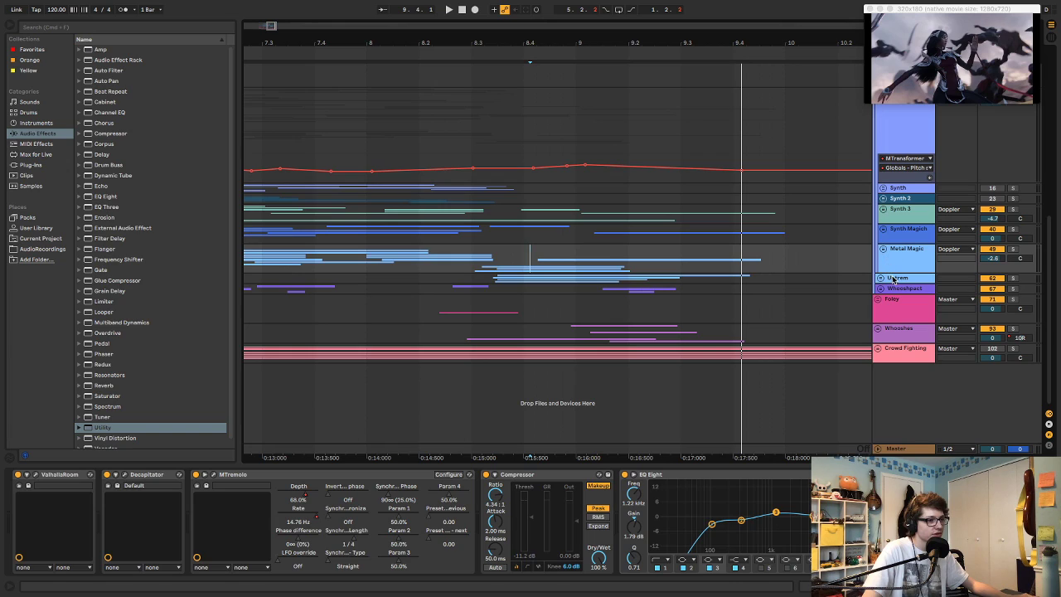
- Solo the Untrem group, add a Utility device to it, and unfold the group with its Utility Gain automation shown
left_click(893, 280)
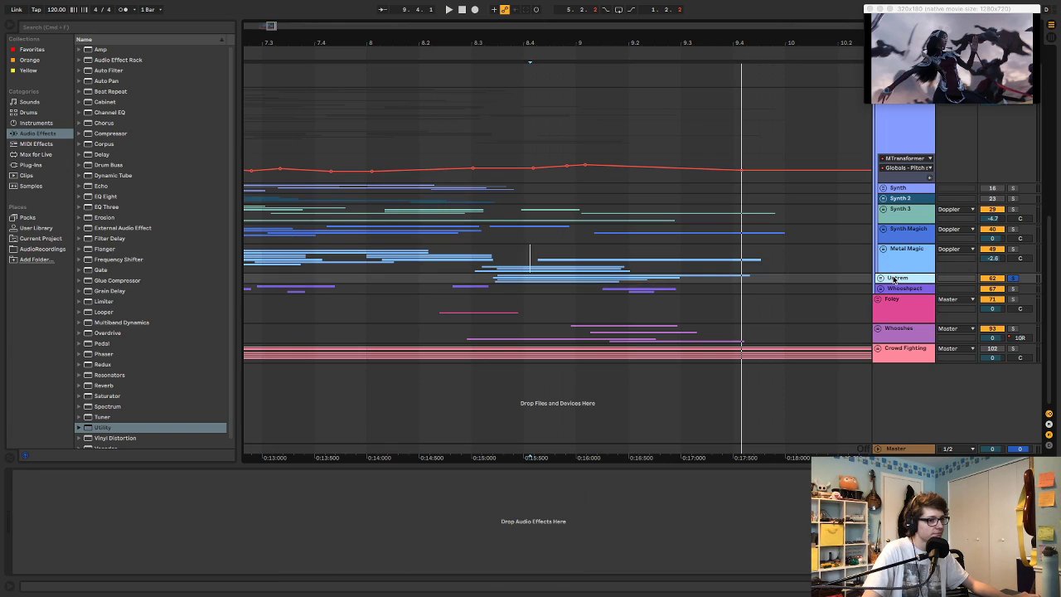
left_click(489, 280)
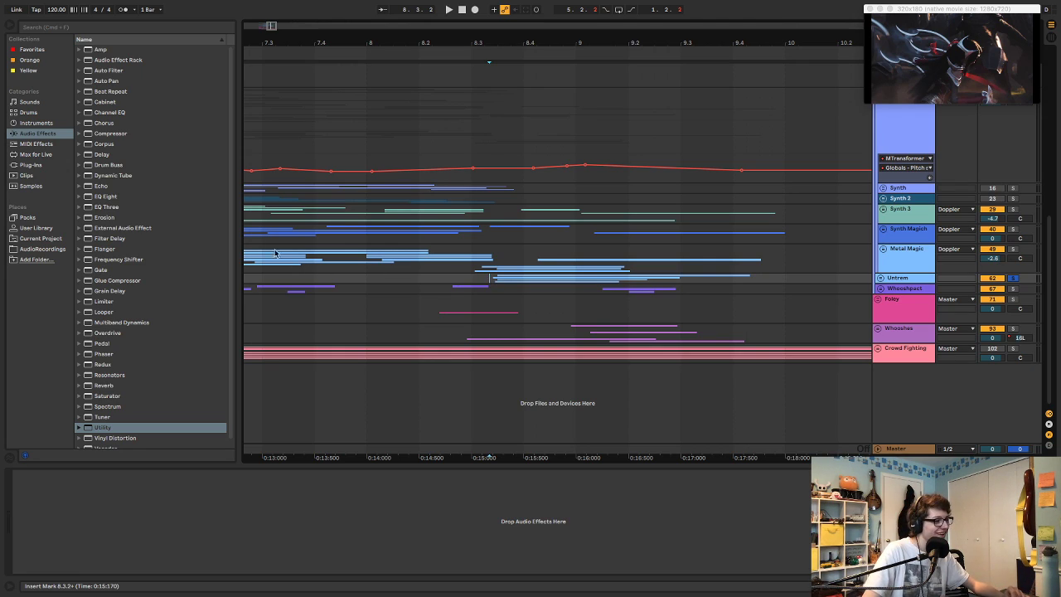
left_click_drag(104, 434, 553, 325)
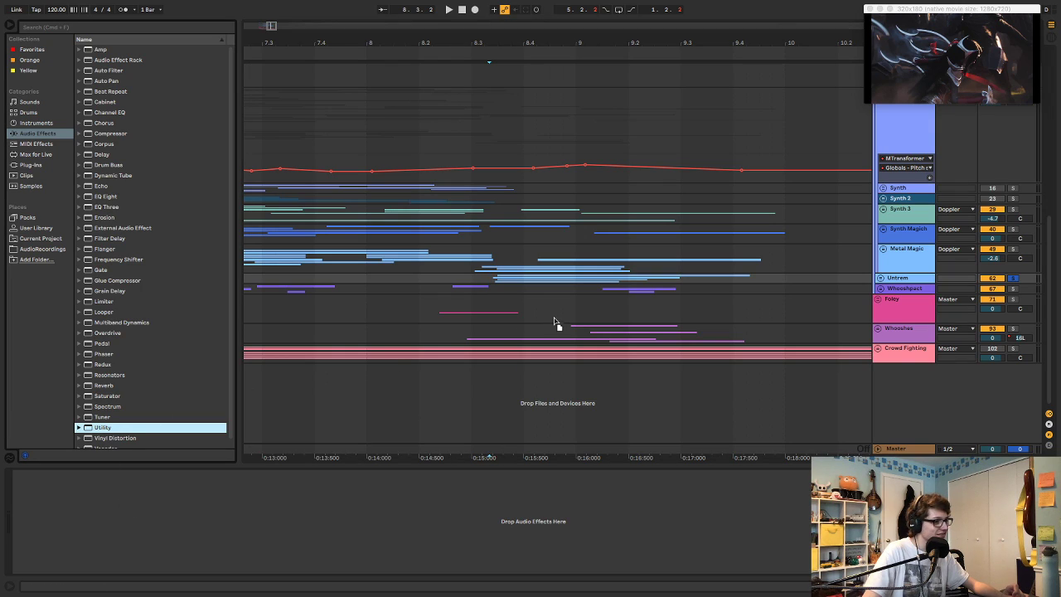
left_click_drag(585, 276, 587, 279)
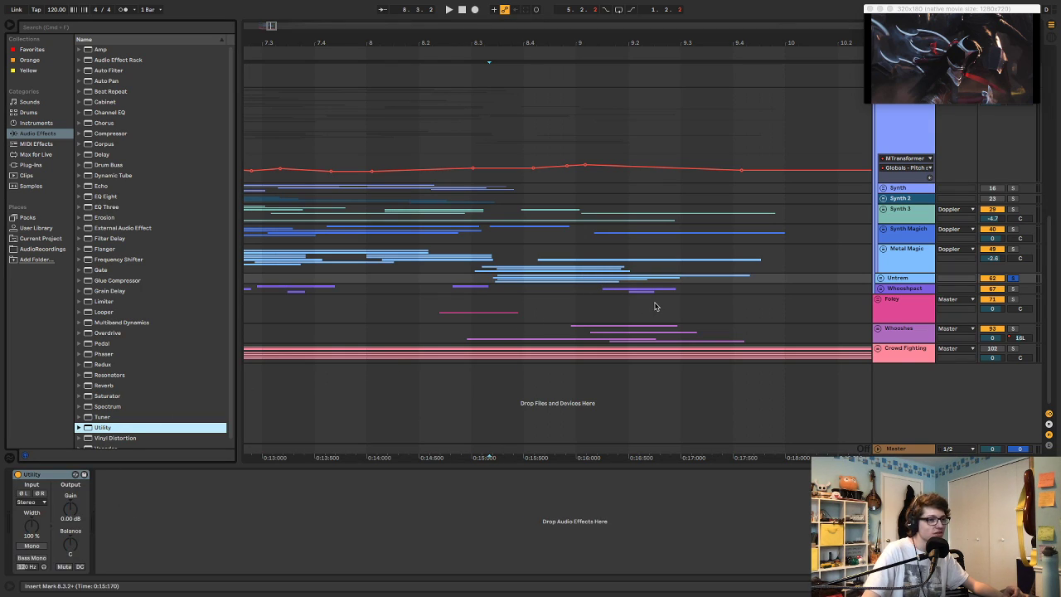
left_click(67, 510)
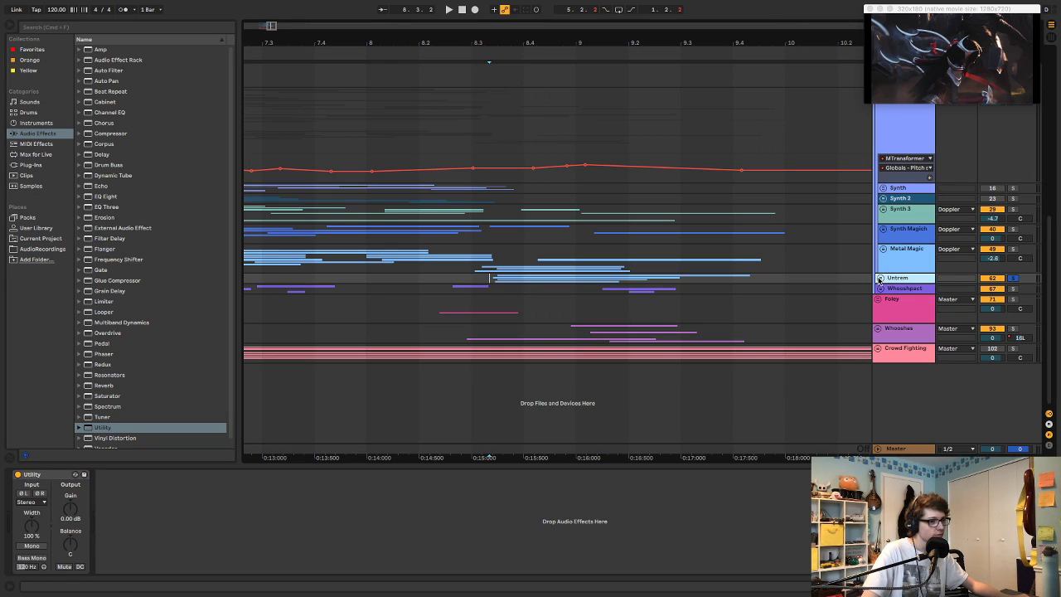
left_click(880, 279)
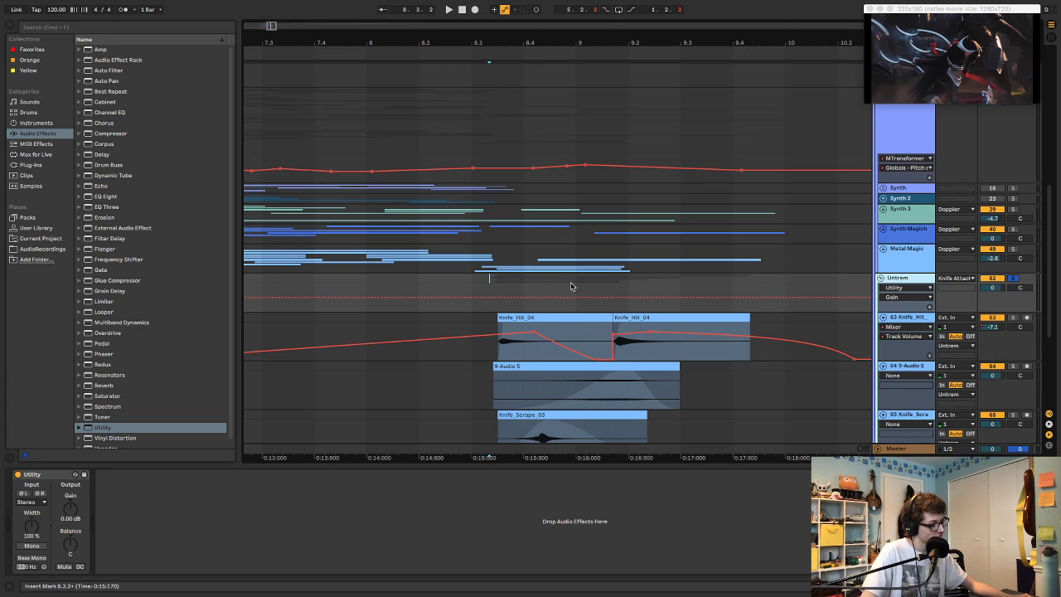
- Play the soloed Untrem group twice from 8.3.2 and look over its clips
key("space")
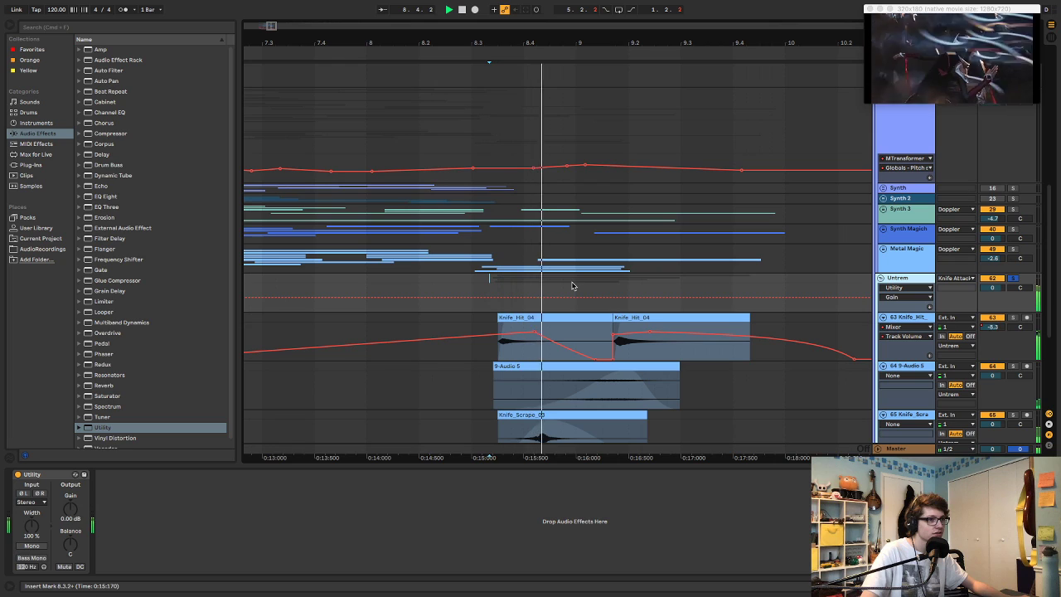
key("space")
key("space")
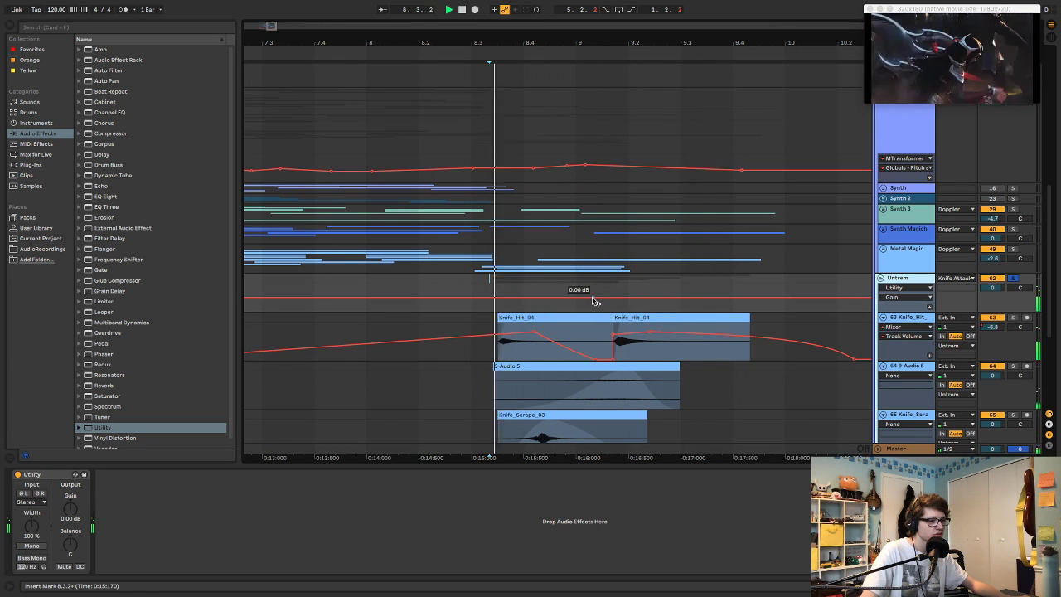
scroll(595, 301, "down", 2)
key("space")
scroll(618, 355, "down", 1)
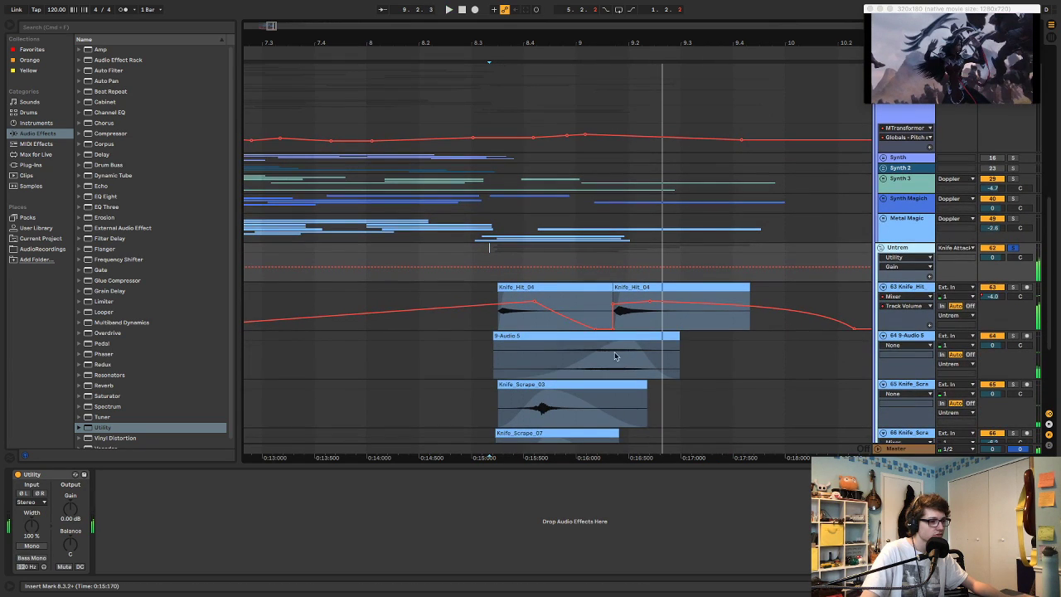
- Solo the 9-Audio 5 track and audition its clip several times from 8.3.2
left_click(614, 337)
key("s")
key("space")
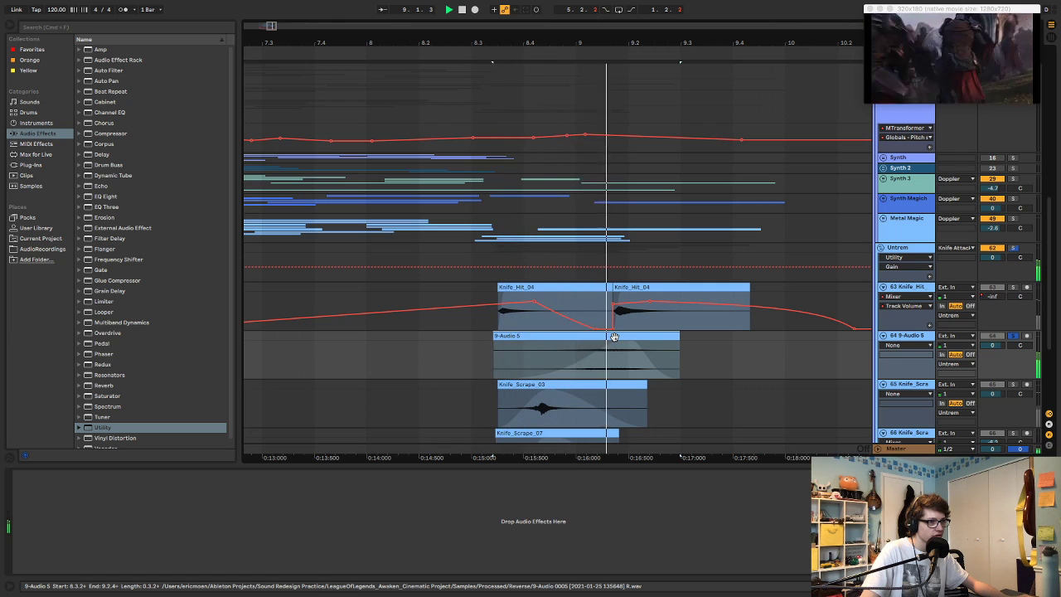
key("space")
key("space")
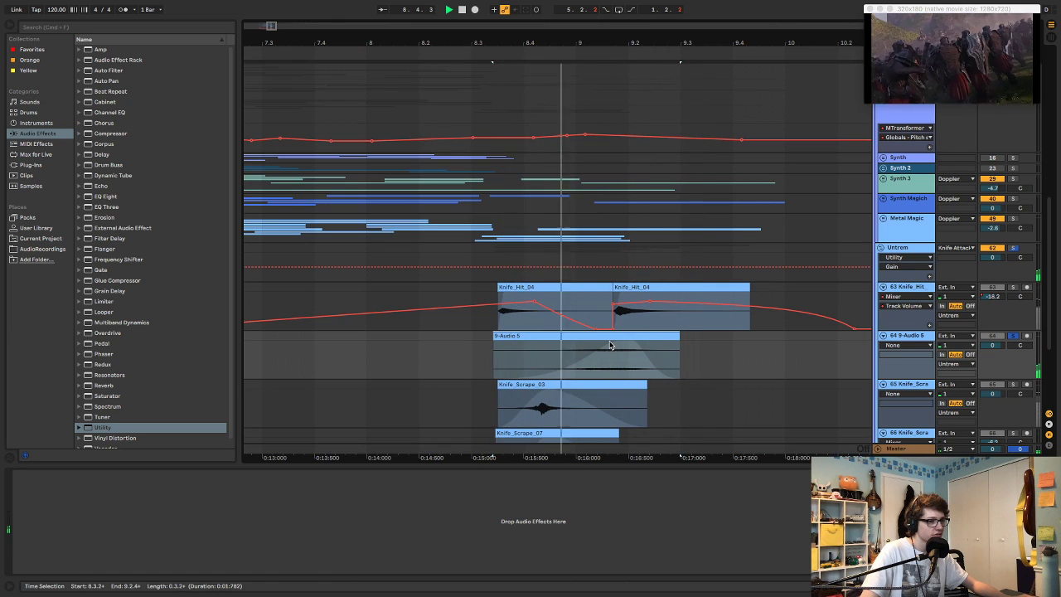
key("space")
key("a")
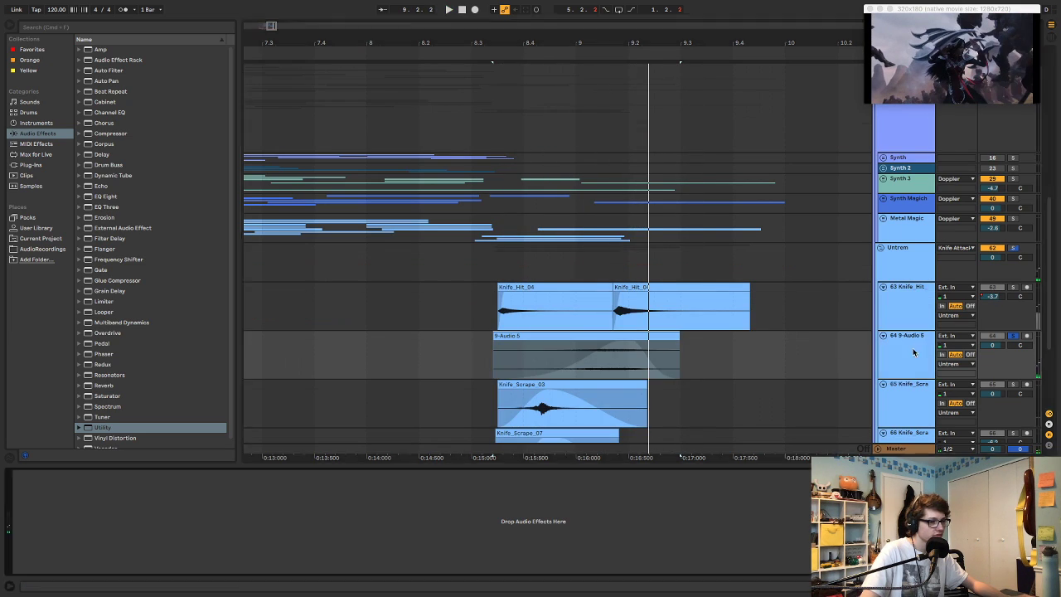
key("space")
key("a")
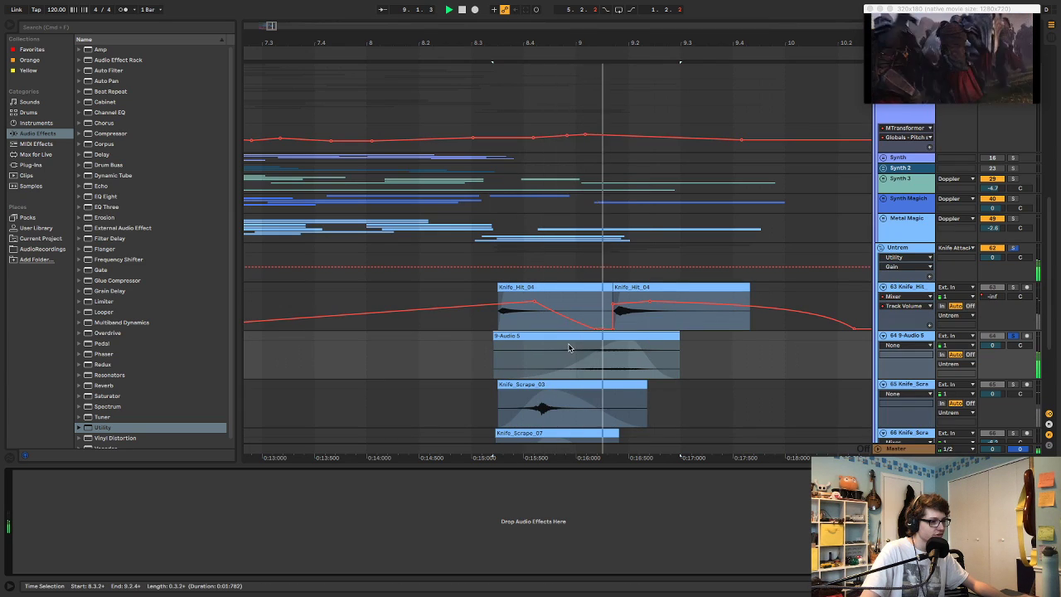
- Hide the automation lanes, trim the start of the 9-Audio 5 clip to just before bar 9, and play the soloed Untrem group
key("a")
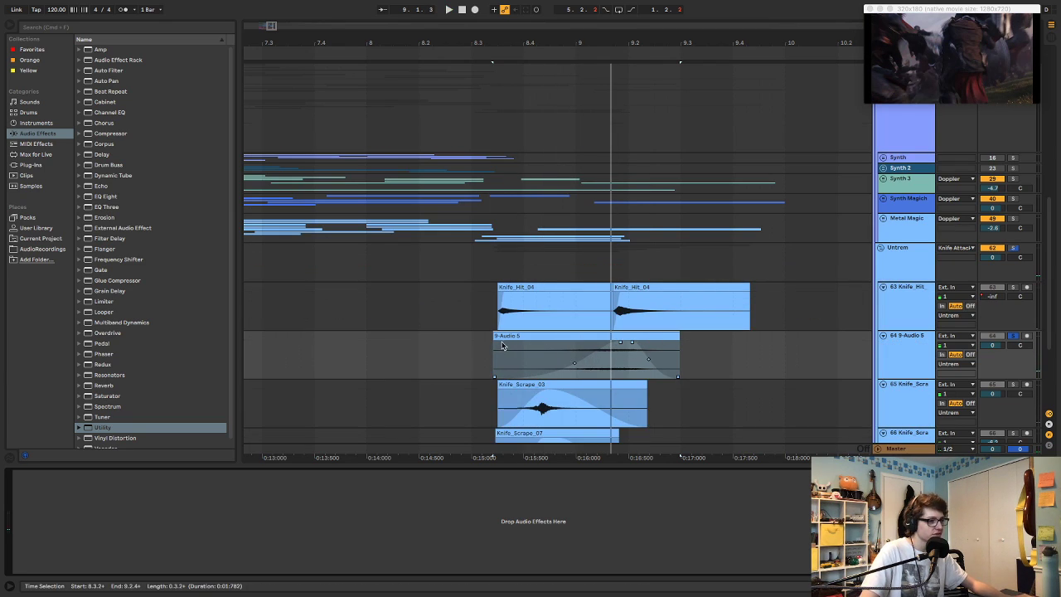
left_click_drag(621, 343, 572, 338)
key("space")
left_click(490, 355)
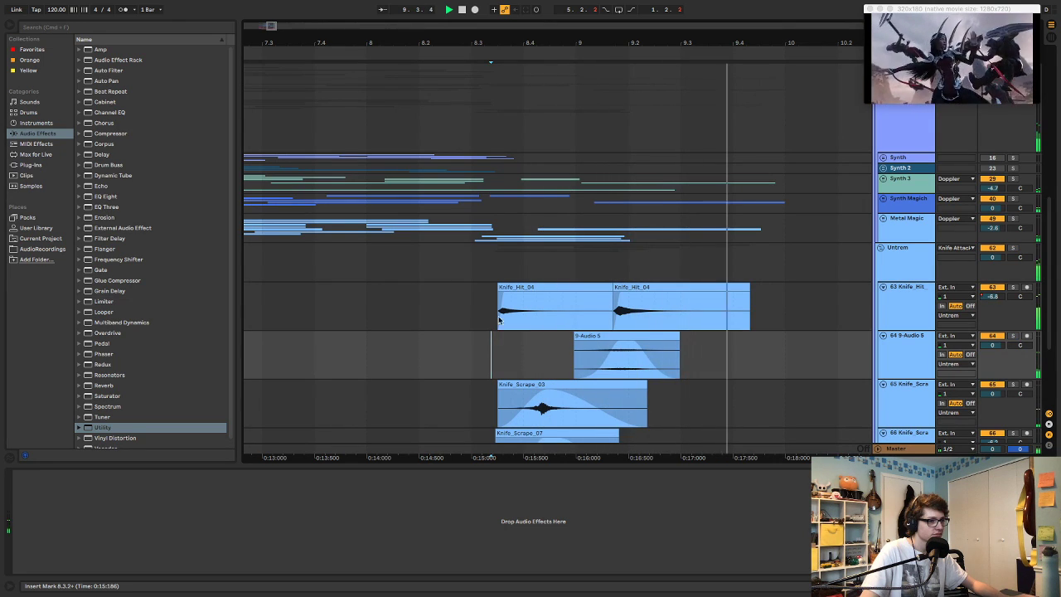
left_click(491, 246)
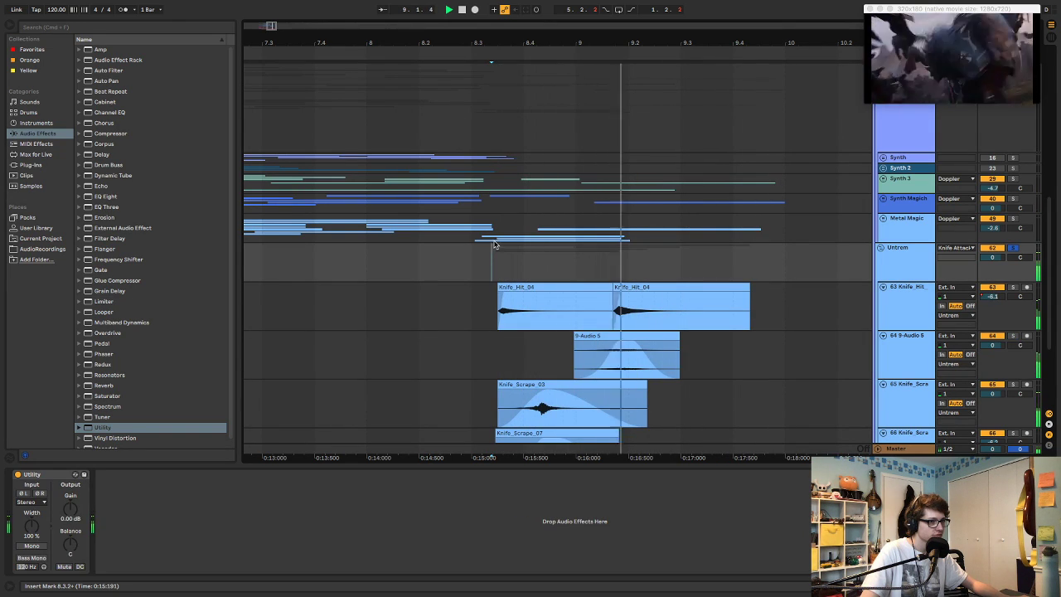
- Solo the Knife_Scrape_03 track, shorten its clip to end just before bar 9, and play it from 8.2.4
scroll(566, 286, "down", 2)
left_click(571, 325)
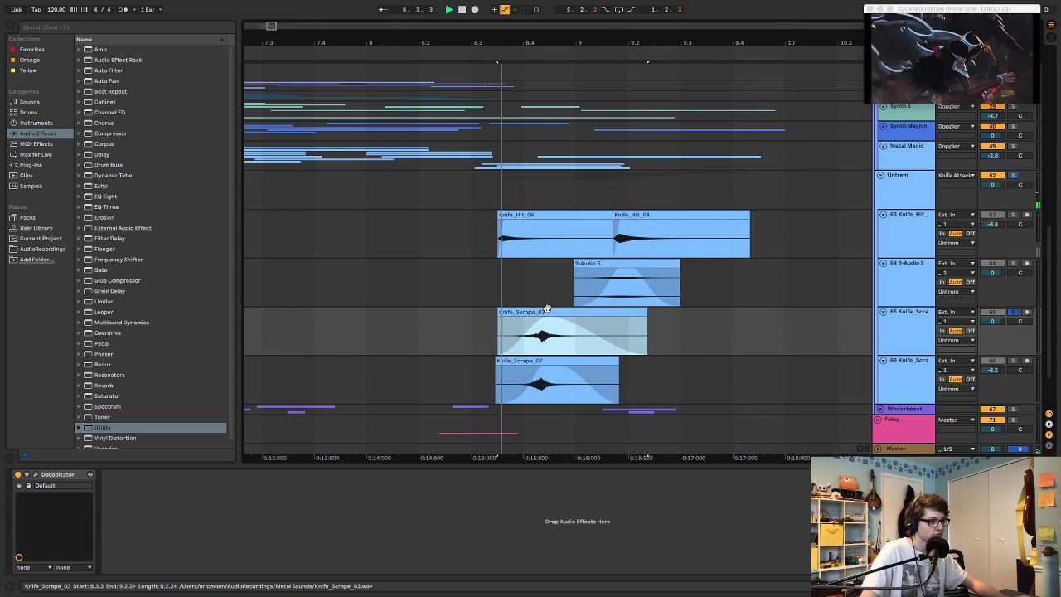
key("space")
mouse_move(550, 318)
left_mouse_down()
mouse_move(621, 311)
mouse_move(576, 313)
left_mouse_up()
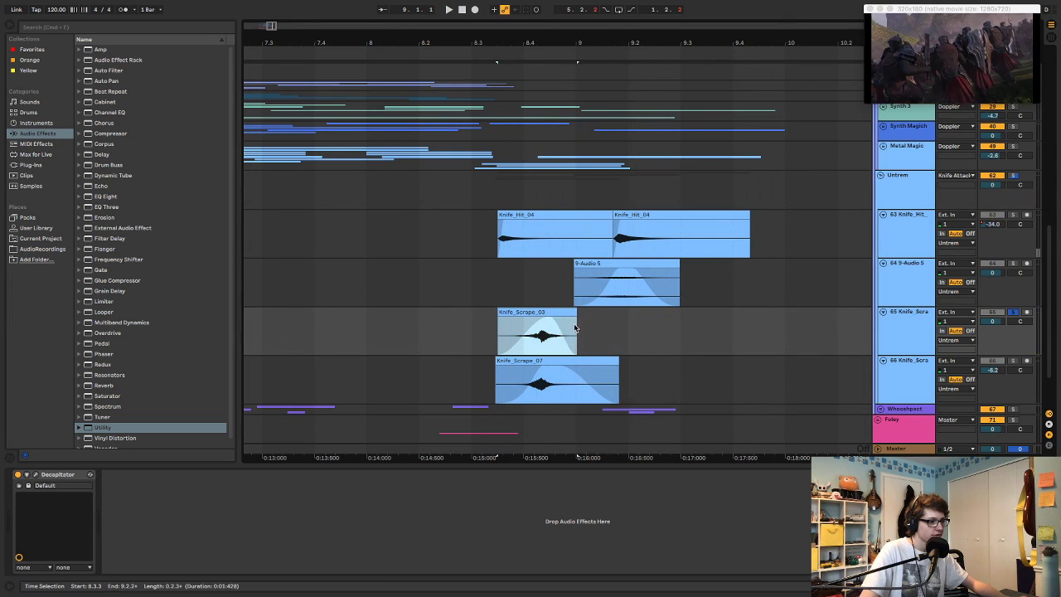
left_click(471, 297)
key("space")
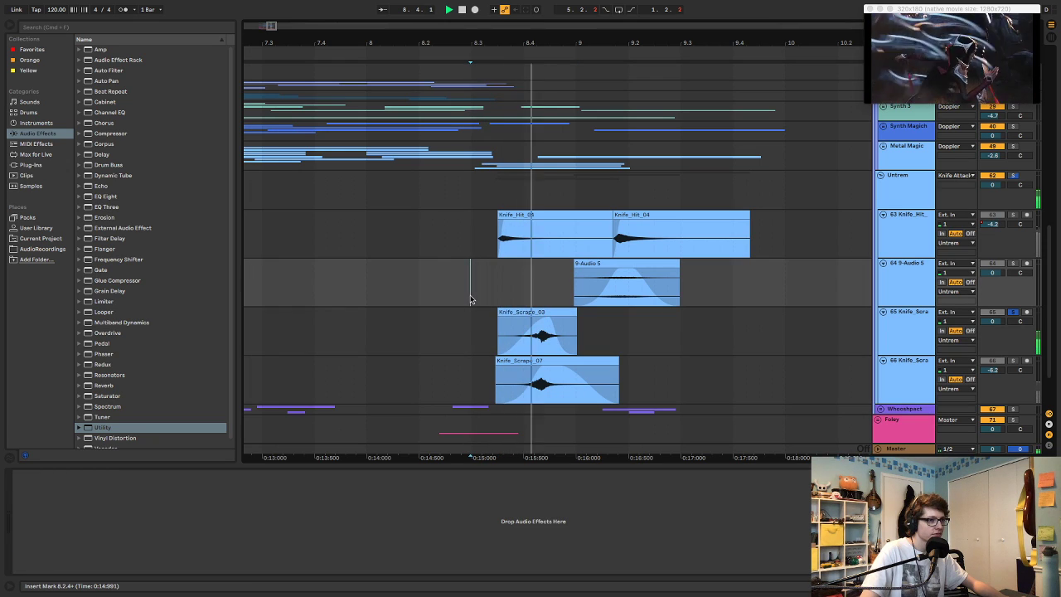
key("space")
- Set the end of the Knife_Scrape_03 clip to 9.1.1, adjust its fade-out, and replay it
left_click_drag(578, 317, 561, 320)
key("space")
key("space")
key("space")
key("space")
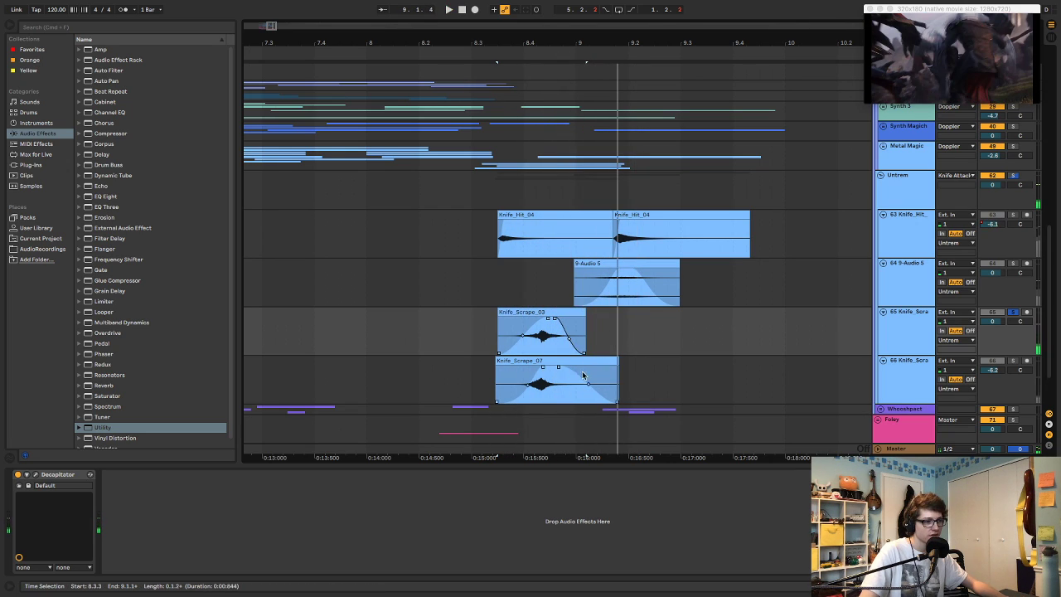
- Solo the Knife_Scrape_07 track, shorten its clip to end at 9.1.2 with the fade-out adjusted, and audition it
left_click_drag(617, 377, 607, 377)
left_click(479, 382)
key("space")
key("space")
key("space")
key("space")
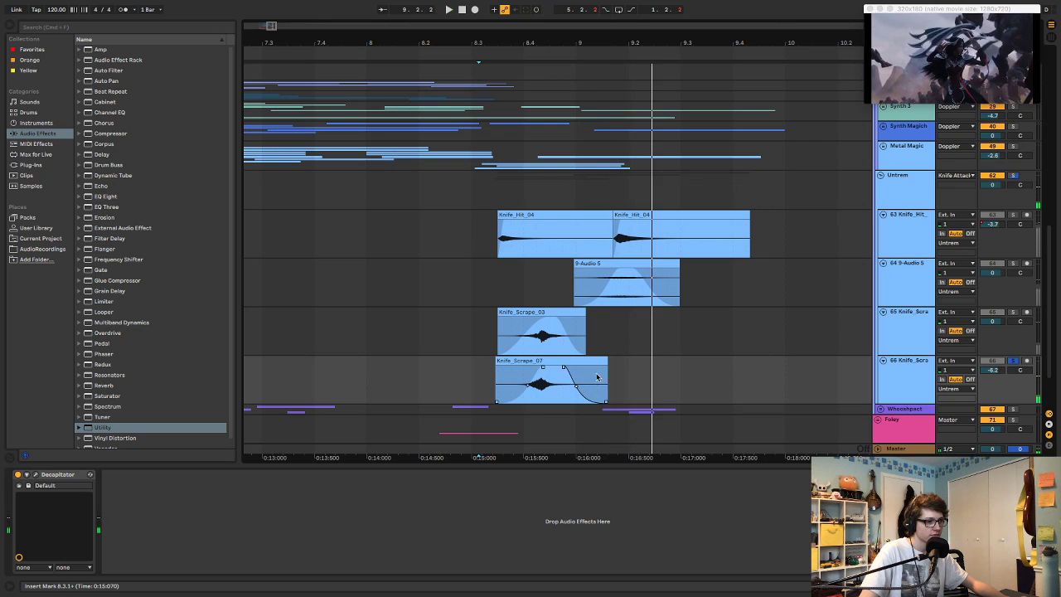
left_click(604, 362)
left_click_drag(604, 362, 595, 362)
key("space")
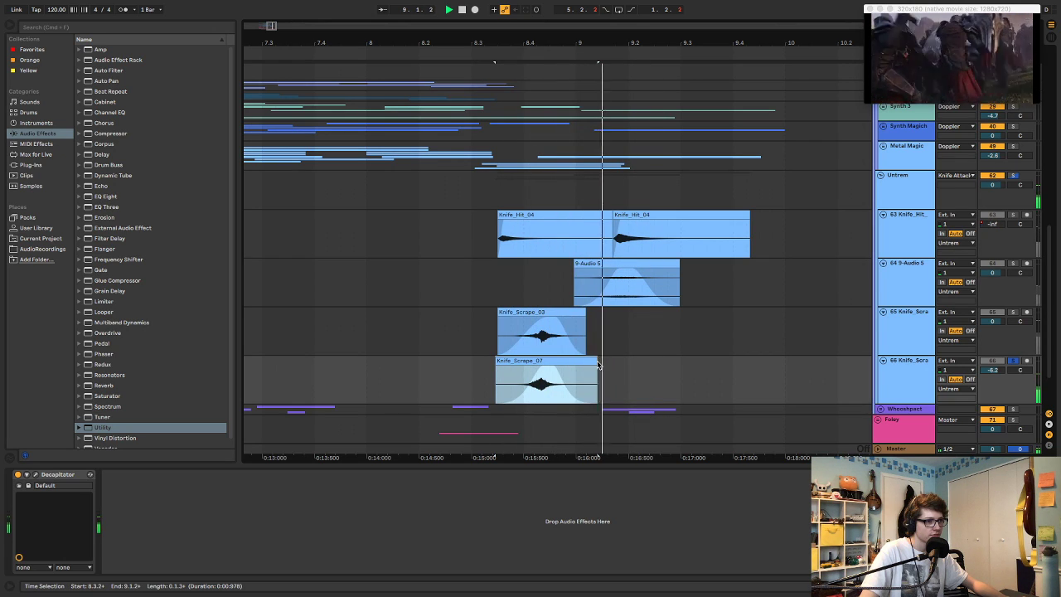
- Solo the Knife_Scrape_03 track and add an EQ Eight after its Decapitator
left_click(920, 336)
key("space")
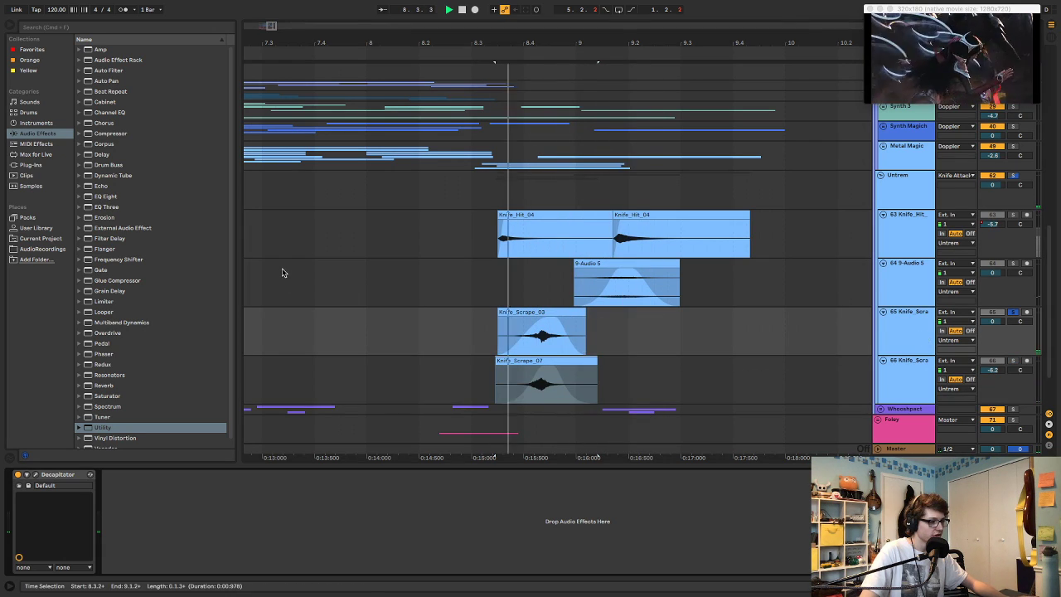
key("space")
double_click(106, 196)
key("space")
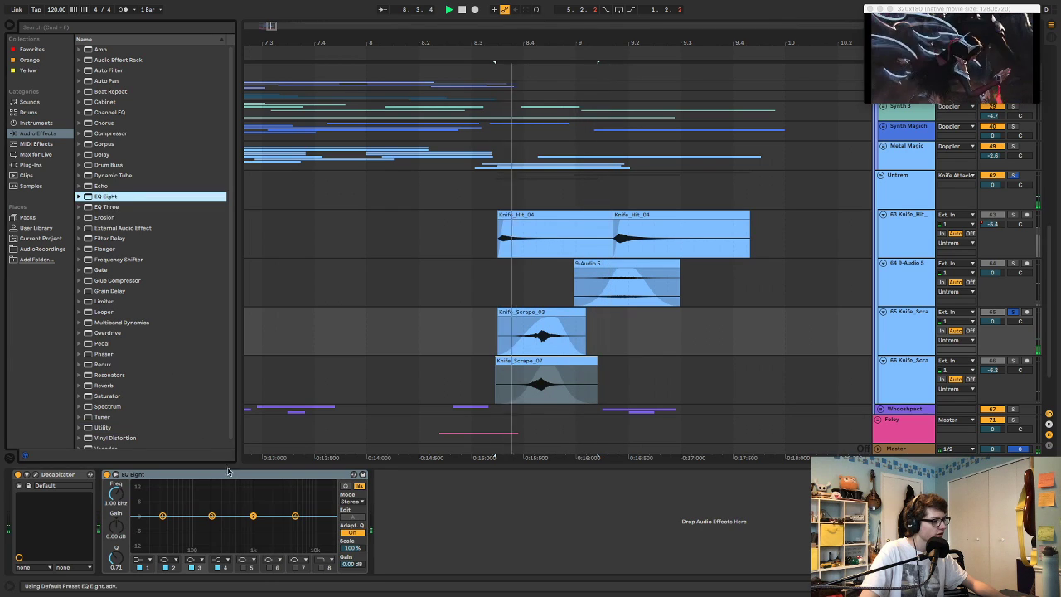
- Make band 1 of the Knife_Scrape_03 EQ Eight a low cut at 530 Hz, and audition the track
key("space")
left_click(141, 559)
left_click(141, 503)
left_click_drag(118, 496, 118, 448)
key("space")
left_click_drag(118, 498, 119, 503)
key("space")
key("space")
key("space")
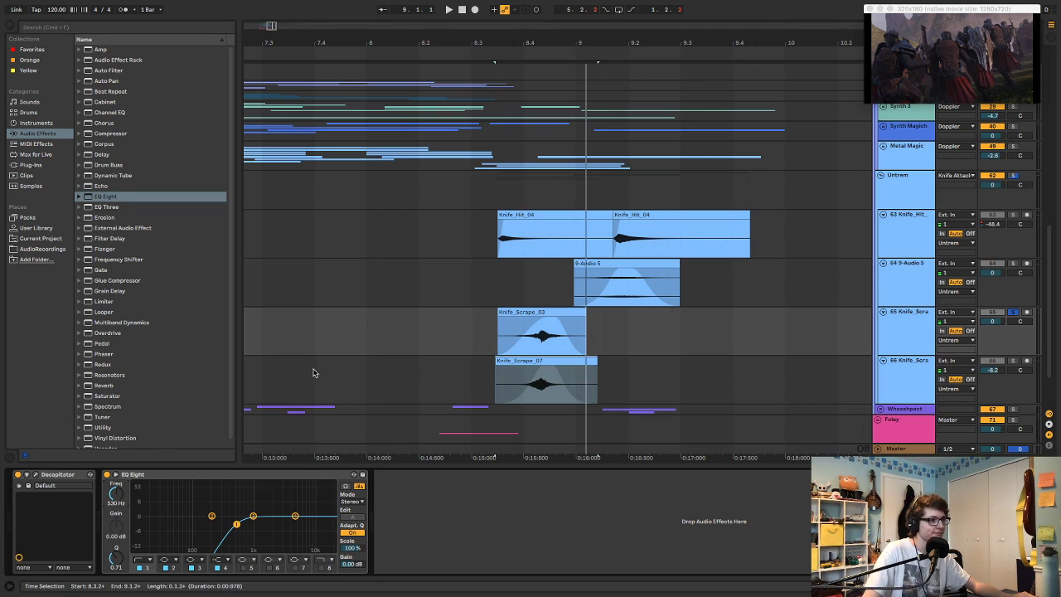
- Solo the Untrem group and play all its trimmed layers together from 8.3.1
left_click_drag(537, 32, 462, 34)
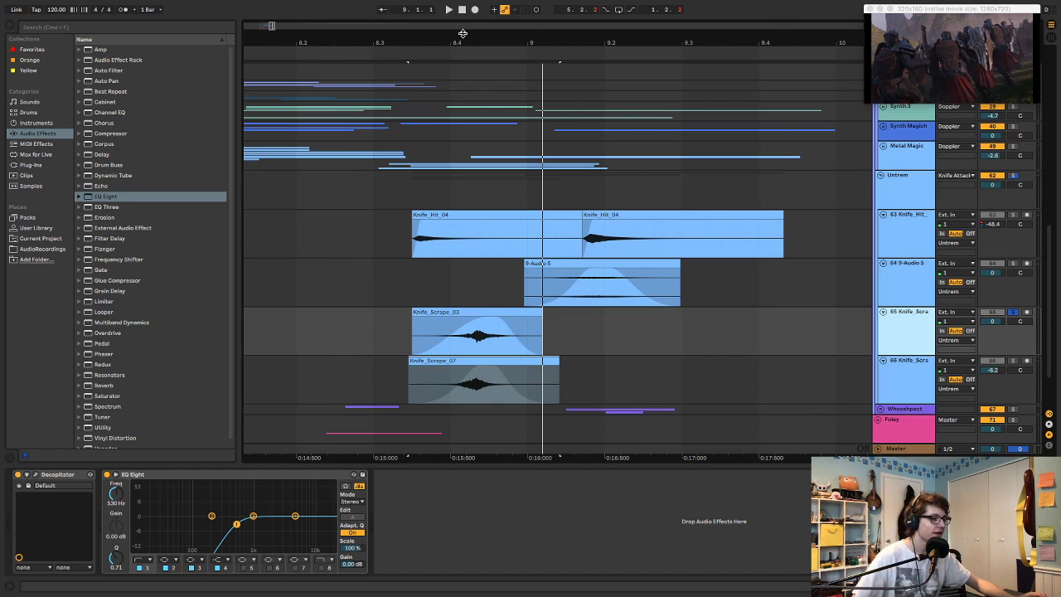
left_click(390, 184)
key("space")
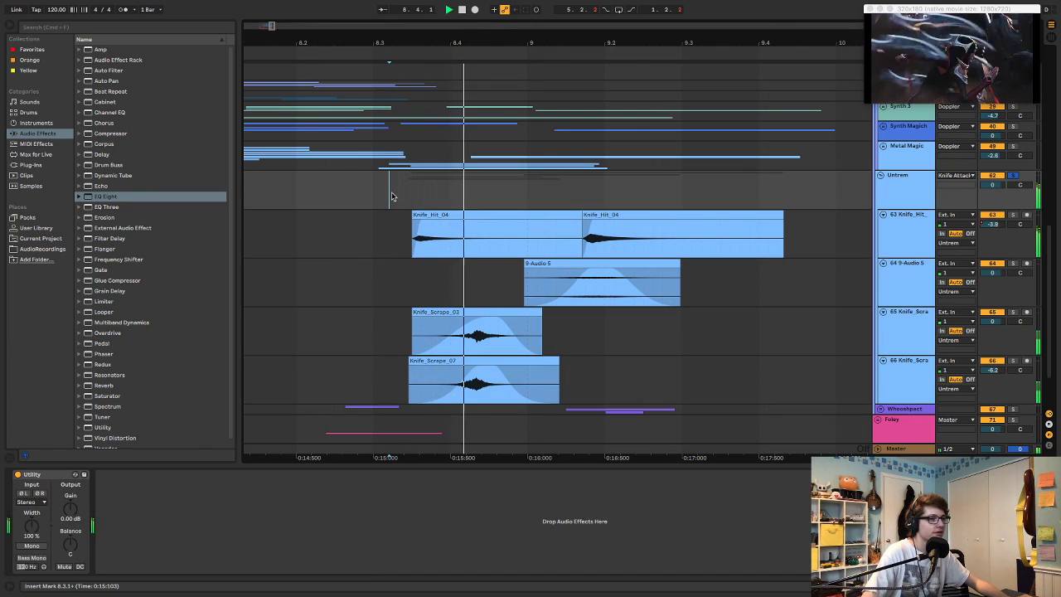
- Solo the Knife_Hit_04 track and give its first clip a fade-out starting just after bar 9
left_click(444, 216)
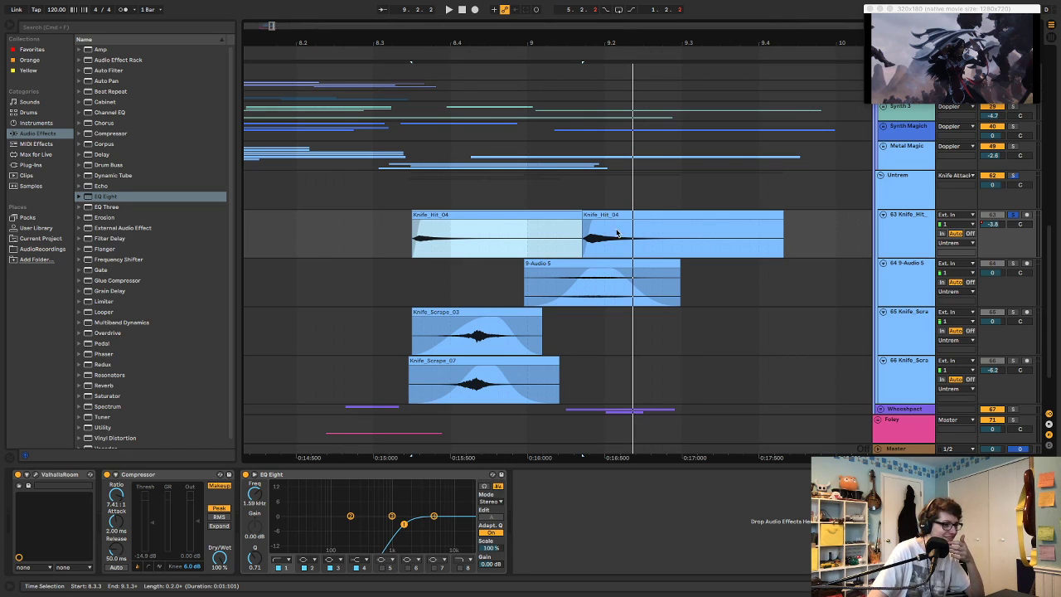
left_click_drag(581, 222, 546, 222)
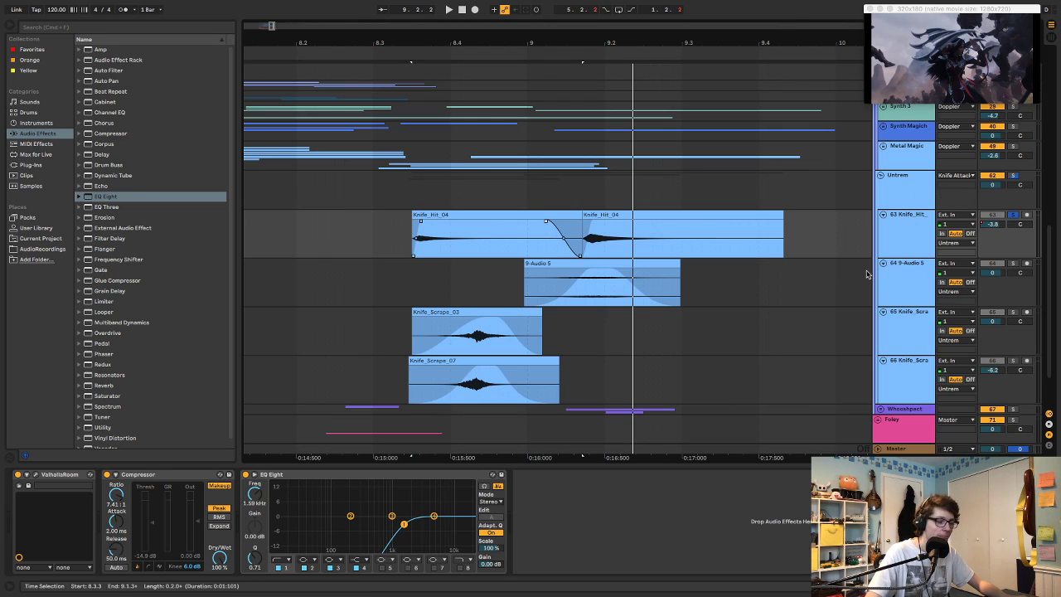
- Check the Untrem group with its automation lanes shown, play it soloed from 8.3.1, and hide the lanes
left_click(898, 204)
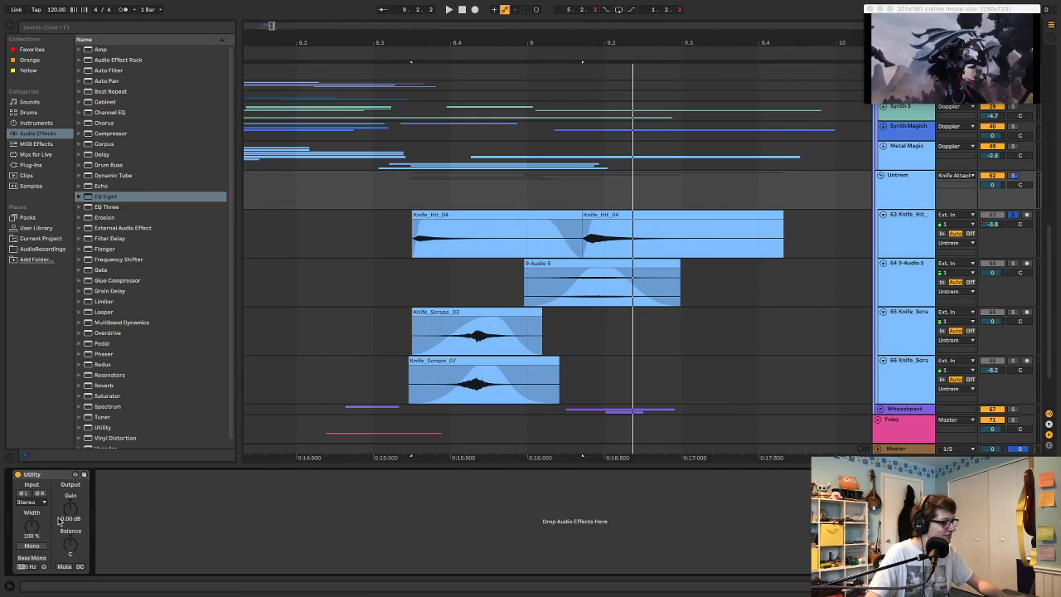
key("a")
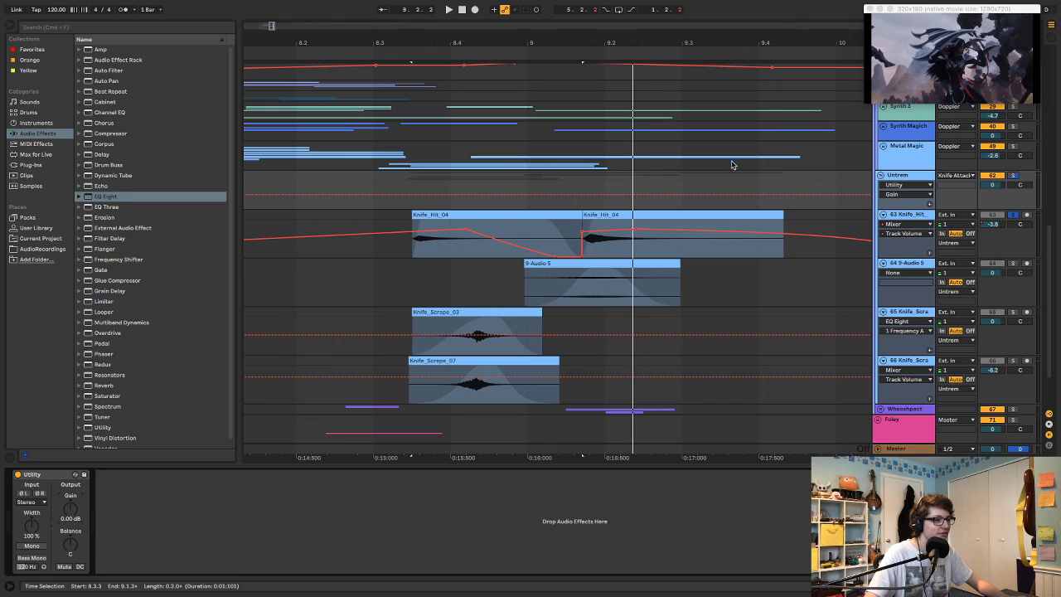
key("space")
key("space")
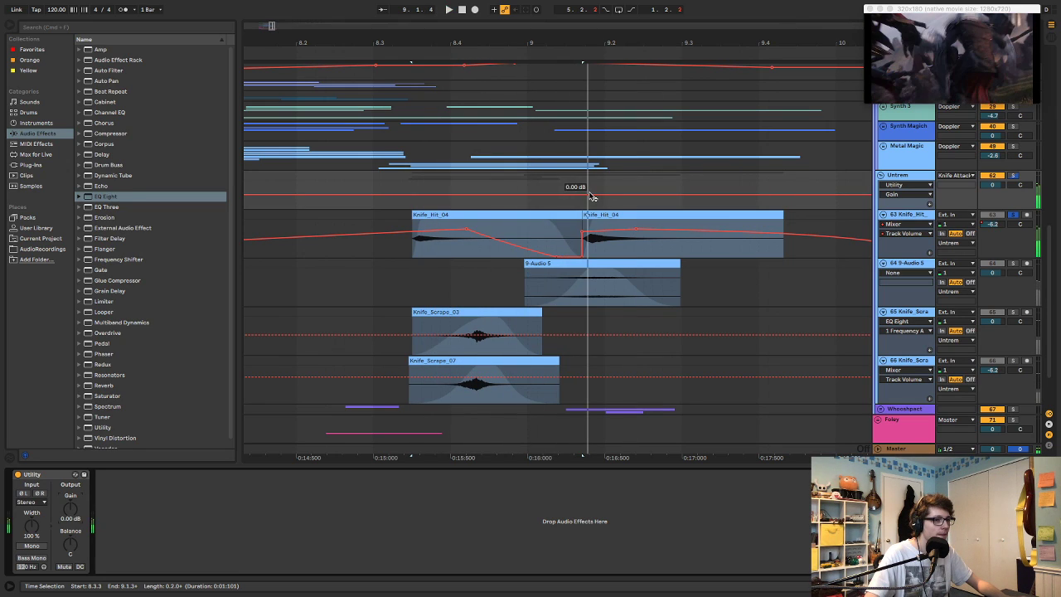
left_click(382, 186)
key("space")
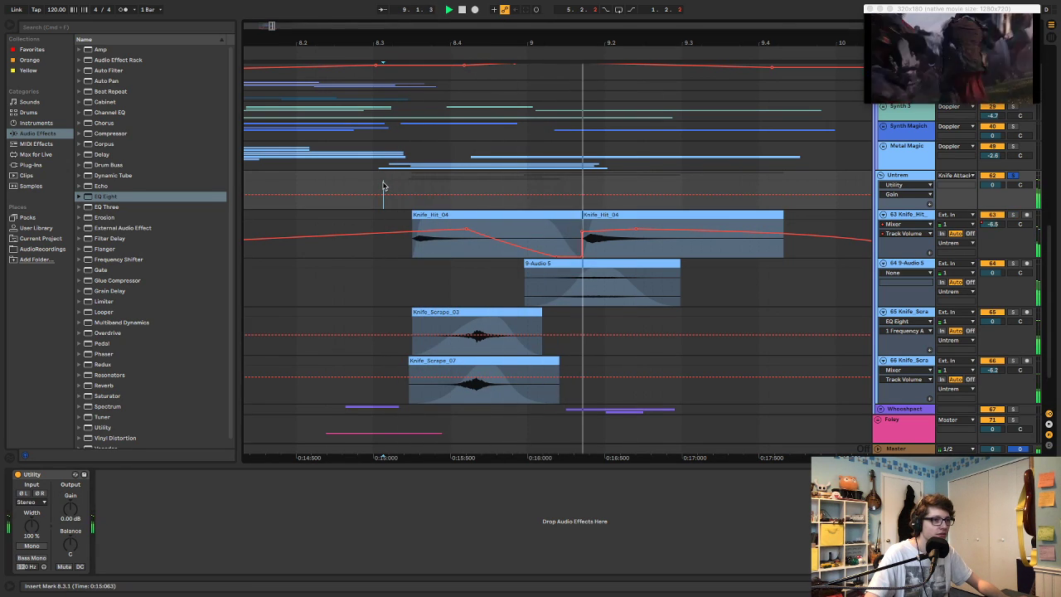
key("space")
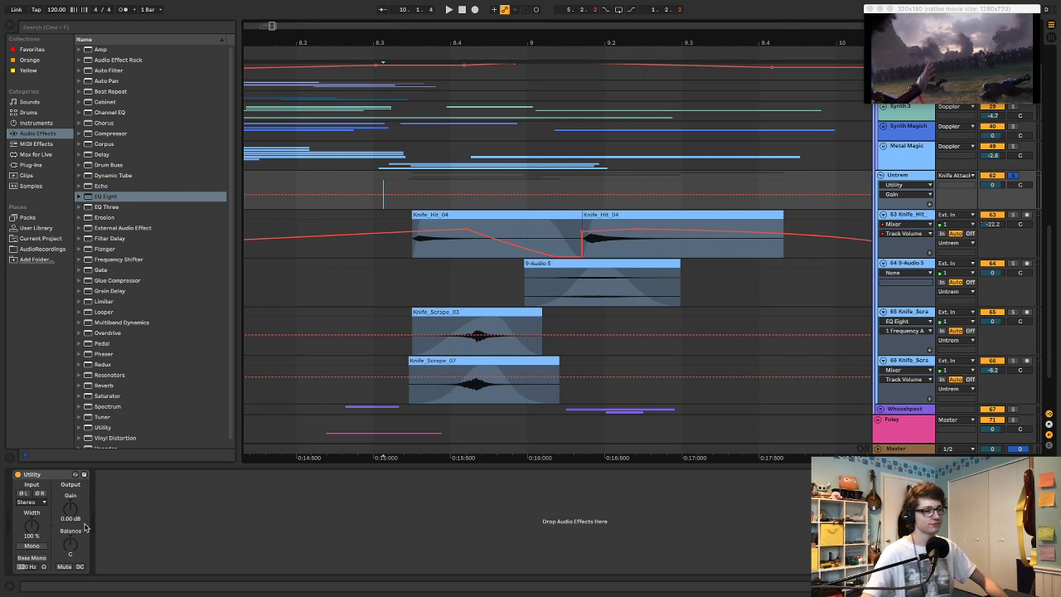
key("a")
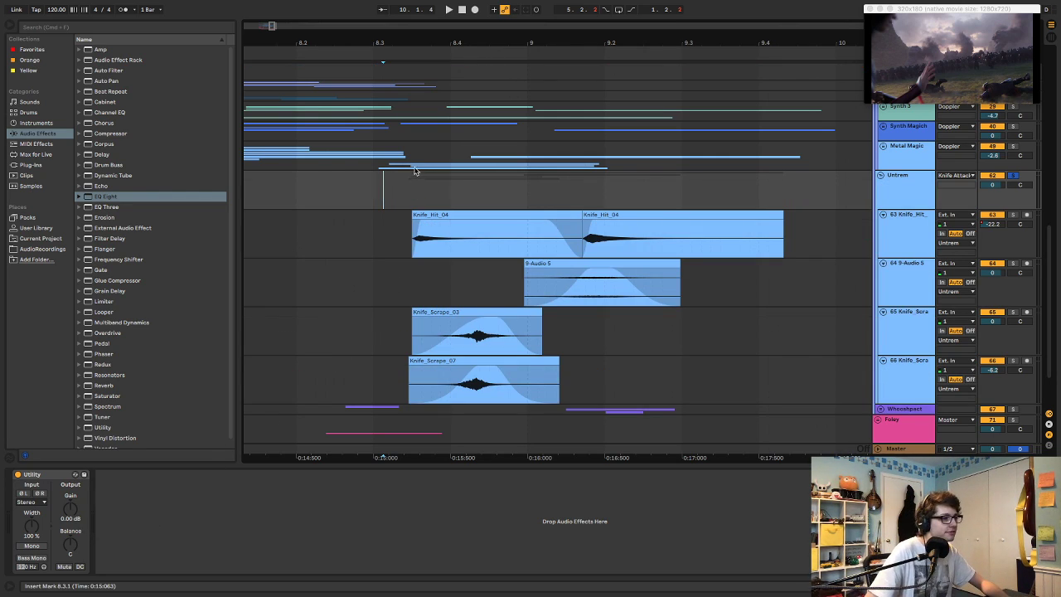
- Play the soloed Untrem group from 8.3.2, and solo the Synth Magic group and audition it from just after 8.3
left_click(400, 189)
key("space")
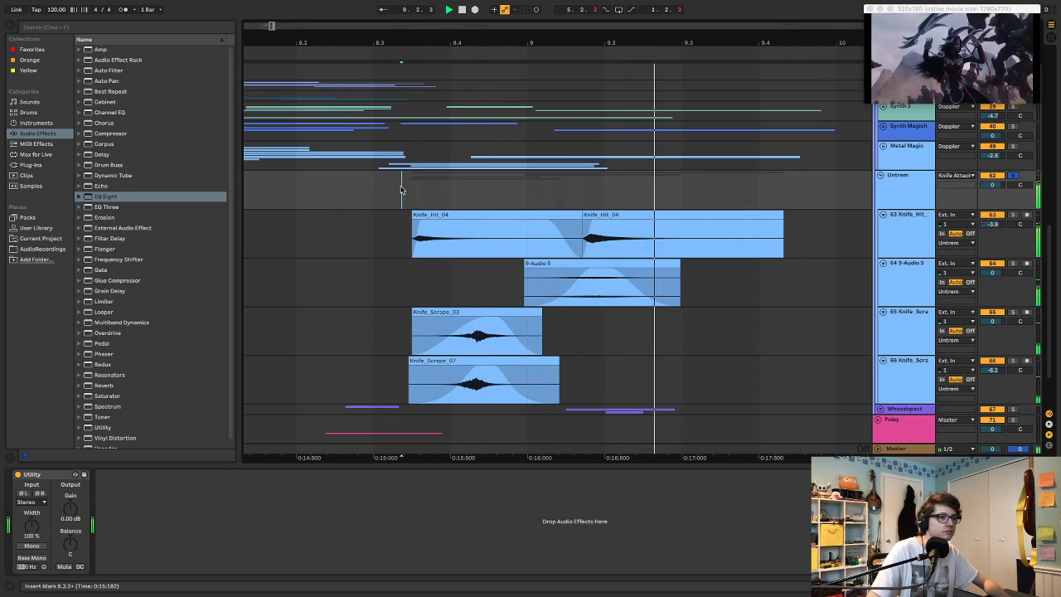
scroll(426, 213, "up", 5)
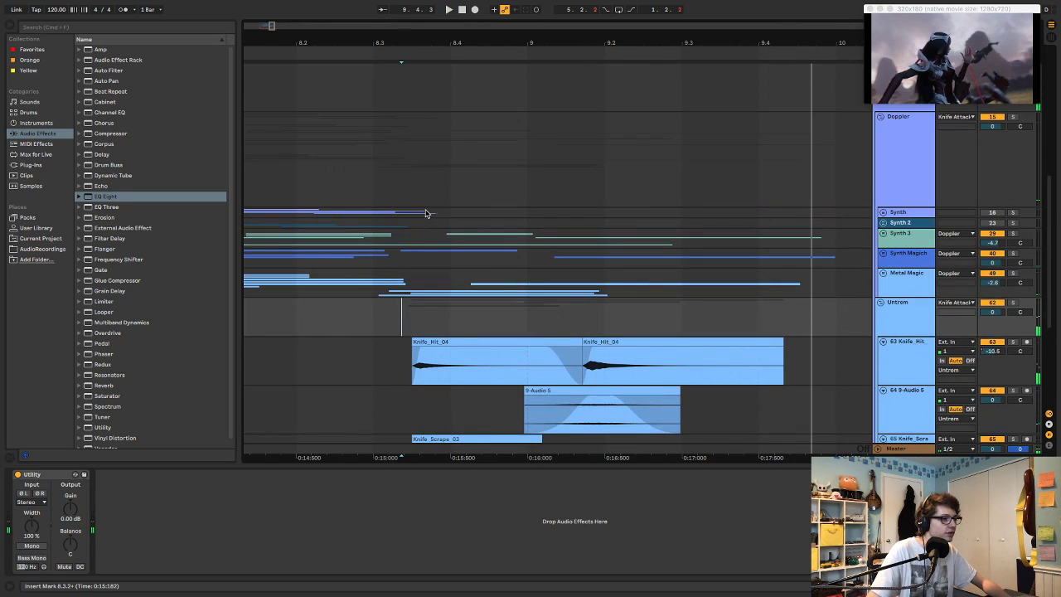
key("space")
left_click(397, 256)
key("space")
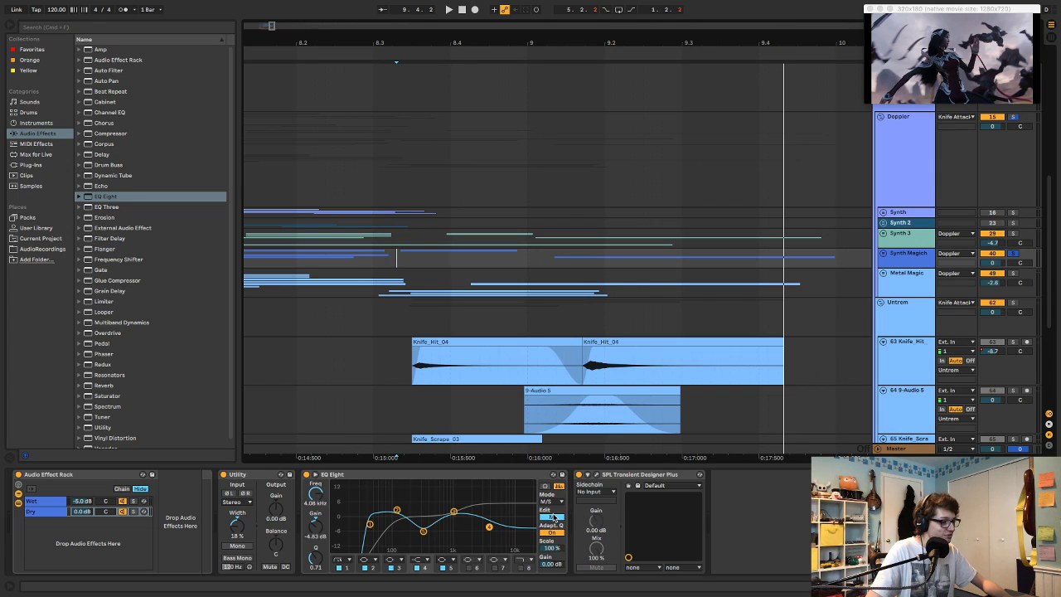
- Solo the Synth 3 group and play its layers from 8.3.1
left_click(400, 240)
left_click(386, 237)
key("space")
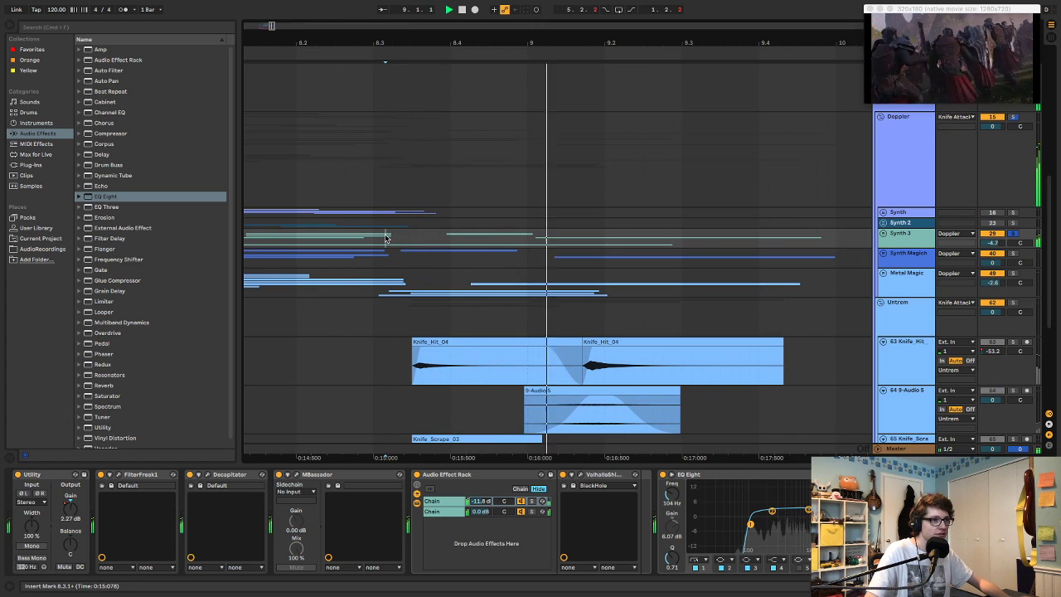
key("space")
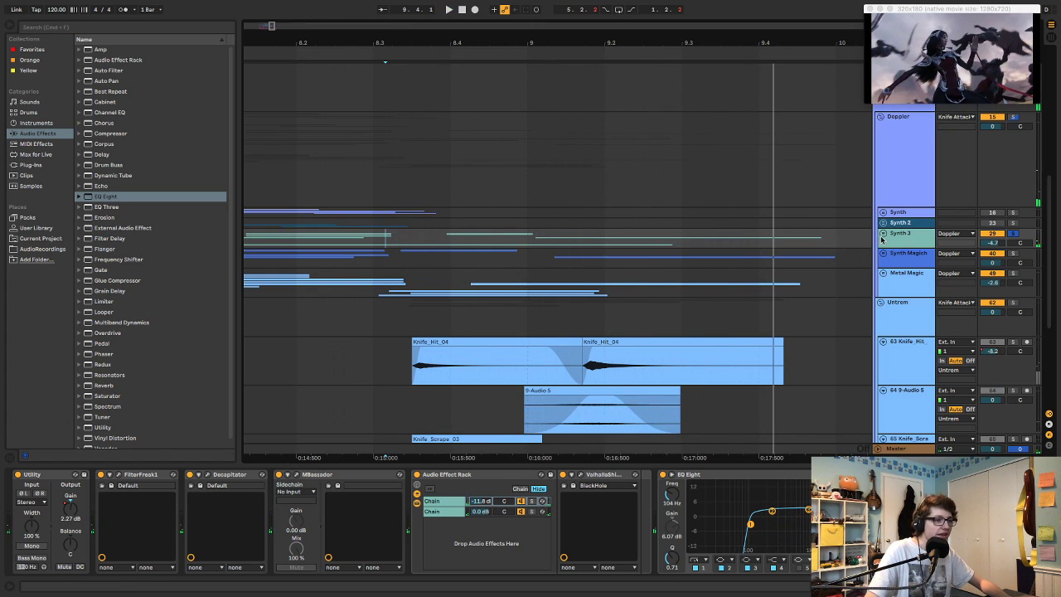
- Unfold the Synth 3 group, show its Gain automation, and drop the gain to -inf dB just after bar 9
left_click(882, 235)
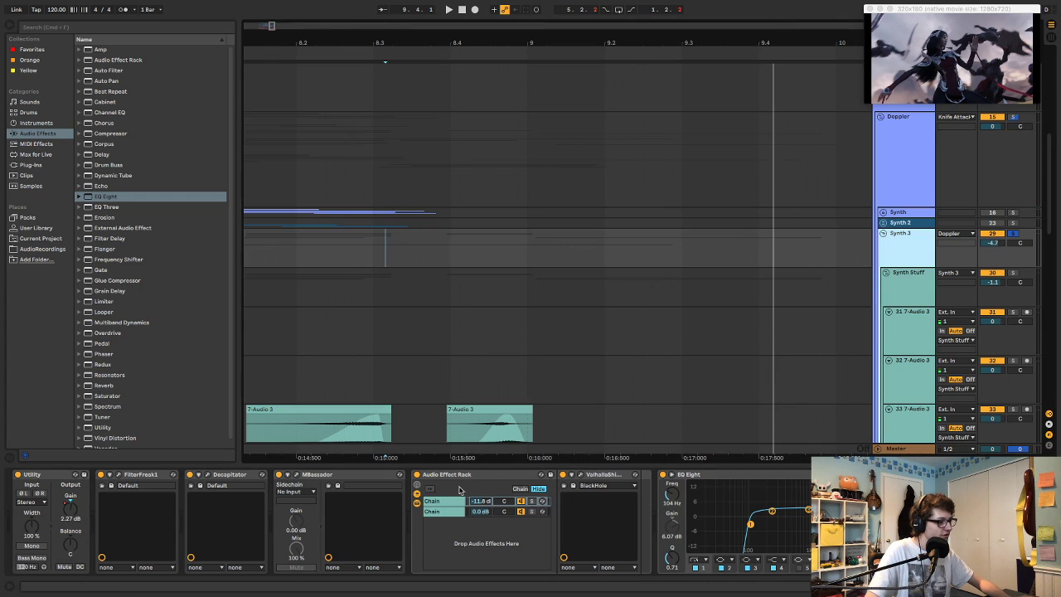
scroll(124, 435, "down", 1)
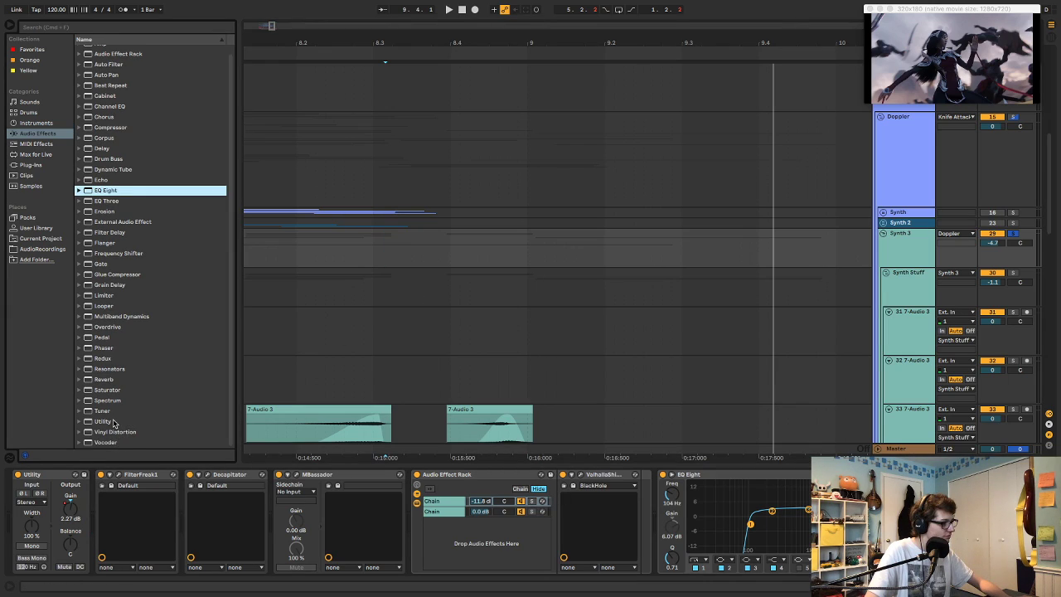
scroll(116, 423, "up", 1)
left_click(143, 427)
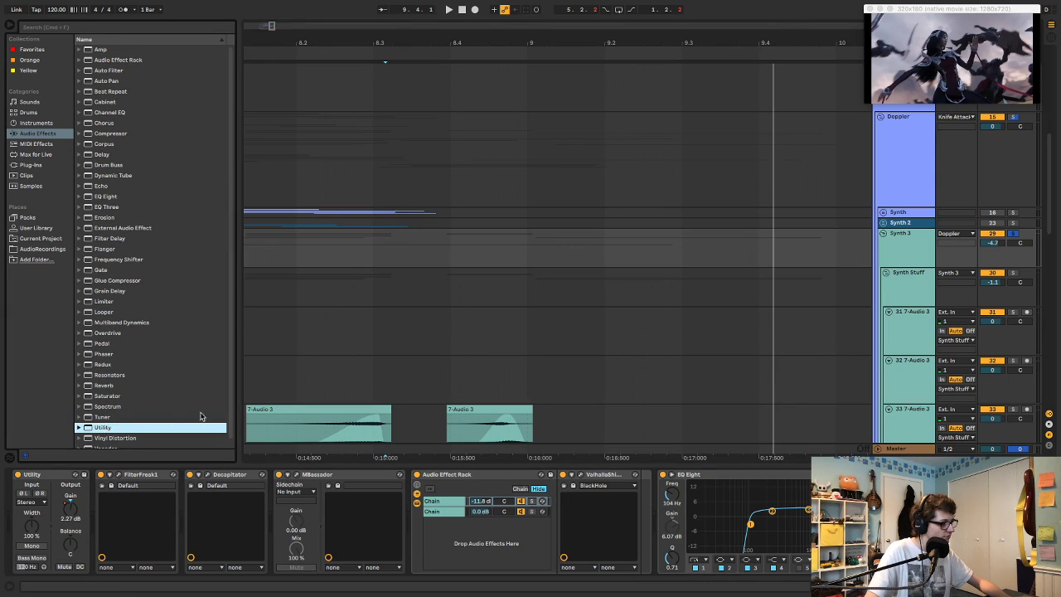
key("space")
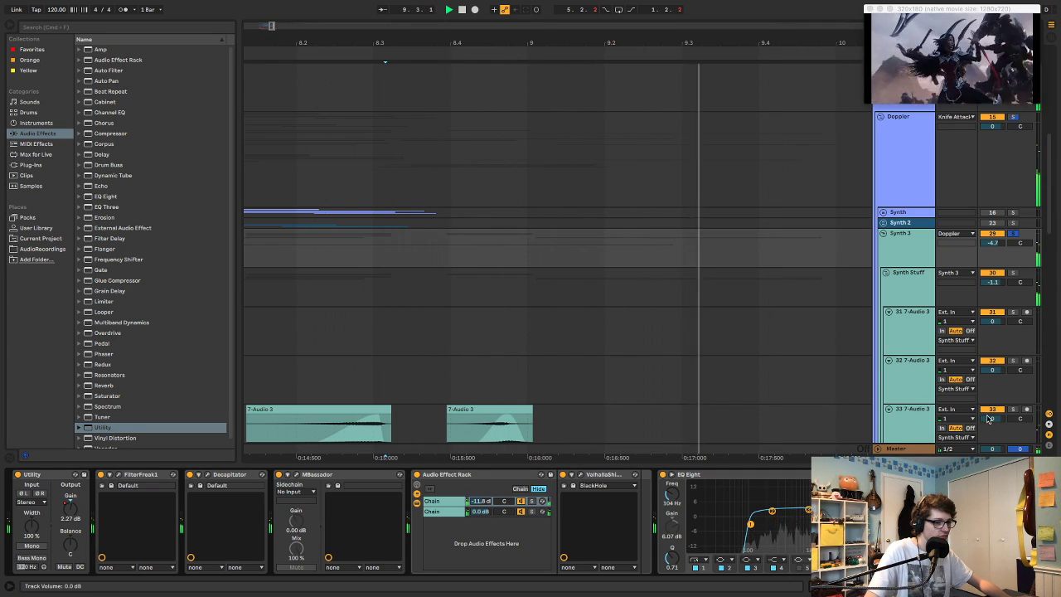
key("a")
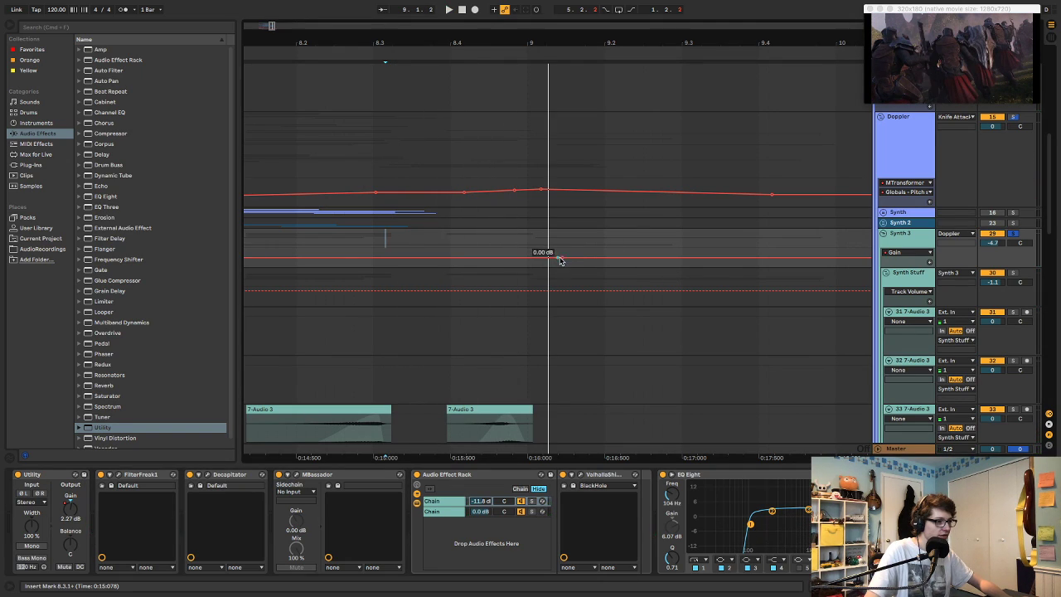
left_click_drag(563, 258, 534, 258)
key("space")
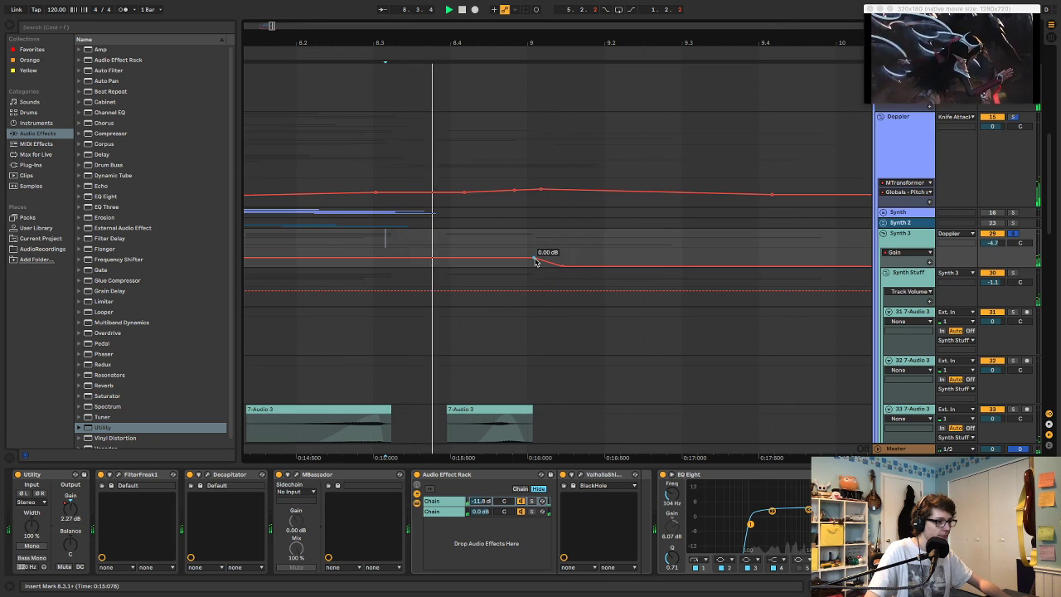
- Bring the Synth 3 Gain automation back up to 0 dB just before 9.2, and play the dip from 8.4.2
left_click(597, 257)
key("space")
left_click(605, 257)
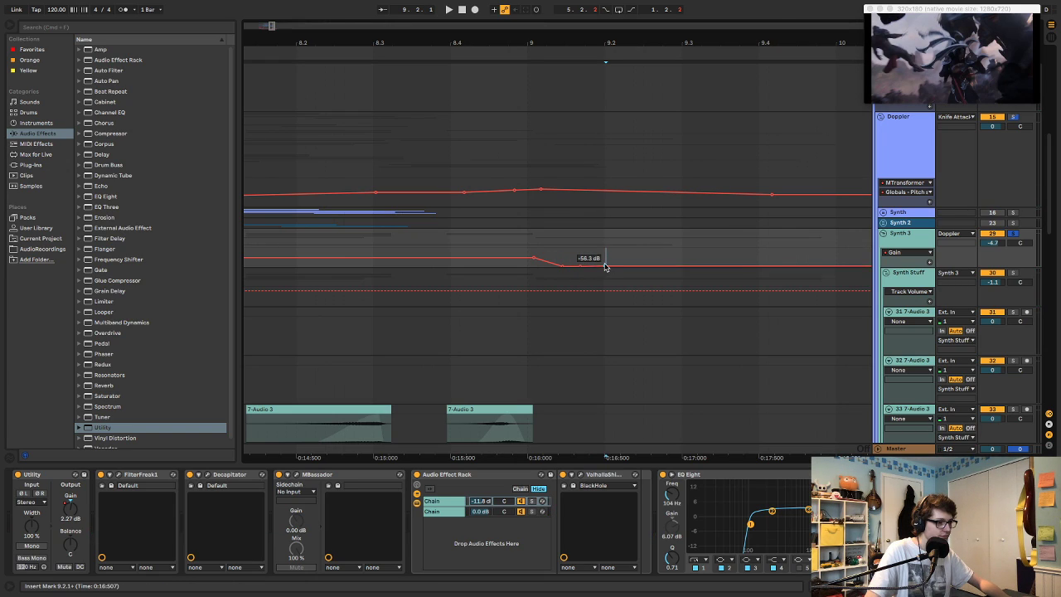
left_click_drag(611, 267, 603, 257)
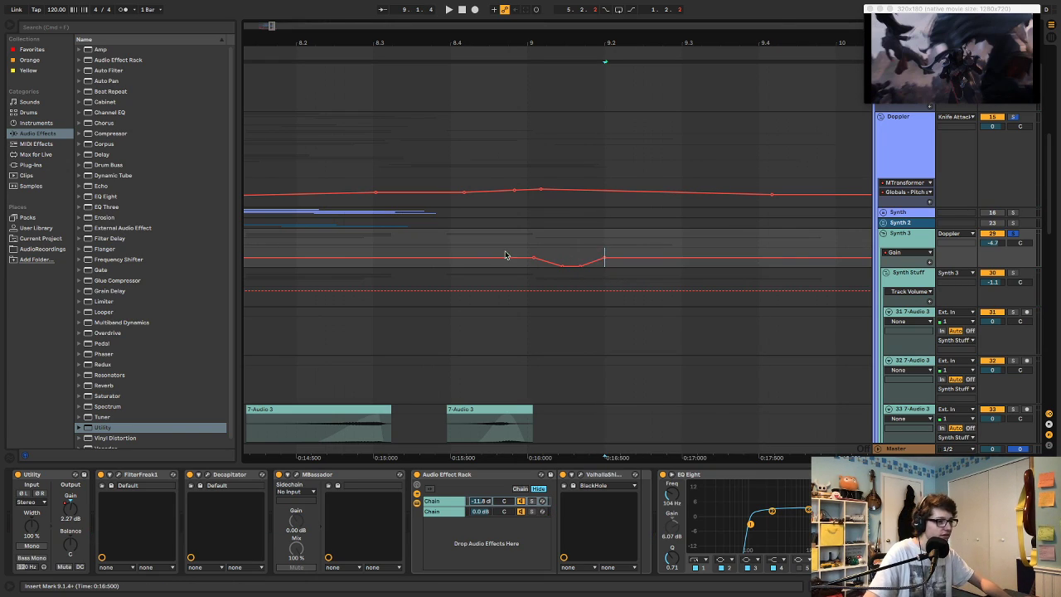
left_click(473, 249)
key("space")
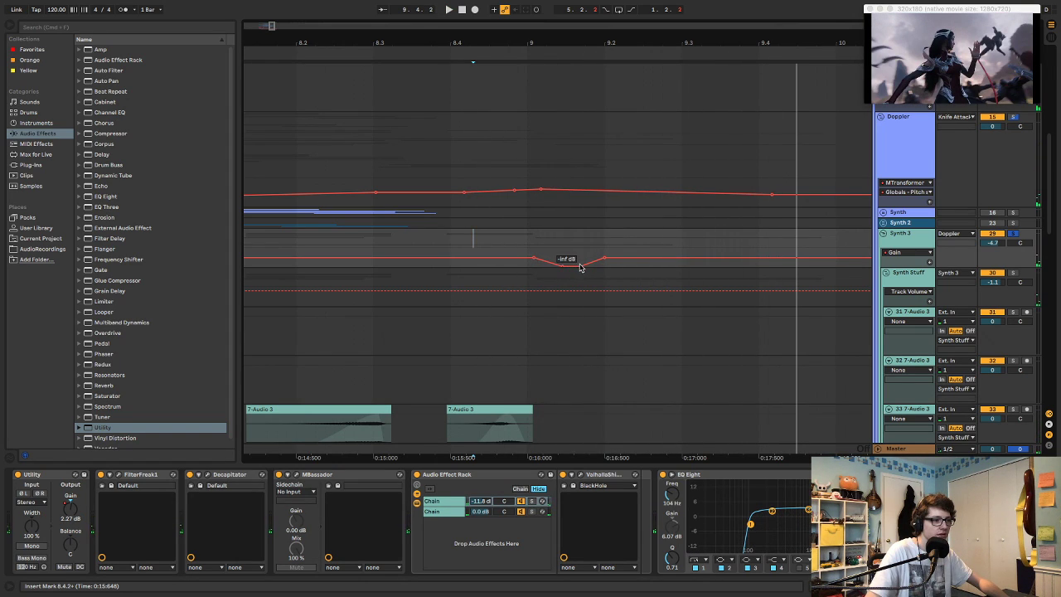
- Narrow the bottom of the Synth 3 gain dip after bar 9 to a point and audition it from 8.3.4
left_click(449, 249)
key("space")
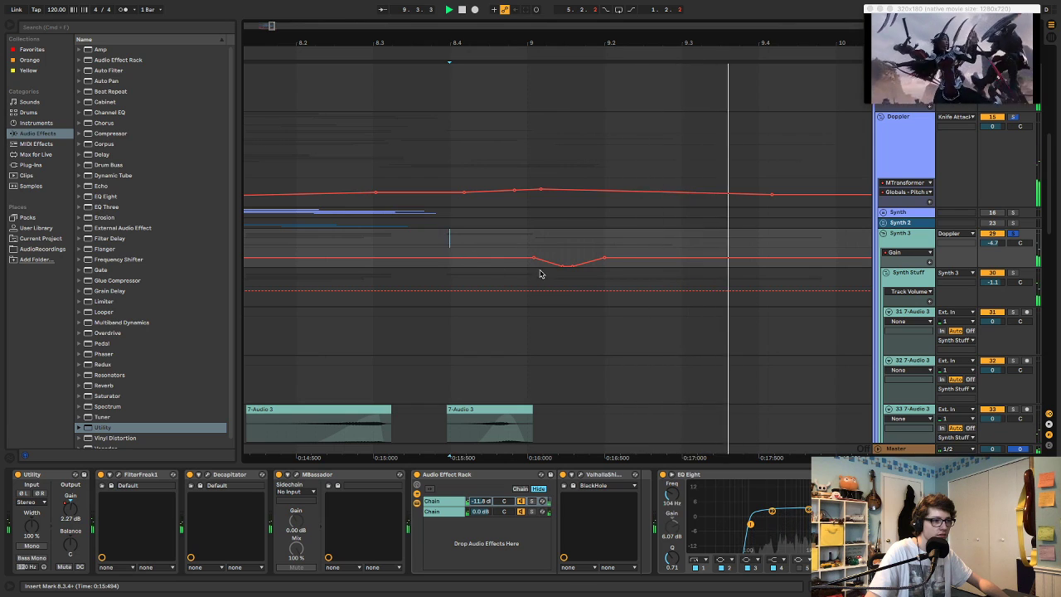
scroll(542, 275, "down", 4)
key("space")
key("space")
scroll(542, 275, "up", 2)
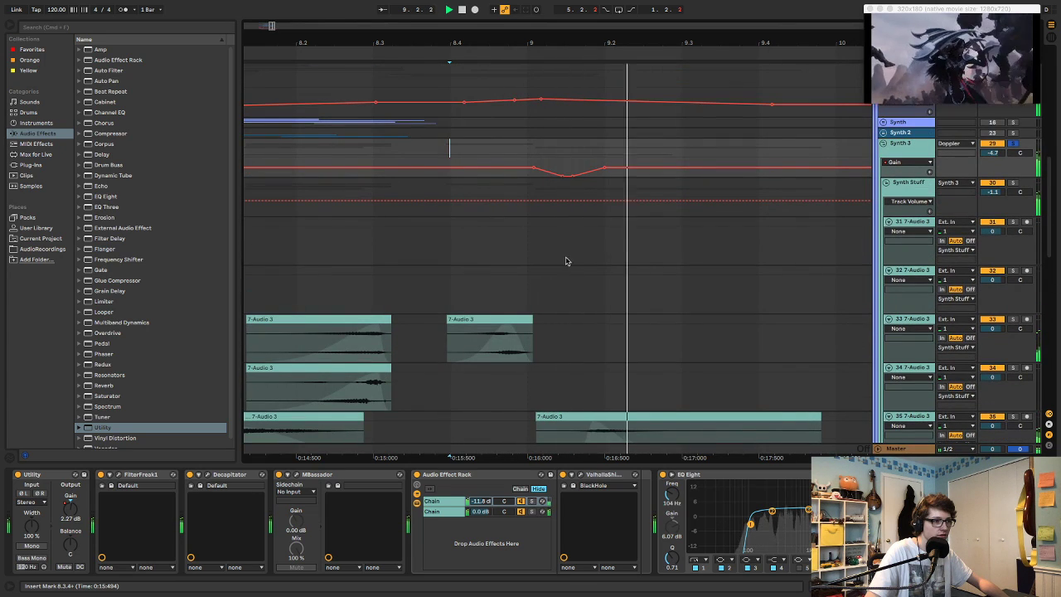
key("space")
key("space")
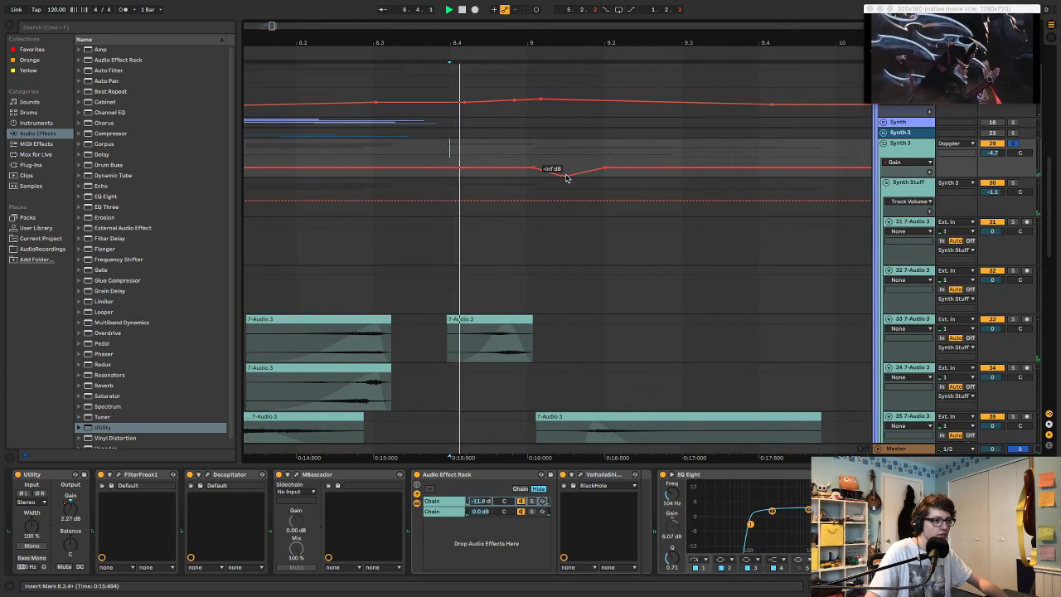
key("space")
left_click_drag(557, 167, 569, 169)
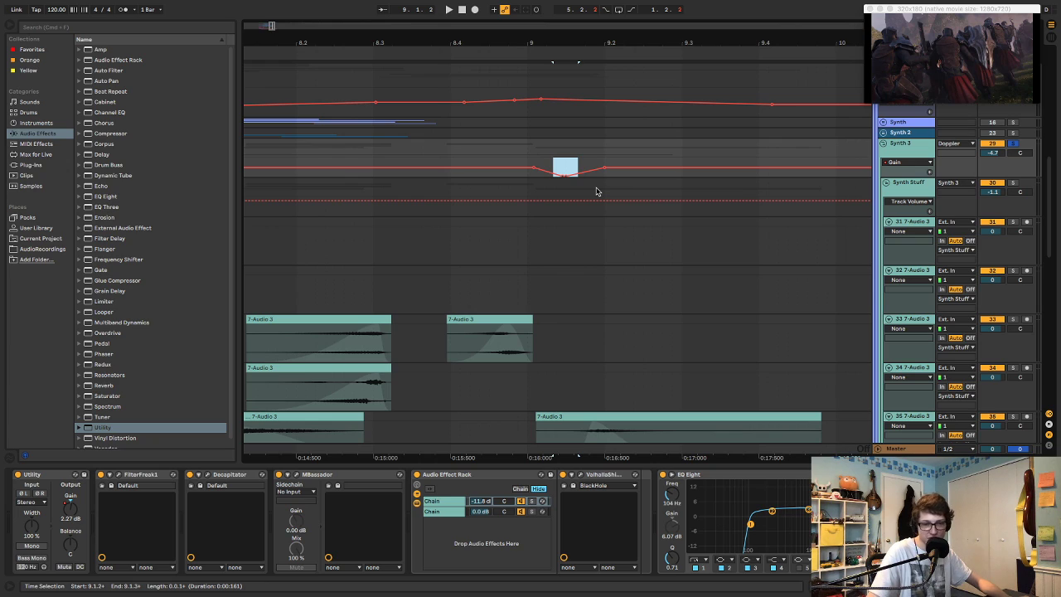
- Hide the automation lanes, fold the Synth 3 group, and play the unsoloed mix from 8.2.3
key("a")
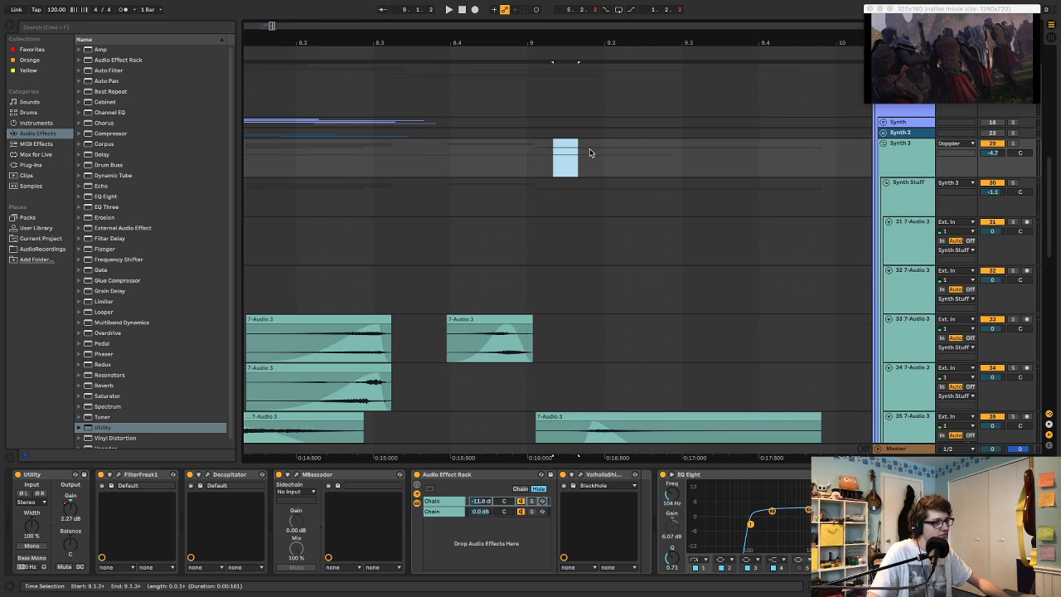
left_click(884, 143)
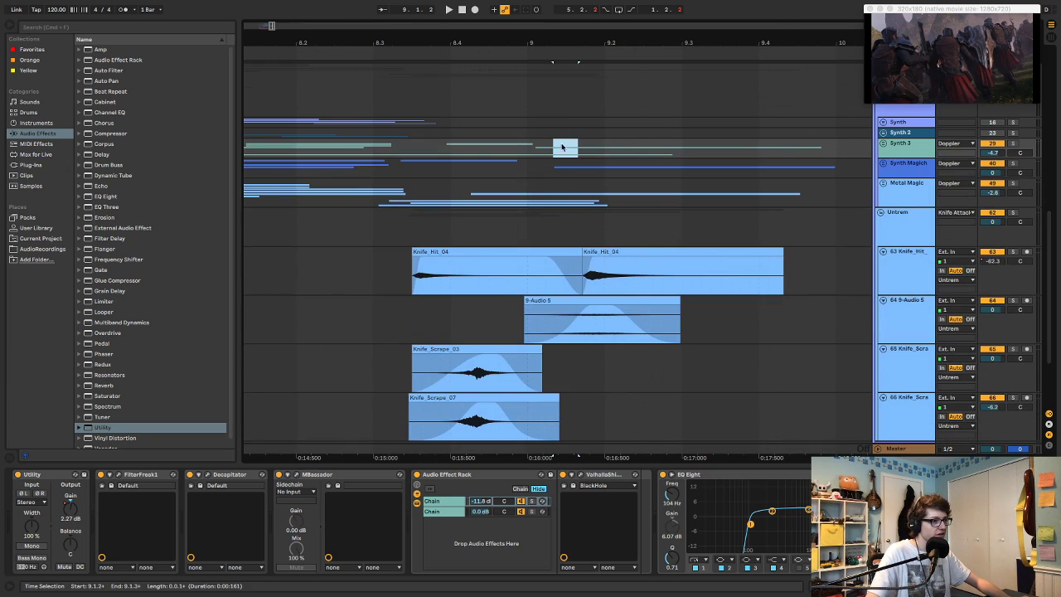
scroll(354, 147, "up", 2)
left_click(350, 144)
key("space")
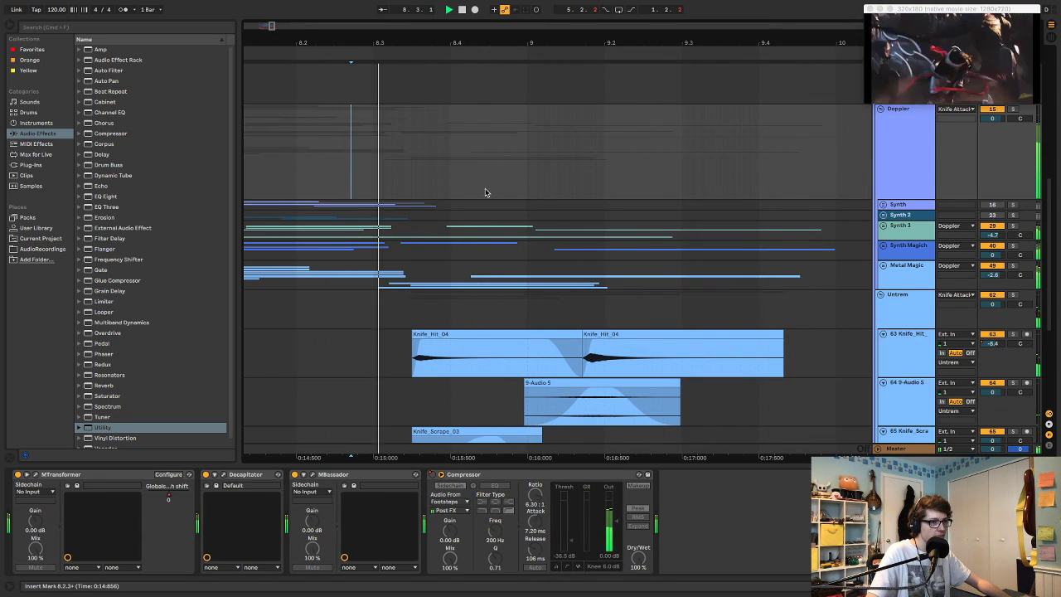
- Solo the Synth 3 group again and replay its passage from 8.2.3
left_click(912, 232)
key("s")
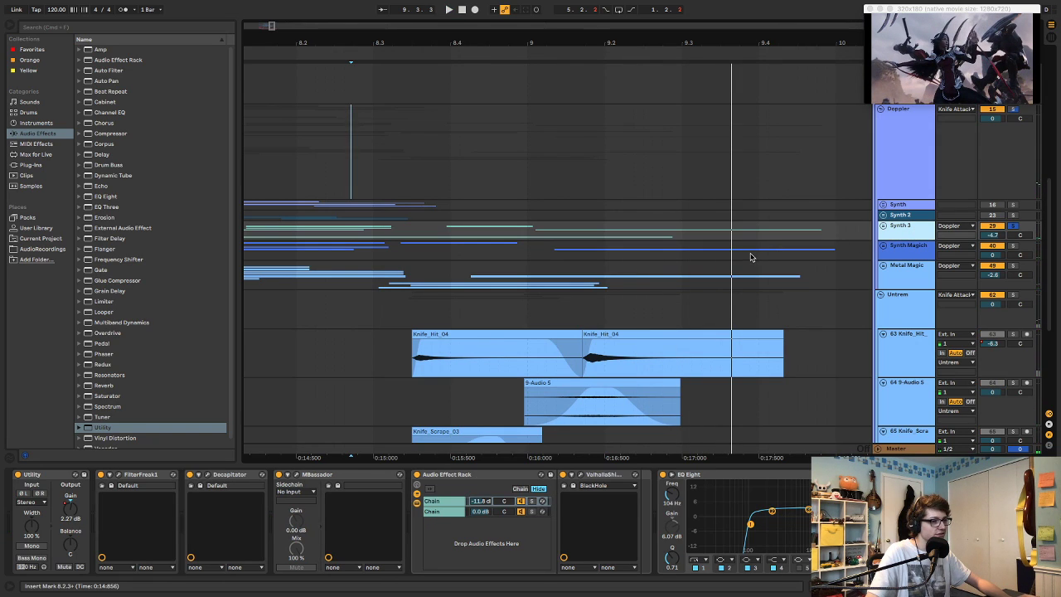
key("space")
key("space")
key("space")
key("space")
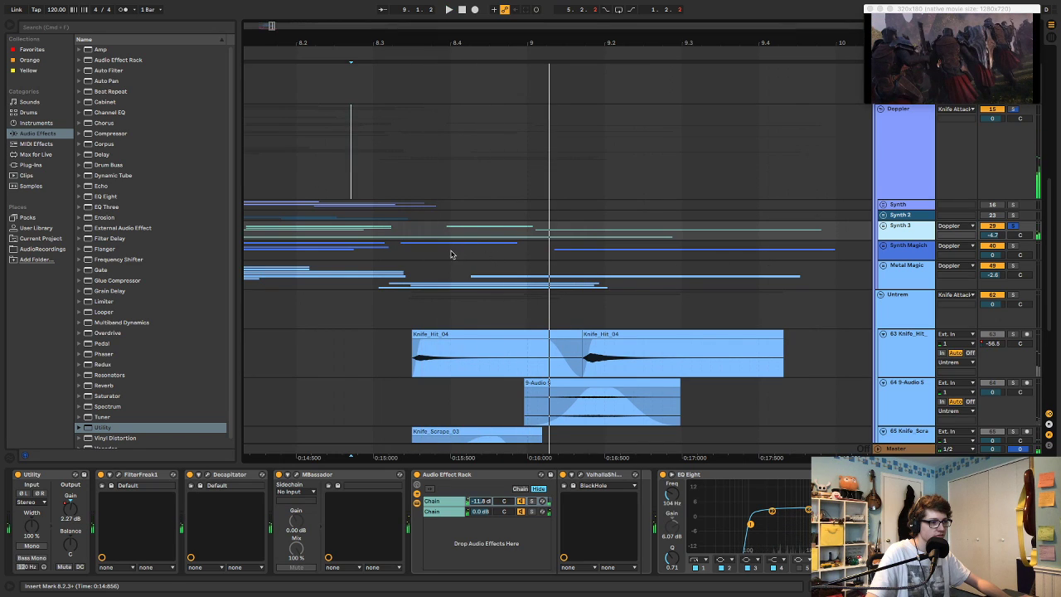
- Solo the Metal Magic group and play it from 8.3.1
left_click(450, 275)
key("s")
key("space")
key("space")
left_click(381, 275)
key("space")
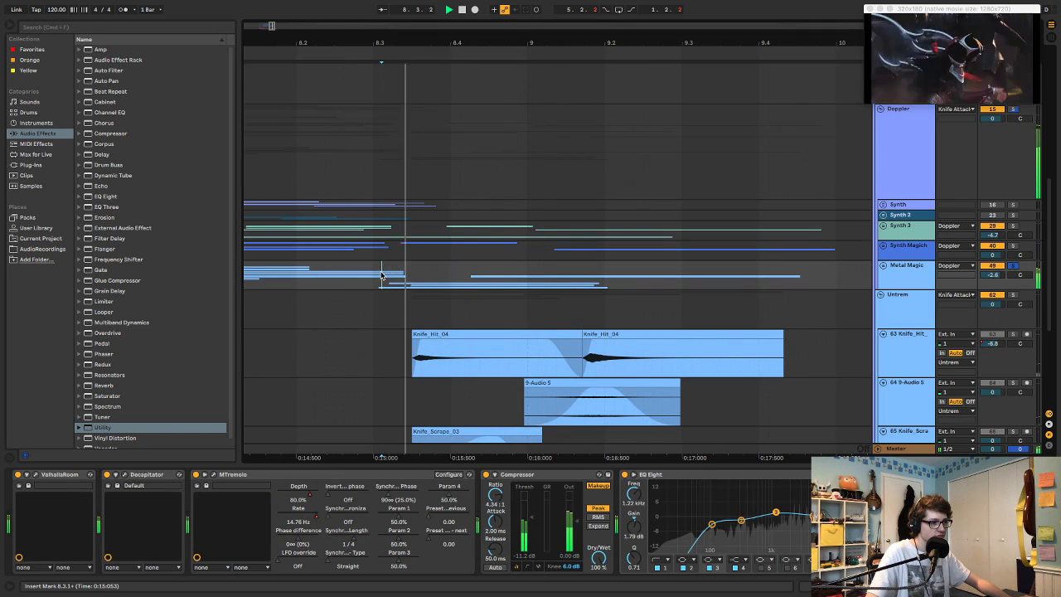
key("space")
key("space")
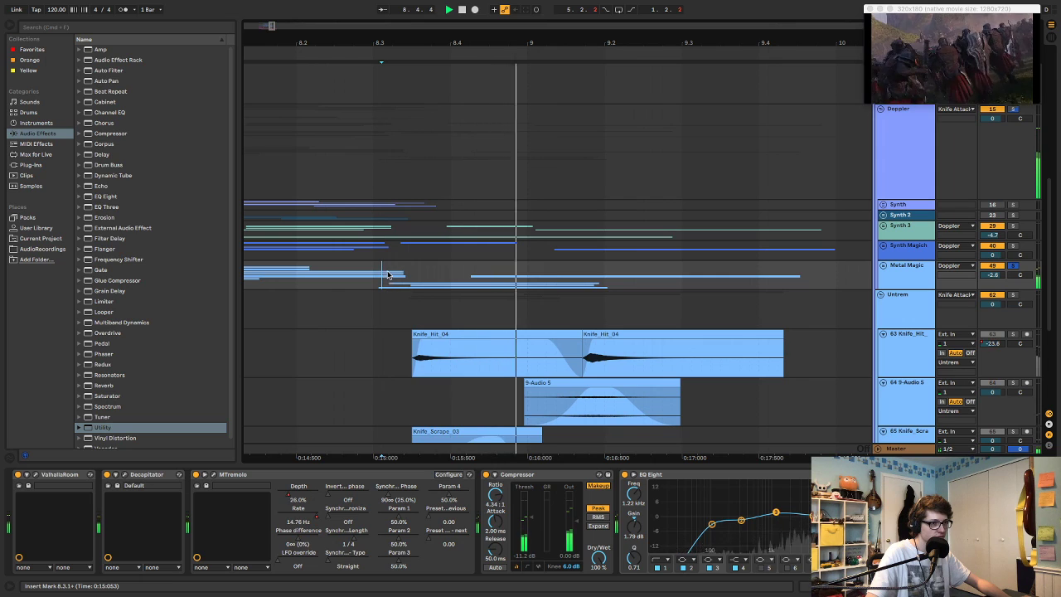
key("space")
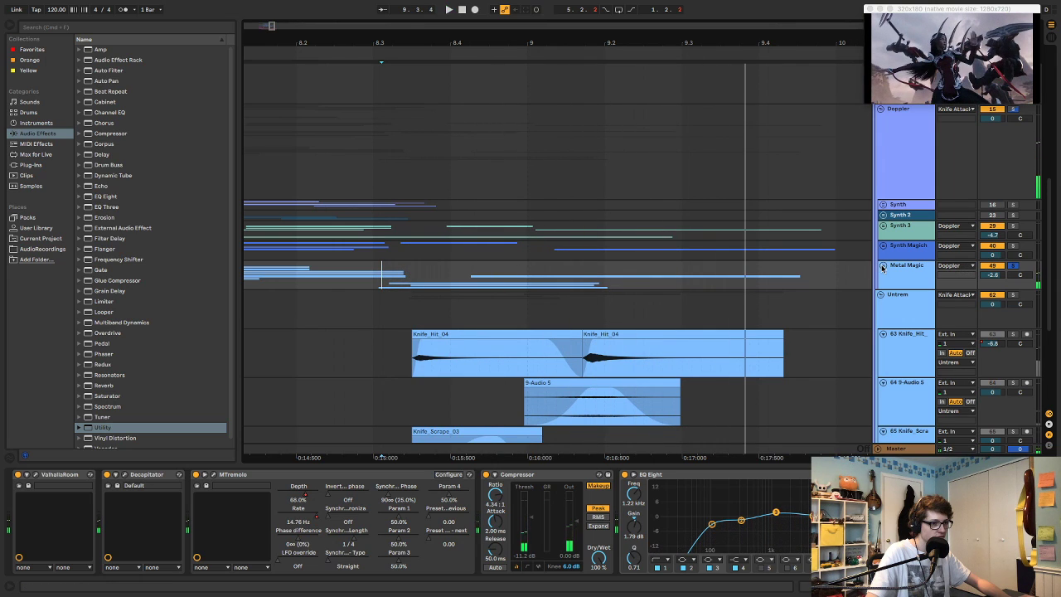
- Unfold Metal Magic with its automation shown, and examine its gain dip and knife scrape layers during playback
left_click(883, 266)
key("a")
key("space")
scroll(705, 303, "down", 5)
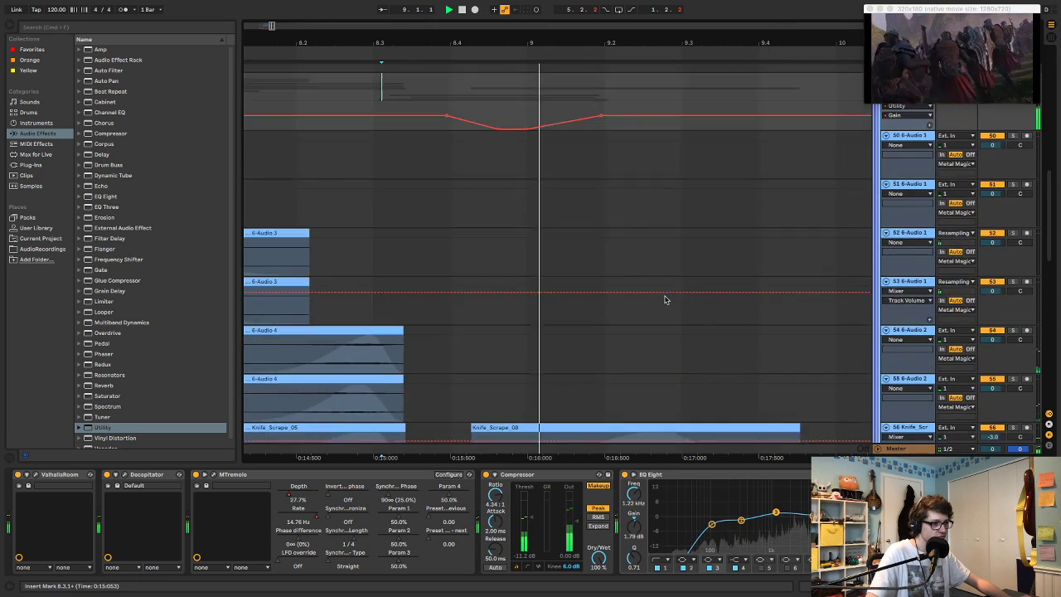
scroll(654, 293, "down", 8)
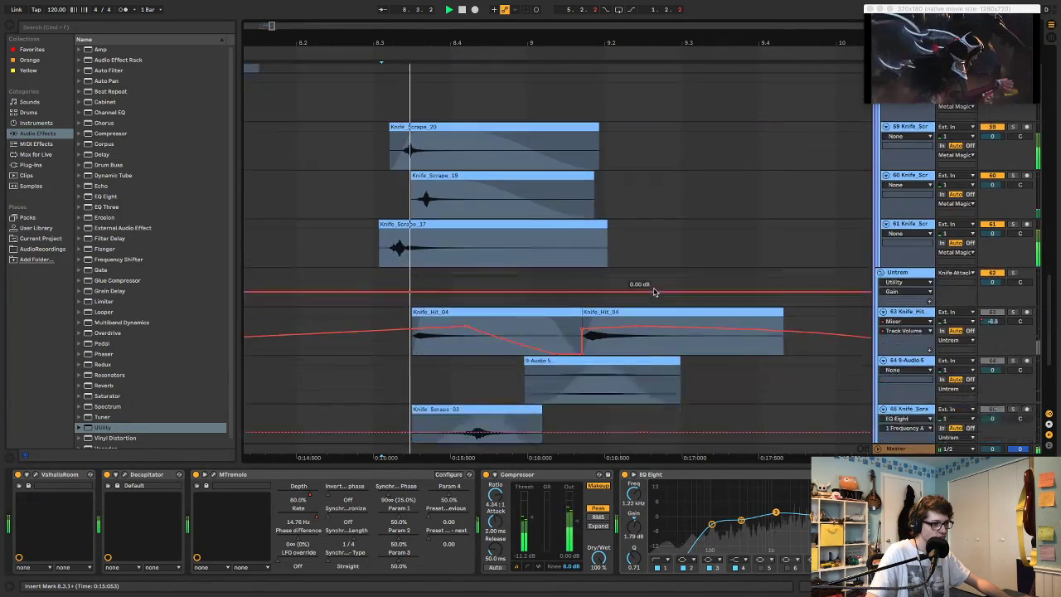
scroll(654, 292, "down", 3)
scroll(654, 292, "up", 6)
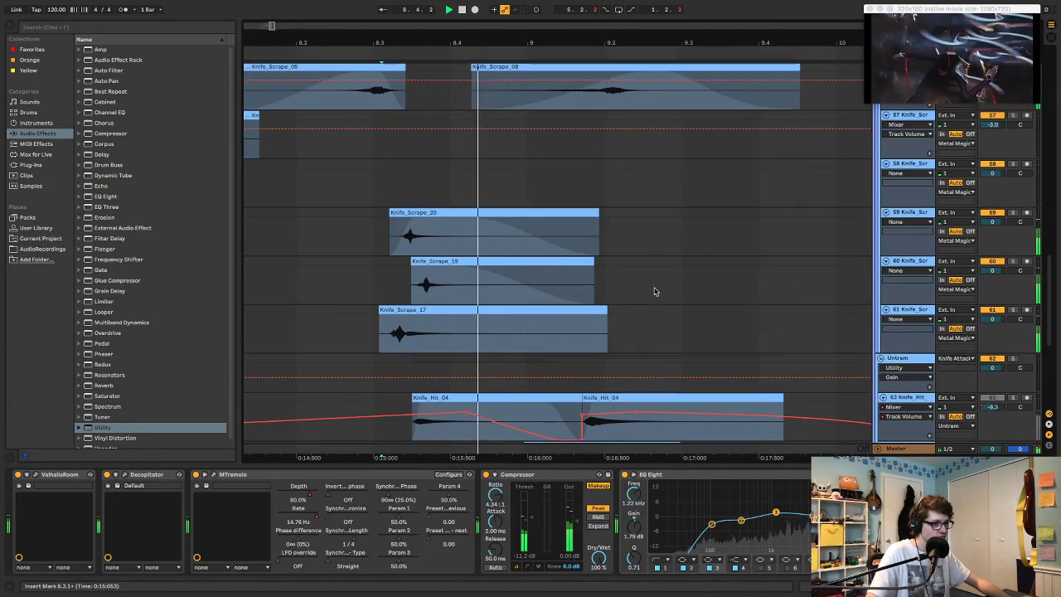
scroll(654, 292, "up", 8)
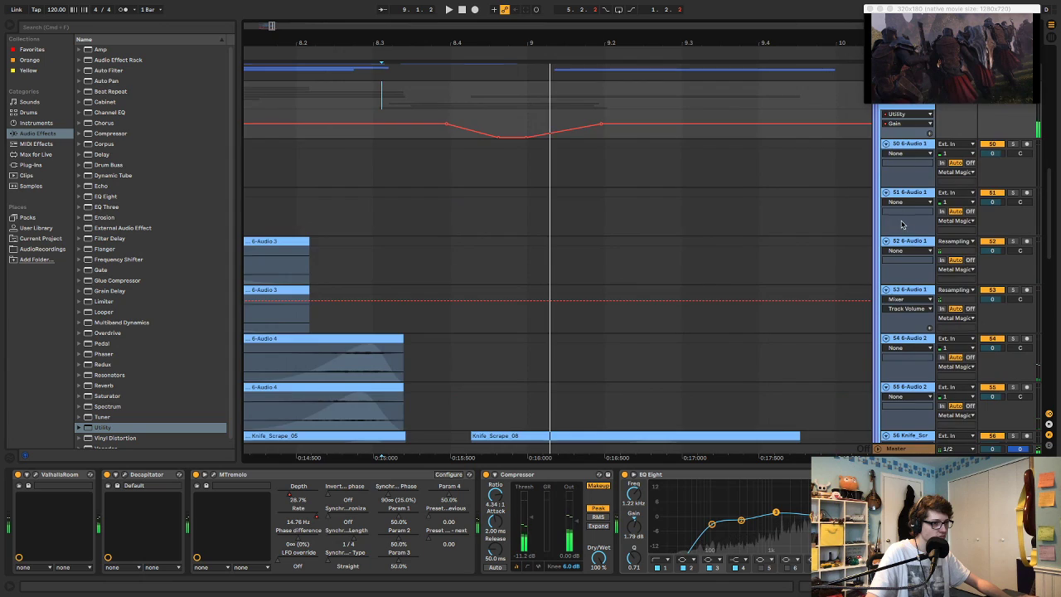
- Fold the Metal Magic group and replay it soloed from 8.3.1
left_click(895, 216)
left_click(884, 215)
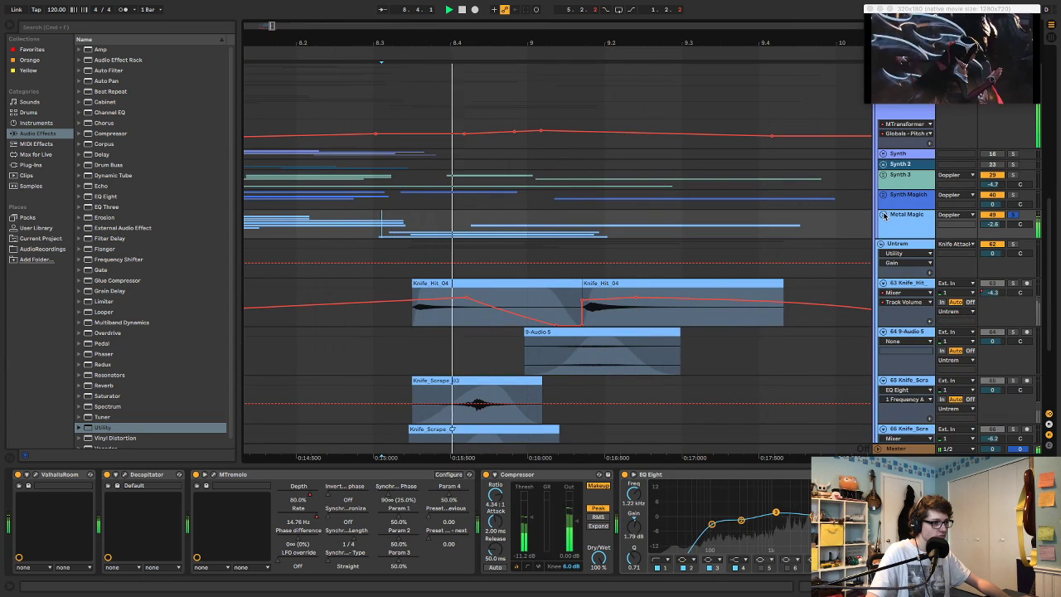
key("space")
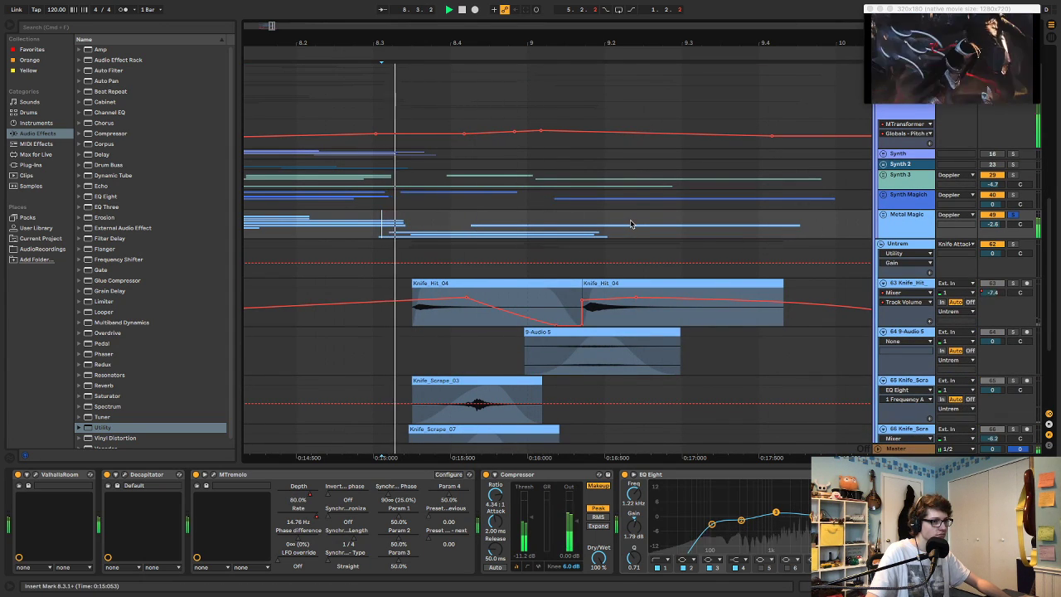
key("space")
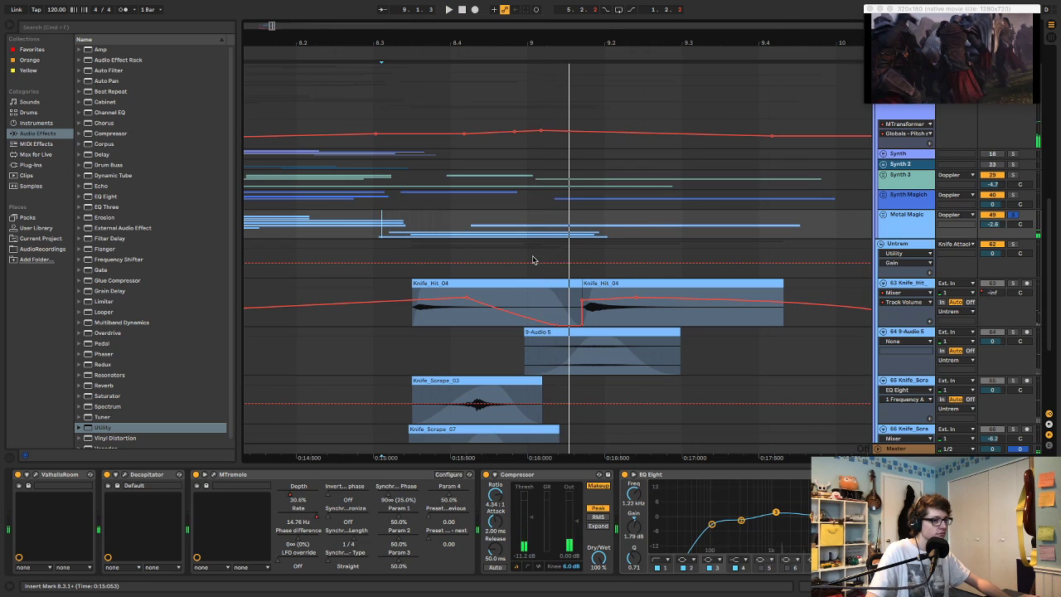
- Hide the automation lanes, and solo and play the Untrem group from 8.3.1
key("a")
left_click(385, 259)
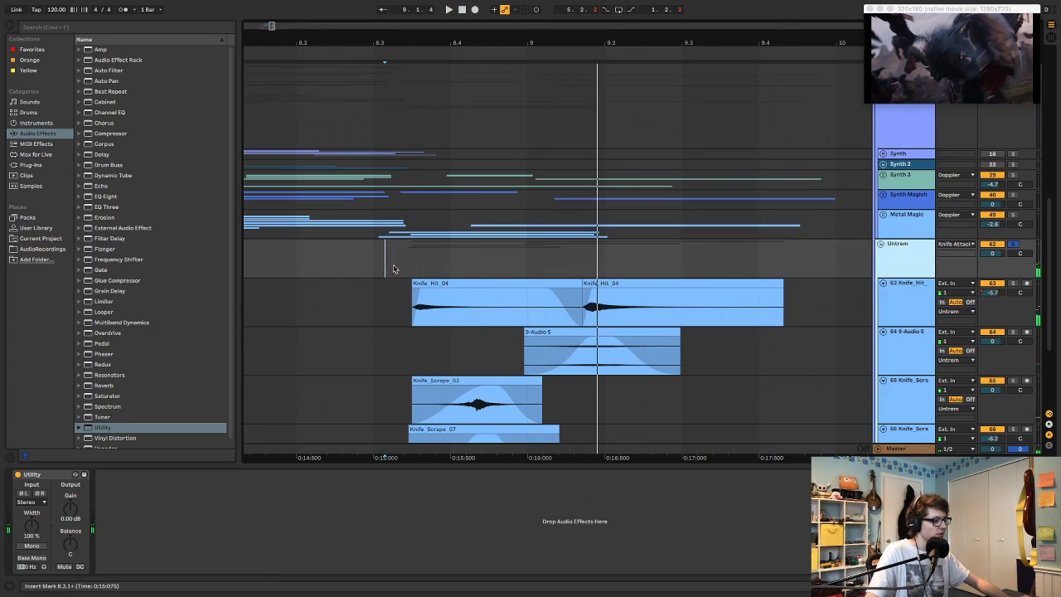
scroll(812, 256, "down", 3)
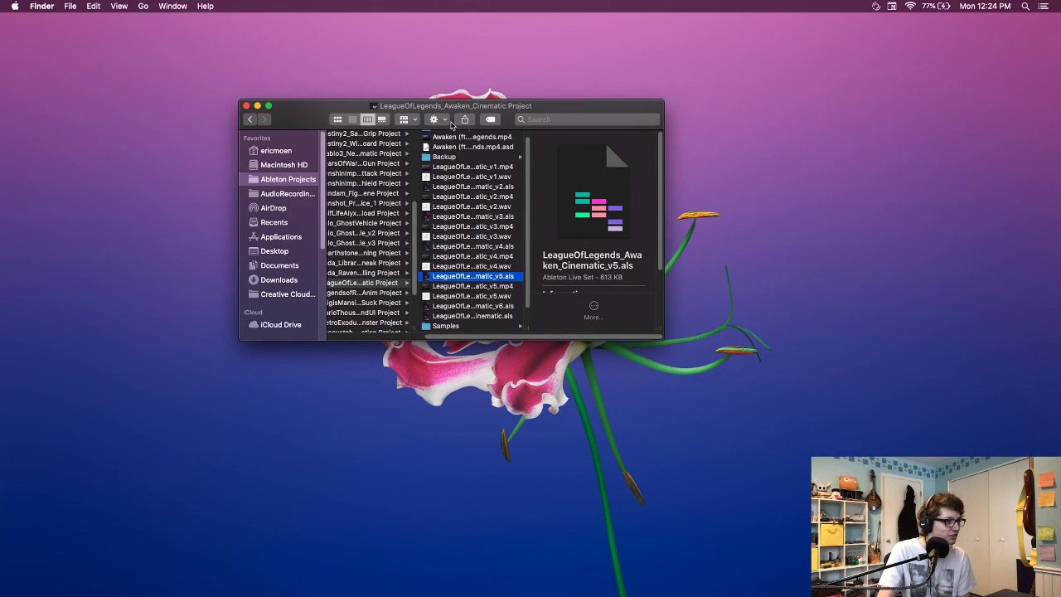
- In Finder, locate the GenshinImpact_Beidou_ElectricShield project and preview its GenshinImpact_Beidou_ElectricShield.mp4 video
left_click_drag(412, 114, 463, 116)
scroll(476, 274, "left", 5)
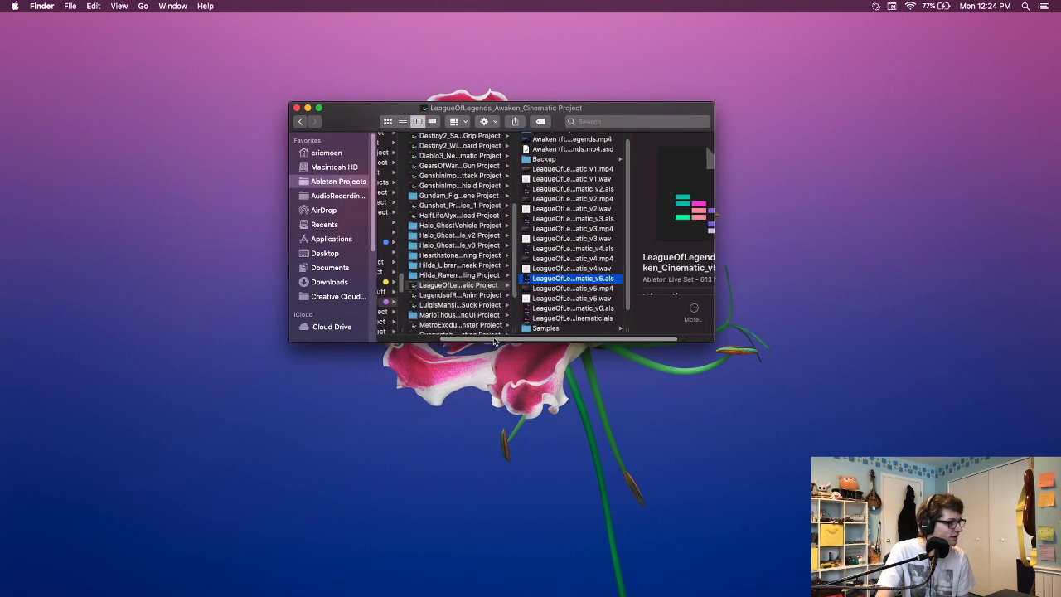
left_click(476, 185)
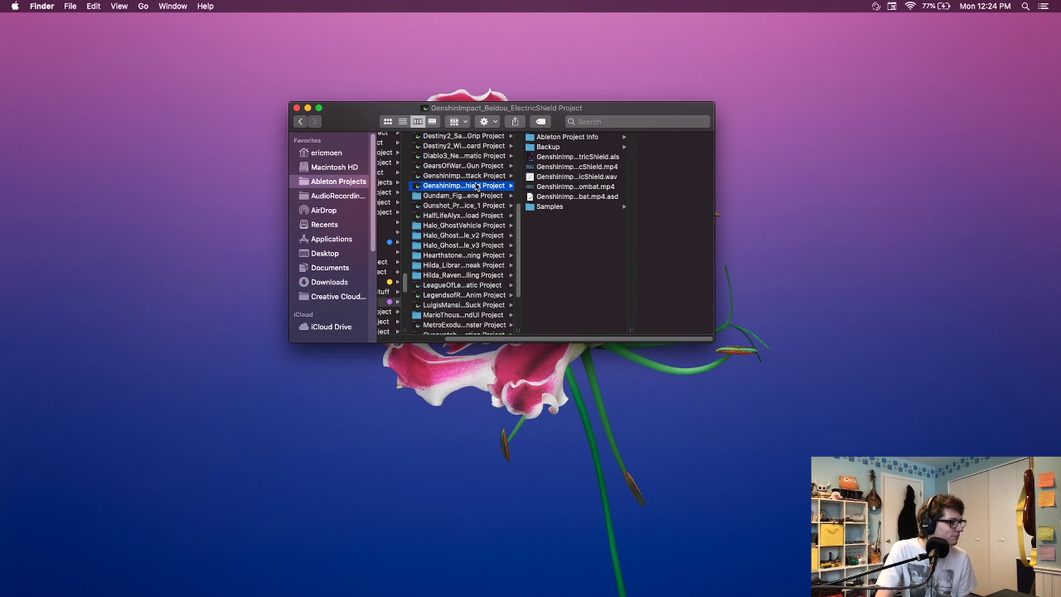
left_click(603, 167)
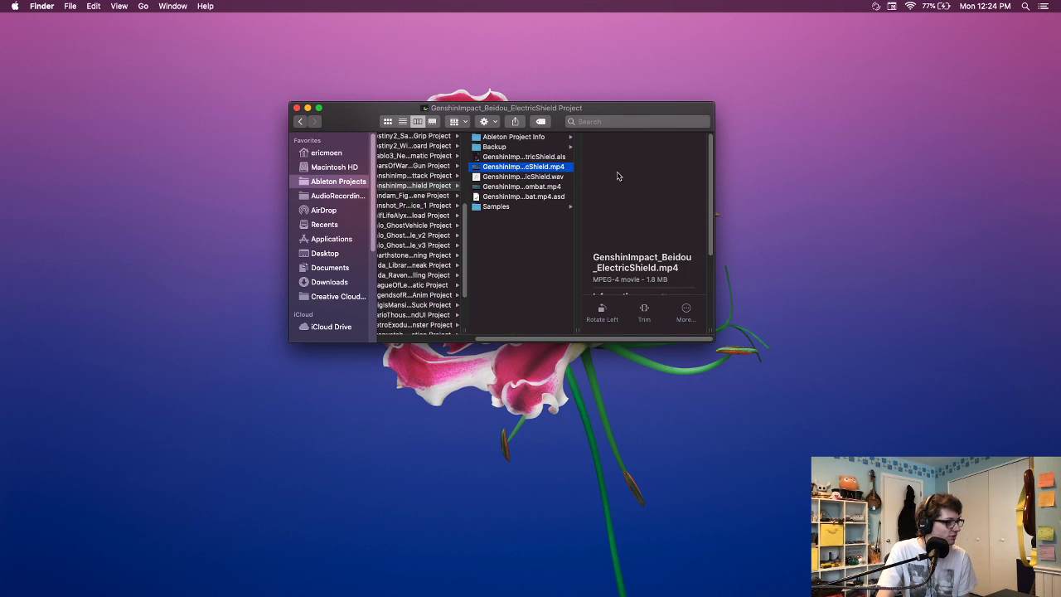
left_click(533, 186)
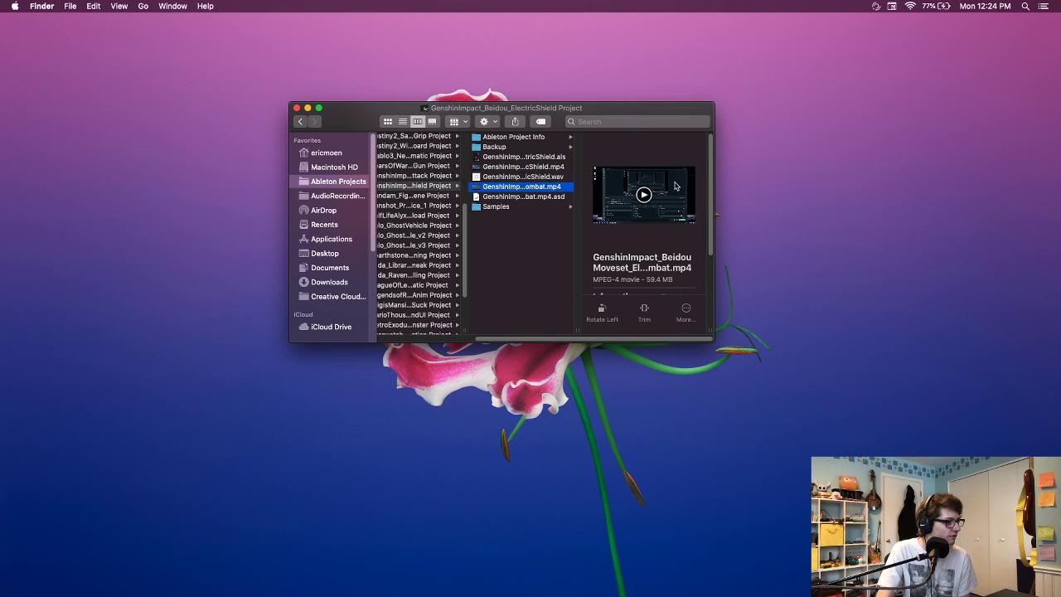
left_click(546, 168)
left_click(644, 196)
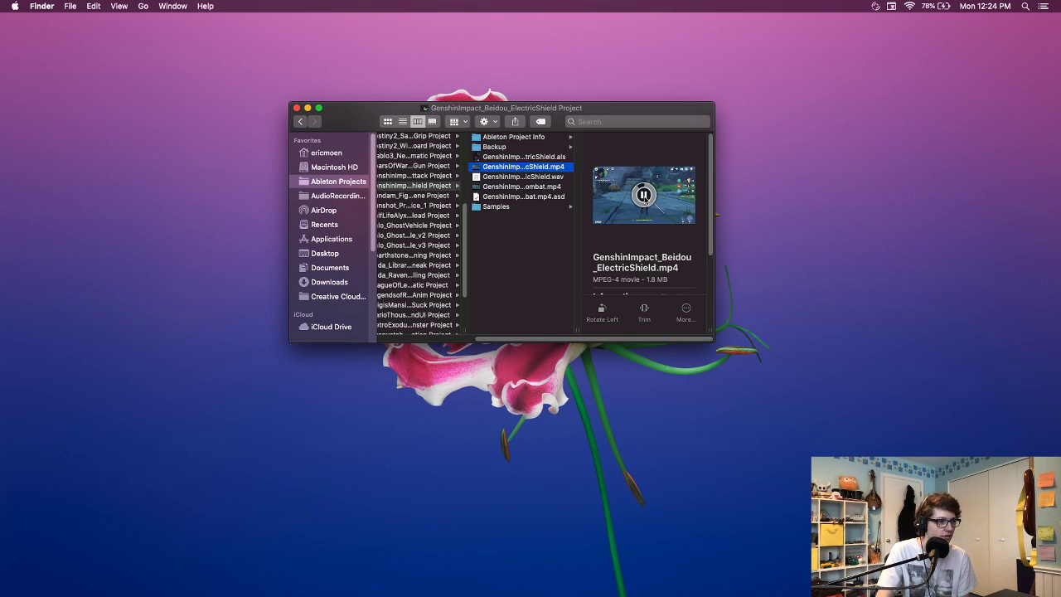
- Enlarge the ElectricShield video preview, replay its electric sword attack several times, and close the preview and Finder window
key("space")
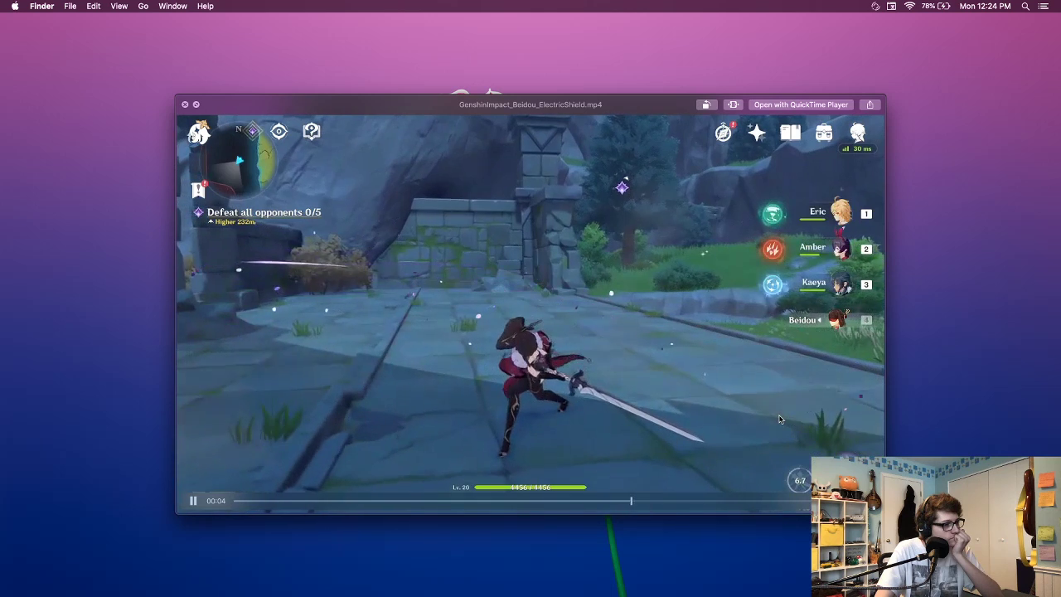
left_click(192, 501)
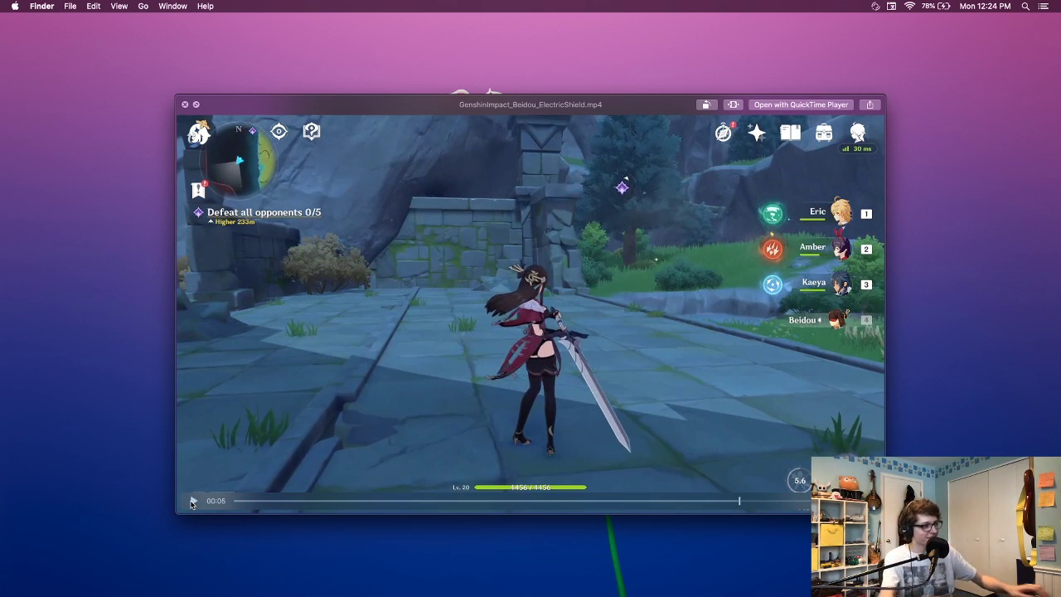
left_click_drag(710, 503, 675, 501)
key("space")
key("space")
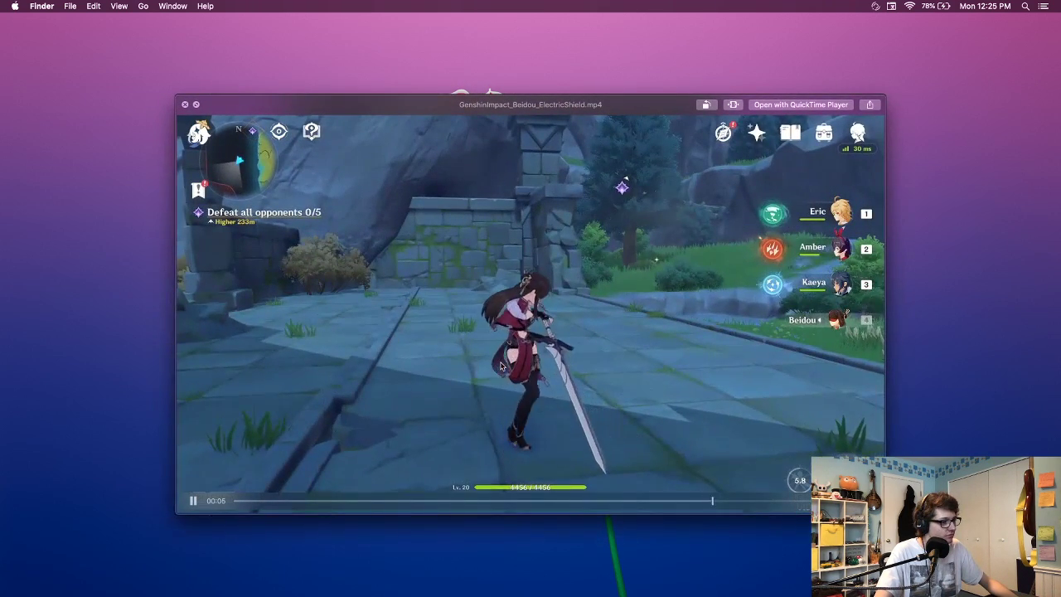
left_click_drag(651, 502, 599, 502)
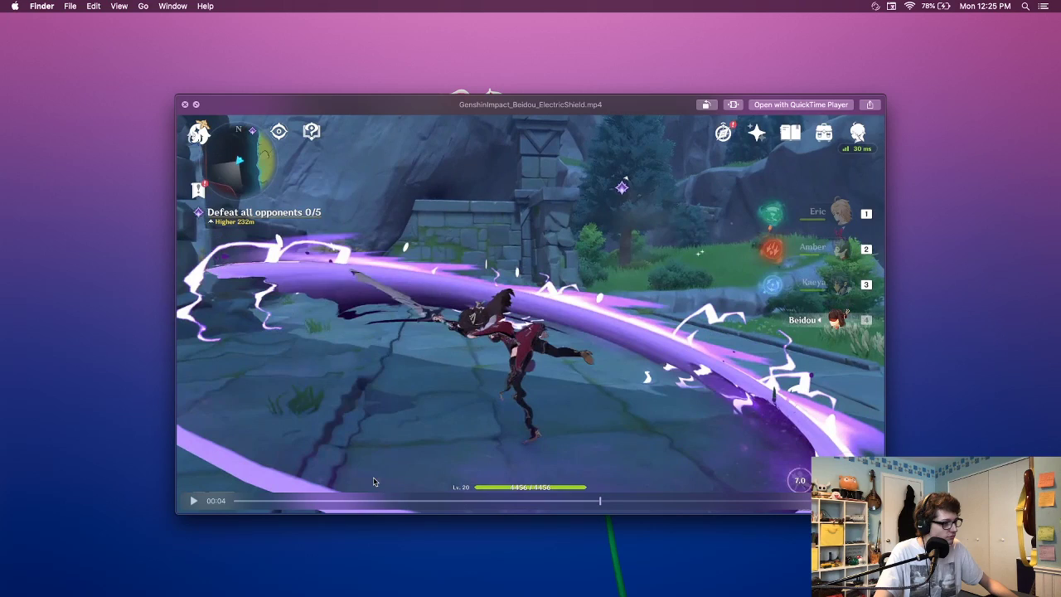
left_click(193, 502)
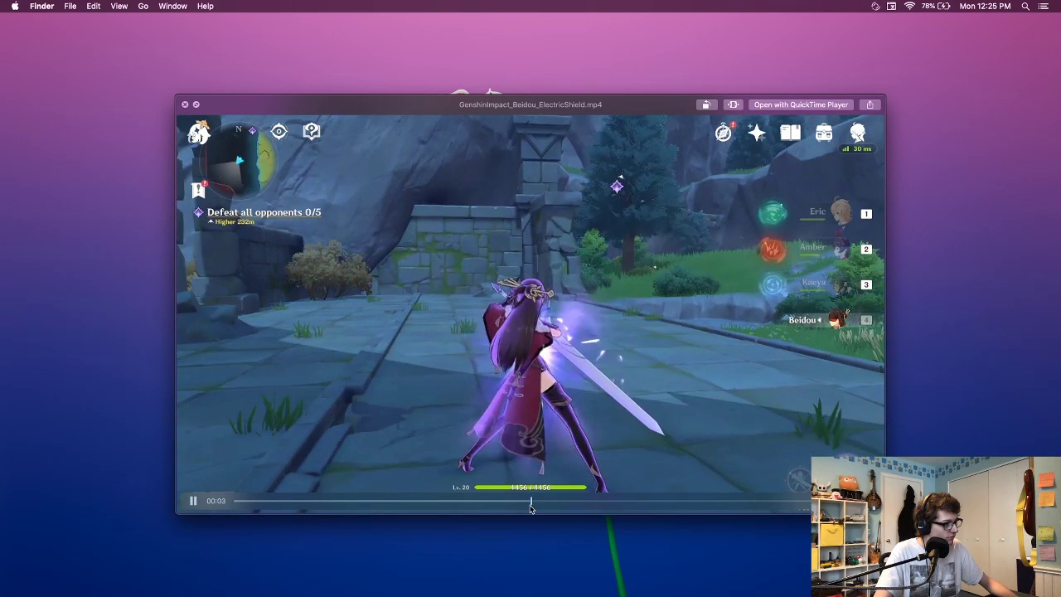
key("space")
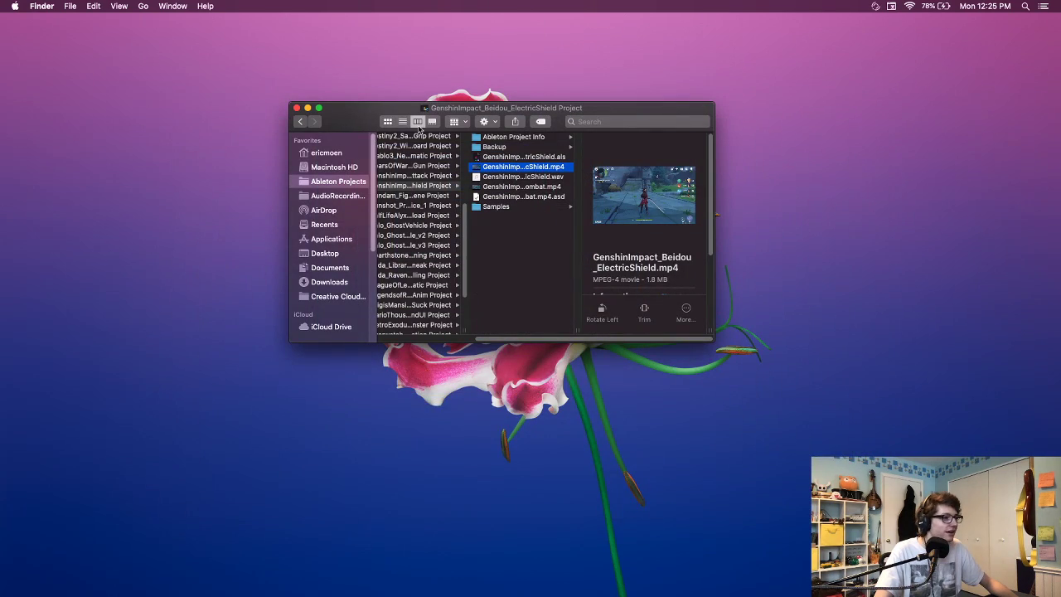
key("cmd+w")
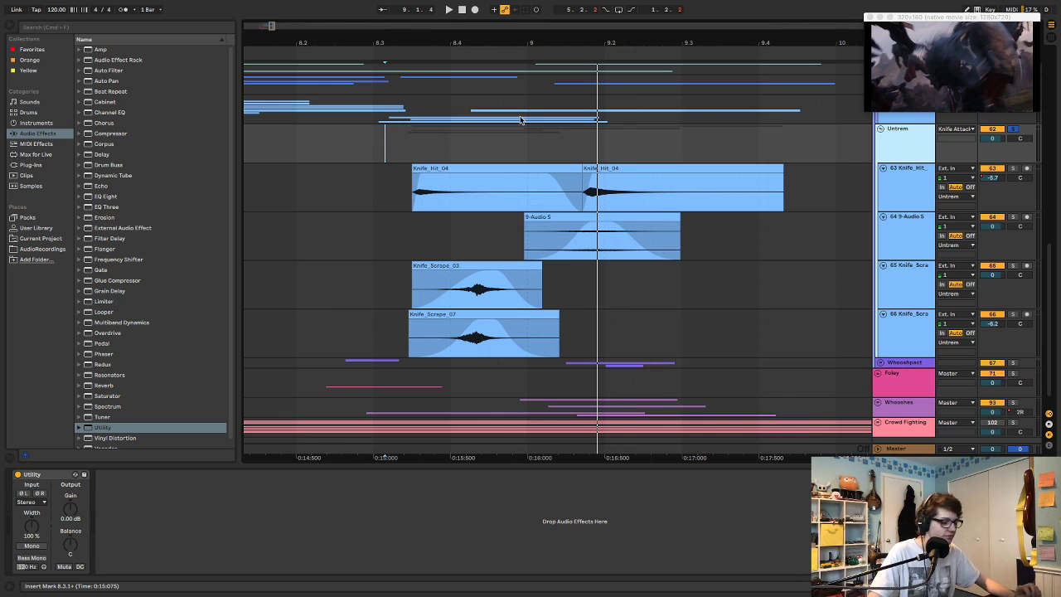
- Return to the Ableton Live arrangement and play the soloed Untrem group twice from about 8.3.1
left_click_drag(550, 38, 511, 35)
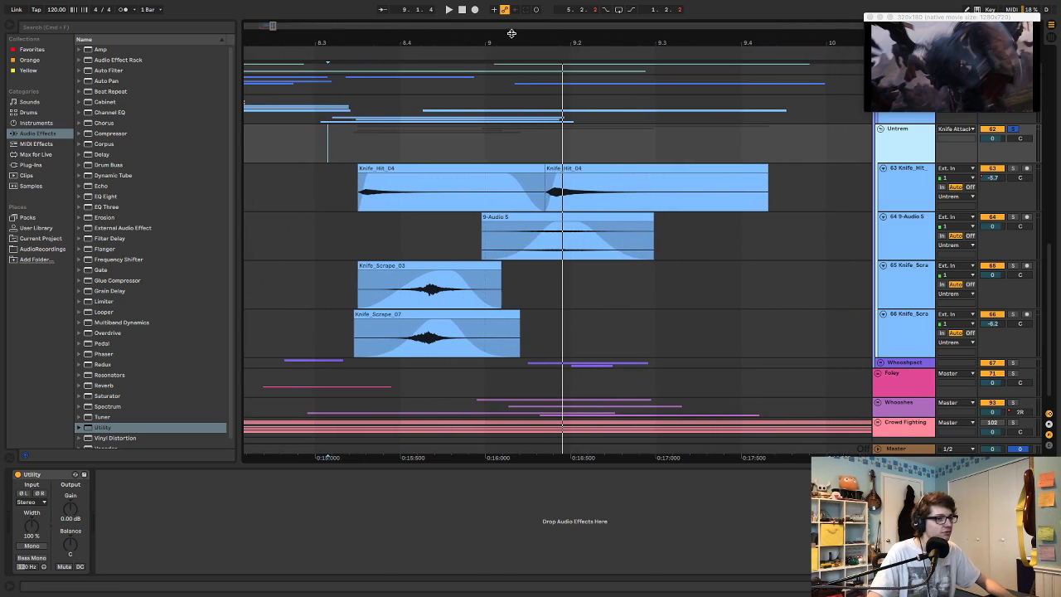
left_click(324, 138)
key("space")
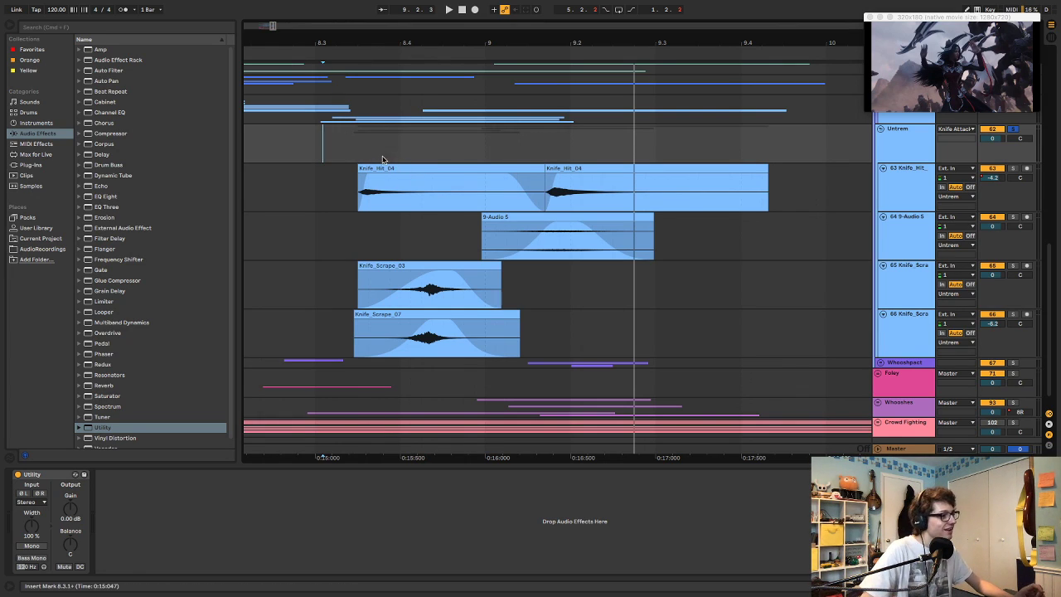
left_click(319, 141)
key("space")
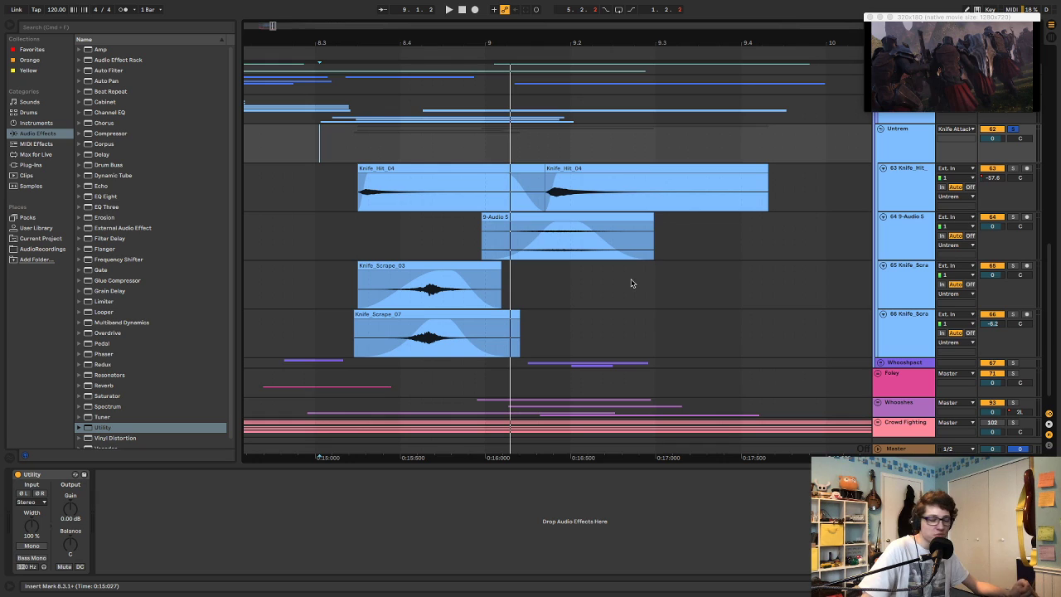
- Replay the knife attack from earlier positions, 8.2.4 and 7.4.4, listening to the Untrem layers
left_click(330, 144)
key("minus")
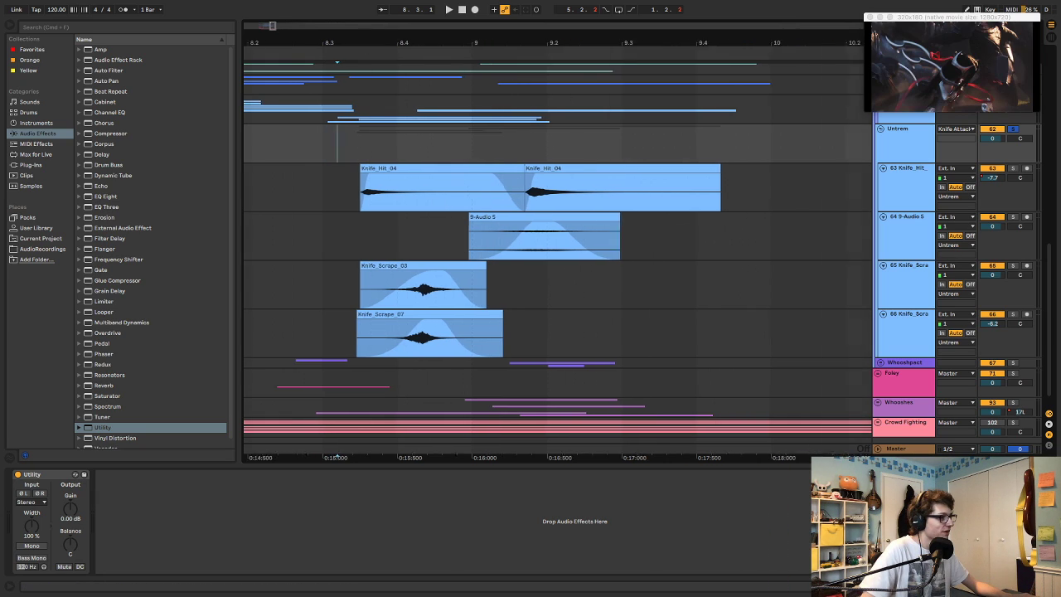
left_click(341, 131)
key("space")
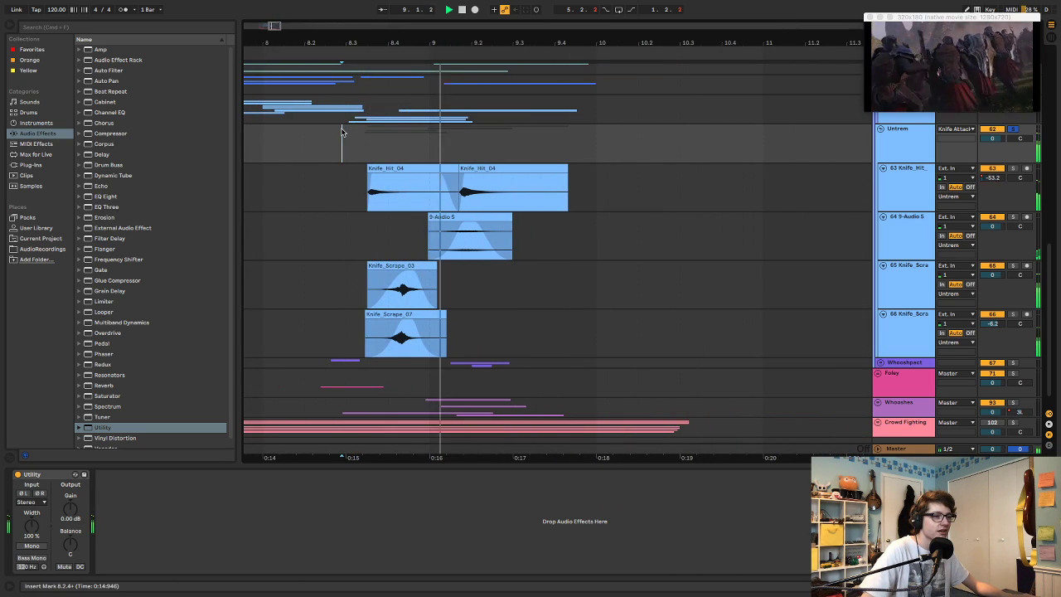
key("space")
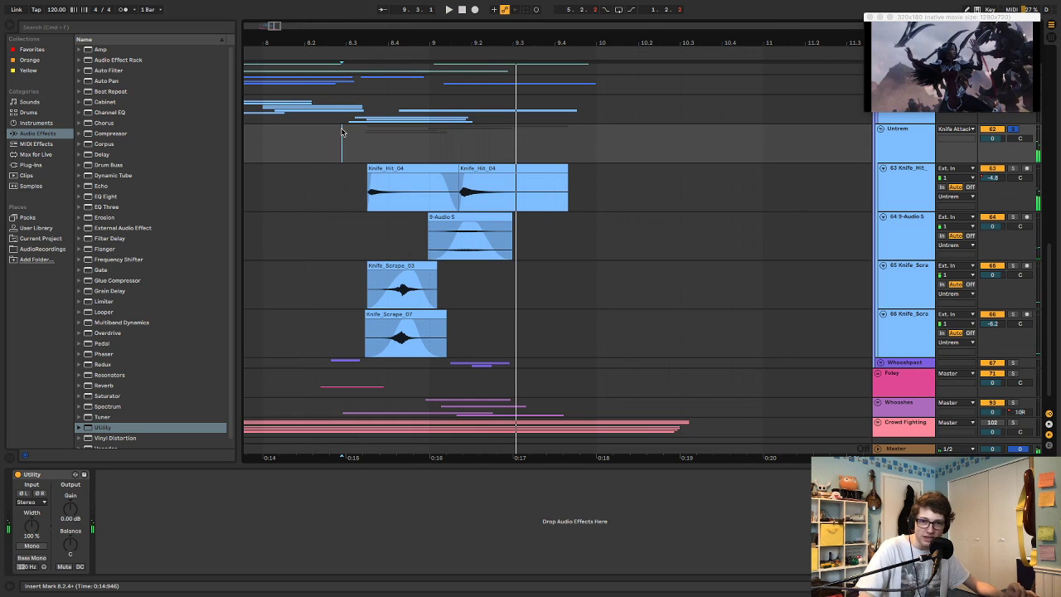
key("space")
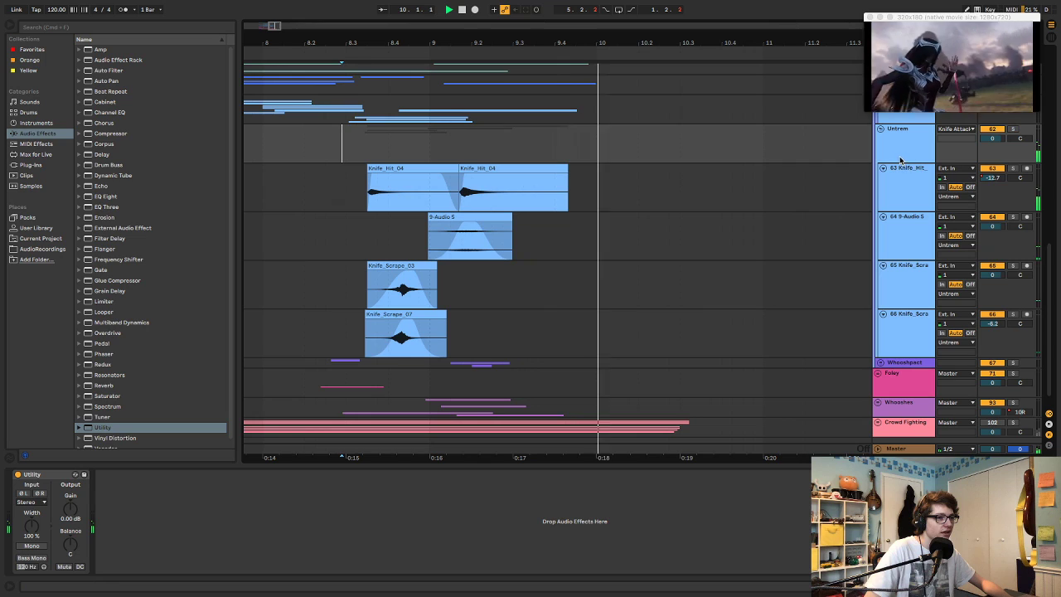
scroll(453, 161, "left", 3)
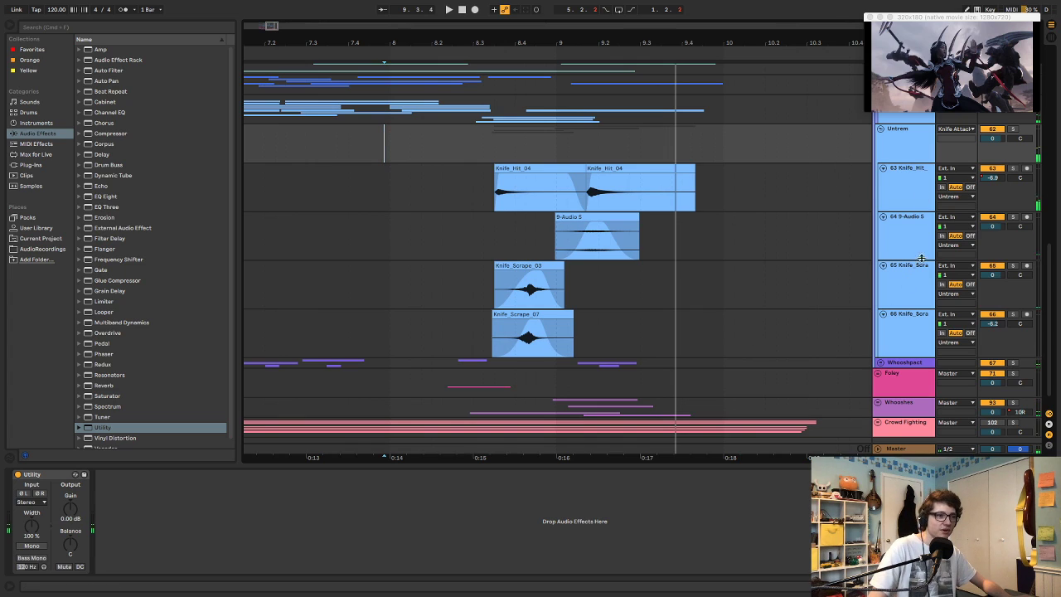
- Solo the Knife_Scrape_07 and Knife_Scrape_03 tracks in turn, play both, and return to Knife_Scrape_07
left_click(910, 326)
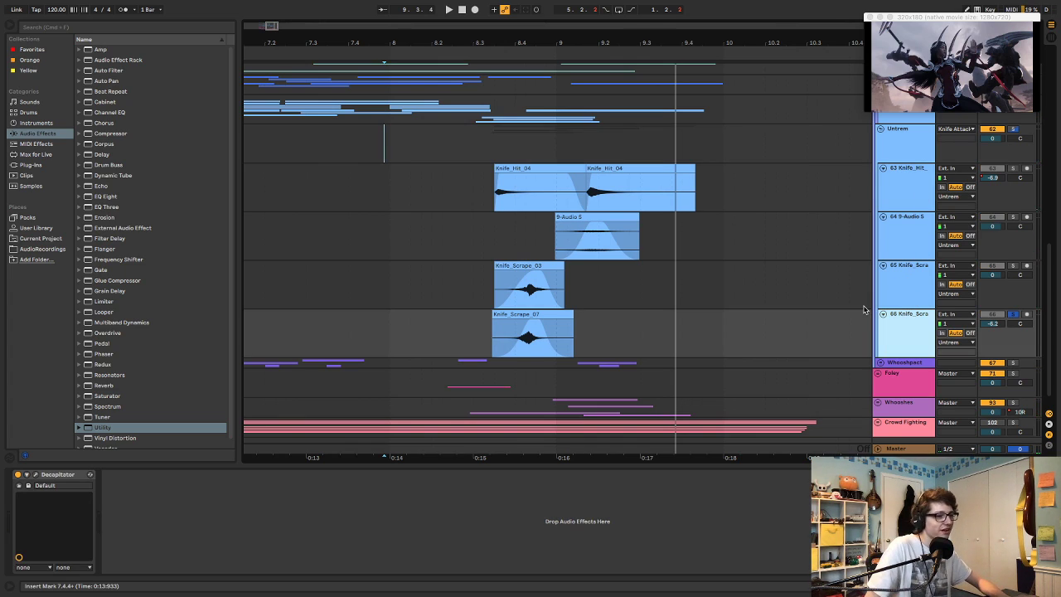
key("space")
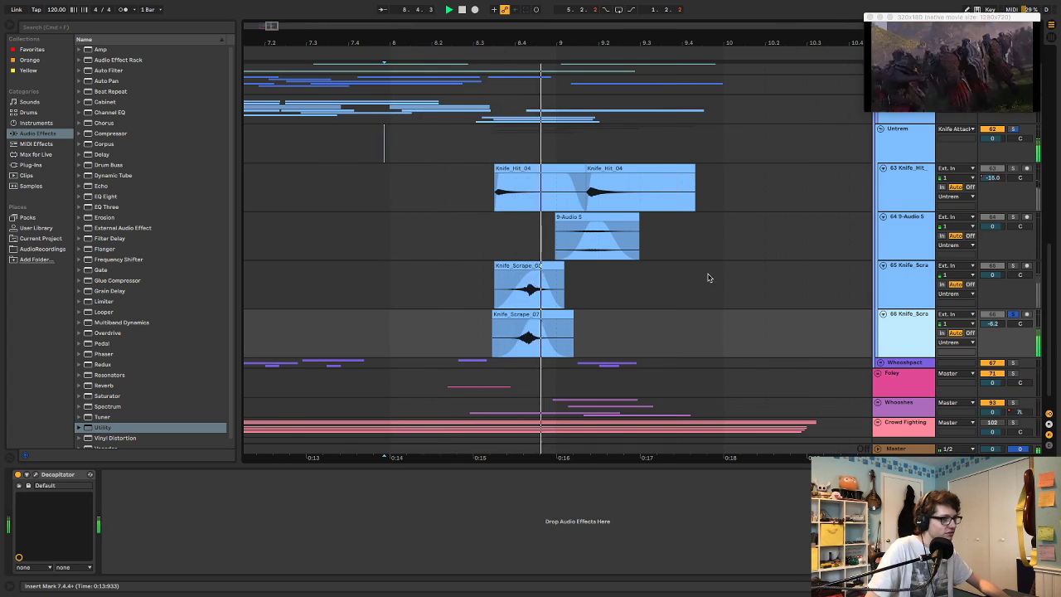
left_click(539, 264)
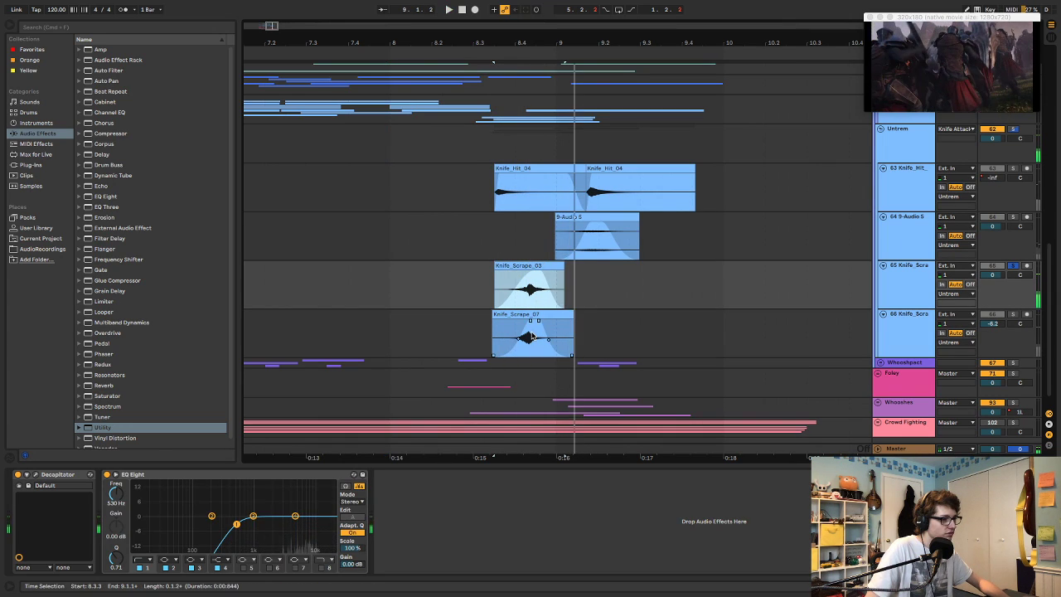
left_click(535, 333)
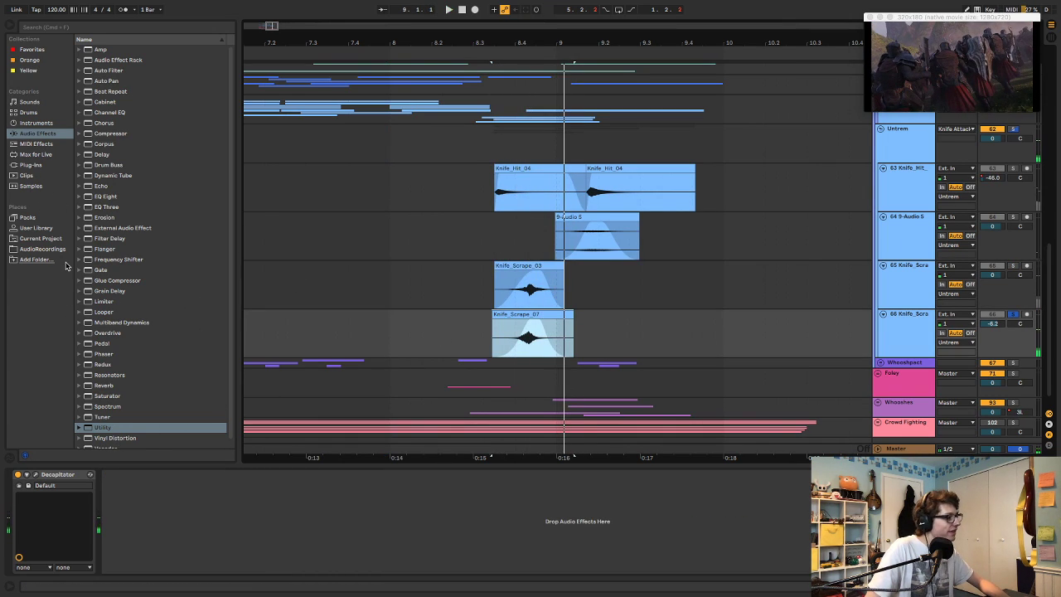
- Add the Soundtoys DevilLocDeluxe VST after Decapitator on the Knife_Scrape_07 track and audition it during playback
left_click(40, 167)
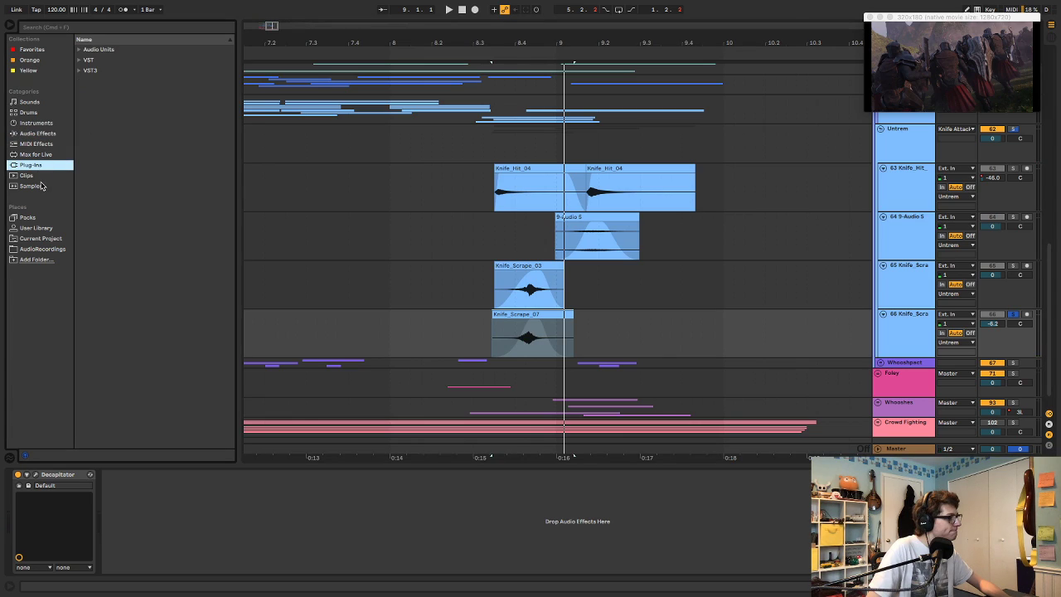
left_click(79, 60)
left_click(86, 80)
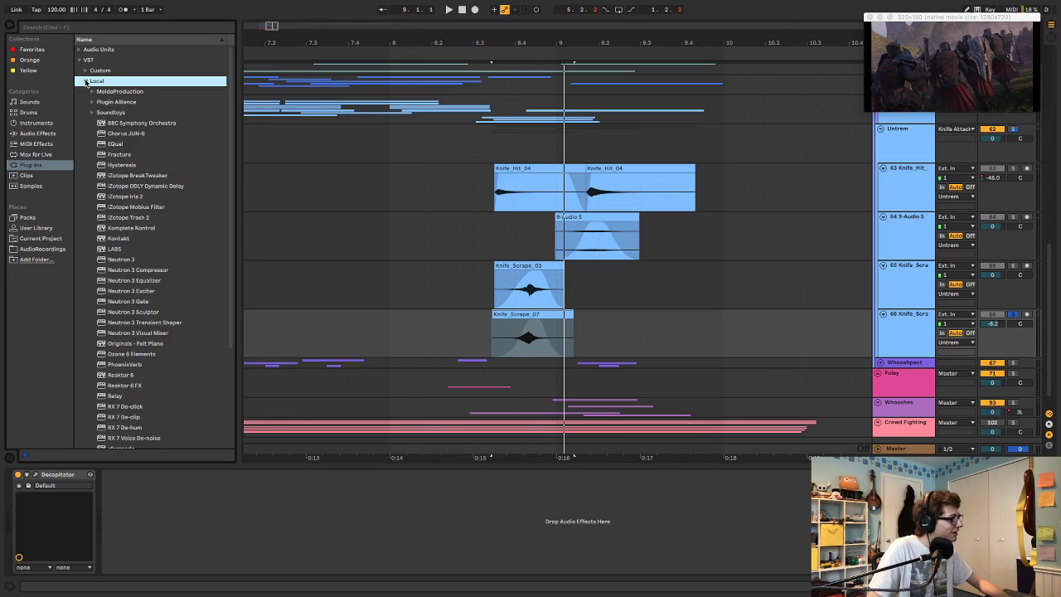
left_click(94, 113)
left_click(118, 153)
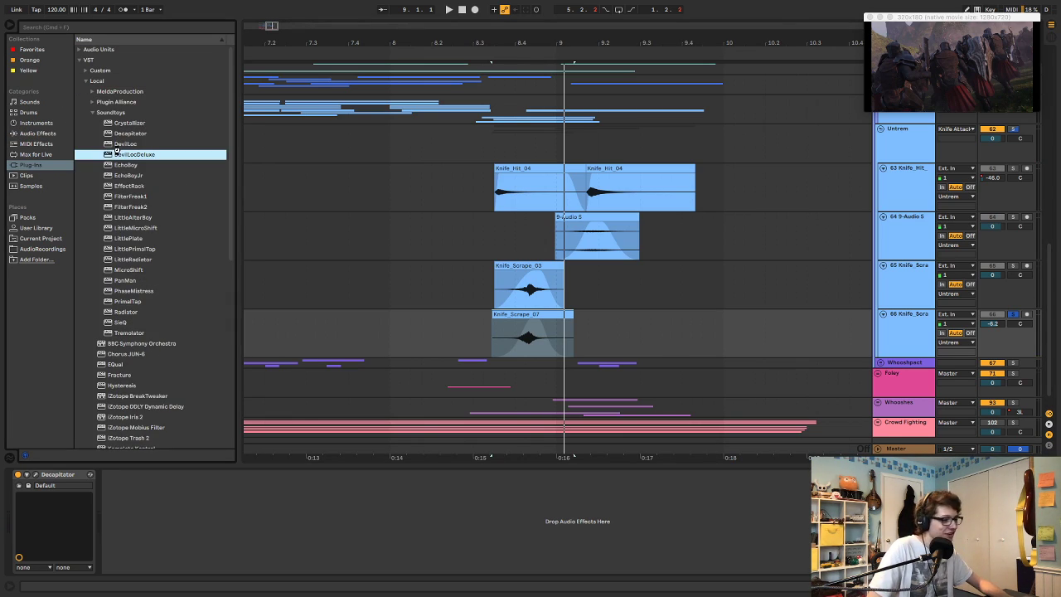
key("Return")
key("space")
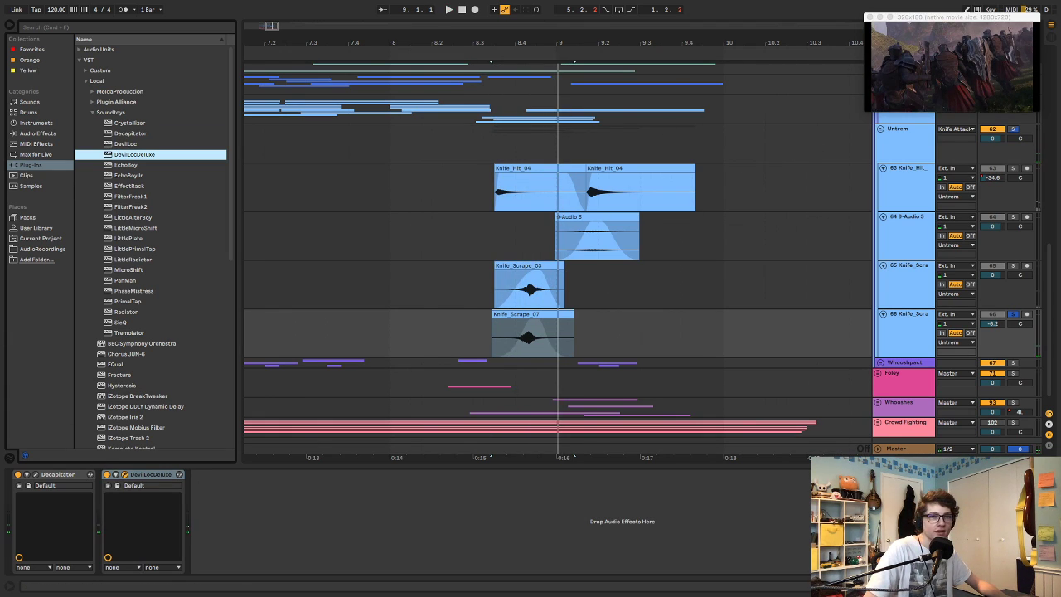
left_click_drag(285, 4, 295, 58)
key("space")
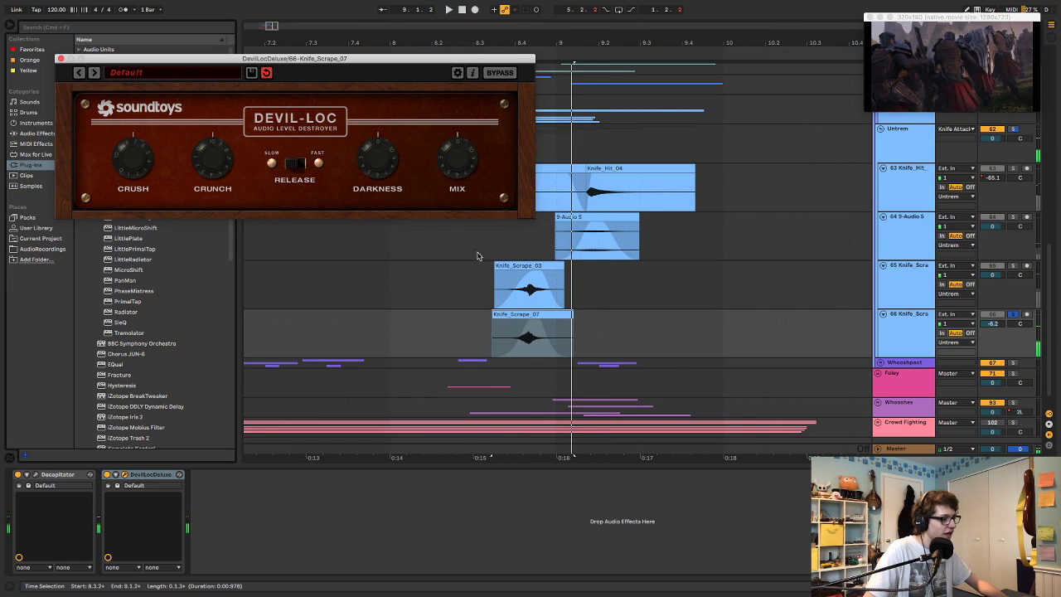
- Show the automation lanes and draw a DevilLocDeluxe Mix peak from zero at the middle of the Knife_Scrape_07 clip
key("a")
left_click(509, 357)
left_click_drag(531, 356, 531, 346)
key("space")
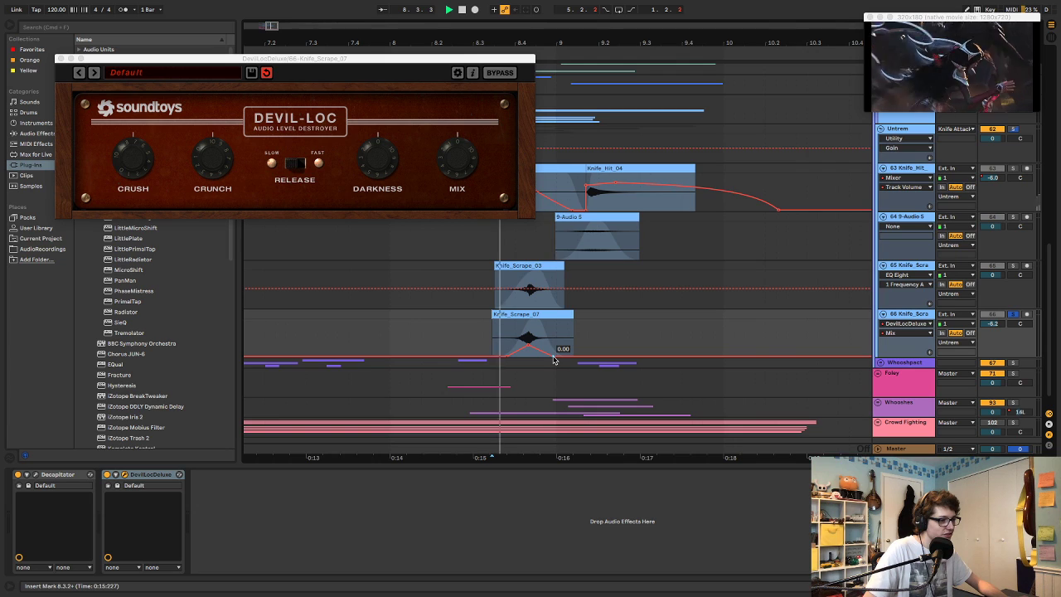
- Curve both ramps of the Knife_Scrape_07 Mix automation inward while replaying it, and close the DevilLocDeluxe window
key("space")
key("space")
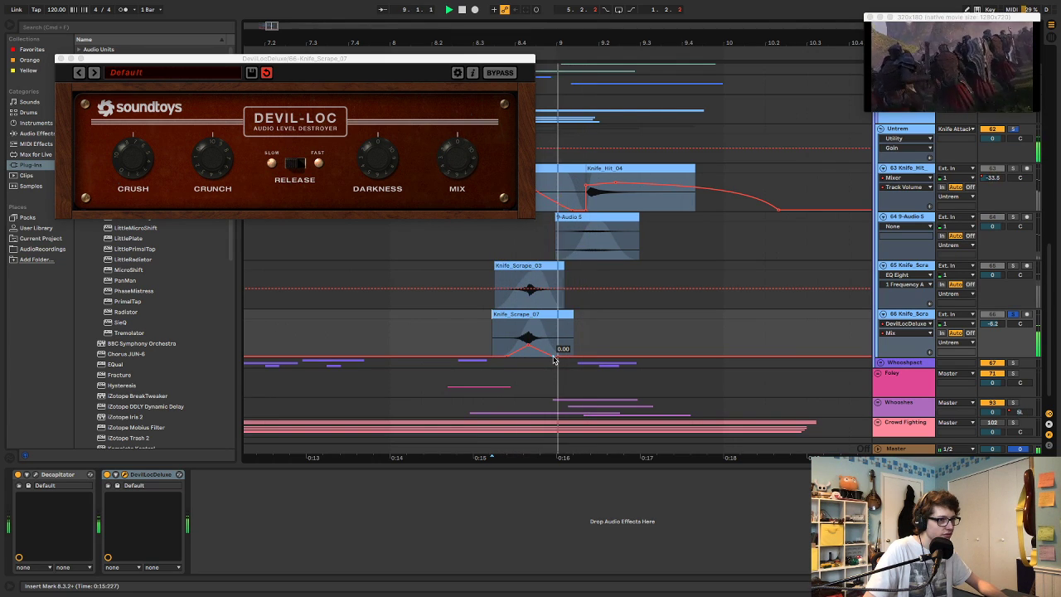
key("space")
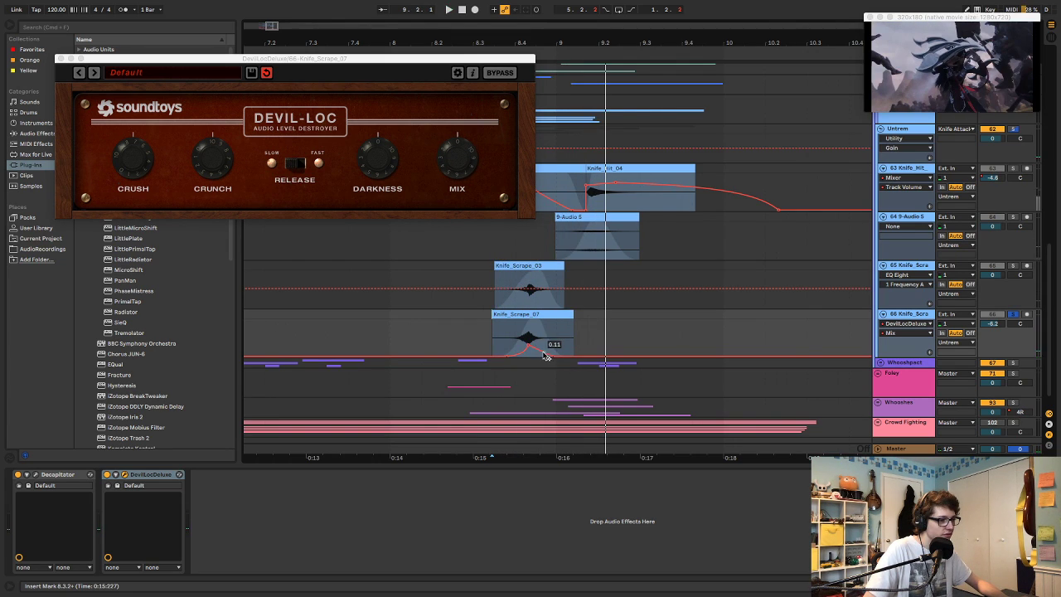
key("space")
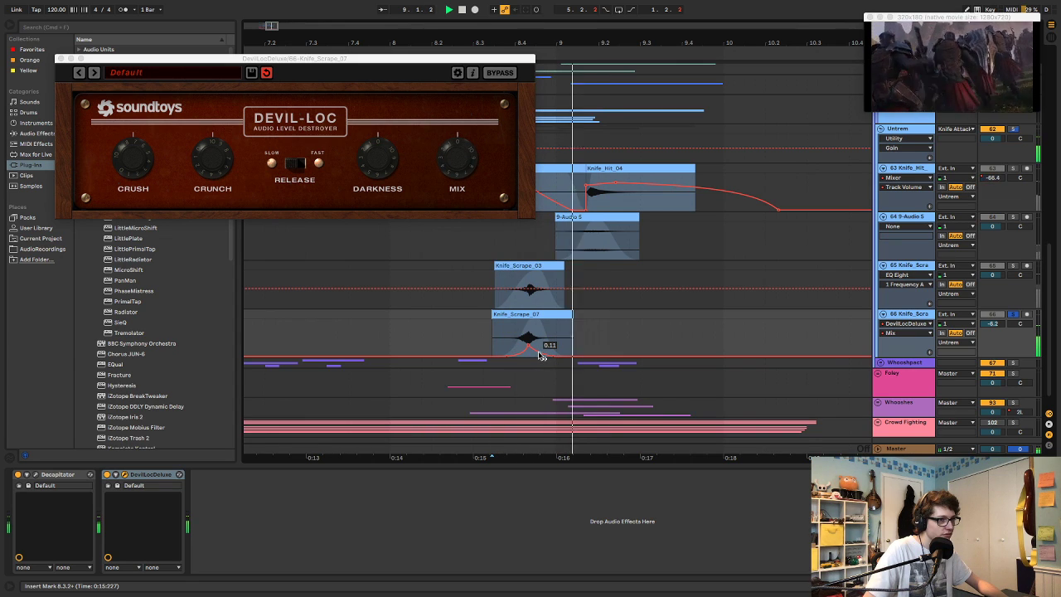
key("space")
key("space")
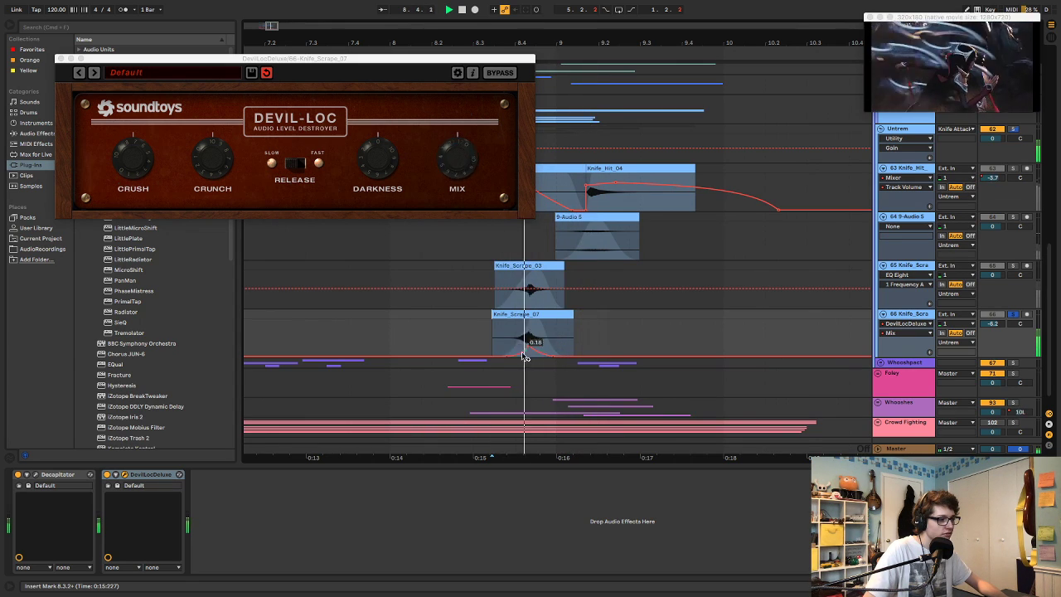
key("space")
left_click(60, 59)
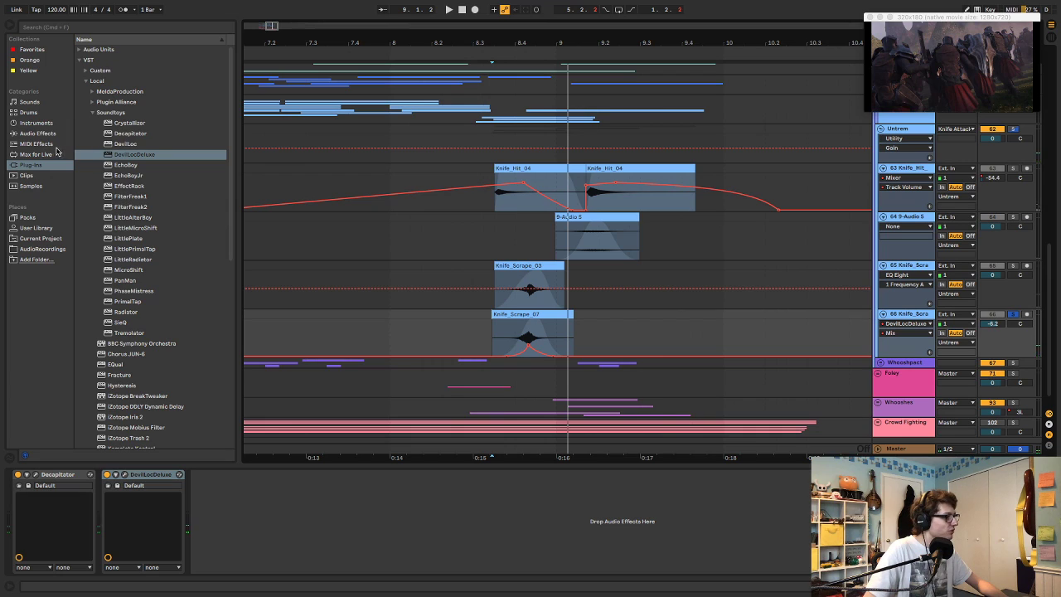
- Add an EQ Eight after DevilLocDeluxe on the Knife_Scrape_07 track and play the clip briefly
left_click(39, 133)
left_click(118, 198)
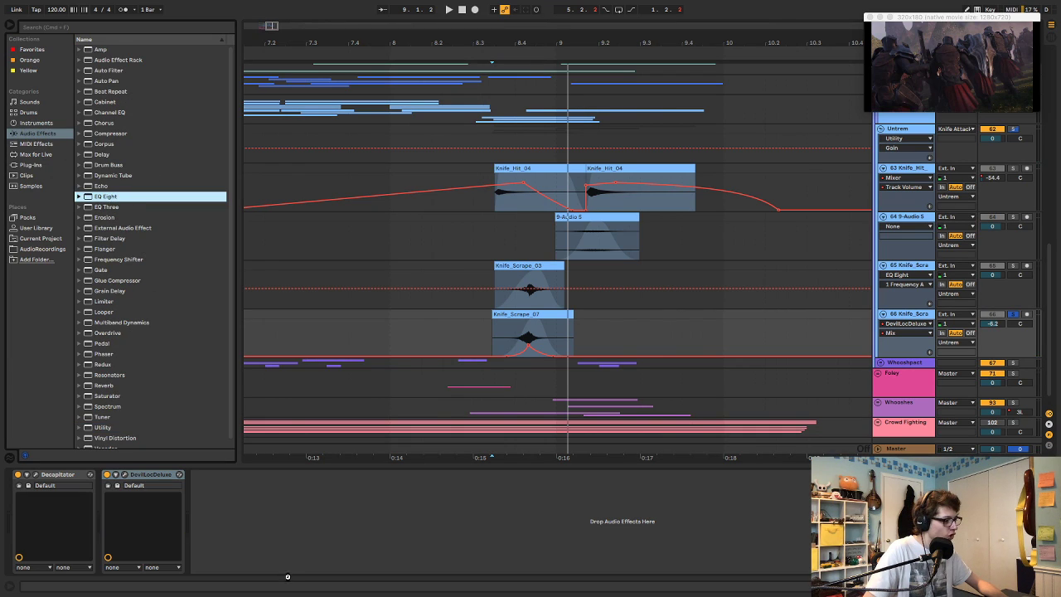
left_click_drag(285, 574, 254, 567)
key("space")
key("space")
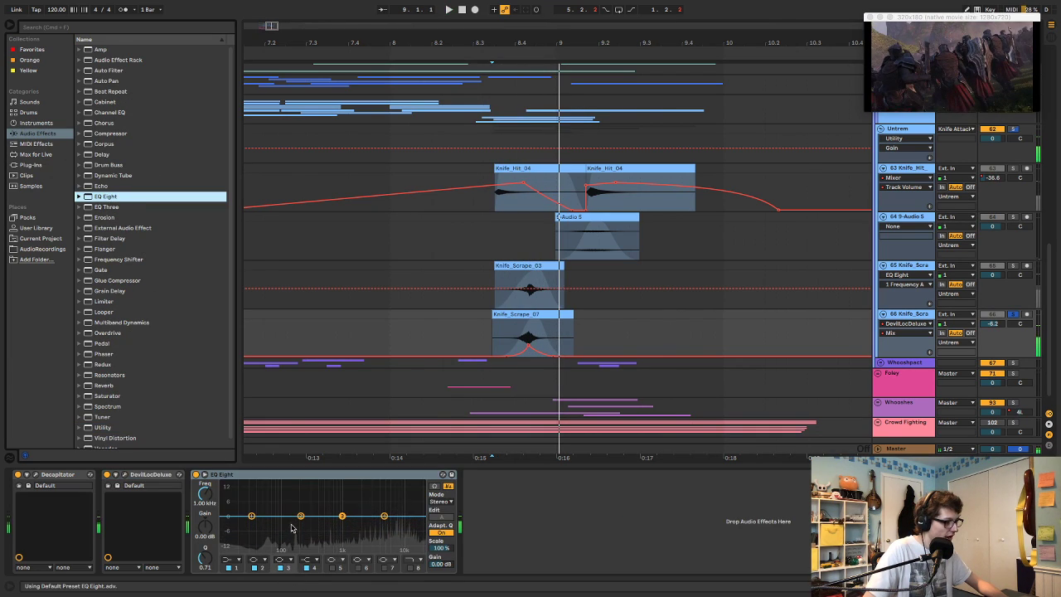
- Turn band 1 of the Knife_Scrape_07 EQ Eight into a steep low cut at 147 Hz while replaying the clip
left_click(254, 560)
left_click(222, 495)
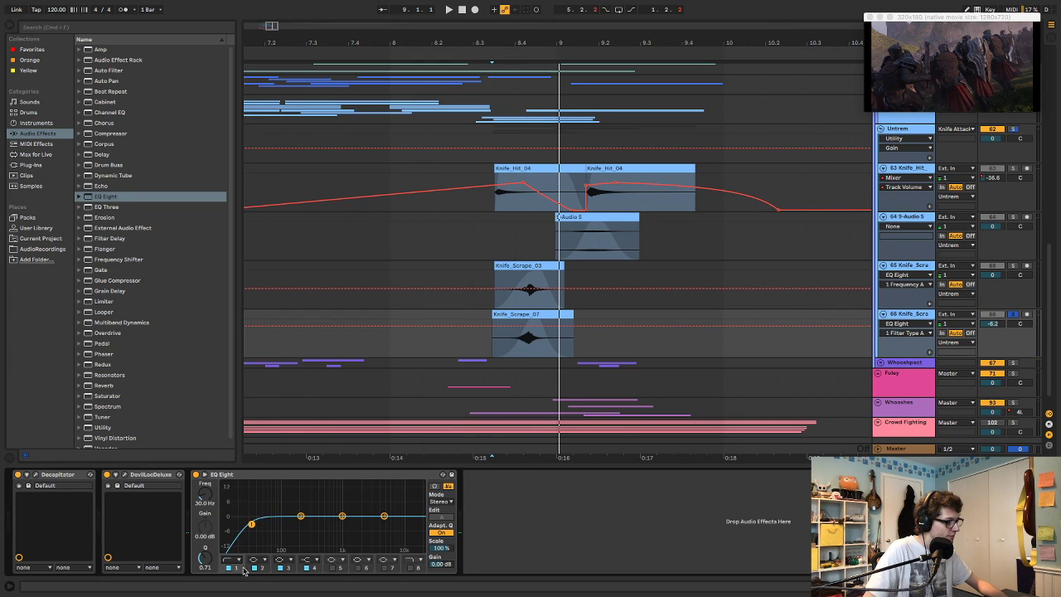
left_click_drag(203, 500, 205, 503)
key("space")
key("space")
key("space")
key("space")
key("space")
key("space")
key("space")
key("space")
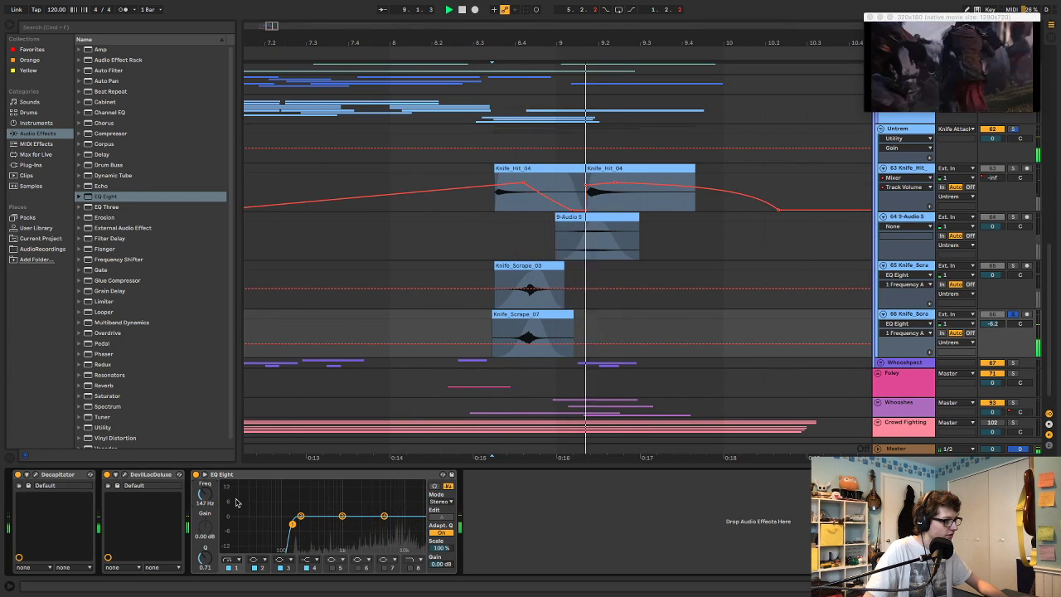
- Hide the automation lanes, solo the Untrem group and replay all its knife layers together from before the clips
key("a")
left_click(433, 148)
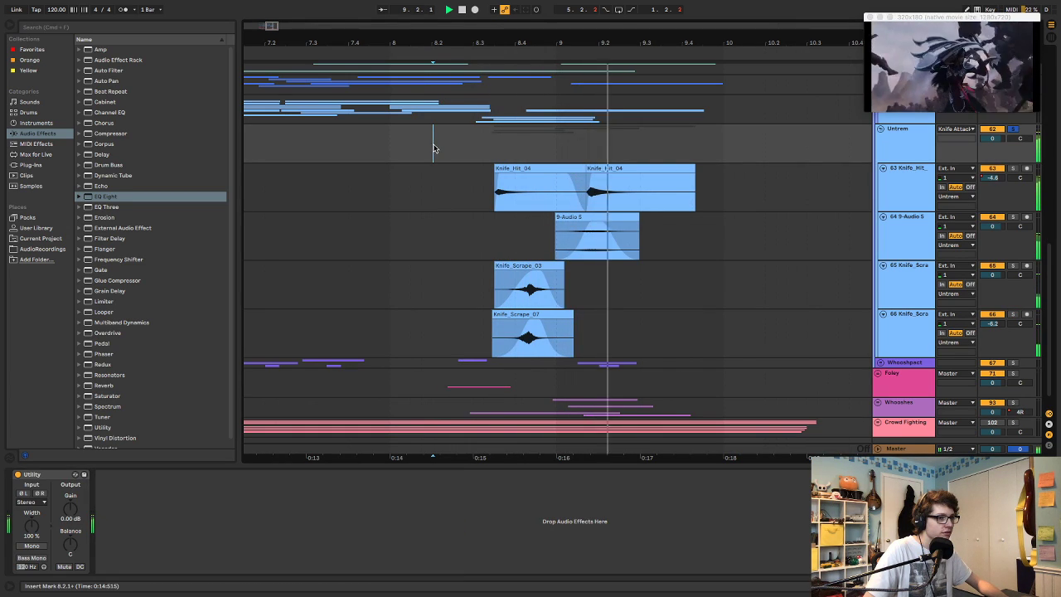
key("space")
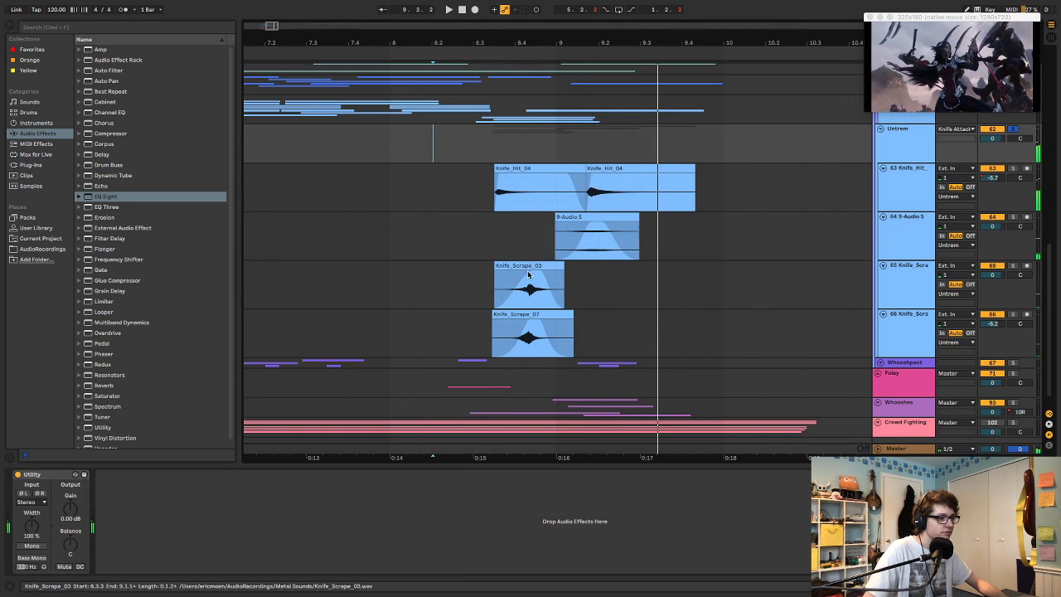
left_click(885, 280)
left_click(834, 339)
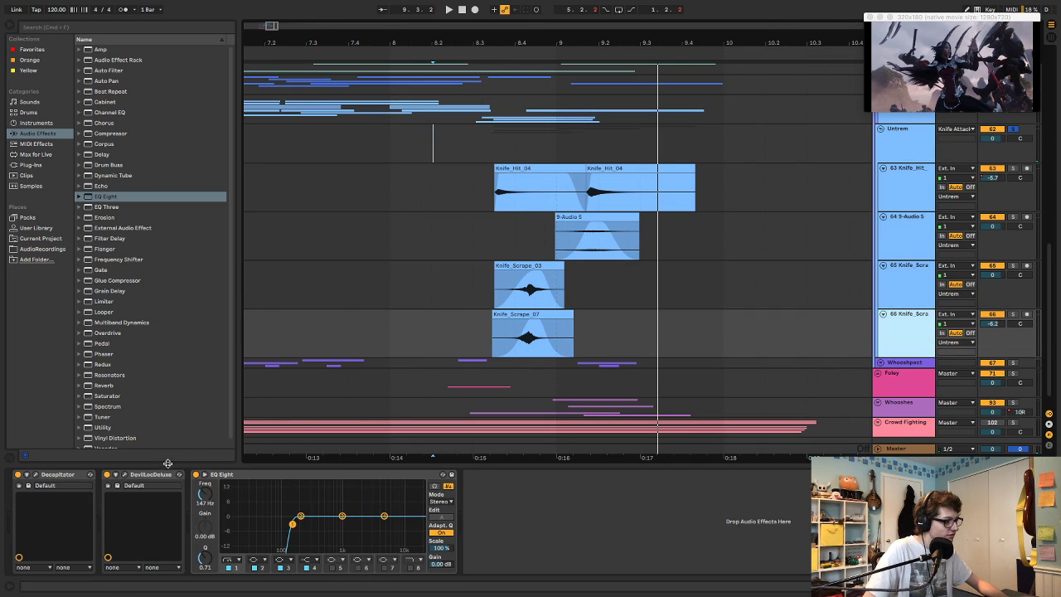
left_click(464, 155)
key("space")
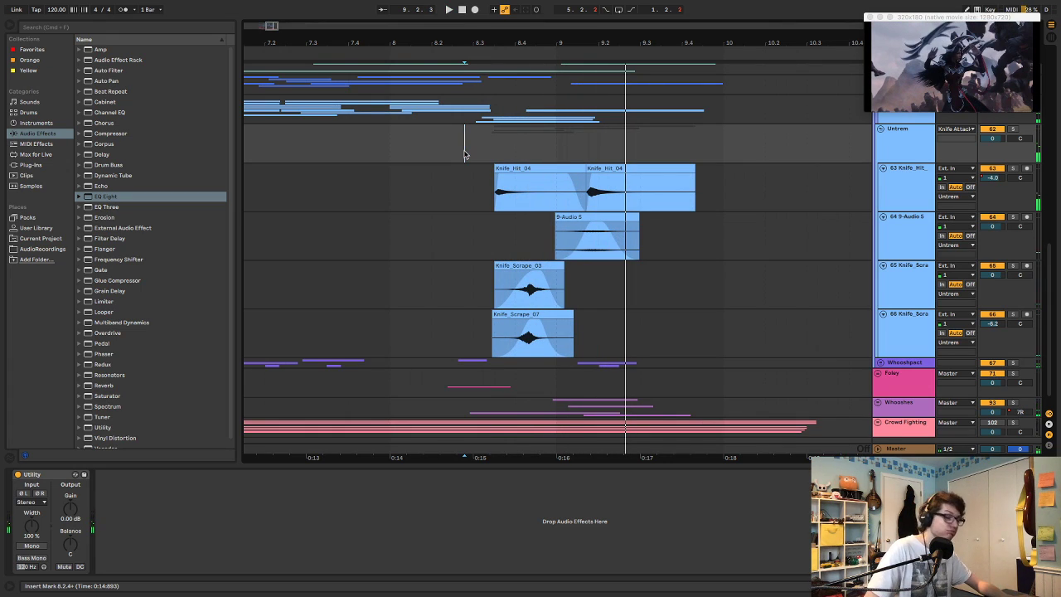
left_click(395, 145)
key("space")
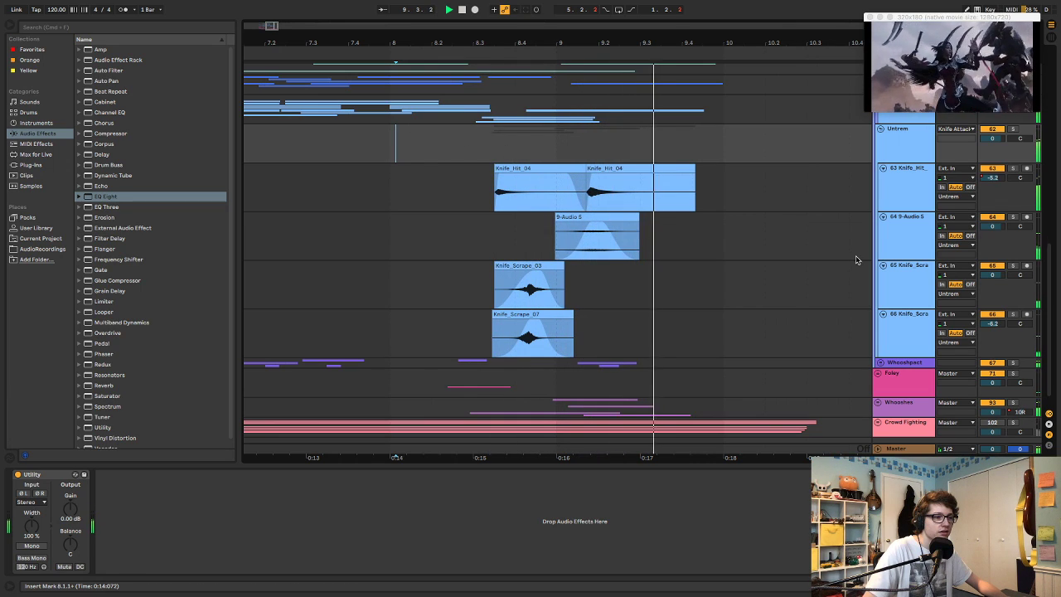
- Solo the Knife_Scrape_03 track, open its DevilLocDeluxe and show the Mix automation
left_click(891, 293)
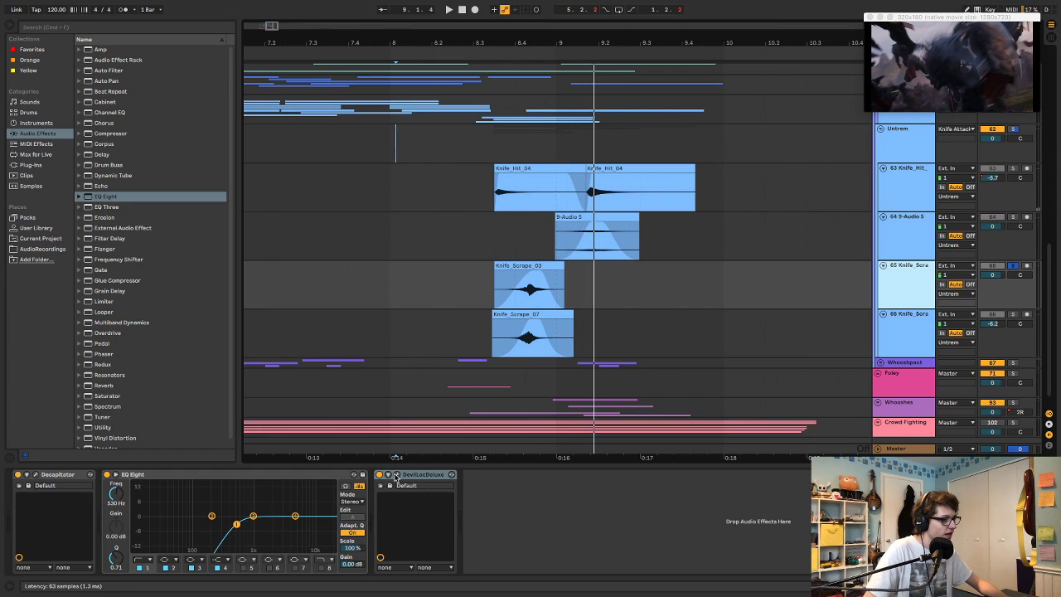
left_click(396, 475)
key("a")
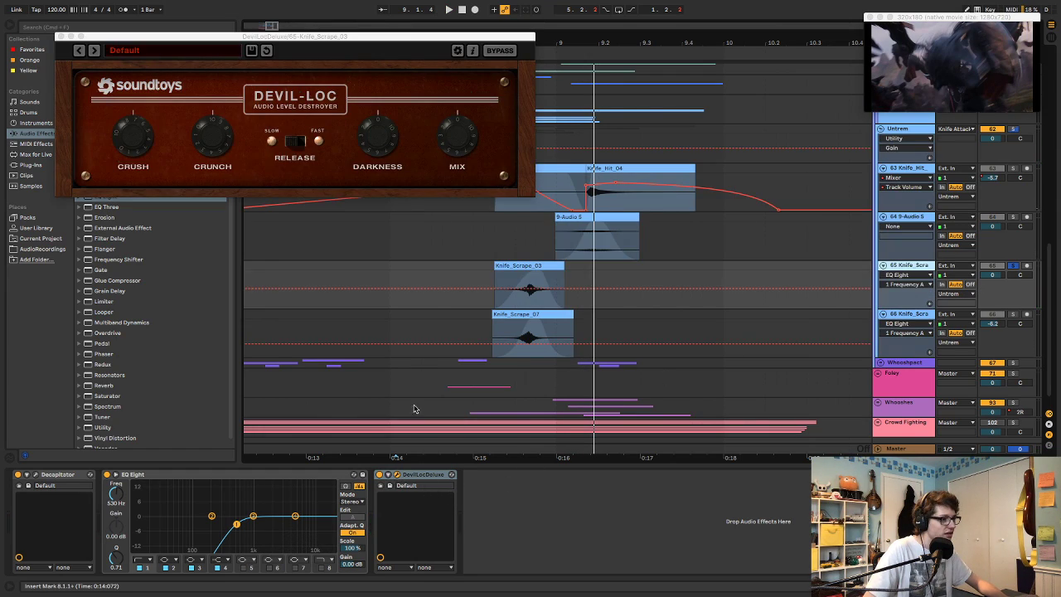
left_click(462, 154)
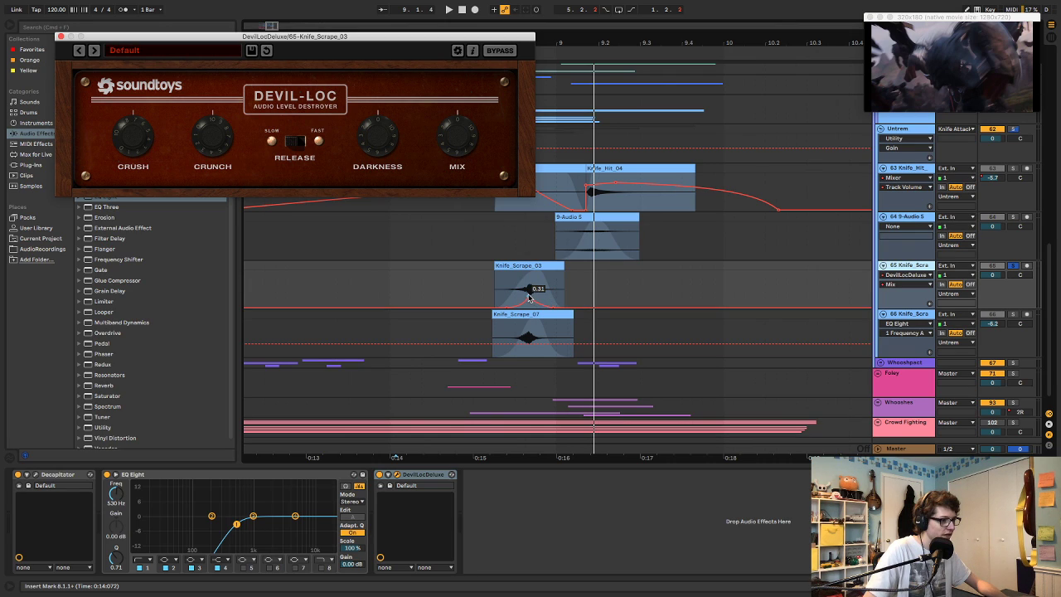
- Lower the Knife_Scrape_03 DevilLocDeluxe Mix automation peak to about 0.18 while replaying the clip
left_click_drag(529, 297, 528, 298)
key("space")
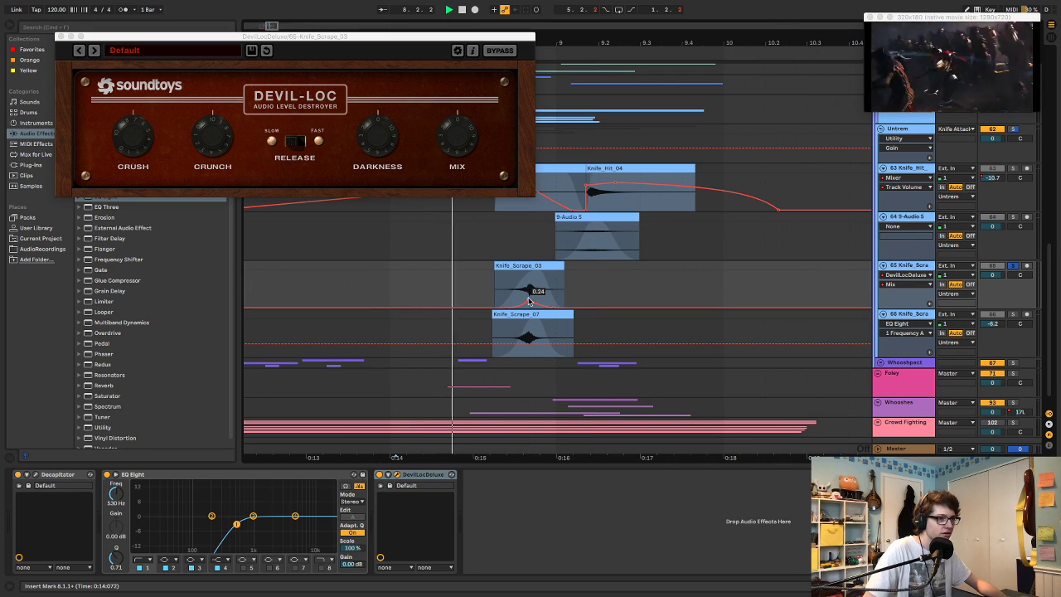
key("space")
left_click_drag(528, 299, 529, 302)
key("space")
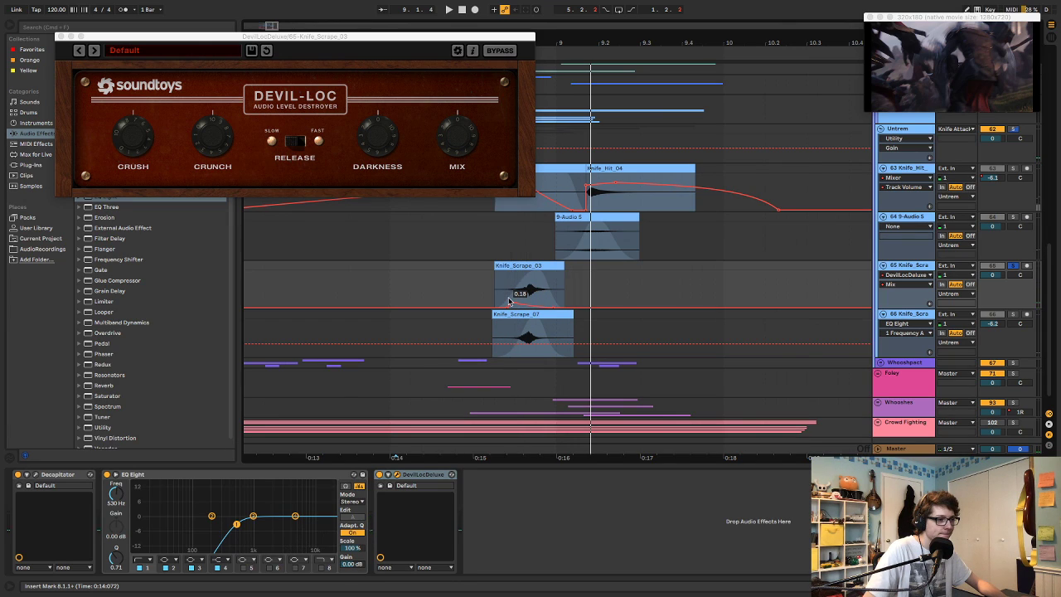
key("space")
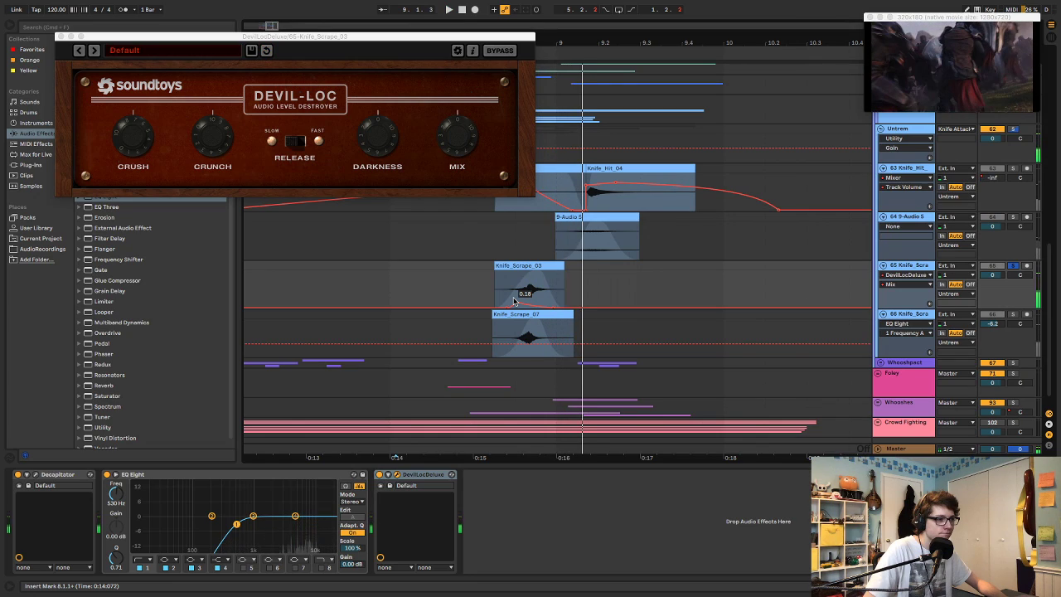
- Hide the automation lanes and replay the soloed Knife_Scrape_03 track with its DevilLocDeluxe window open
key("a")
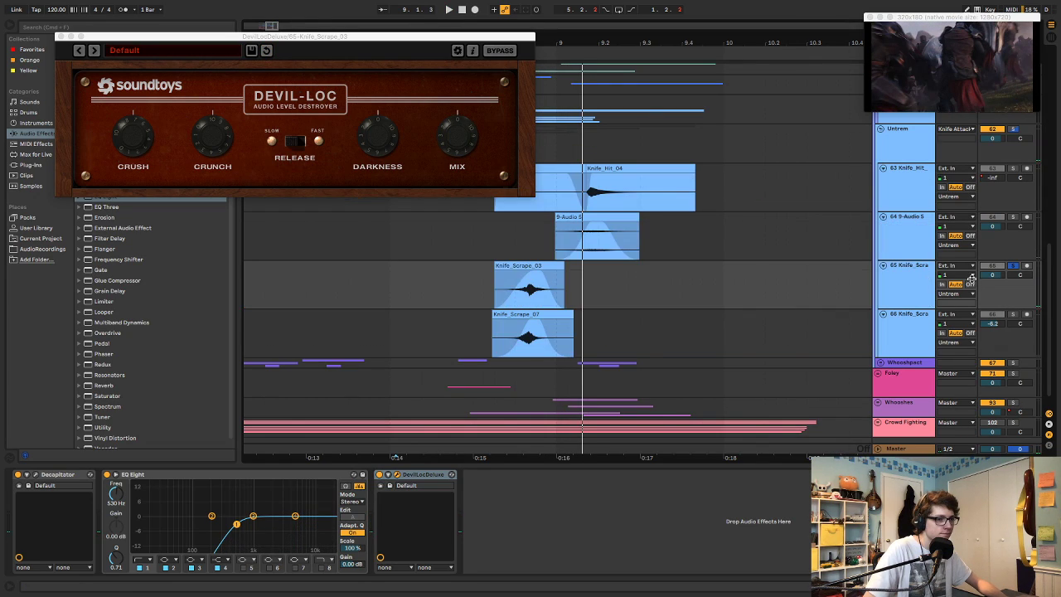
key("a")
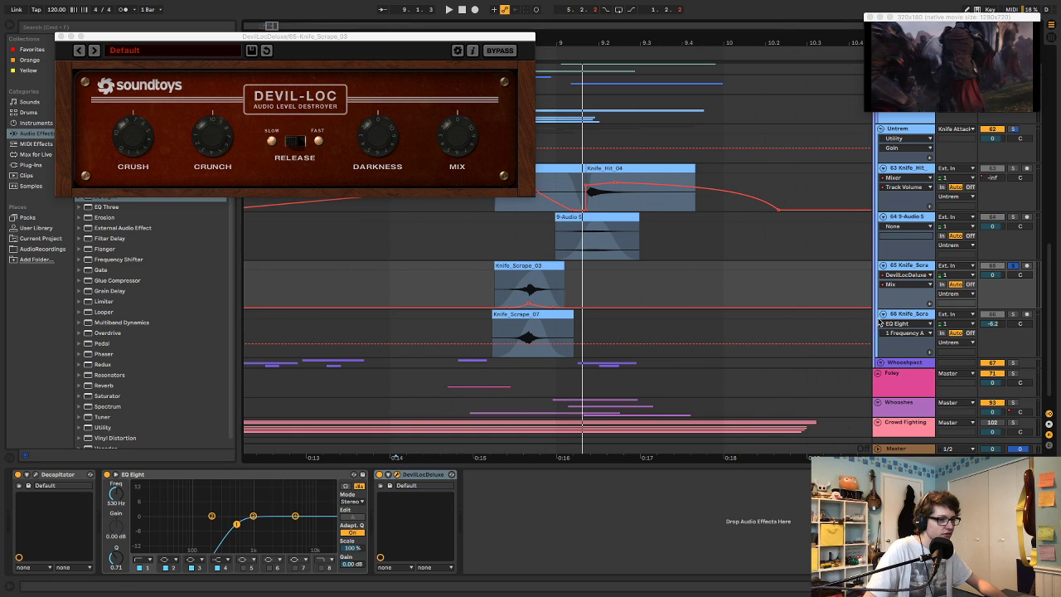
key("a")
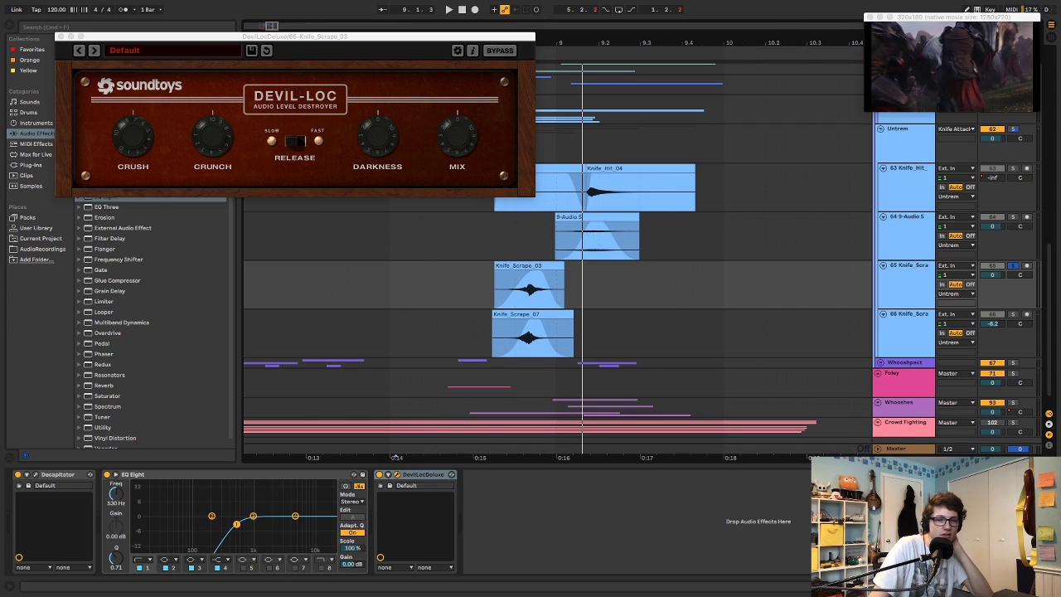
key("super+Tab")
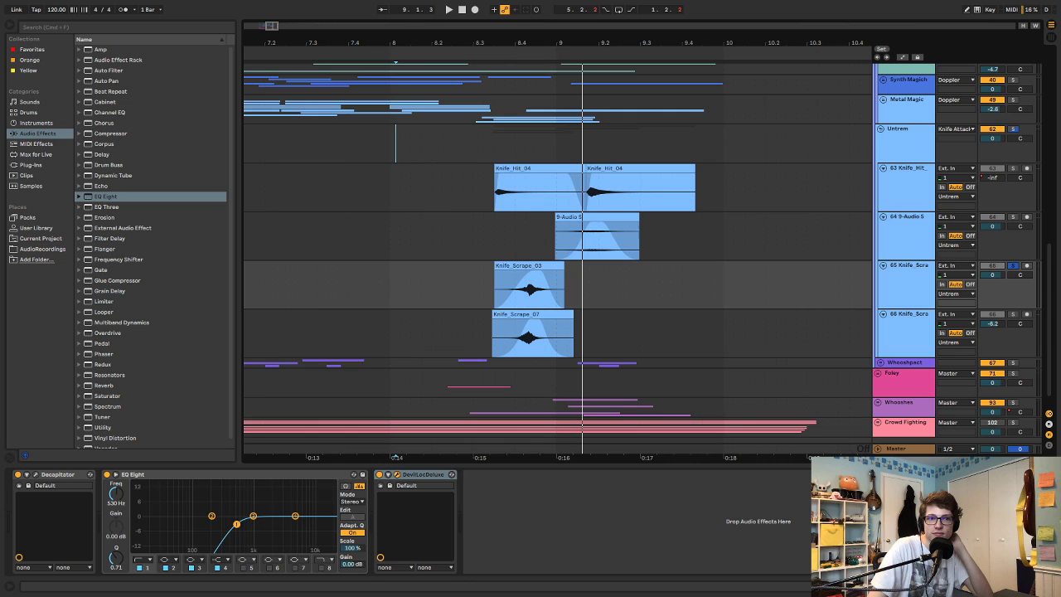
left_click(469, 146)
key("space")
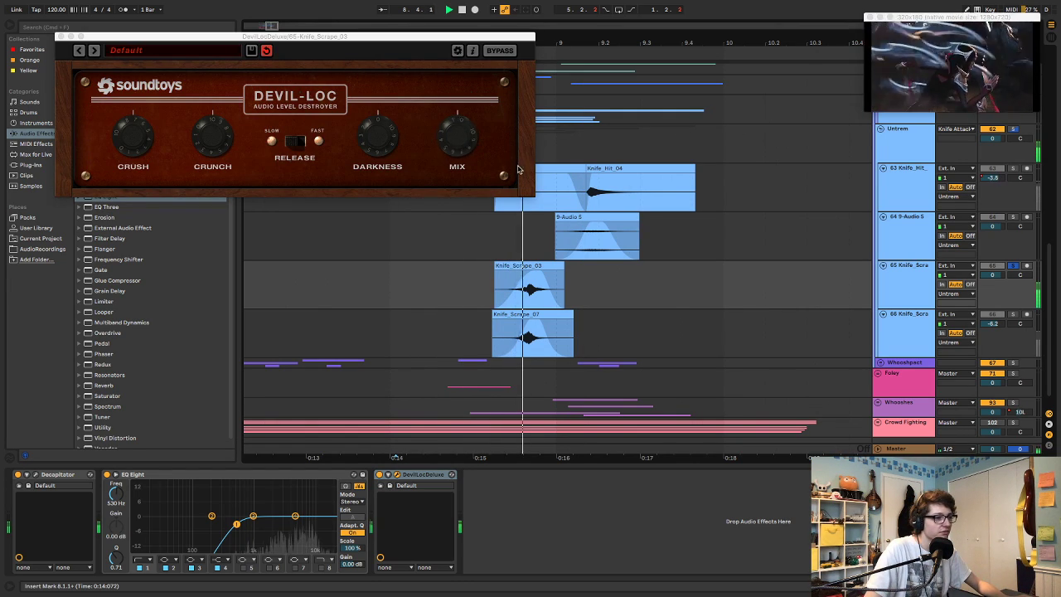
key("space")
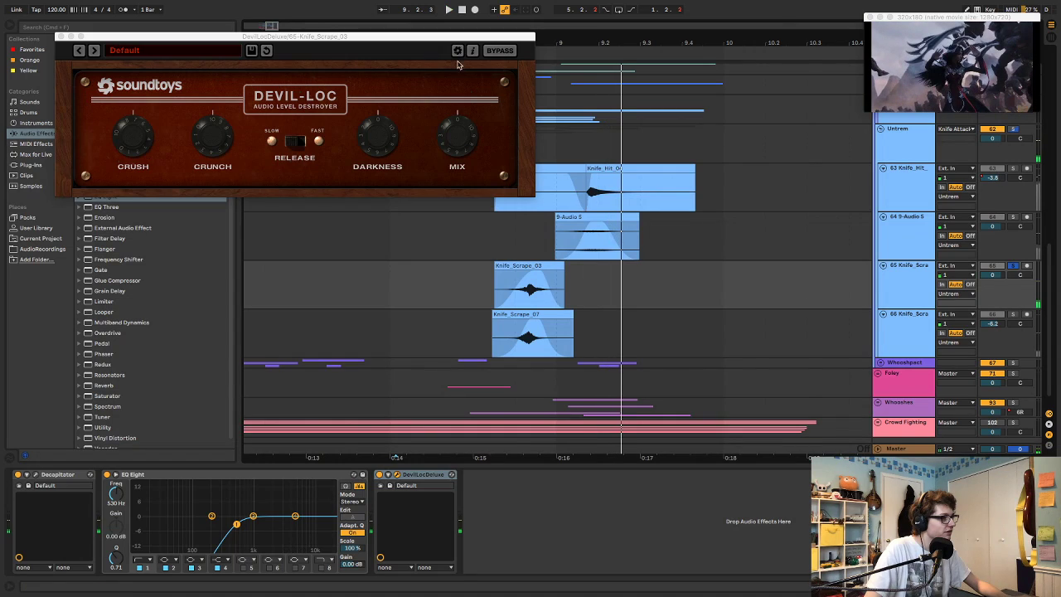
- Solo the Untrem group and play its knife layers from just before the first Knife_Hit_04 clip
left_click(593, 150)
left_click(481, 142)
key("space")
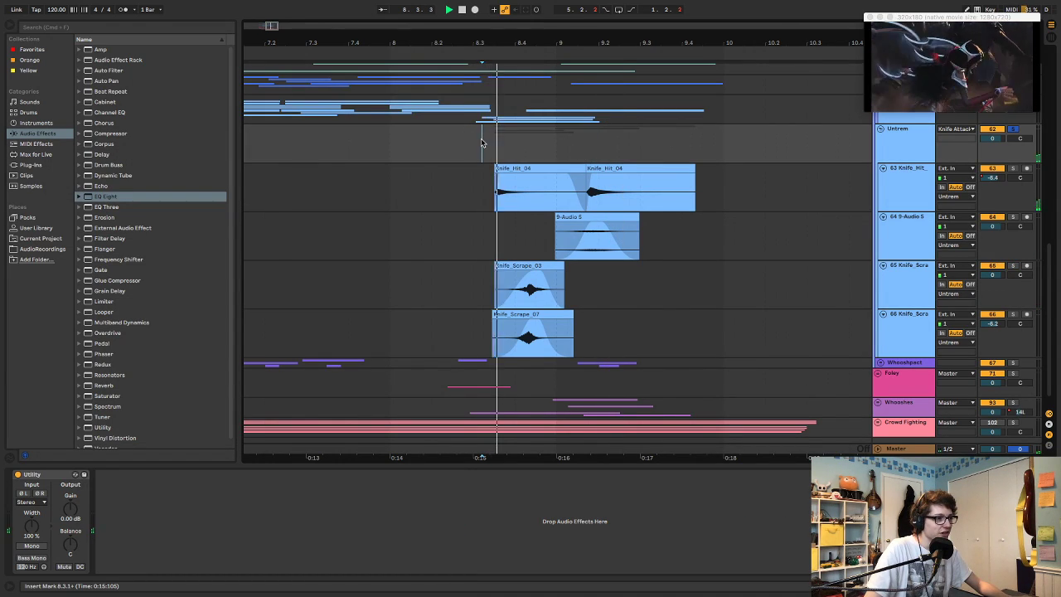
key("space")
- Solo Knife_Scrape_07, show its DevilLocDeluxe Mix automation, lower the peak to about 0.27 and close the plug-in window
left_click(908, 333)
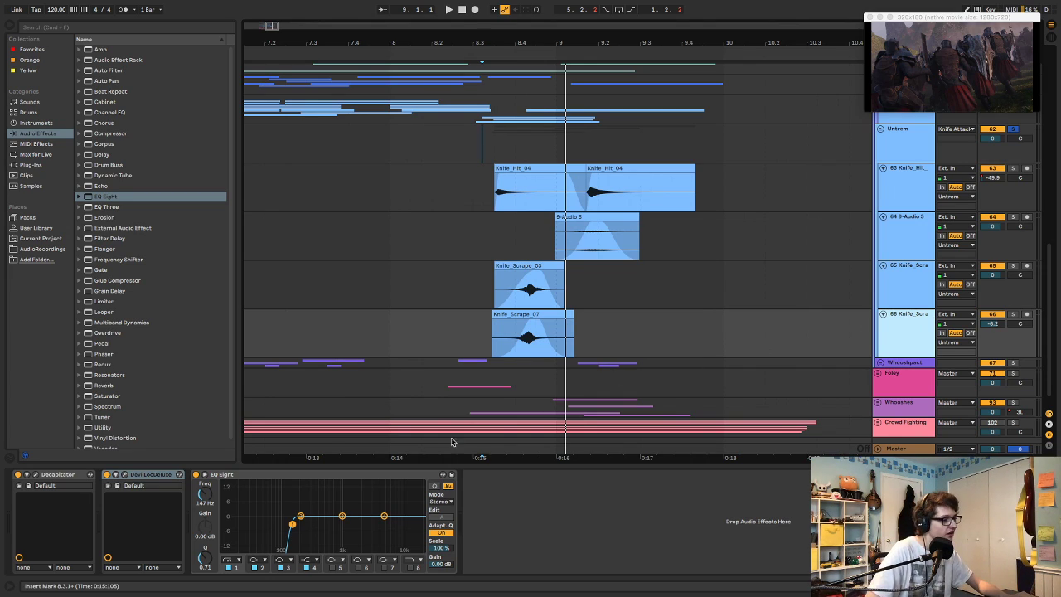
key("s")
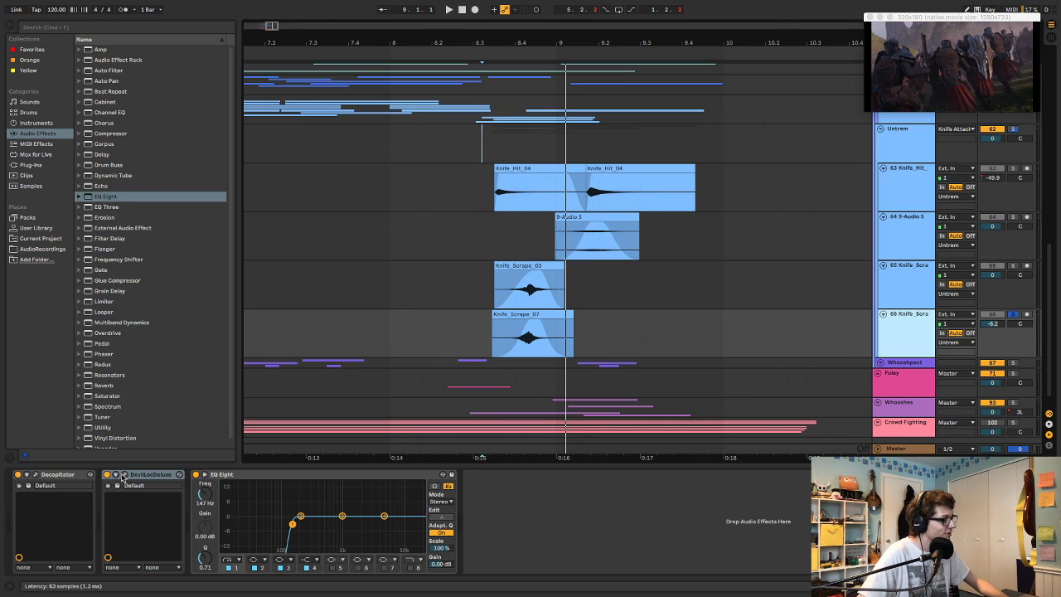
left_click(125, 475)
left_click(465, 133)
key("a")
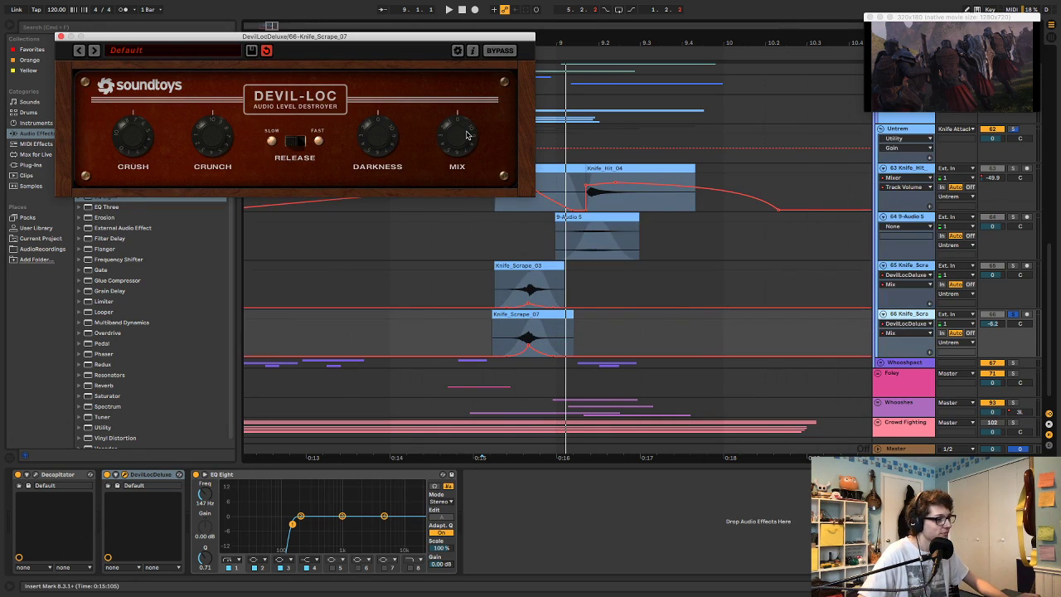
left_click(529, 346)
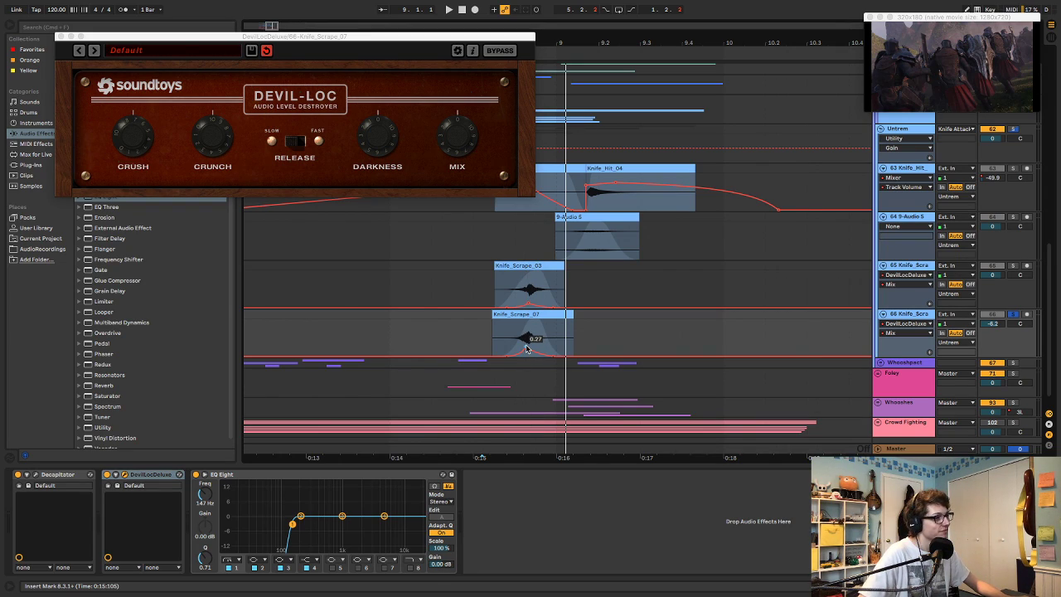
left_click(58, 37)
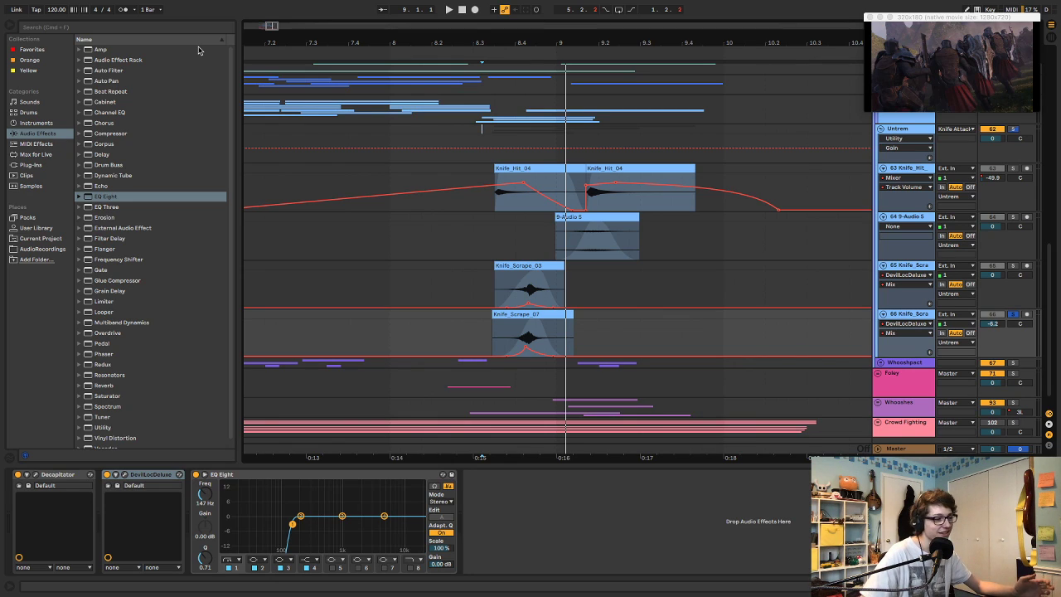
- Hide the automation lanes and replay the soloed Untrem group from shortly before the knife clips
key("a")
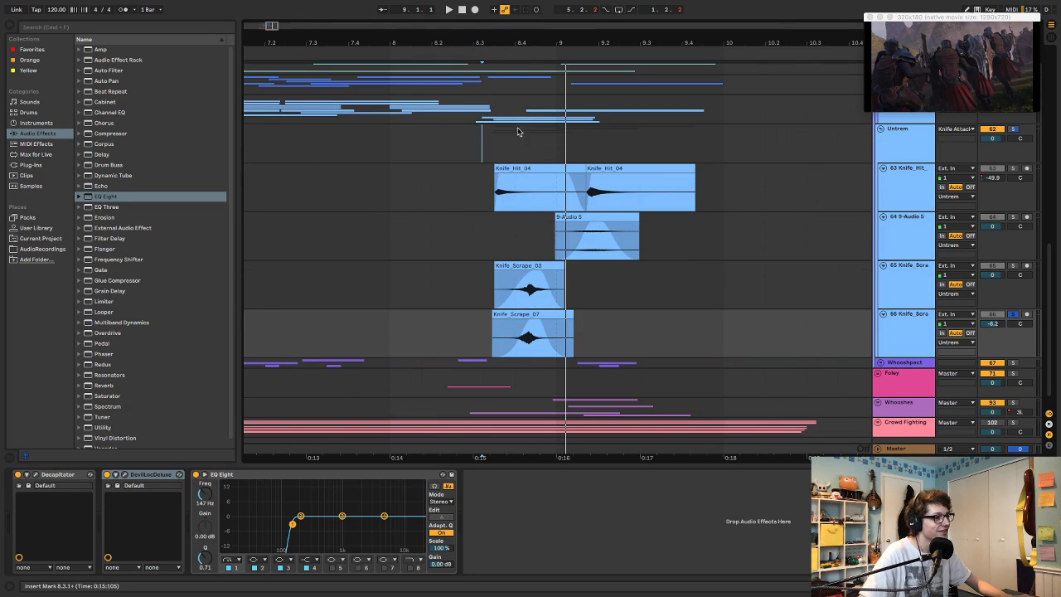
left_click(477, 138)
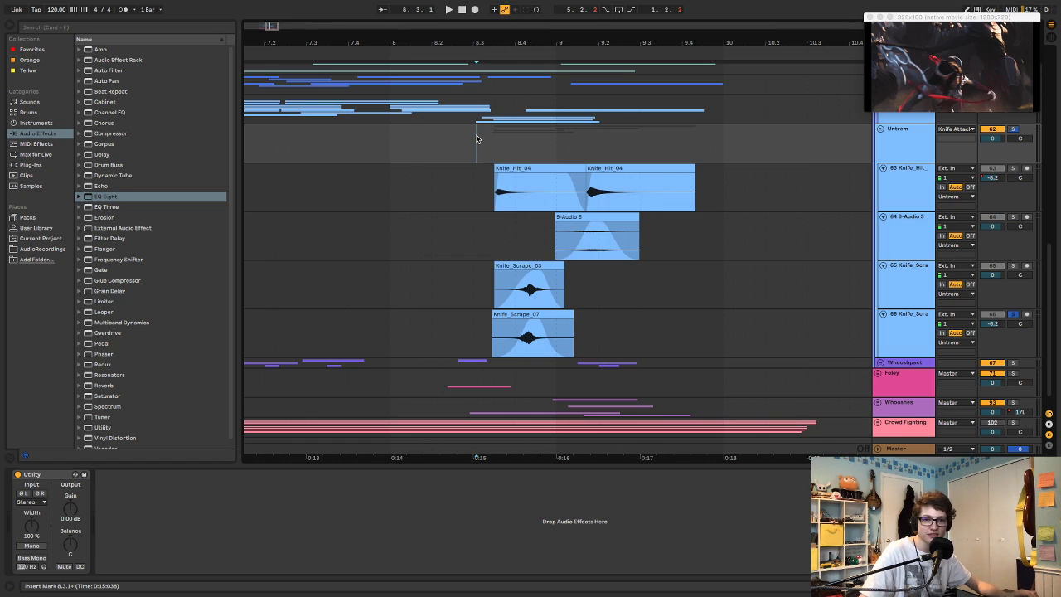
key("space")
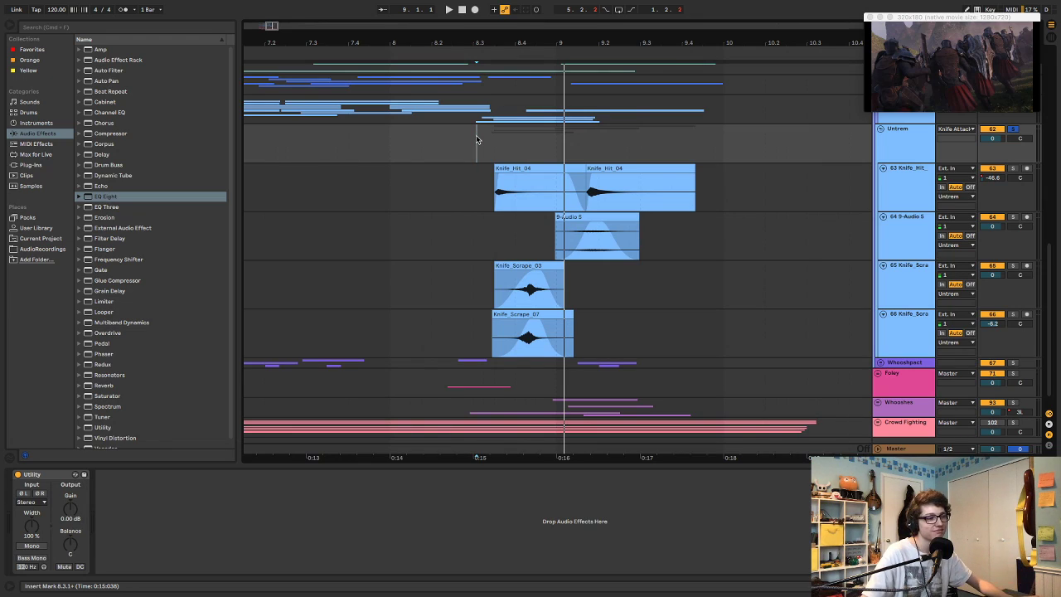
left_click(457, 135)
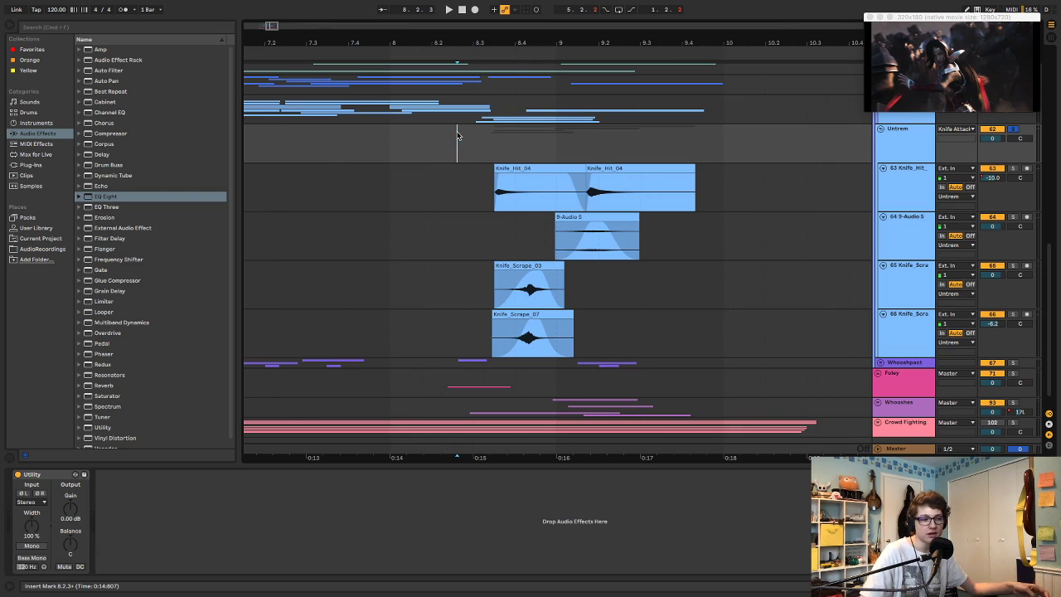
key("space")
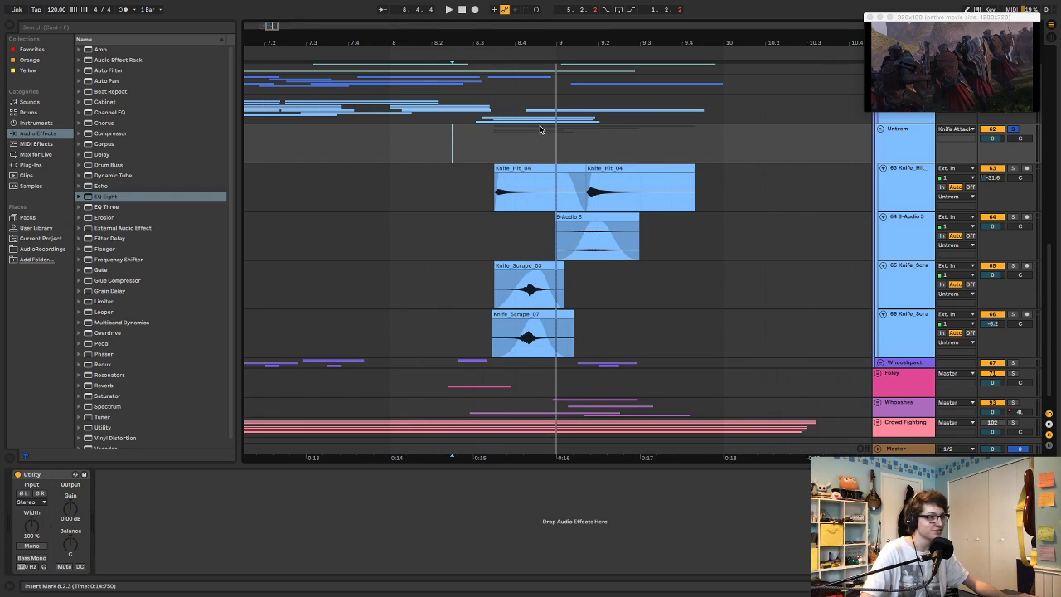
- Add an EQ Eight after Utility on the Untrem group and set band 1 to a low cut at 62.5 Hz during playback
scroll(881, 161, "up", 1)
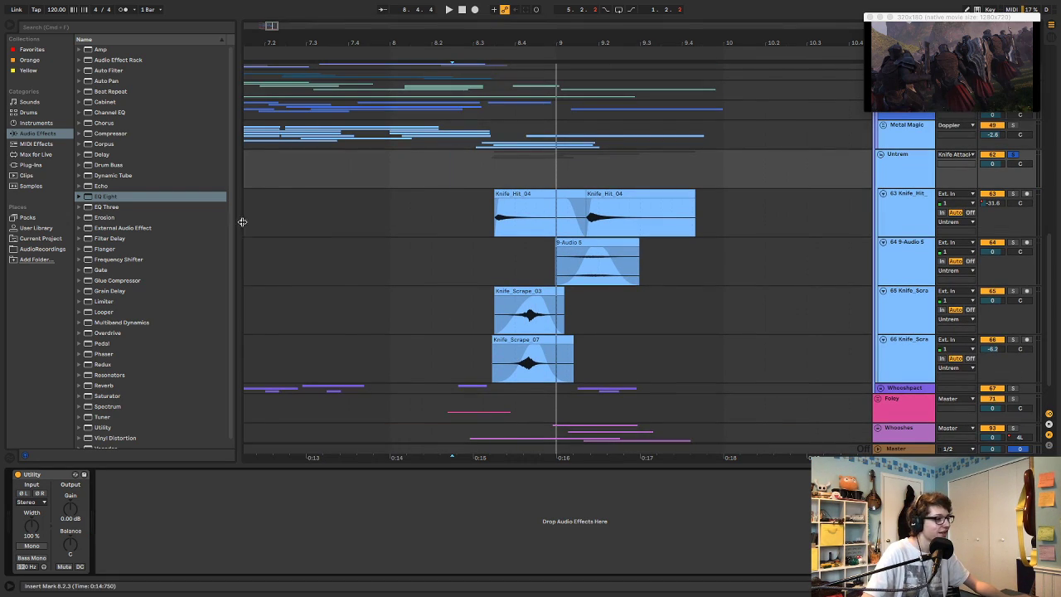
left_click(141, 196)
left_click_drag(227, 515, 227, 514)
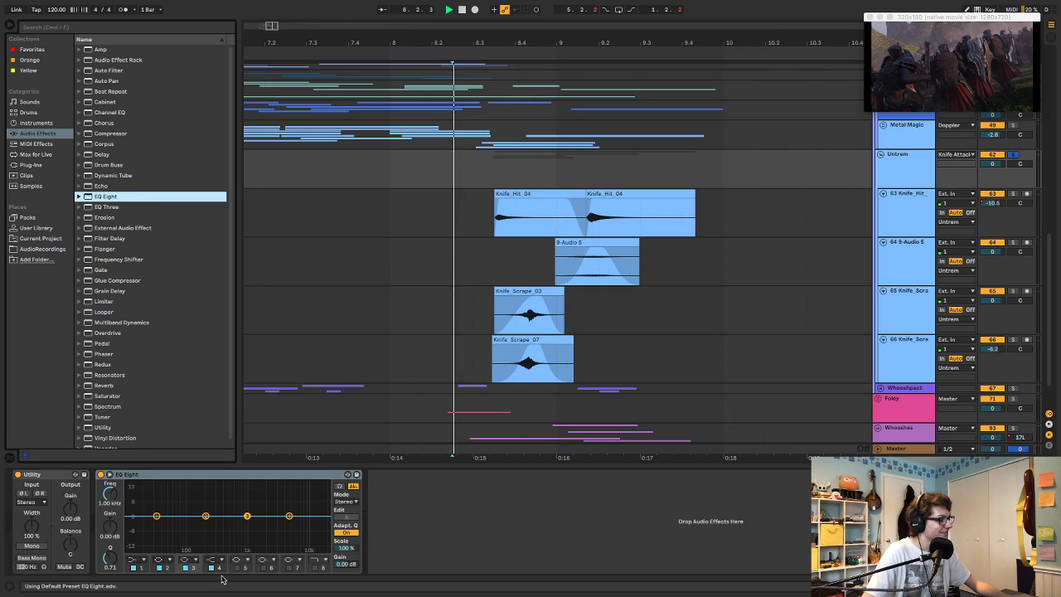
left_click(141, 563)
left_click(135, 502)
left_click_drag(113, 502, 114, 494)
key("space")
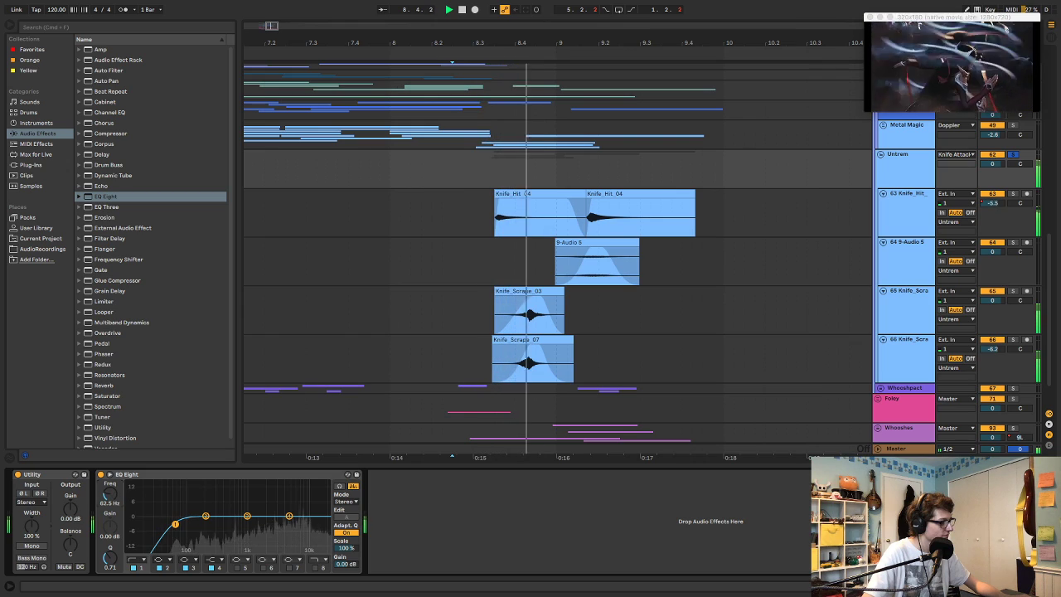
- Shape band 4 of the Untrem group's EQ Eight to -1.95 dB at 4.74 kHz with Q 2.67, auditioning the knife layers
key("space")
key("space")
left_click_drag(290, 516, 289, 521)
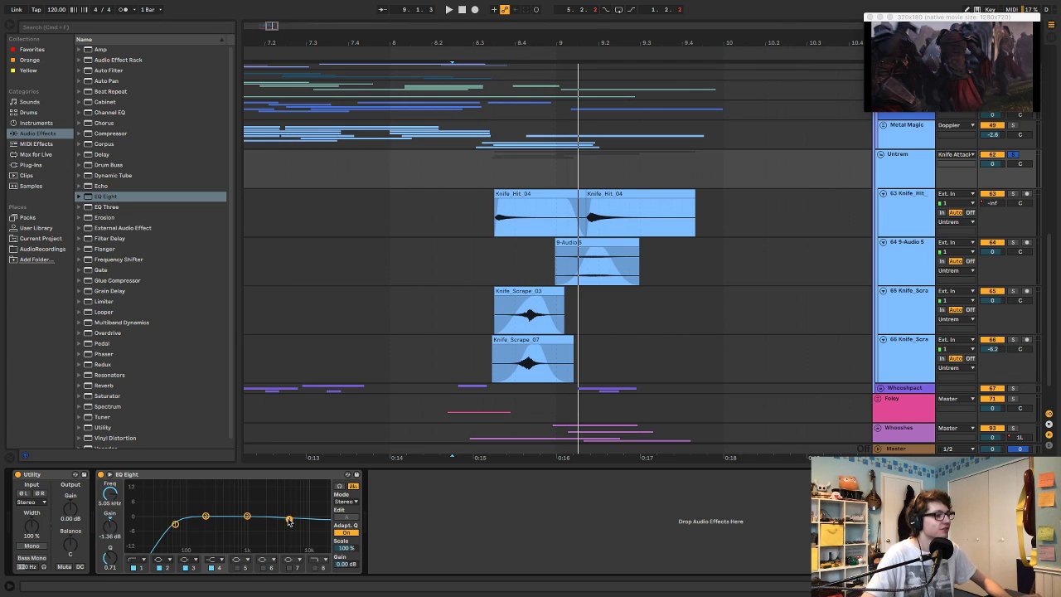
left_click(487, 174)
key("space")
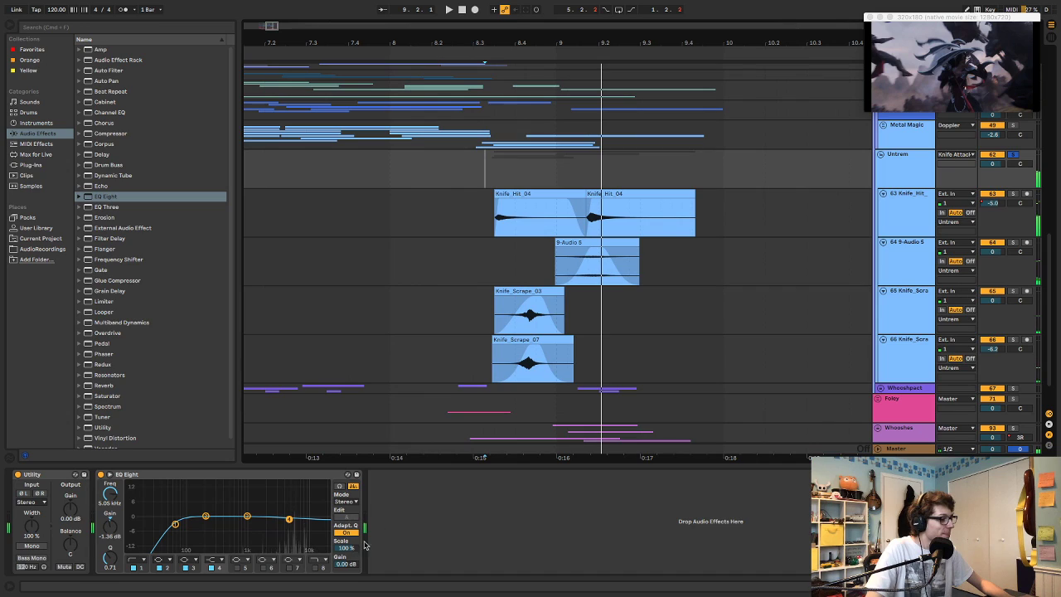
left_click_drag(291, 521, 287, 521)
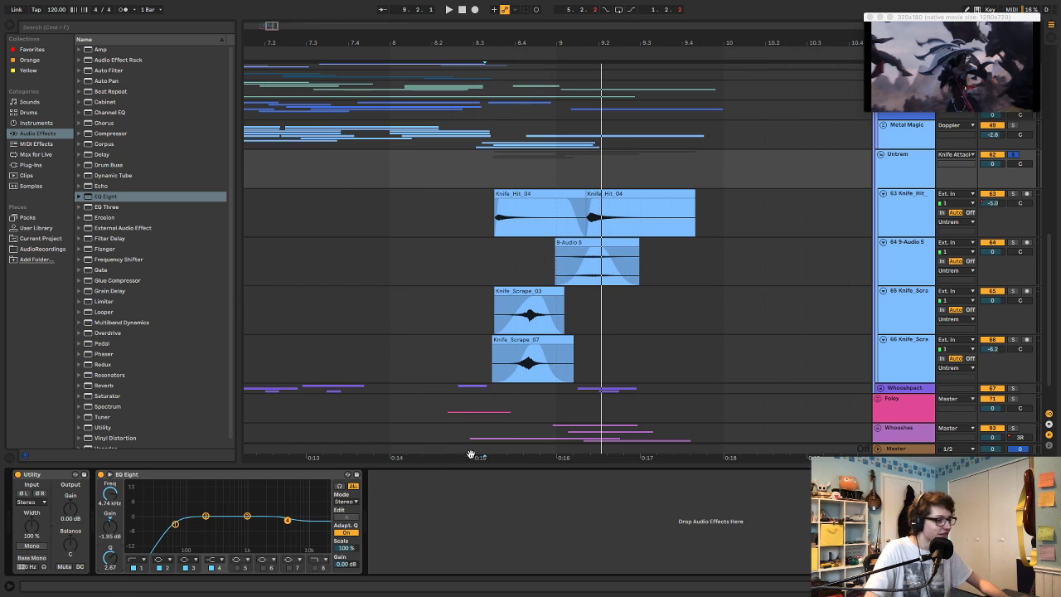
left_click(474, 170)
key("space")
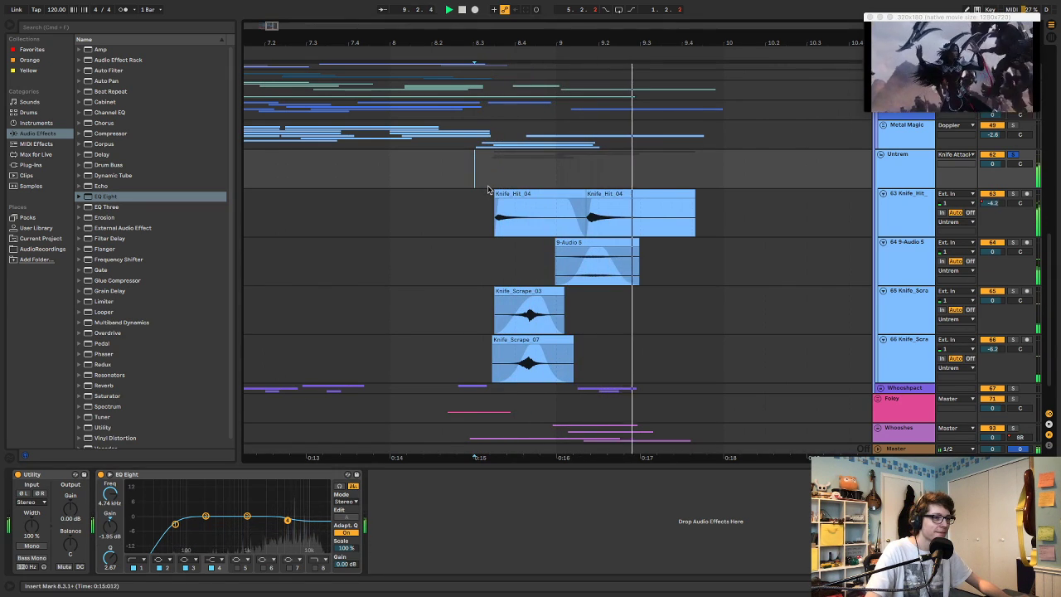
- Replay the soloed Untrem group repeatedly from 8.1.4 to judge the equalized knife sounds against the picture
left_click(428, 170)
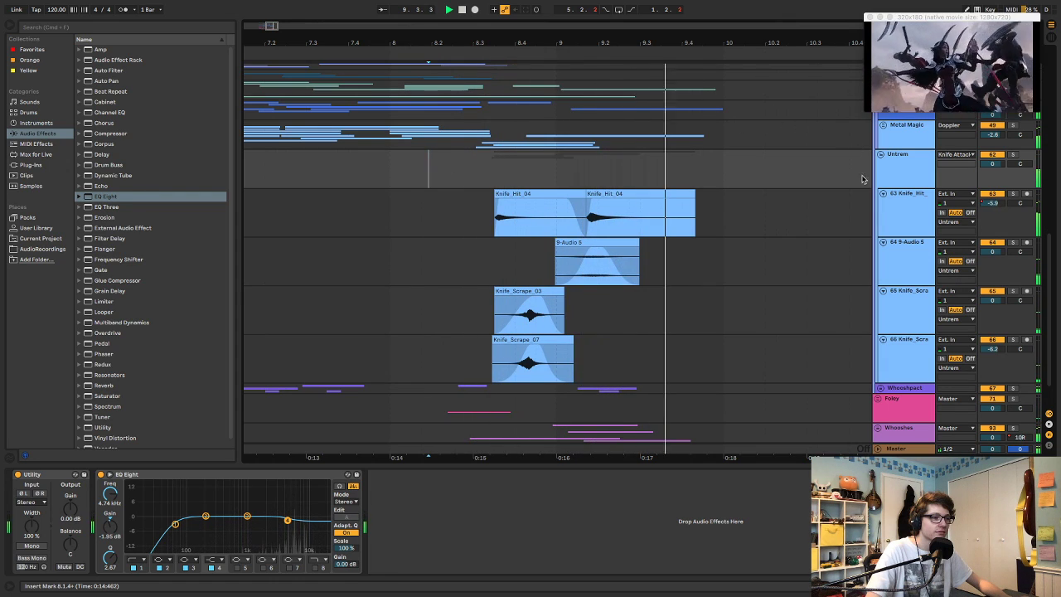
key("space")
key("space")
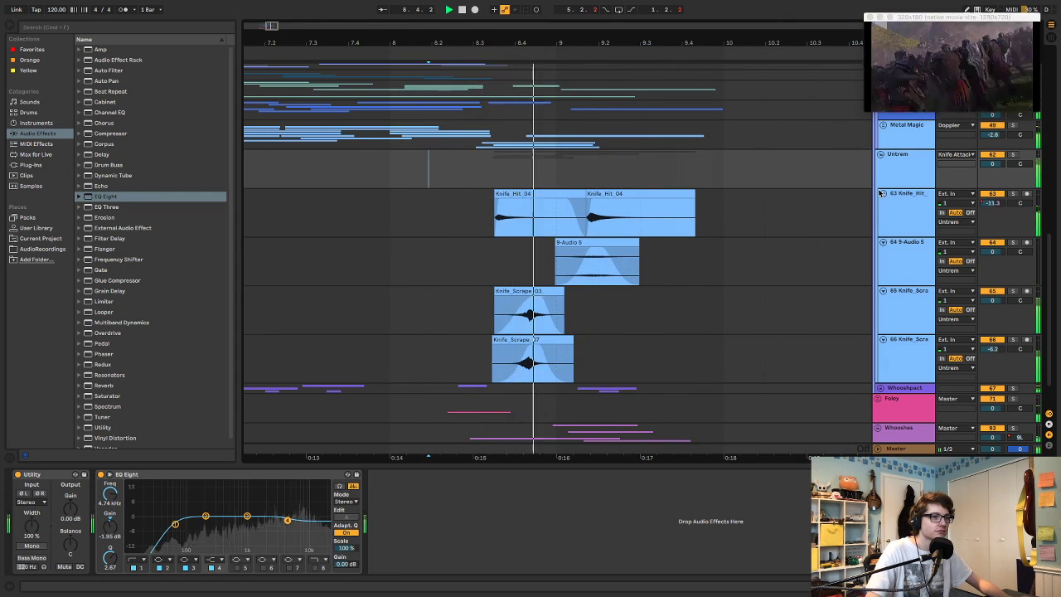
key("space")
key("space")
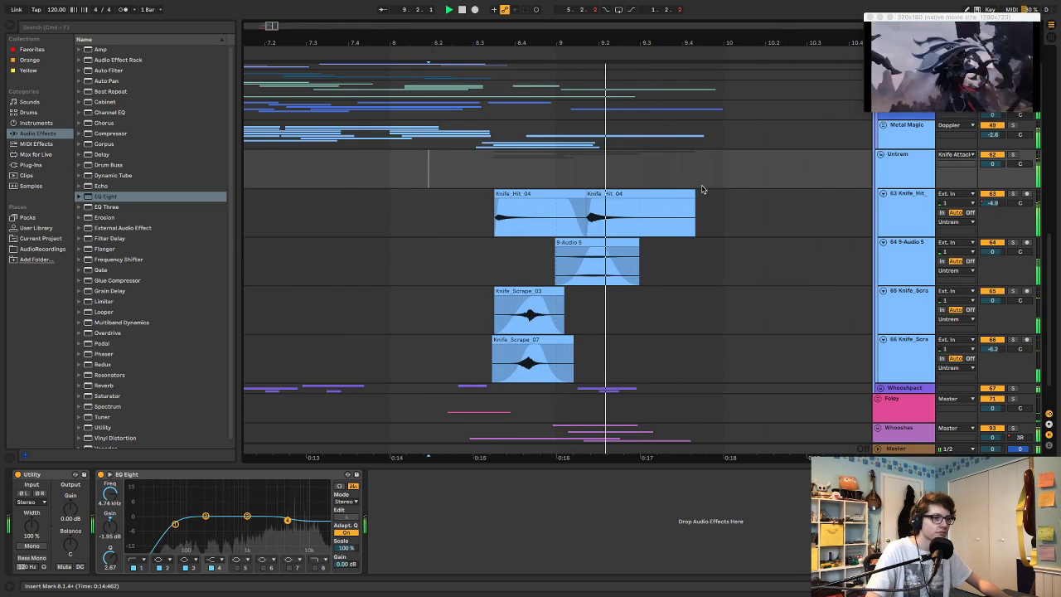
- Solo the Knife_Hit_04 track, select its clips and check its Track Volume automation around them
left_click(678, 192)
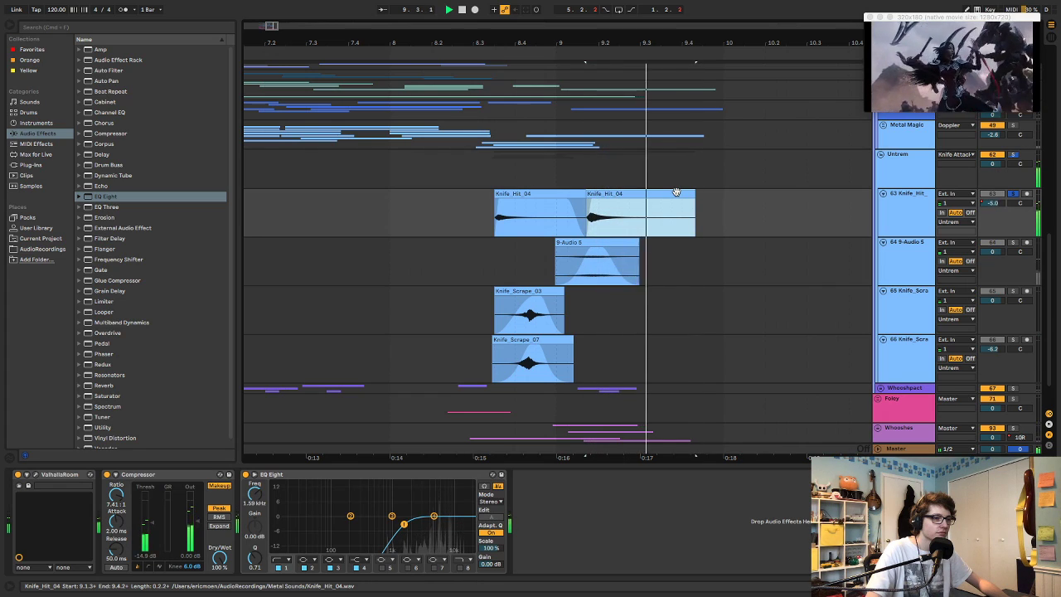
left_click(562, 191)
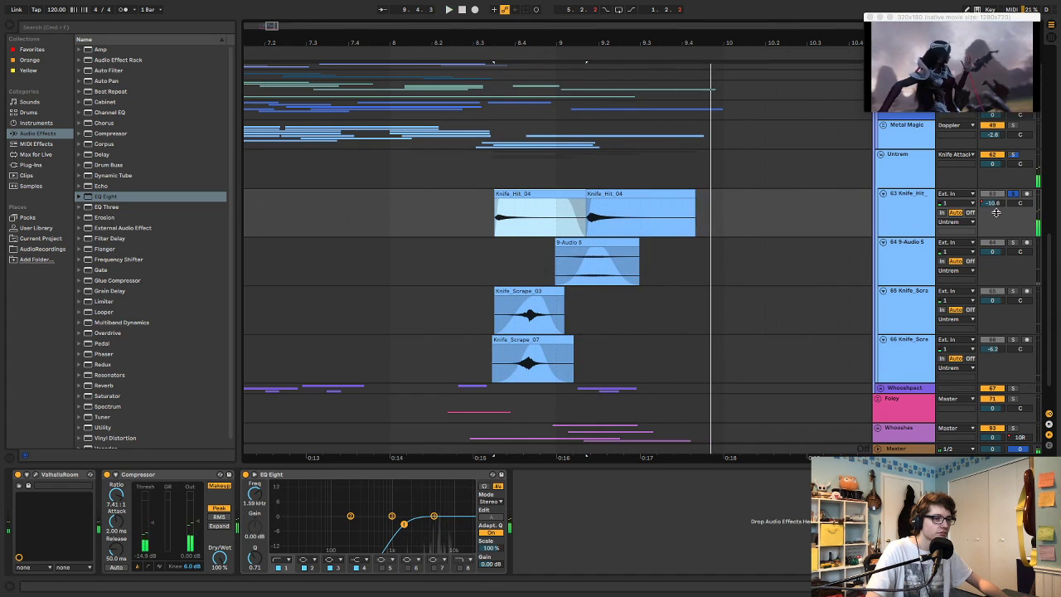
key("a")
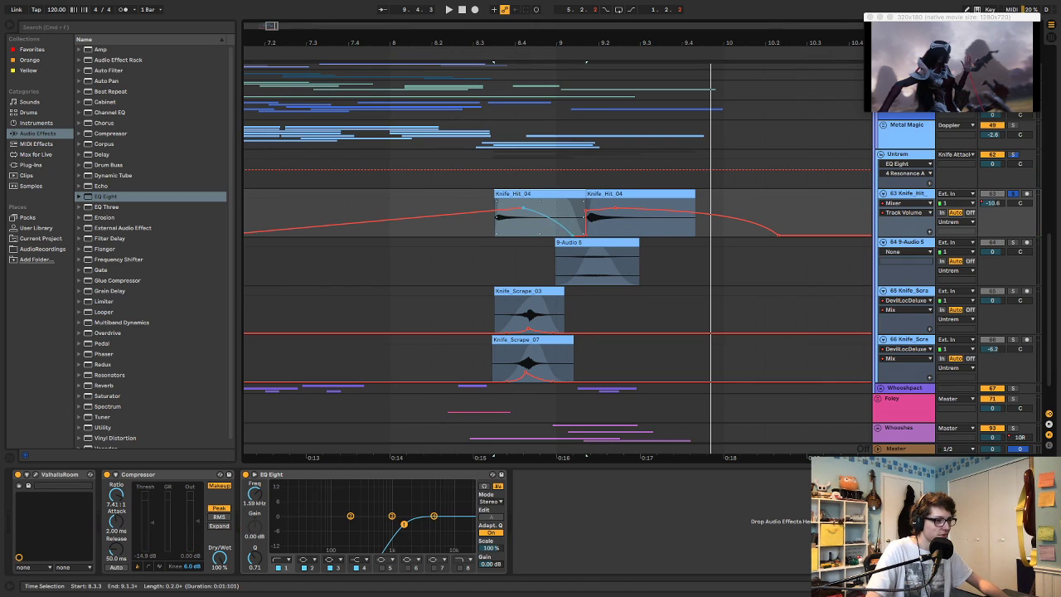
key("a")
- Lower the Knife_Scrape_03 and Knife_Scrape_07 track volumes to -2.6 and -8.8 dB, and play the knife layers unsoloed in the full mix
left_click(891, 312)
left_click(902, 356, "shift")
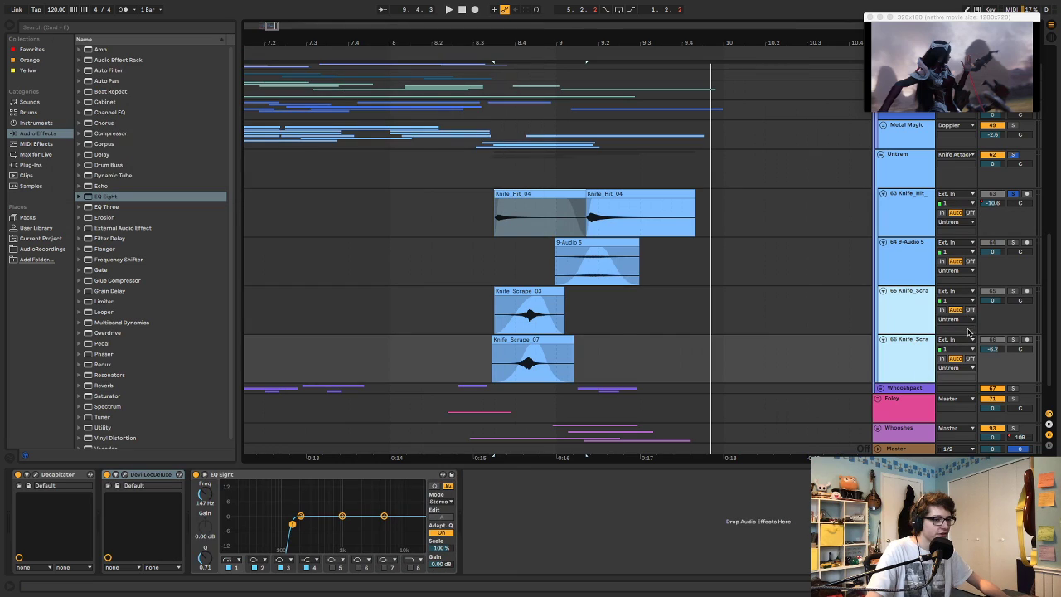
left_click(986, 301)
mouse_move(986, 301)
left_mouse_down()
mouse_move(987, 314)
mouse_move(986, 298)
left_mouse_up()
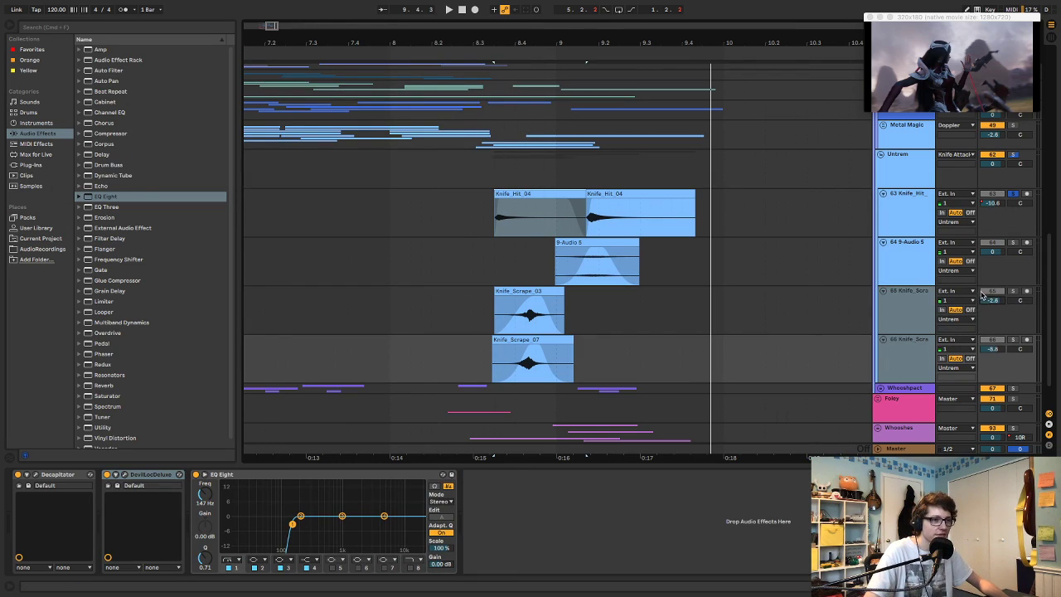
left_click(1013, 194)
left_click(441, 170)
key("space")
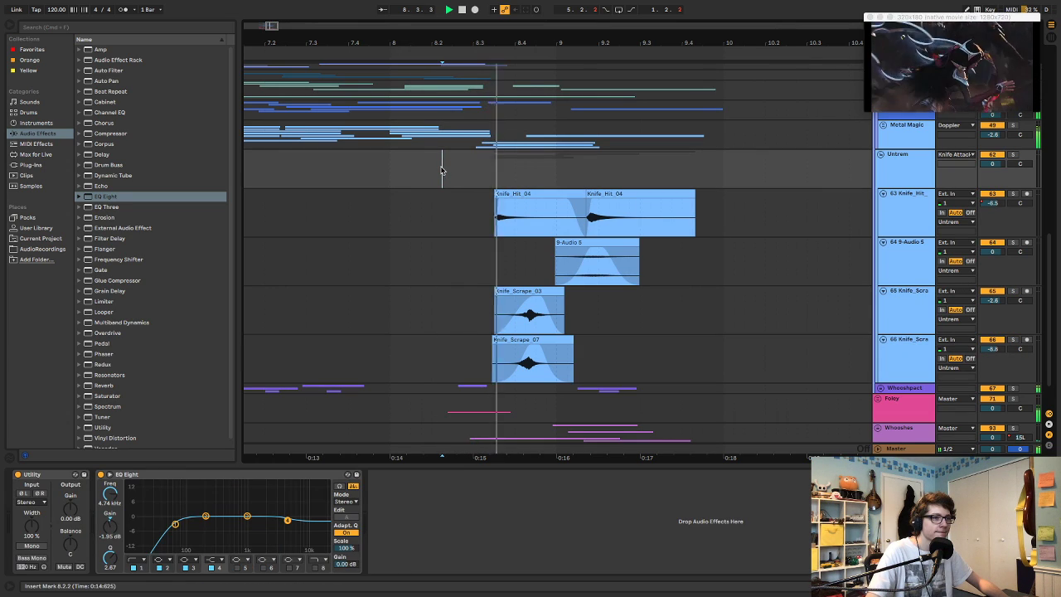
- Raise the first Knife_Hit_04 clip's gain to 6.31 dB and replay the passage from bar 8
left_click(502, 207)
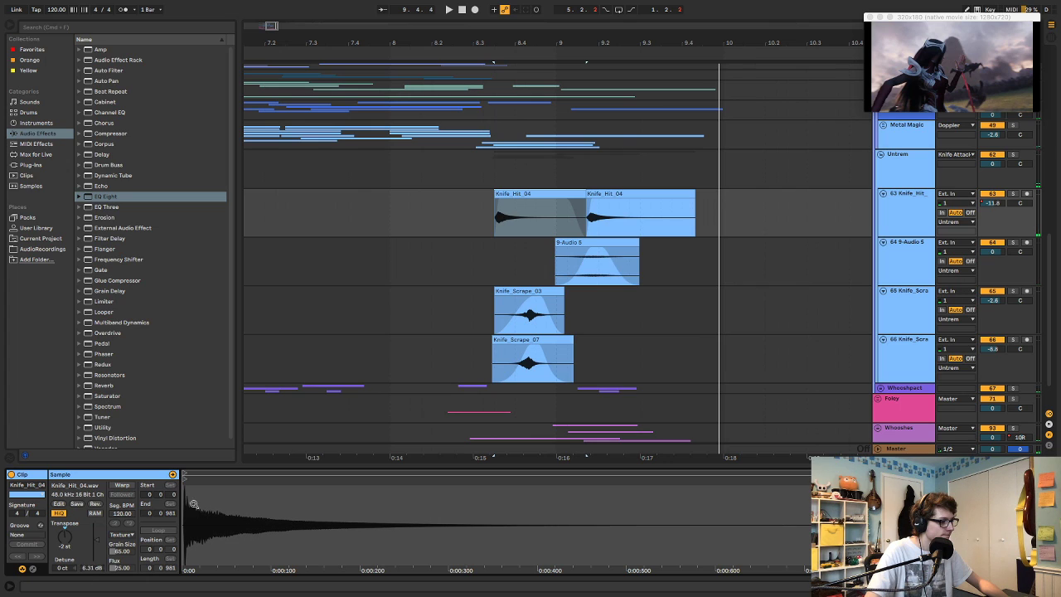
left_click(399, 181)
key("space")
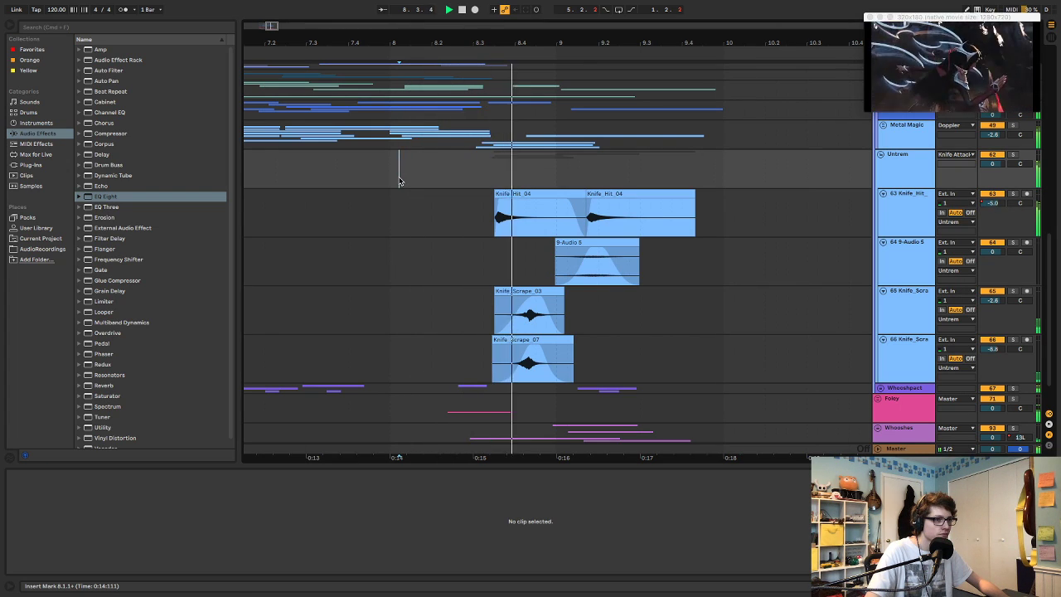
key("space")
key("space")
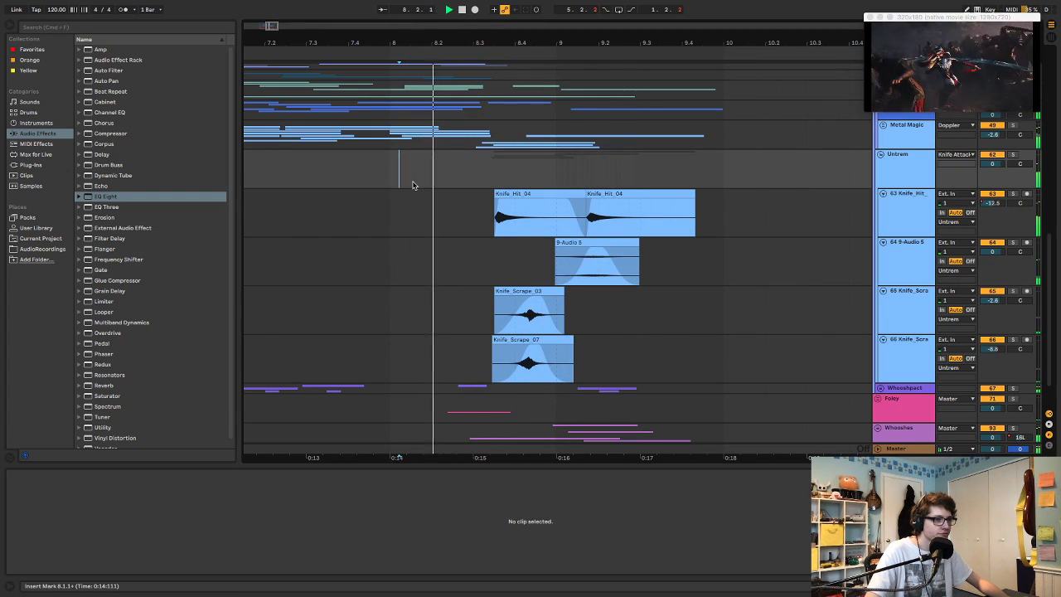
- Move the first Knife_Hit_04 clip earlier to start at about 8.3.1 and play from bar 8
left_click(540, 197)
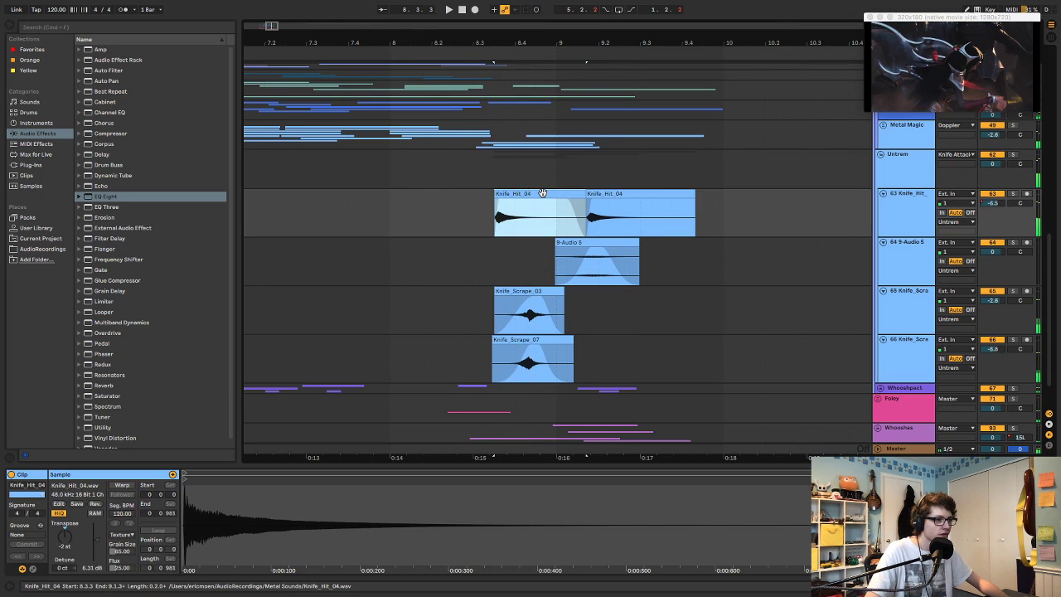
left_click_drag(542, 193, 529, 194)
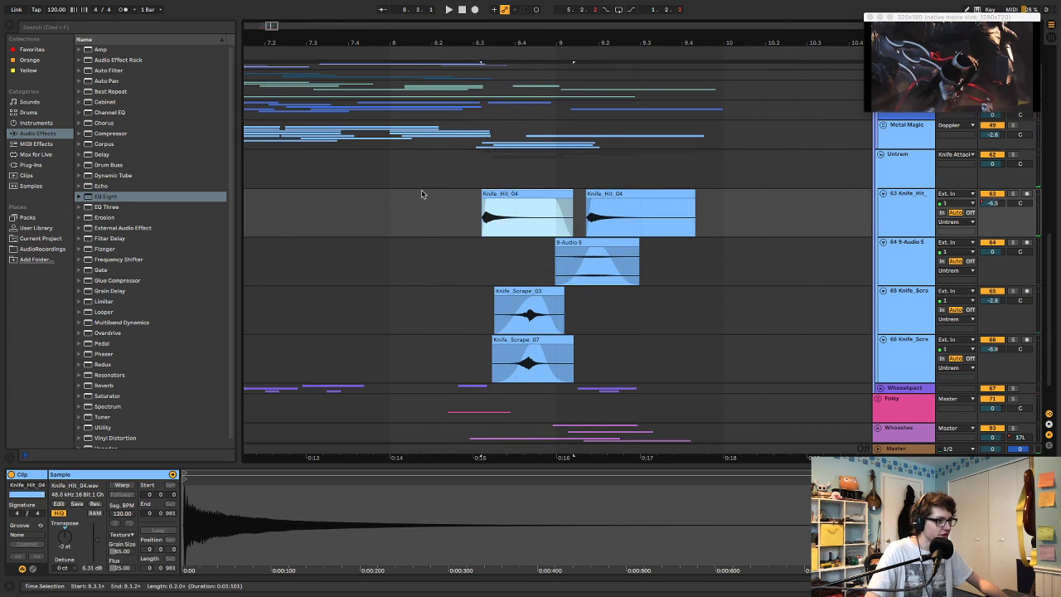
left_click(394, 193)
key("space")
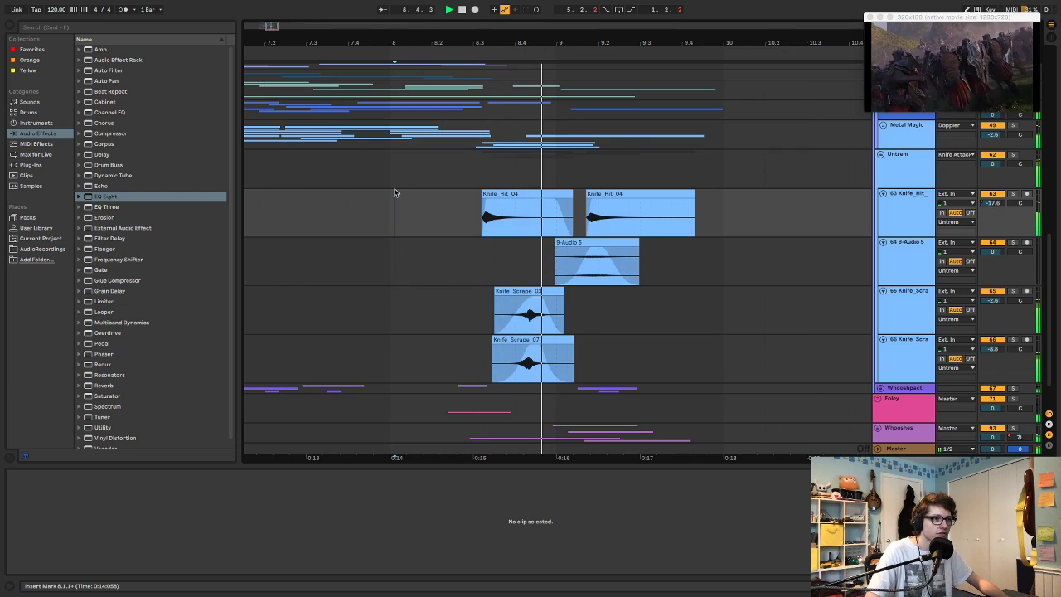
- Nudge the first Knife_Hit_04 clip slightly later, ahead of the scrape clips, and replay the full mix from bar 8 and from 7.2.1
key("space")
left_click_drag(441, 184, 503, 194)
left_click(499, 193)
left_click(395, 176)
key("space")
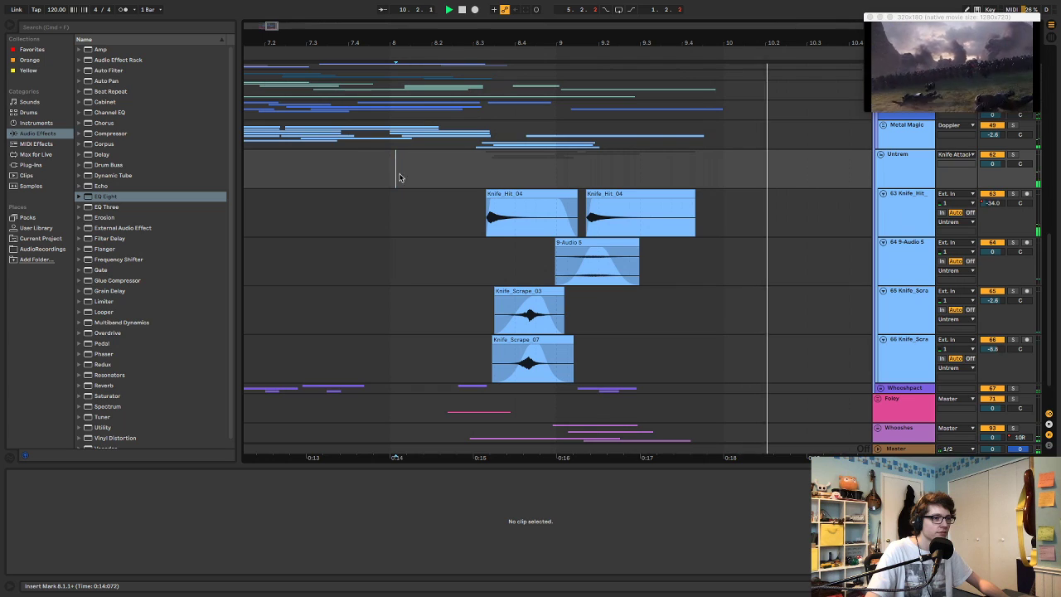
left_click(269, 176)
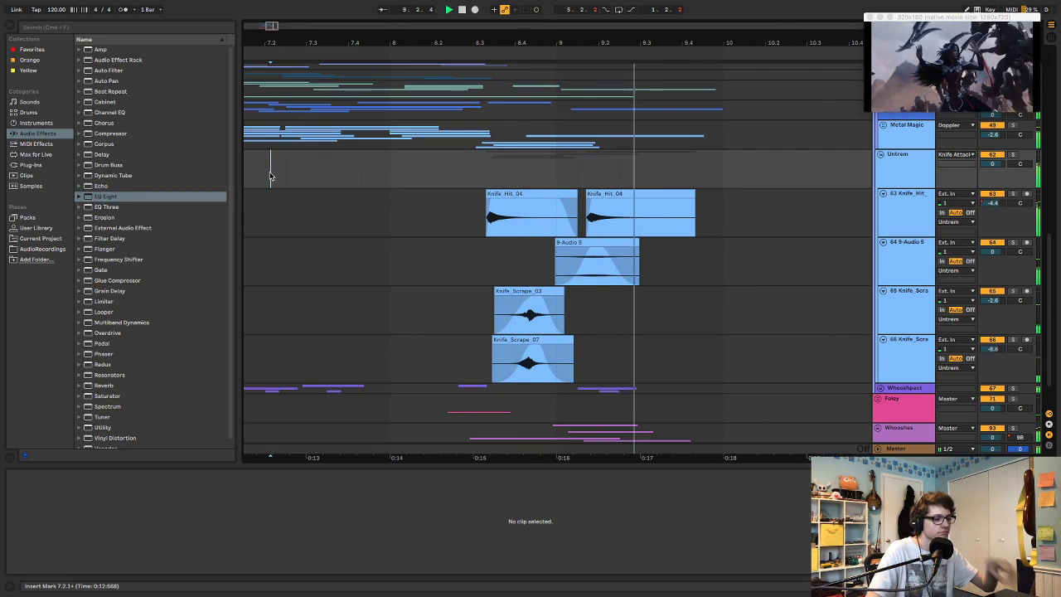
left_click(269, 173)
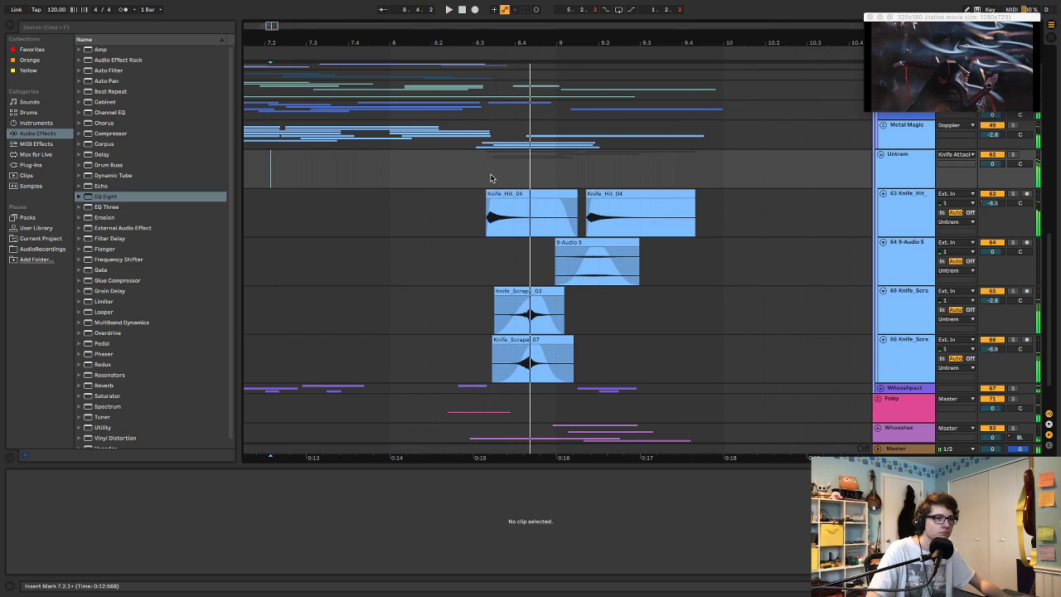
- Mute the Knife_Hit_04 track and replay the mix from 7.3.3 to compare the passage without it
key("space")
left_click_drag(385, 169, 407, 169)
left_click(379, 167)
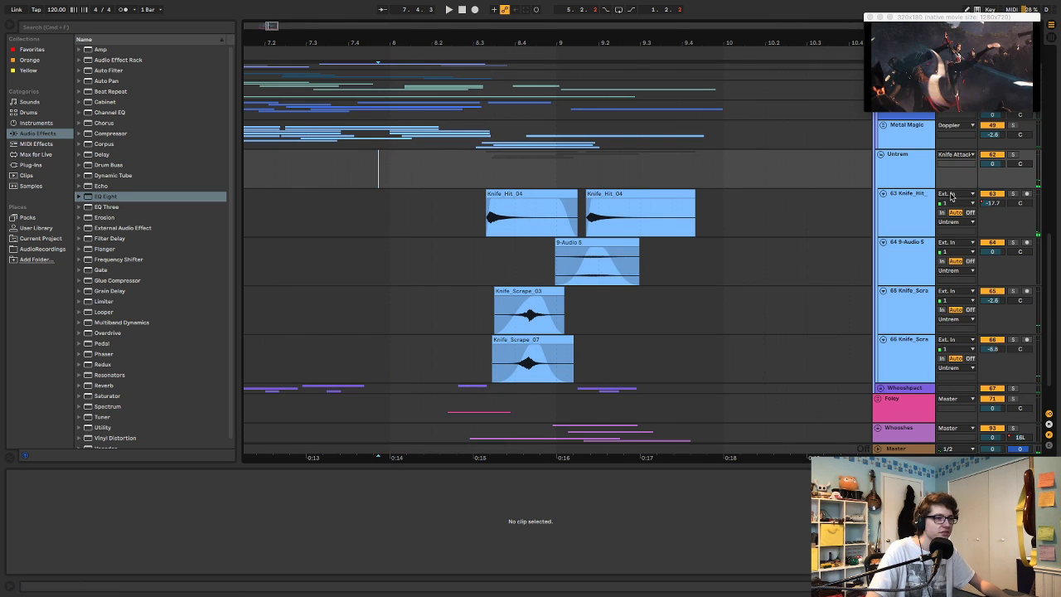
left_click(335, 166)
key("space")
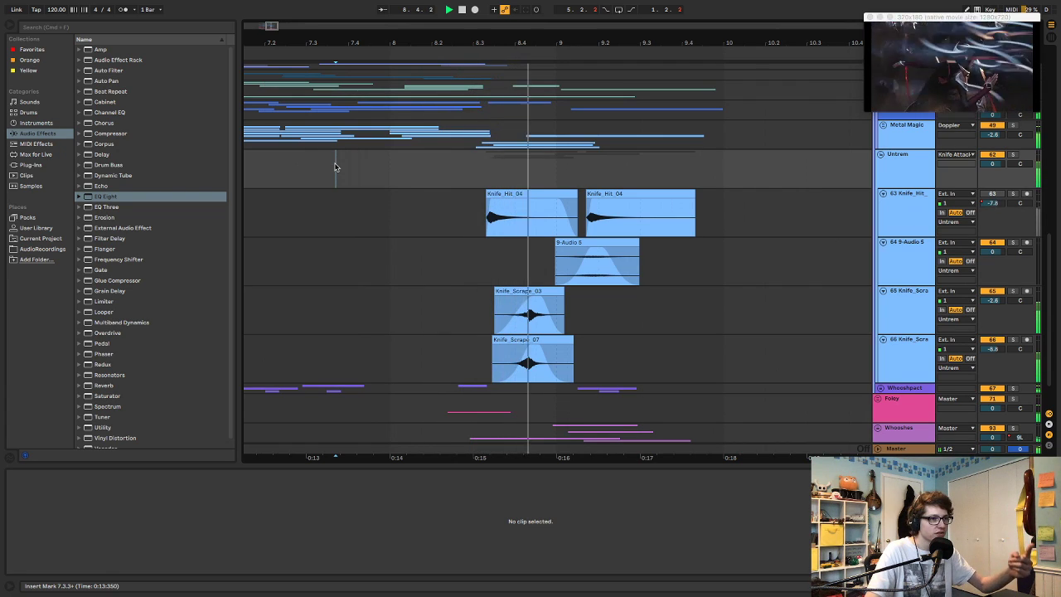
- Shift the first Knife_Hit_04 clip later so it ends where the second begins, and replay it with the track unmuted
left_click(505, 194)
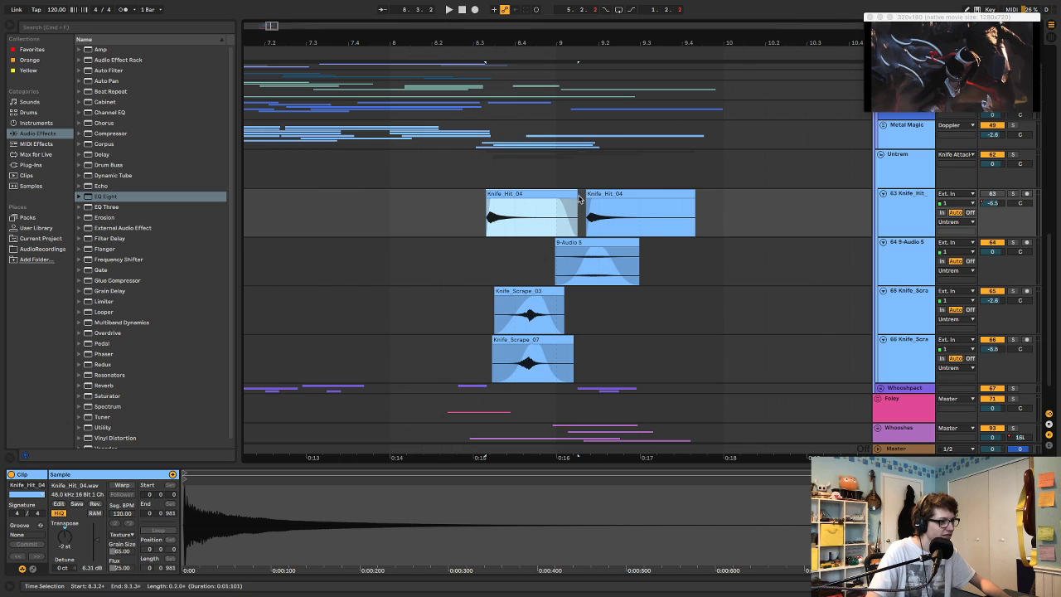
left_click_drag(577, 195, 557, 196)
left_click(422, 168)
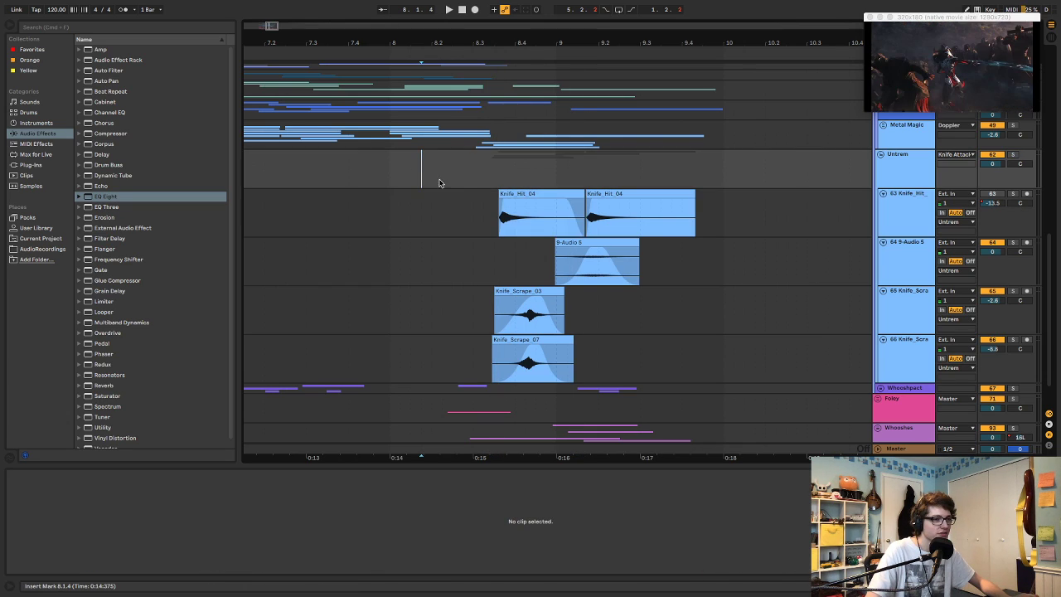
key("space")
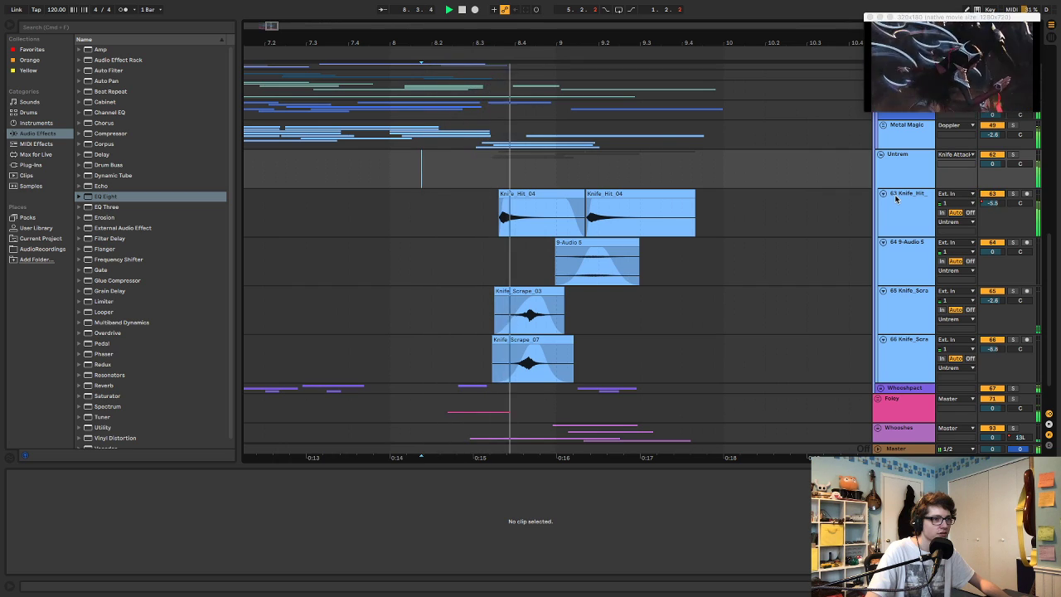
key("space")
key("space")
key("space")
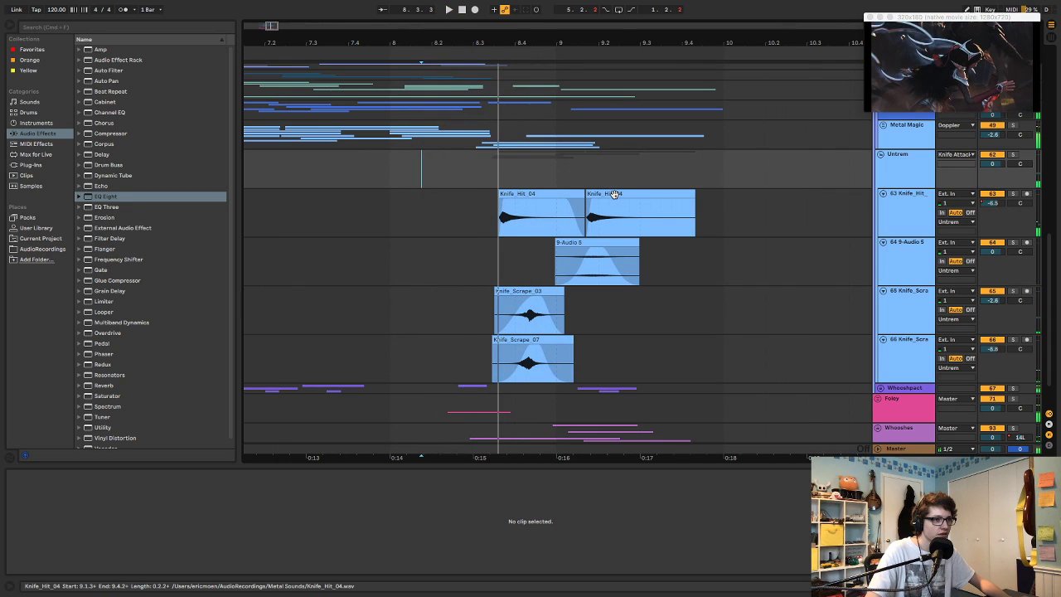
- Nudge the first Knife_Hit_04 clip slightly earlier to about 8.3.3, in line with the Knife_Scrape_03 clip, and replay the mix
left_click_drag(544, 197, 543, 196)
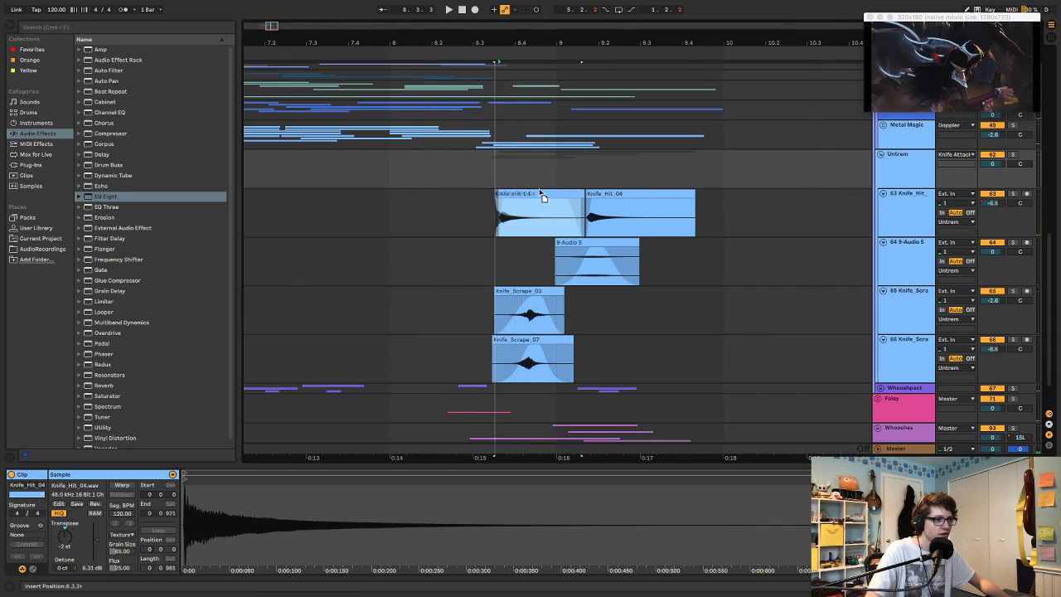
left_click(381, 182)
key("space")
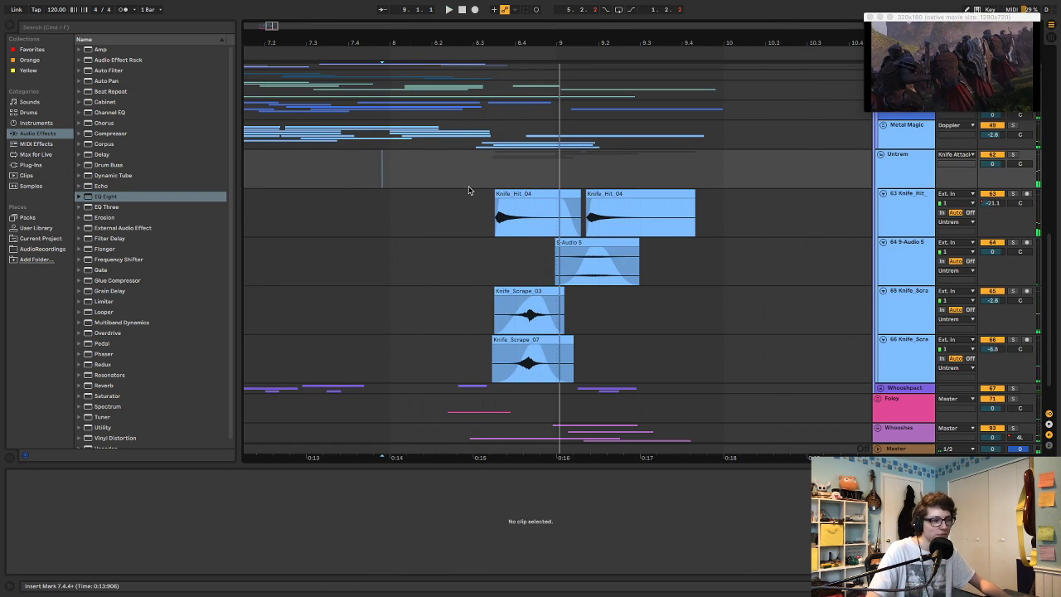
left_click(432, 187)
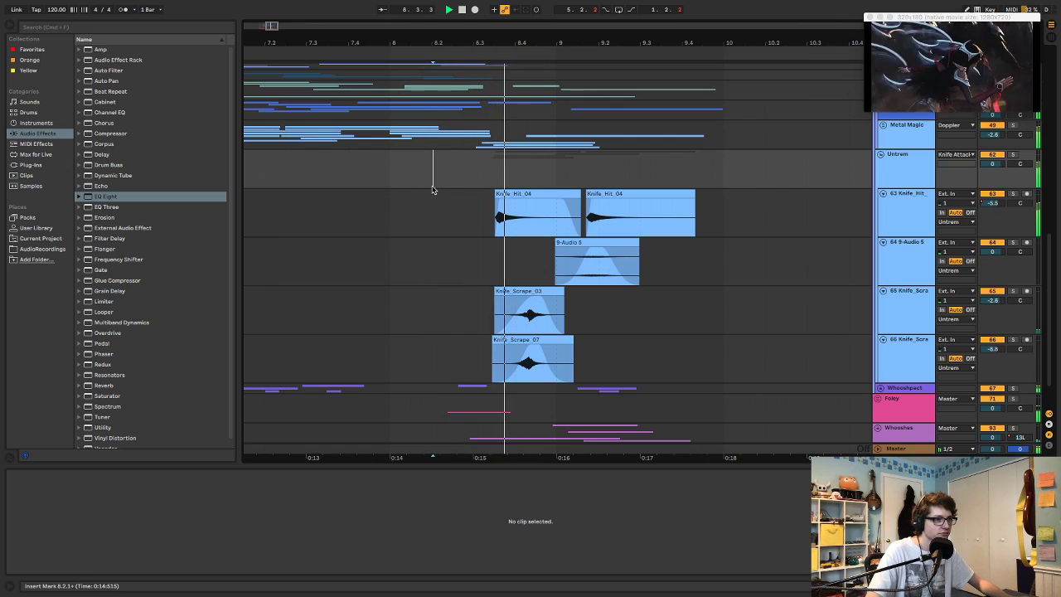
key("space")
- Duplicate the Knife_Scrape_03 track, shift the copied clip to start ahead of the original and close the DevilLocDeluxe window
left_click(901, 324)
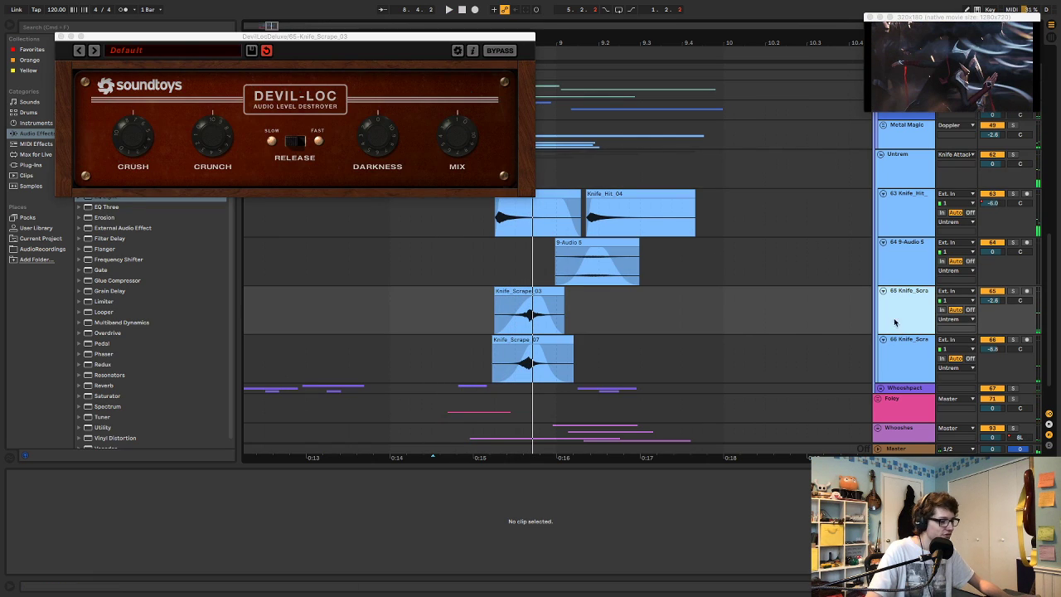
key("super+d")
left_click_drag(533, 342, 501, 334)
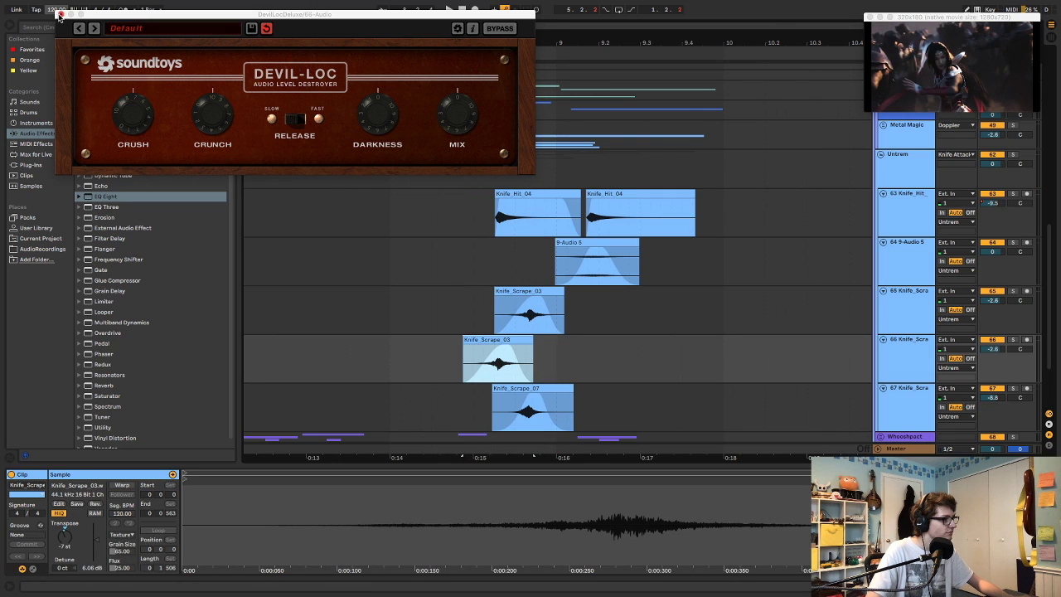
left_click(59, 15)
- Look through the Household Sounds recordings in the AudioRecordings library for another layer, and dismiss the folder-adding dialog
left_click(37, 249)
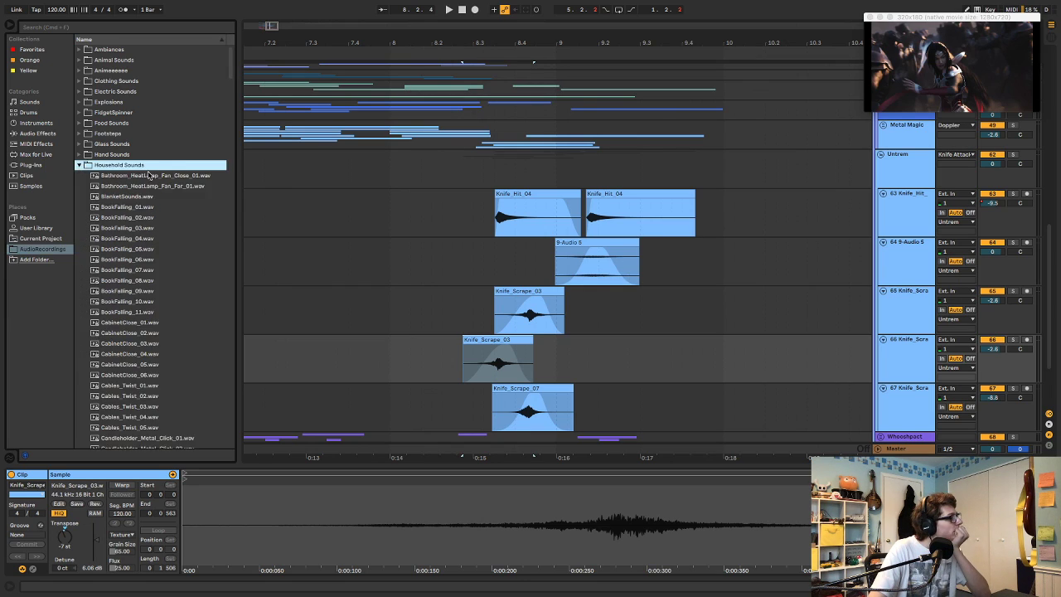
scroll(206, 197, "down", 10)
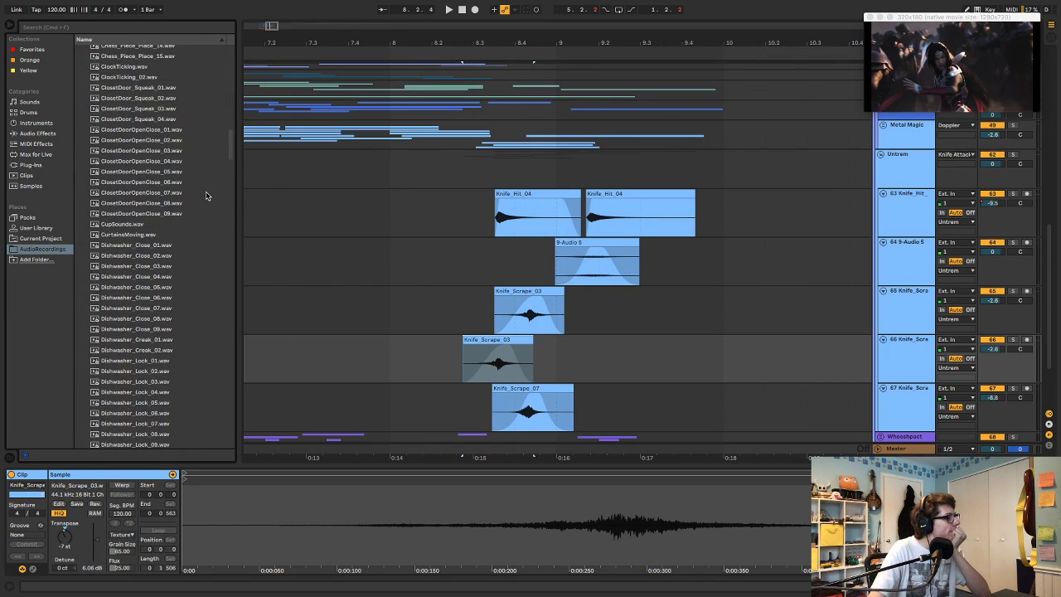
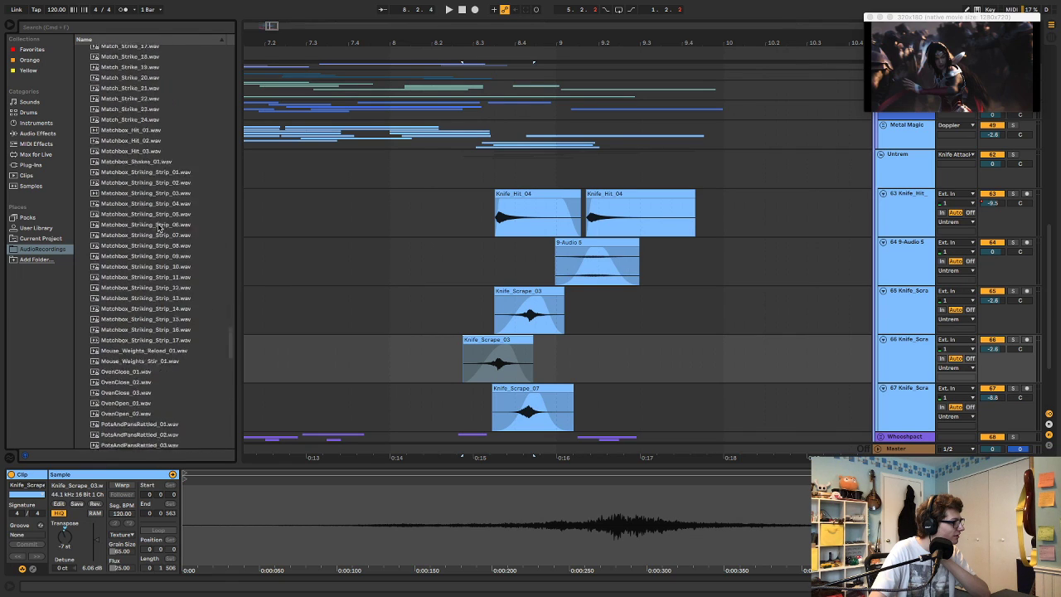
scroll(160, 226, "up", 5)
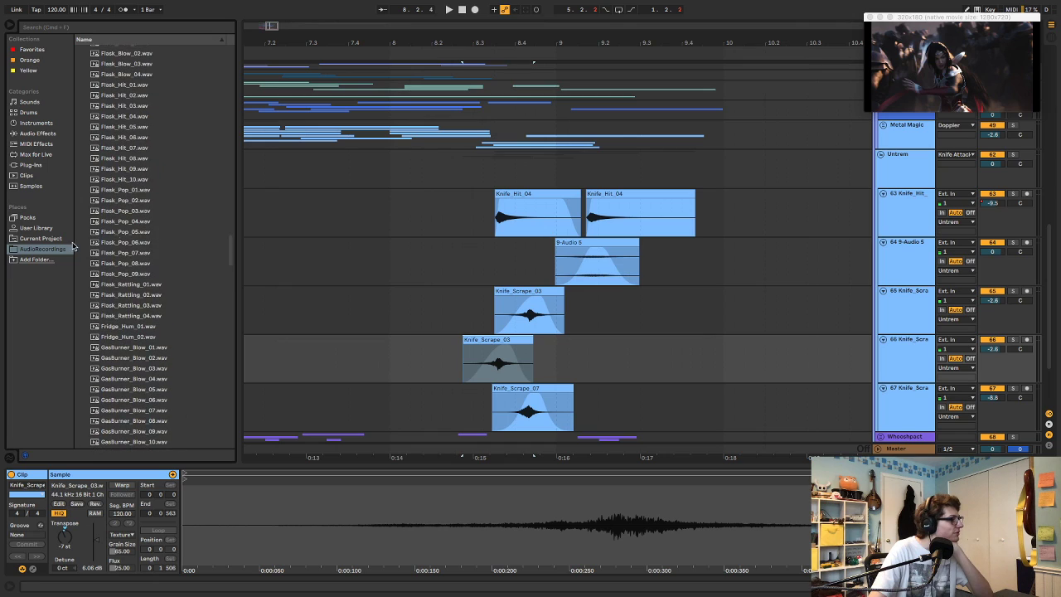
left_click(34, 258)
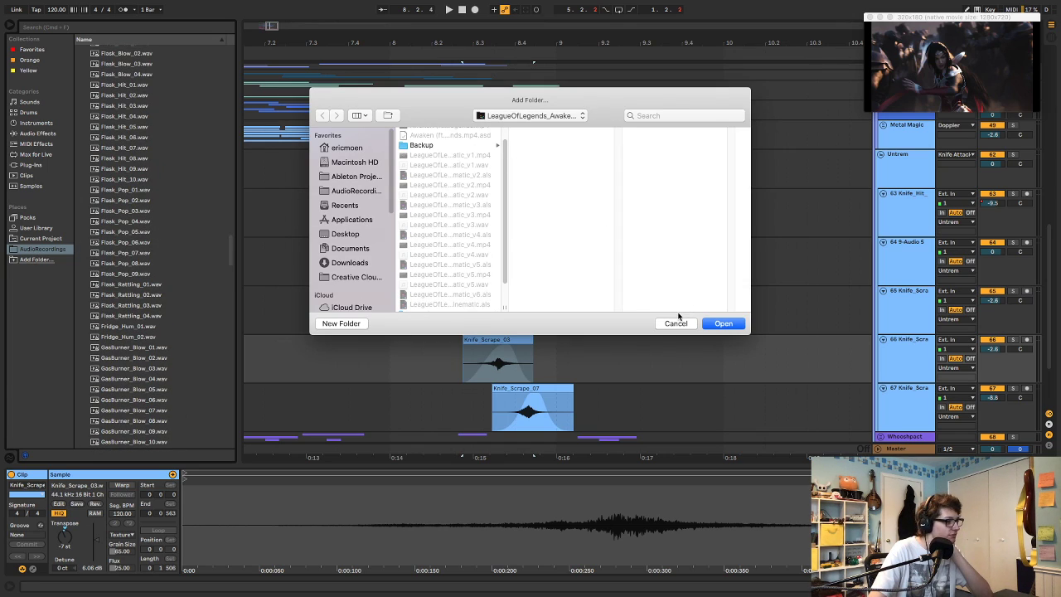
left_click(677, 323)
left_click(25, 249)
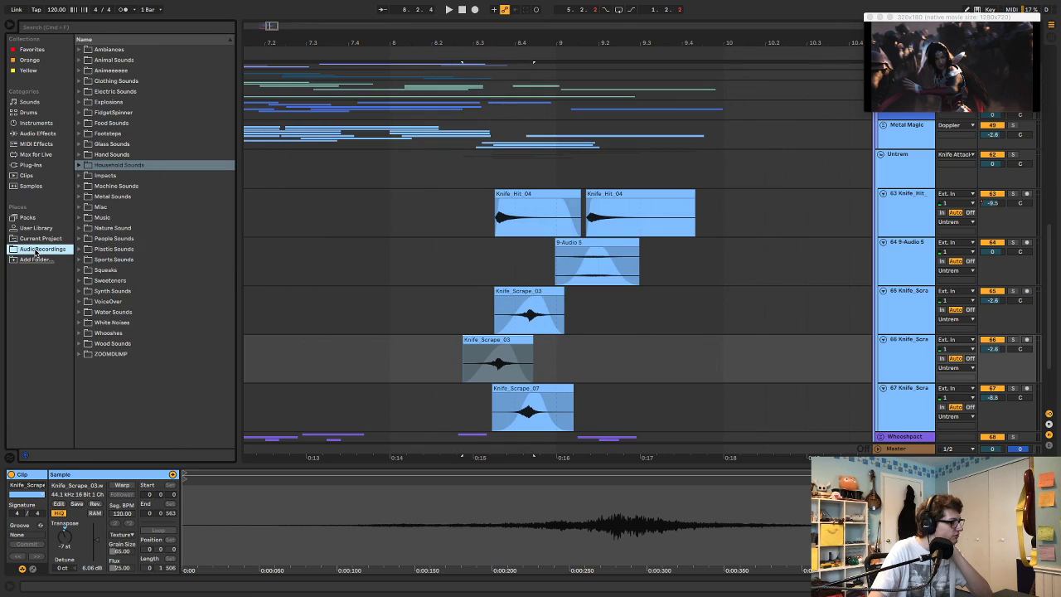
- Open the Metal Sounds recordings and audition the Knife_Scrape samples up to Knife_Scrape_09
left_click(83, 186)
scroll(130, 281, "down", 10)
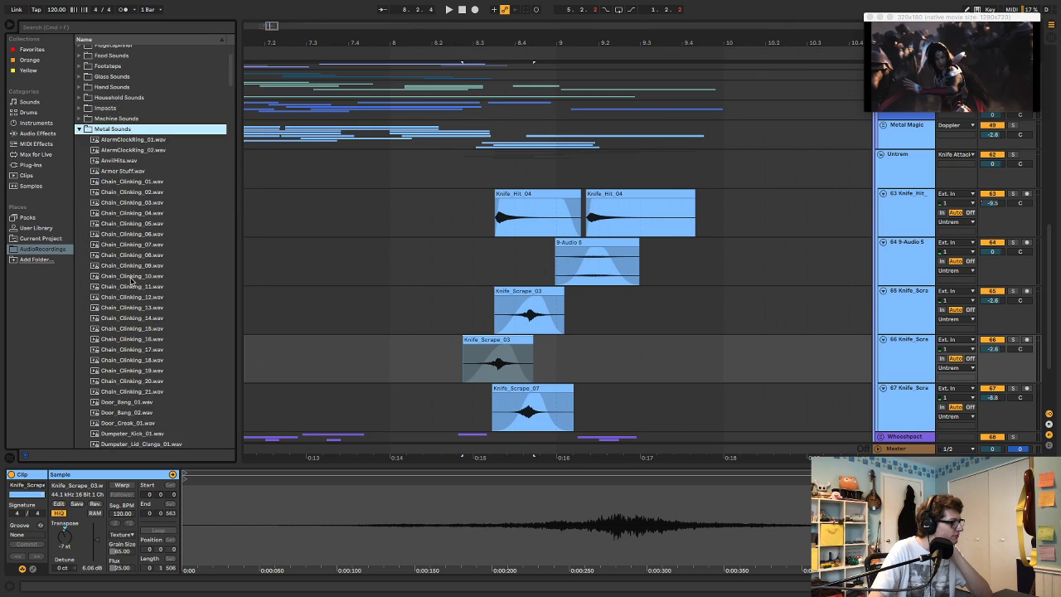
scroll(130, 281, "down", 15)
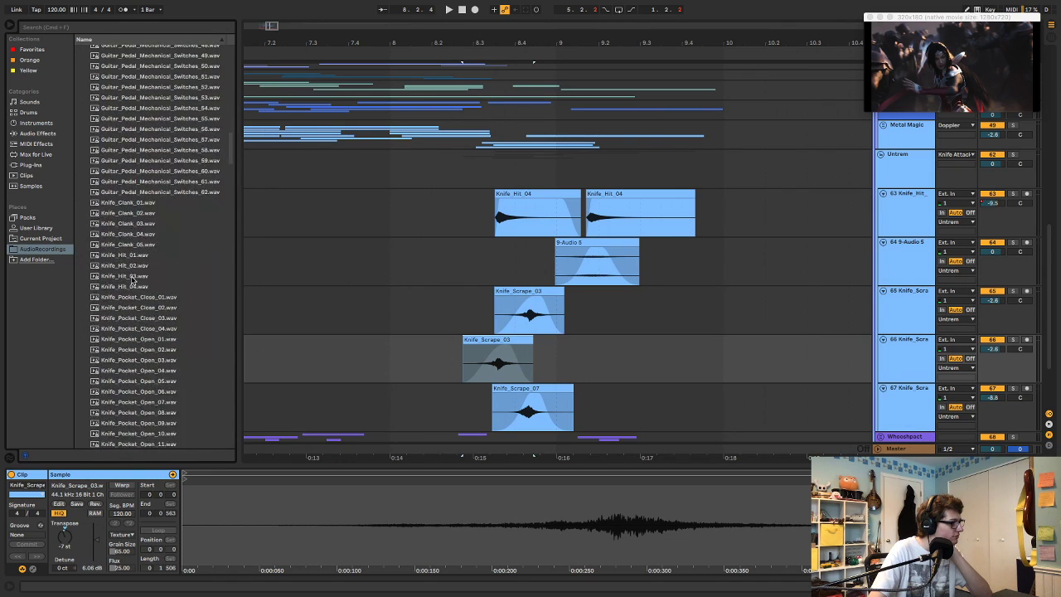
left_click(148, 285)
left_click(147, 319)
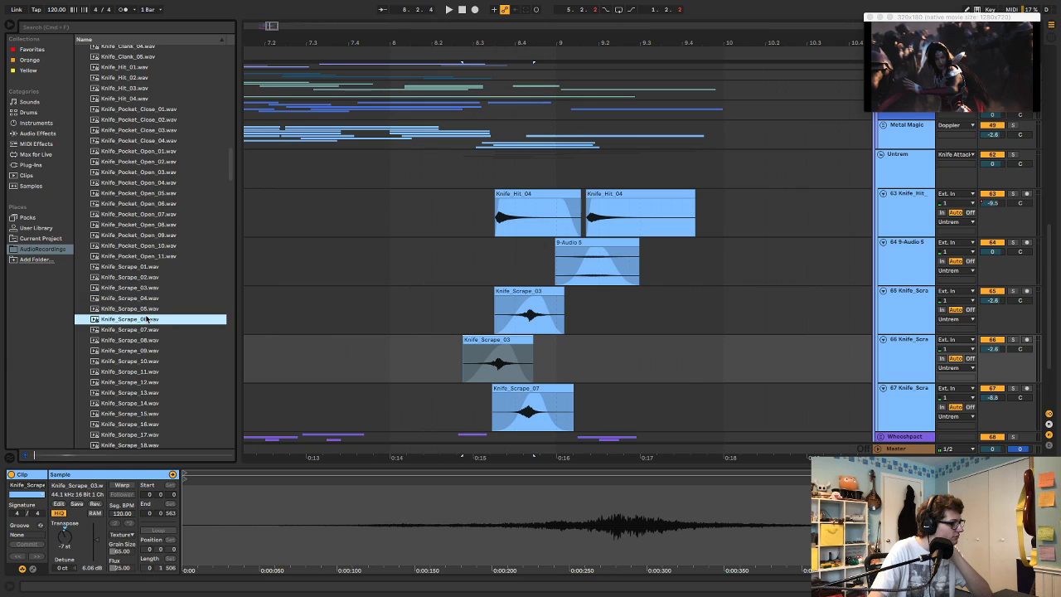
left_click(141, 276)
left_click(141, 287)
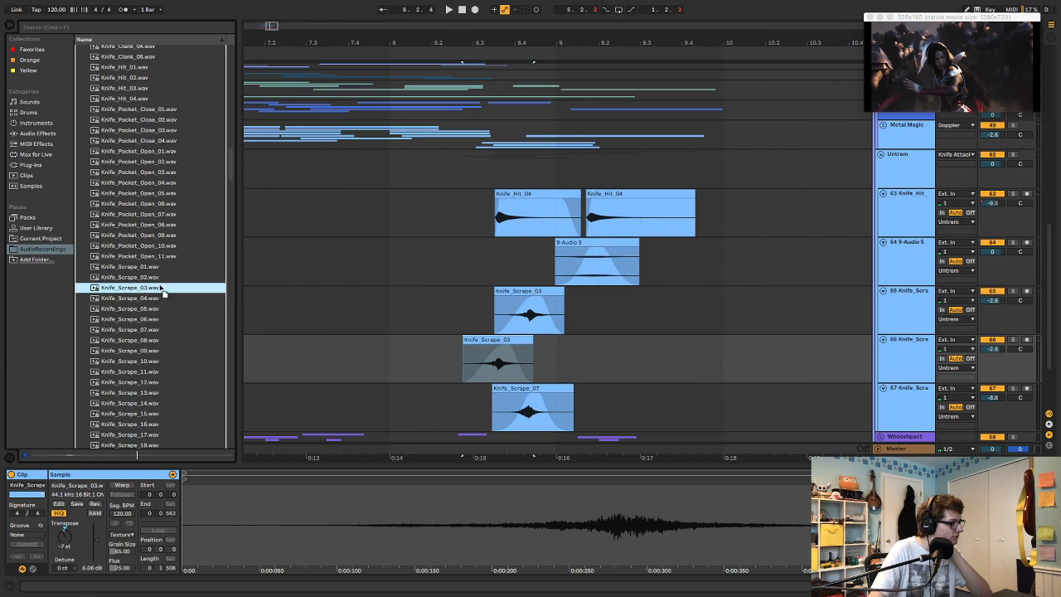
left_click(150, 299)
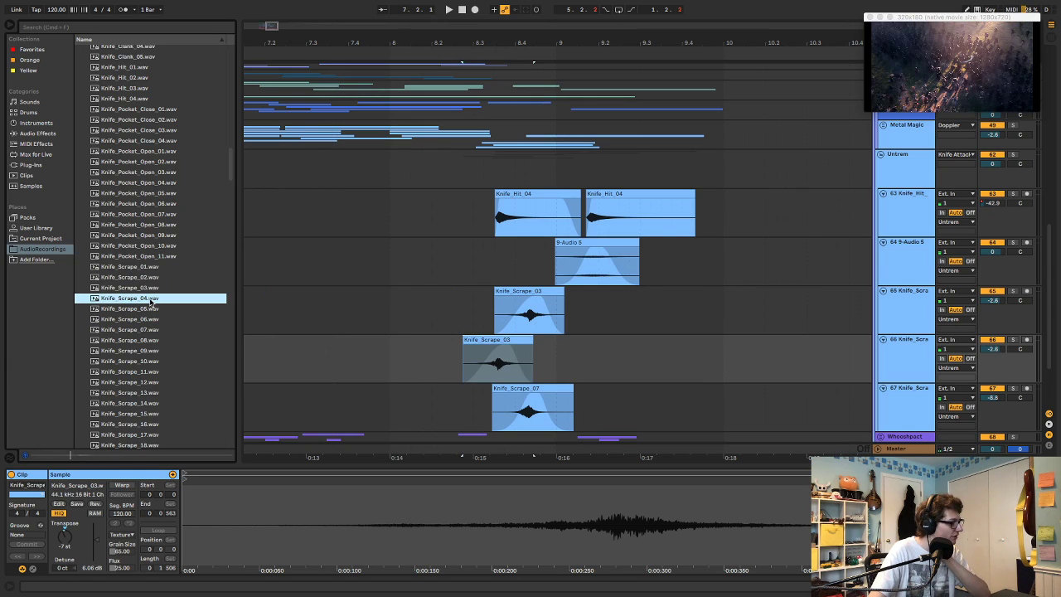
left_click(150, 309)
left_click(149, 319)
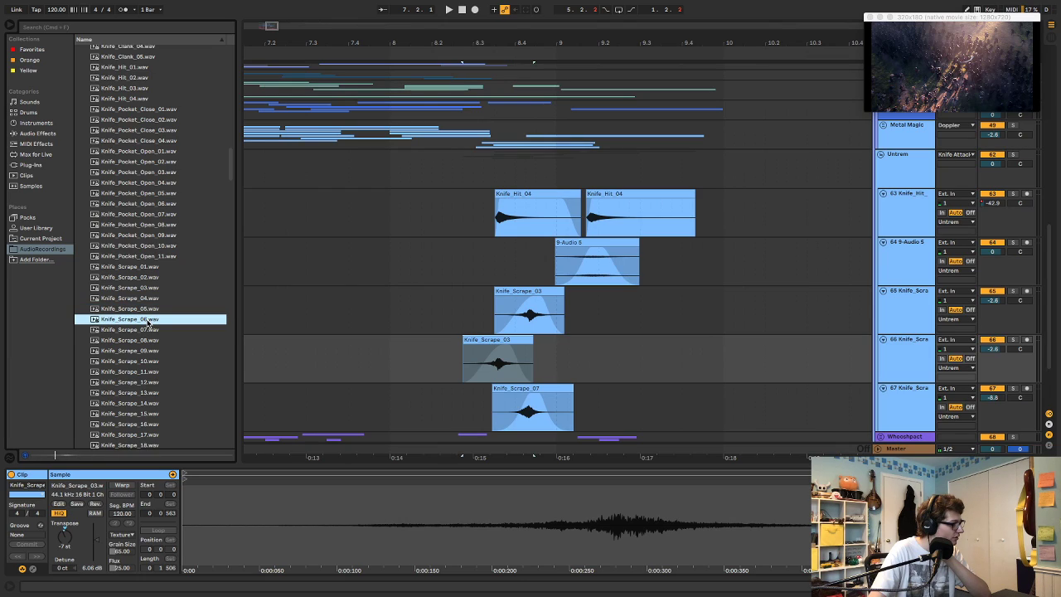
left_click(144, 332)
left_click(146, 352)
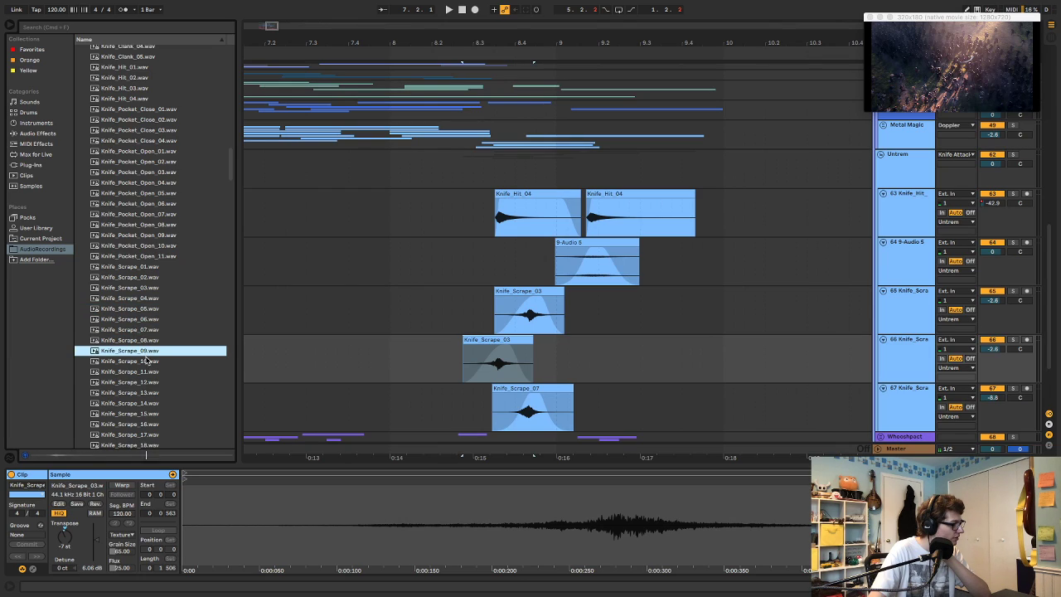
- Audition the Knife_Scrape samples from Knife_Scrape_10 to Knife_Scrape_23
left_click(147, 360)
left_click(143, 371)
left_click(140, 383)
left_click(142, 396)
left_click(142, 386)
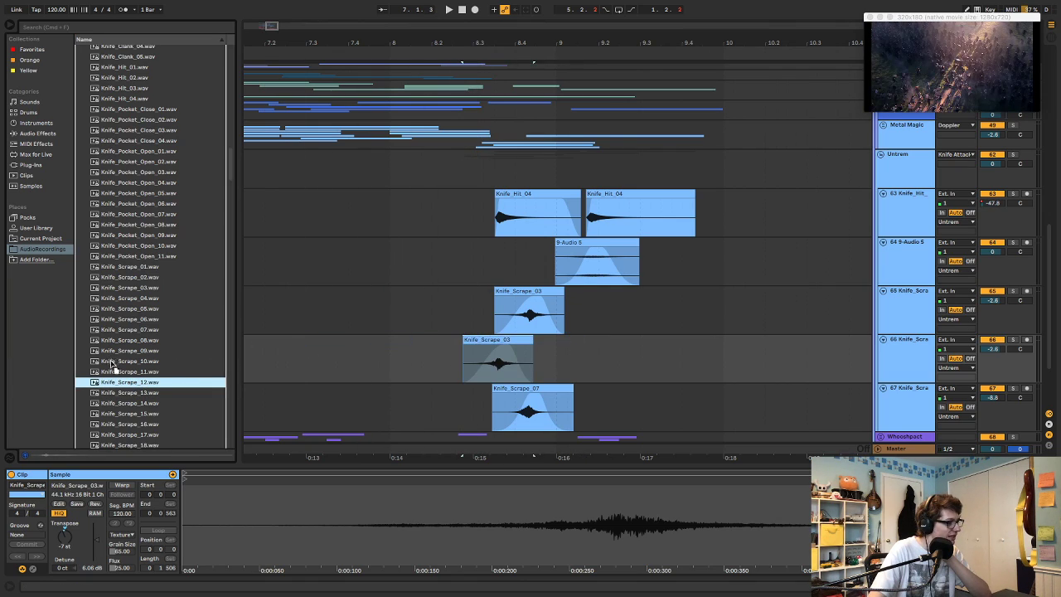
left_click(124, 413)
scroll(125, 398, "down", 3)
left_click(123, 378)
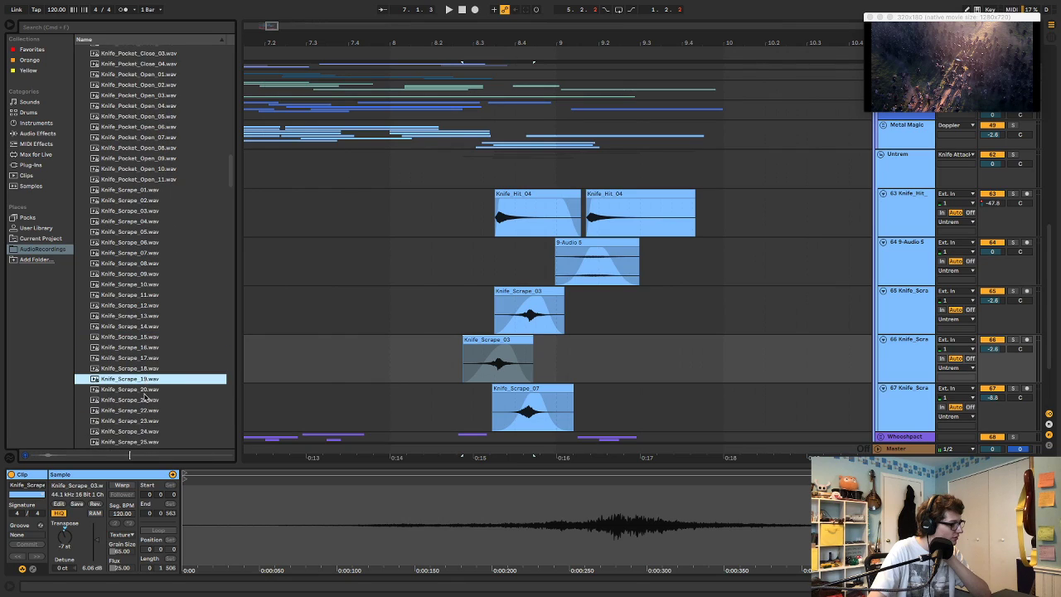
left_click(144, 400)
left_click(144, 411)
key("Down")
key("Down")
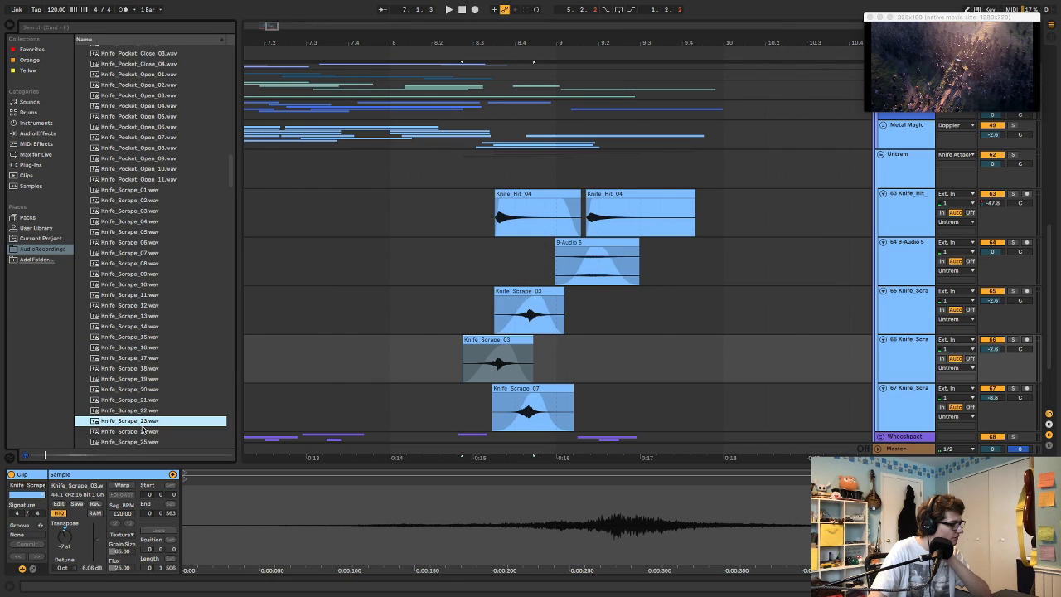
left_click(141, 423)
- Replace the duplicated Knife_Scrape_03 clip on track 66 with Knife_Scrape_23 starting at about 8.3.2, and replay from 8.2.1
left_click_drag(126, 421, 493, 377)
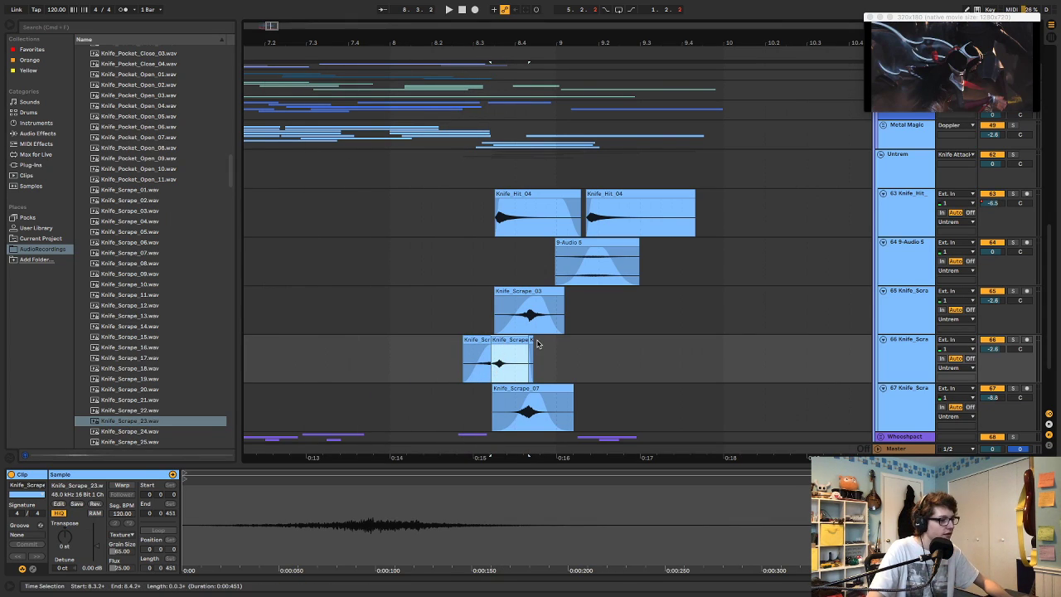
left_click(531, 344)
key("Delete")
left_click(481, 341)
key("Delete")
left_click_drag(506, 340, 500, 347)
left_click(438, 367)
key("space")
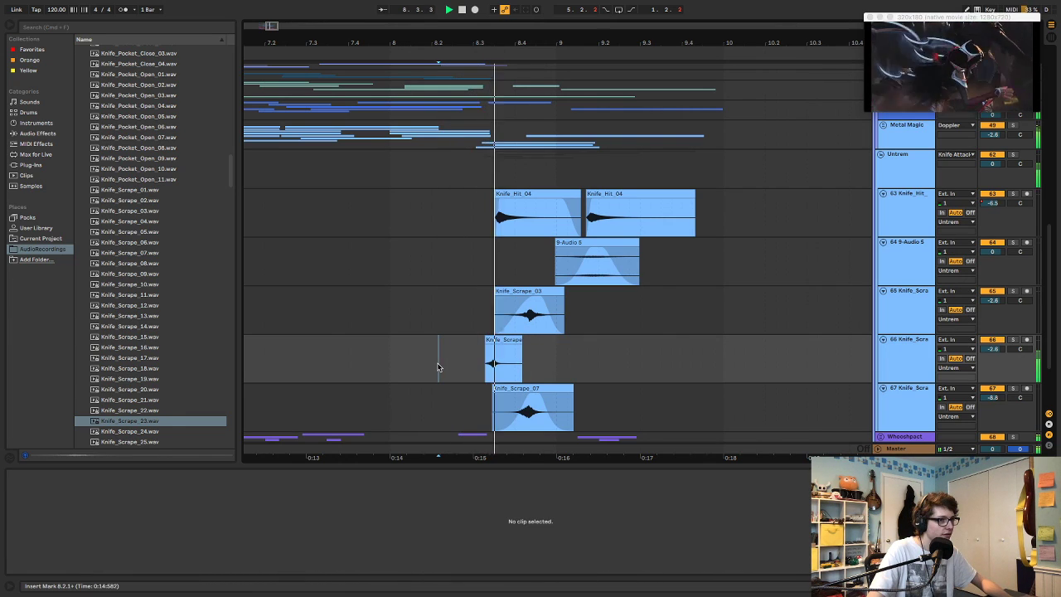
key("space")
- Solo track 66, transpose the Knife_Scrape_23 clip to -4 st, shift it slightly earlier and give it a long fade-out
left_click(494, 341)
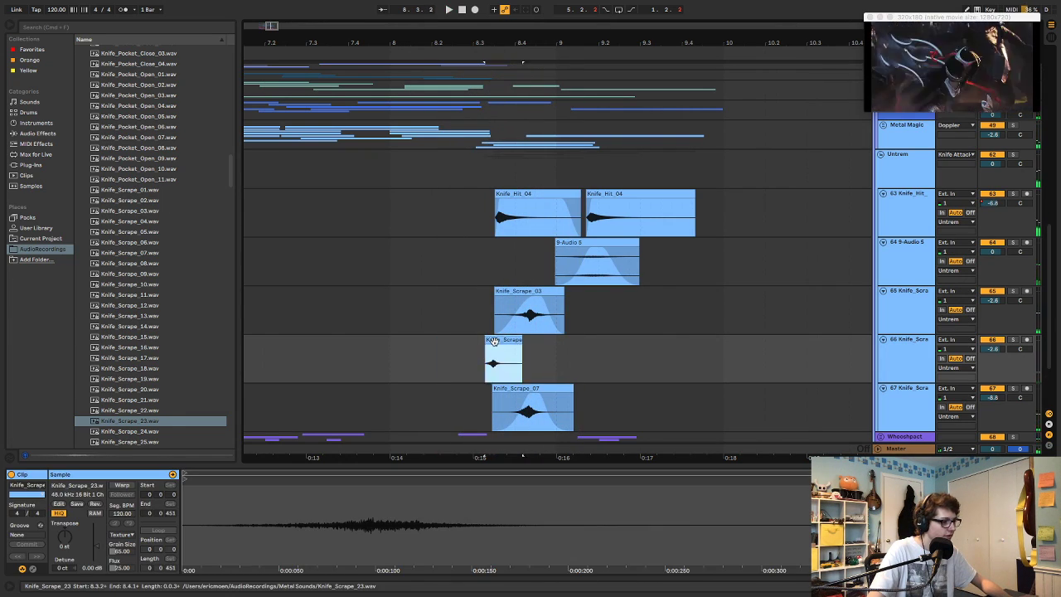
key("s")
key("space")
key("space")
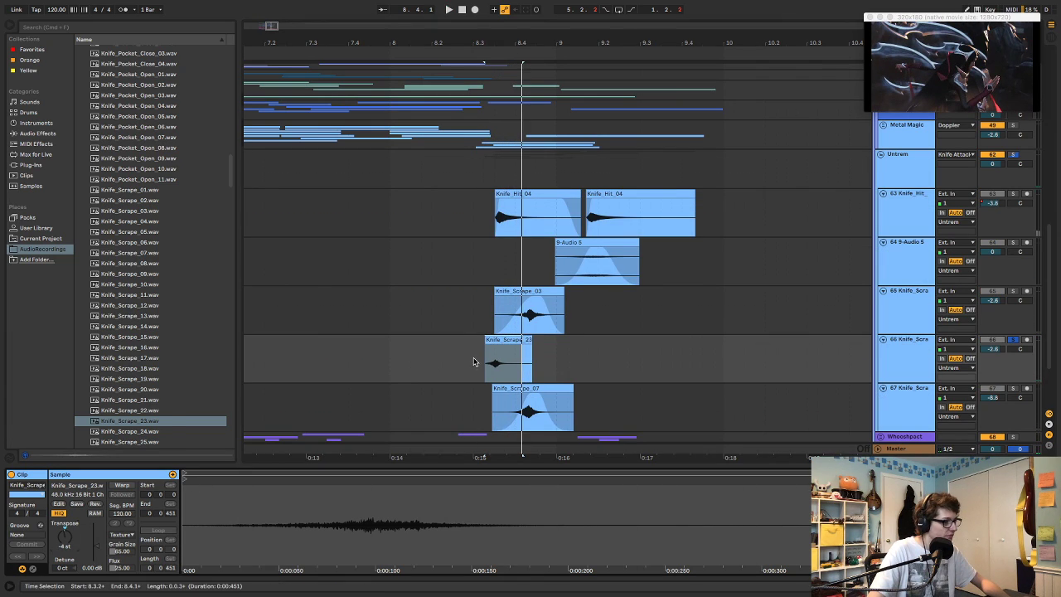
left_click(474, 358)
left_click_drag(507, 340, 506, 361)
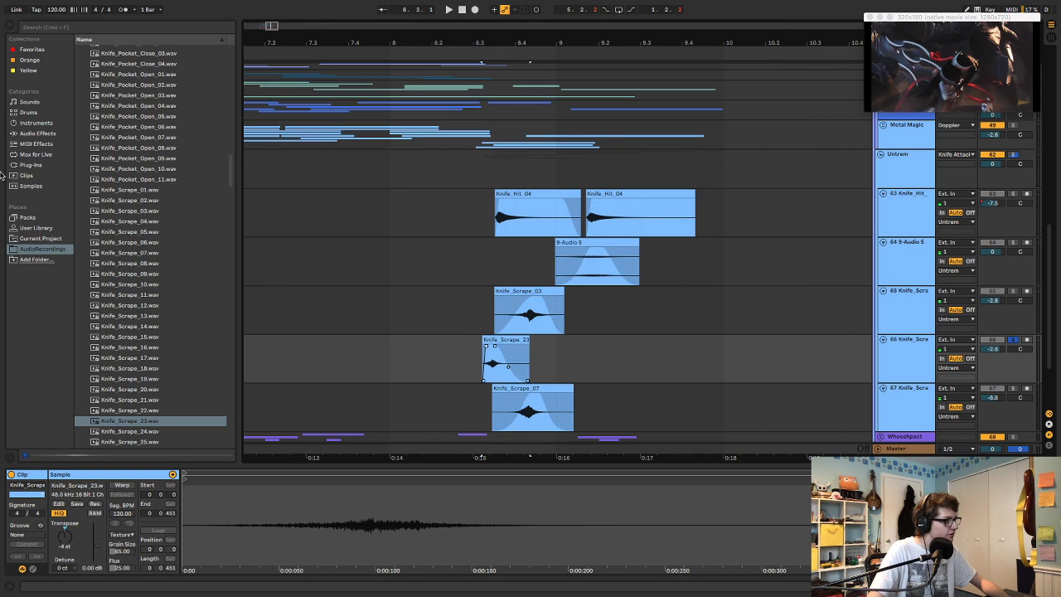
- Cut about 4.8 dB at 1.38 kHz in track 66's EQ Eight while replaying the soloed scrape
double_click(896, 358)
key("space")
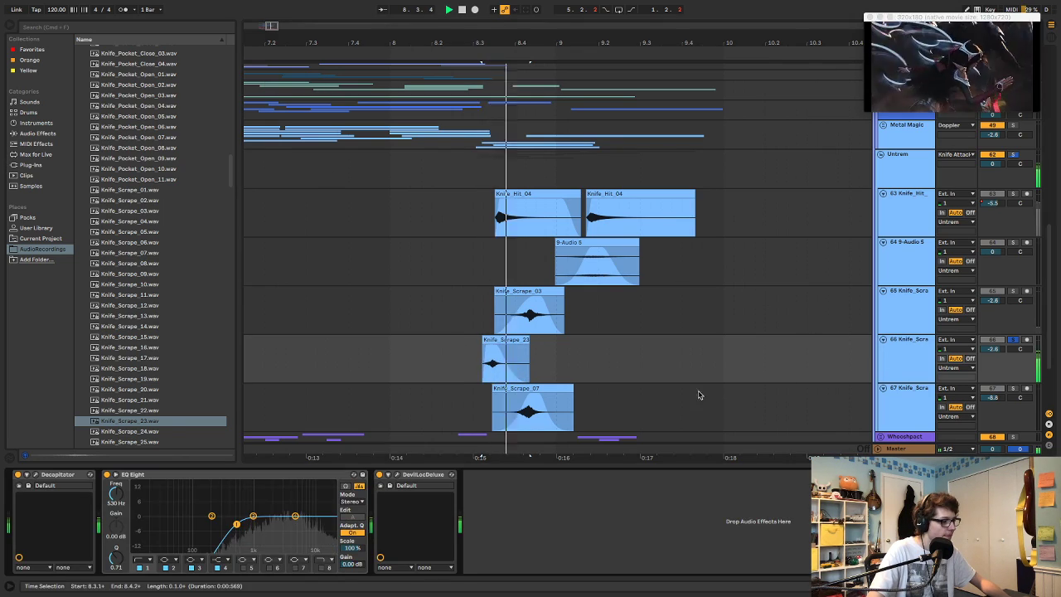
key("space")
key("space")
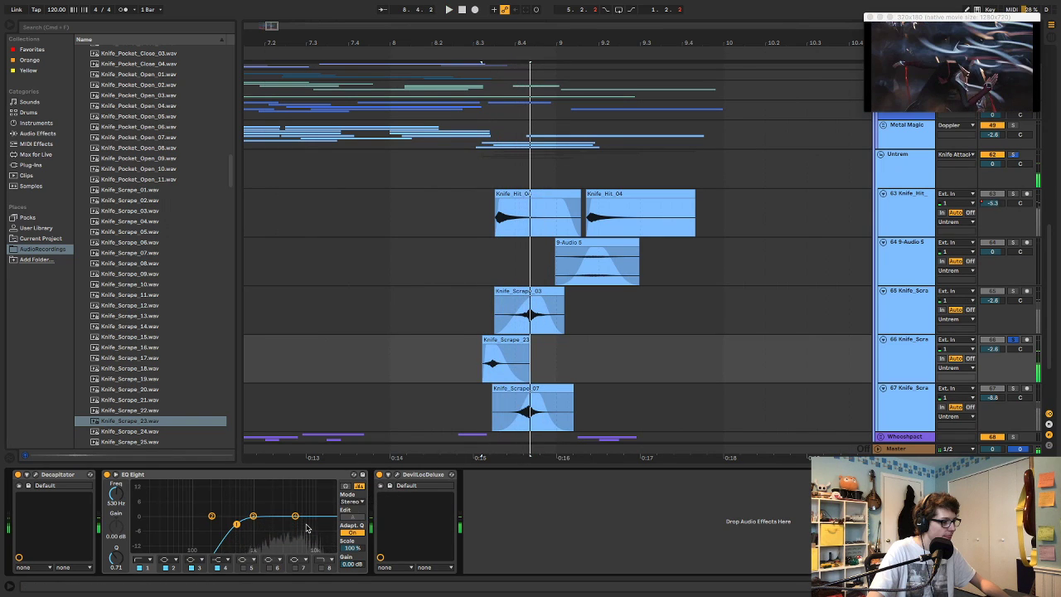
key("space")
left_click_drag(295, 513, 261, 526)
key("space")
key("space")
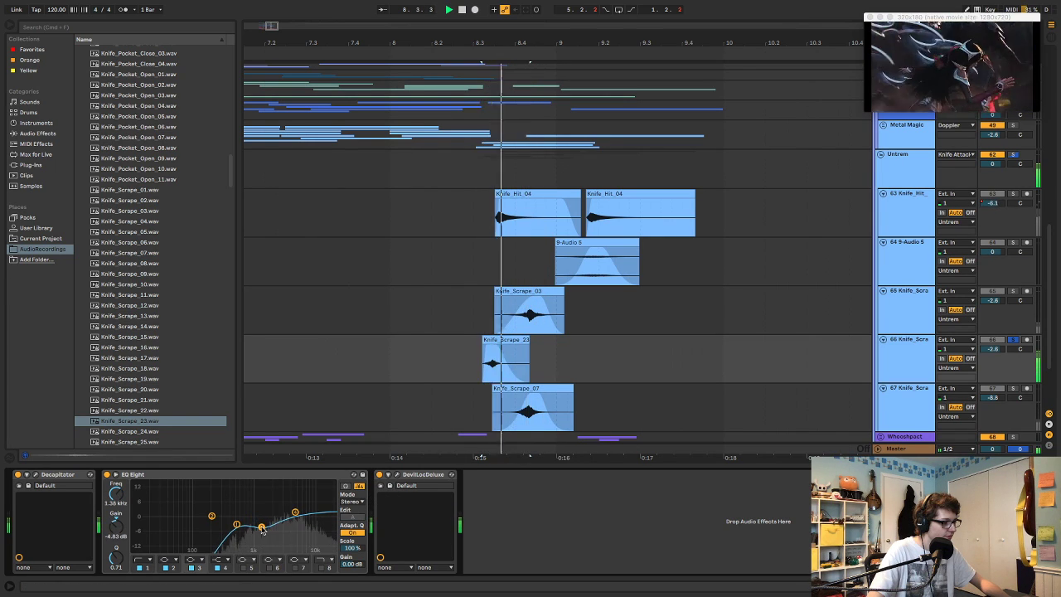
key("space")
- Unsolo the scrape track and replay the Knife Attacks mix from 8.1.1 and 8.2.1
left_click(385, 261)
left_click(396, 168)
key("space")
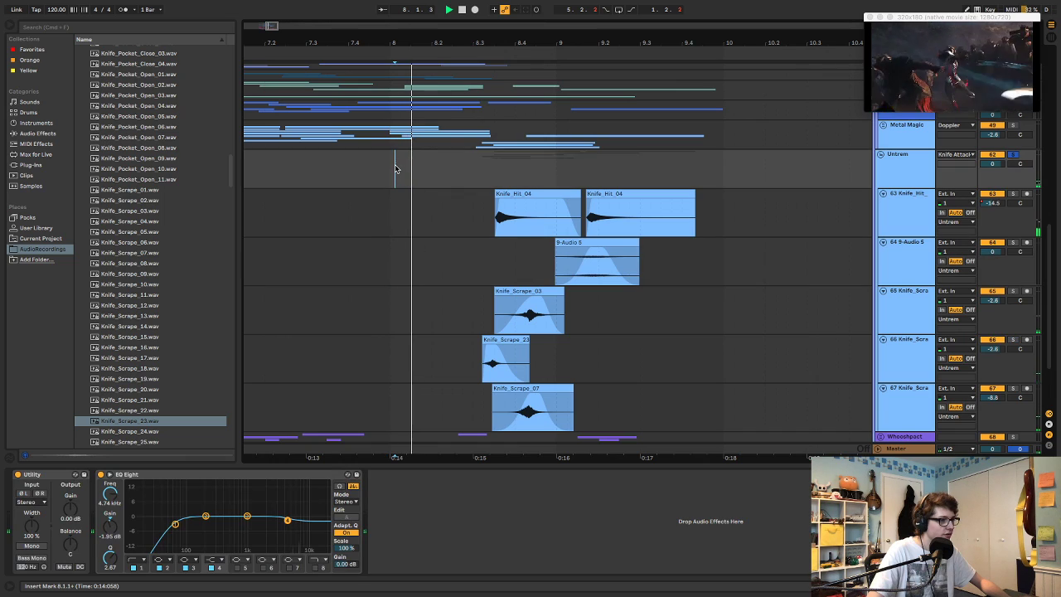
left_click(500, 348)
key("space")
left_click(438, 232)
key("space")
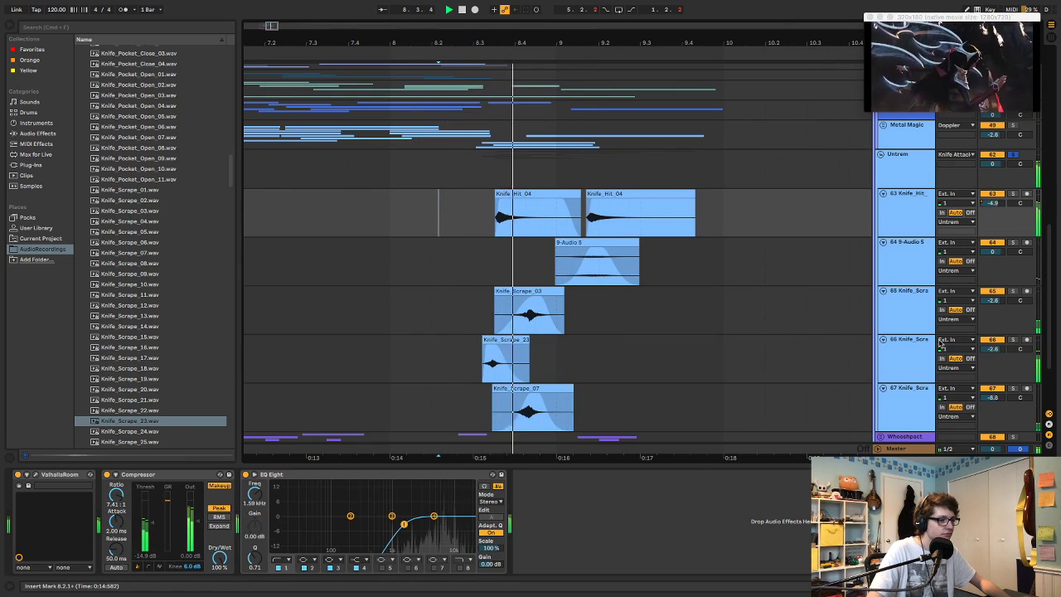
- Move the Knife_Scrape_23 track directly below the Knife_Hit_04 track, nudge its clip slightly later and replay from 8.1.3
left_click_drag(891, 365, 904, 250)
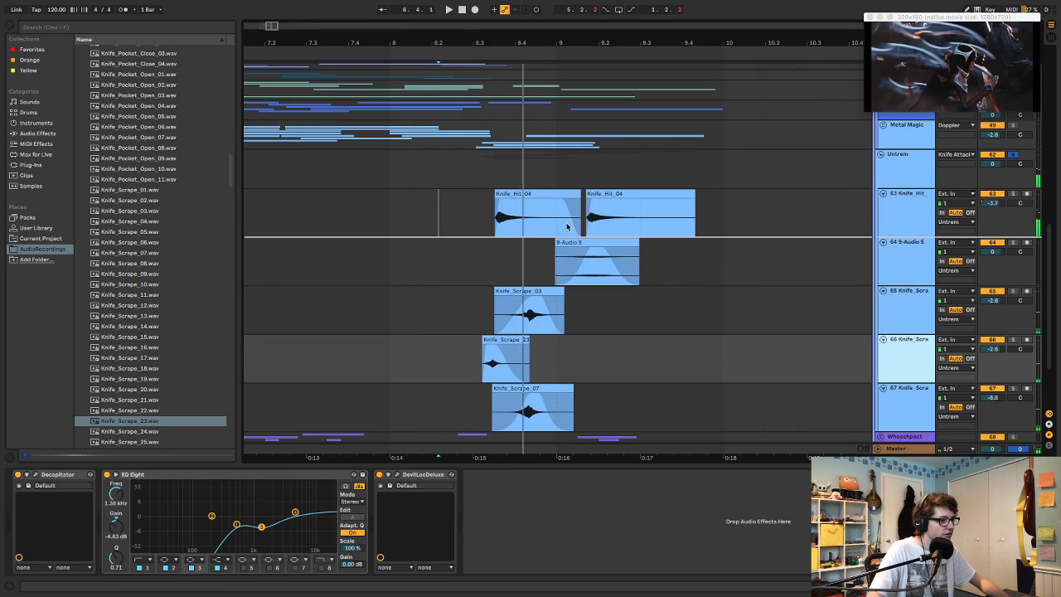
left_click_drag(568, 226, 564, 232)
left_click(415, 174)
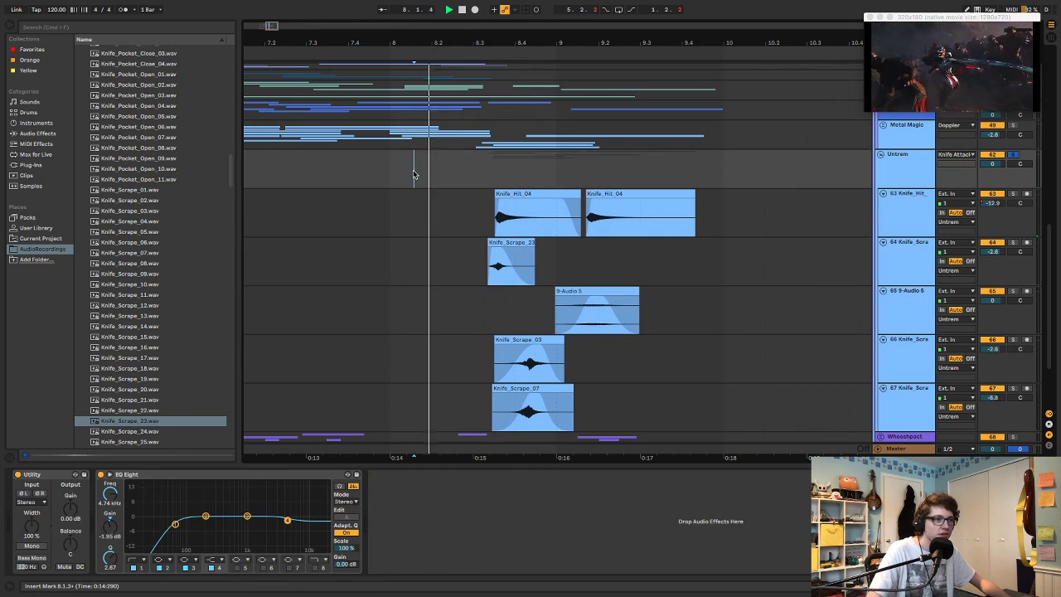
key("space")
key("space")
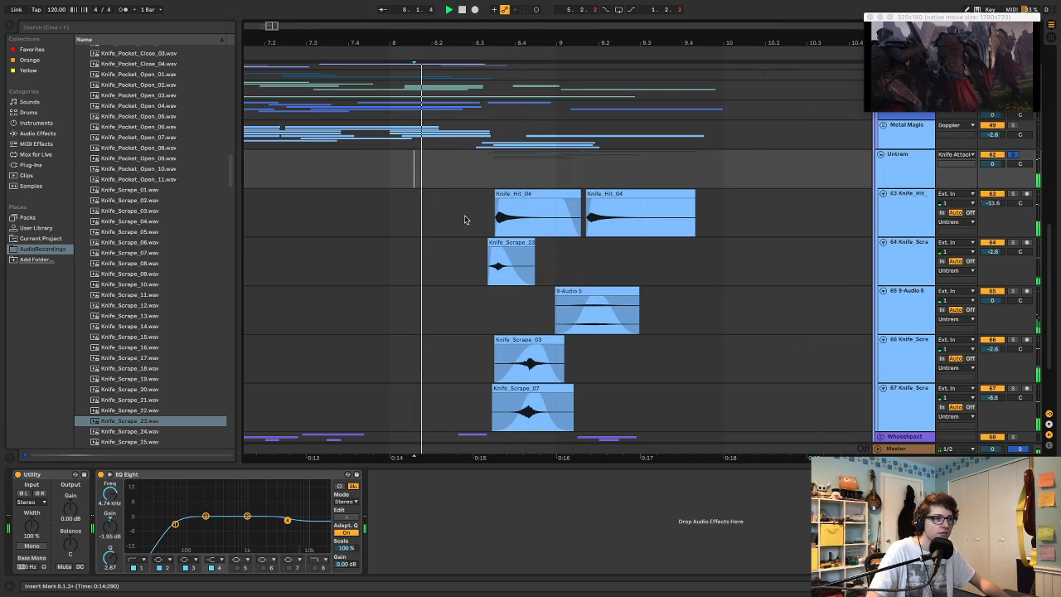
key("space")
- Delete the Knife_Scrape_23 clip and audition replacement Knife_Scrape samples through Knife_Scrape_31
left_click(518, 242)
key("Delete")
left_click(133, 296)
left_click(137, 358)
scroll(137, 358, "down", 5)
left_click(150, 344)
left_click(151, 375)
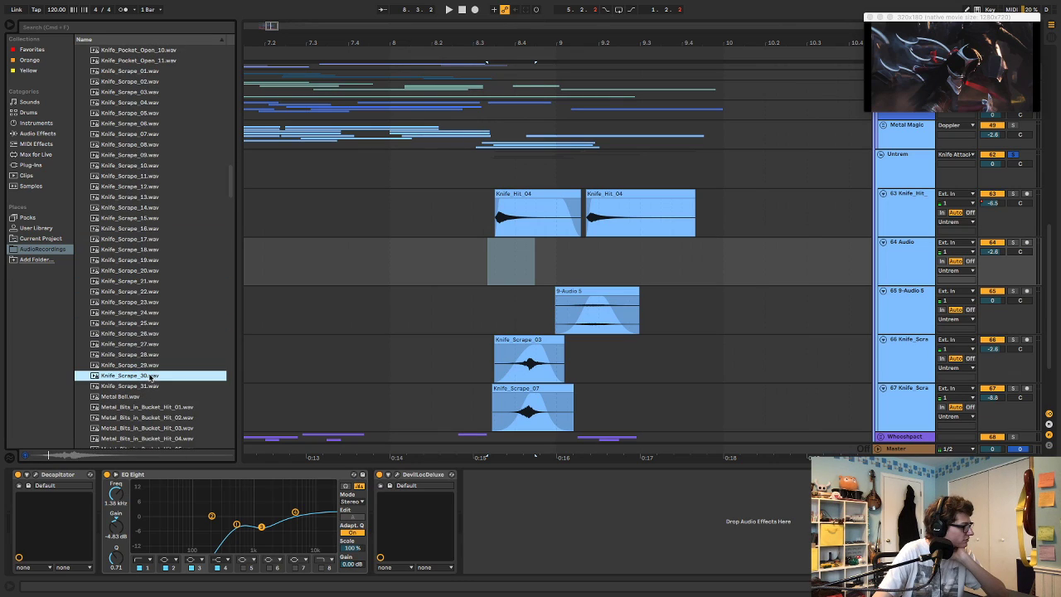
left_click(141, 386)
- Try Knife_Scrape_30 at about 8.3.2 on track 64, transposed to -11 st and soloed, and delete the clip
left_click_drag(130, 377, 491, 245)
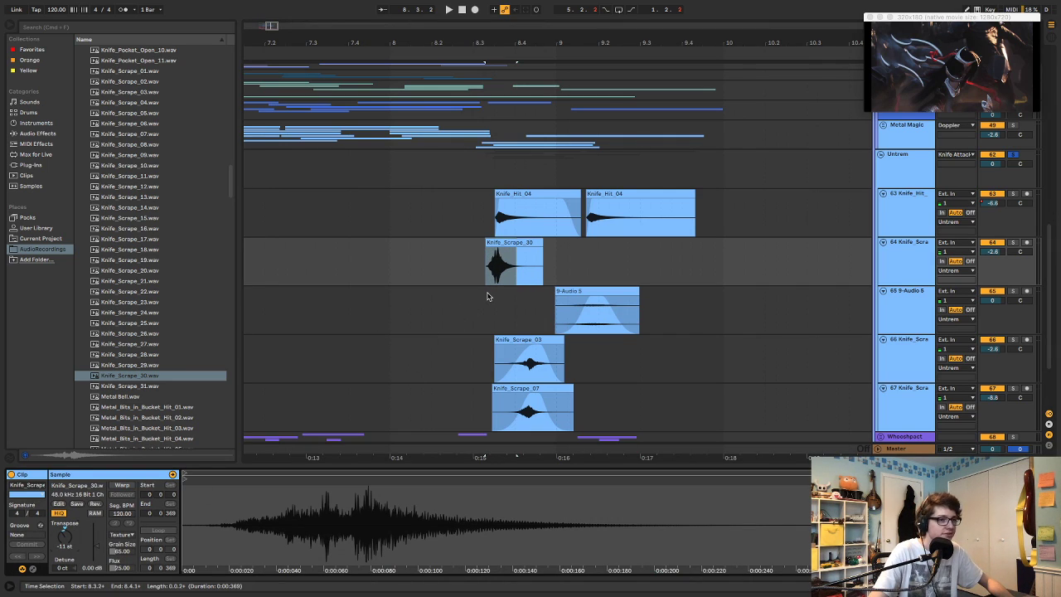
key("s")
key("space")
key("space")
key("space")
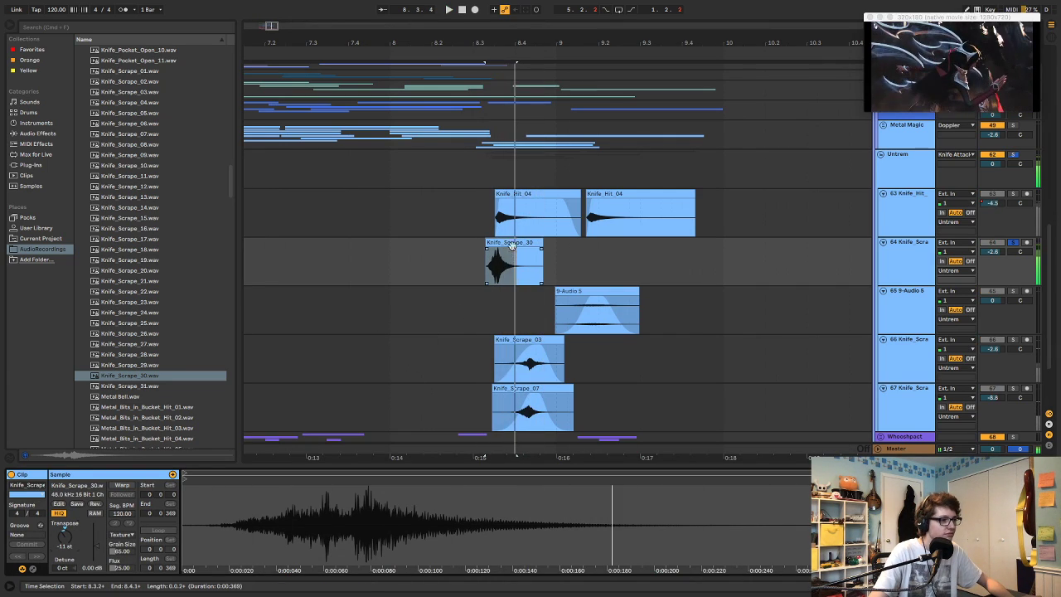
key("space")
left_click(513, 241)
key("Delete")
- Place Knife_Scrape_02 on track 64 at about 8.2.2 and play it back against the picture
scroll(138, 216, "up", 5)
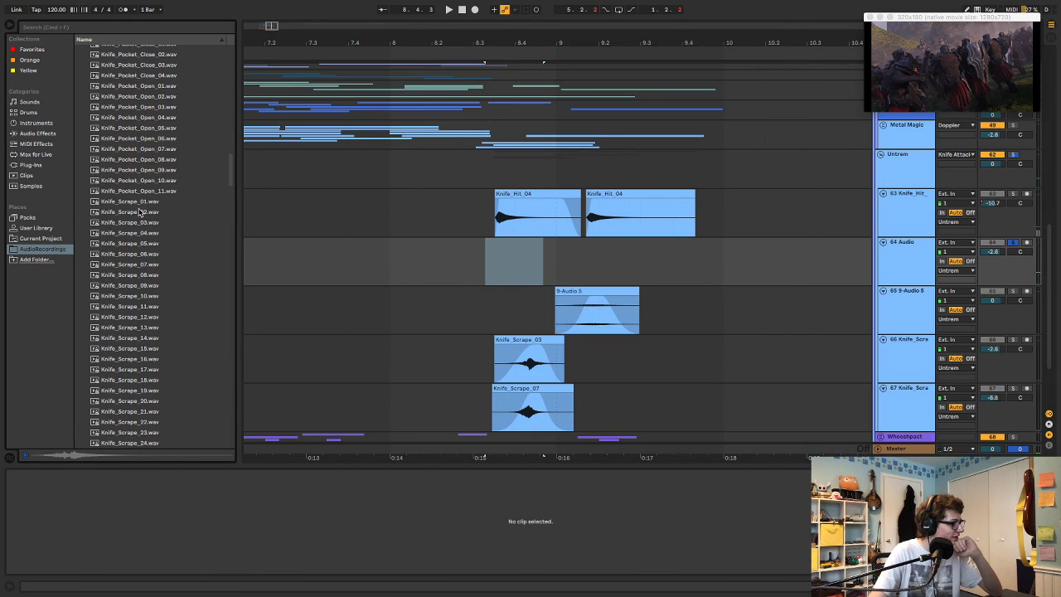
left_click(139, 211)
left_click_drag(182, 225, 445, 264)
key("space")
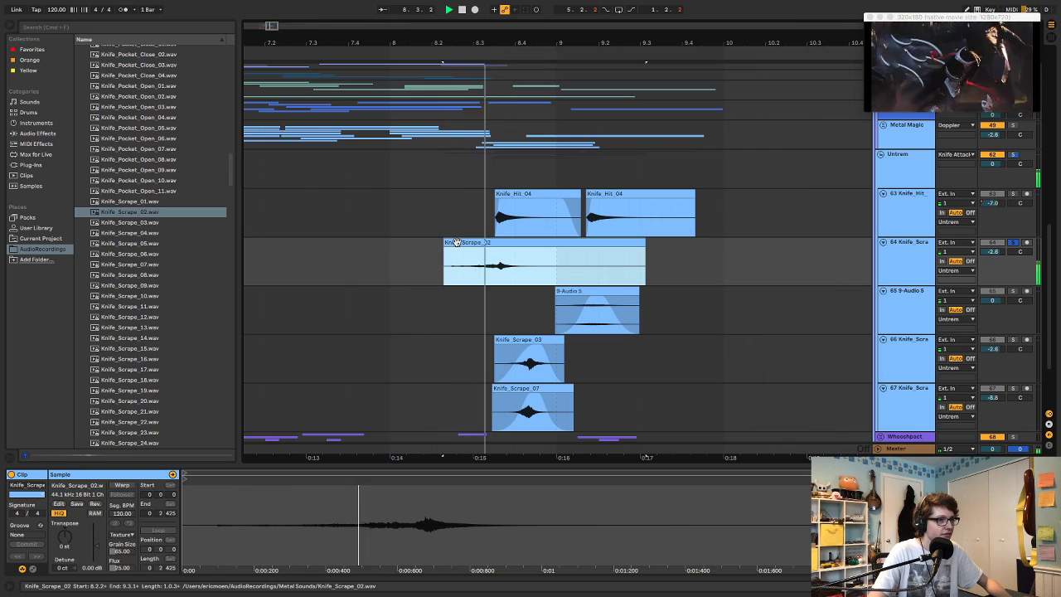
key("s")
key("space")
key("space")
- Replay the Knife_Scrape_02 clip soloed, trim its start to about 8.2.4 and add a fade-in
key("s")
key("space")
key("space")
key("space")
left_click_drag(444, 242, 517, 258)
key("space")
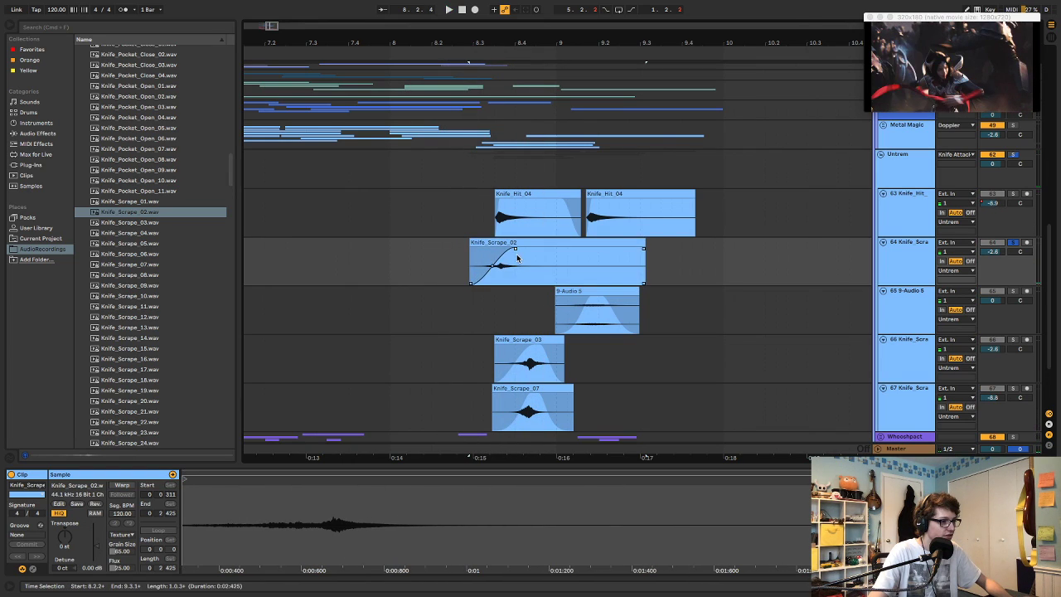
- Trim the end of the Knife_Scrape_02 clip to about 8.3.4 with a fade-out and replay it soloed from about 8.1.2
left_click_drag(646, 246, 496, 242)
left_click(407, 251)
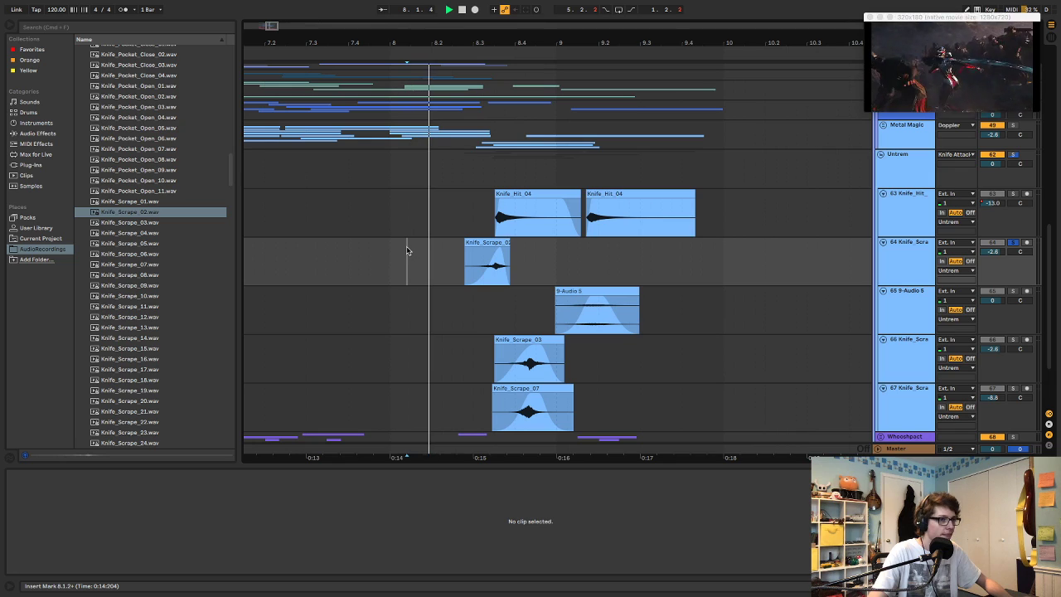
key("space")
key("space")
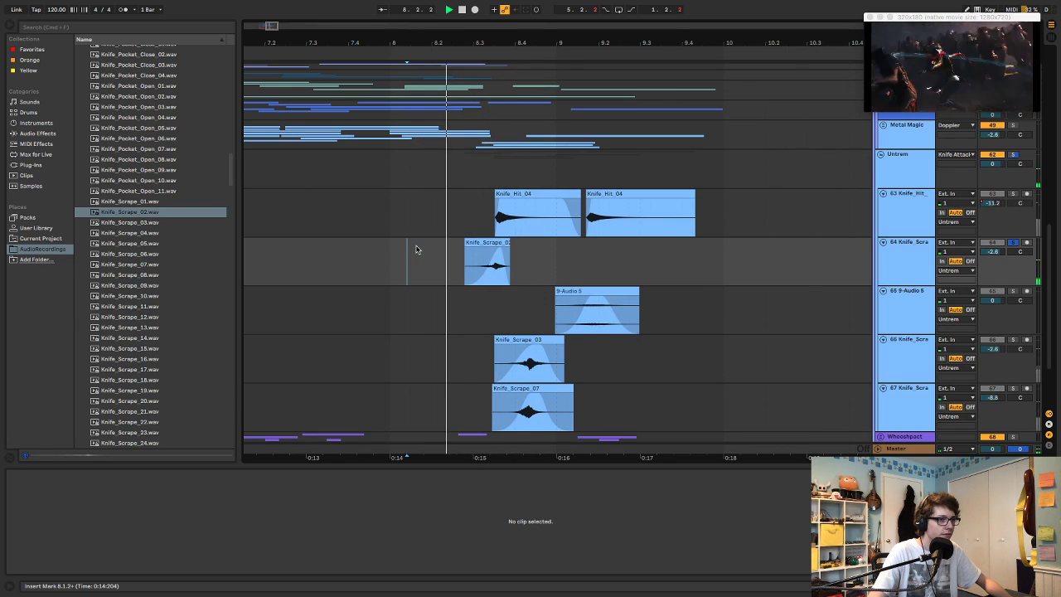
- Steepen the fade-in curve of the Knife_Scrape_02 clip and replay it soloed against the picture
left_click(485, 273)
key("space")
key("space")
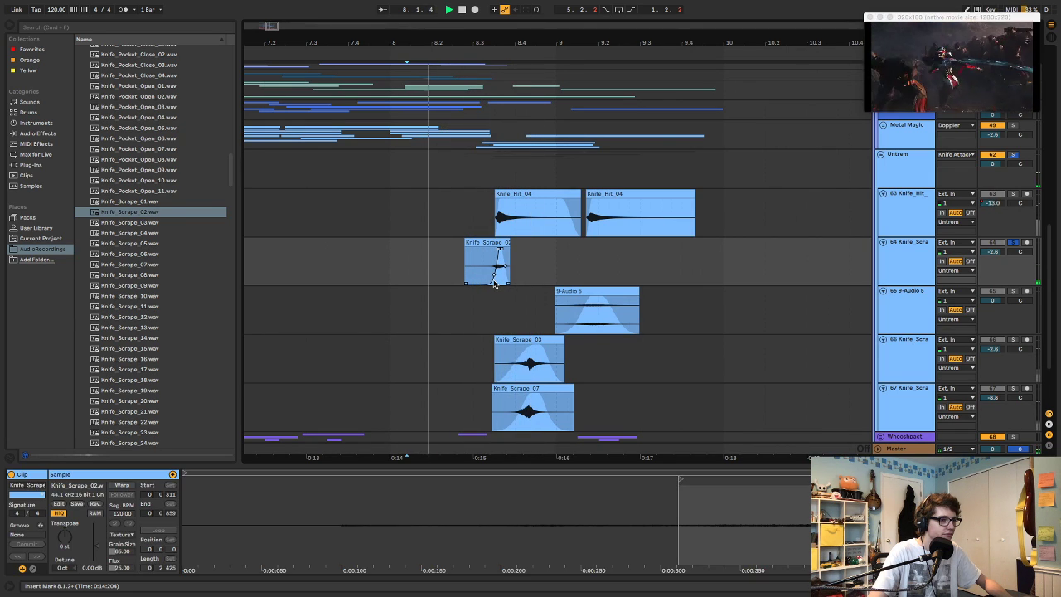
key("space")
key("space")
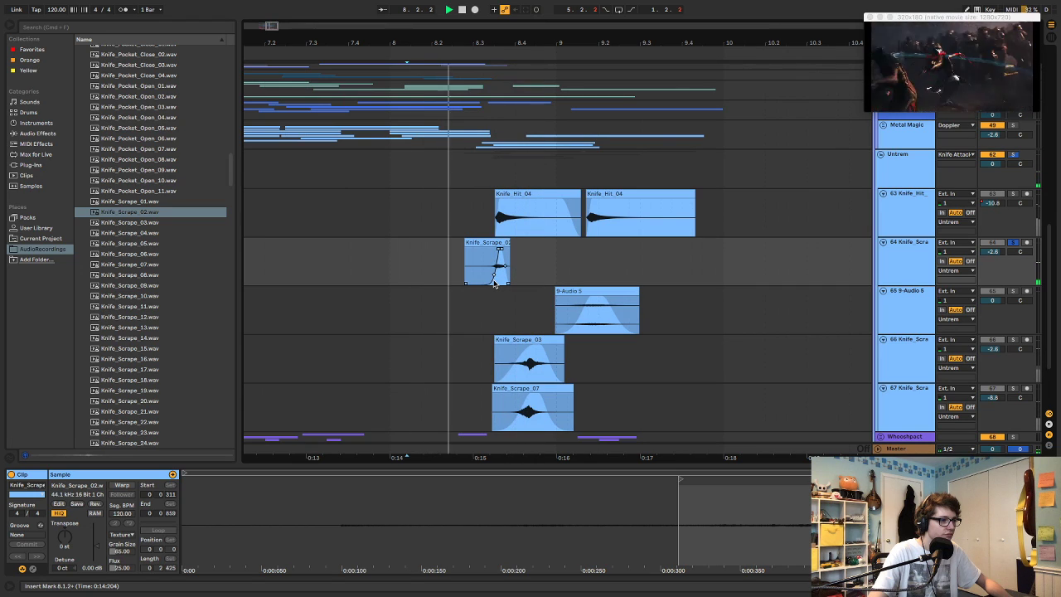
key("space")
- Unsolo track 64 and play Knife_Scrape_02 together with the other knife layers from about 8.2.3
key("s")
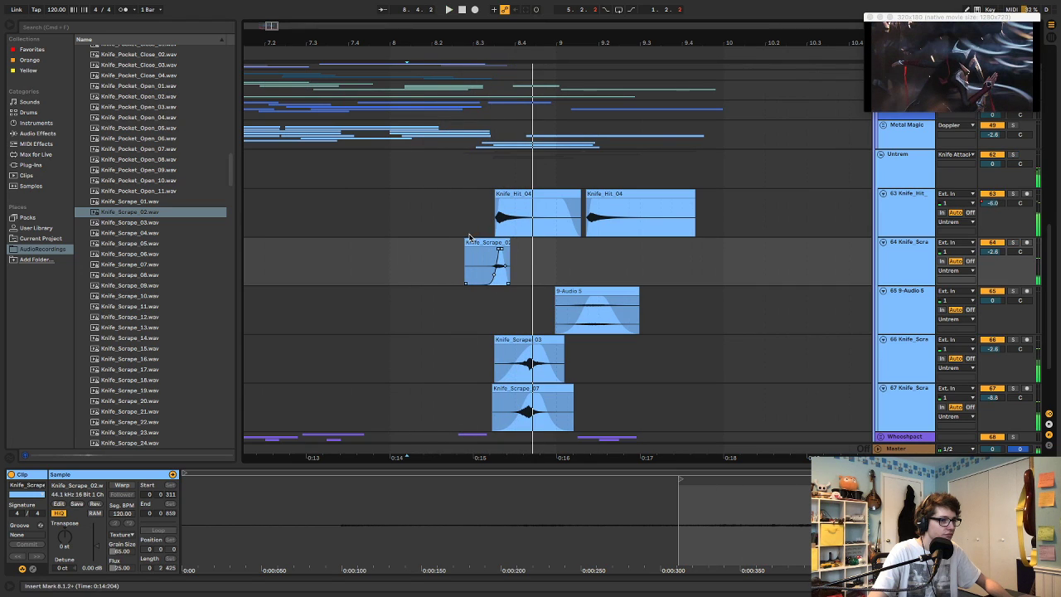
left_click(459, 180)
key("space")
key("space")
key("space")
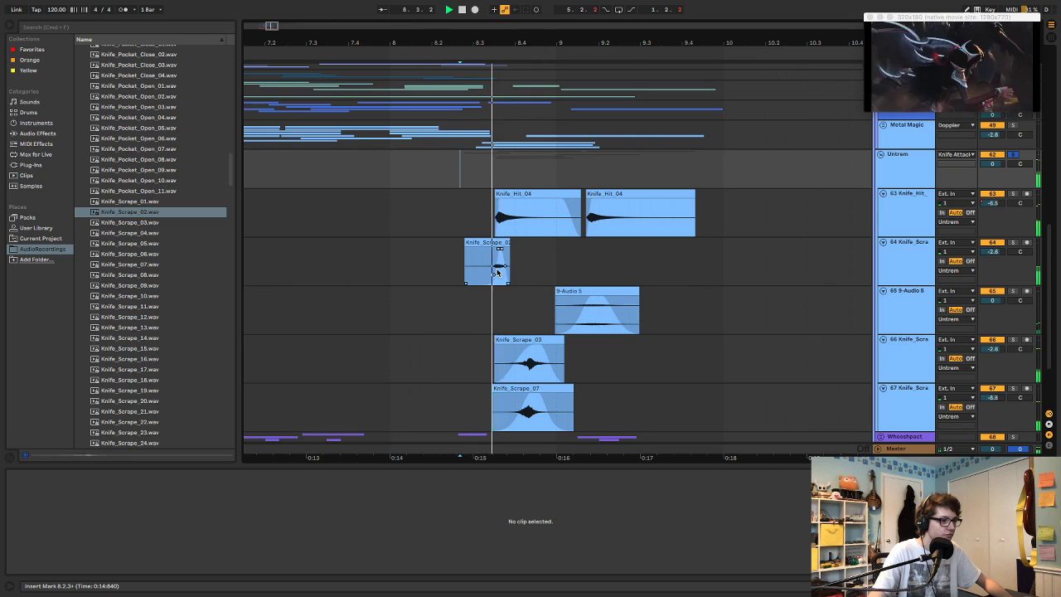
- Transpose the Knife_Scrape_02 clip to -3 st and play it with the other knife layers, checking track 64's effects
left_click(497, 272)
key("space")
key("space")
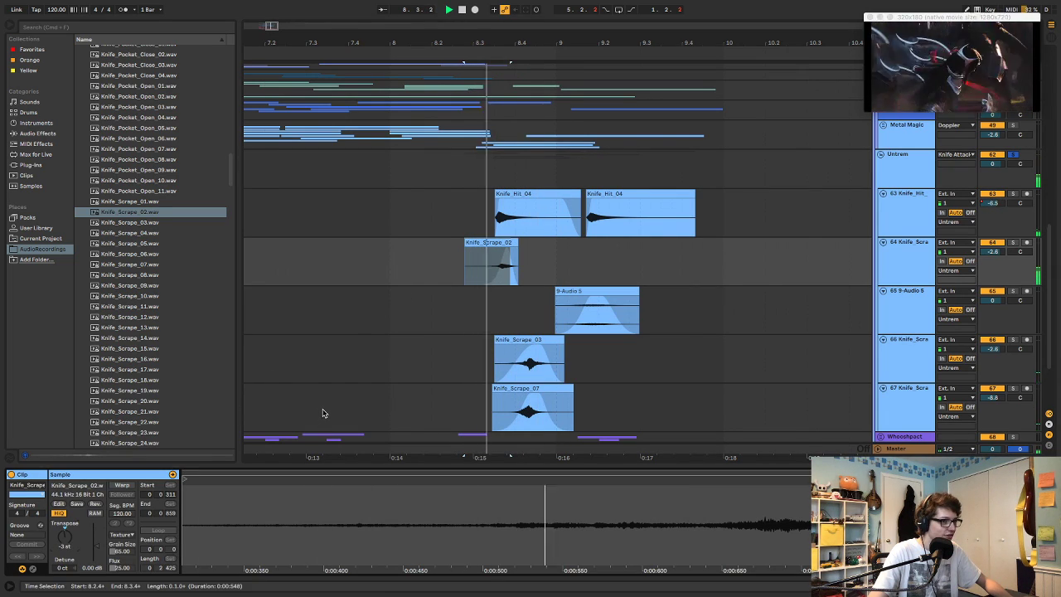
left_click(836, 267)
key("space")
key("space")
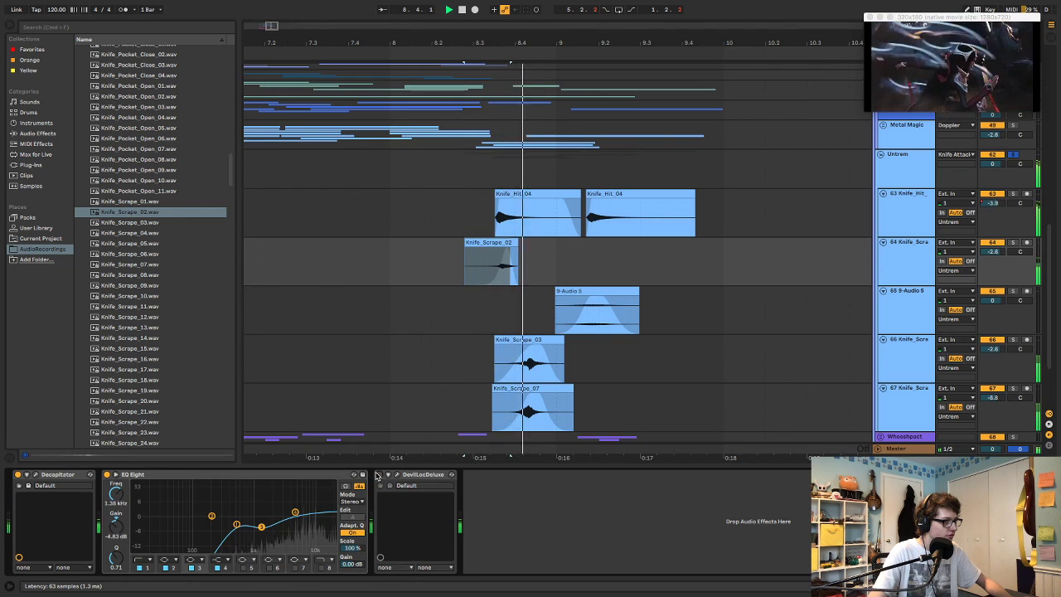
key("space")
key("space")
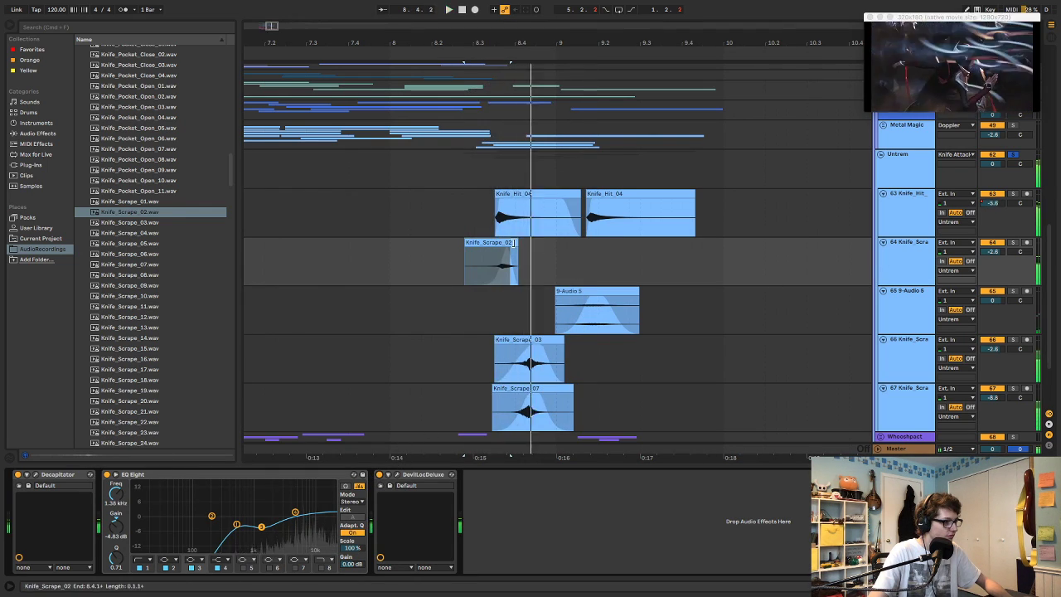
- Smooth the Knife_Scrape_02 fades, move the clip to start at about 8.2.3, and replay it soloed
key("space")
key("a")
left_click(508, 243)
key("a")
left_click_drag(508, 243, 488, 268)
key("space")
double_click(471, 243)
key("s")
key("space")
key("space")
key("space")
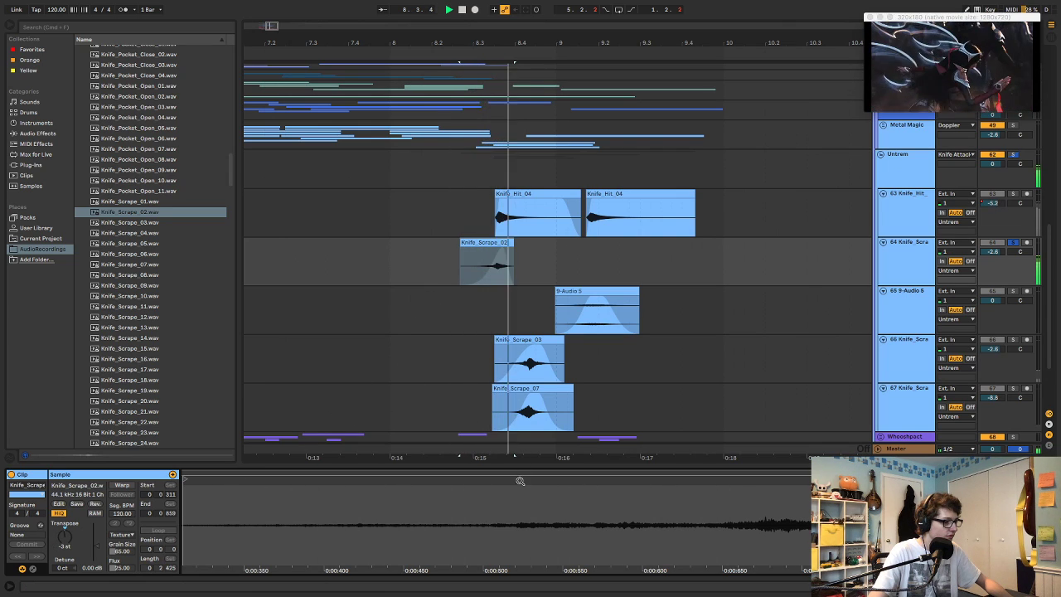
- Shift the Knife_Scrape_02 sample start to 0 0 329 and replay the clip soloed and with the other layers
scroll(462, 489, "down", 4)
mouse_move(345, 479)
left_mouse_down()
mouse_move(473, 477)
mouse_move(356, 482)
left_mouse_up()
key("space")
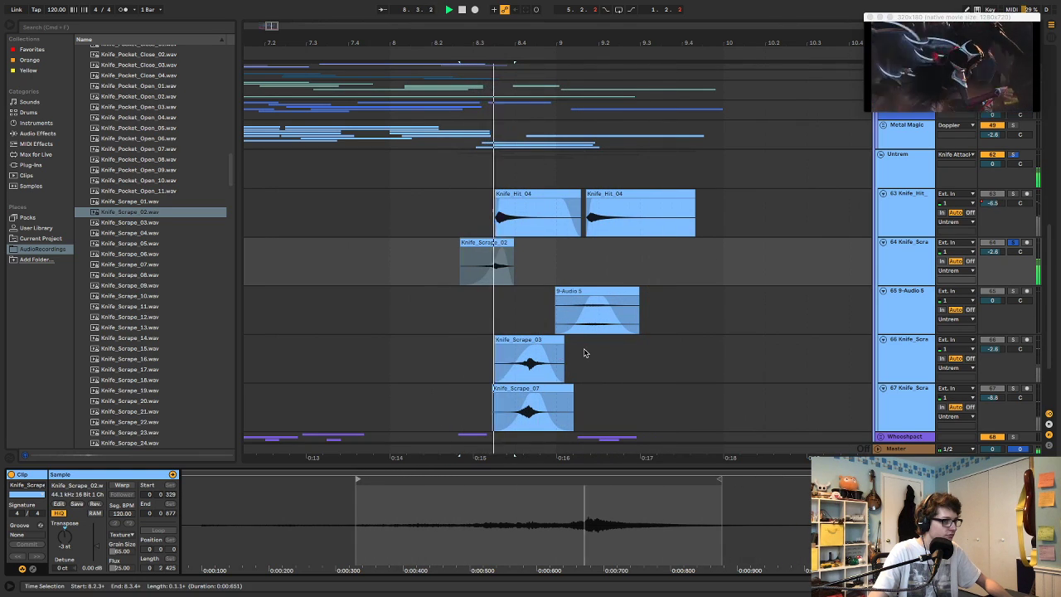
key("space")
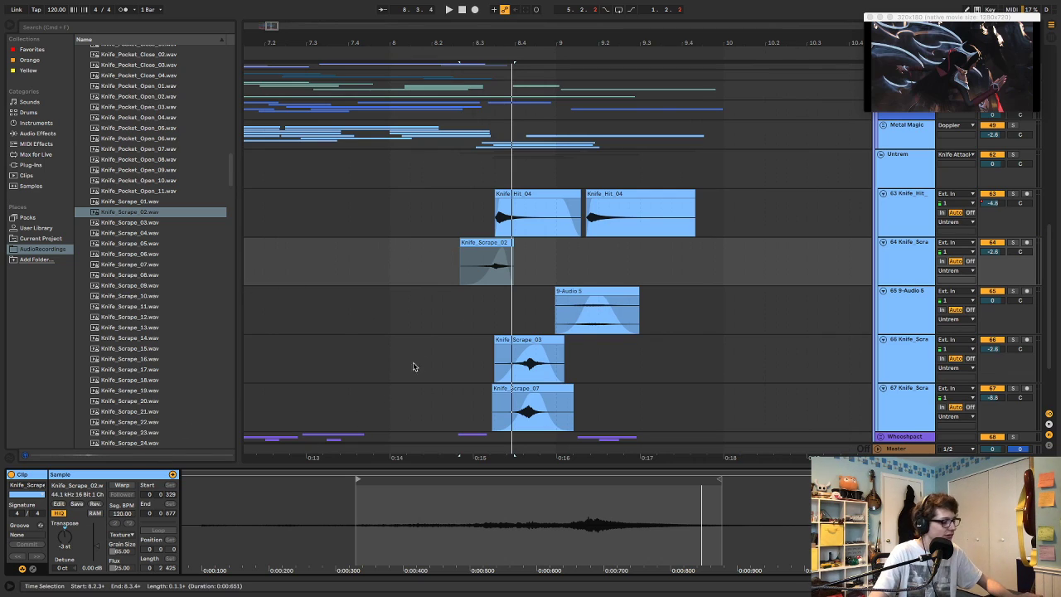
- Replay track 64 soloed with its effects in view, set its volume to 0 dB, and unsolo it
left_click(489, 269)
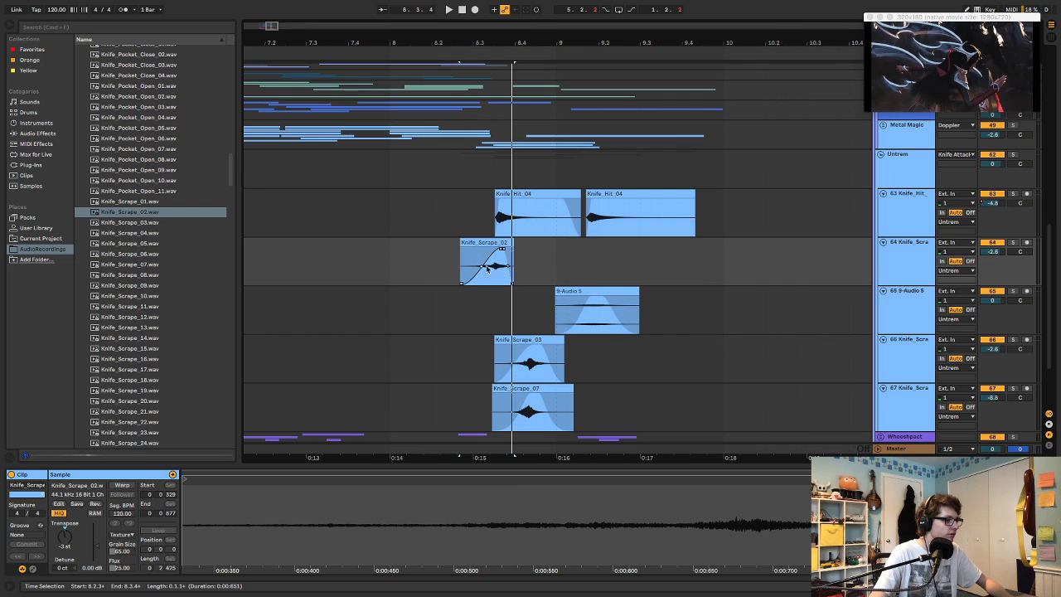
left_click(908, 267)
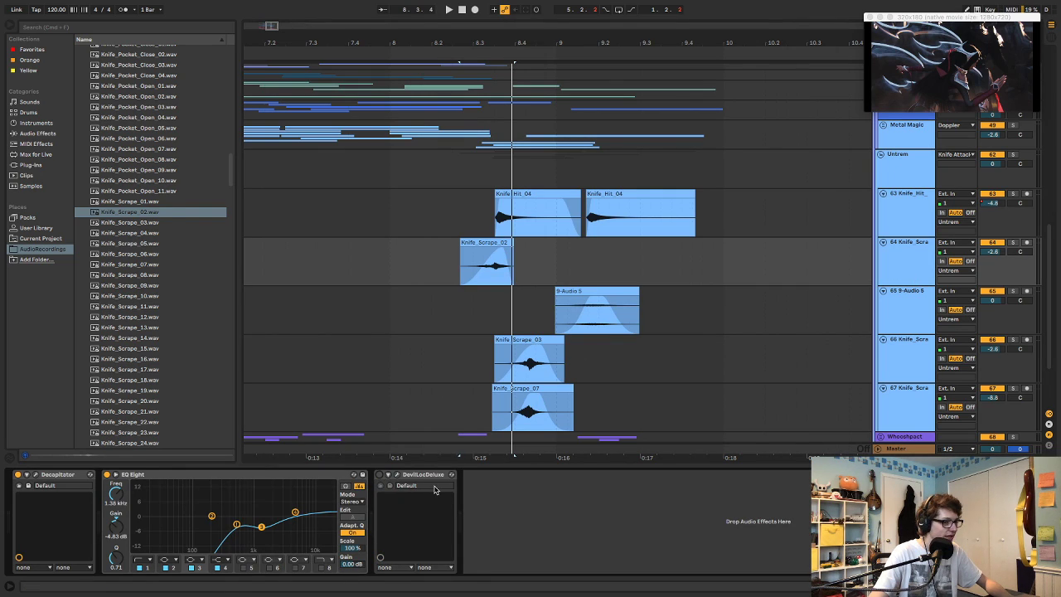
key("space")
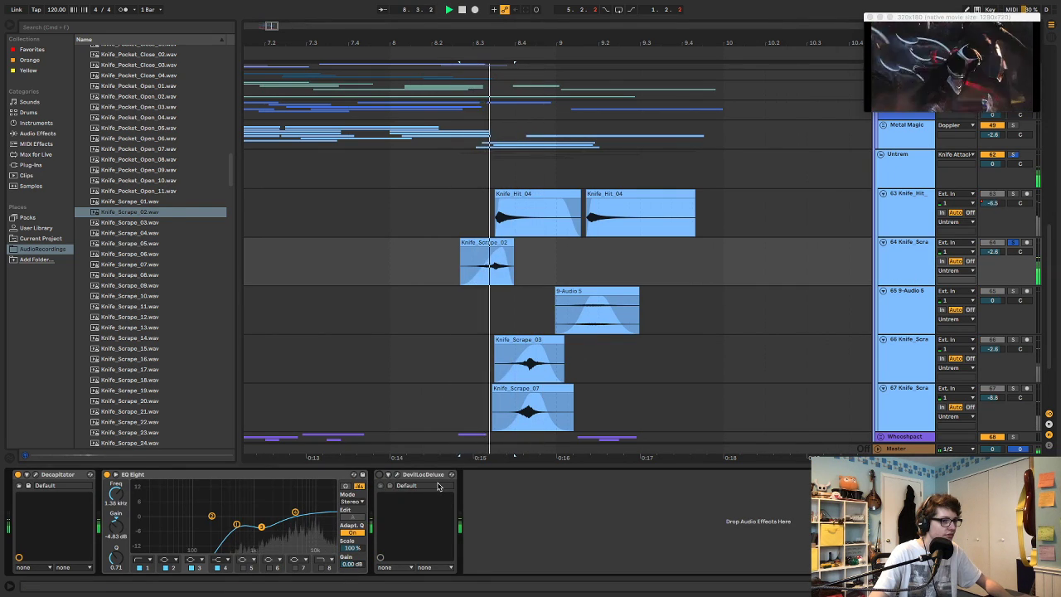
key("space")
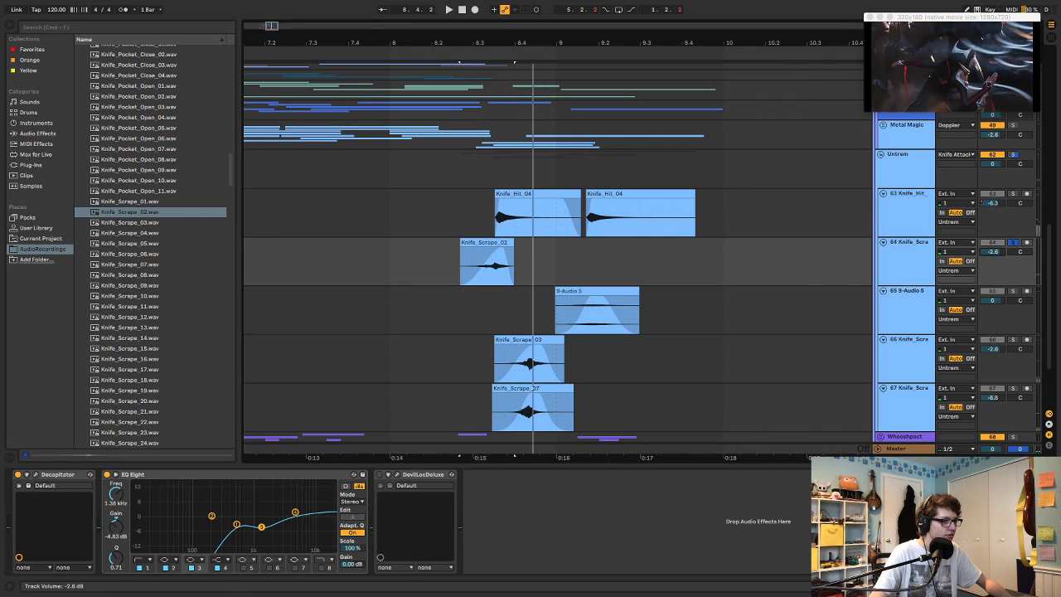
key("space")
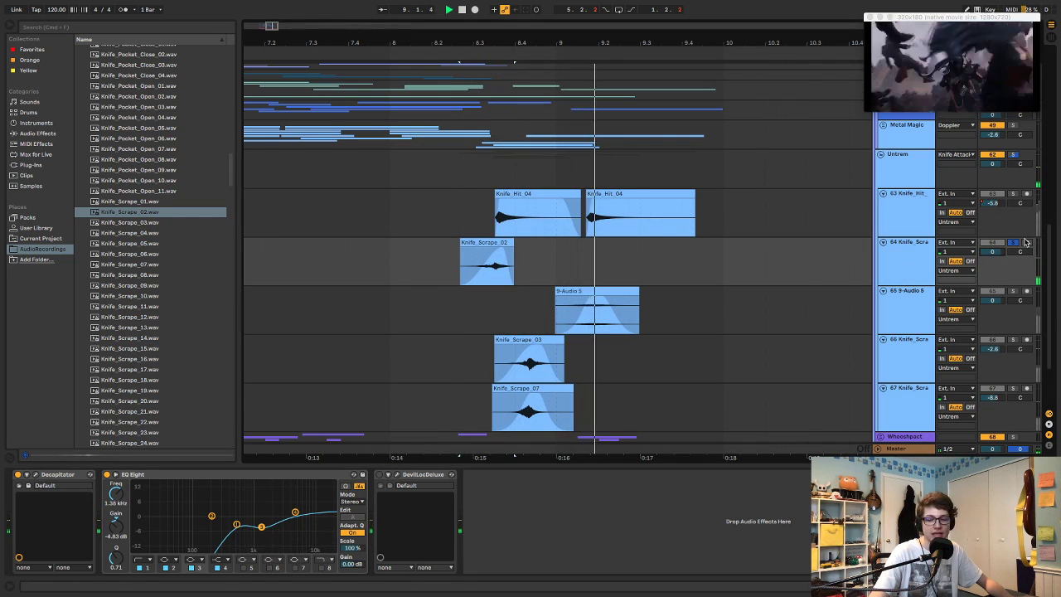
left_click(1013, 242)
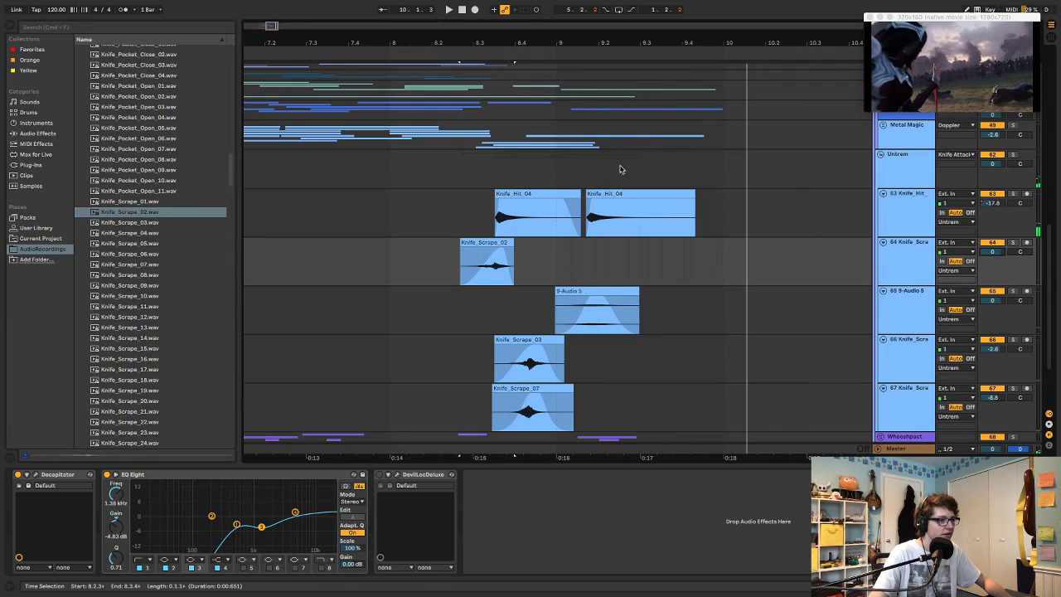
- Unsolo the Untrem group and play the full mix from about 7.4.4
key("space")
left_click(457, 170)
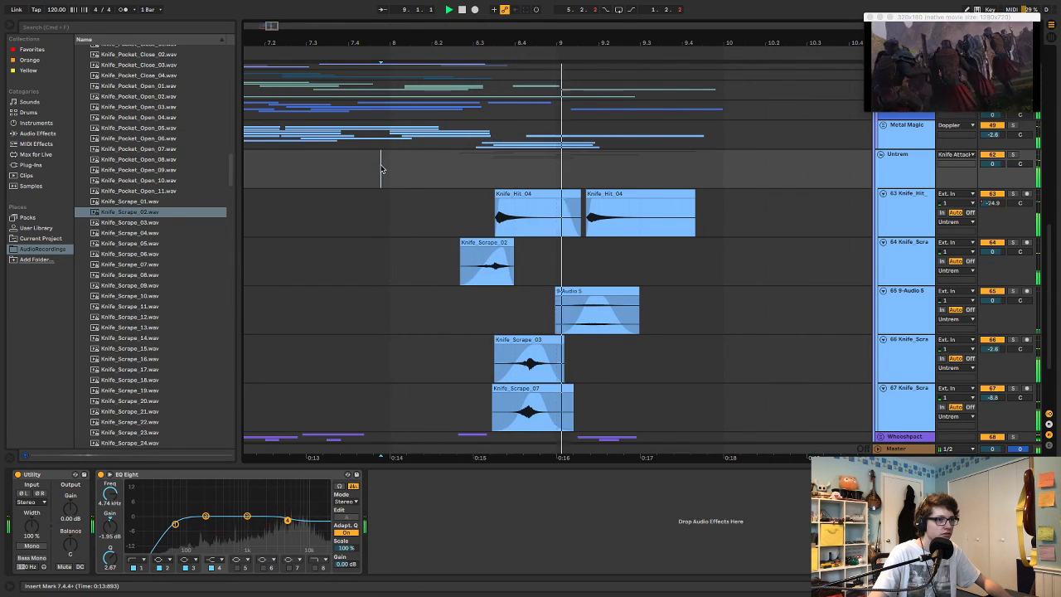
key("space")
key("space")
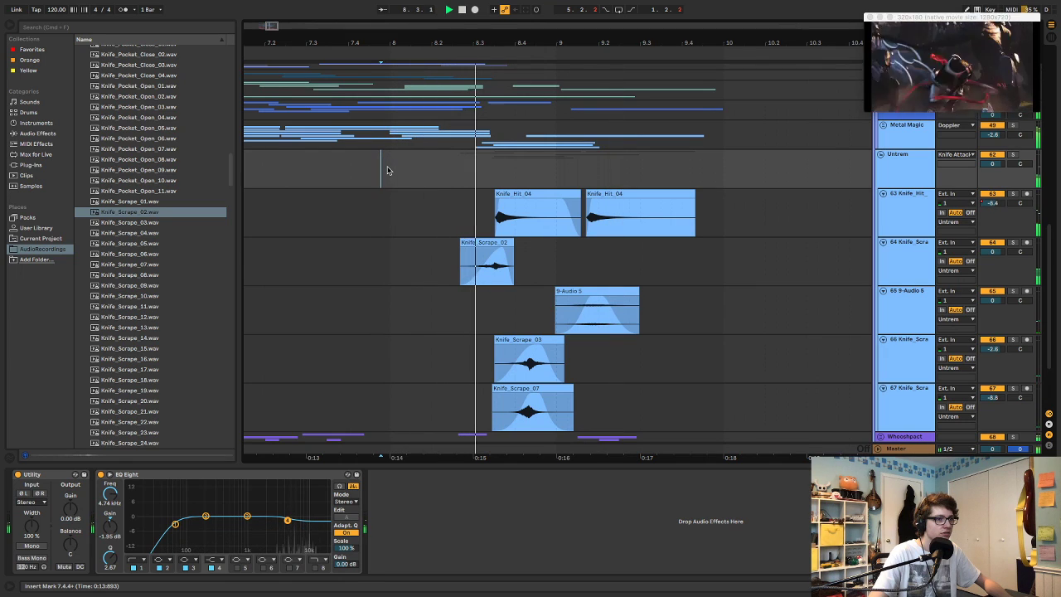
- Move the first Knife_Hit_04 and Knife_Scrape_02 earlier together, with the scrape starting at 8.2.3, and play from about 7.3.4
left_click(515, 196)
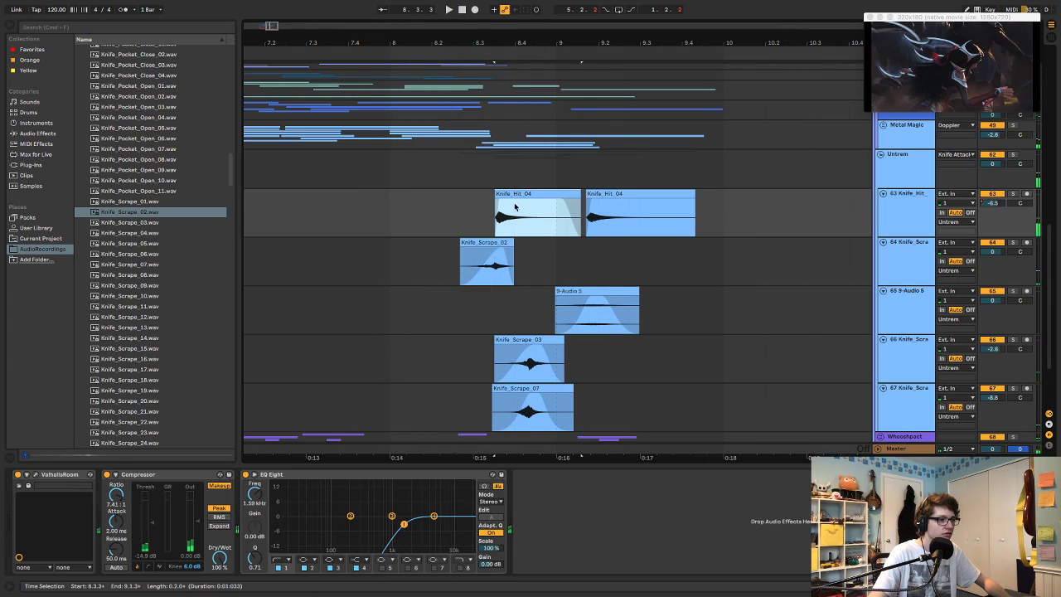
left_click(497, 242, "shift")
left_click_drag(525, 197, 518, 198)
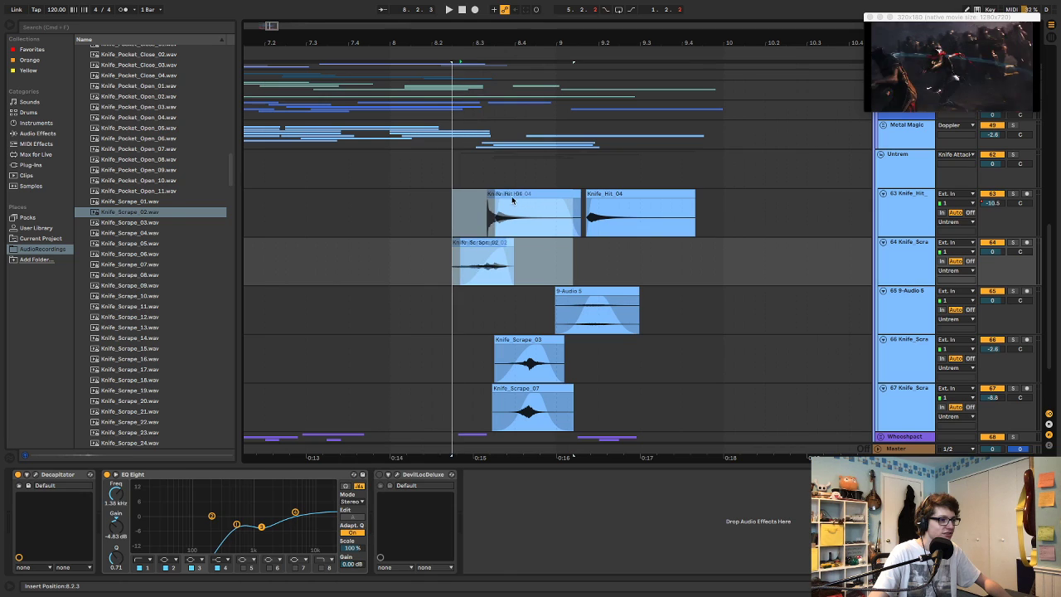
left_click(339, 217)
key("space")
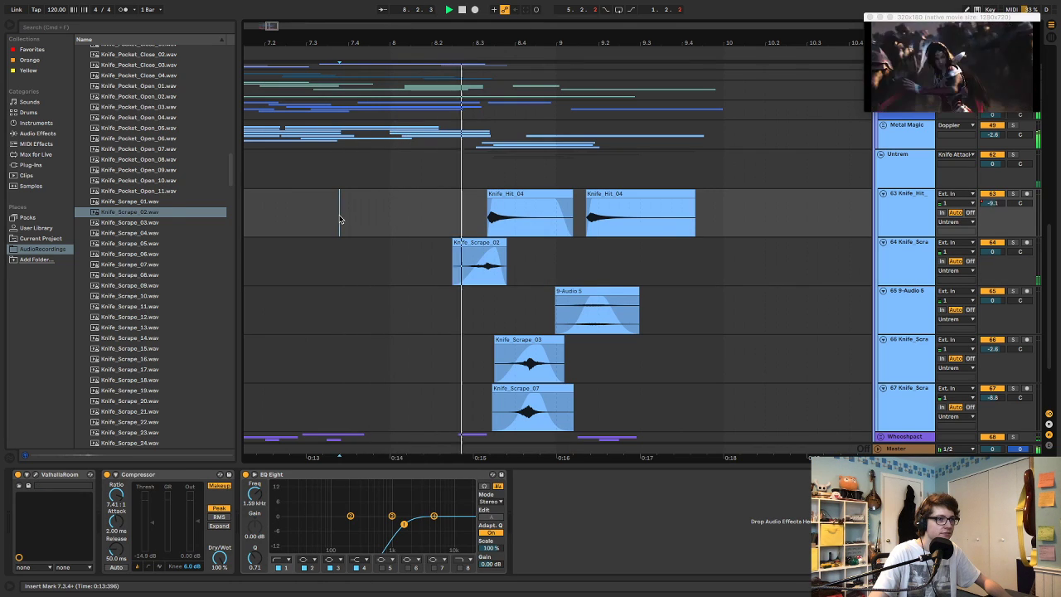
- Nudge the first Knife_Hit_04 and Knife_Scrape_02 clips slightly later together and replay the full mix from about 7.3.4
left_click_drag(440, 223, 568, 257)
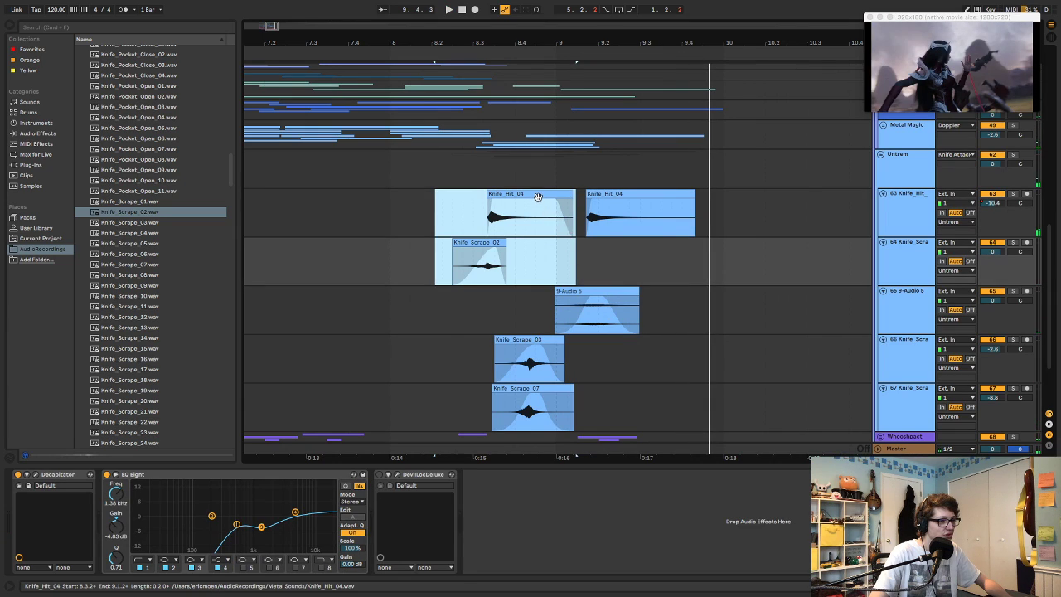
key("space")
left_click_drag(538, 197, 542, 200)
left_click(342, 170)
key("space")
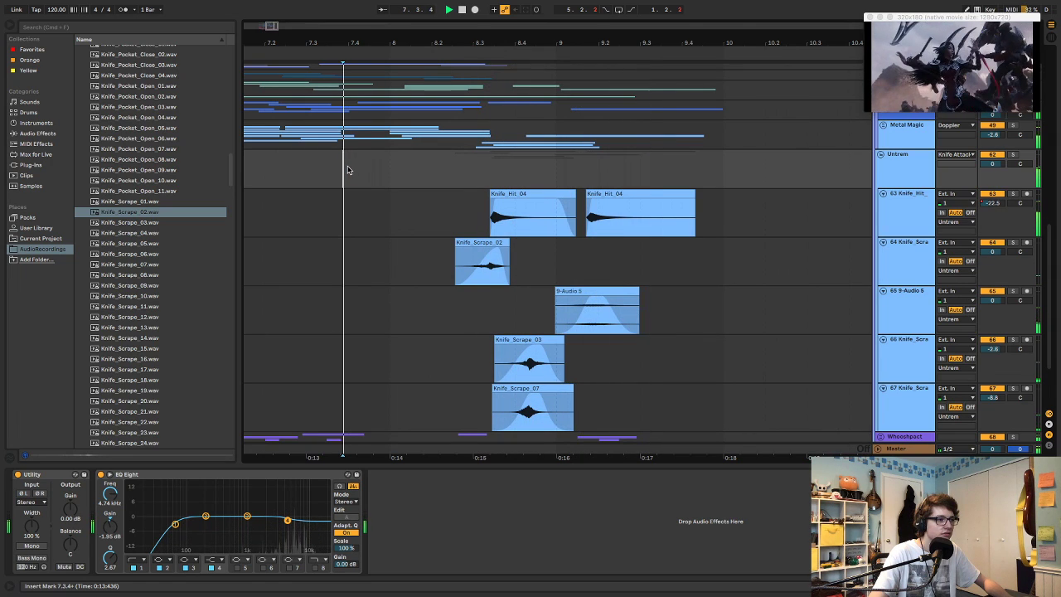
key("space")
key("space")
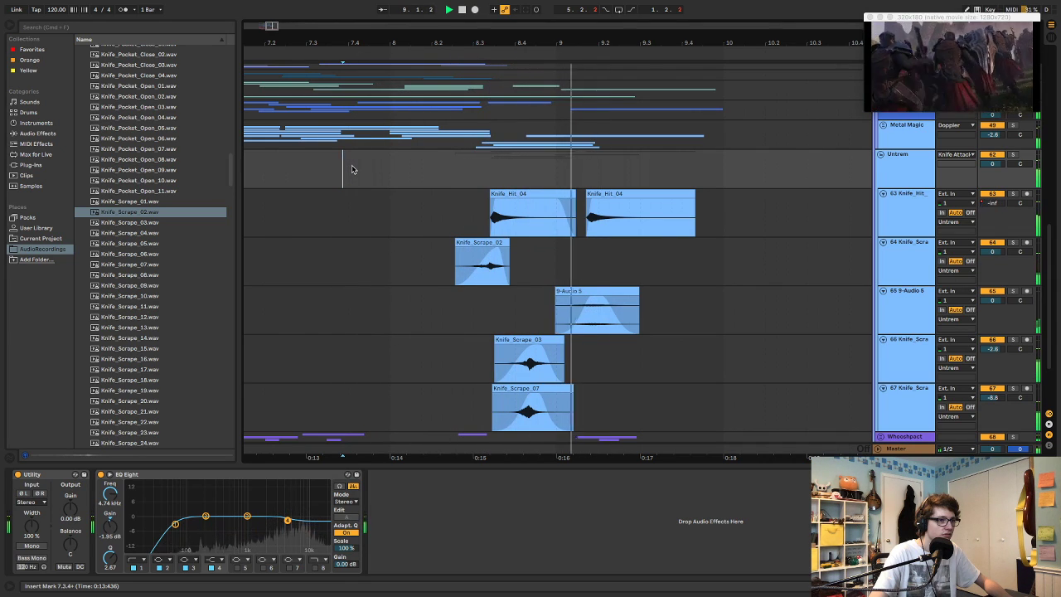
- Enlarge the video window to check the knife timing against the picture, and shrink it back to its small size
key("space")
left_click_drag(868, 110, 253, 481)
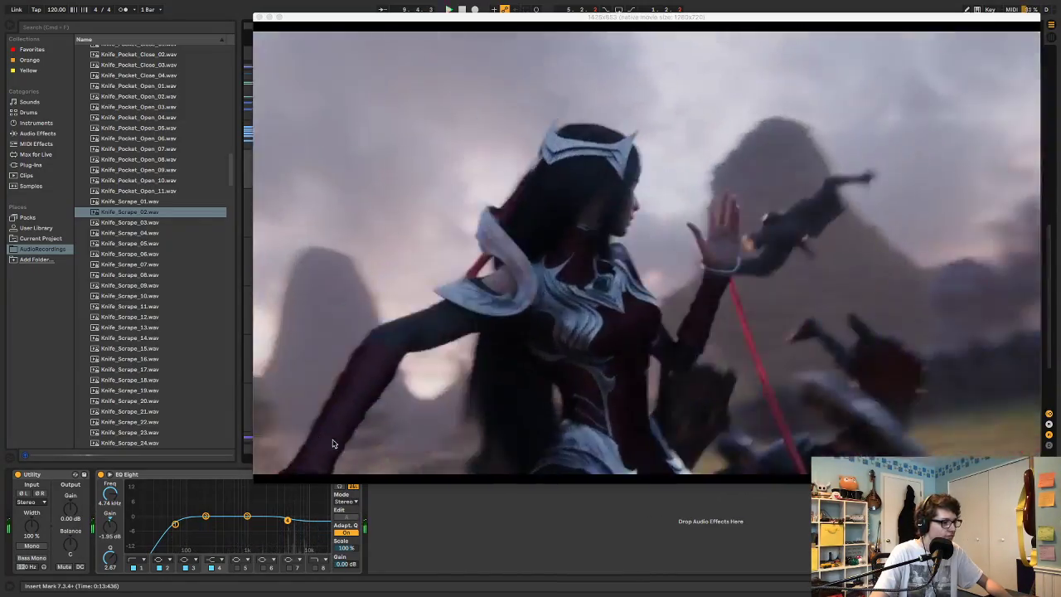
left_click_drag(259, 479, 889, 112)
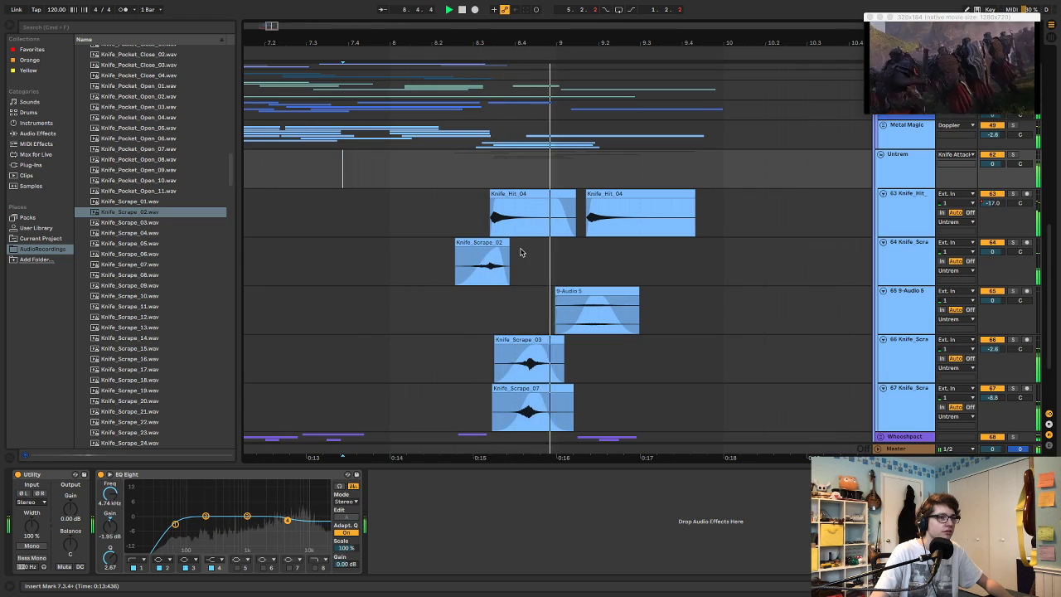
- Move Knife_Scrape_02 to about 8.2.4 and the first Knife_Hit_04 to about 8.3.3 together, and play from about 8.1.2
left_click(501, 242)
left_click(523, 194, "shift")
left_click_drag(534, 196, 543, 199)
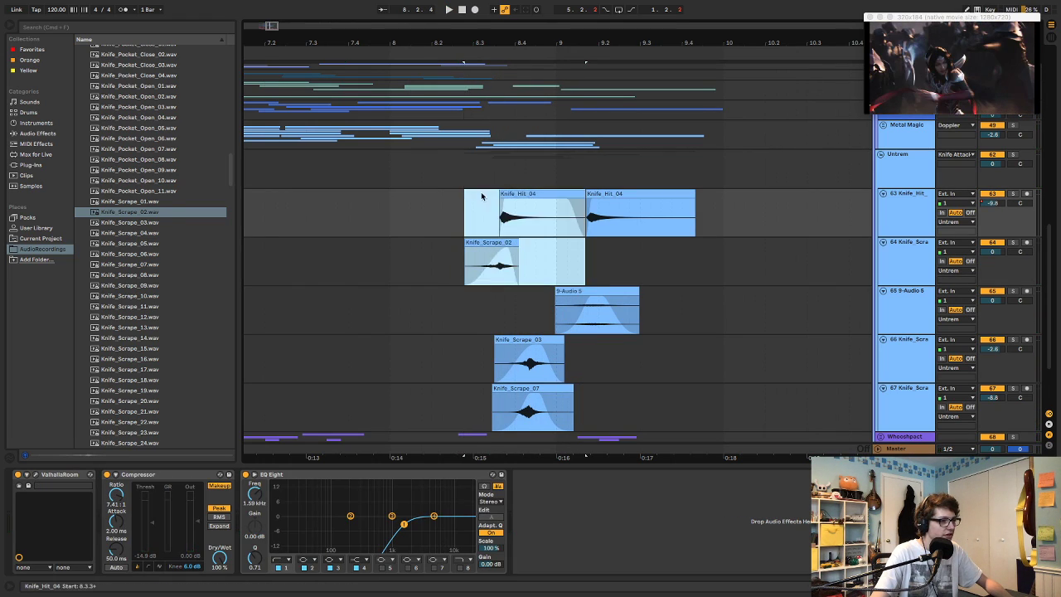
left_click(401, 180)
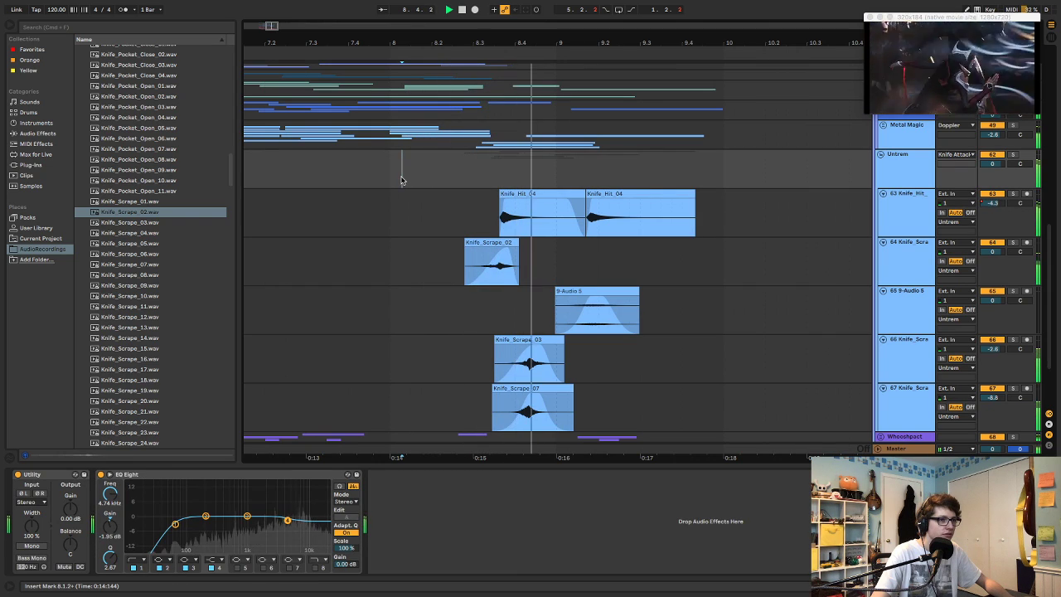
key("space")
- Shift the first Knife_Hit_04 and Knife_Scrape_02 slightly earlier together so the scrape starts at about 8.2.3
left_click(532, 195)
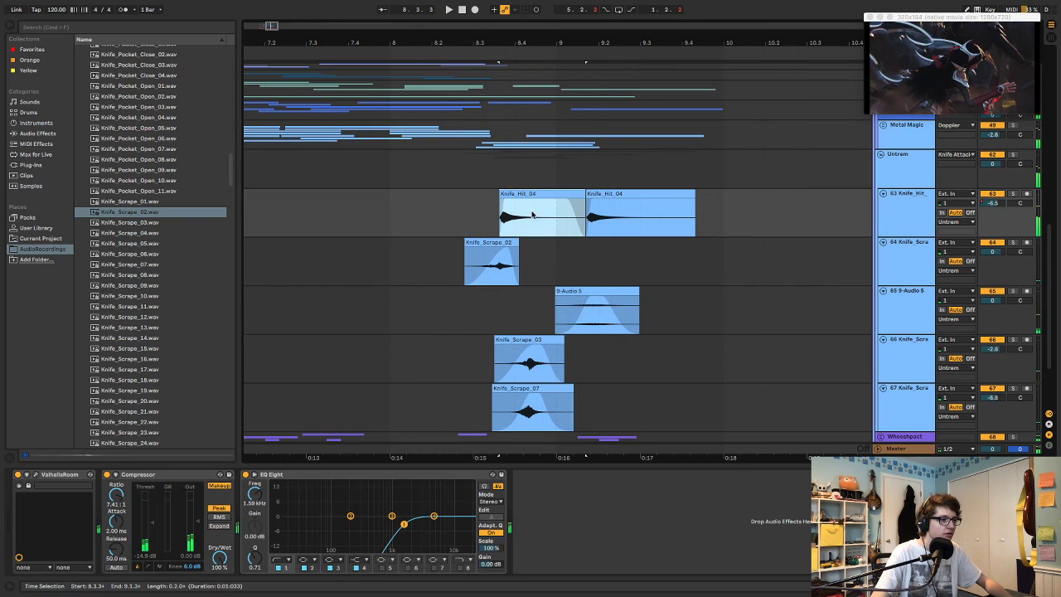
left_click(507, 241, "shift")
left_click_drag(523, 193, 519, 192)
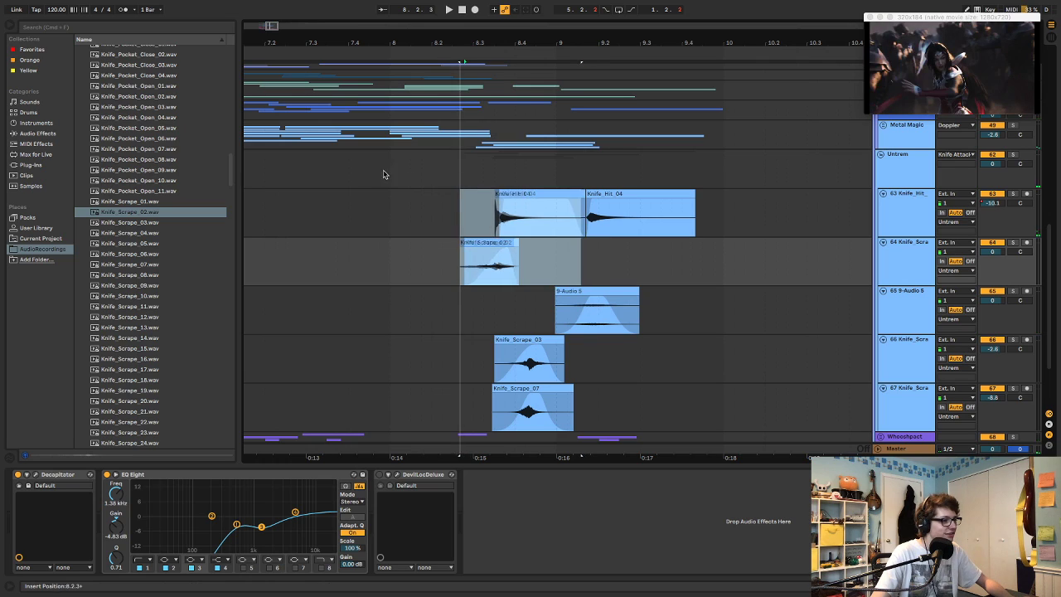
- Try shifting the first Knife_Hit_04 clip and the Knife_Scrape_02 clip slightly later in the arrangement
left_click(392, 172)
key("space")
left_click_drag(370, 173, 500, 193)
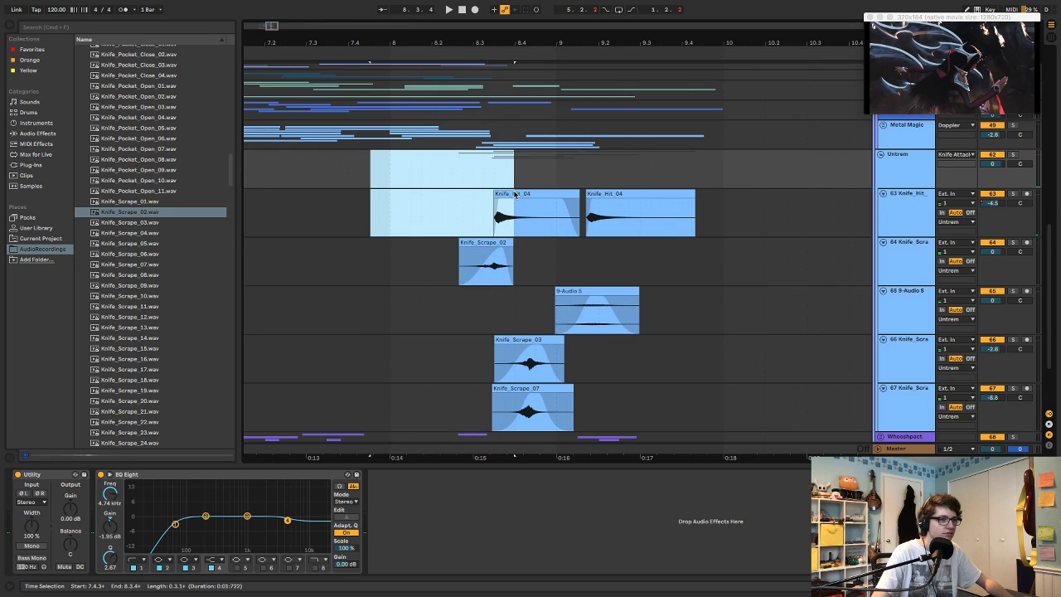
left_click(513, 194)
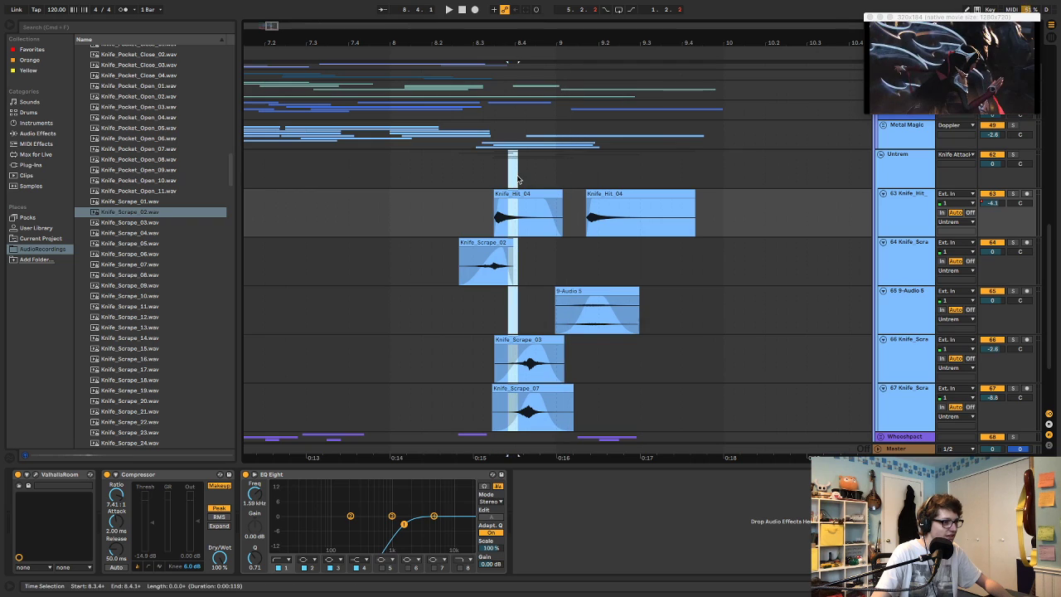
left_click(485, 241)
left_click_drag(485, 241, 505, 241)
left_click(422, 179)
left_click(419, 174)
- Play back the shifted knife clips against the video and undo their move
key("space")
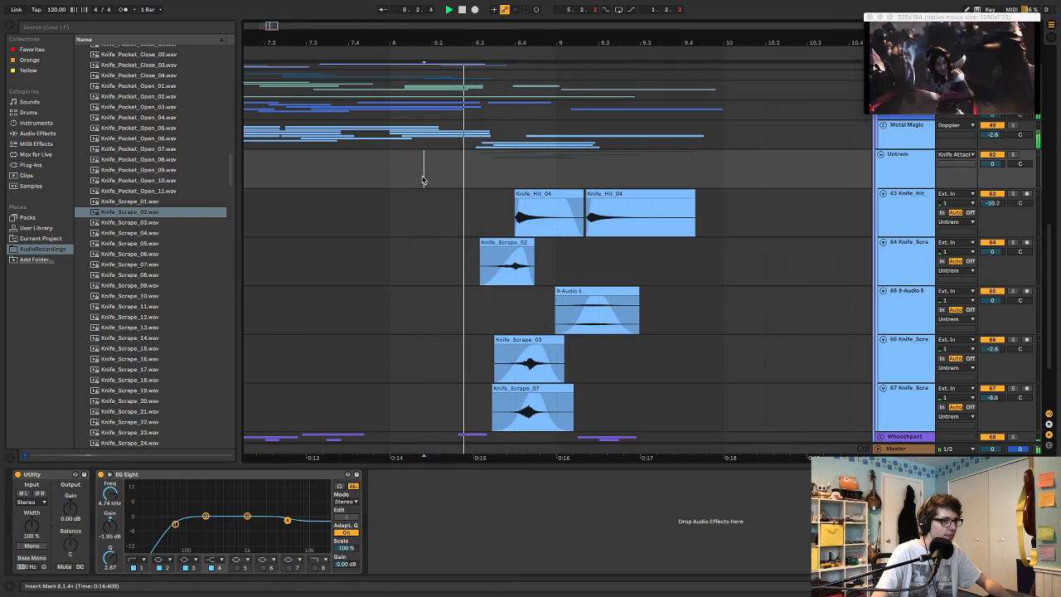
key("space")
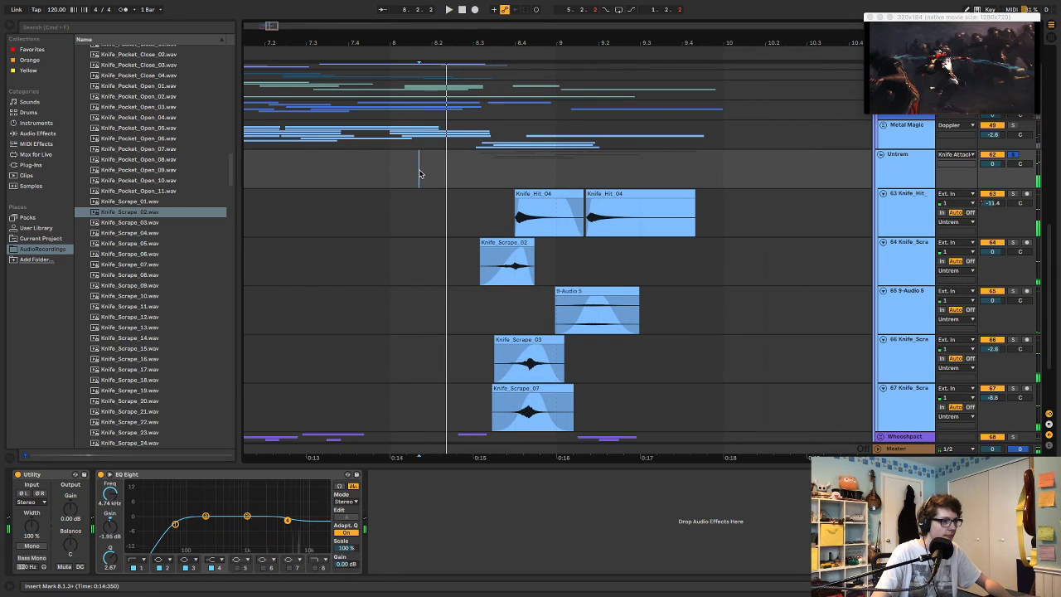
key("space")
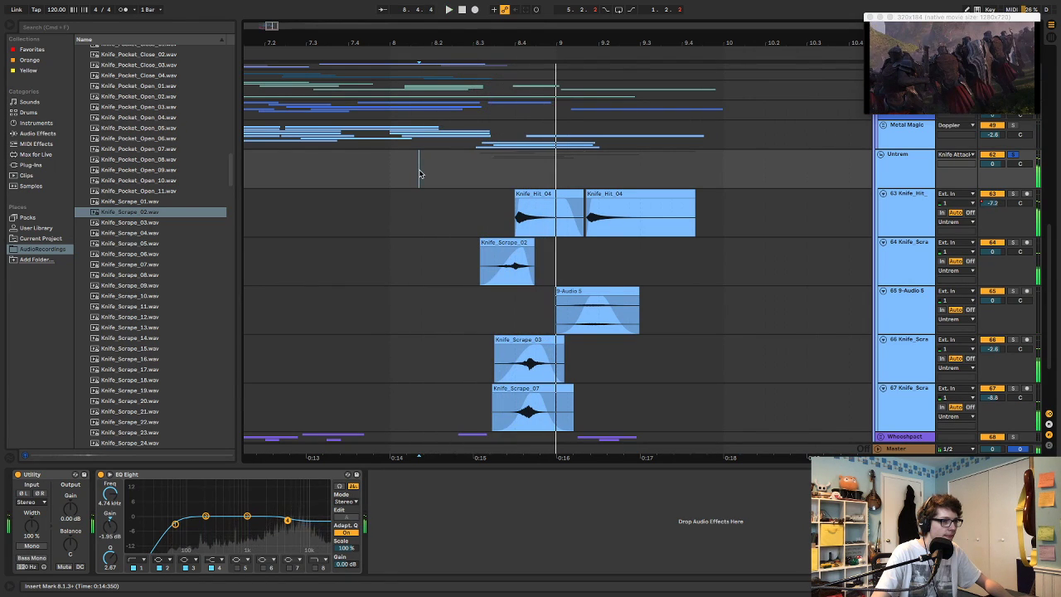
key("super+z")
key("super+z")
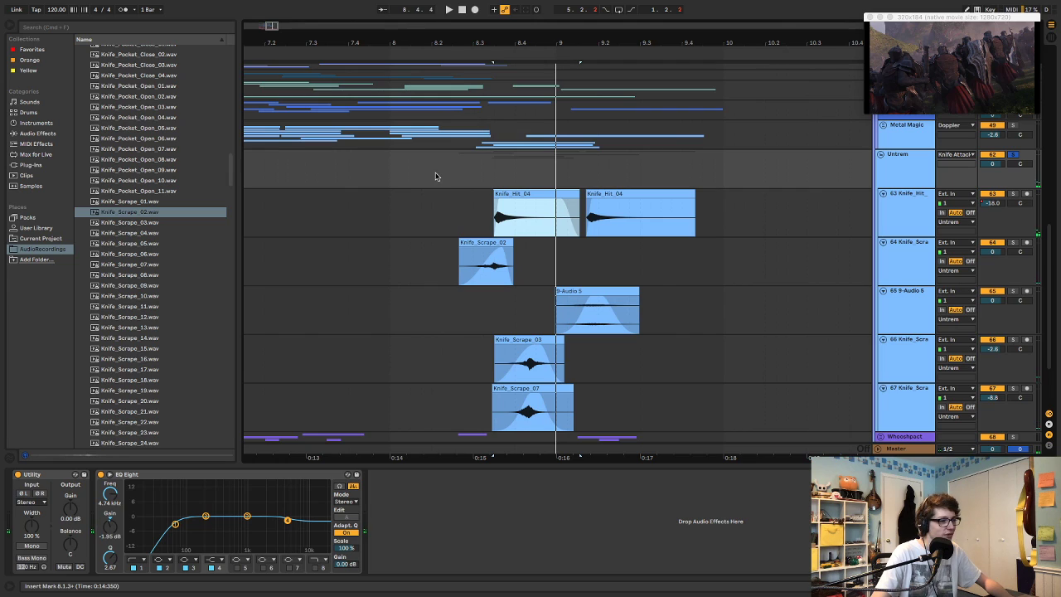
- Play the section from just before bar 8 to check the knife hits against the video
left_click(384, 167)
key("space")
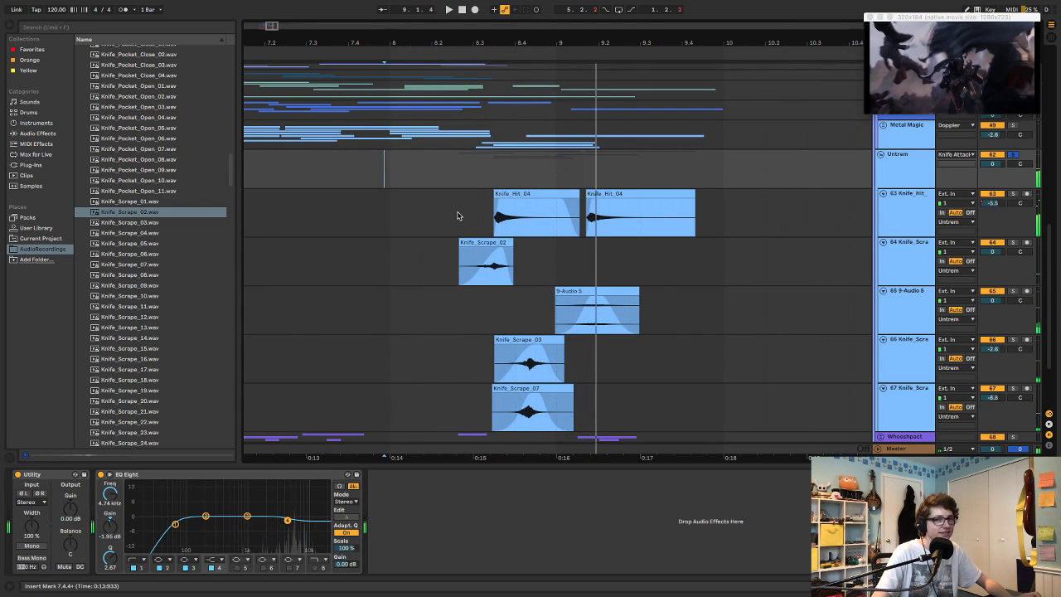
left_click(362, 193)
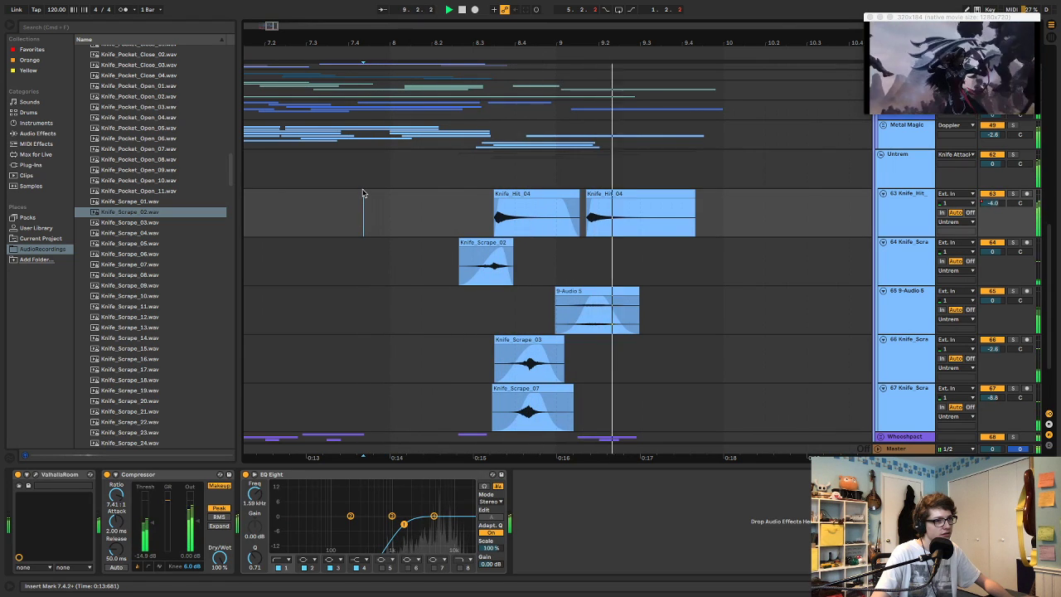
key("space")
key("space")
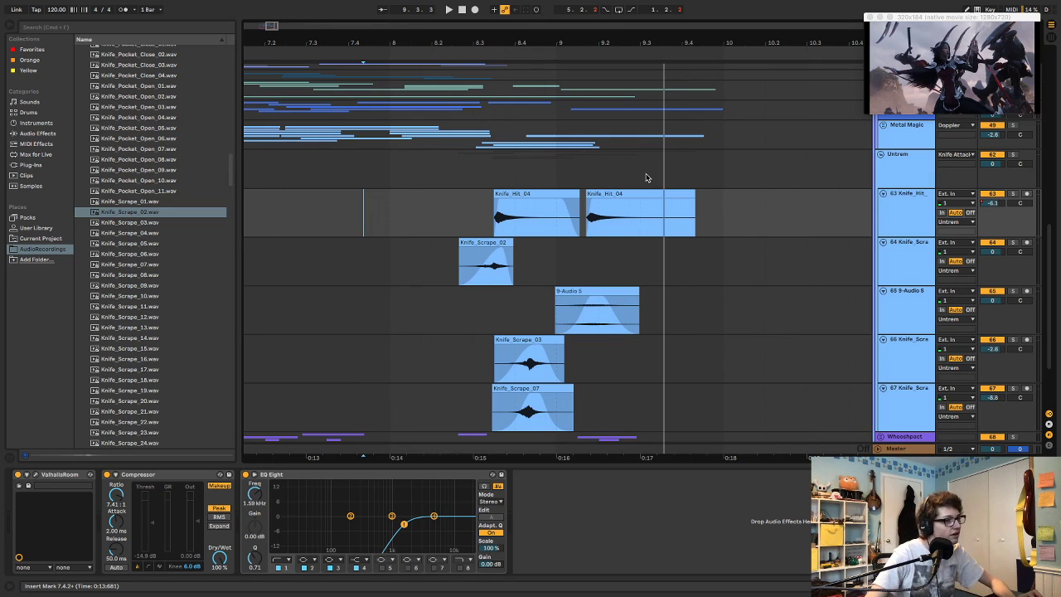
- Mute and fold track 64 holding Knife_Scrape_02, and play the section from bar 8
left_click(994, 277)
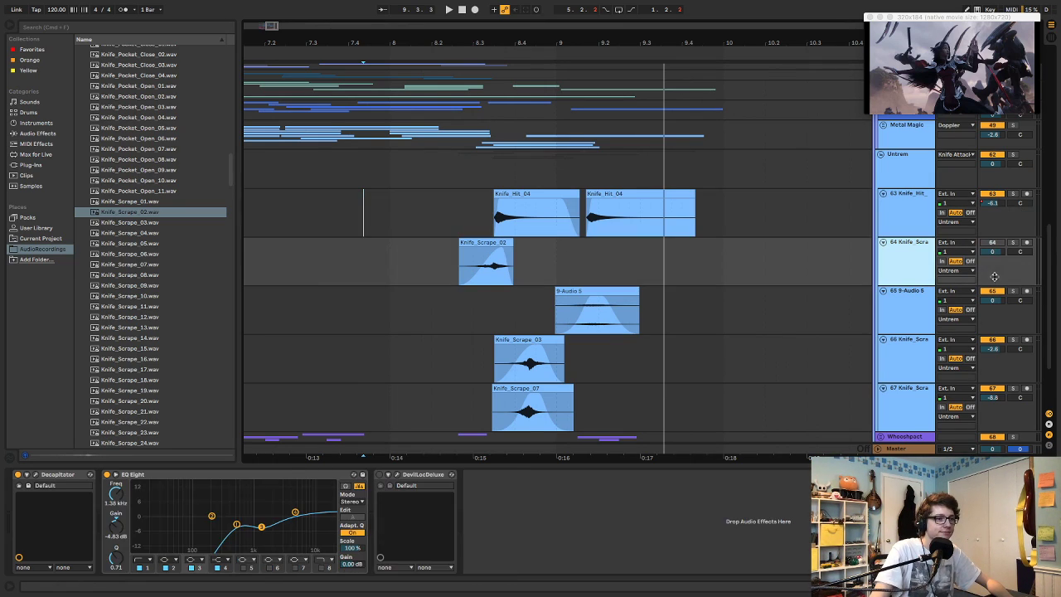
key("u")
left_click(391, 171)
key("space")
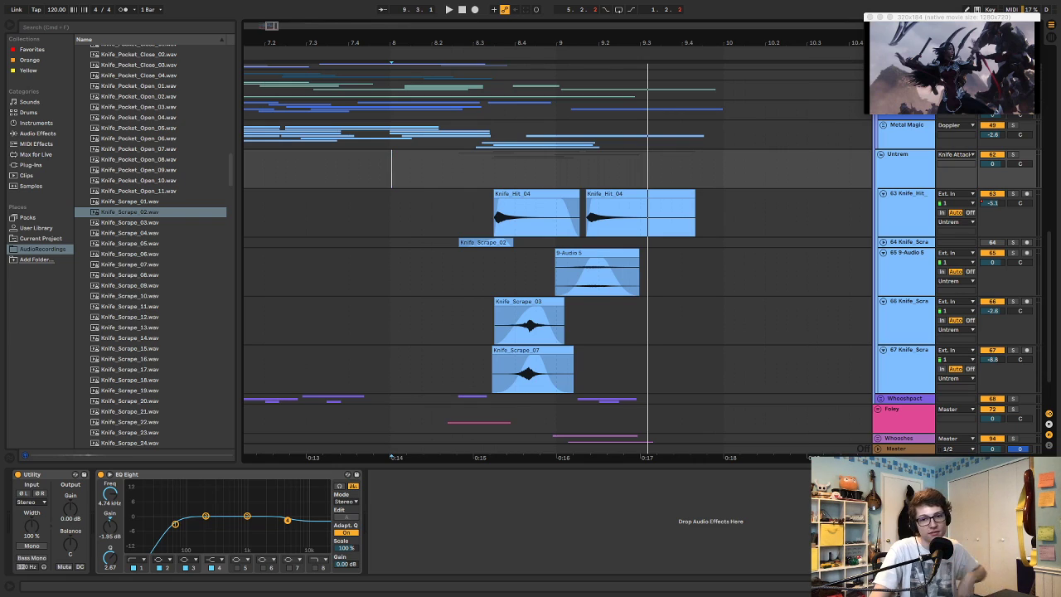
- Replay the section from about 7.3.4 to listen to the knife sounds with track 64 muted
key("super+alt+v")
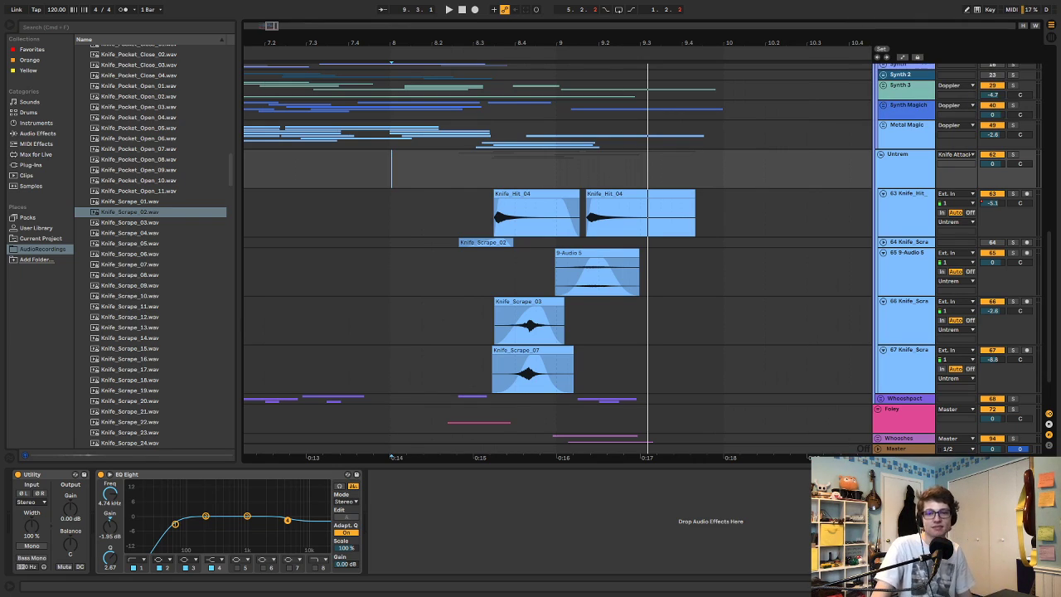
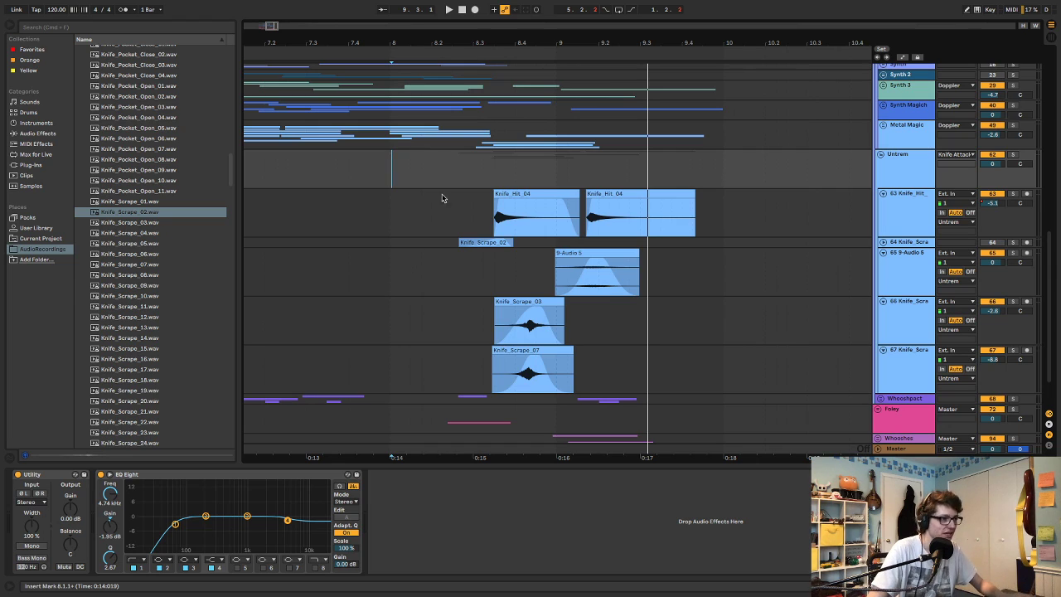
left_click(346, 180)
key("space")
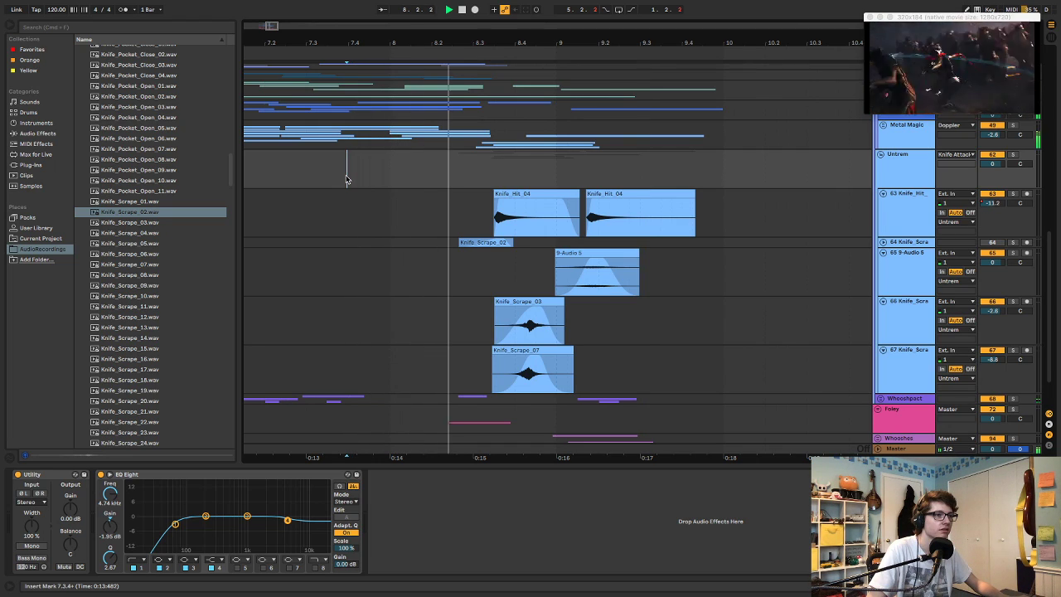
key("space")
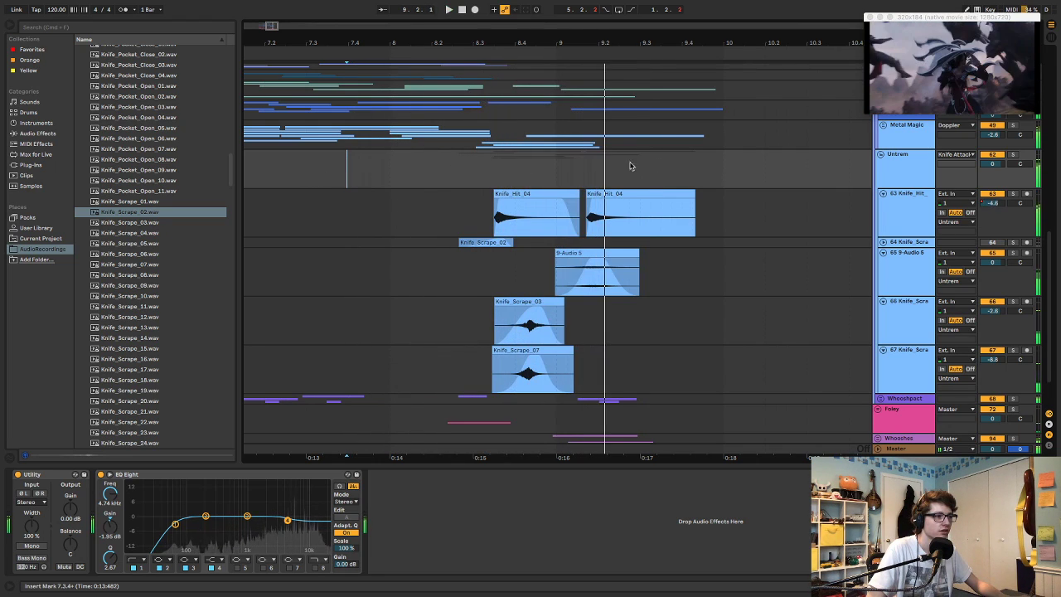
- Solo the Metal Magic group to hear it alone from just before bar 8
scroll(887, 166, "up", 1)
left_click(892, 166)
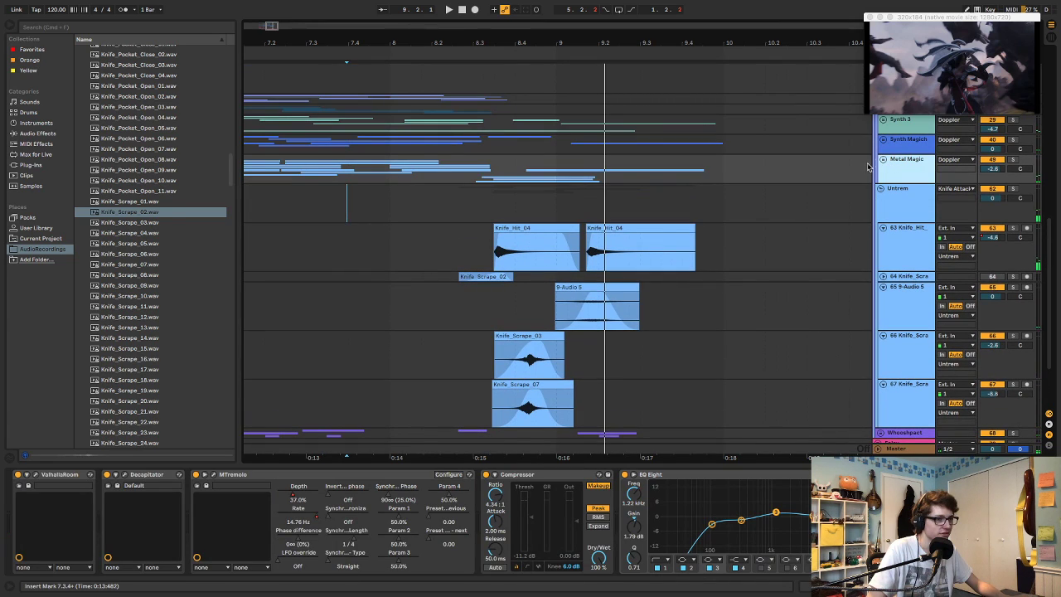
key("s")
left_click(386, 165)
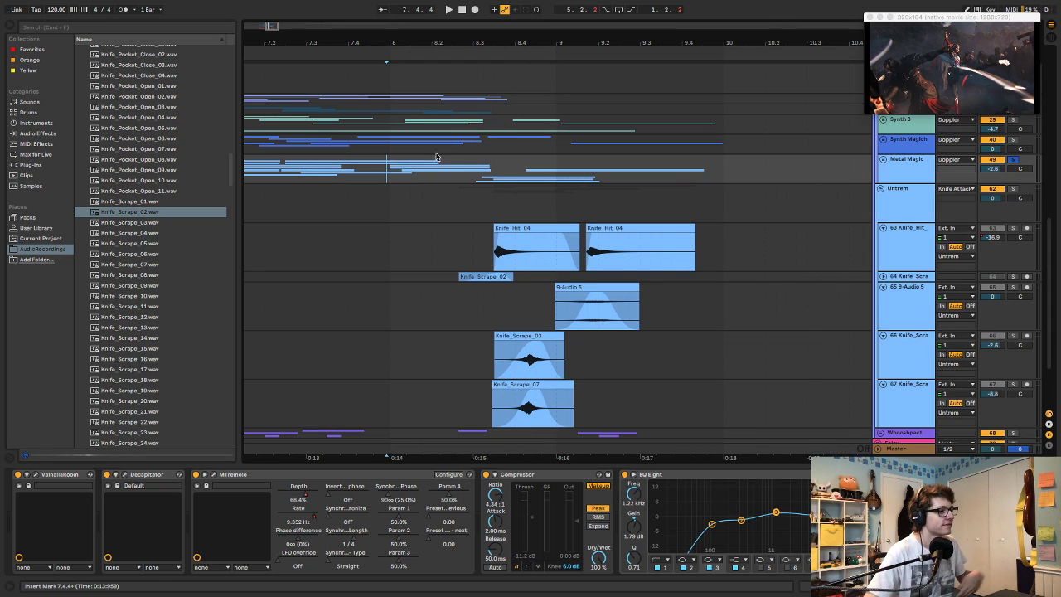
- Play the full mix around the first knife hit, from about 8.2.4 and again from just before bar 8
left_click(469, 158)
key("space")
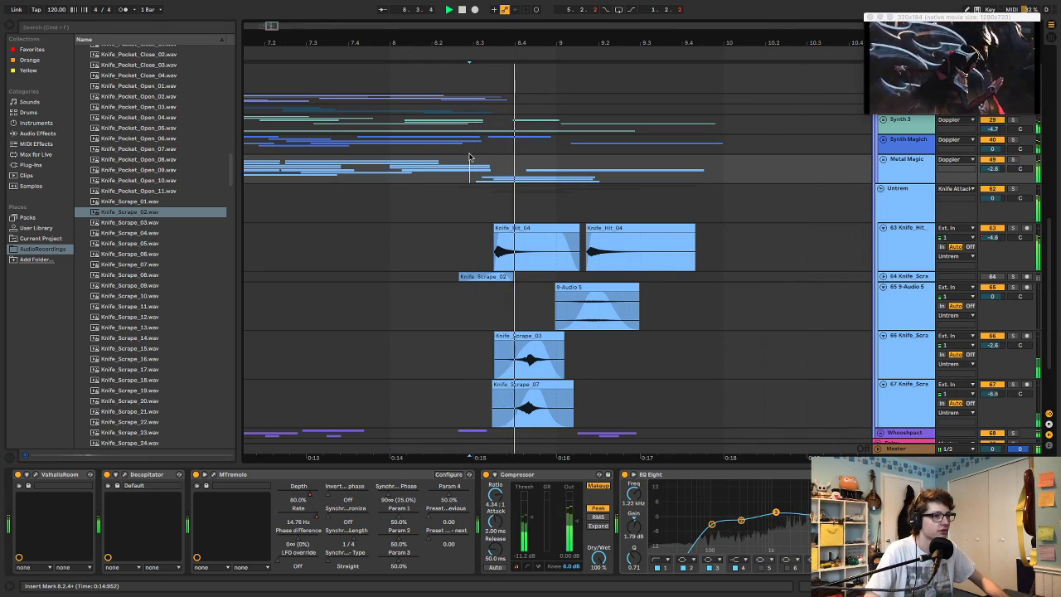
key("space")
key("space")
key("space")
left_click(382, 162)
key("space")
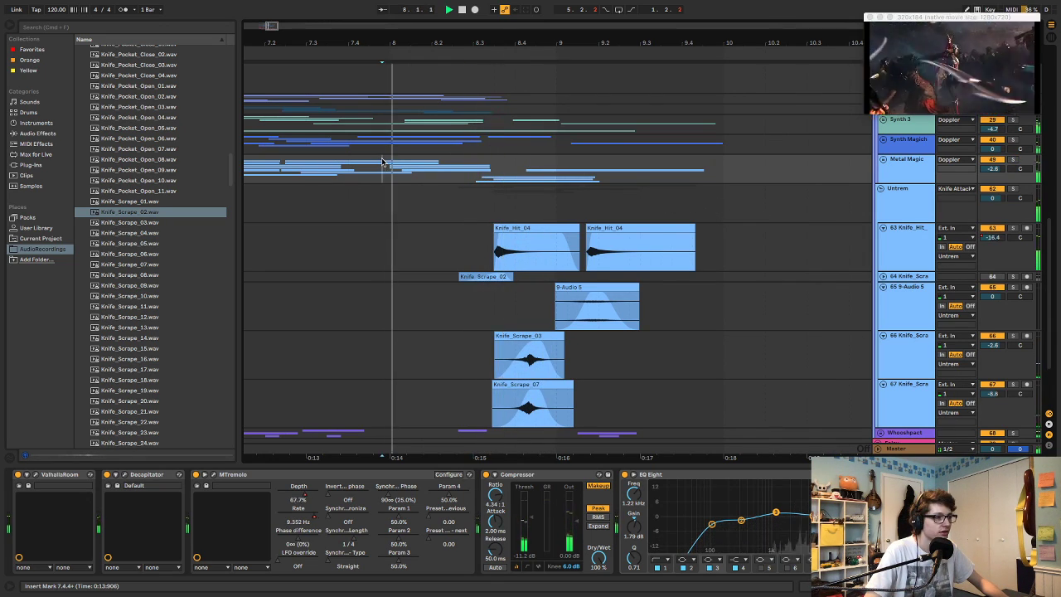
key("space")
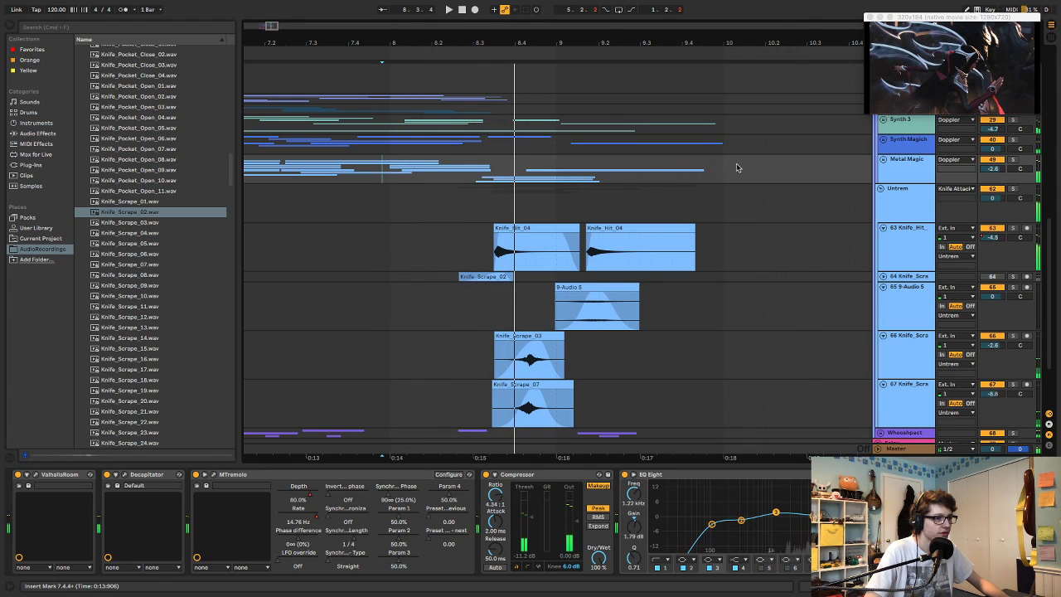
- Unfold the Metal Magic group and play its clips around beat 8.3 at a closer zoom
left_click(884, 159)
left_click_drag(479, 44, 507, 58)
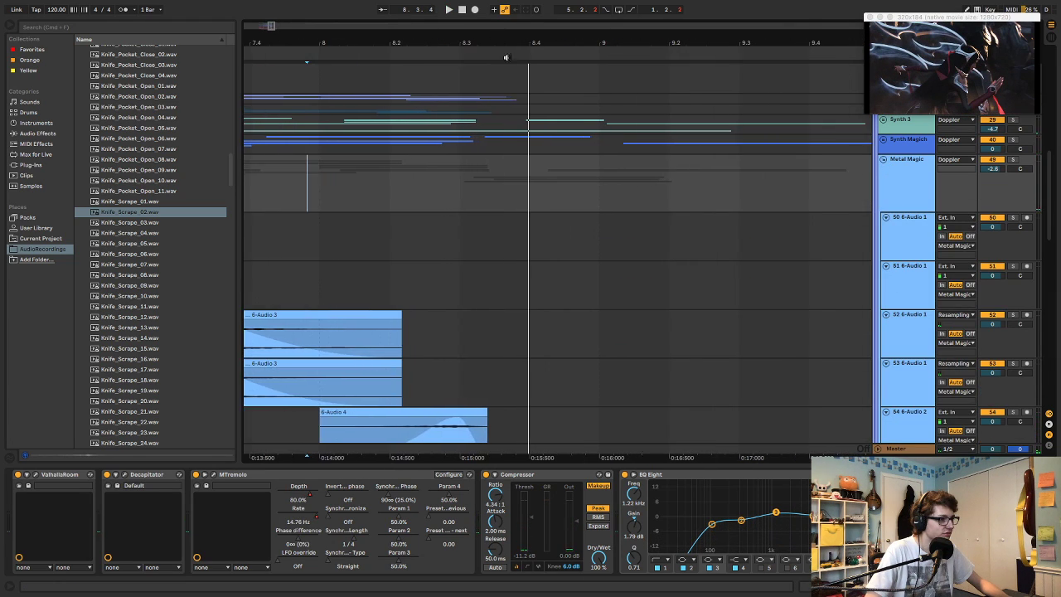
scroll(538, 191, "down", 5)
key("space")
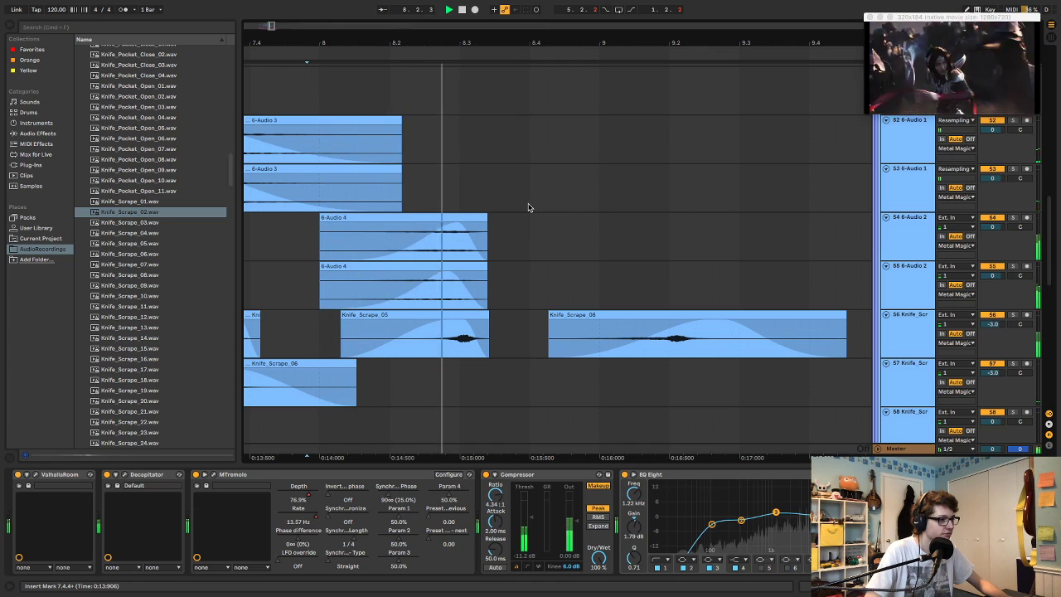
key("space")
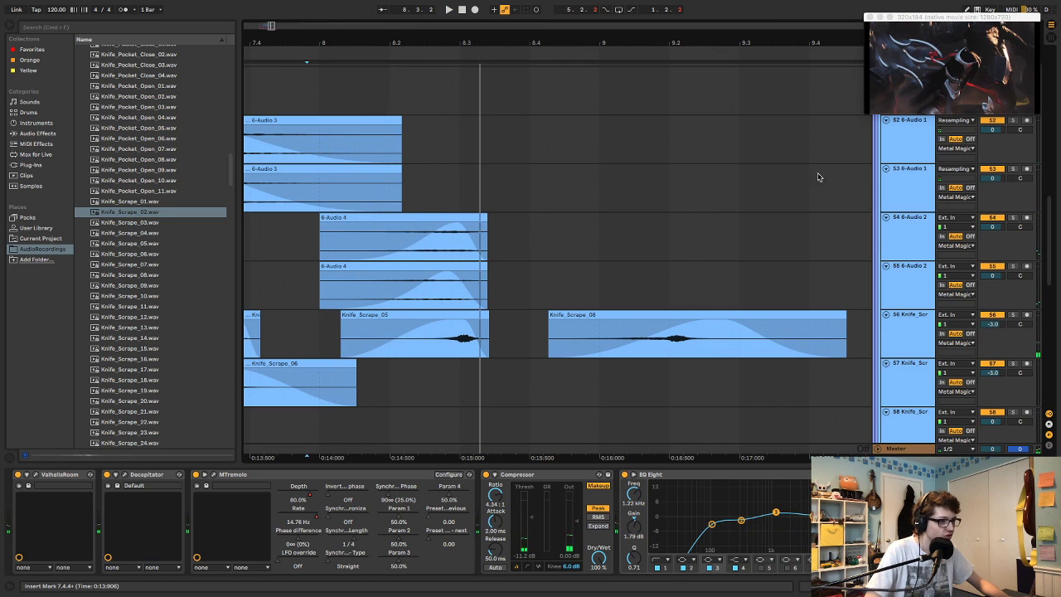
- Solo tracks 59, 60 and 61 and listen to Knife_Scrape_20, Knife_Scrape_19 and Knife_Scrape_17 on their own
scroll(858, 210, "down", 4)
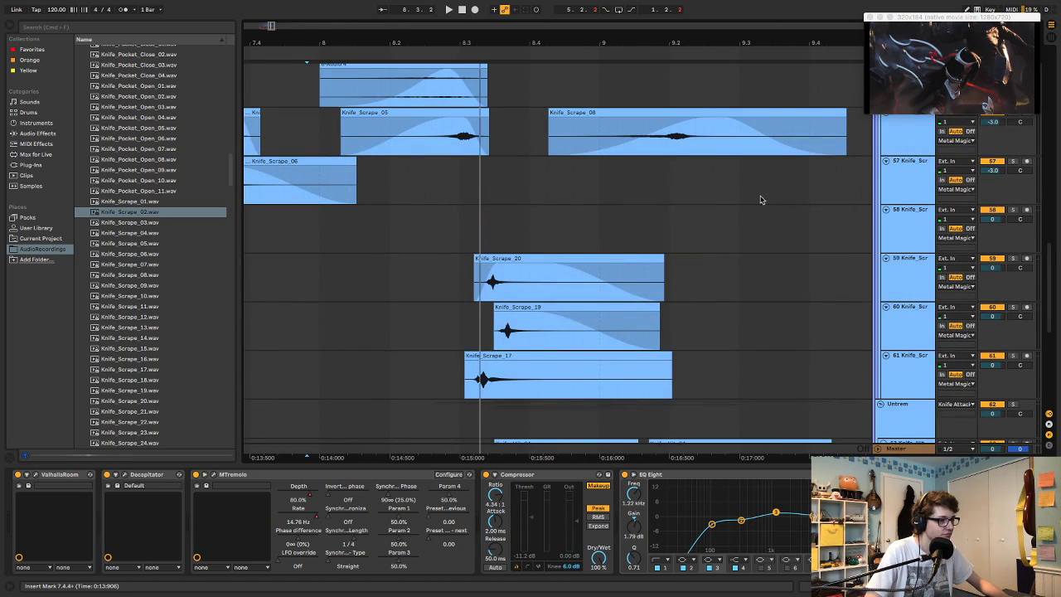
left_click_drag(461, 266, 434, 369)
key("space")
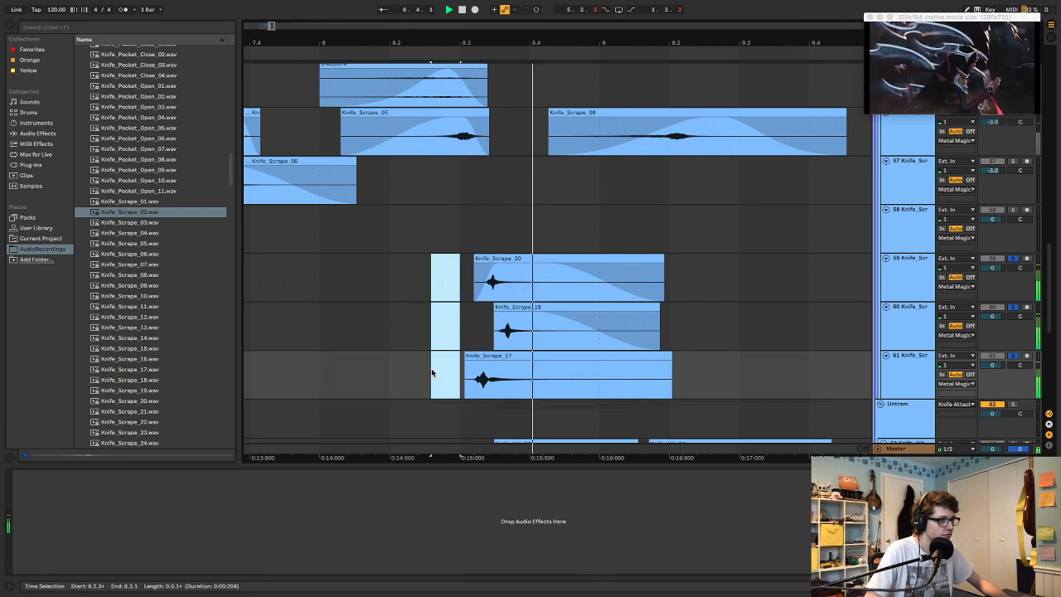
key("space")
key("space")
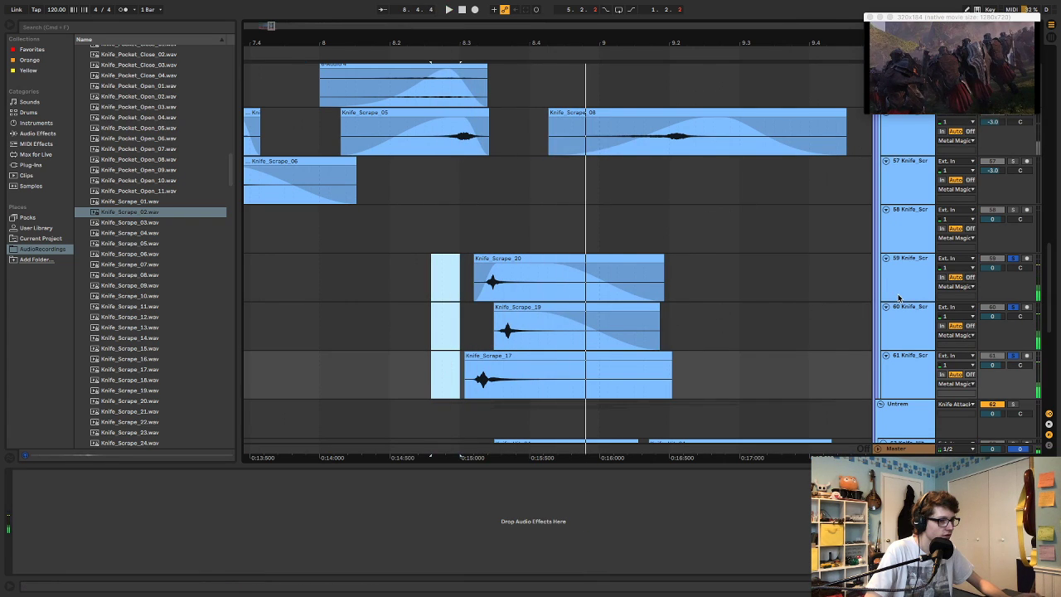
- Unsolo tracks 59 to 61 and listen to their scrape clips within the full mix
key("s")
key("space")
key("space")
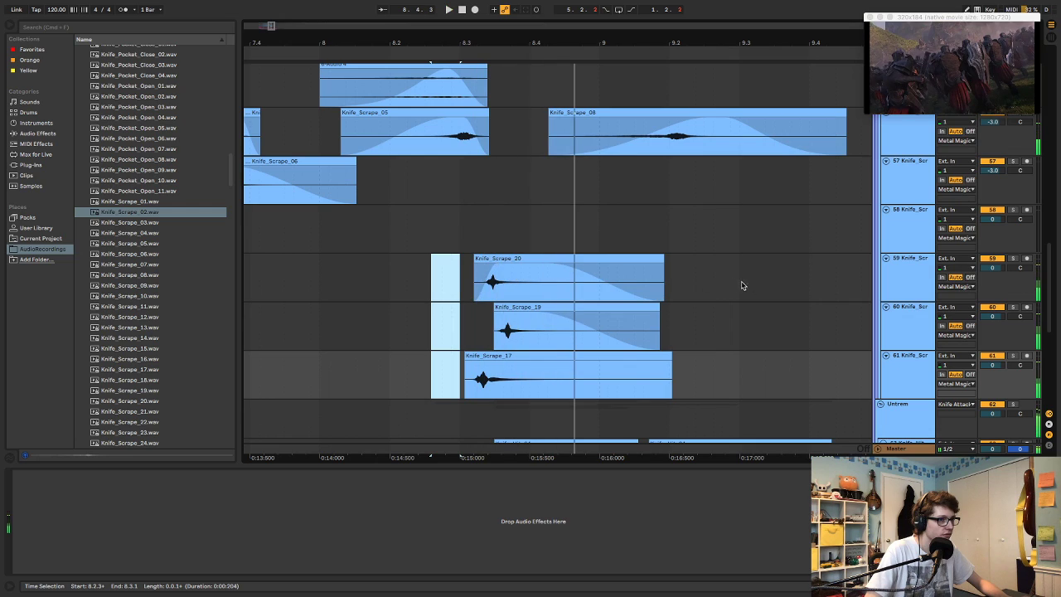
- Mute tracks 59, 60 and 61 and play the section from just before bar 8 without their scrape clips
left_click(912, 283)
left_click(904, 357, "shift")
left_click(992, 259)
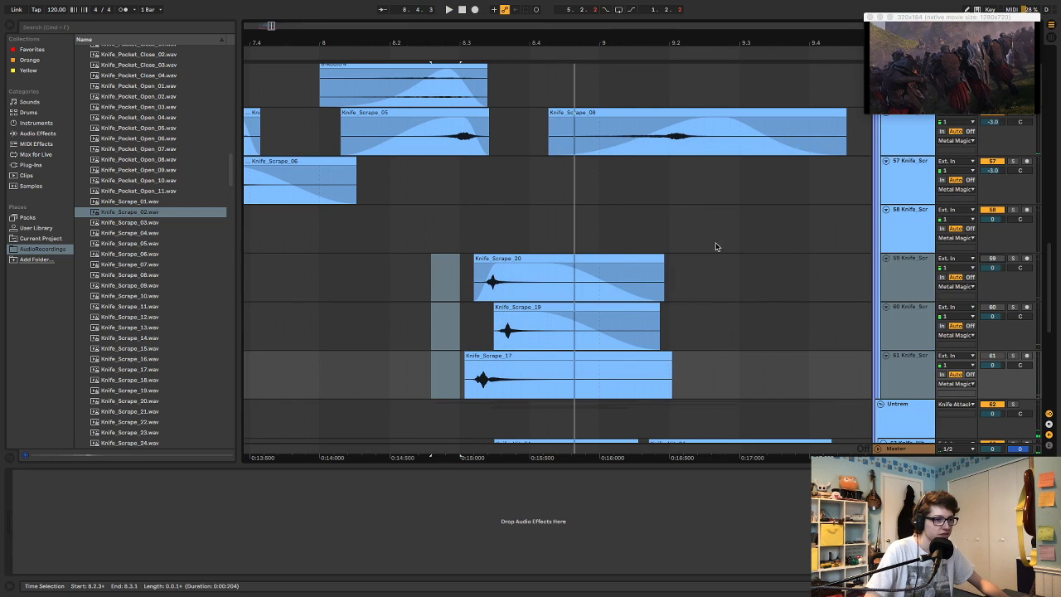
scroll(572, 251, "left", 2)
left_click(391, 225)
key("space")
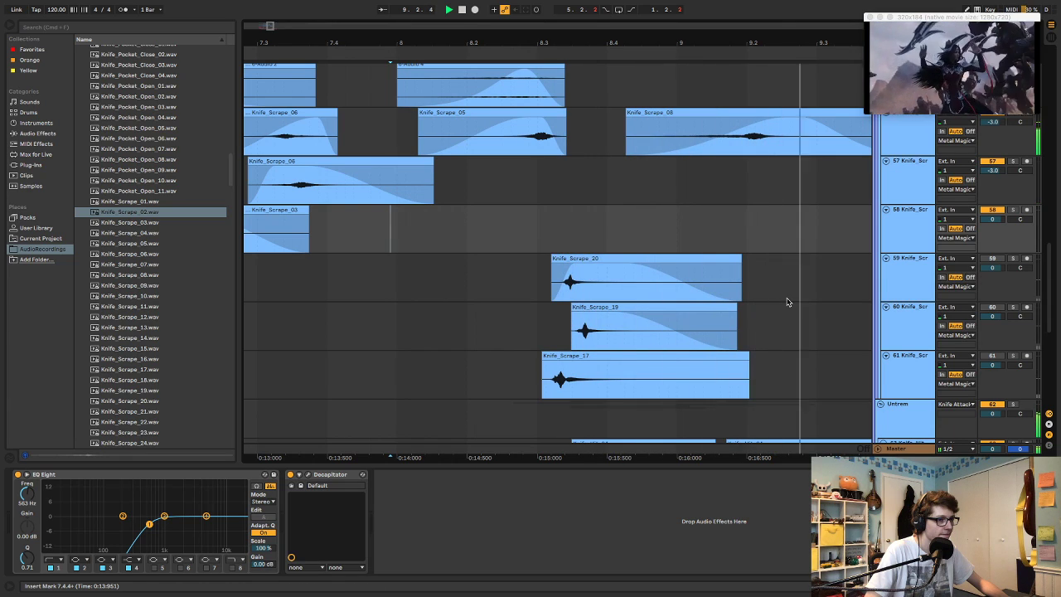
key("space")
key("space")
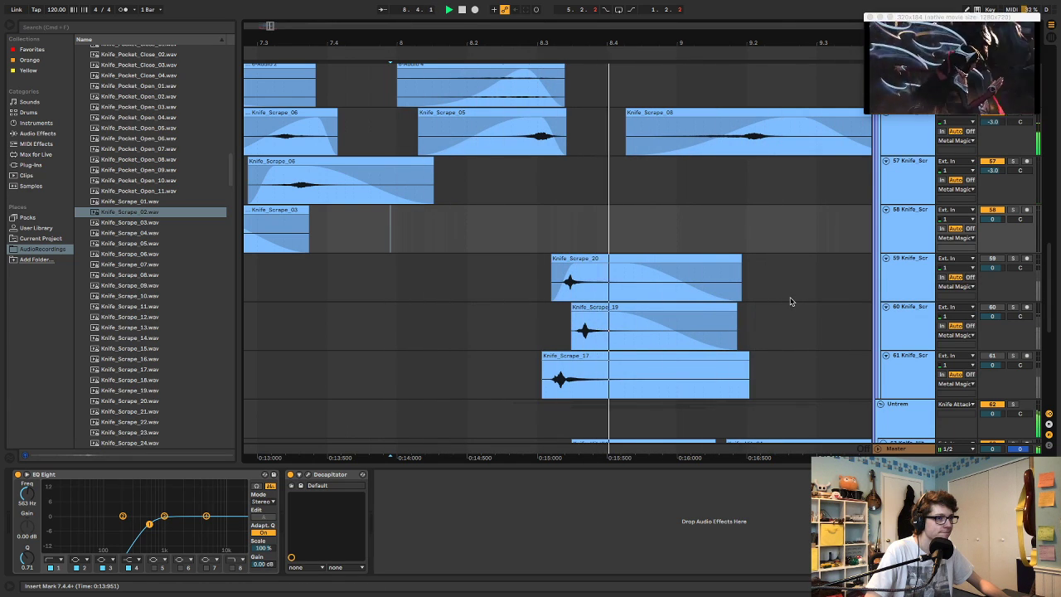
key("space")
key("space")
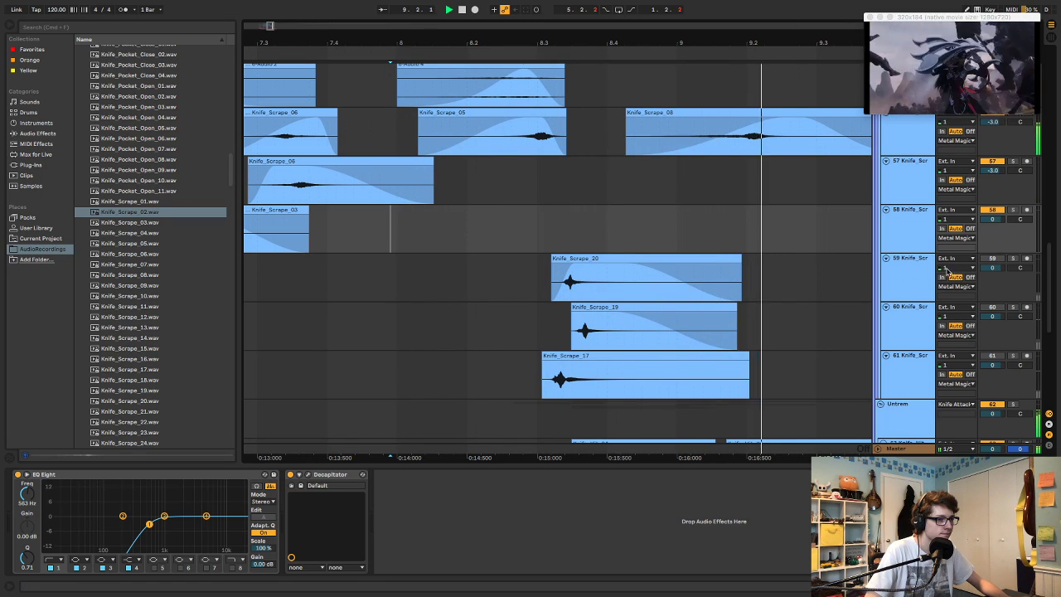
- Unmute tracks 59, 60 and 61 and replay the section for comparison
left_click(905, 365)
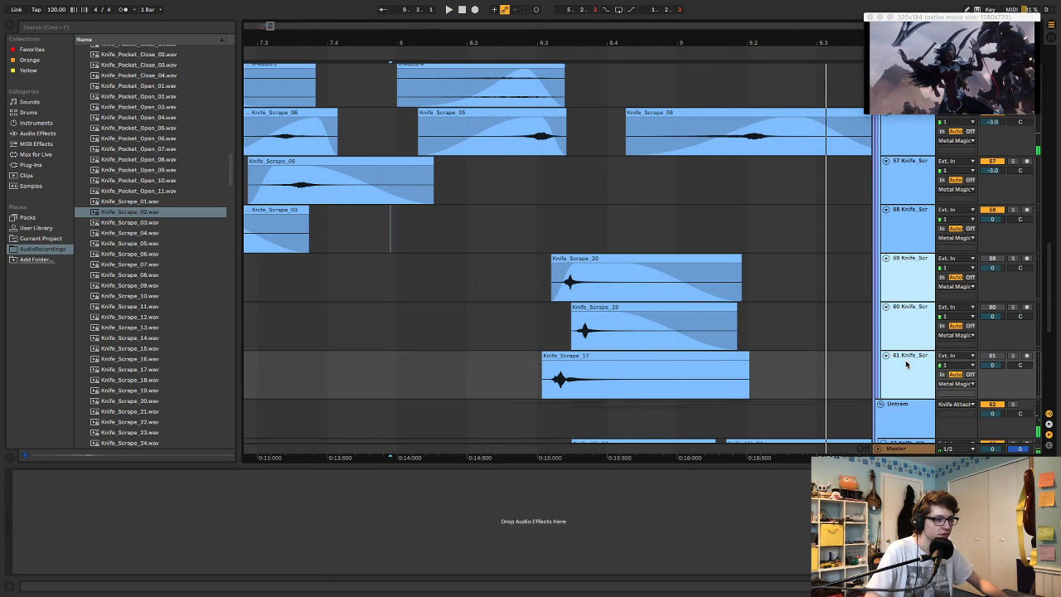
left_click(994, 357)
key("space")
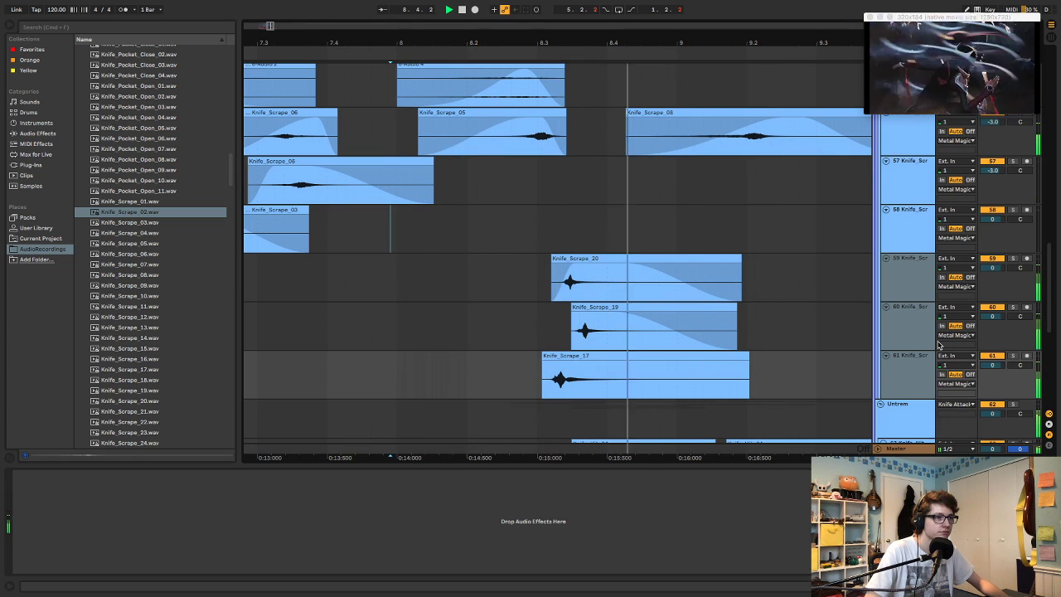
- Deactivate the first Knife_Hit_04 clip on track 63 in the Untrem group
scroll(915, 309, "down", 4)
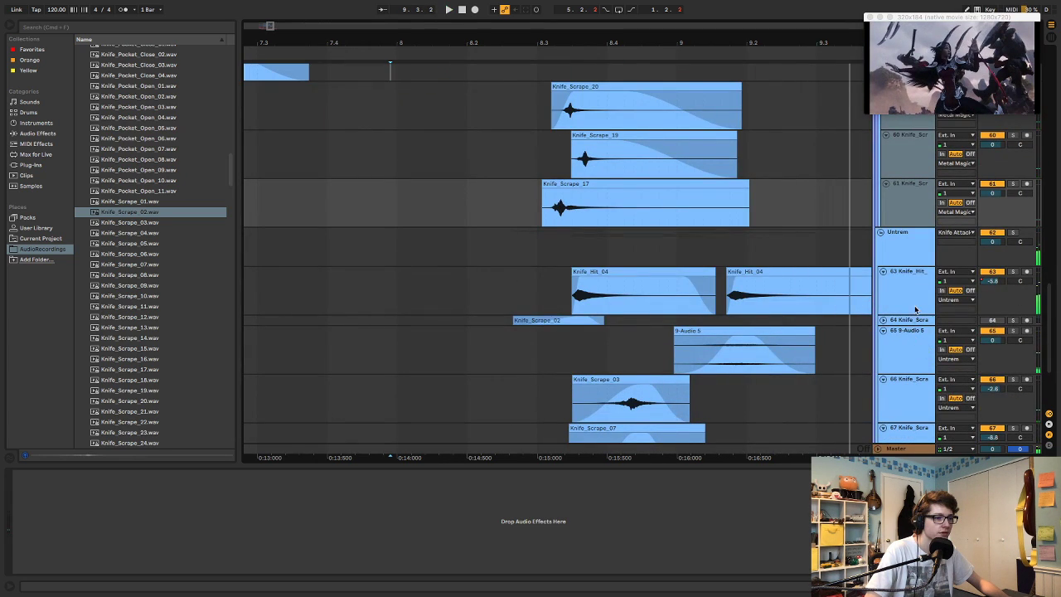
scroll(915, 309, "down", 3)
left_click(666, 167)
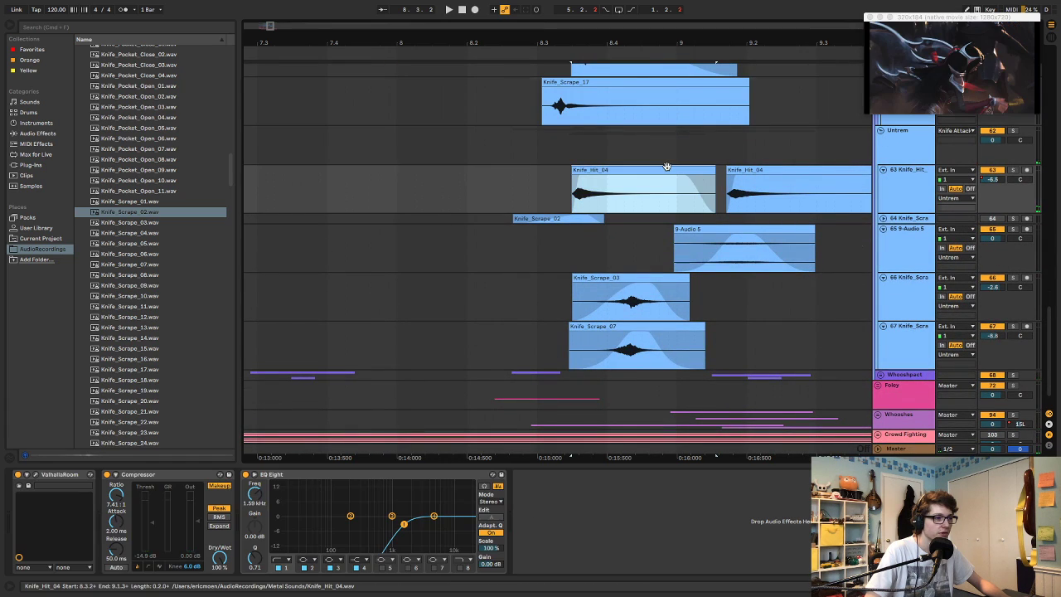
key("0")
- Play the section from about 8.1.3 several times to judge the mix without the first Knife_Hit_04 clip
scroll(437, 145, "up", 3)
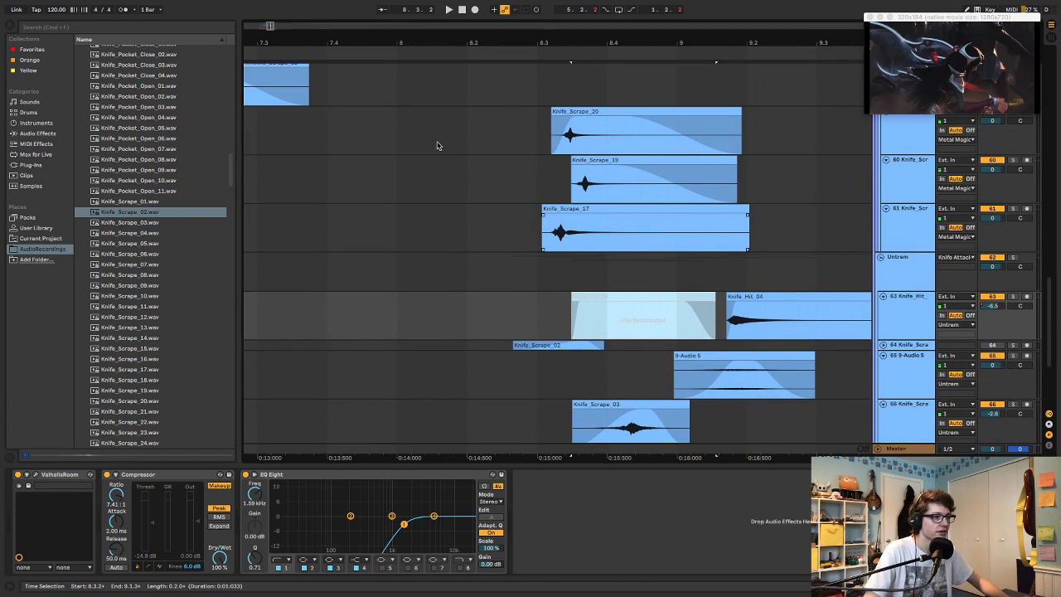
left_click(438, 146)
key("space")
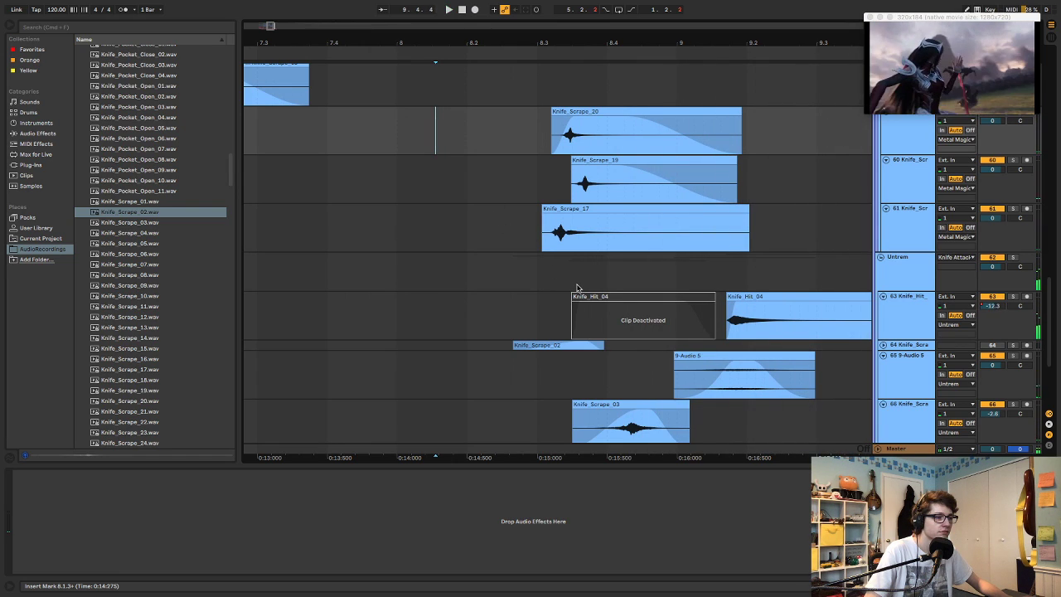
key("space")
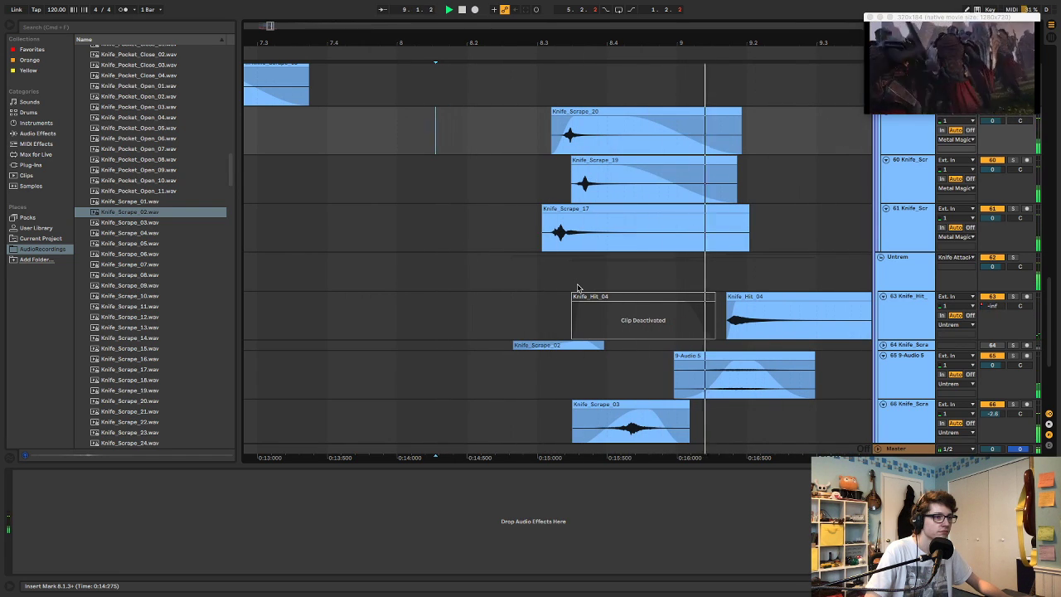
key("space")
key("space")
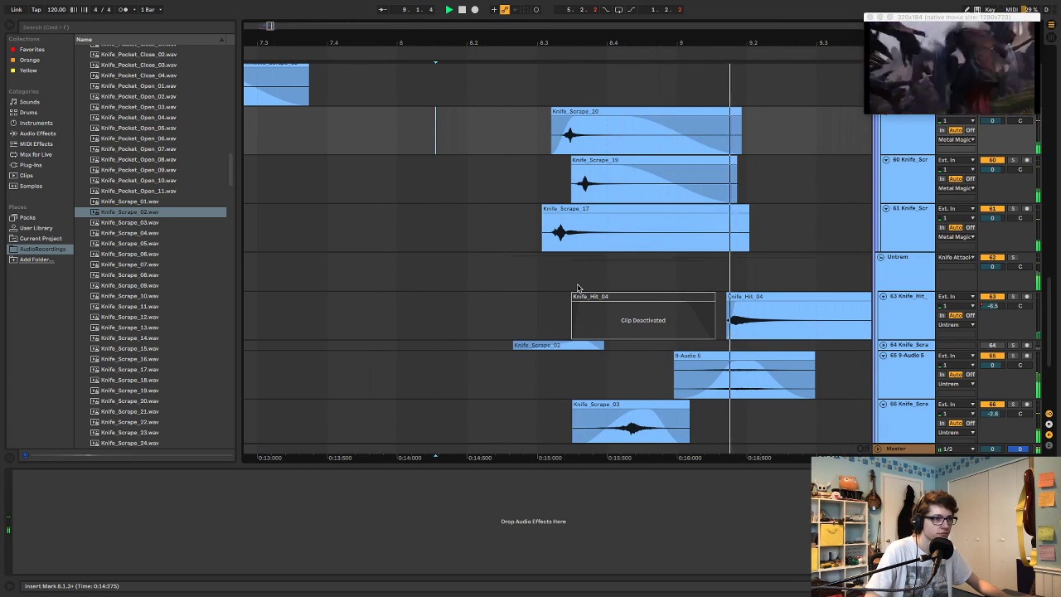
key("space")
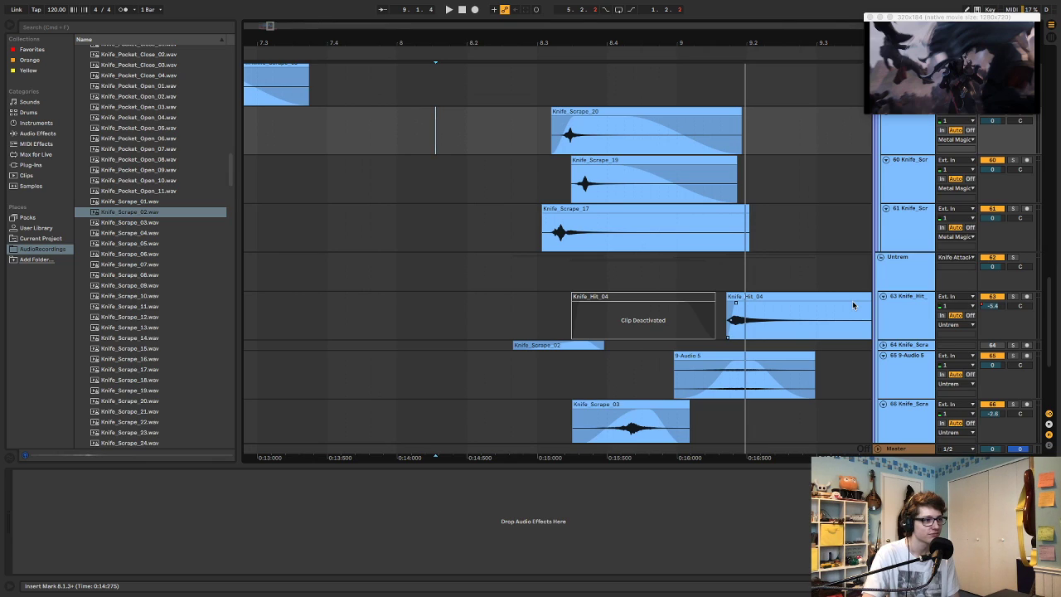
- Add short fades at the edges of the Knife_Scrape_17 clip on track 61
left_click(543, 217)
left_click(574, 166)
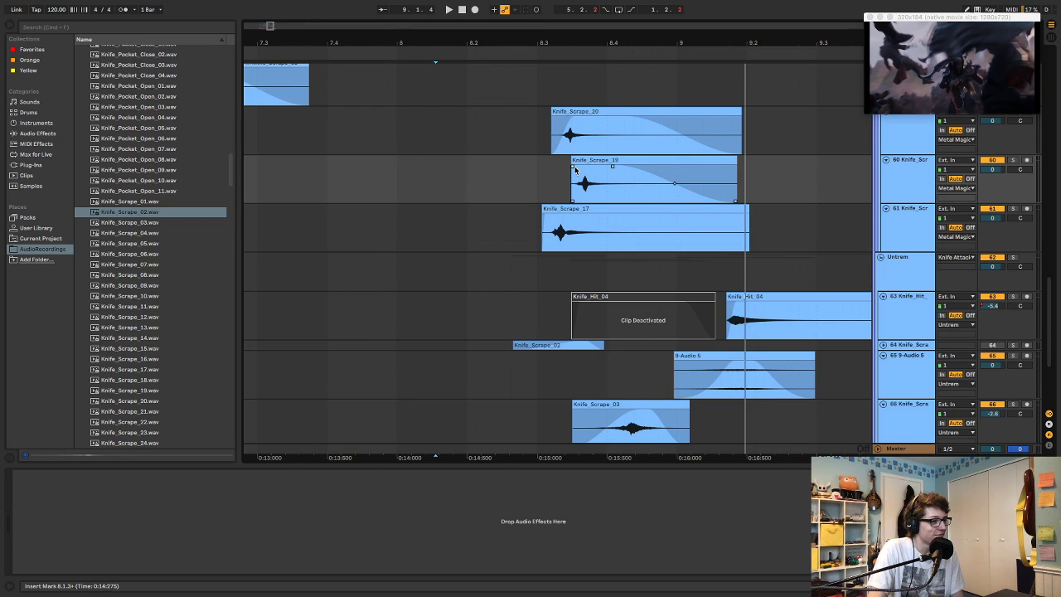
left_click(748, 216)
left_click(748, 218)
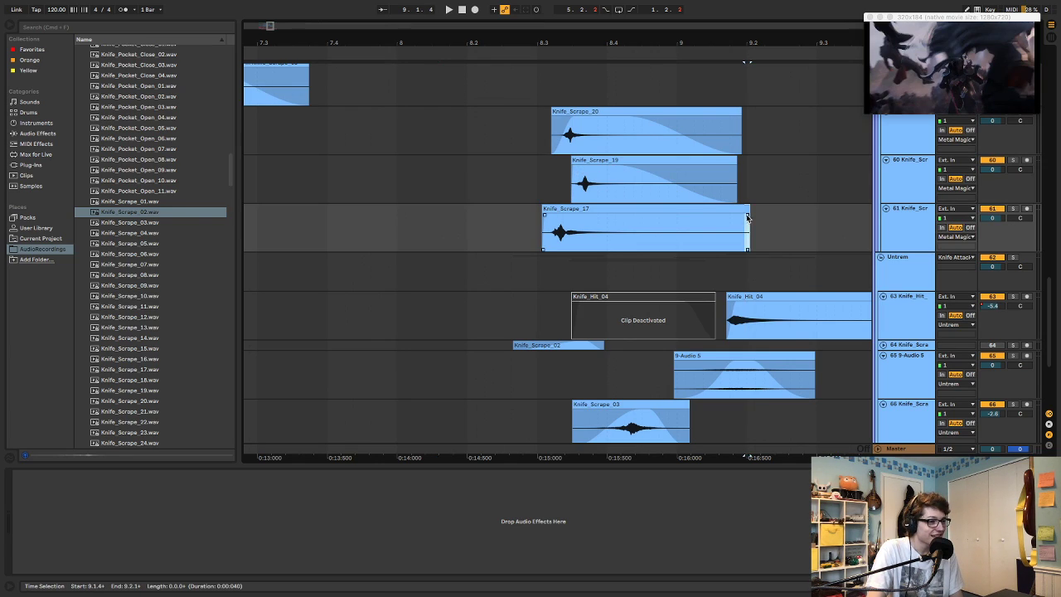
- Solo tracks 59, 60 and 61 and listen to their scrape clips from about 8.2.2
left_click_drag(507, 130, 493, 249)
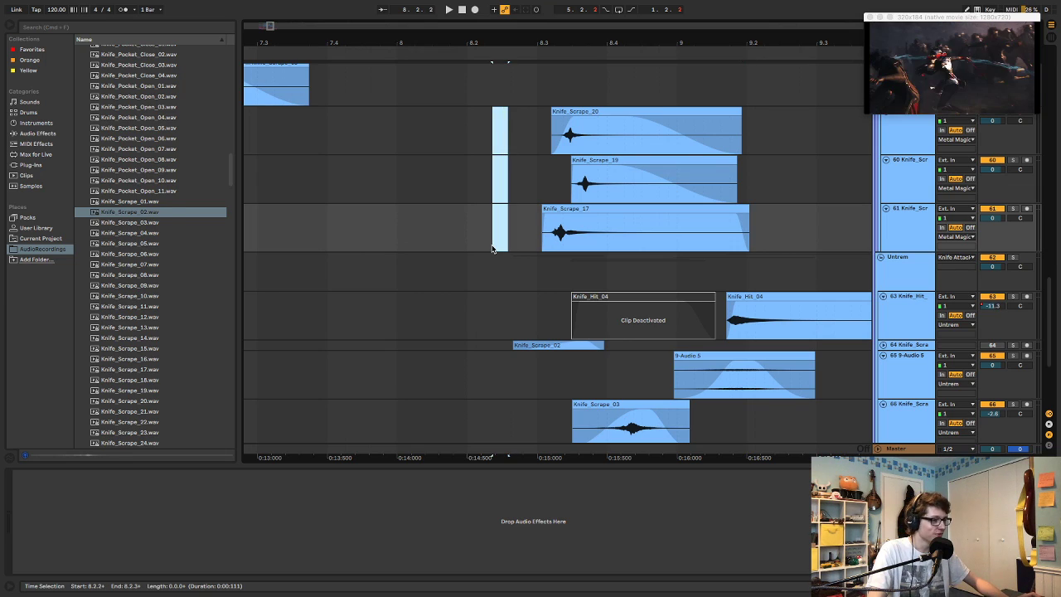
key("s")
key("space")
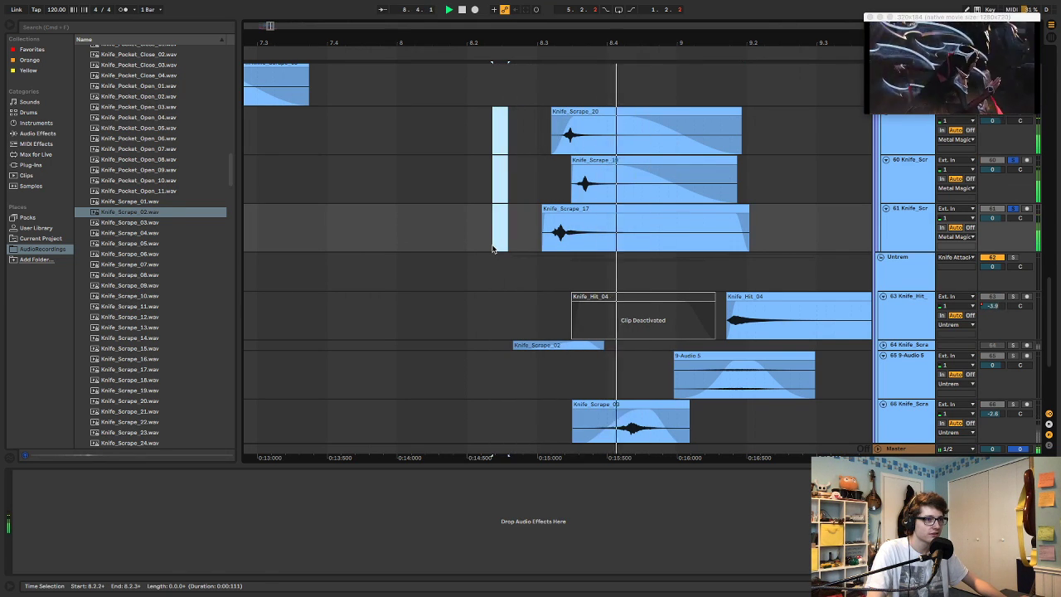
key("space")
- Freeze tracks 59, 60 and 61
left_click(902, 230)
right_click(902, 231)
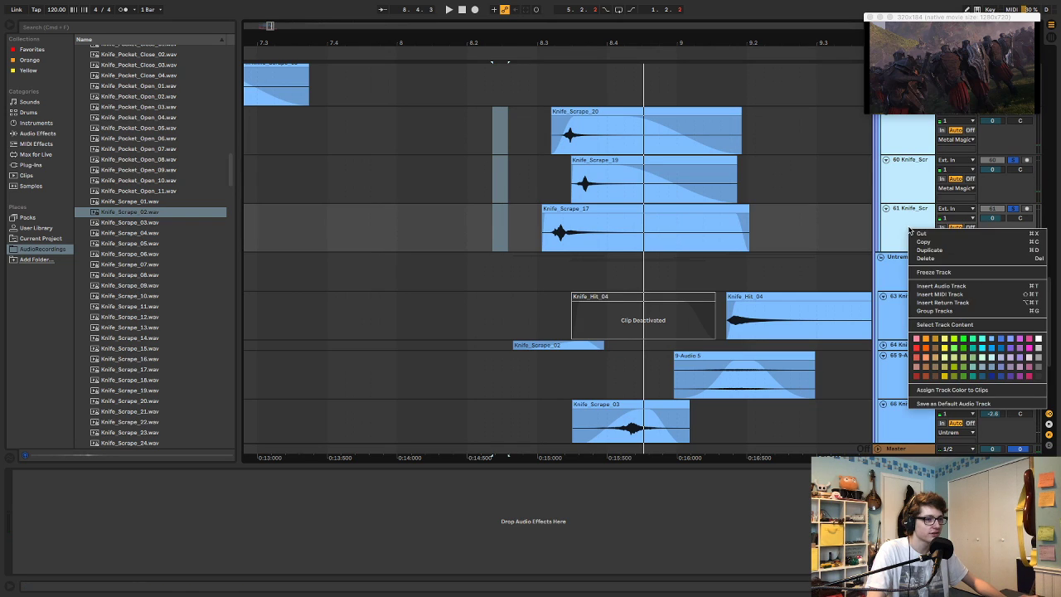
left_click(931, 269)
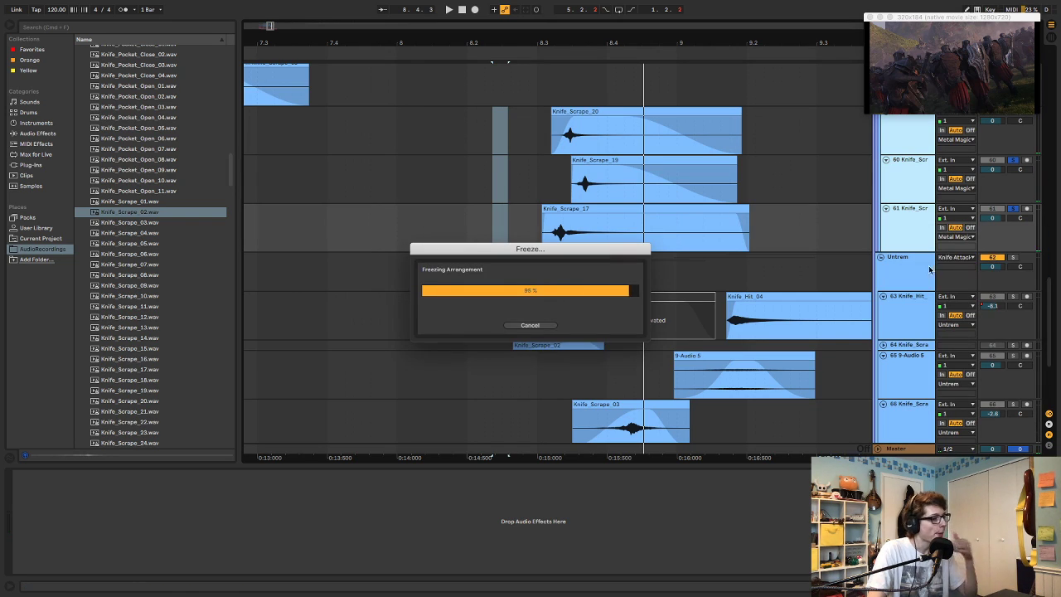
- Replay the soloed frozen scrape tracks to check how the three layers sound together
key("space")
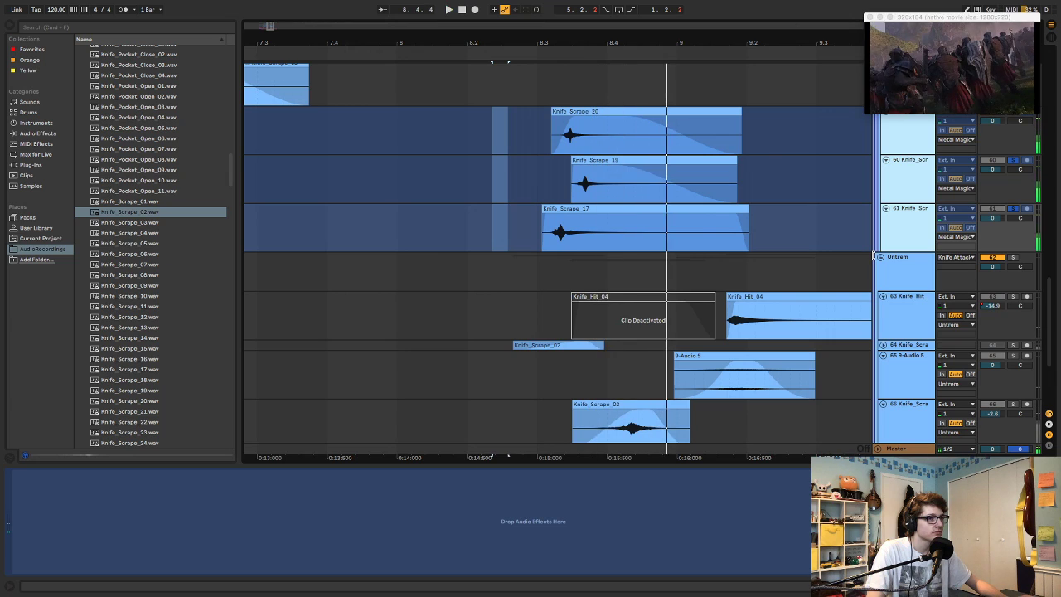
key("space")
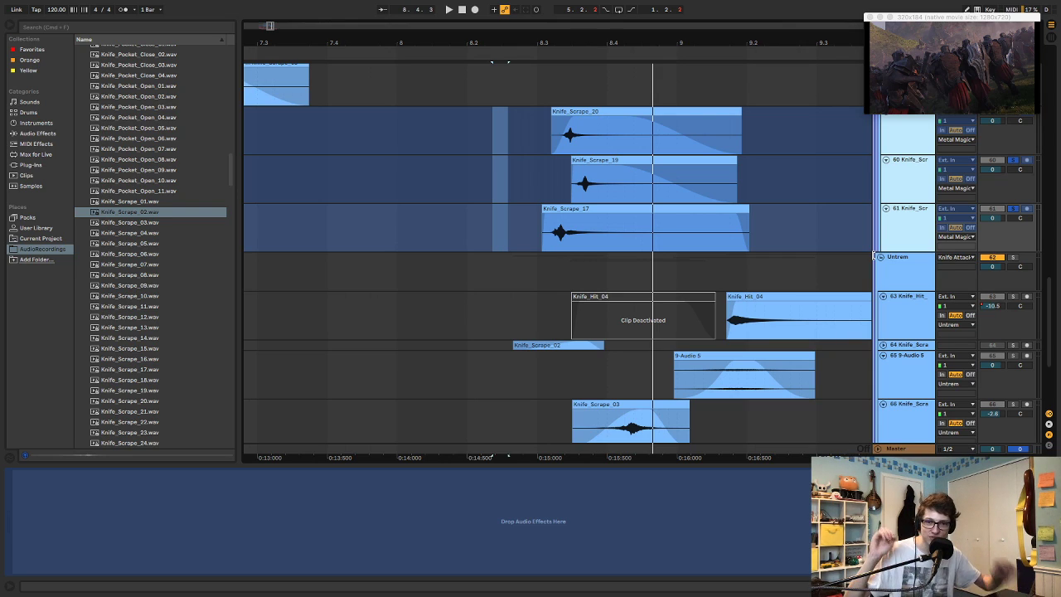
key("space")
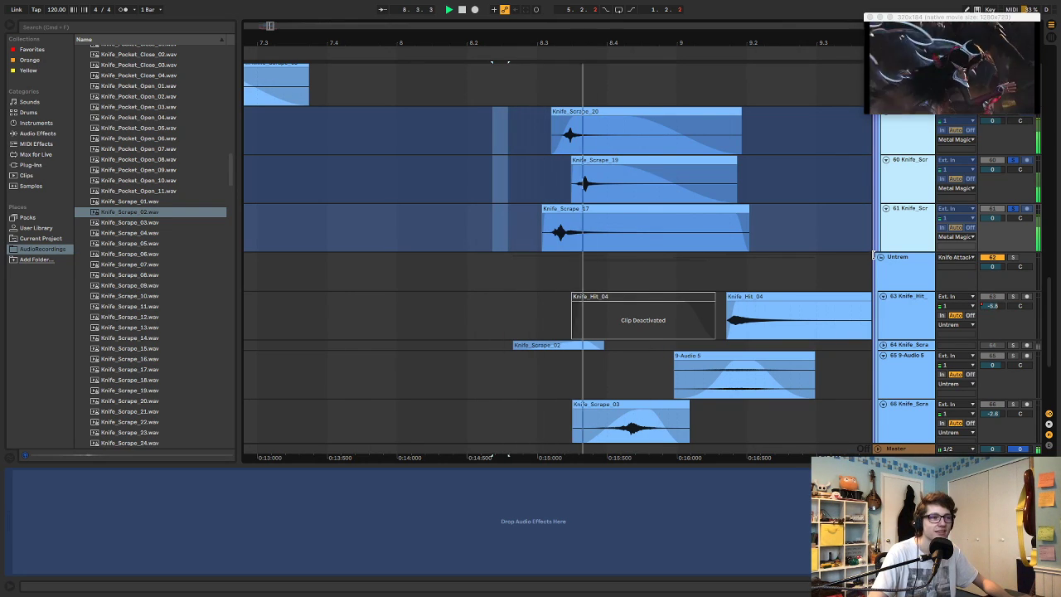
key("space")
key("space")
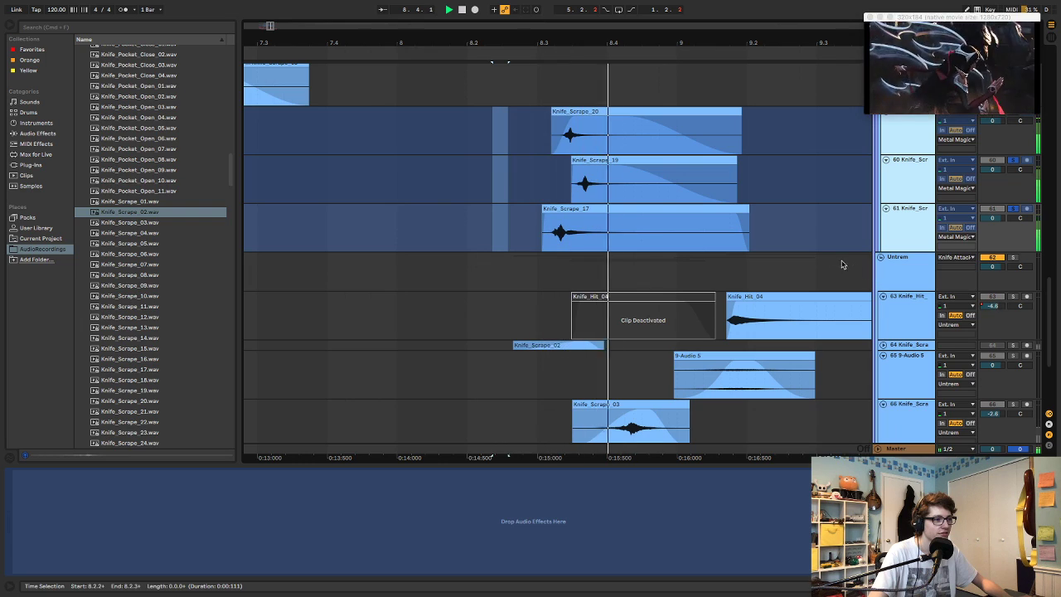
- Solo only track 60 and listen to Knife_Scrape_19 from about 8.2.3
left_click(517, 137)
key("space")
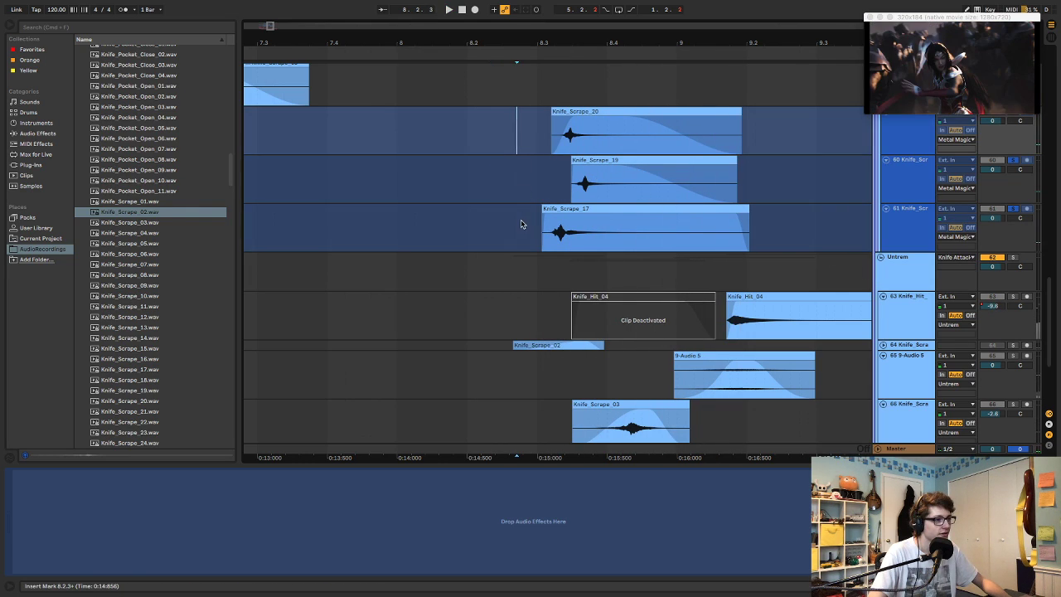
scroll(994, 221, "up", 3)
left_click(1011, 230)
key("space")
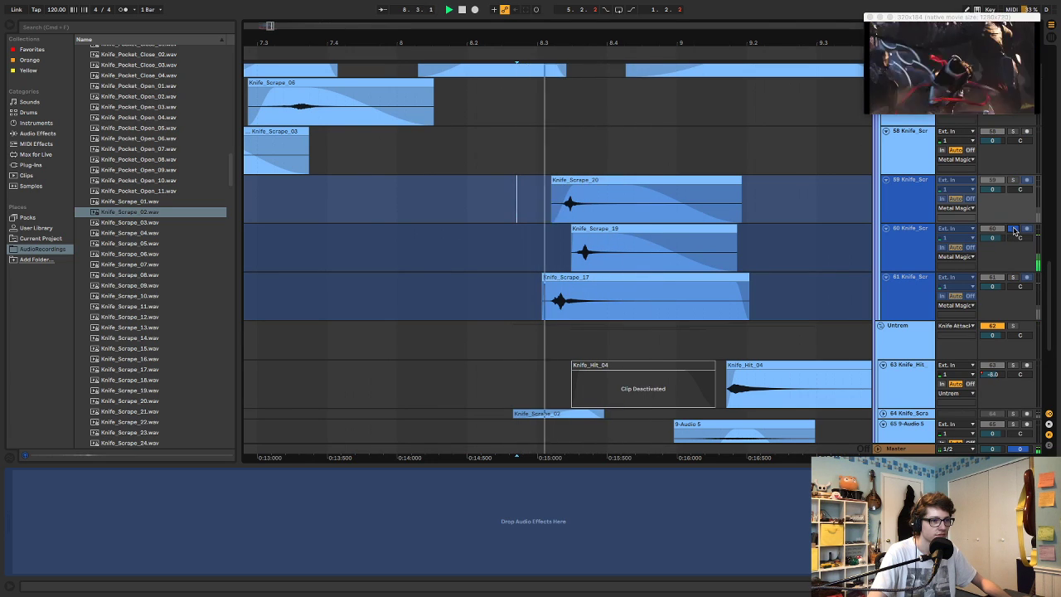
left_click(1012, 229)
key("space")
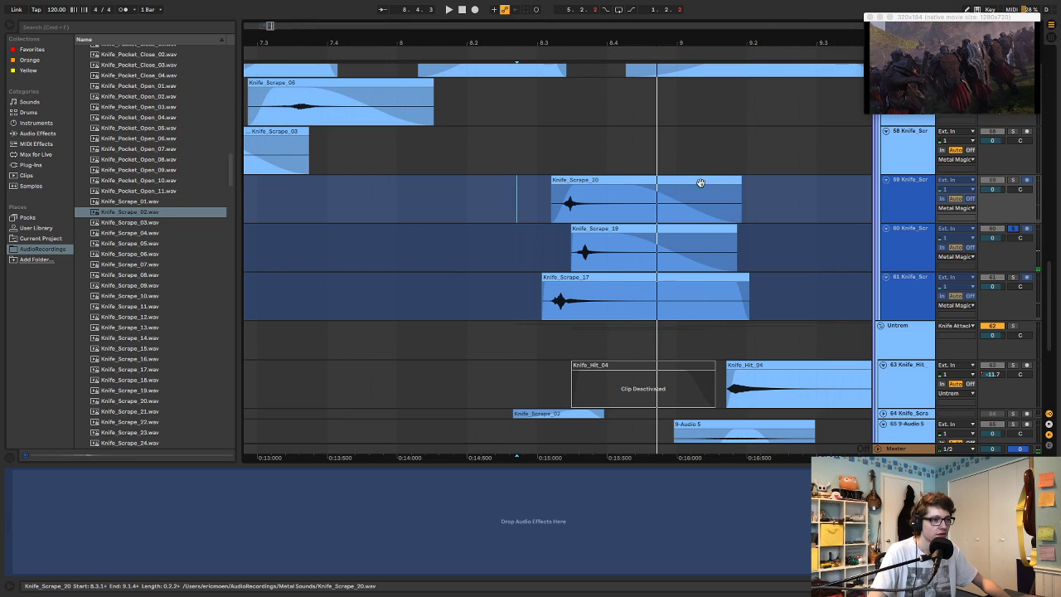
- Try moving Knife_Scrape_20 slightly later, past the start of Knife_Scrape_19, and play tracks 59 to 61 soloed before unsoloing them
left_click_drag(598, 181, 645, 199)
left_click_drag(481, 228, 481, 293)
key("space")
key("space")
key("space")
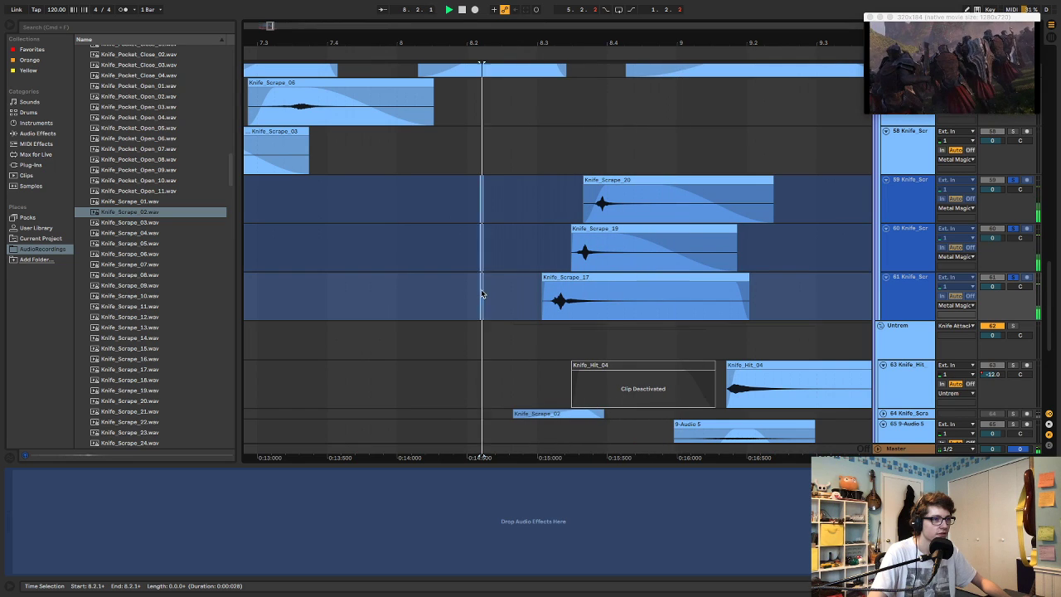
key("space")
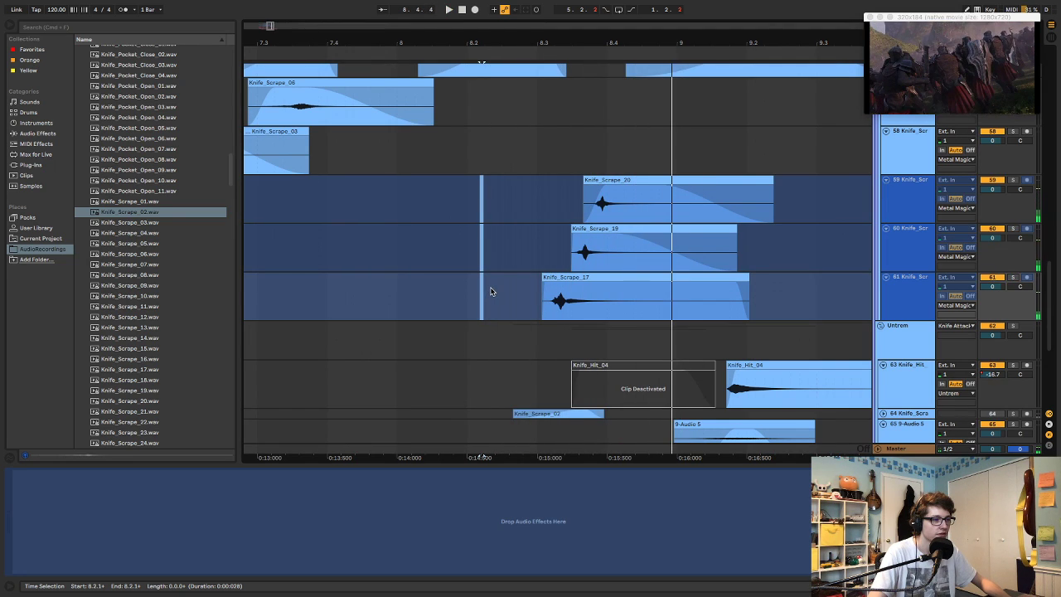
- Replay the full mix from just before bar 8, then undo the Knife_Scrape_20 move
left_click(393, 229)
key("space")
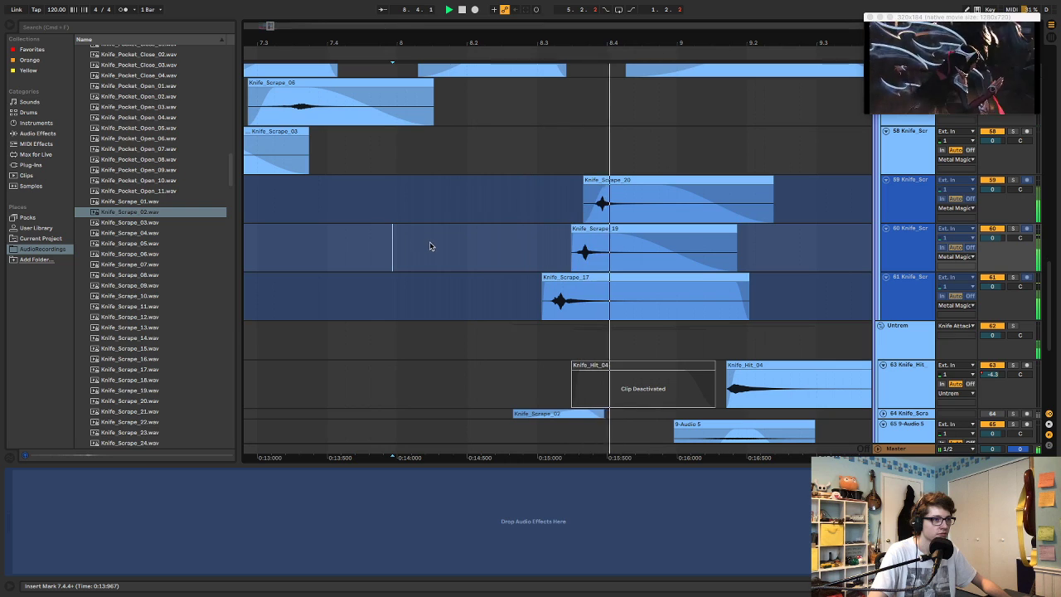
key("space")
key("space")
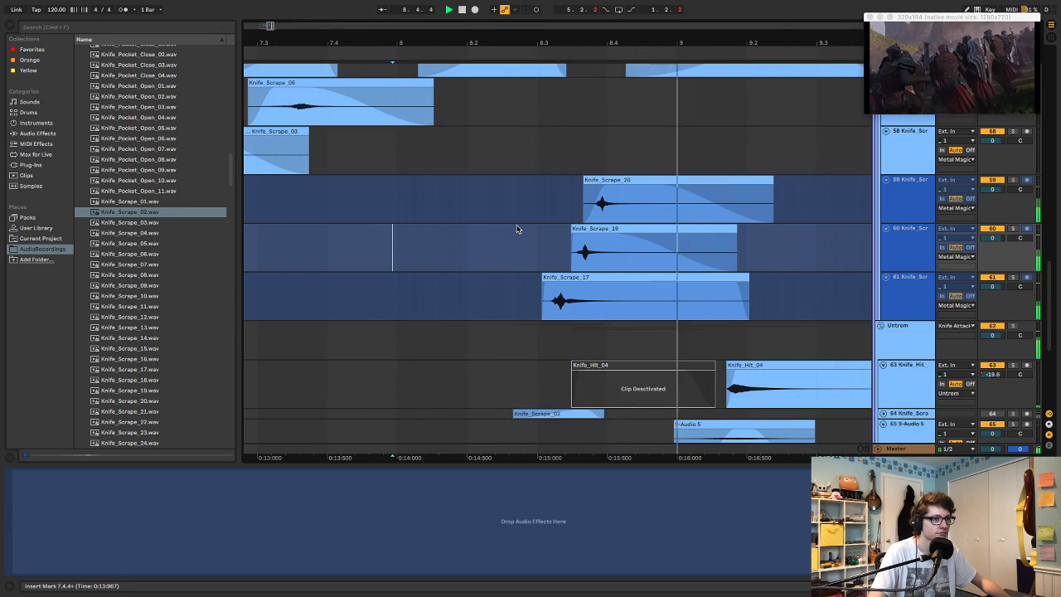
key("space")
key("space")
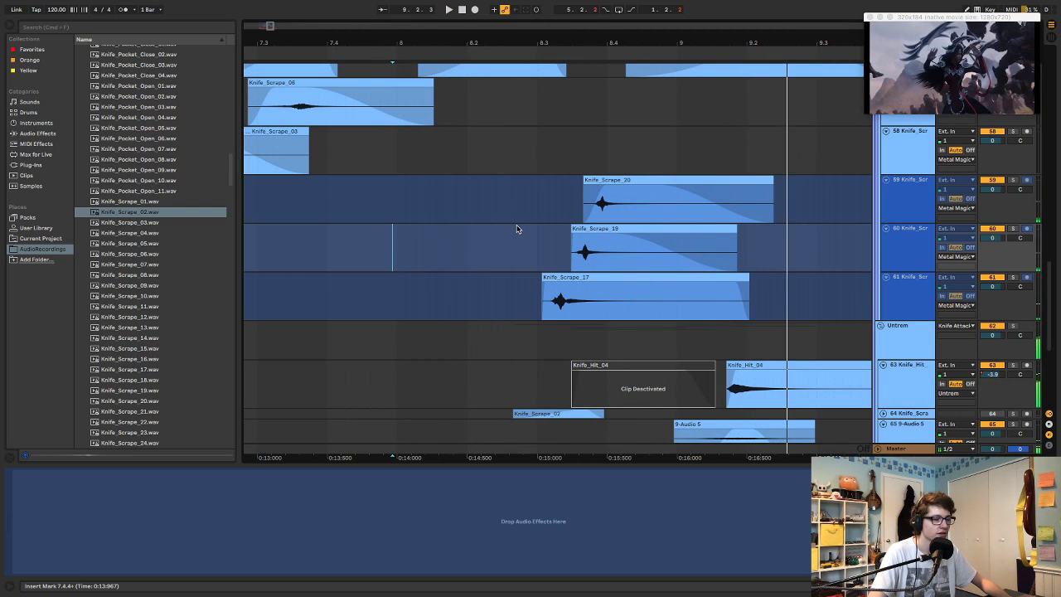
key("super+z")
- Open the MTremolo plug-in window from the Metal Magic group's device chain and place it over the arrangement
scroll(853, 261, "up", 10)
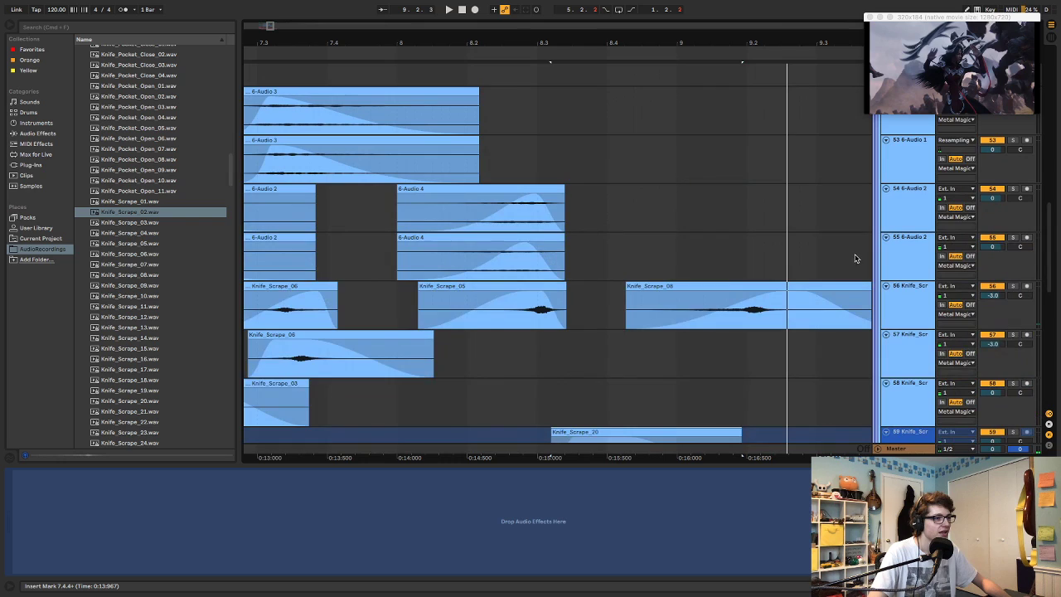
left_click(925, 176)
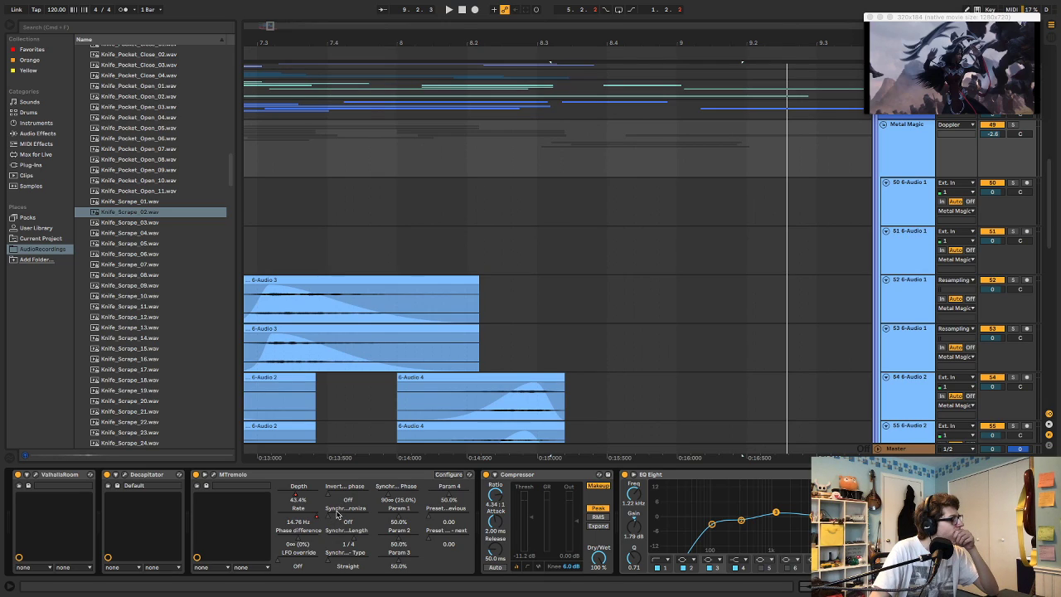
left_click(217, 474)
left_click_drag(666, 266, 307, 98)
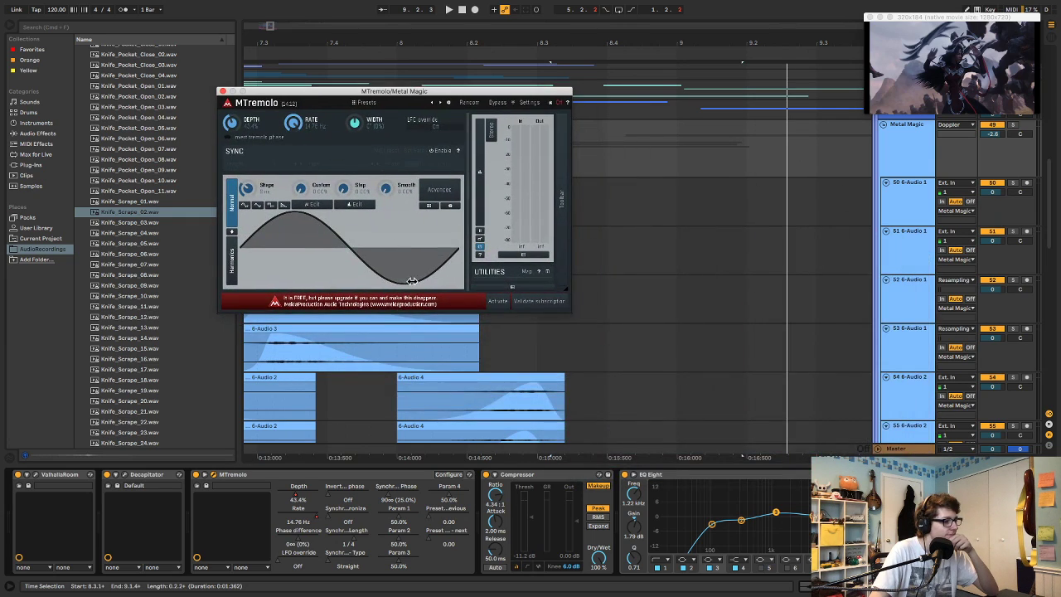
left_click(573, 314)
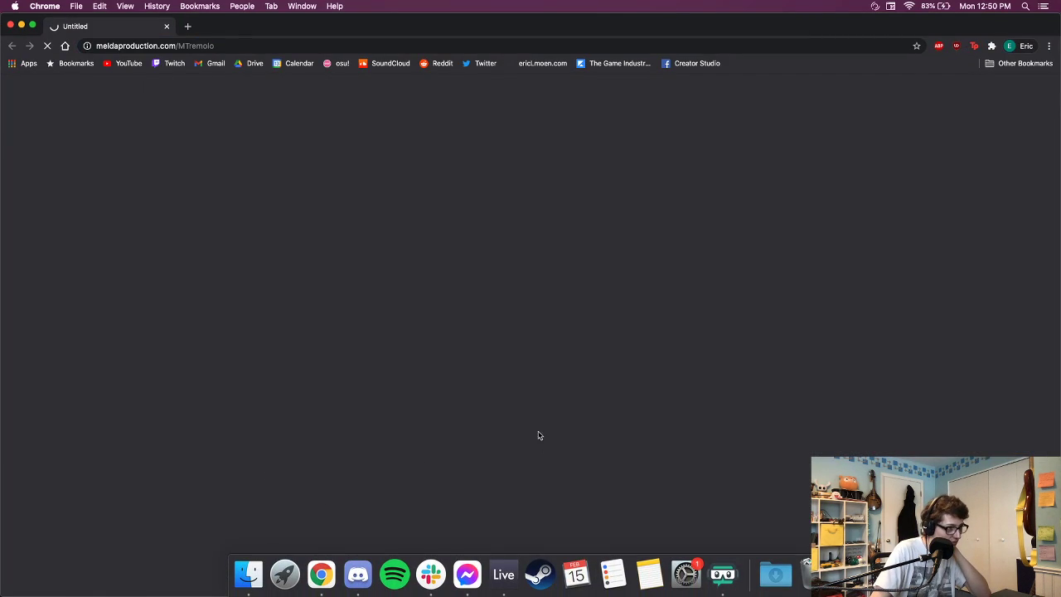
key("cmd+q")
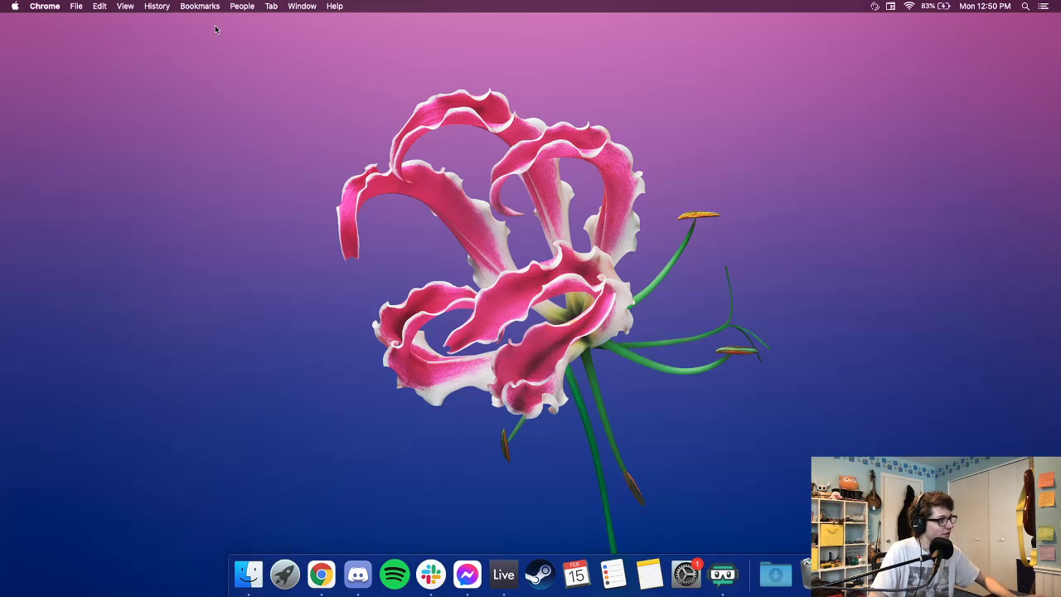
left_click(503, 573)
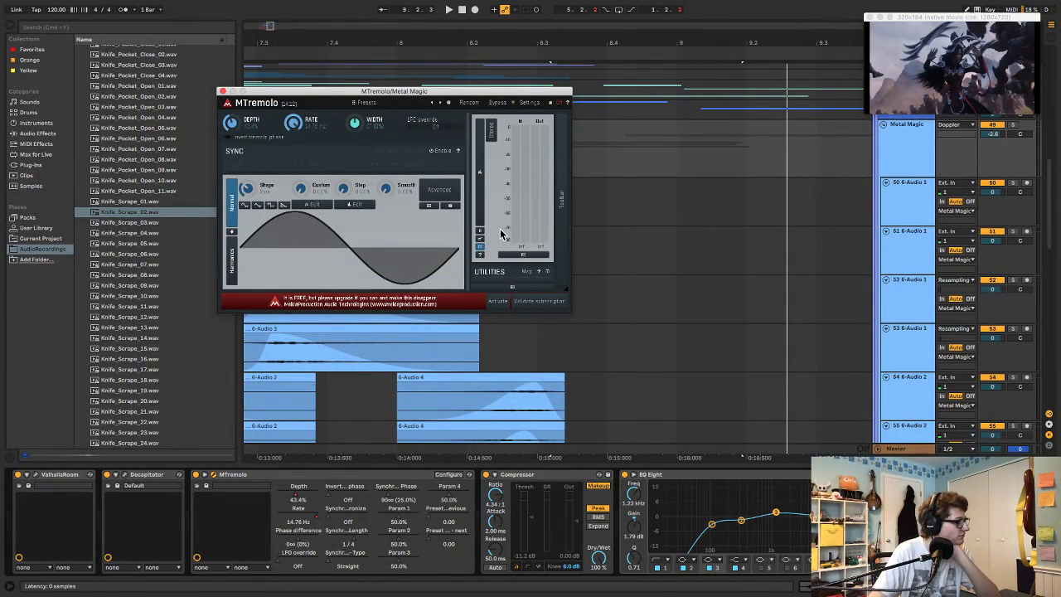
left_click(575, 237)
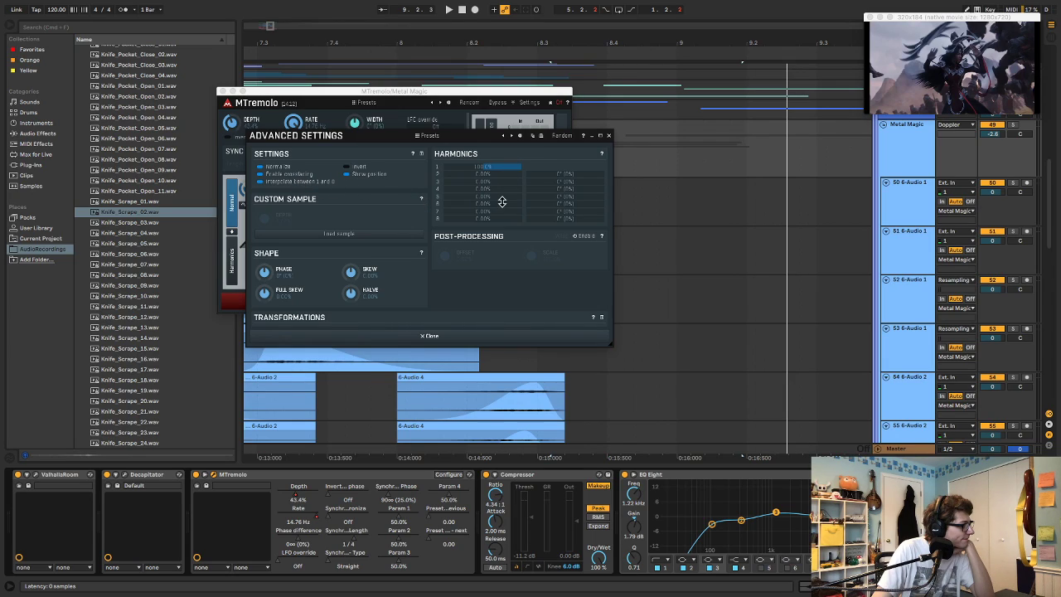
left_click(429, 336)
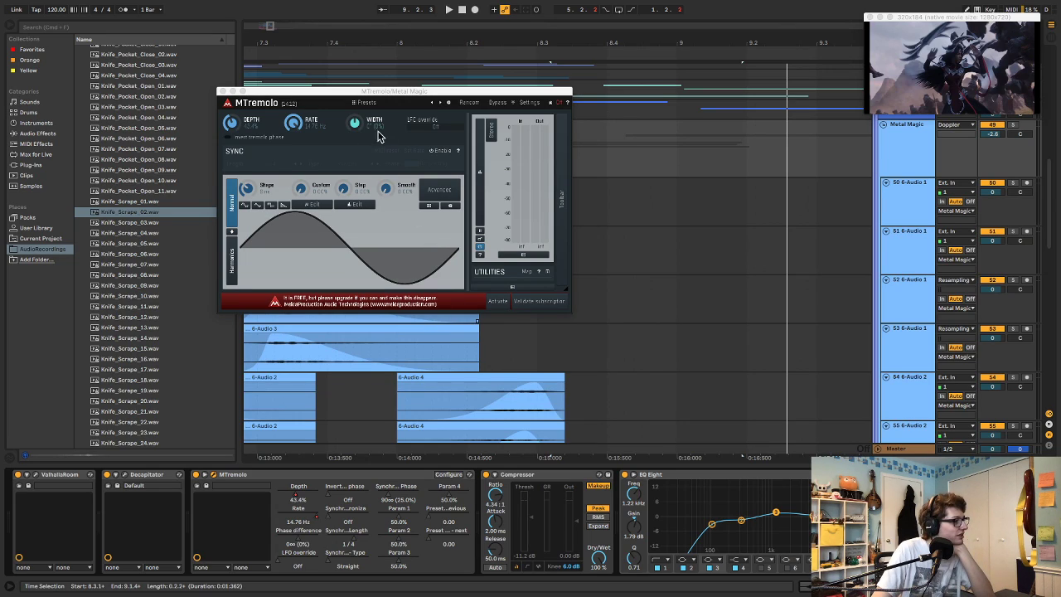
- Enable tempo sync in MTremolo and set its rate from the 1/4 sync length, giving 2.000 Hz
left_click(441, 150)
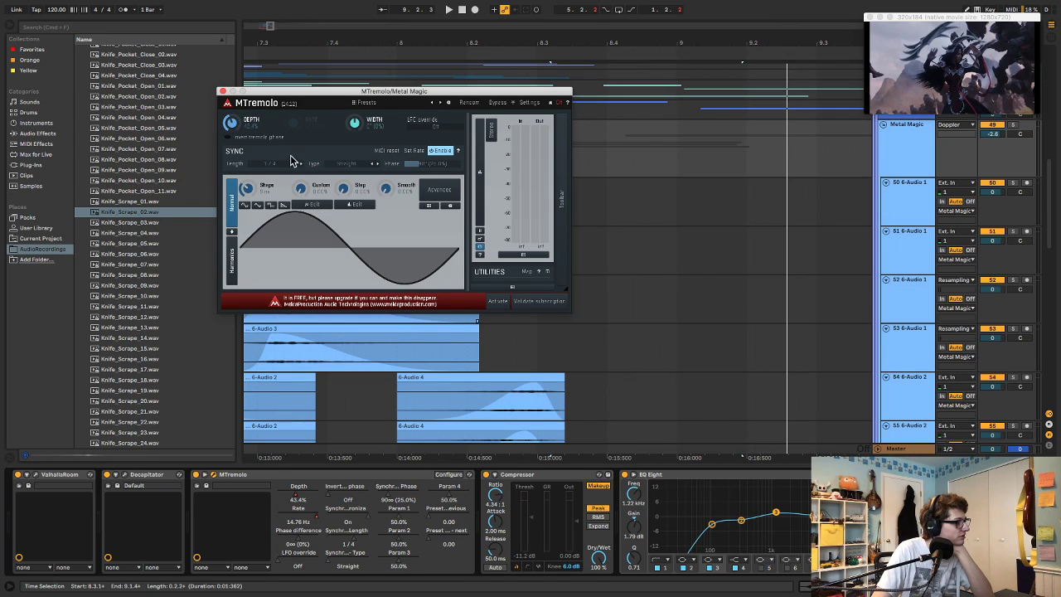
left_click(408, 153)
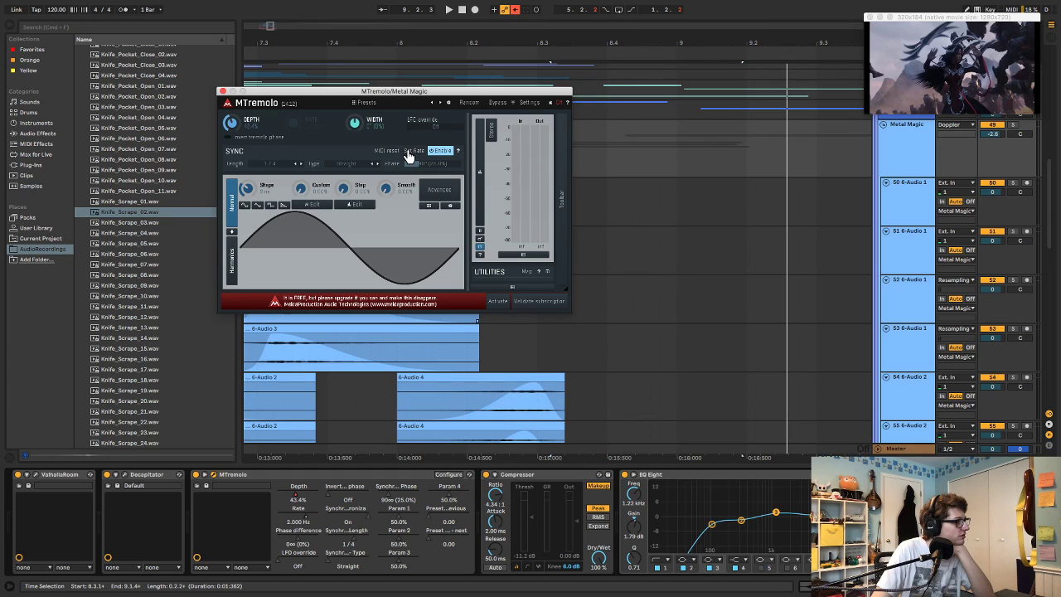
- Turn off tempo sync in MTremolo and restore its earlier rate of 12.30 Hz
left_click(440, 152)
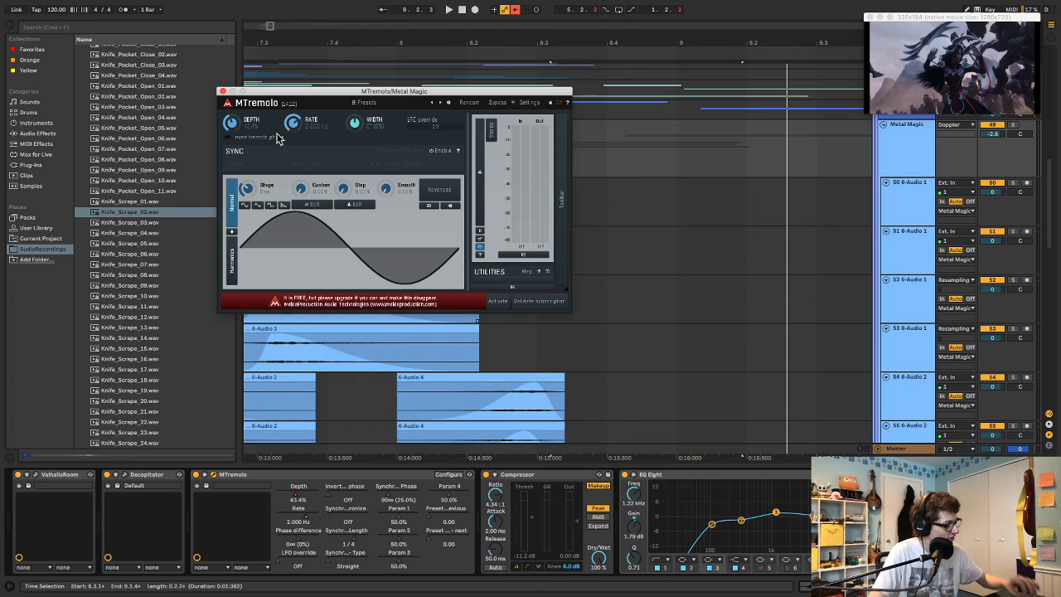
key("super+z")
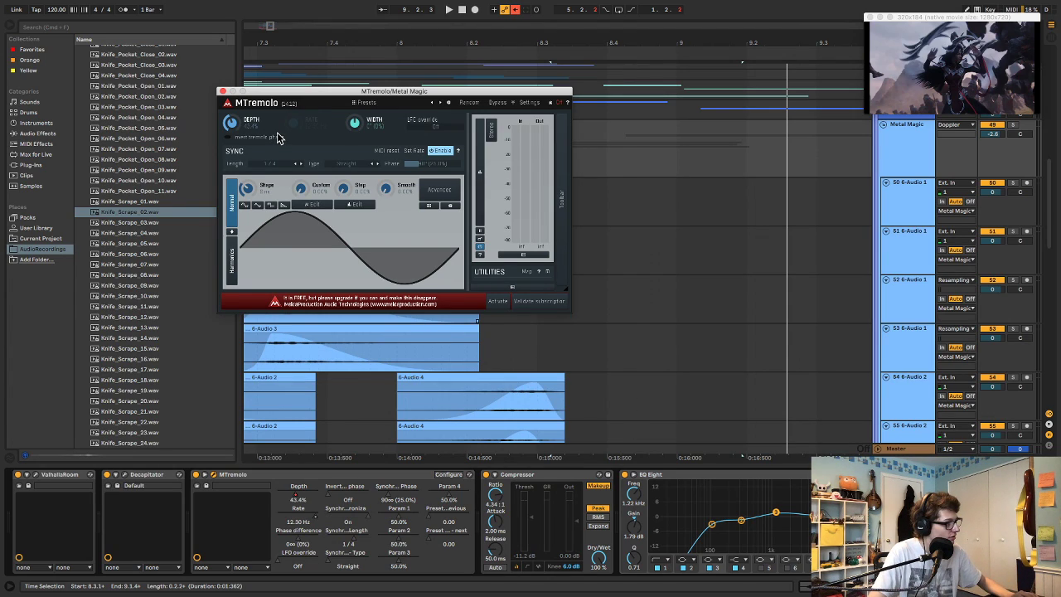
key("super+shift+z")
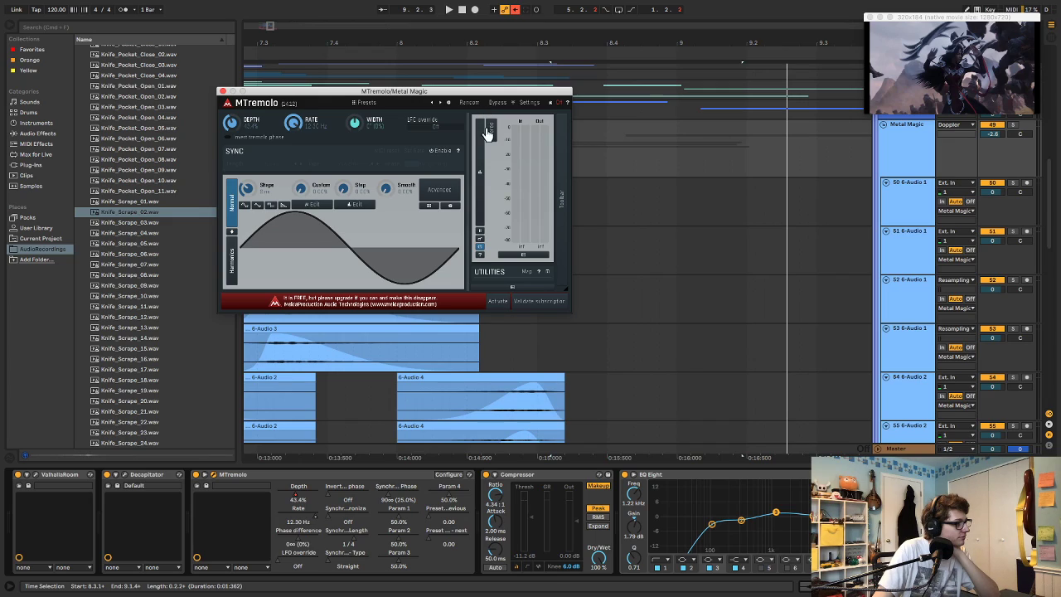
- Expand MTremolo's toolbar and utilities sections to examine their options, and close the plug-in window
left_click(560, 203)
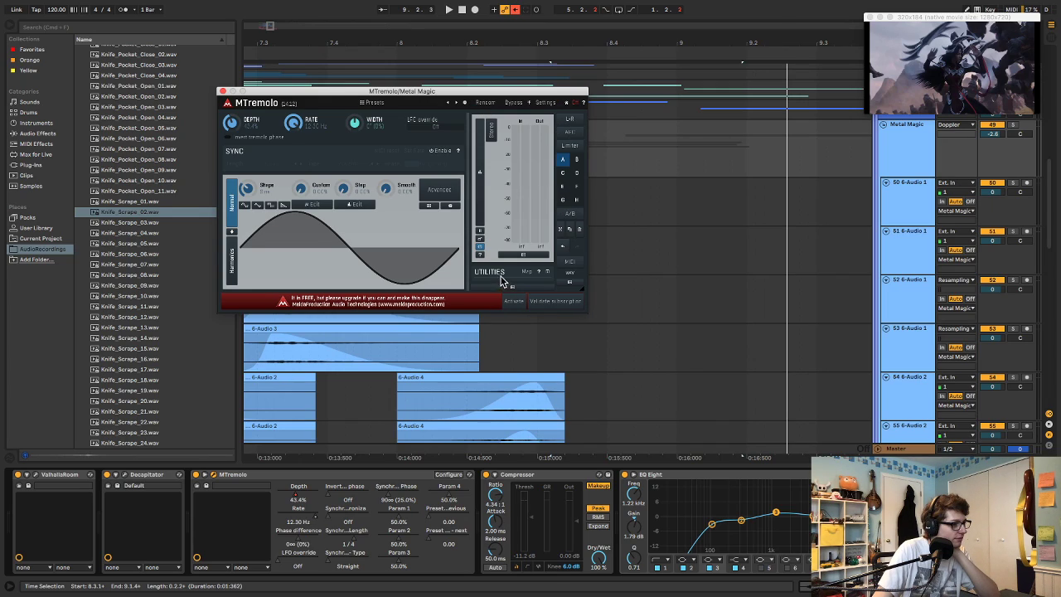
left_click(546, 270)
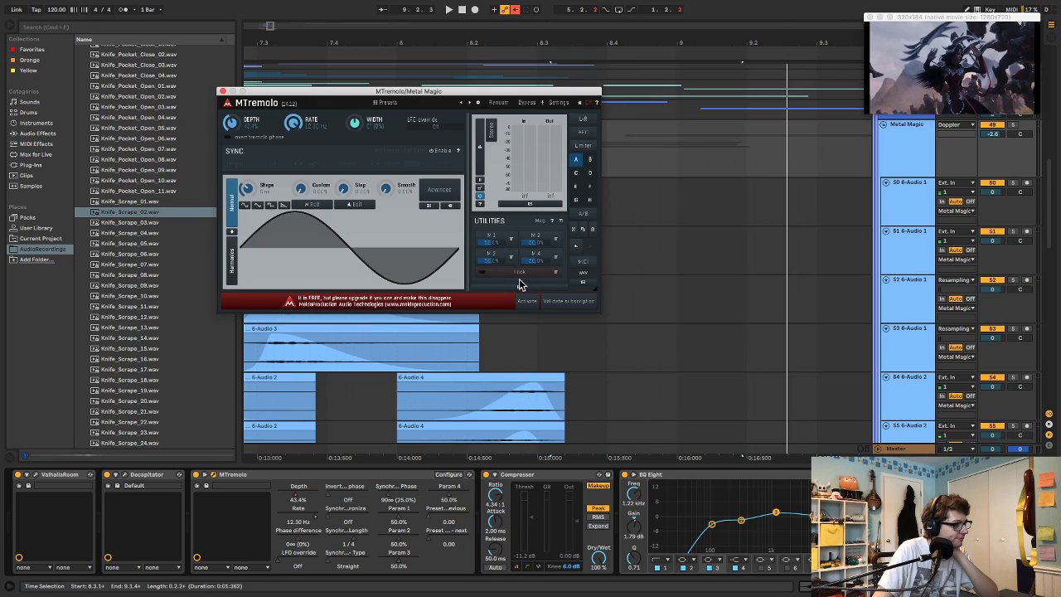
key("super+Tab")
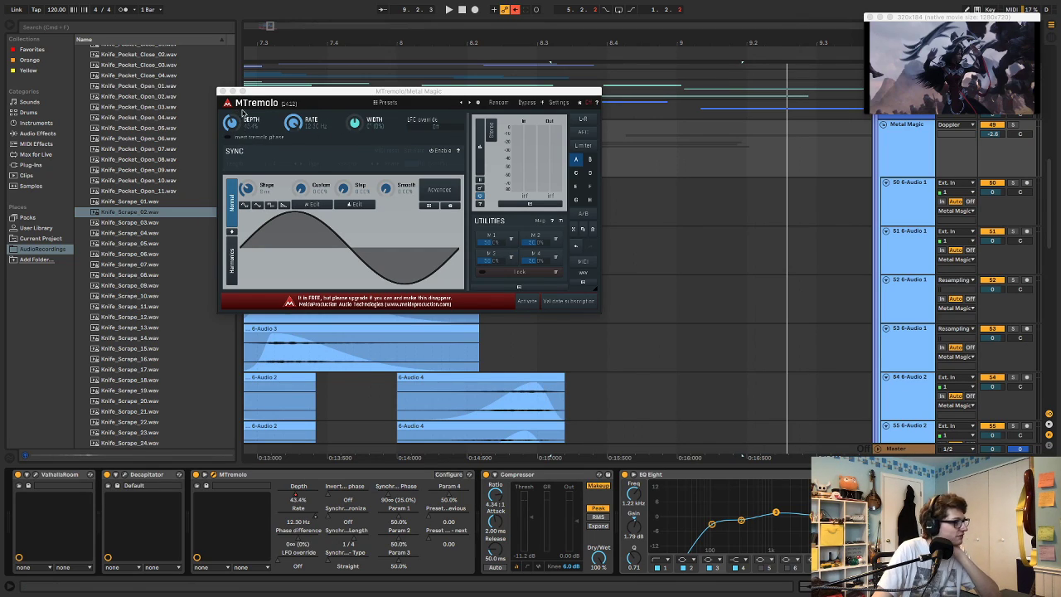
left_click(222, 92)
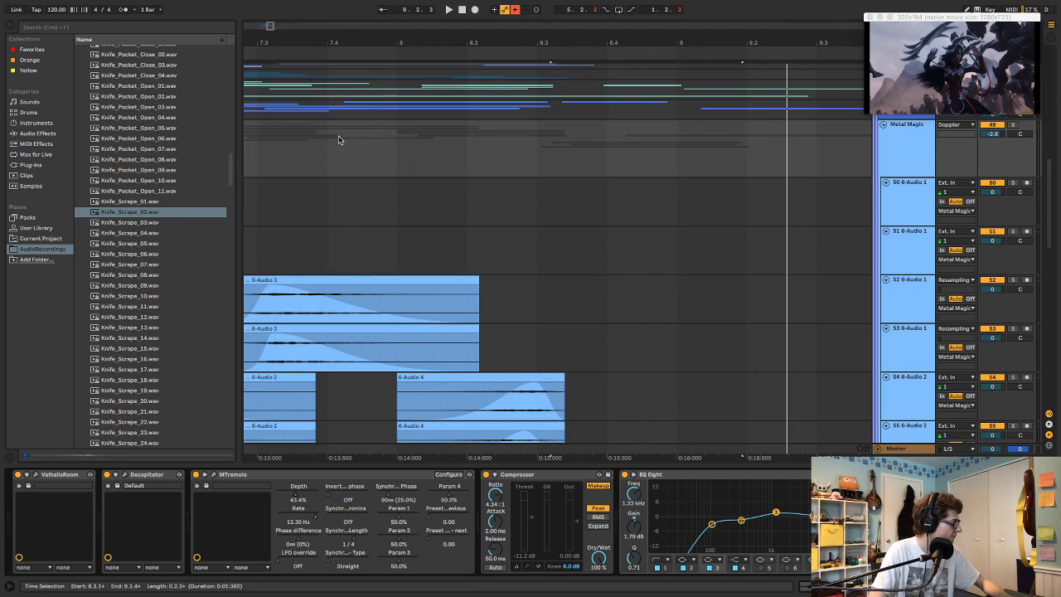
- Play the mix twice from 7.2.1 to hear the Metal Magic tremolo against the video
scroll(348, 140, "left", 3)
left_click(372, 147)
key("space")
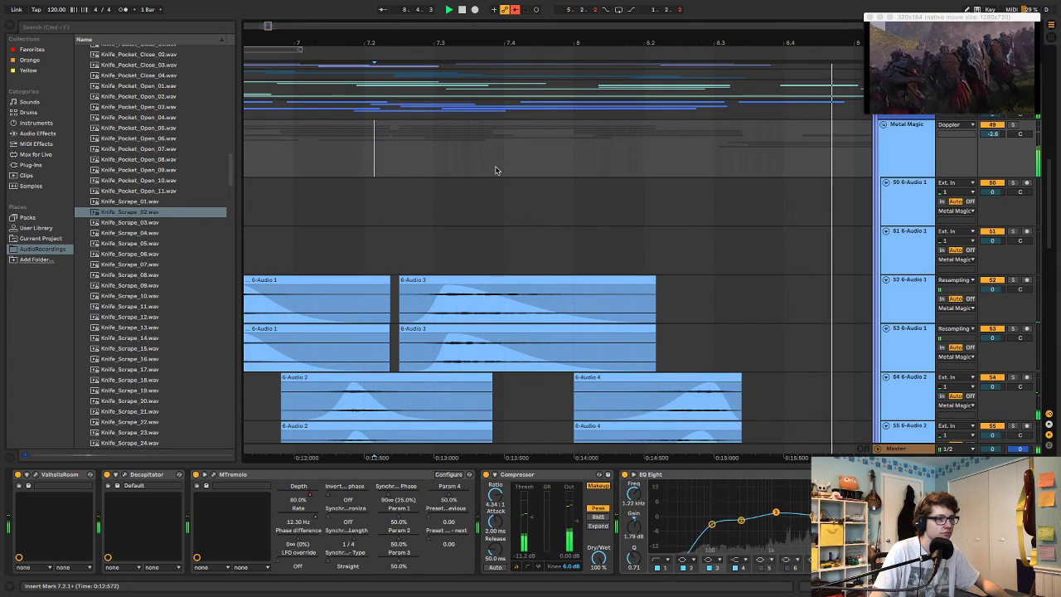
key("space")
key("space")
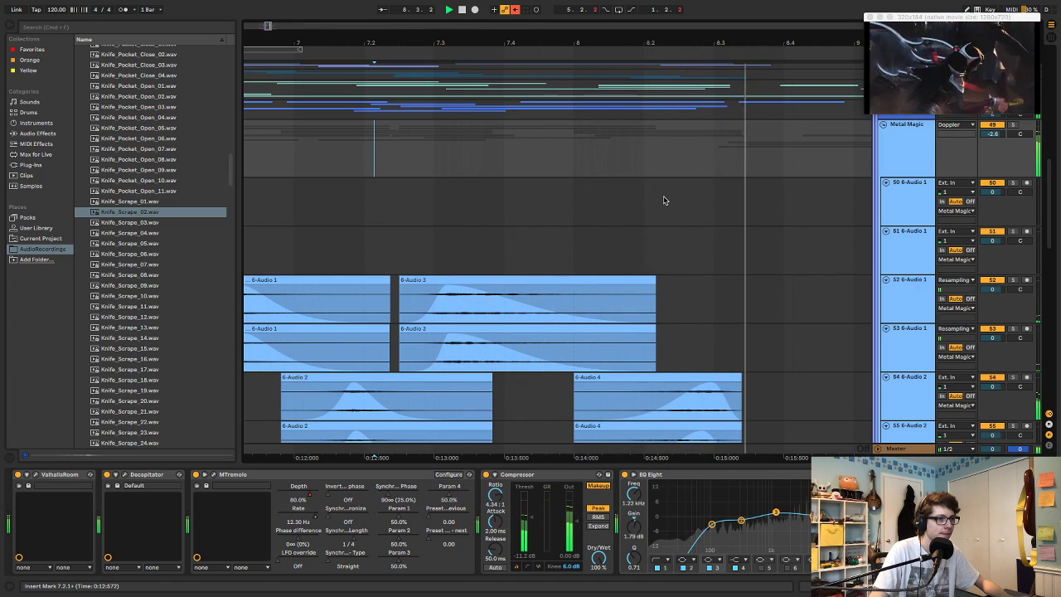
key("space")
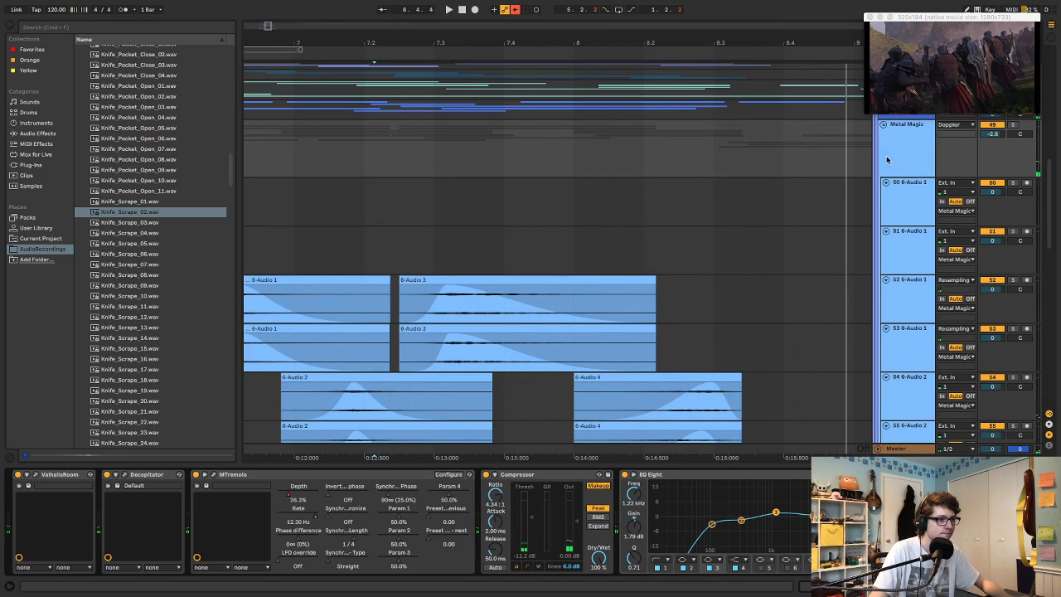
- Re-enable the automation of MTremolo's Rate and replay the section from 7.2.1
right_click(314, 518)
left_click(327, 541)
key("space")
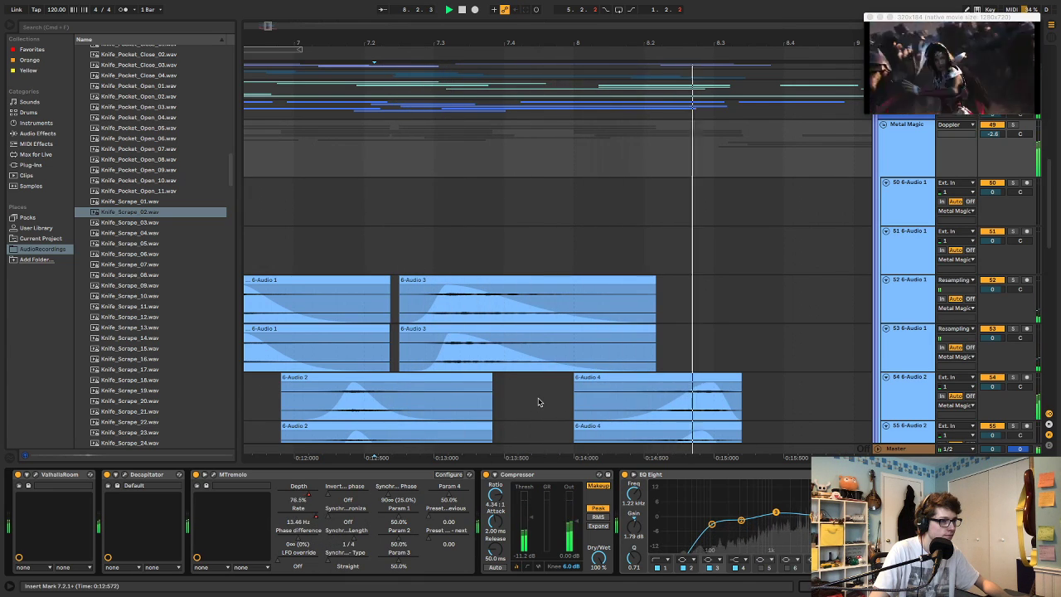
key("space")
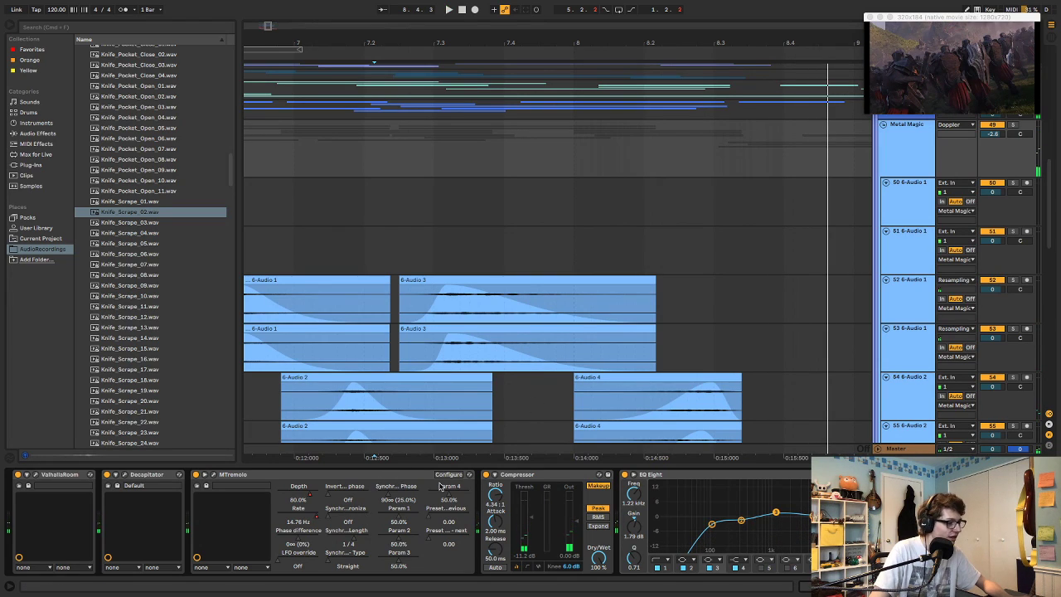
- Show Metal Magic's MTremolo Rate automation and set its breakpoint near 8.3 to 0.95
key("a")
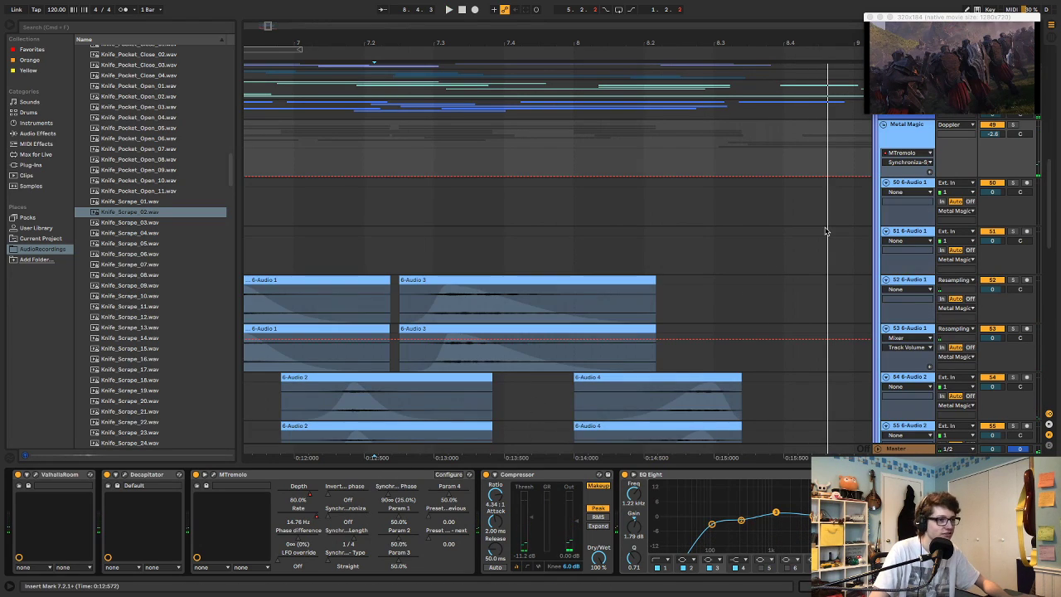
left_click(907, 162)
left_click(912, 184)
scroll(769, 167, "right", 3)
scroll(769, 167, "right", 1)
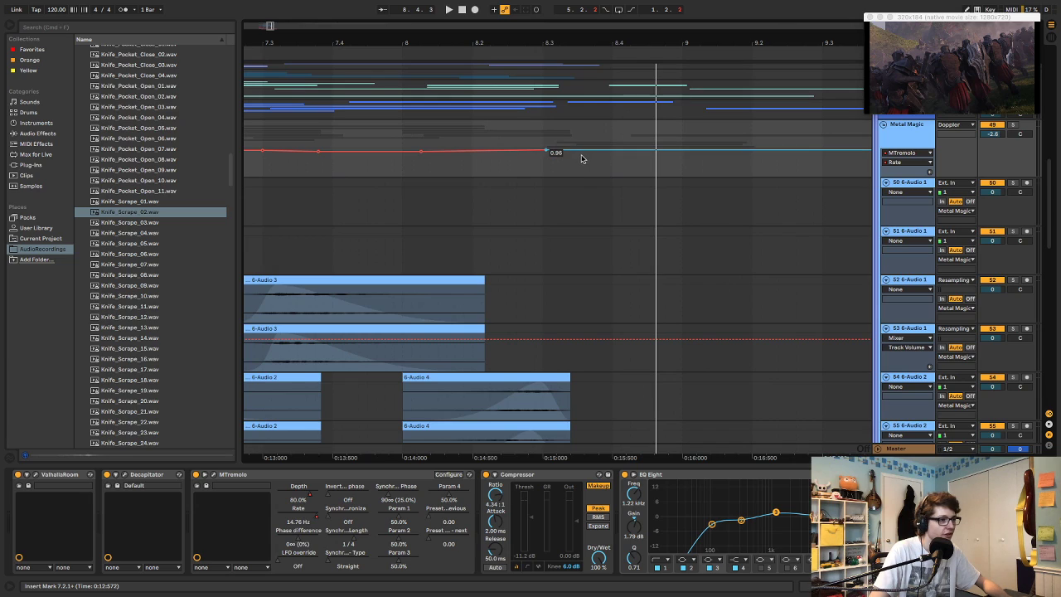
right_click(582, 157)
left_click(590, 161)
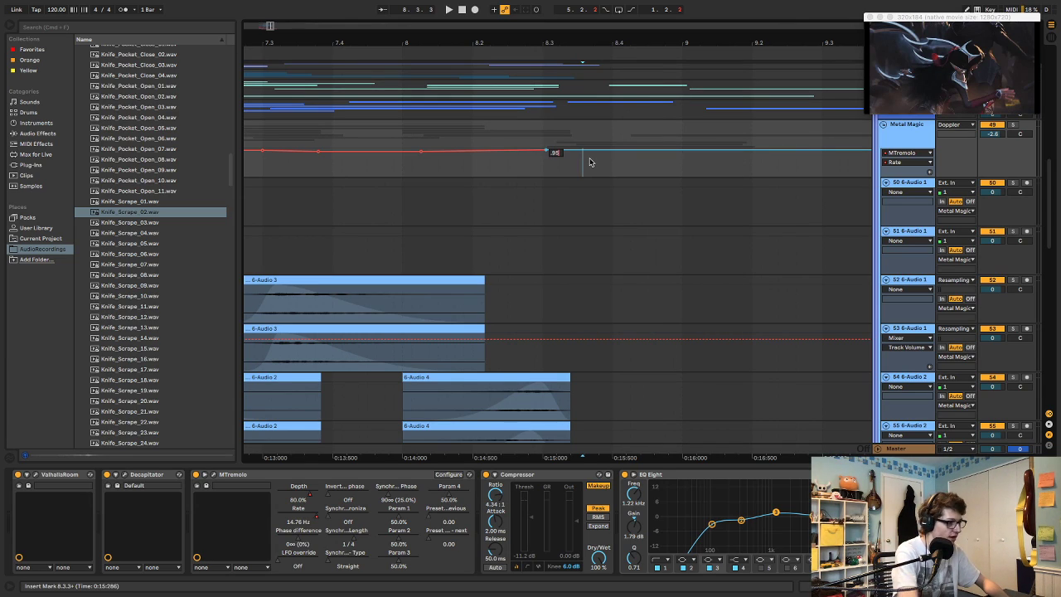
key("Return")
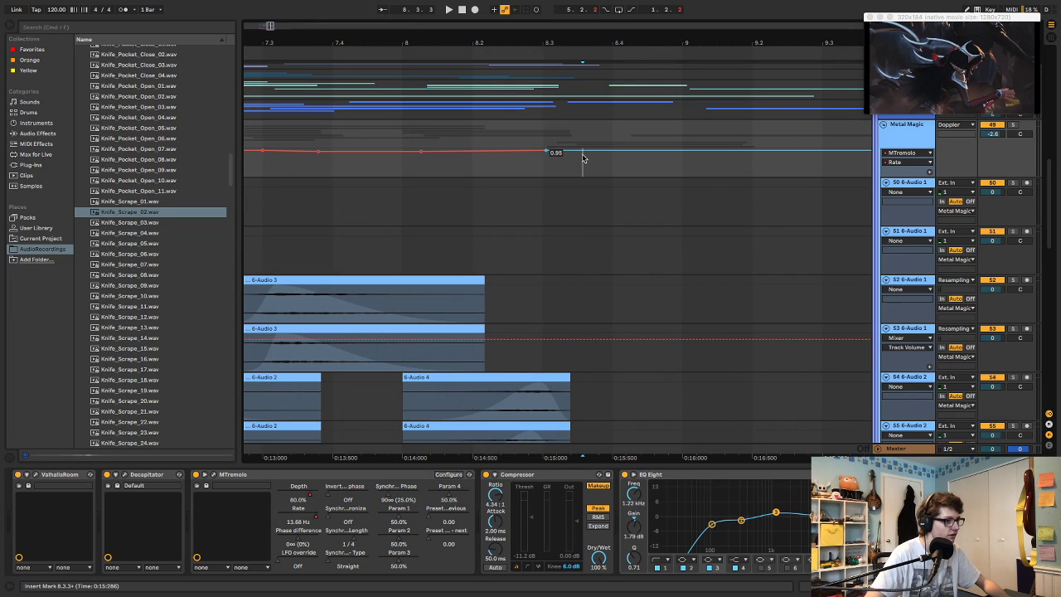
- Try a value of 0.94 for the Rate breakpoint near 8.3 and play from 7.4.1
right_click(581, 157)
left_click(586, 163)
type("1")
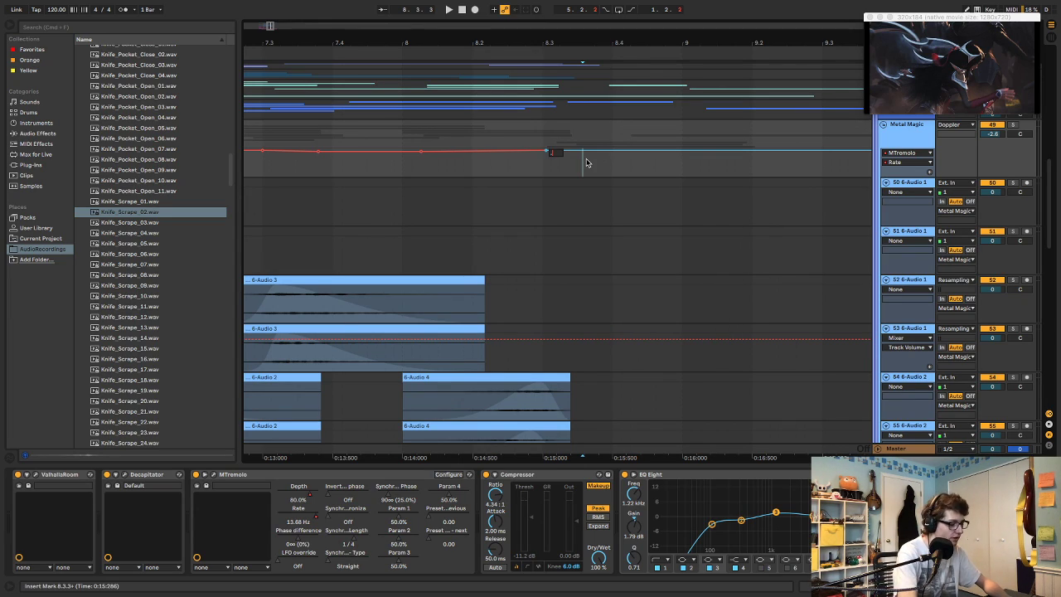
type(" / 4")
key("Return")
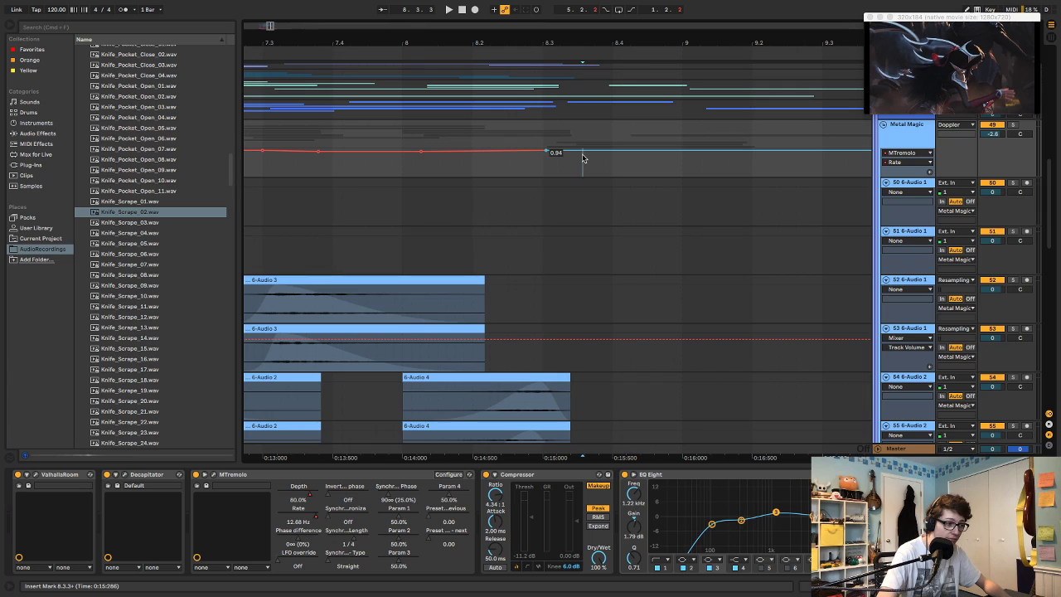
left_click(350, 135)
key("space")
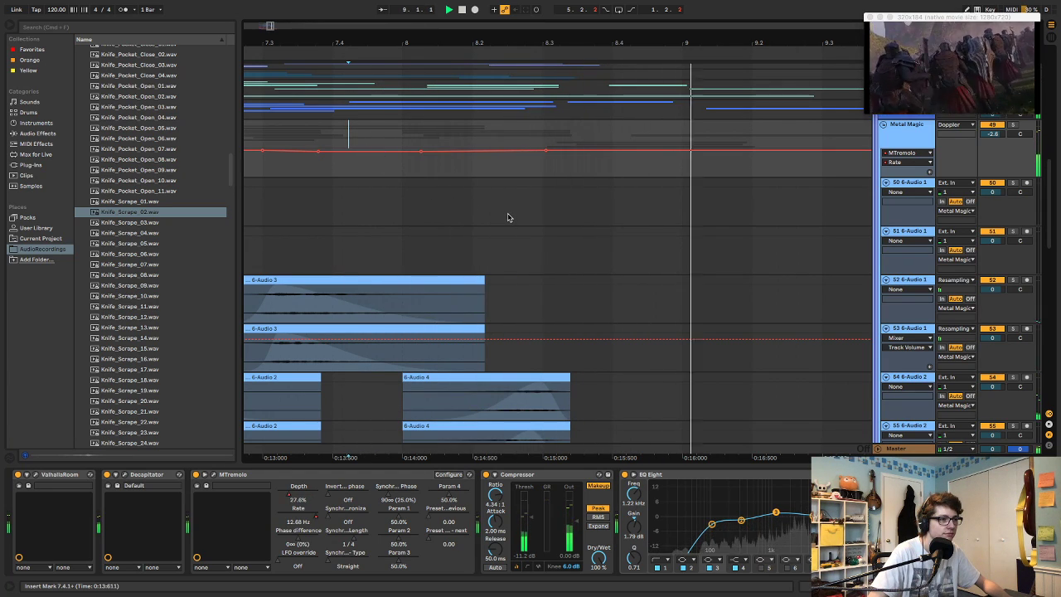
key("space")
- Set the Rate breakpoint near 8.3 back to 0.95 and play from 8.3.1
right_click(546, 155)
left_click(551, 156)
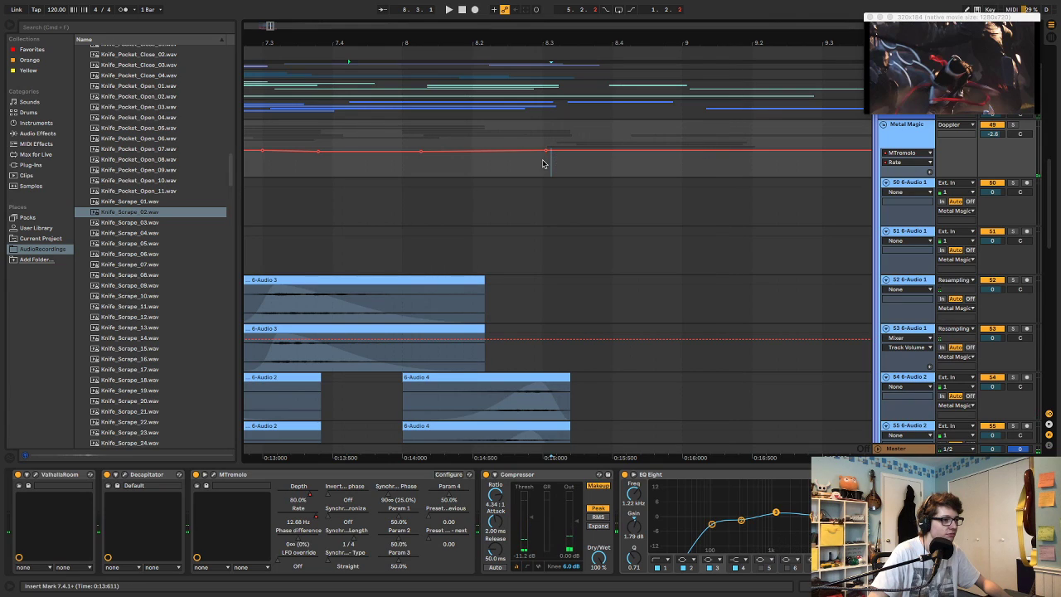
right_click(557, 157)
left_click(557, 159)
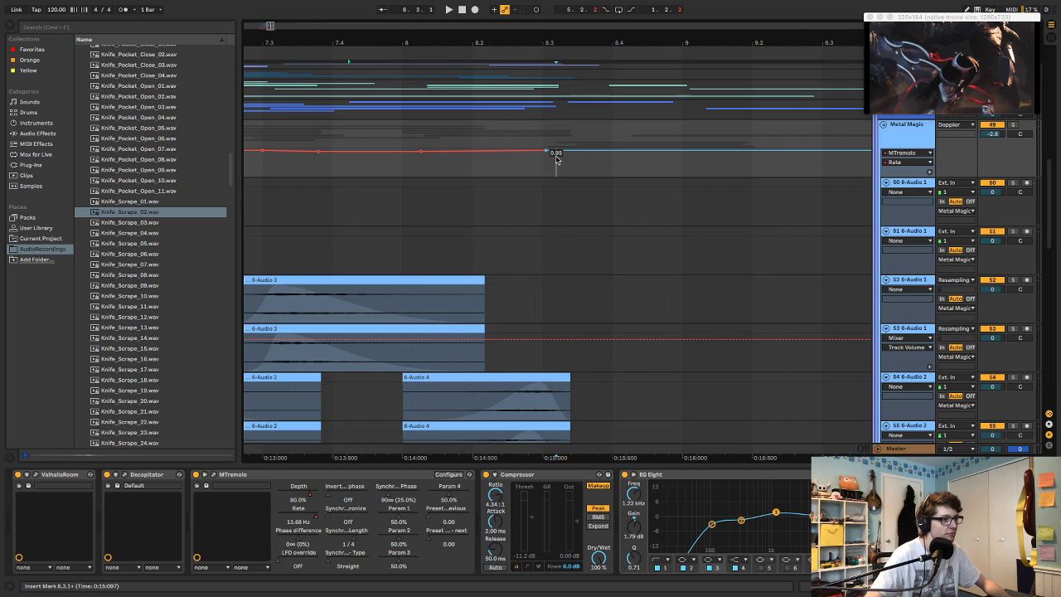
key("space")
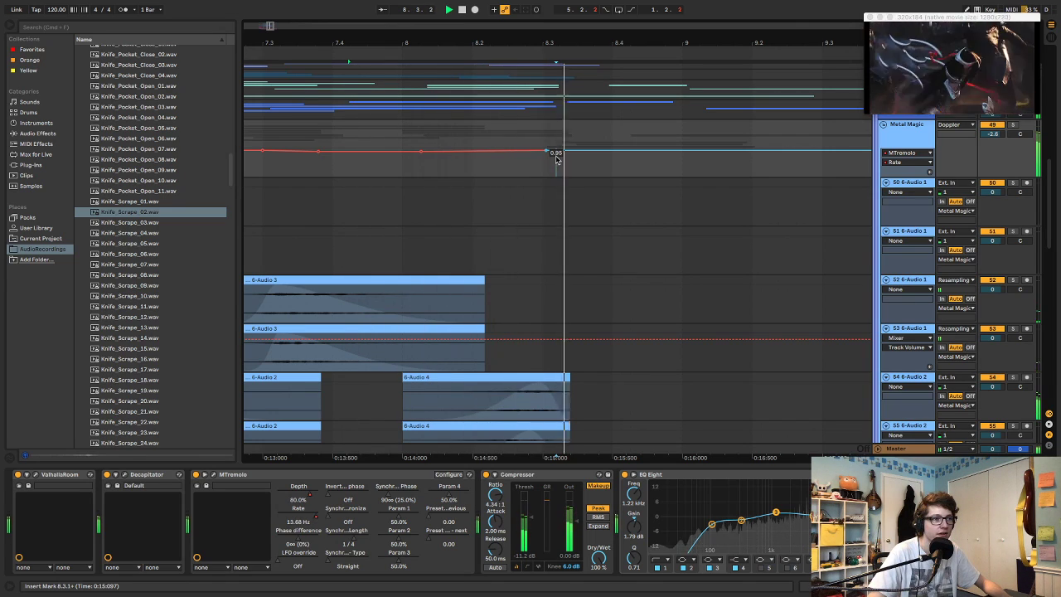
key("space")
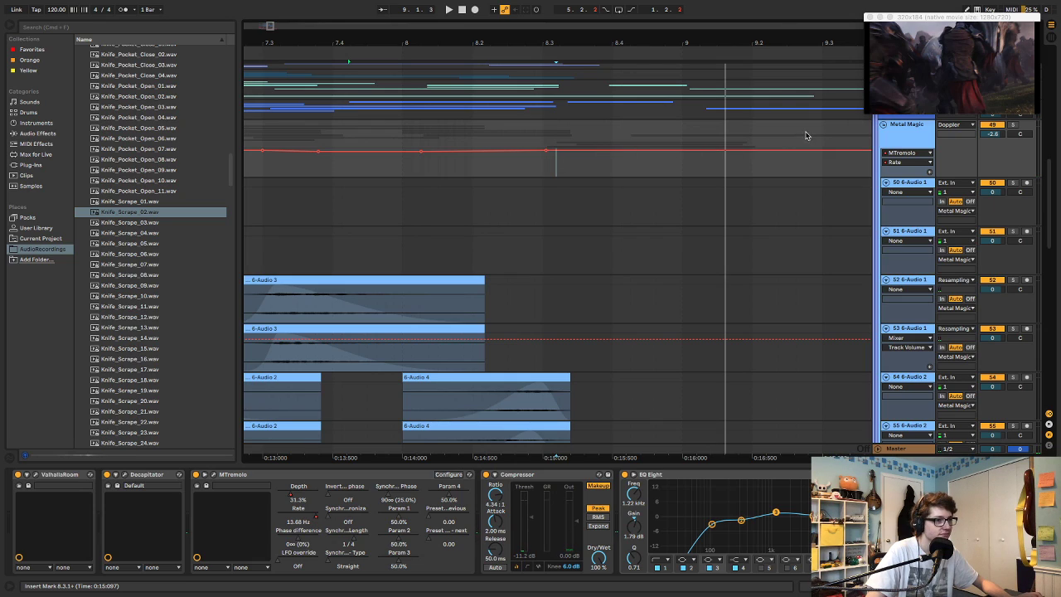
- Hide the automation lanes and fold the Metal Magic and Untrem groups
key("a")
left_click(882, 125)
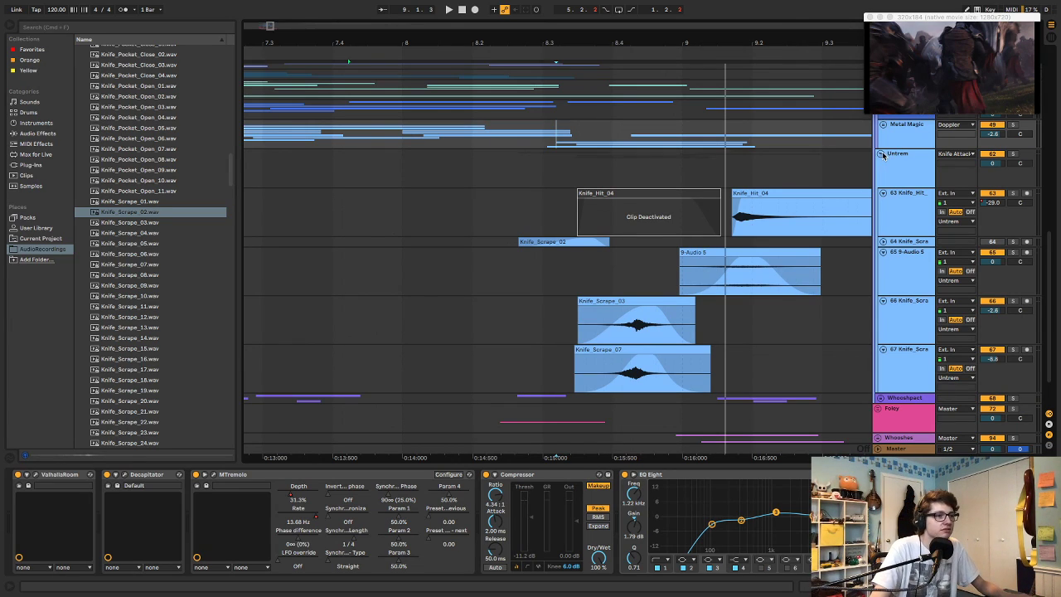
left_click(883, 154)
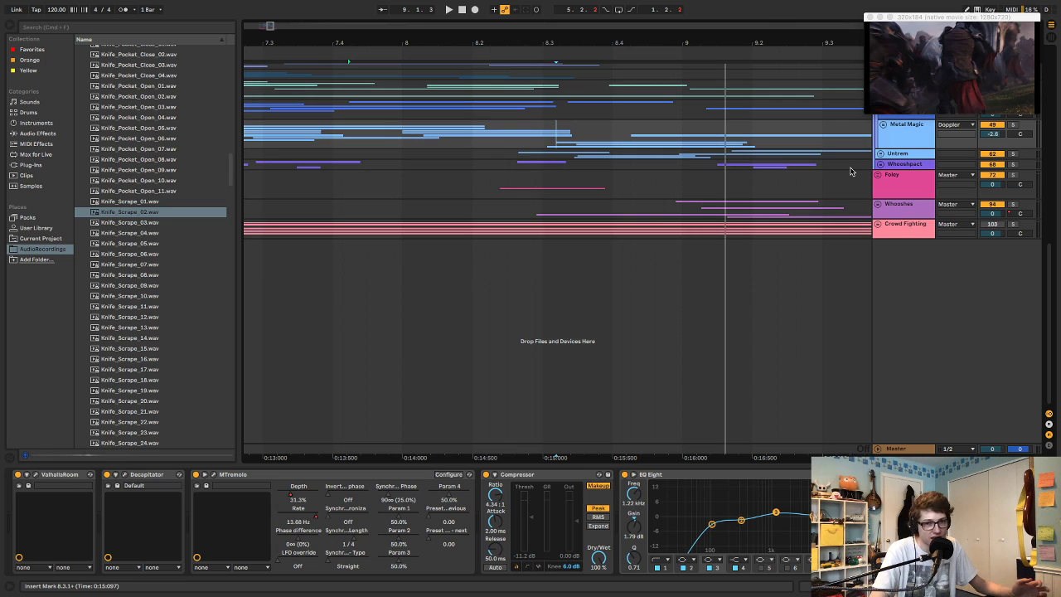
- Show a wider stretch of the arrangement around the Doppler group and play the mix from 8.2.1
scroll(742, 166, "up", 4)
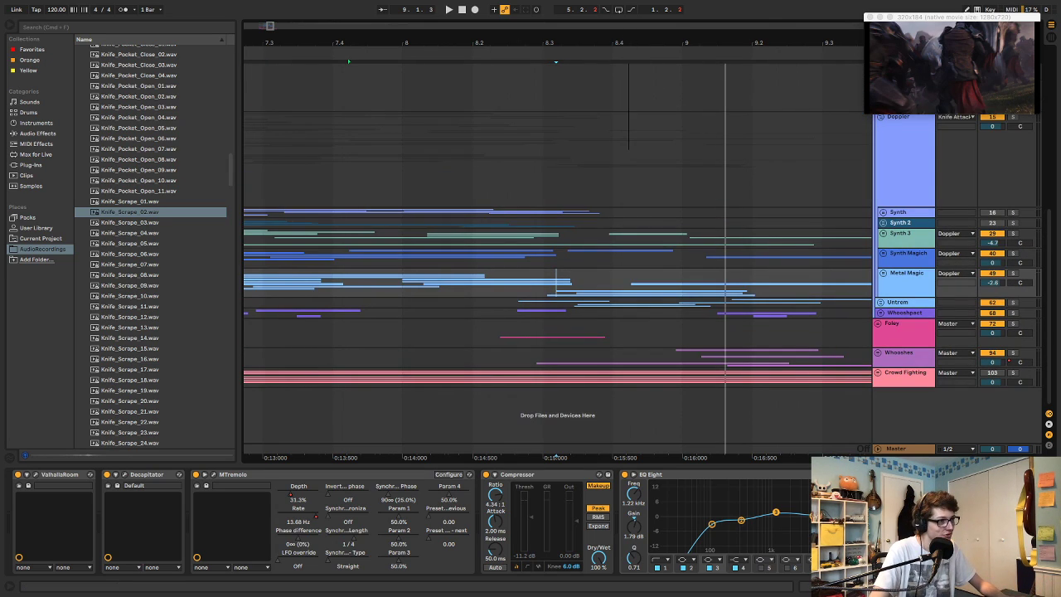
left_click_drag(630, 41, 630, 25)
left_click(569, 169)
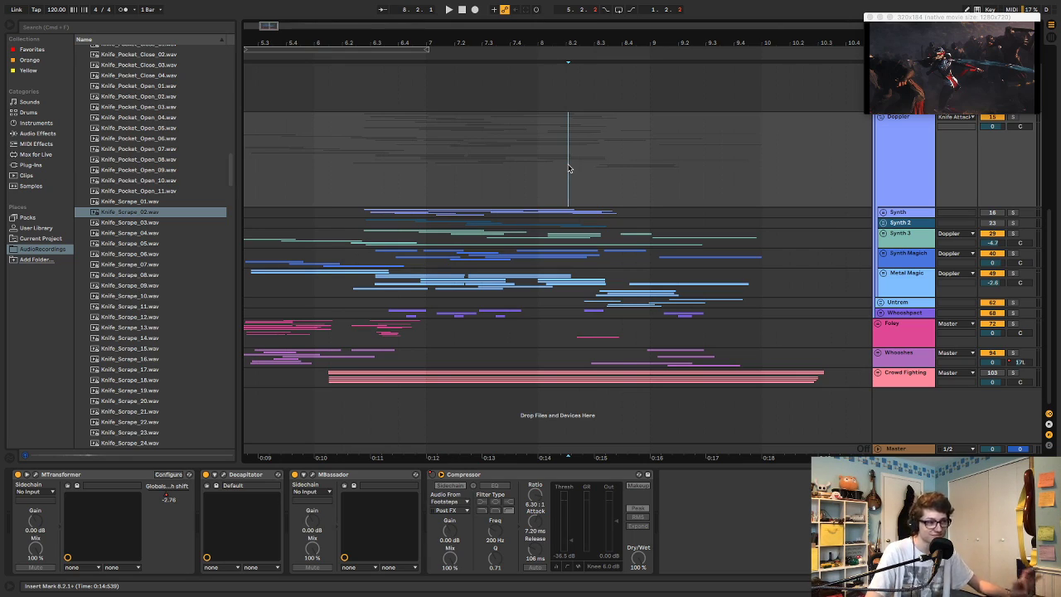
key("space")
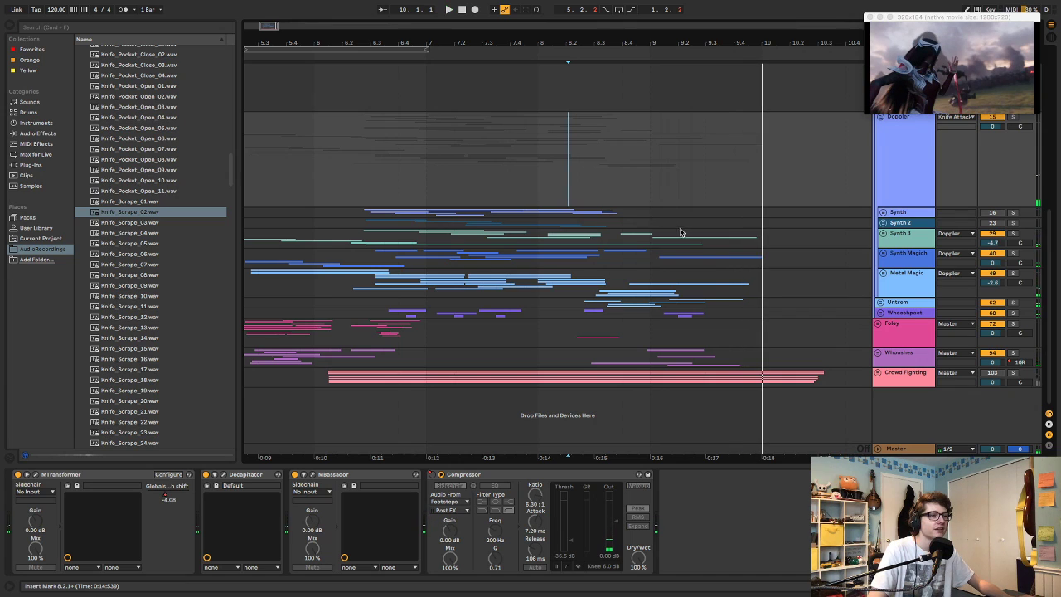
- Review the fight section by playing the mix from 5.1.3, 7.4.3, 7.2.4 and 7.1.2
scroll(415, 243, "up", 5)
scroll(413, 275, "left", 3)
left_click(399, 275)
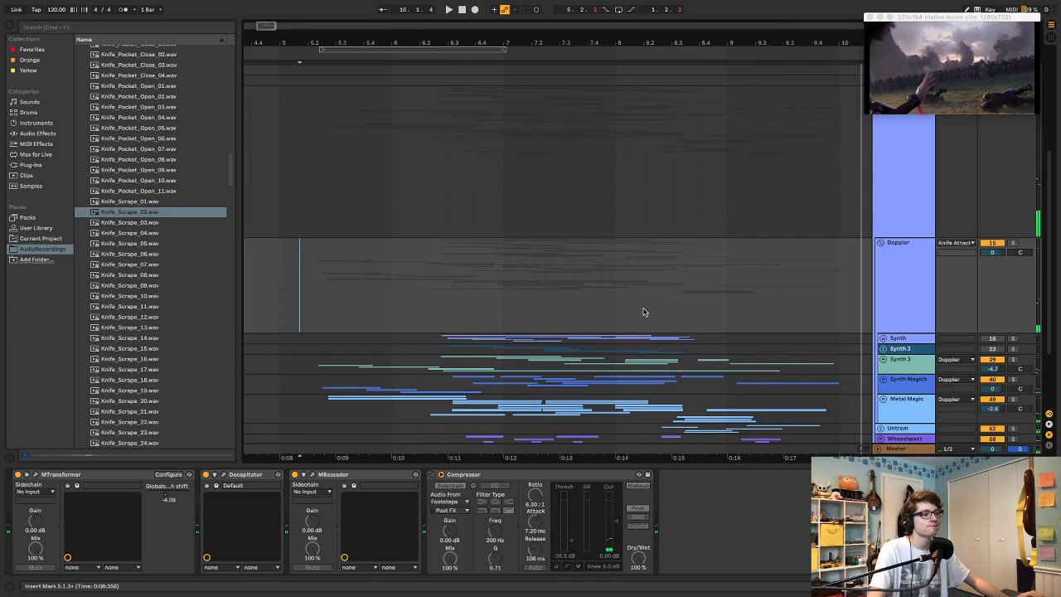
left_click(600, 274)
key("space")
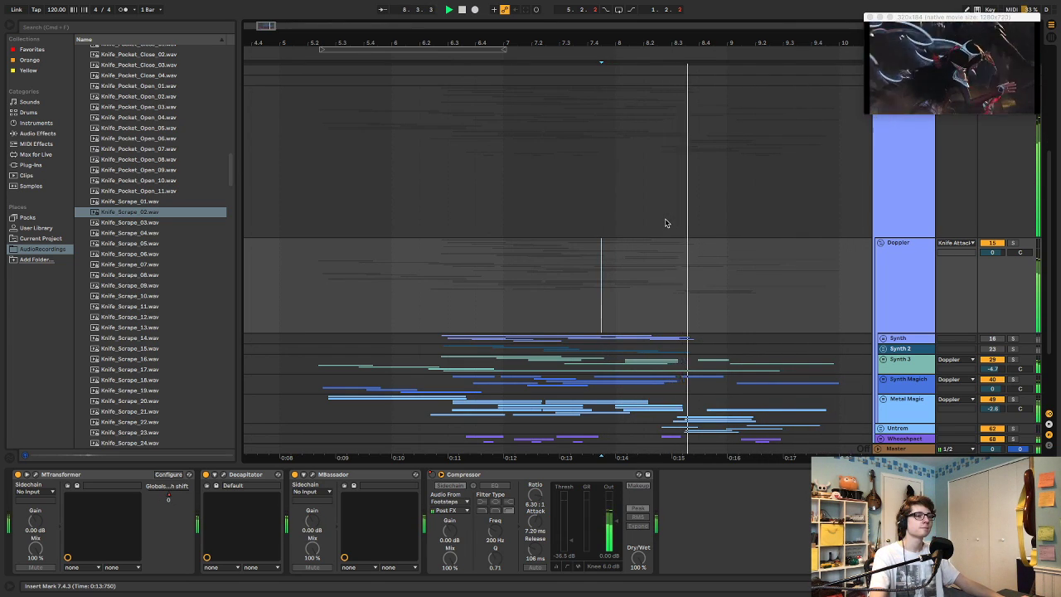
left_click(556, 241)
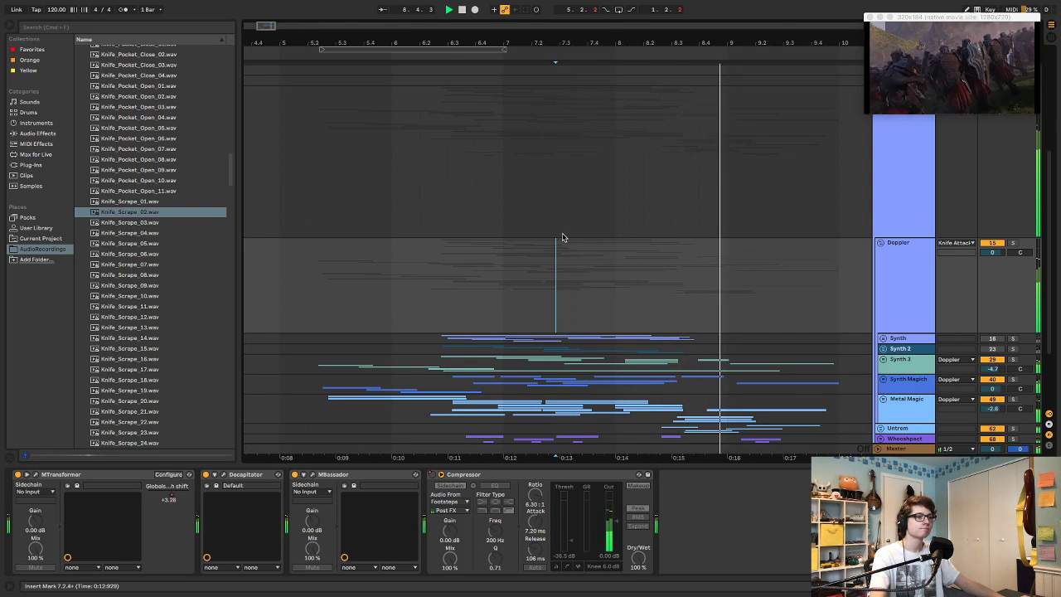
left_click(562, 238)
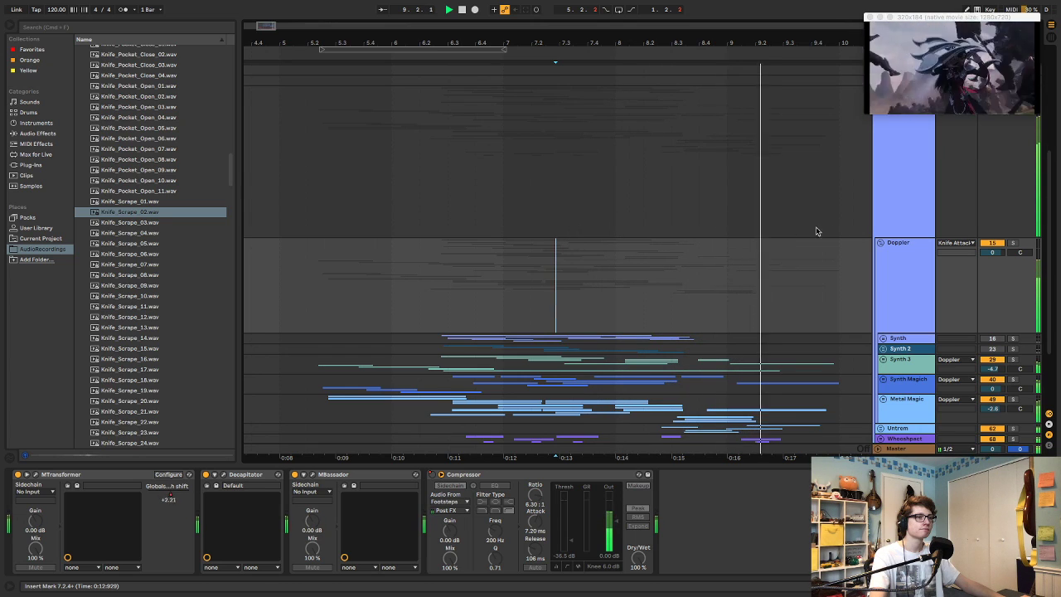
left_click(516, 255)
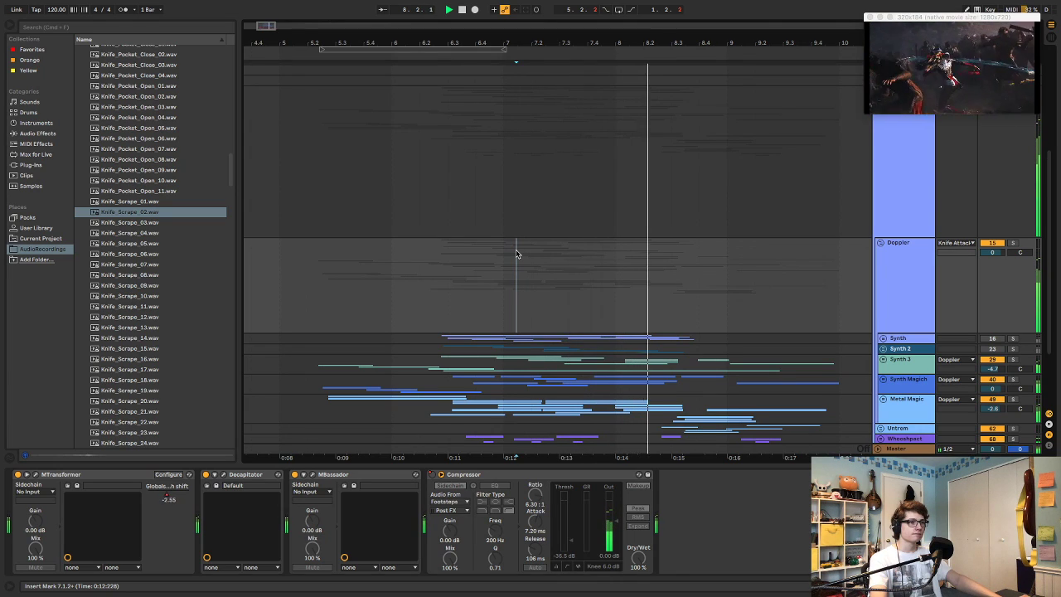
- Fold the Doppler group and play the fight section from 6.2.3 and from near 5.2
left_click(880, 243)
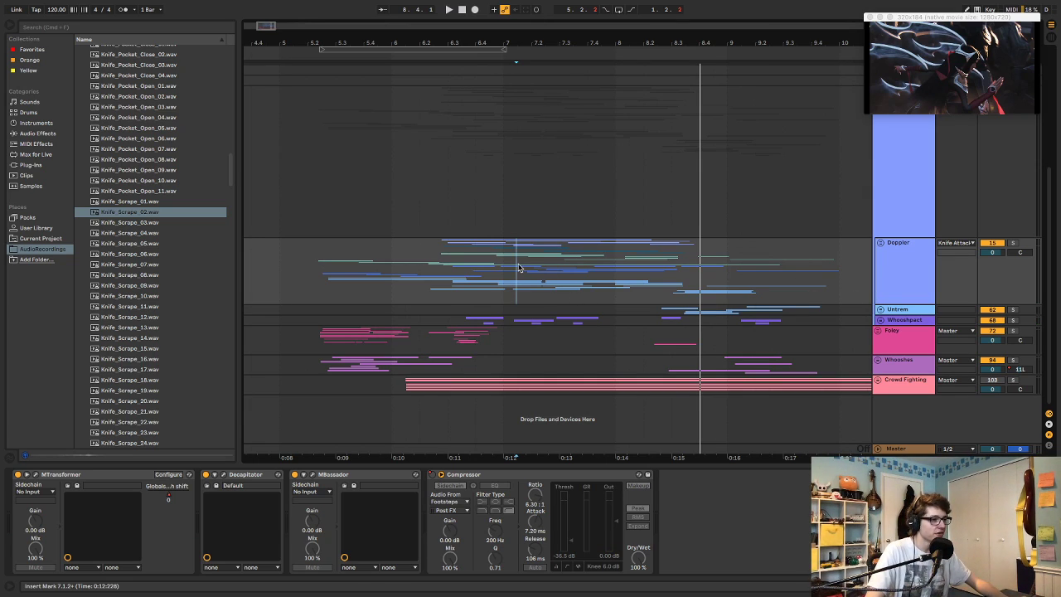
left_click_drag(500, 262, 660, 266)
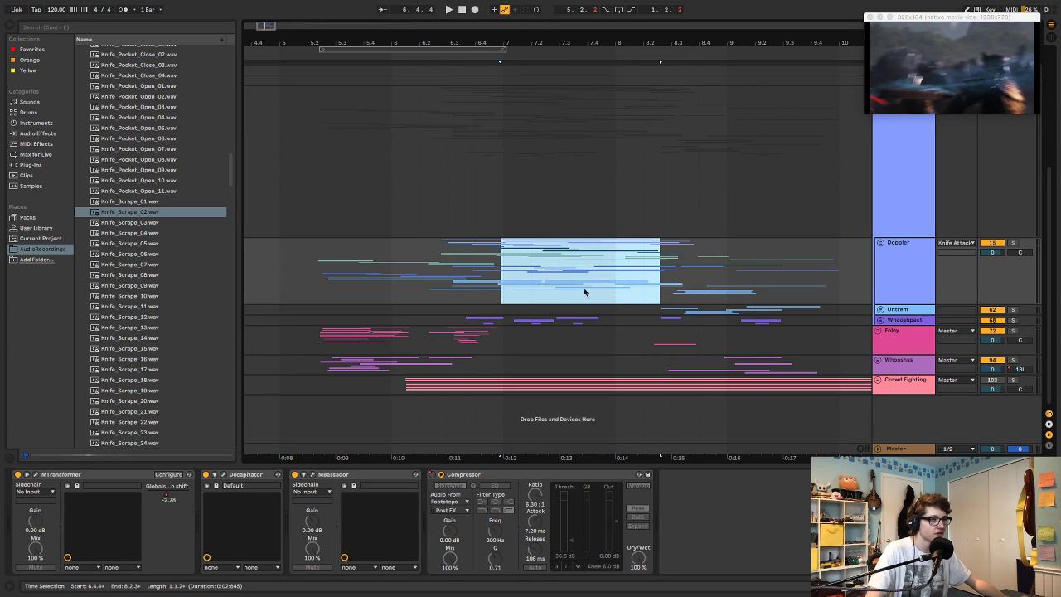
left_click(440, 246)
key("space")
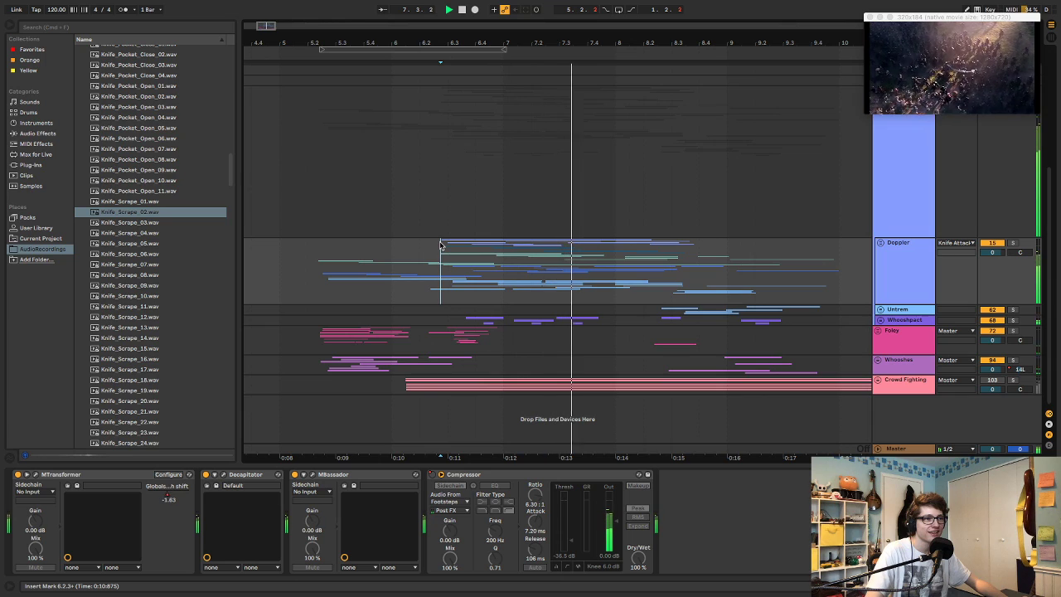
left_click(314, 244)
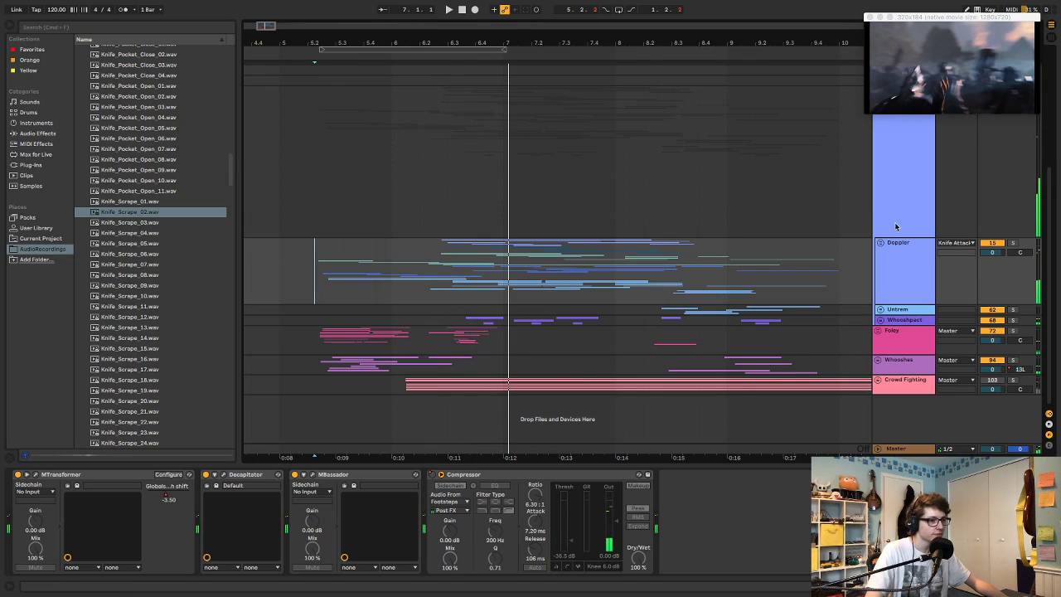
- Solo the Whooshes group, play it from 5.2.2, and unfold it to show its individual tracks
left_click_drag(398, 42, 543, 42)
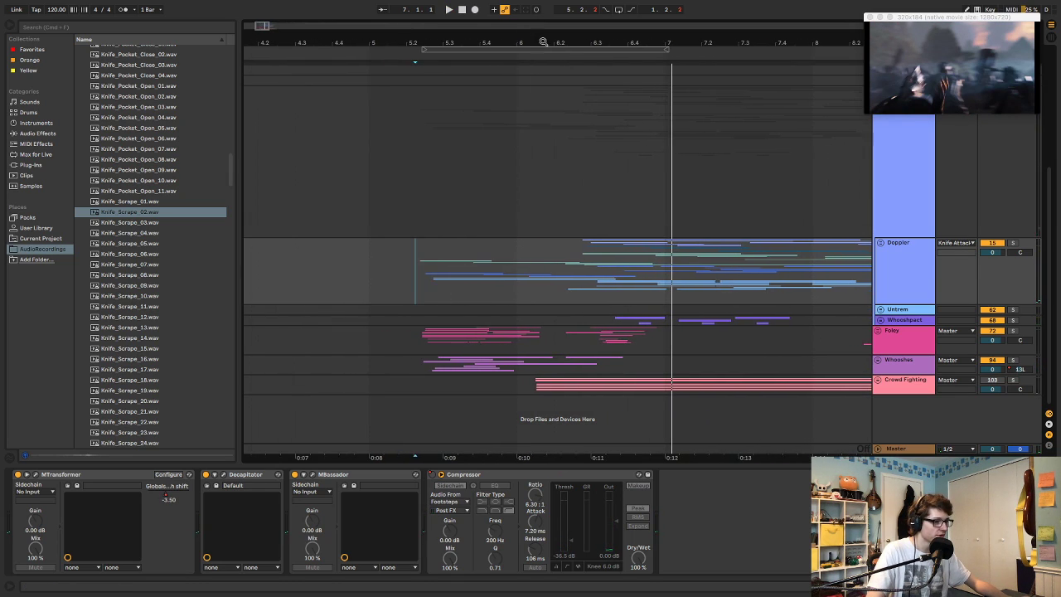
left_click(419, 365)
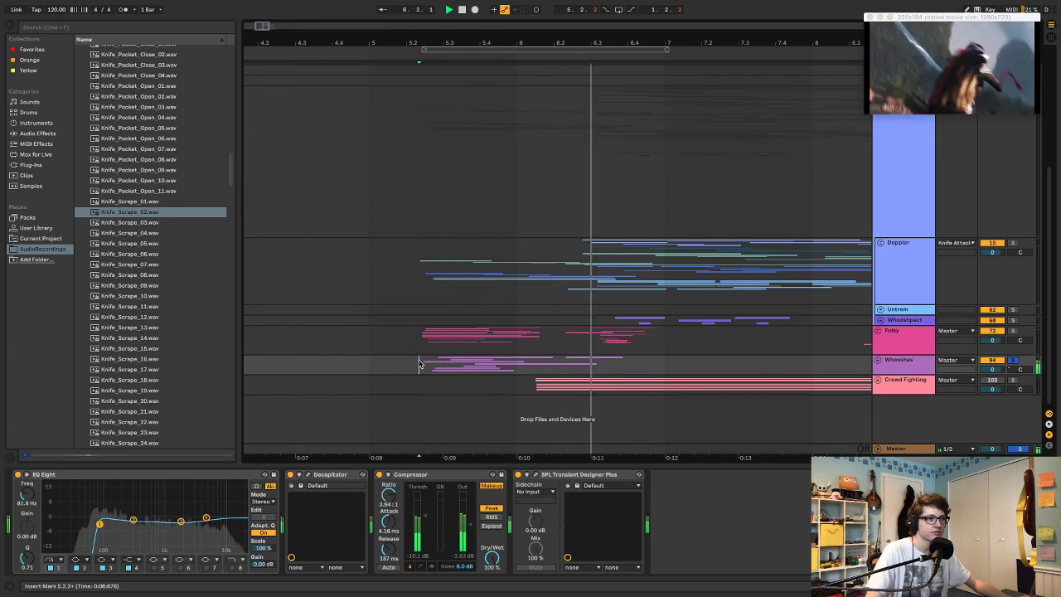
left_click(878, 361)
scroll(649, 330, "down", 5)
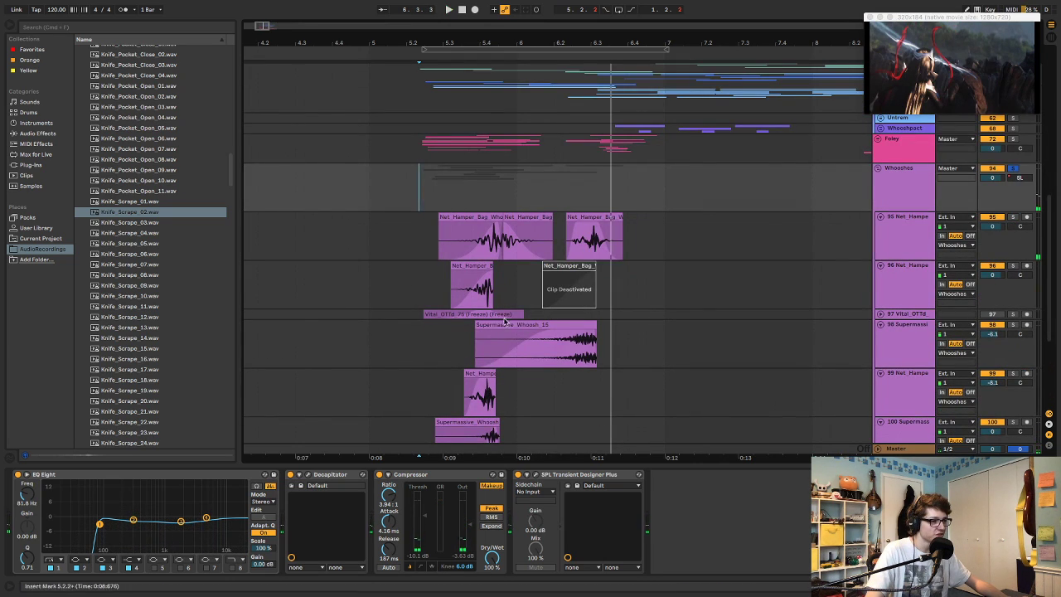
left_click(422, 337)
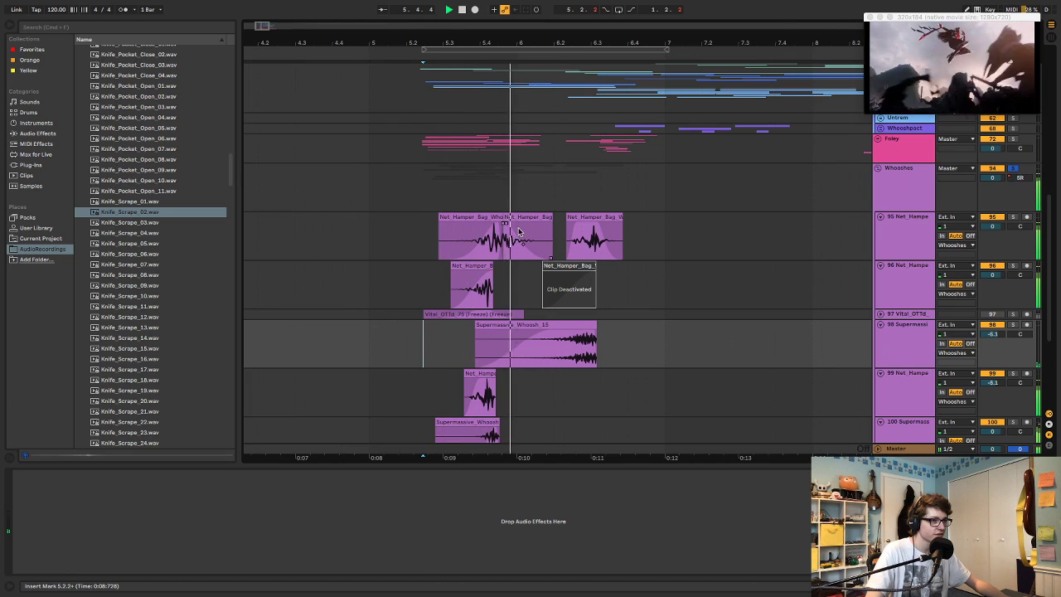
key("space")
key("space")
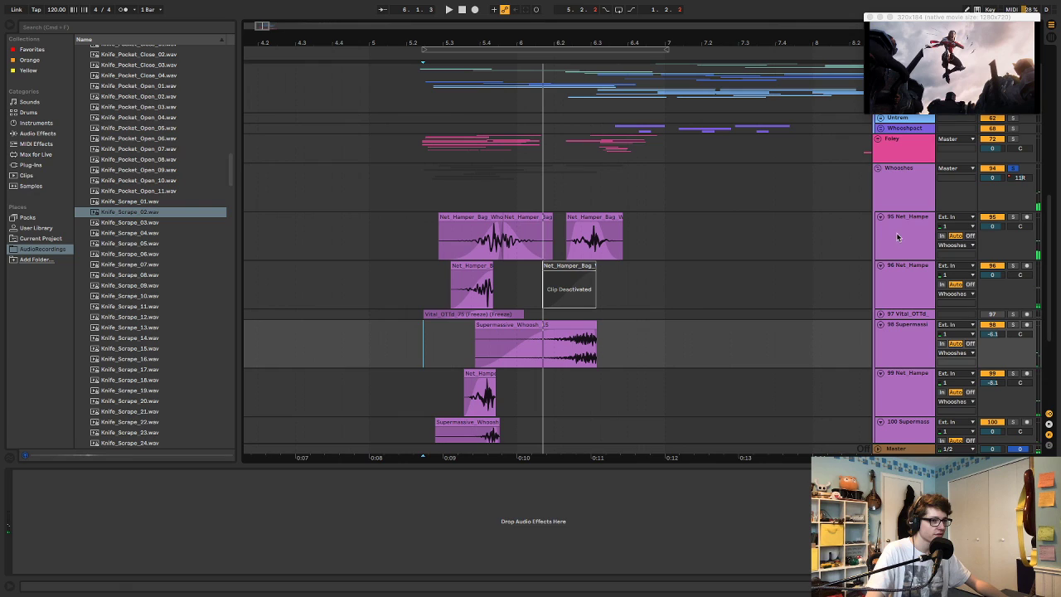
- Audition the lower tracks of the Whooshes group in solo one at a time, including tracks 99, 100 and 101
left_click(909, 207)
scroll(687, 356, "down", 1)
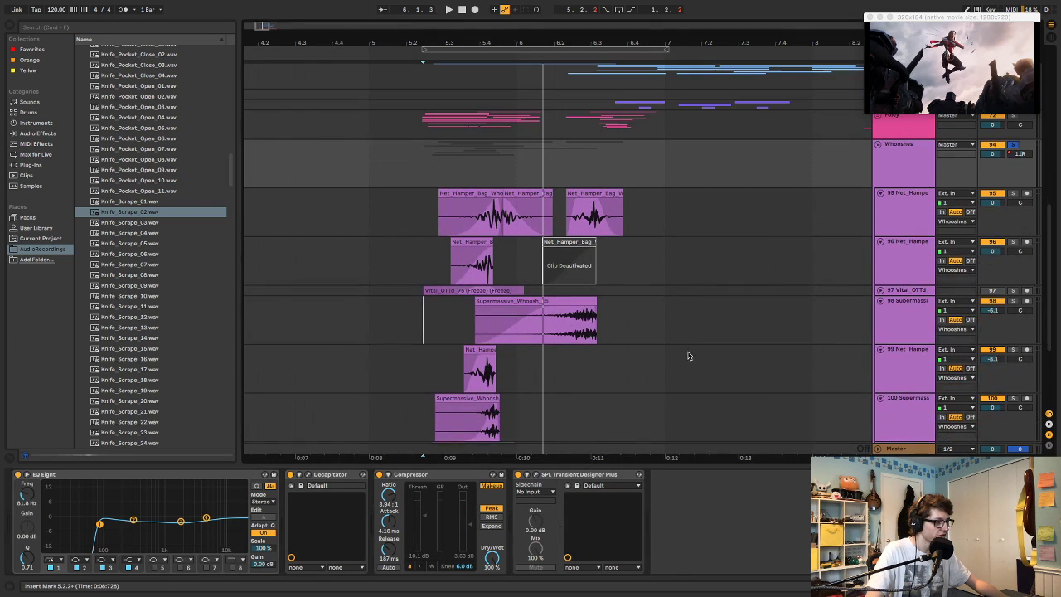
left_click(897, 263)
left_click(903, 303)
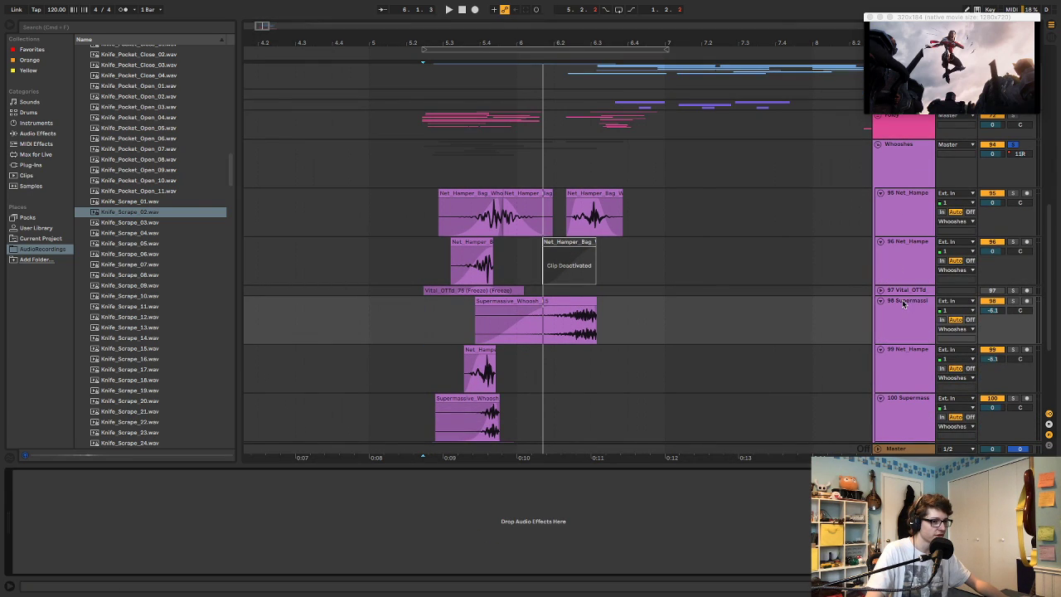
left_click(903, 379)
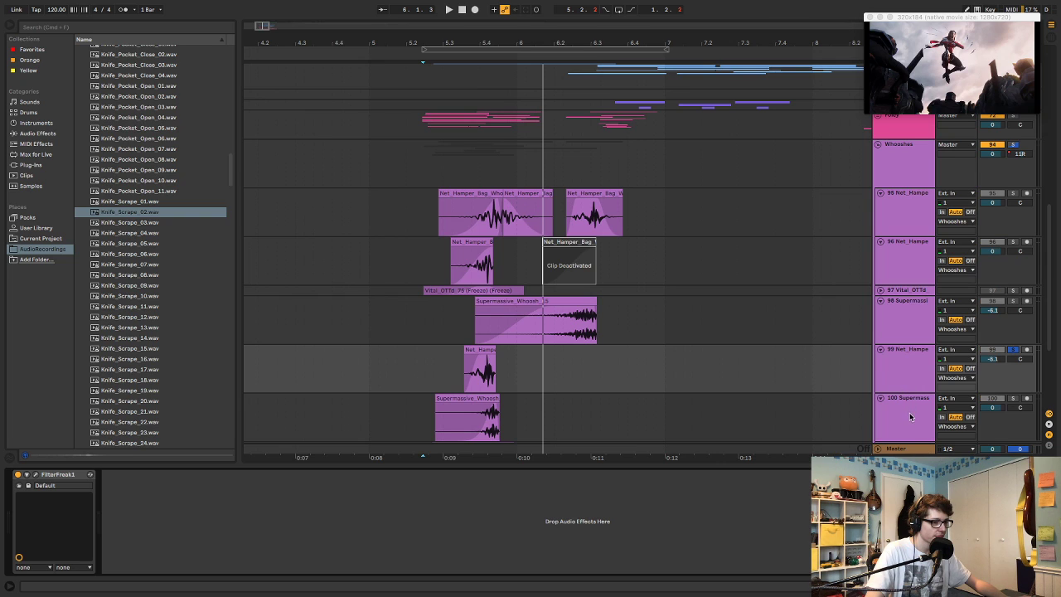
left_click(910, 416)
scroll(791, 362, "down", 4)
left_click(915, 369)
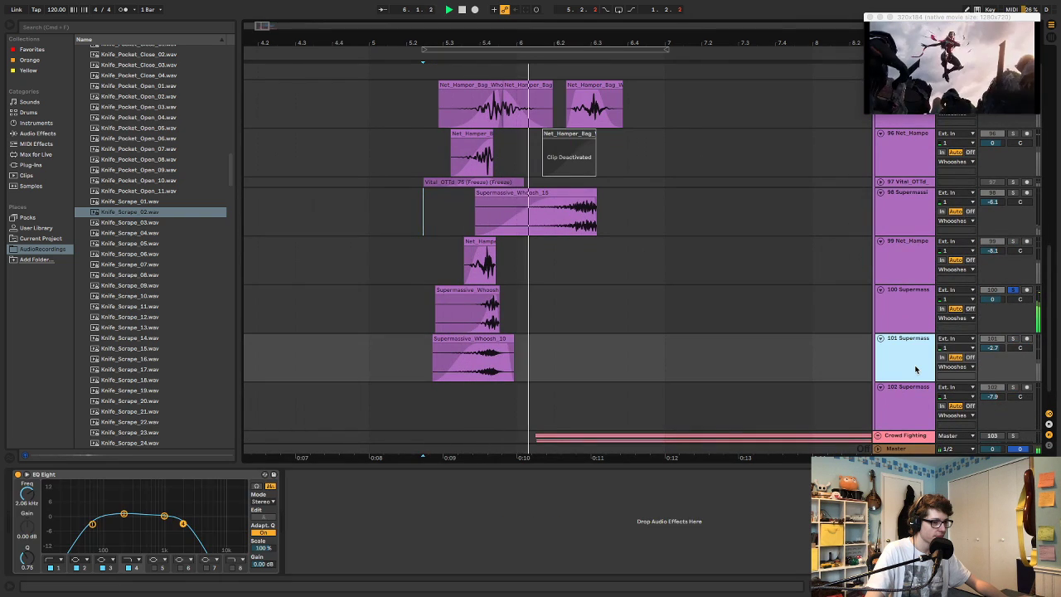
- Solo whoosh tracks 96 and 95 in turn and play them from 5.2.4
scroll(729, 331, "down", 1)
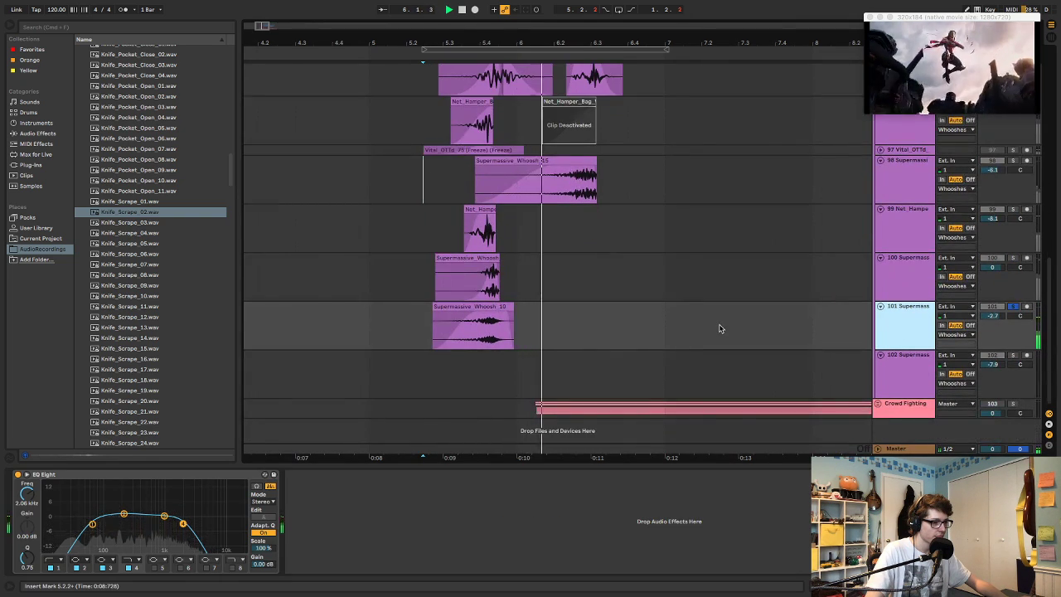
scroll(663, 313, "up", 5)
left_click(434, 228)
key("space")
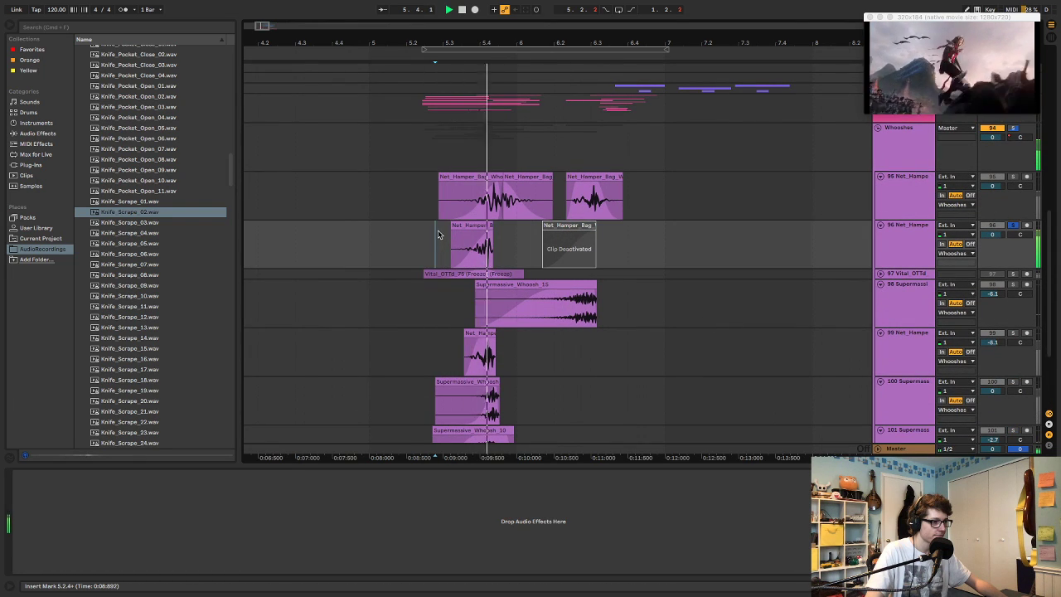
left_click(454, 175)
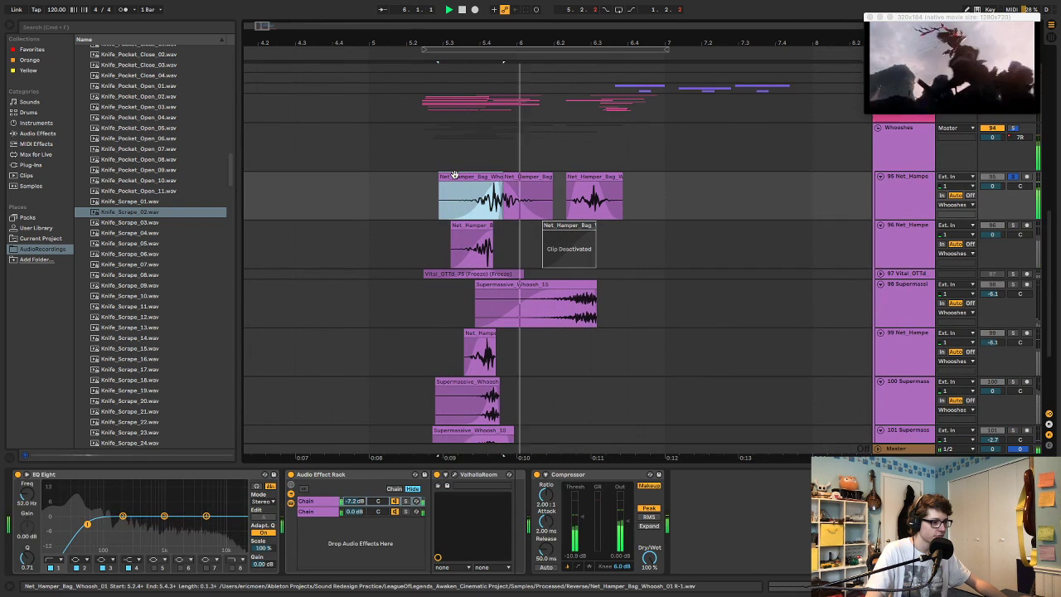
- Set the ValhallaRoom decay on track 95 to 0.47 s and play the whooshes within the full mix
left_click(454, 475)
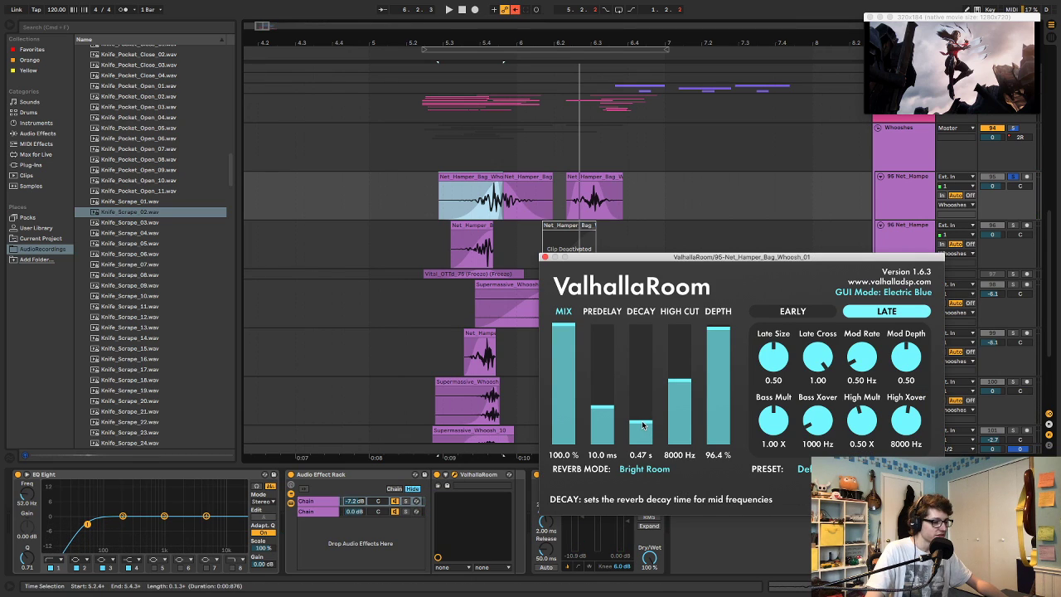
key("space")
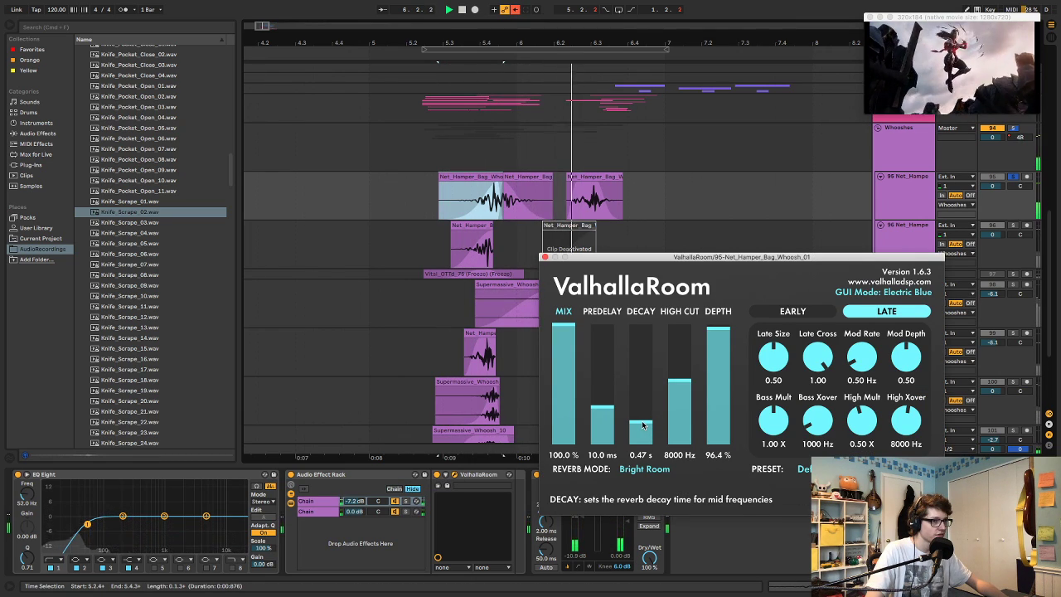
left_click(545, 257)
key("space")
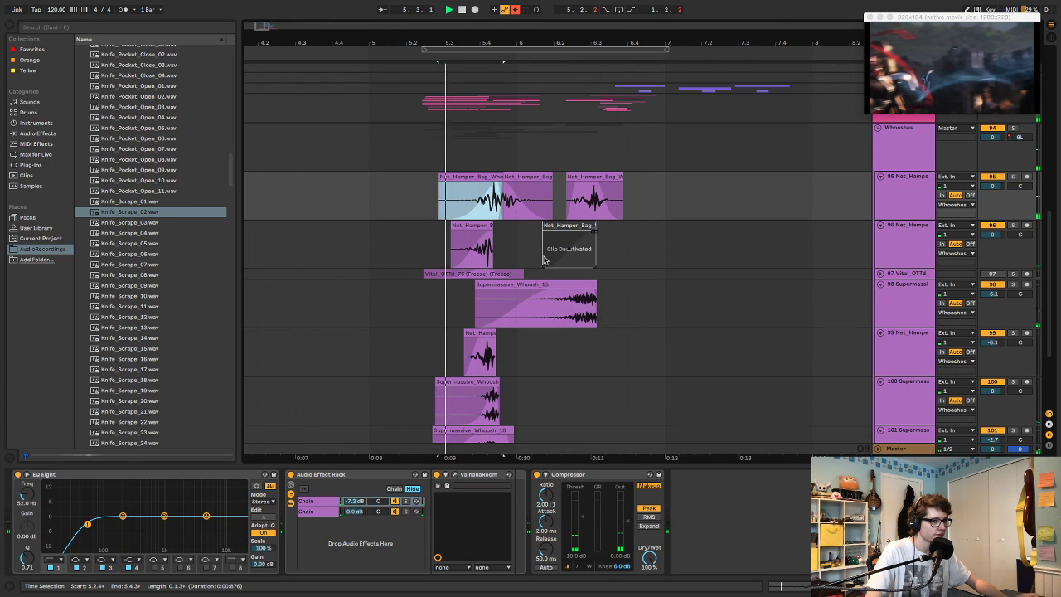
key("space")
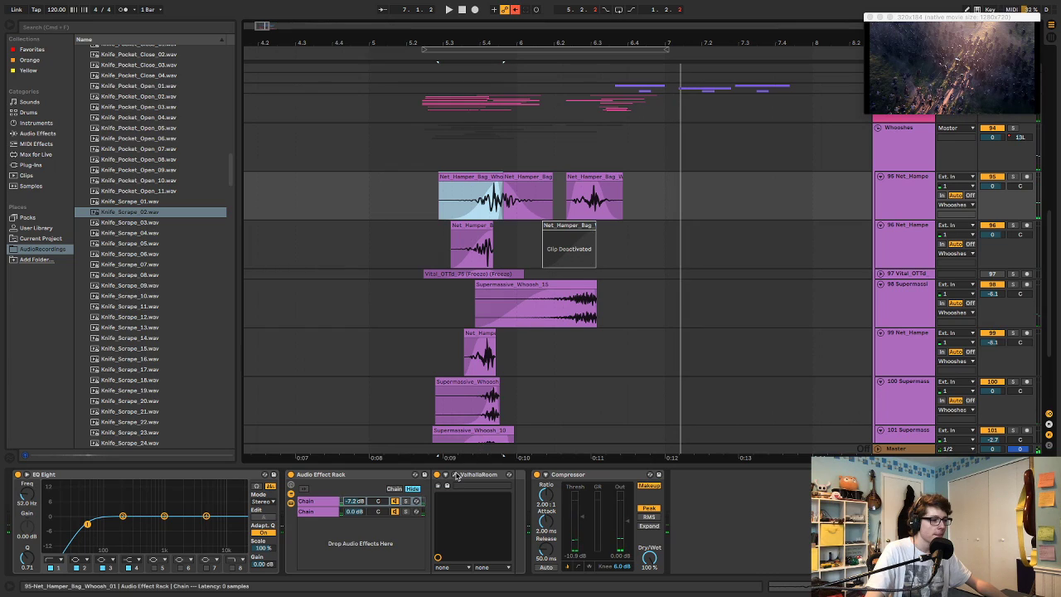
- Lengthen the ValhallaRoom decay on track 95 in stages through 0.89 s and 1.05 s to 1.90 s while playing back
left_click(454, 475)
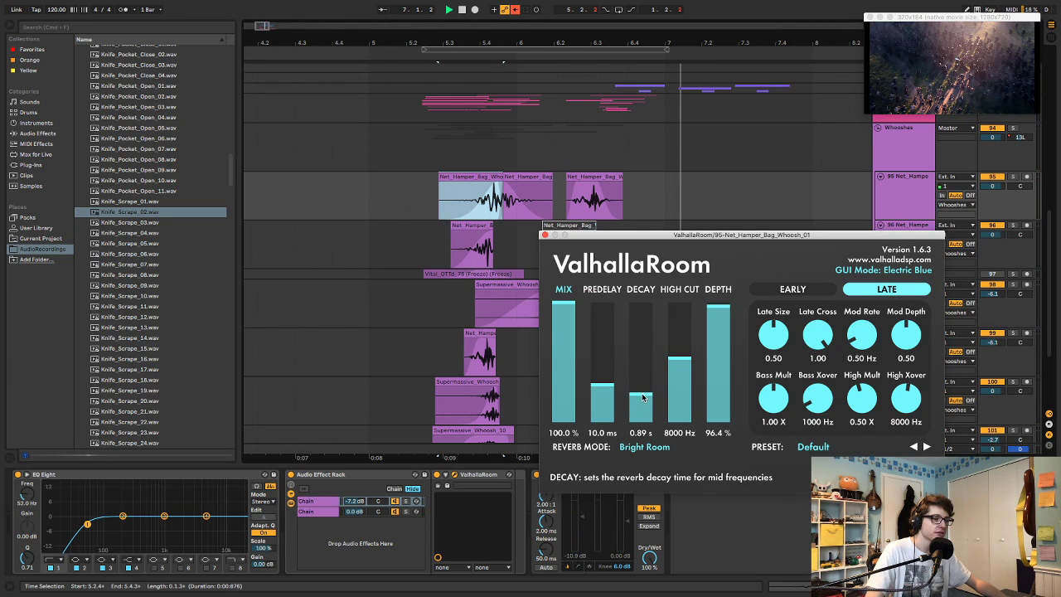
key("space")
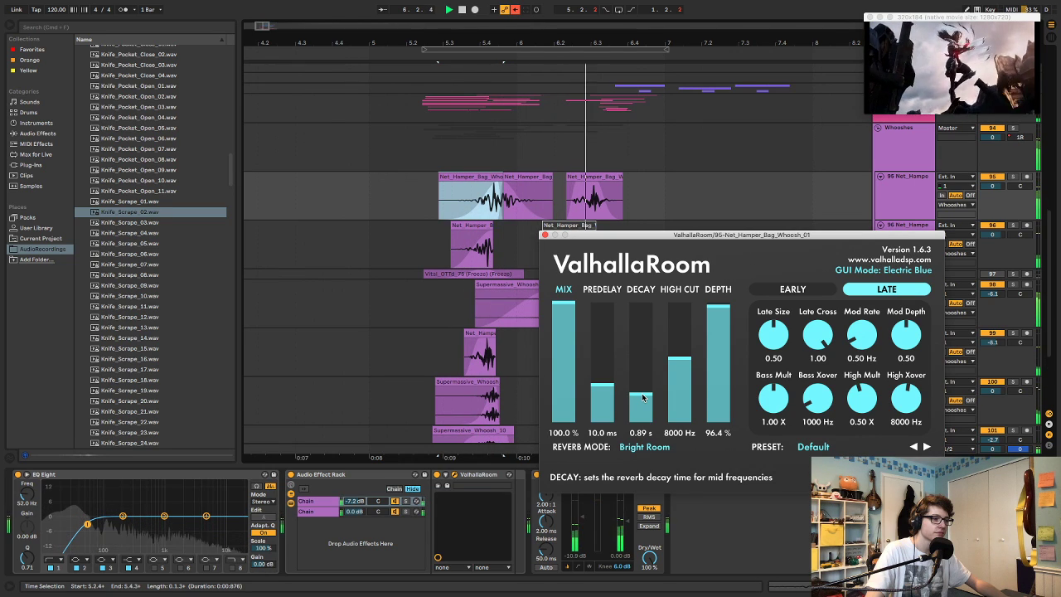
left_click_drag(642, 398, 642, 396)
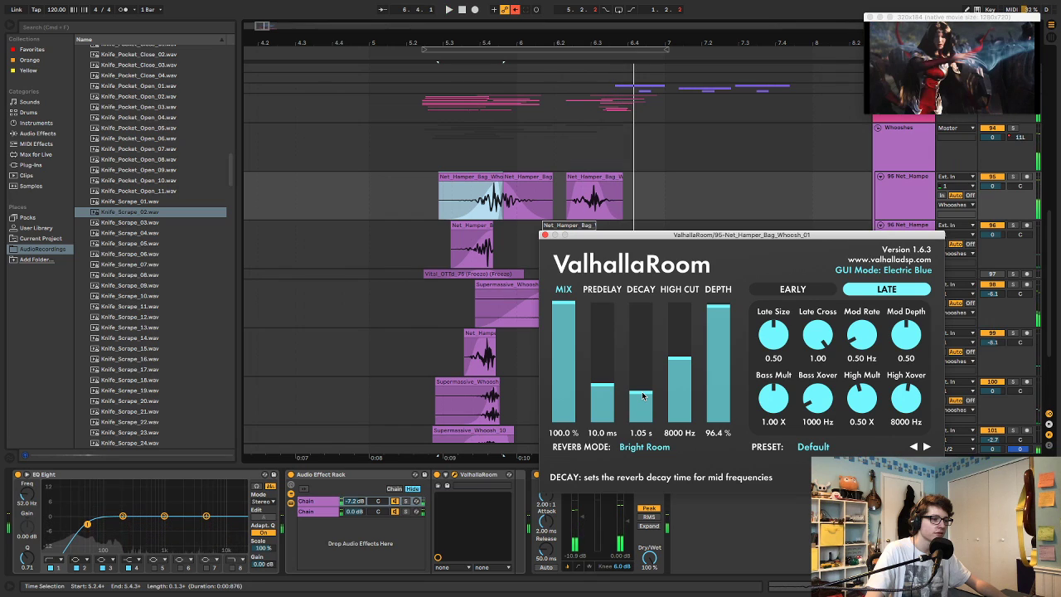
left_click_drag(643, 391, 643, 388)
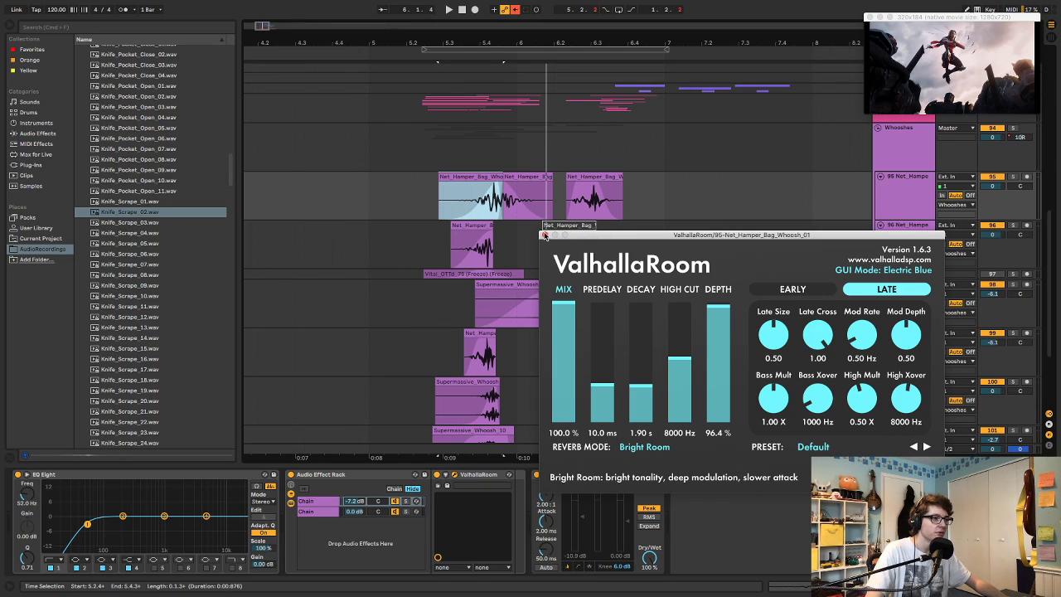
left_click(544, 236)
- Add a Utility effect at the end of the Whooshes group's device chain
key("a")
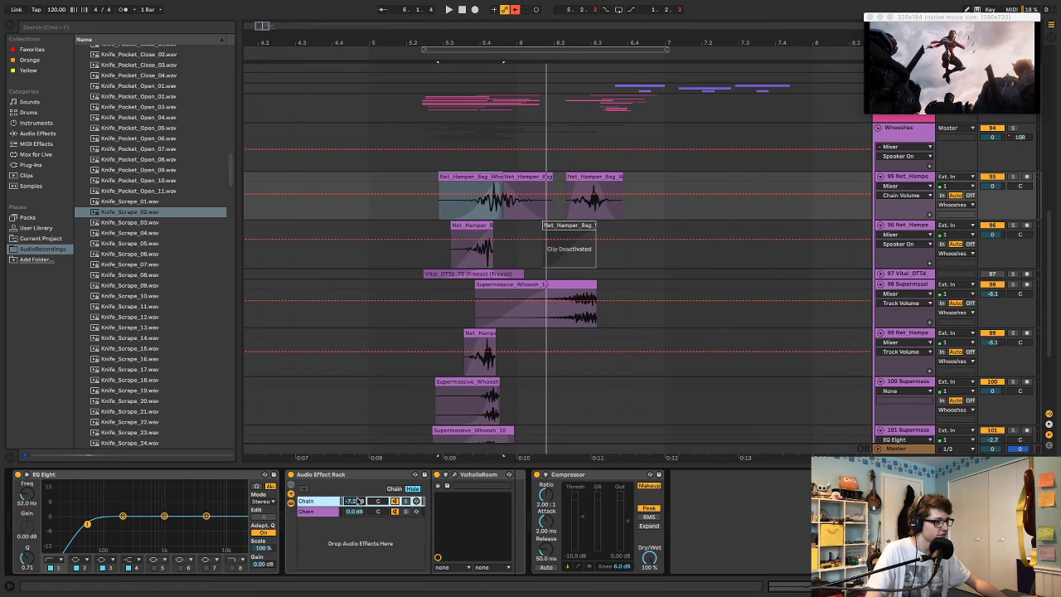
key("a")
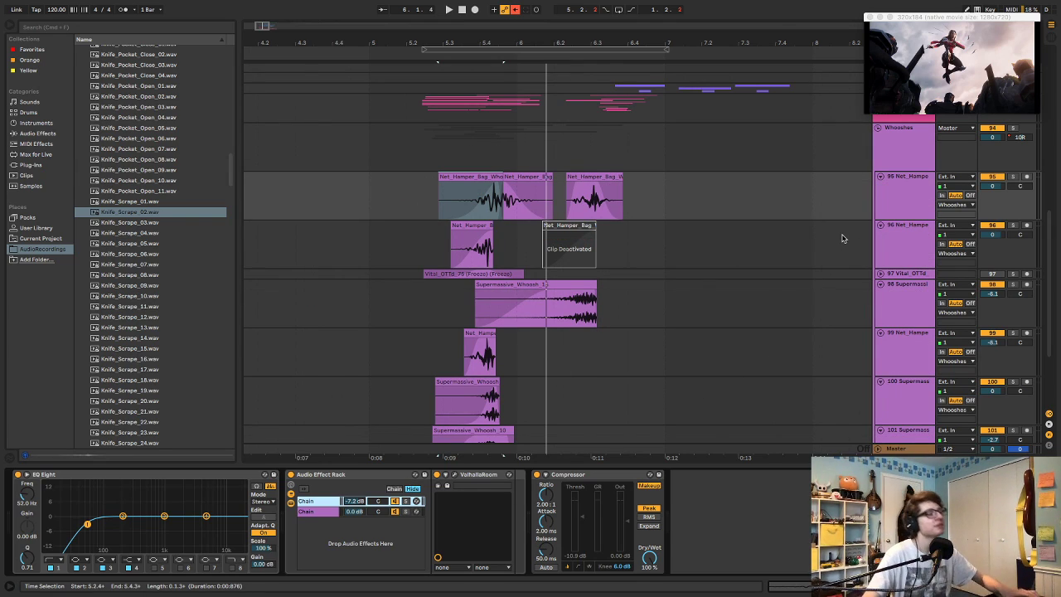
key("Up")
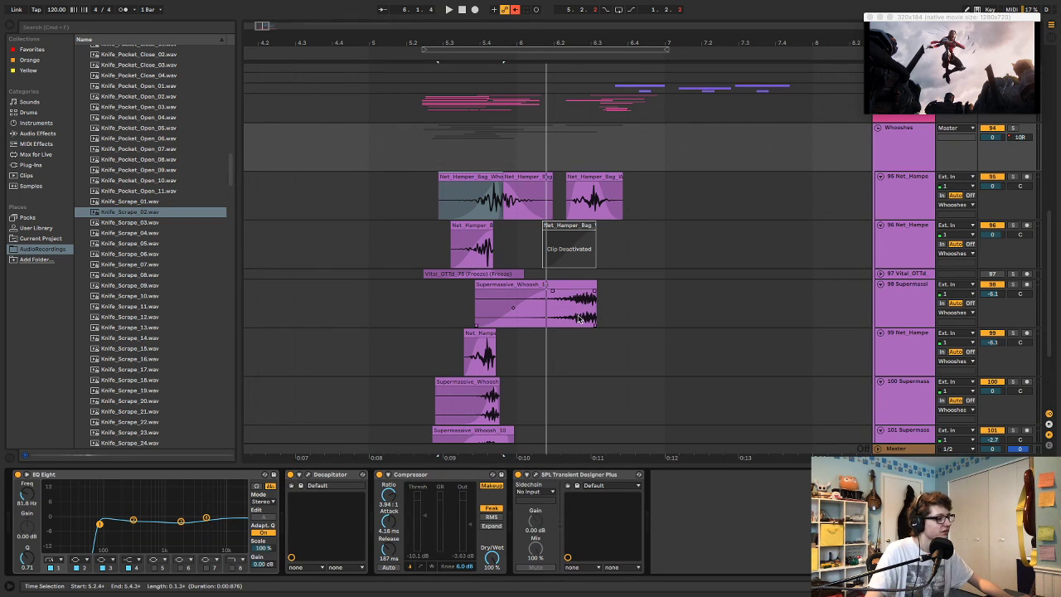
left_click_drag(540, 46, 419, 145)
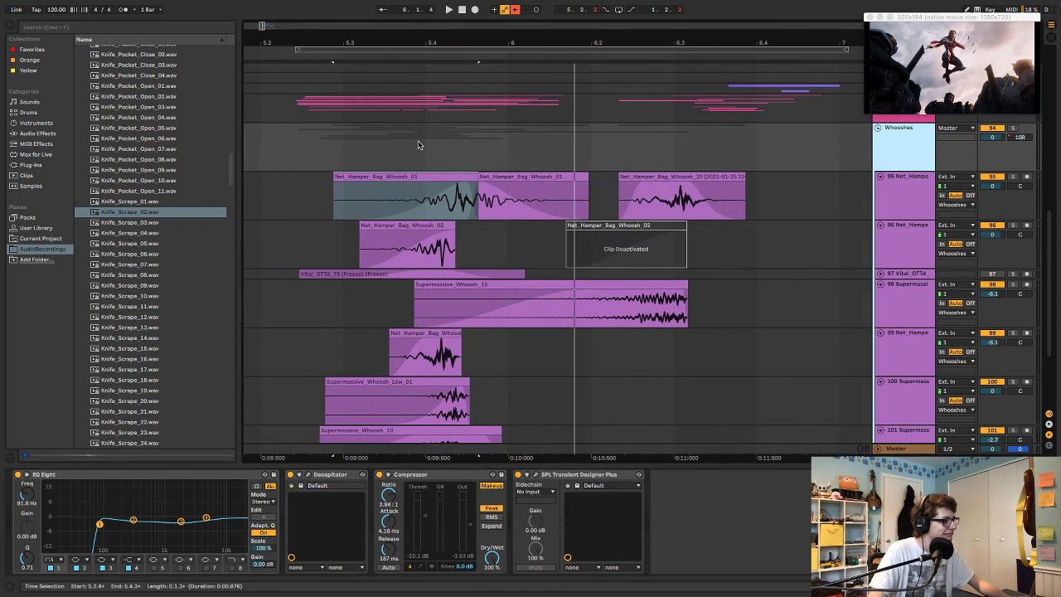
left_click(35, 134)
left_click(108, 424)
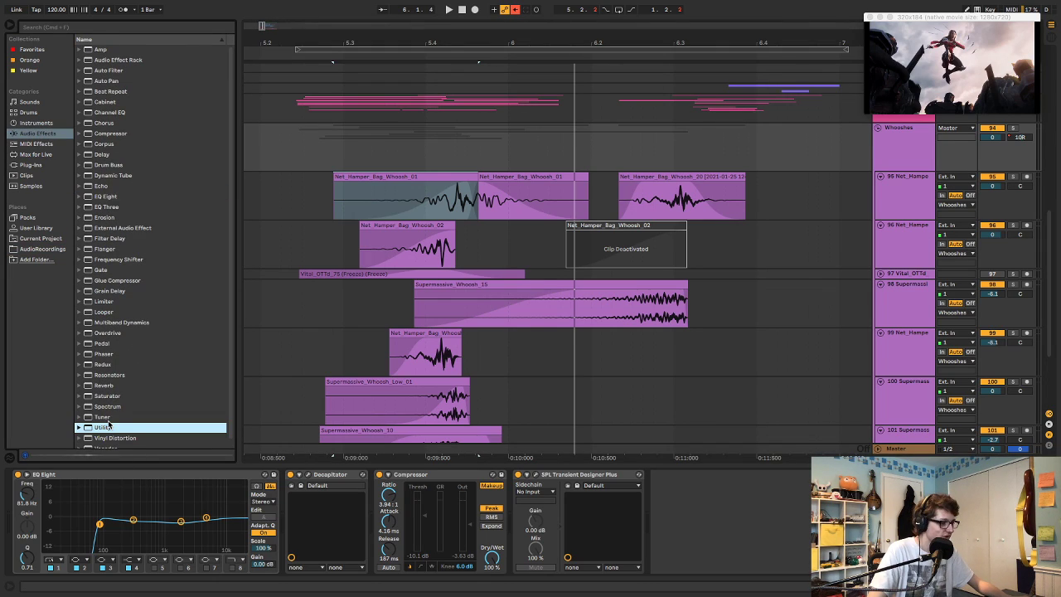
left_click_drag(696, 535, 701, 536)
left_click(711, 510)
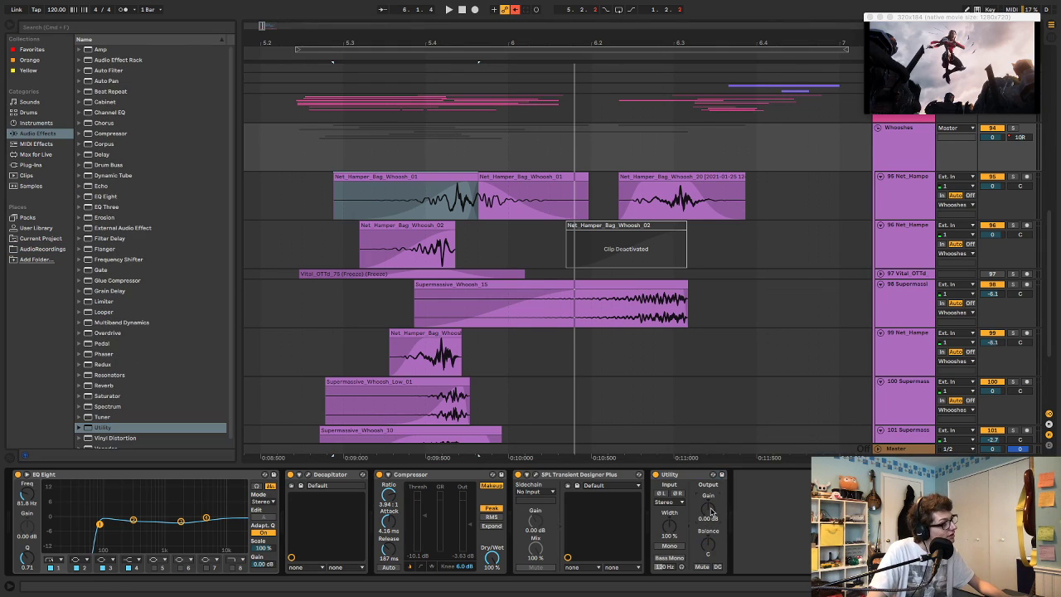
- Show the Utility Gain automation lane of the Whooshes group and play from 5.4.2
left_click_drag(584, 42, 586, 75)
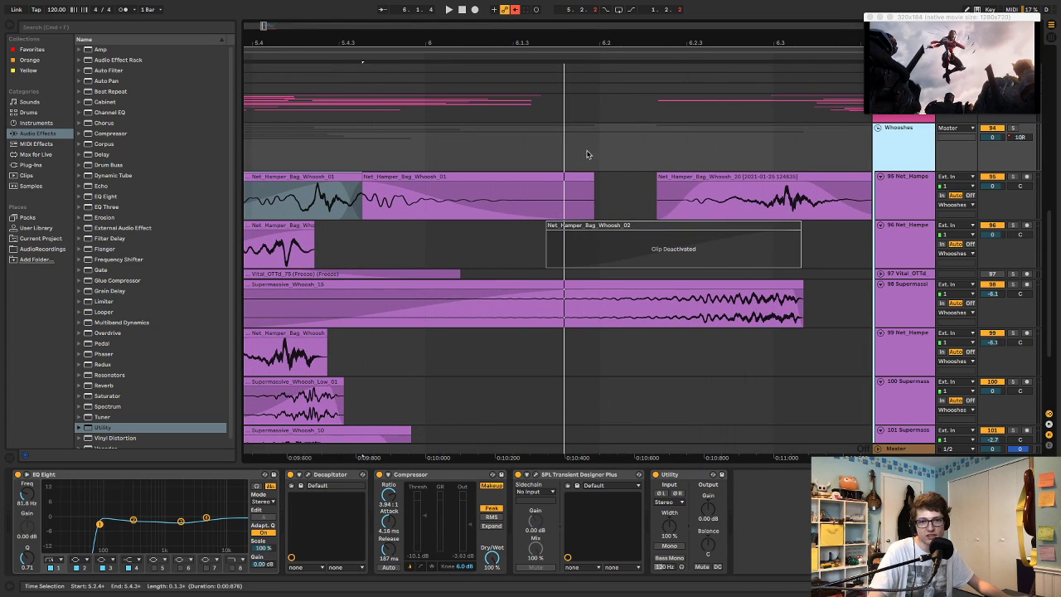
key("a")
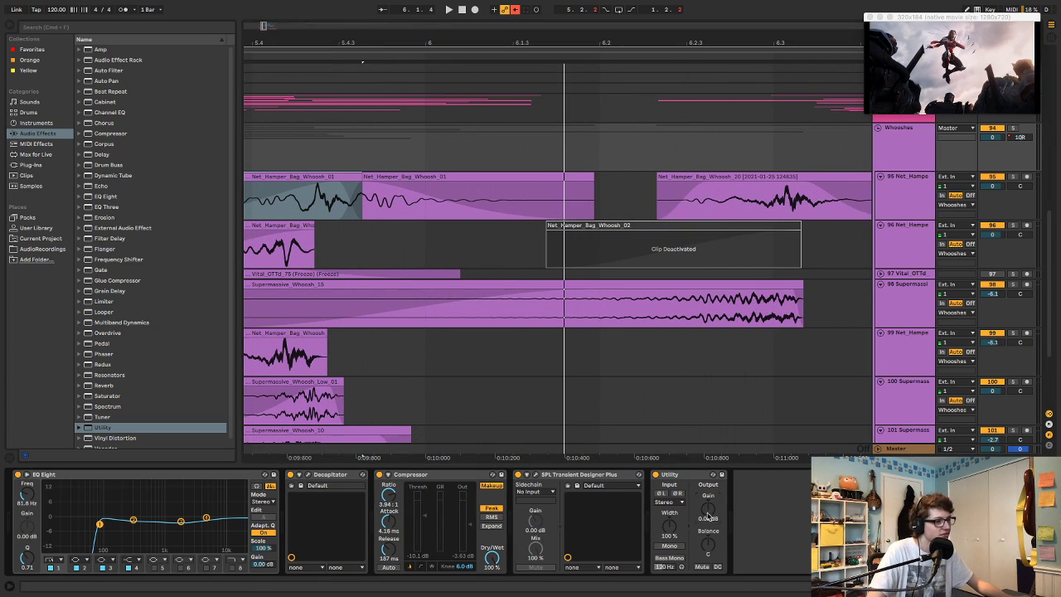
left_click(328, 141)
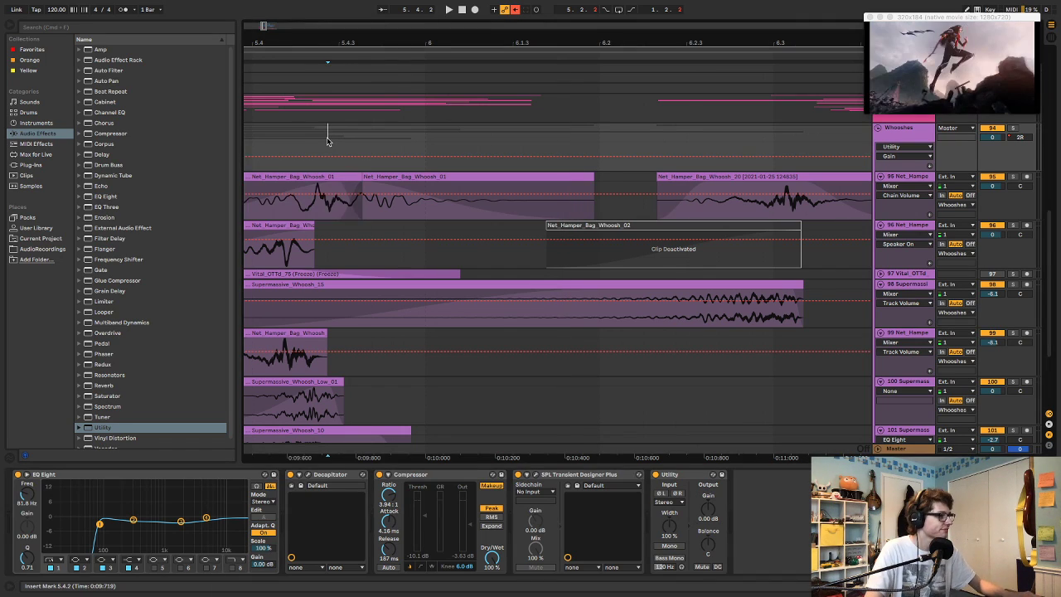
key("space")
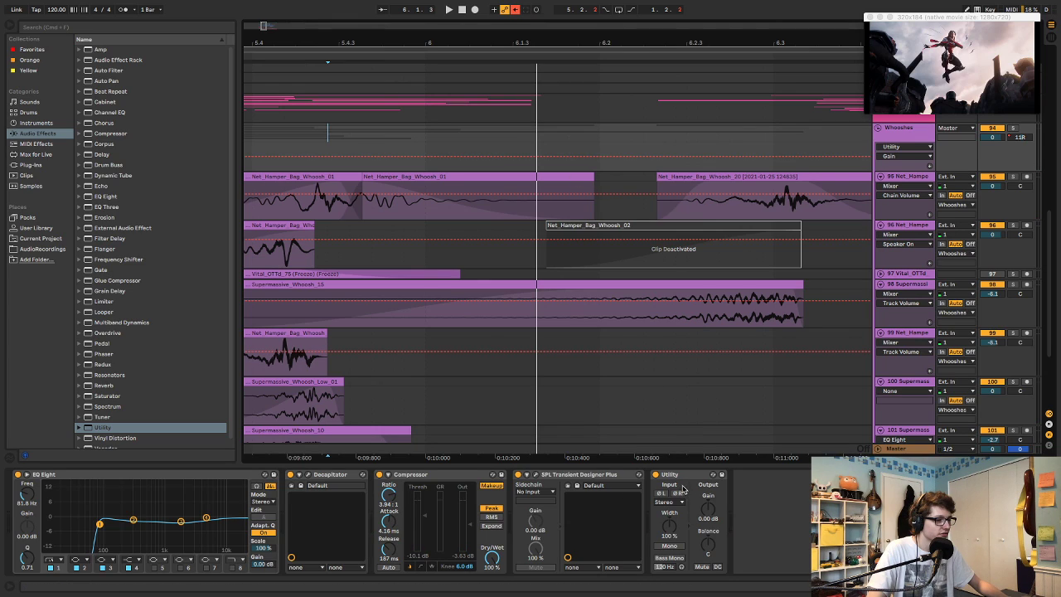
- Move the Utility effect from the Whooshes group to the end of track 95's chain and show its Gain automation
left_click(683, 489)
left_click(674, 217)
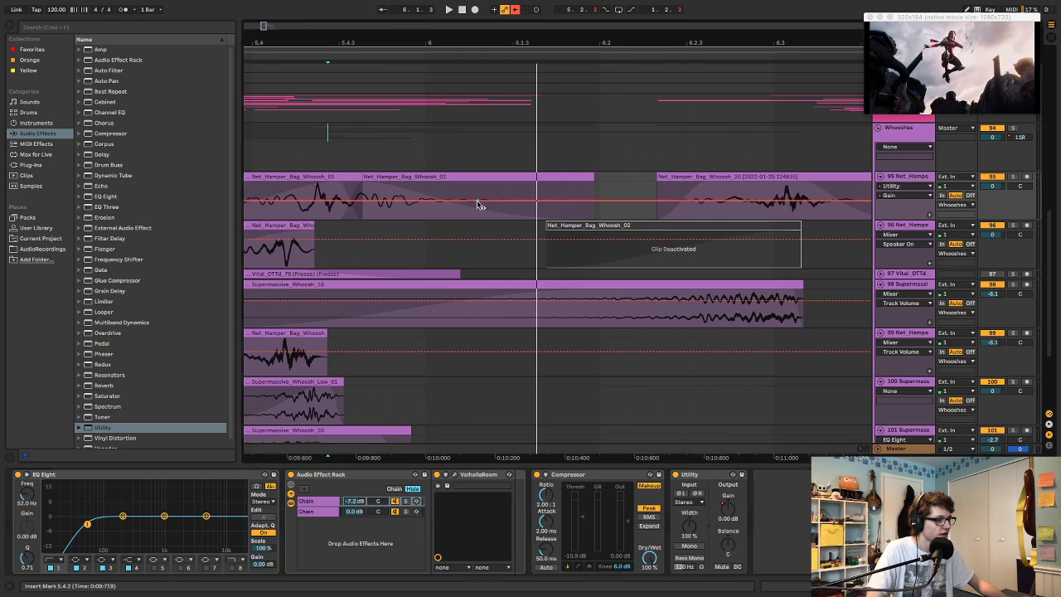
- Automate track 95's Utility gain down to -inf dB after the second Whoosh_01 and back to 0 dB at Whoosh_20's start, and audition it
left_click_drag(628, 205, 632, 223)
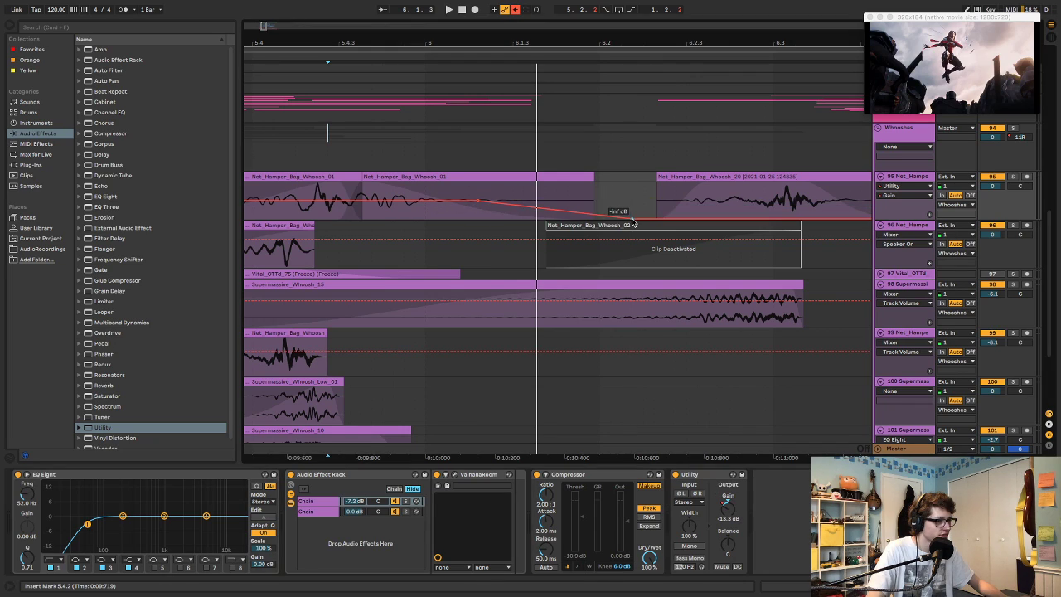
right_click(659, 220)
left_click(672, 227)
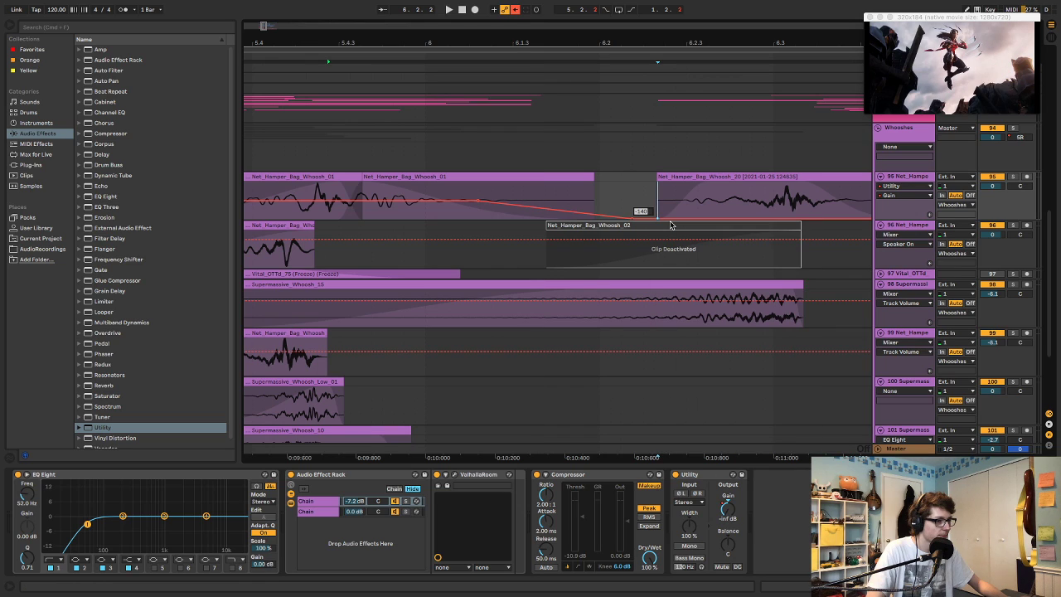
type("0")
key("Return")
key("space")
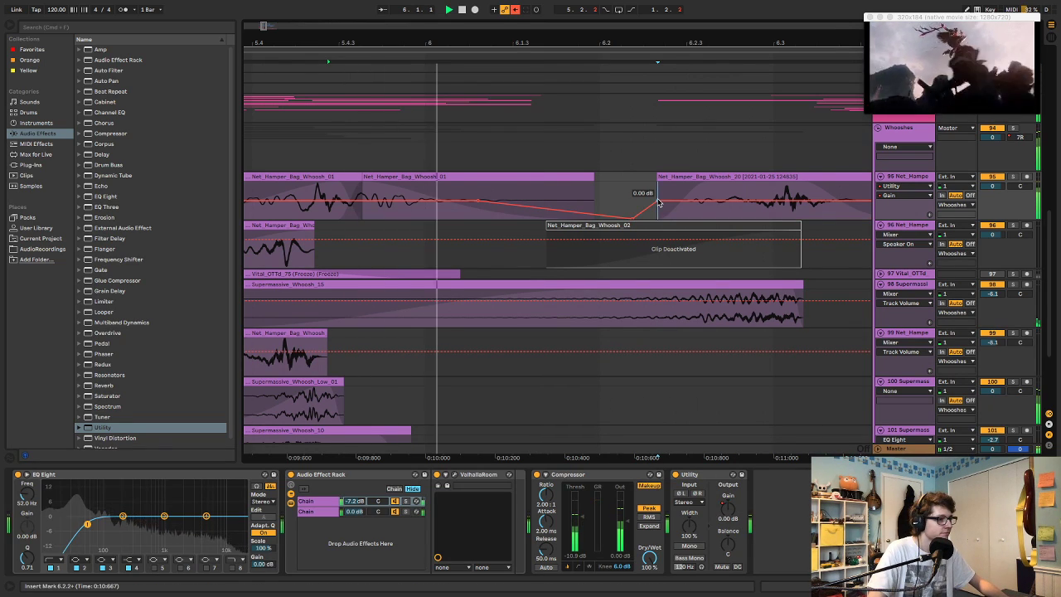
key("space")
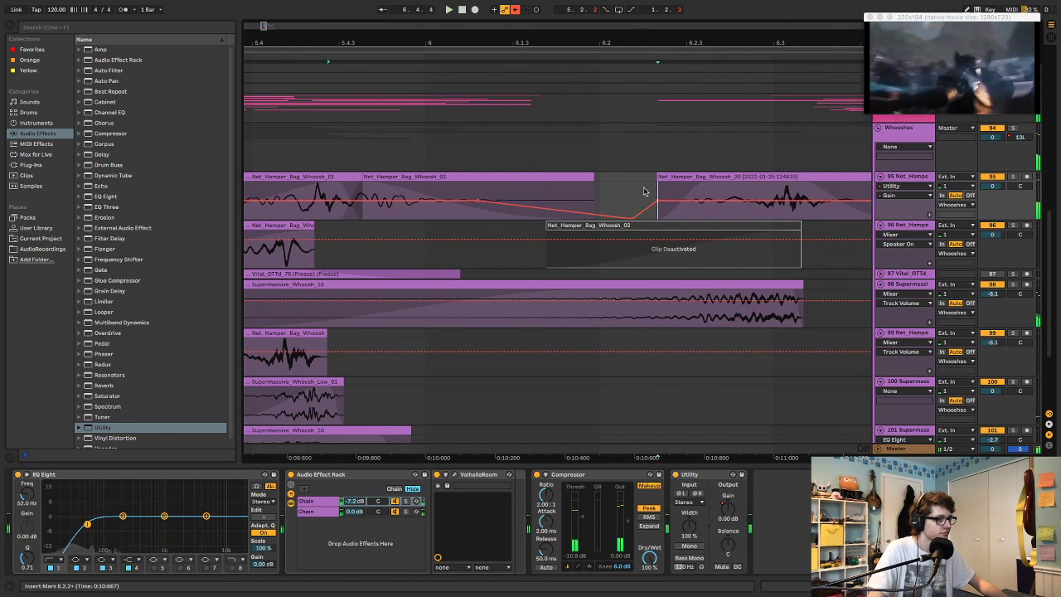
- Hide the automation, solo the Whooshes group and play it from 5.2.3 against the video
scroll(551, 191, "up", 3)
scroll(551, 192, "down", 2)
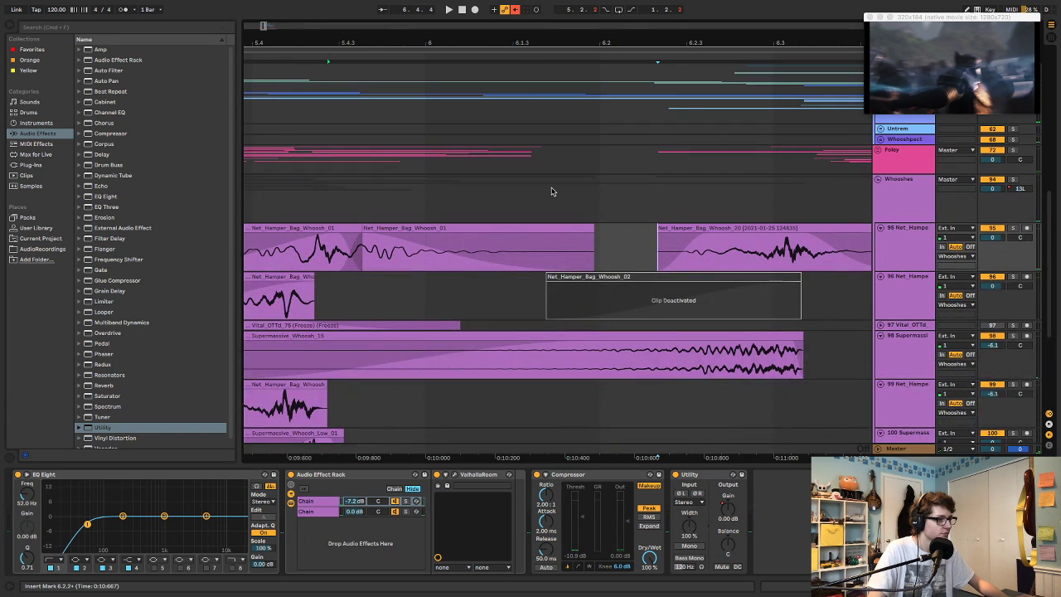
scroll(560, 197, "left", 5)
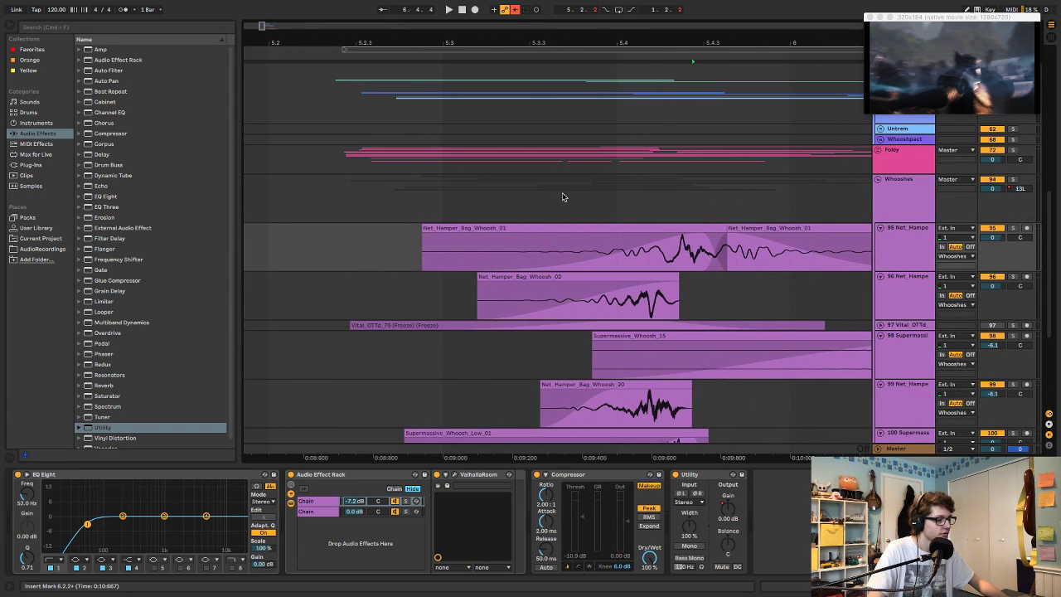
mouse_move(637, 38)
left_mouse_down()
mouse_move(585, 18)
mouse_move(506, 15)
left_mouse_up()
left_click(393, 199)
key("s")
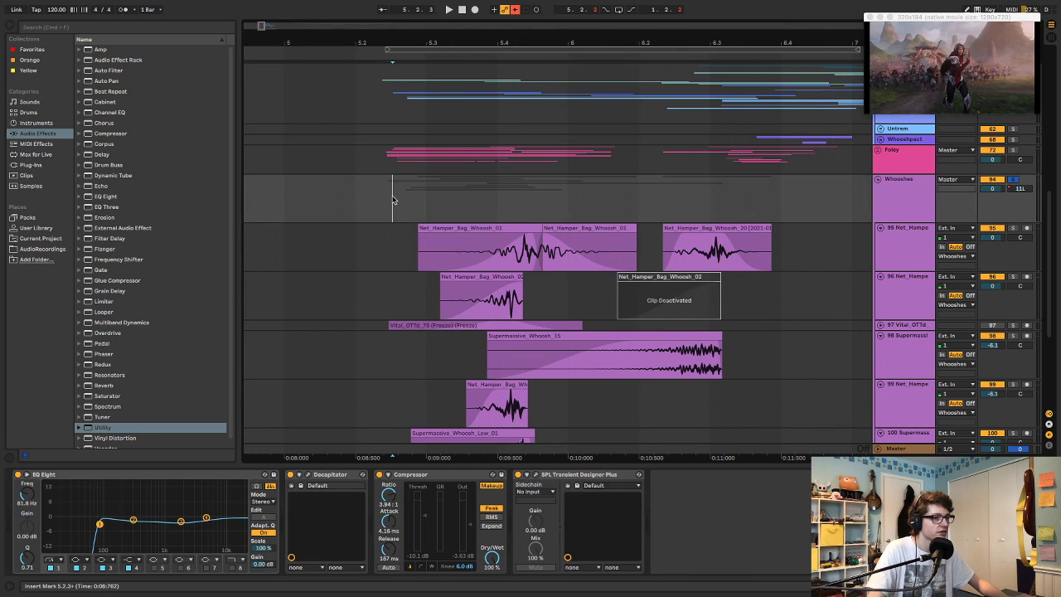
key("space")
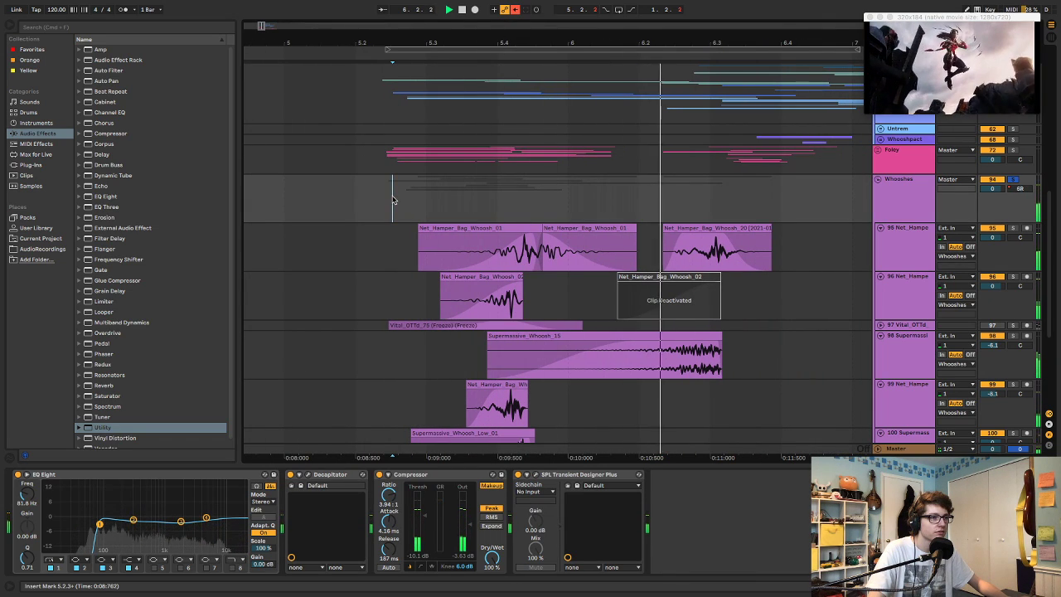
key("space")
key("space")
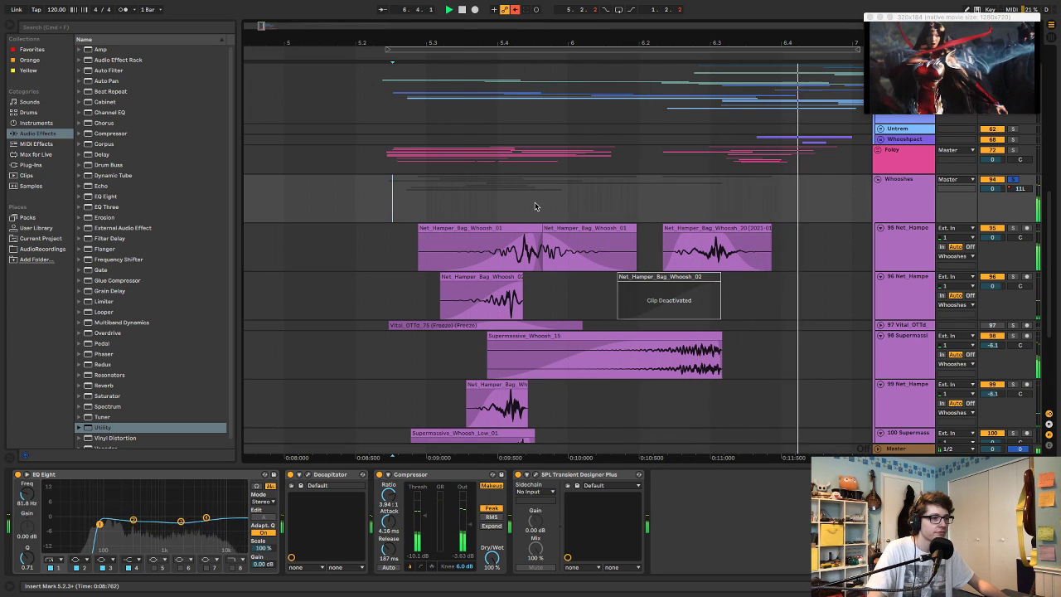
- Bend track 95's gain fade-out between the whooshes into a downward-accelerating curve and play the soloed group from 5.2.2
key("a")
left_click_drag(612, 264, 611, 256)
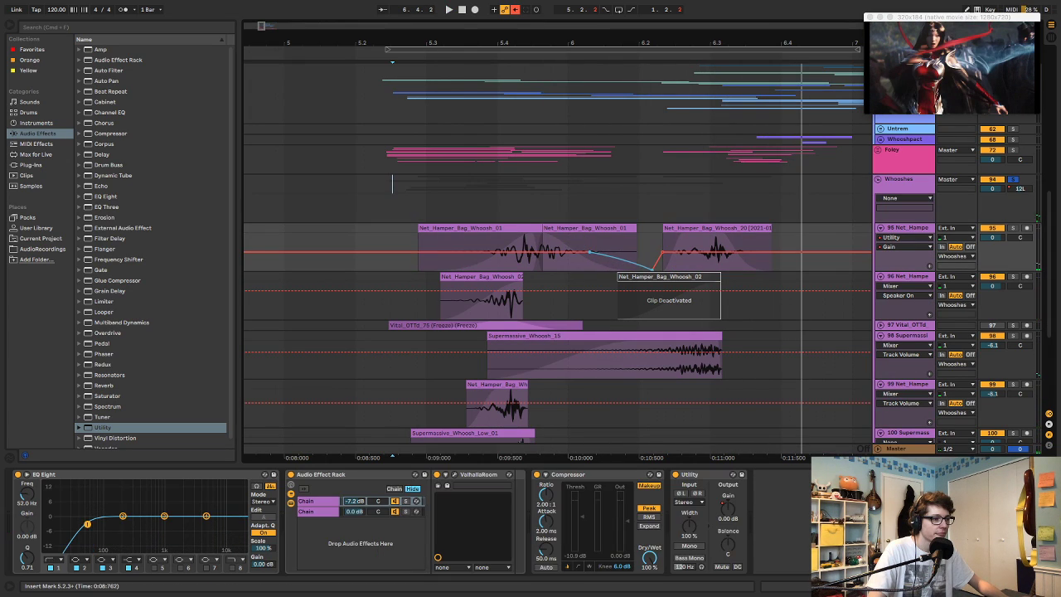
left_click(378, 194)
key("space")
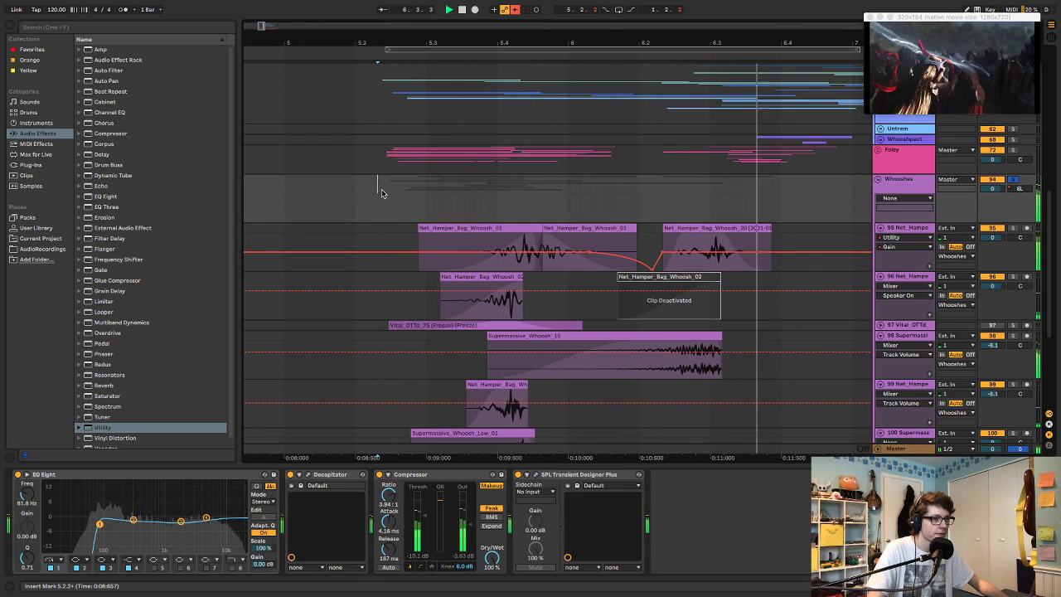
- Try a different shape for track 95's gain fade-out between the whooshes and undo the change
left_click(618, 266)
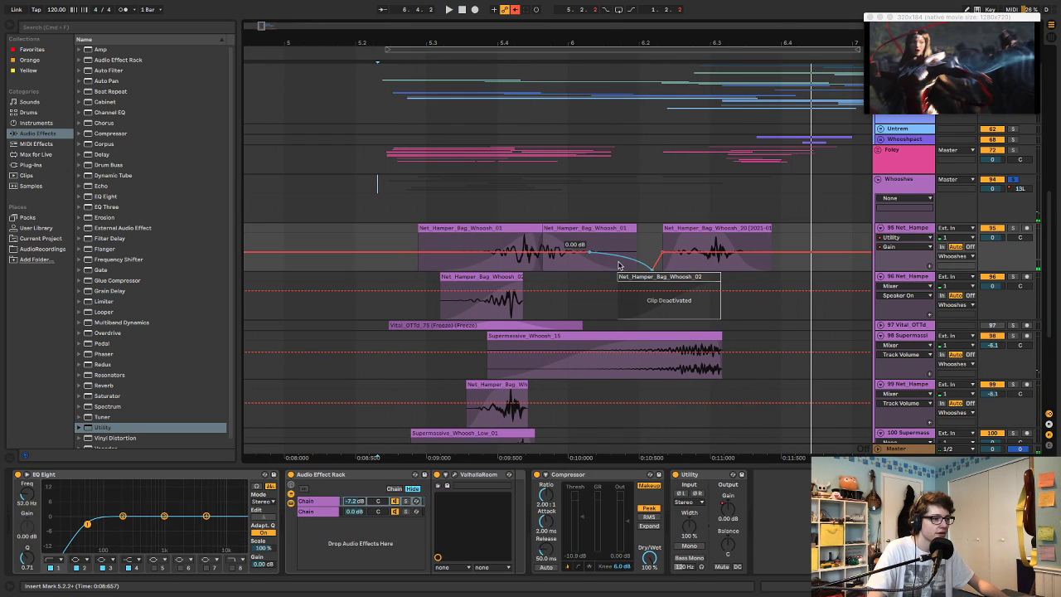
left_click_drag(590, 252, 591, 254)
key("ctrl+z")
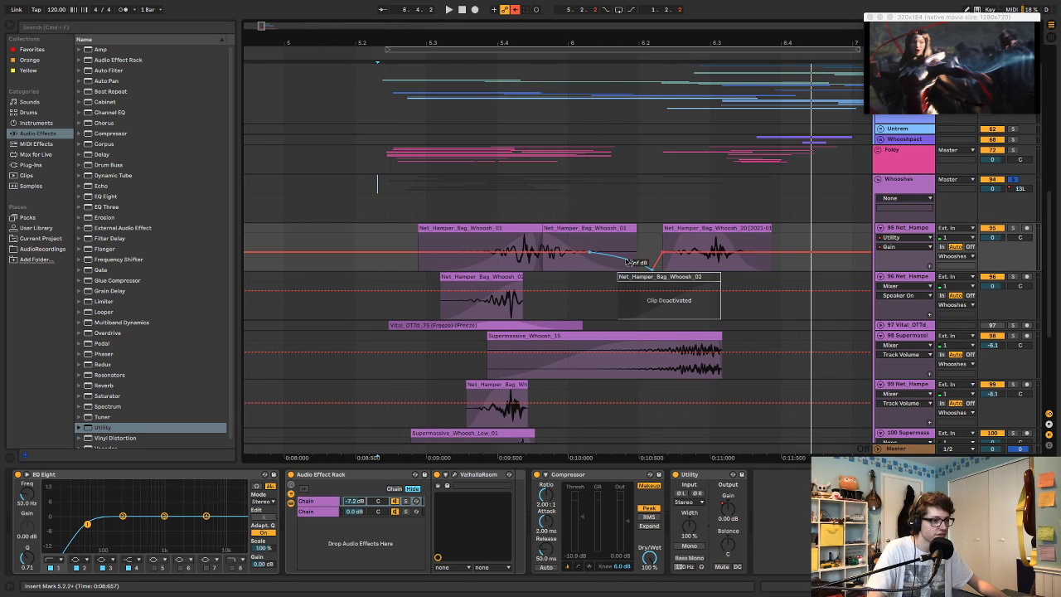
- Play the soloed Whooshes group repeatedly from around 5.2.2 to judge track 95's curved gain fade
left_click(375, 207)
key("space")
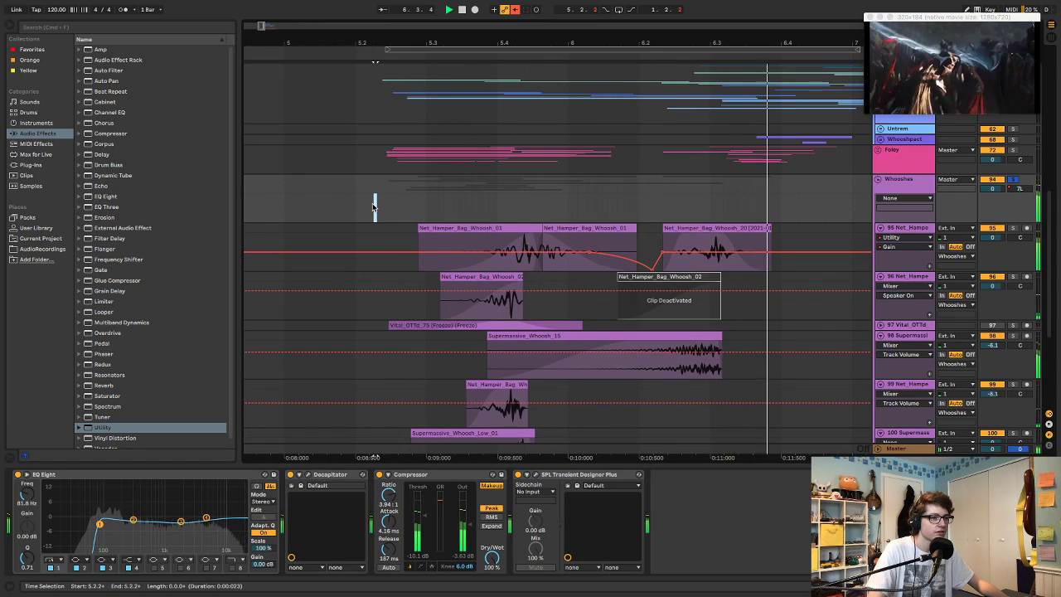
left_click(612, 263)
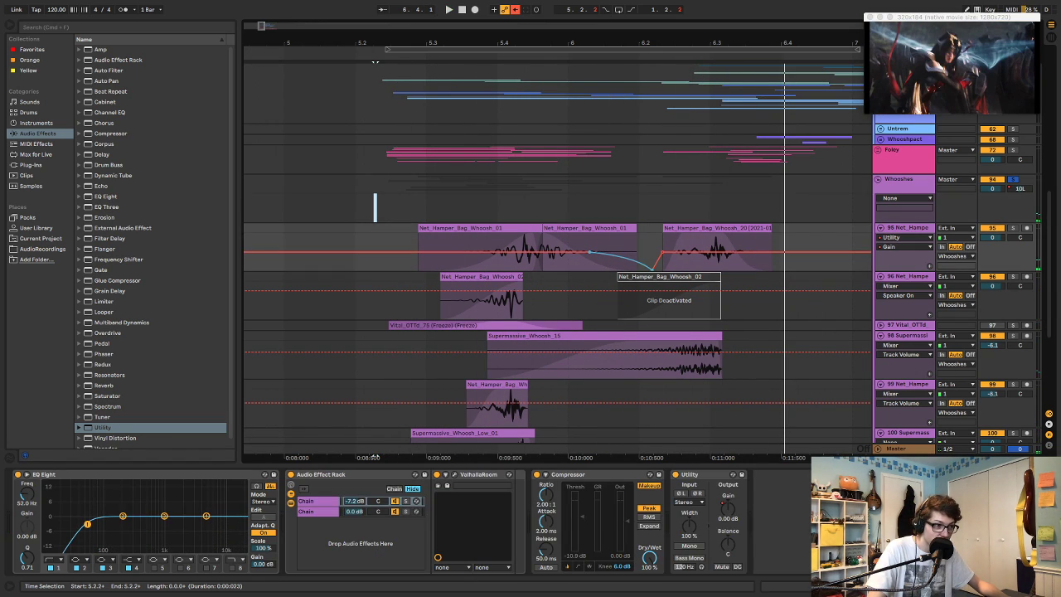
key("space")
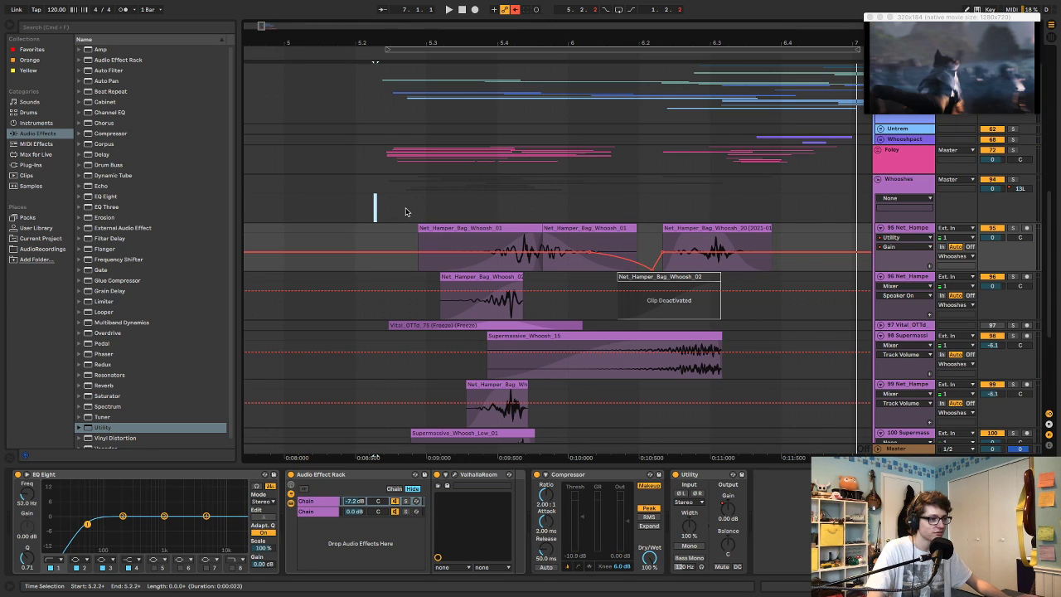
left_click(380, 198)
key("space")
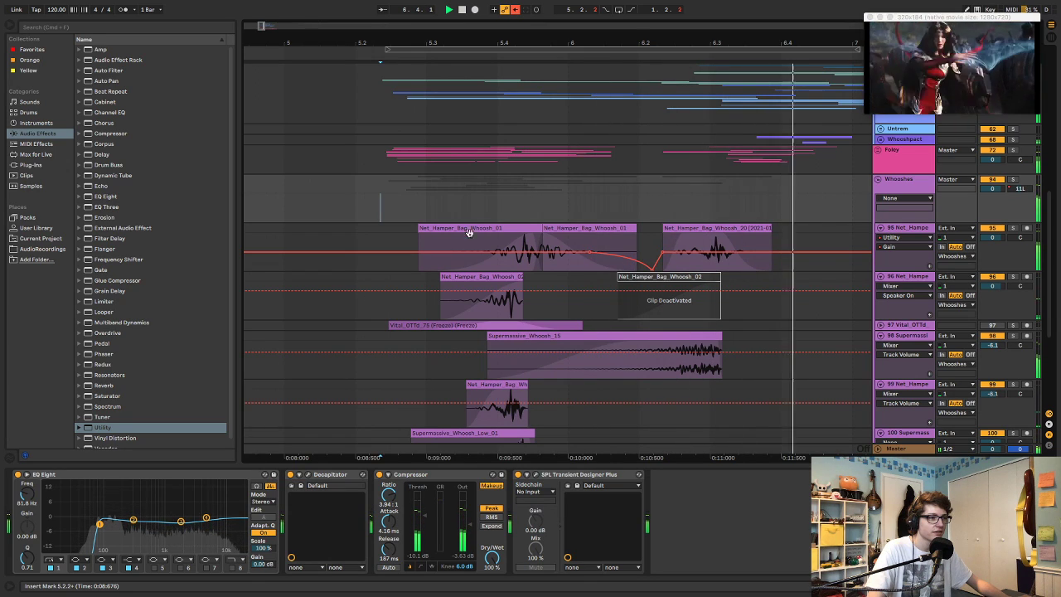
left_click(622, 264)
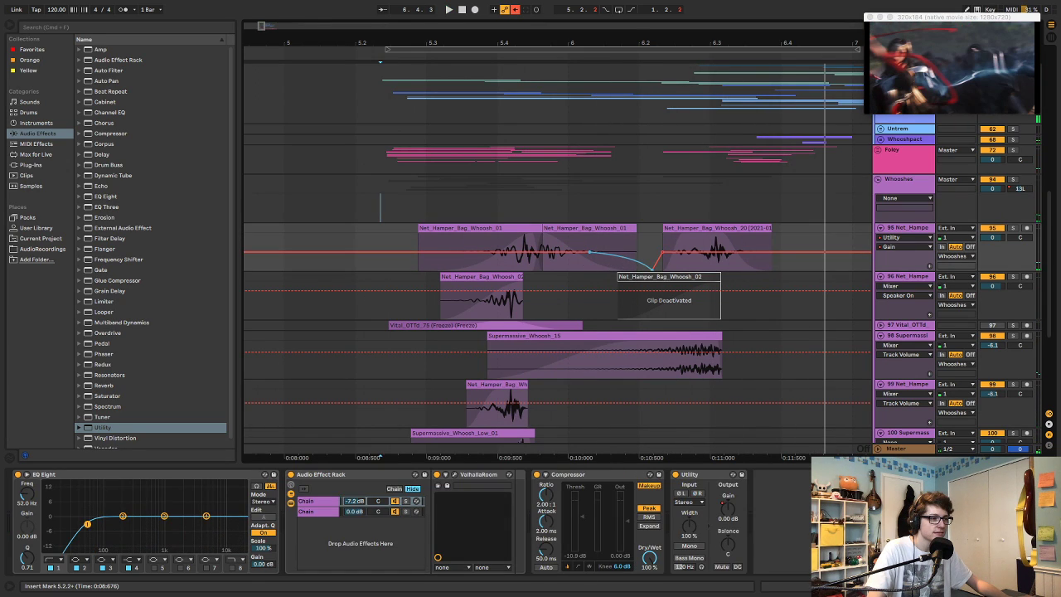
left_click(369, 193)
key("space")
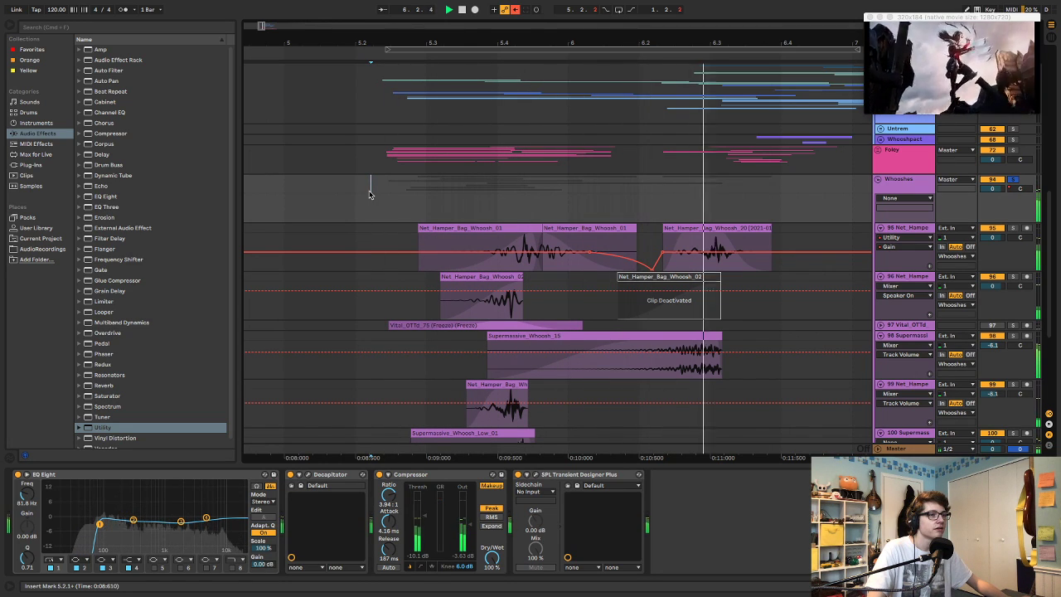
key("space")
- Hide the automation, trim the Supermassive_Whoosh_15 clip's start to just after bar 6 with a shorter fade-in, and play from 5.2.2
key("a")
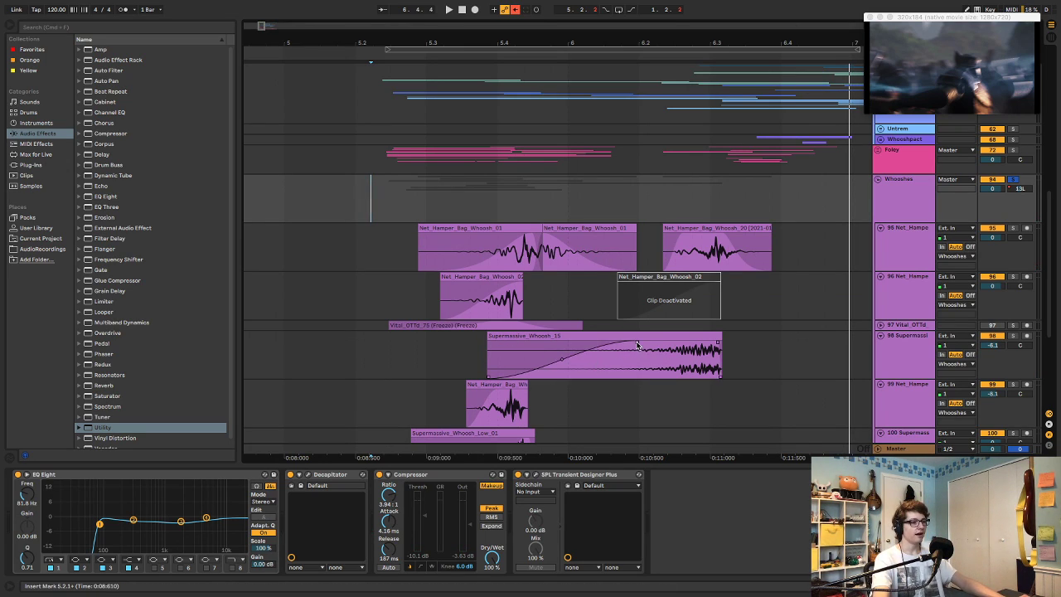
mouse_move(637, 345)
left_mouse_down()
mouse_move(505, 345)
mouse_move(642, 346)
left_mouse_up()
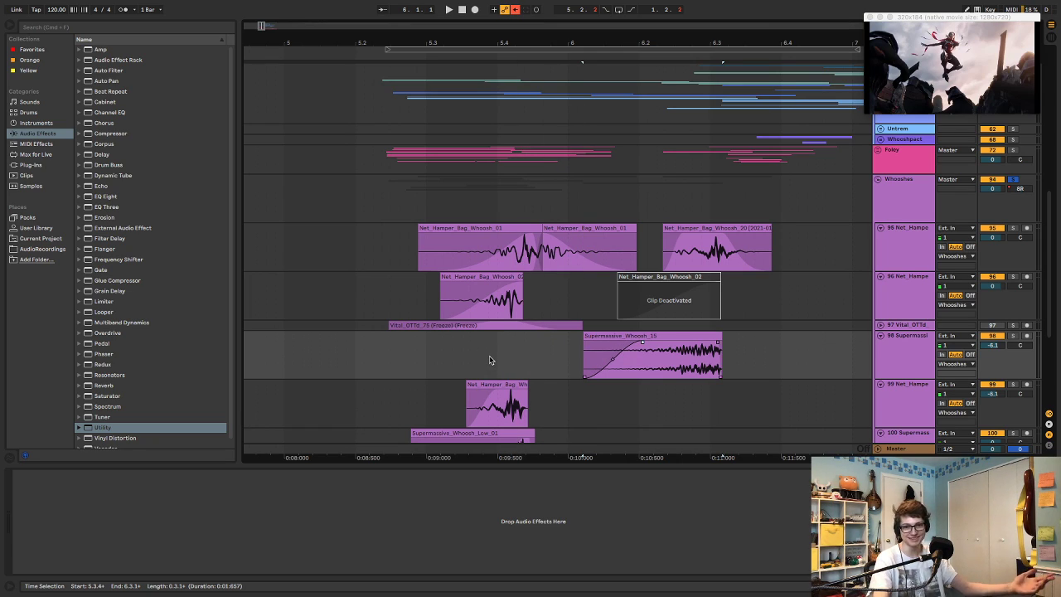
left_click(385, 226)
key("space")
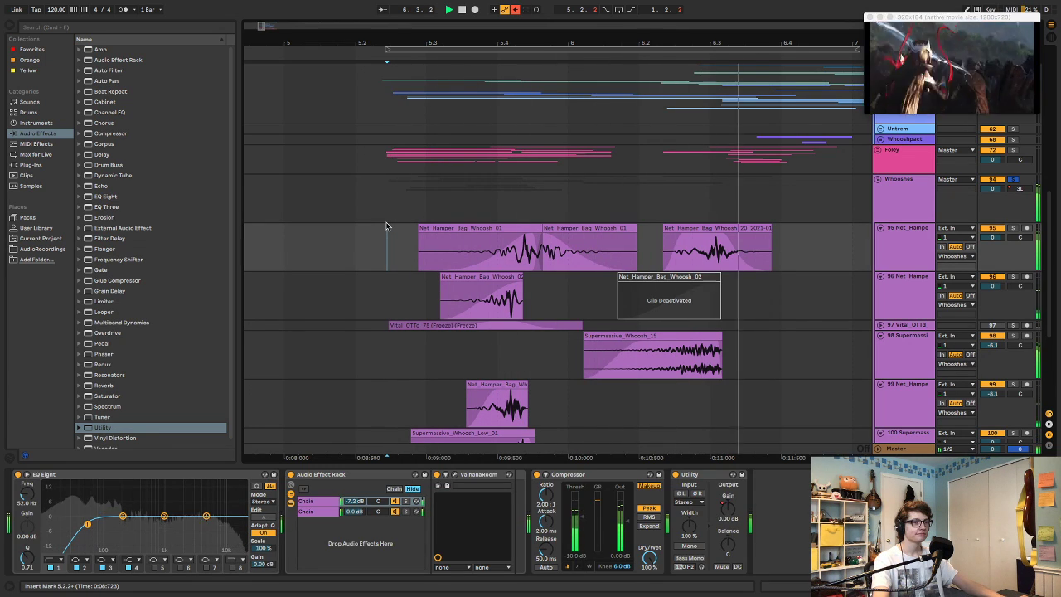
key("space")
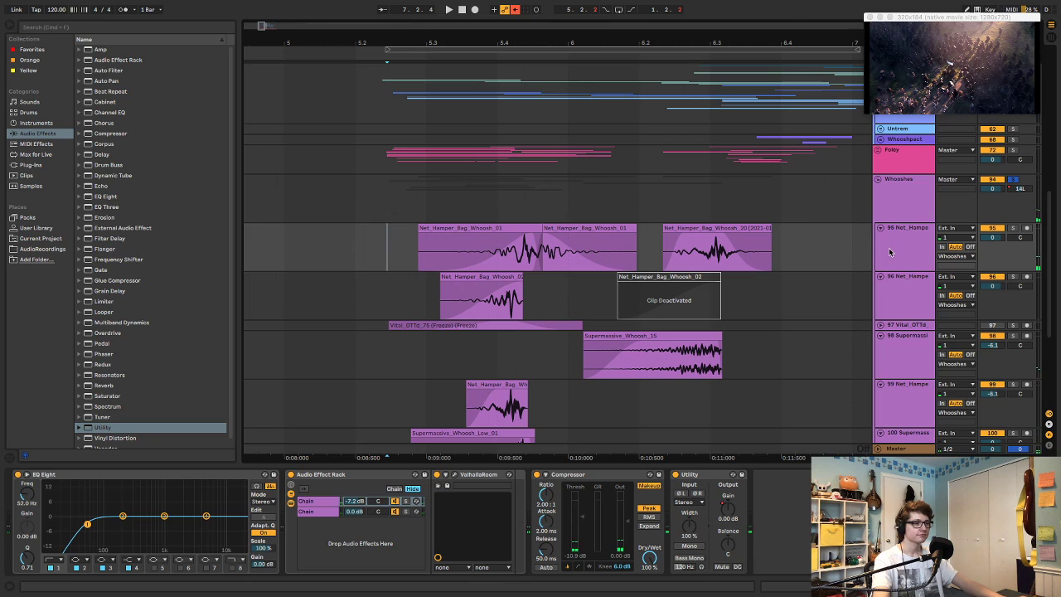
- Automate track 95's Utility gain from 0 dB at the end of Whoosh_20 down to -inf dB and play from 5.4.1
left_click(888, 252)
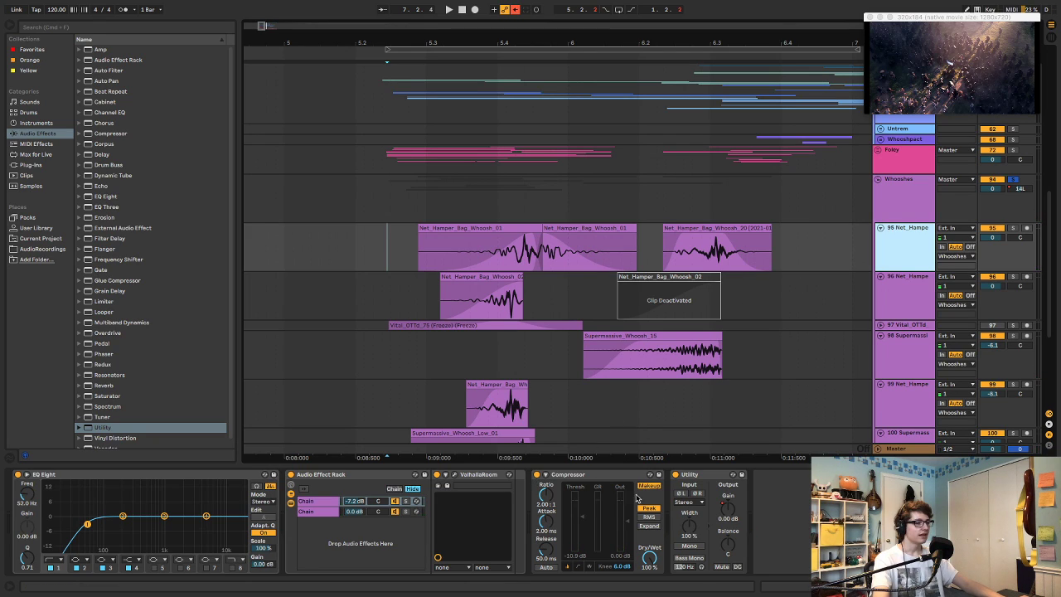
key("a")
scroll(602, 247, "right", 5)
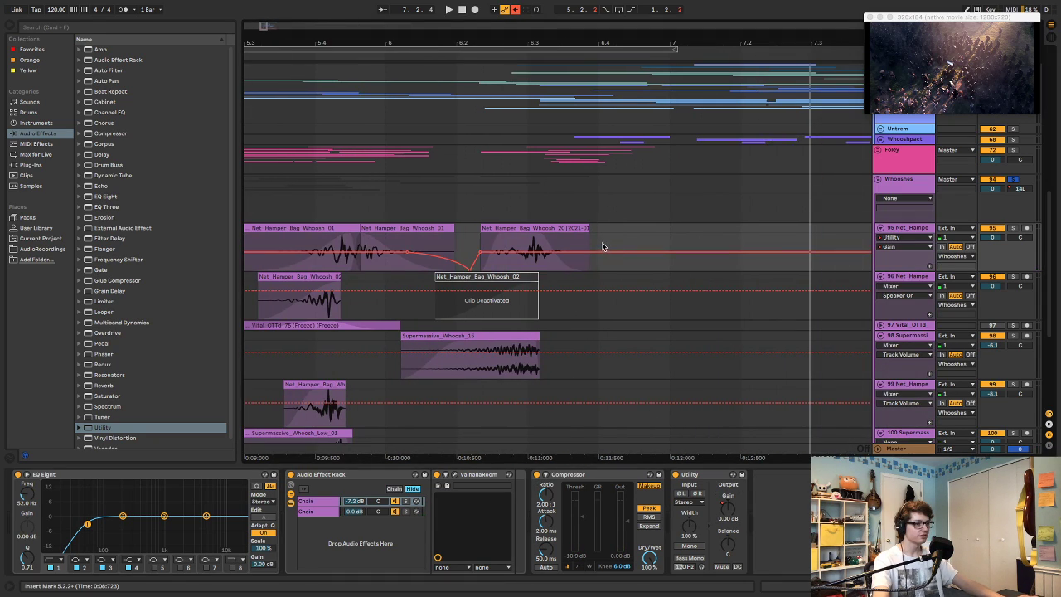
left_click_drag(639, 256, 638, 270)
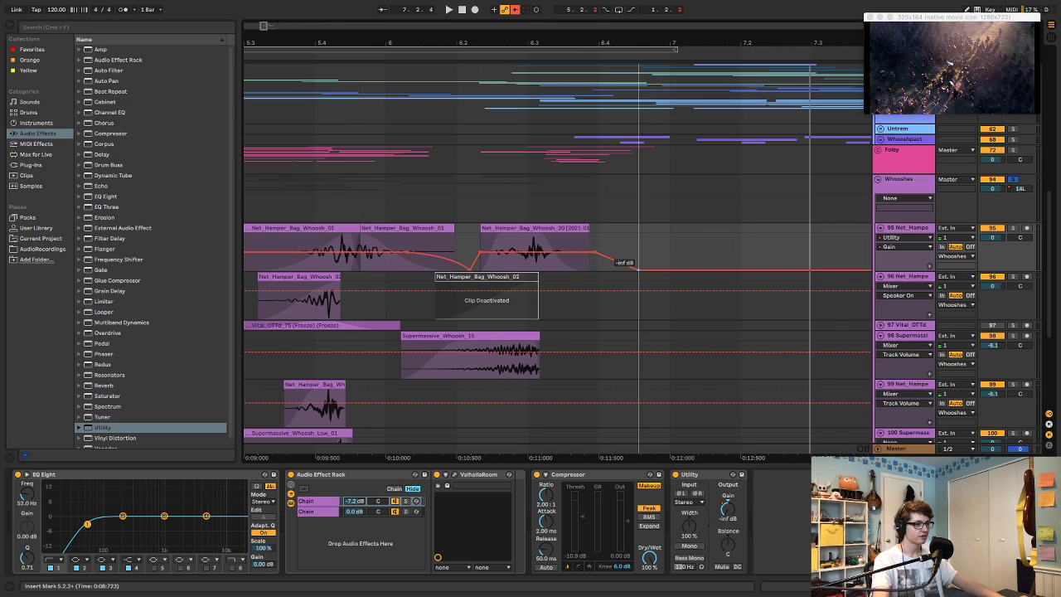
left_click(322, 245)
key("space")
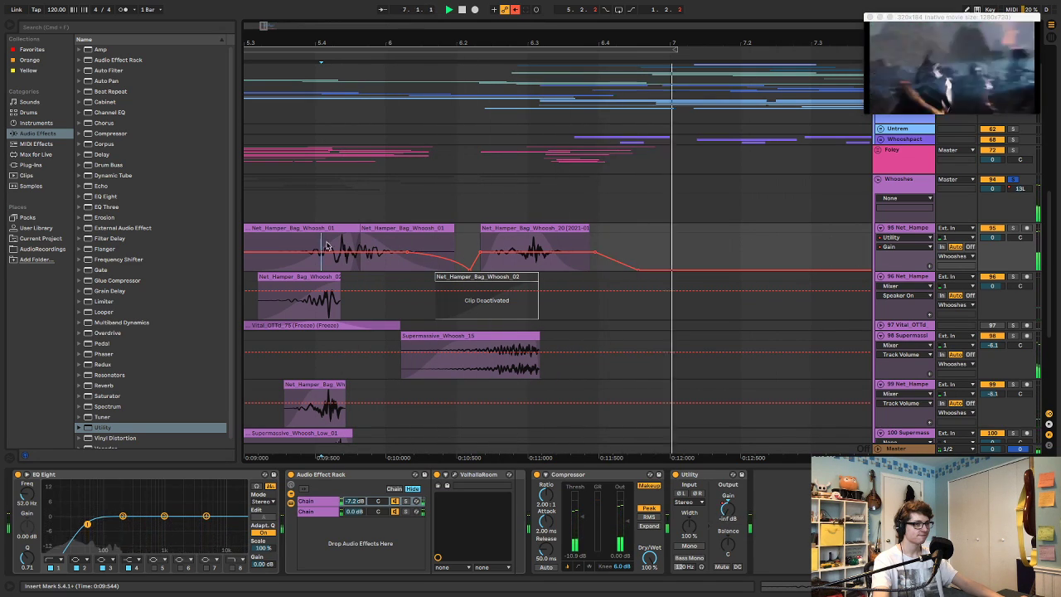
- Curve the gain fade-out after Whoosh_20 on track 95 and play the full mix from 5.2.2
right_click(615, 271)
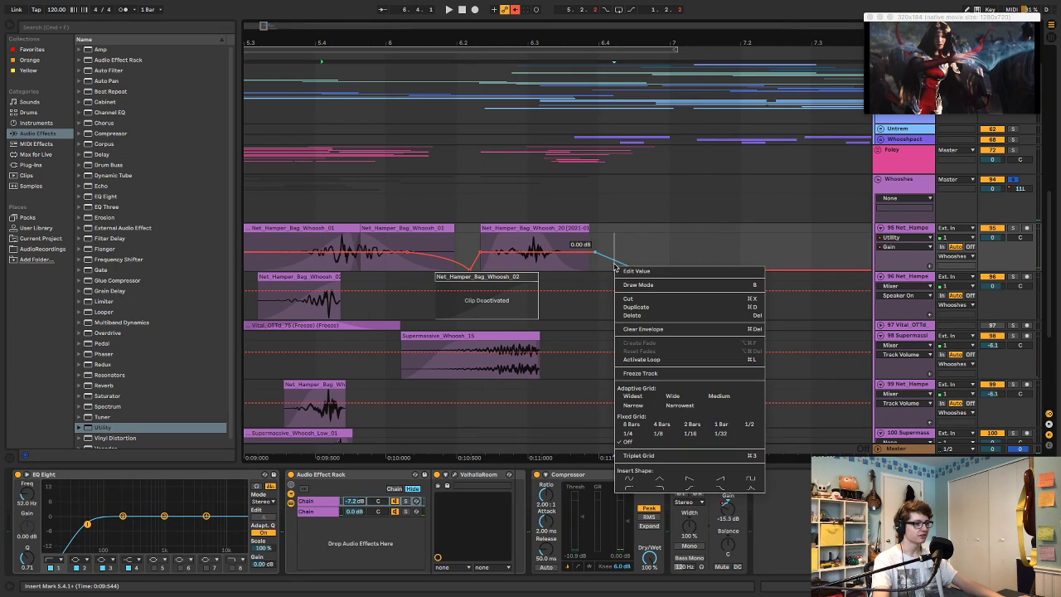
key("Escape")
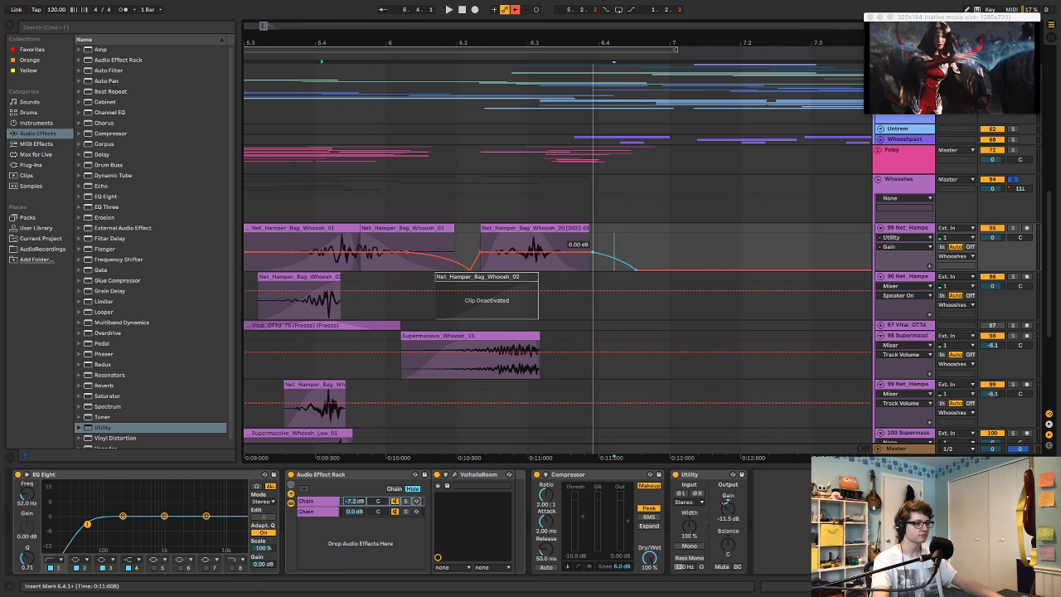
scroll(625, 260, "left", 5)
left_click(437, 195)
key("space")
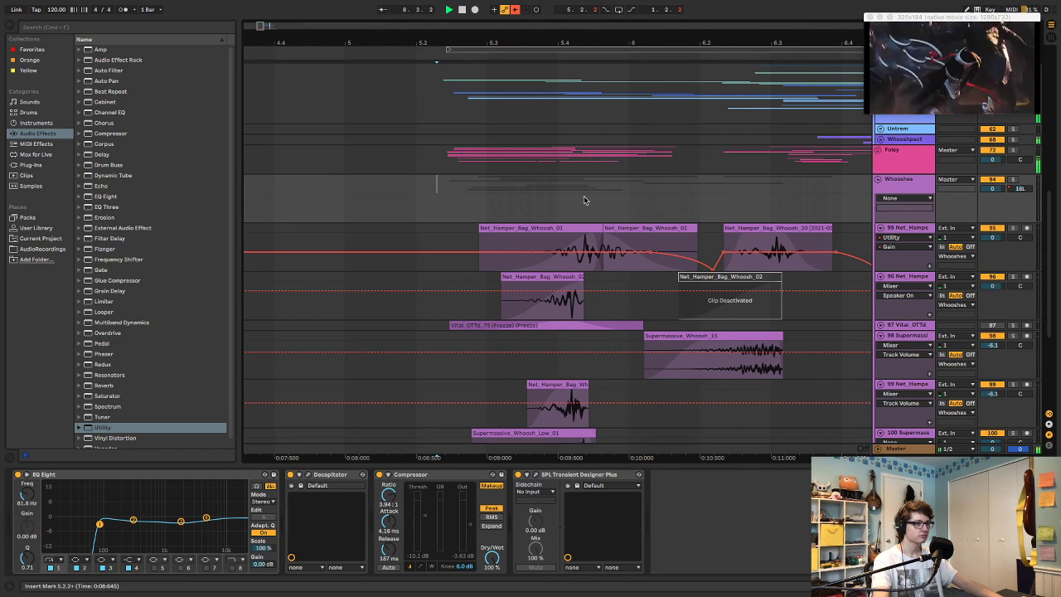
key("space")
- Fold the Whooshes group, unfold Whooshpact, audition its track 69 soloed from the Net_Hamper_Bag_Whoosh_19 clip, and fold Whooshpact again
scroll(848, 189, "right", 3)
left_click(879, 181)
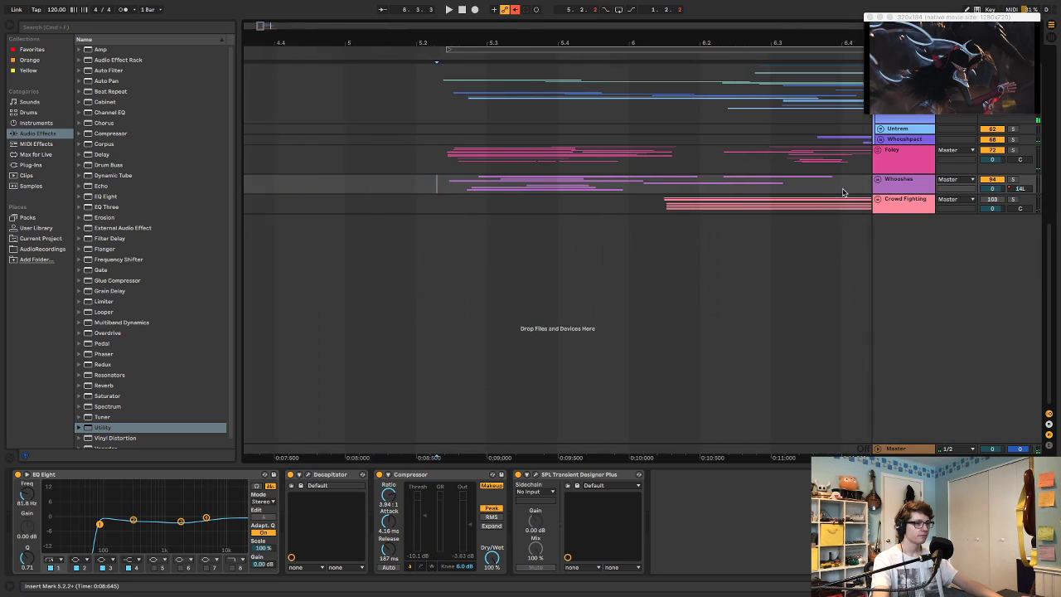
scroll(845, 184, "right", 4)
left_click(879, 139)
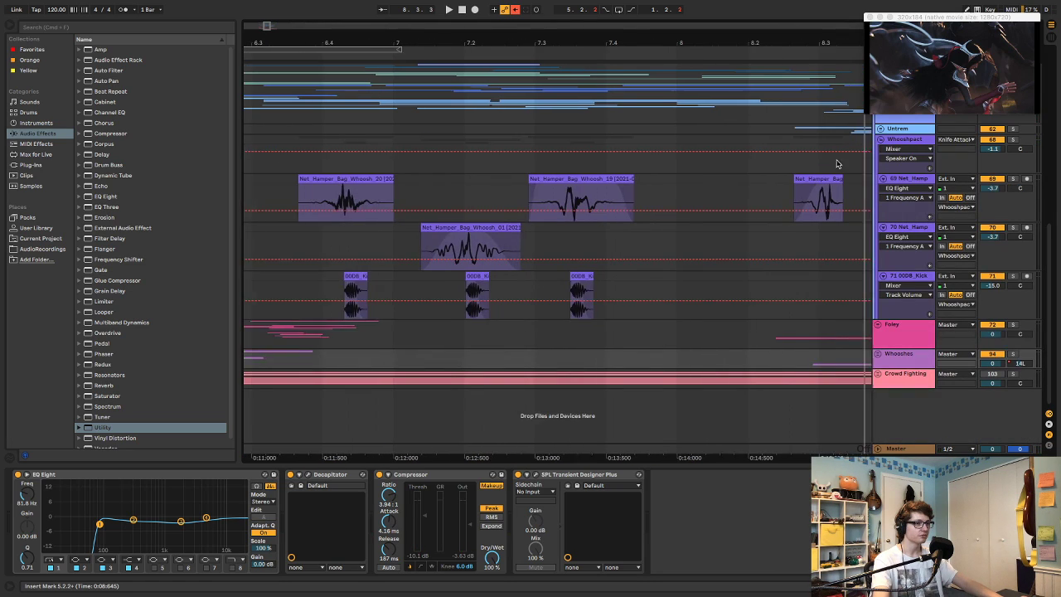
scroll(793, 172, "right", 4)
left_click(429, 178)
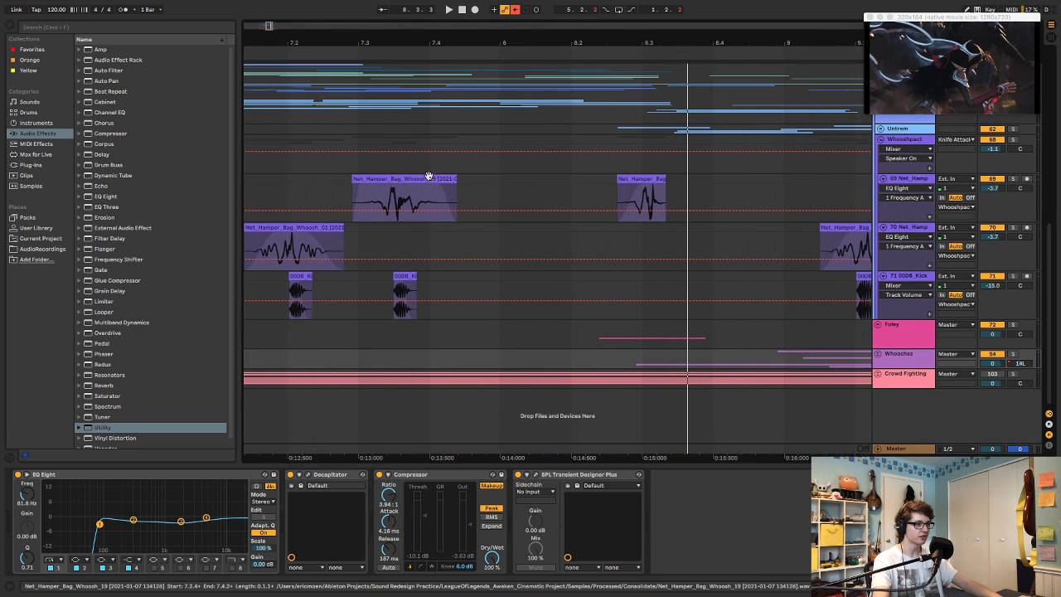
key("space")
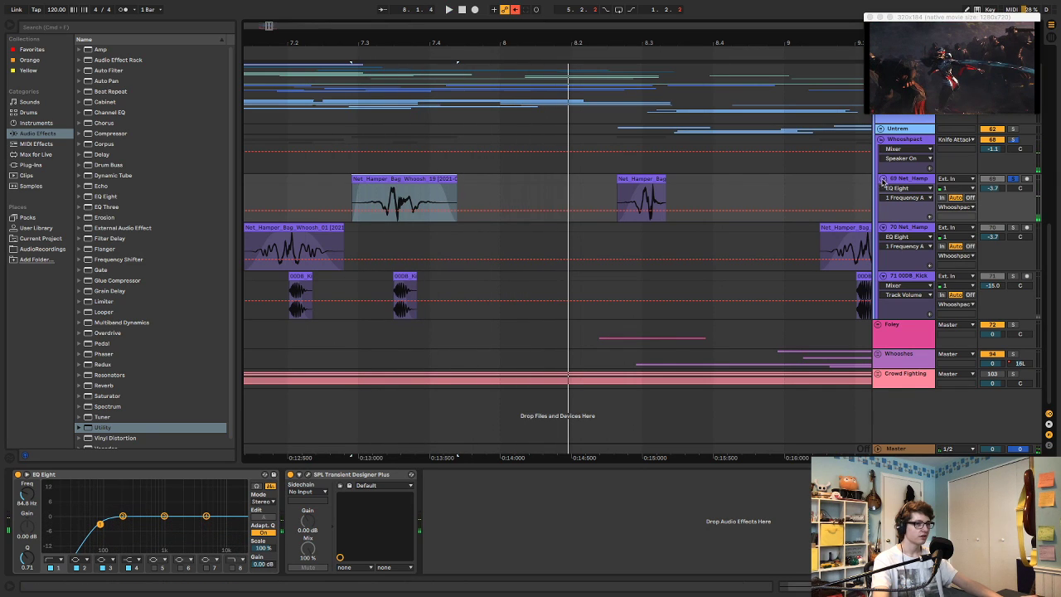
left_click(879, 139)
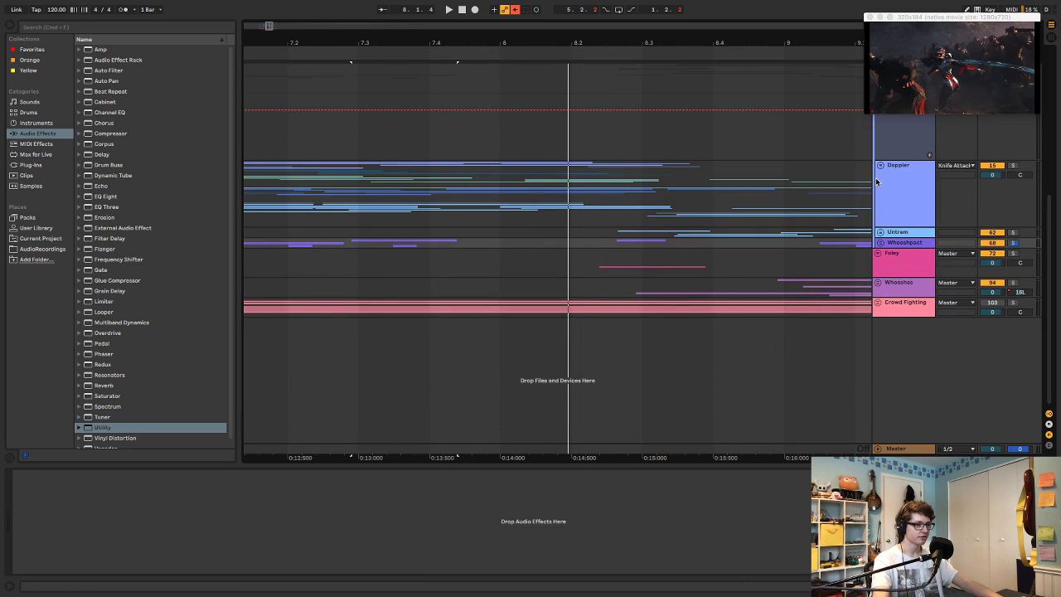
- Unfold Doppler and Synth 3, audition the soloed 7-Audio 3 clips on tracks 35, 34 and 33, and fold Synth 3 again
left_click(880, 165)
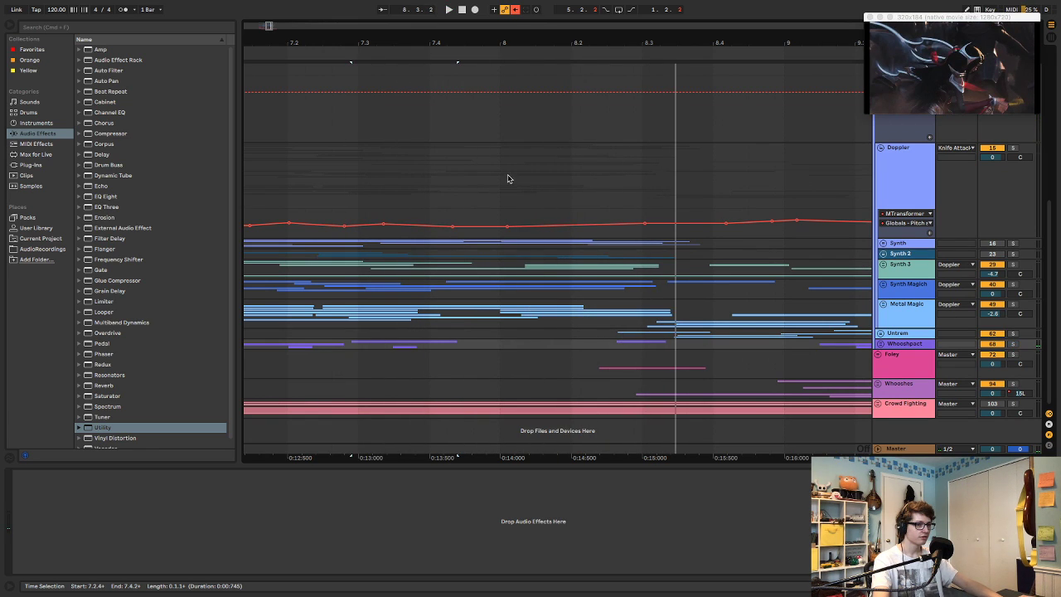
left_click(478, 174)
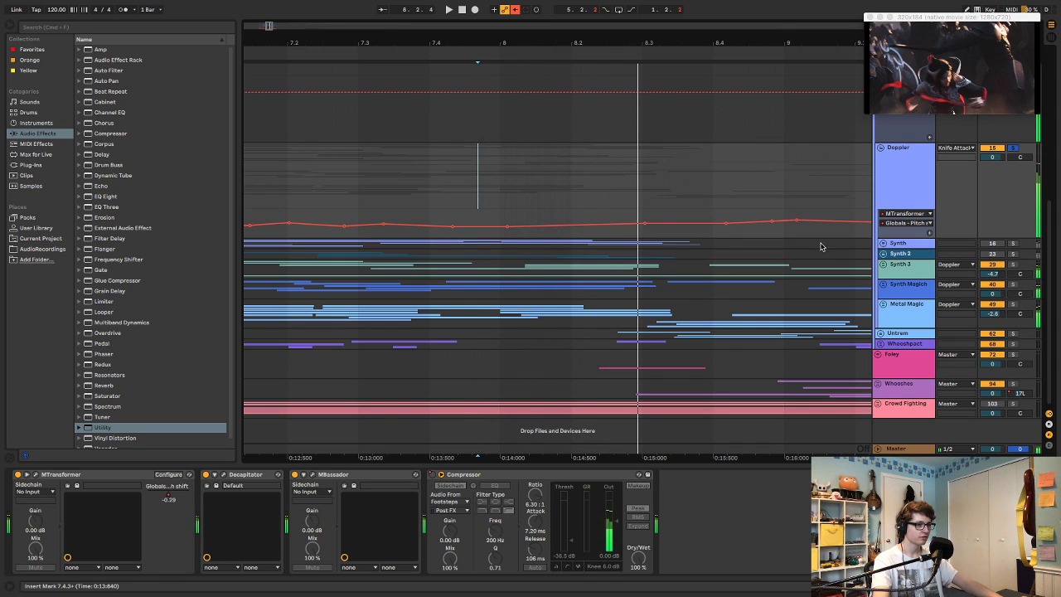
left_click(883, 265)
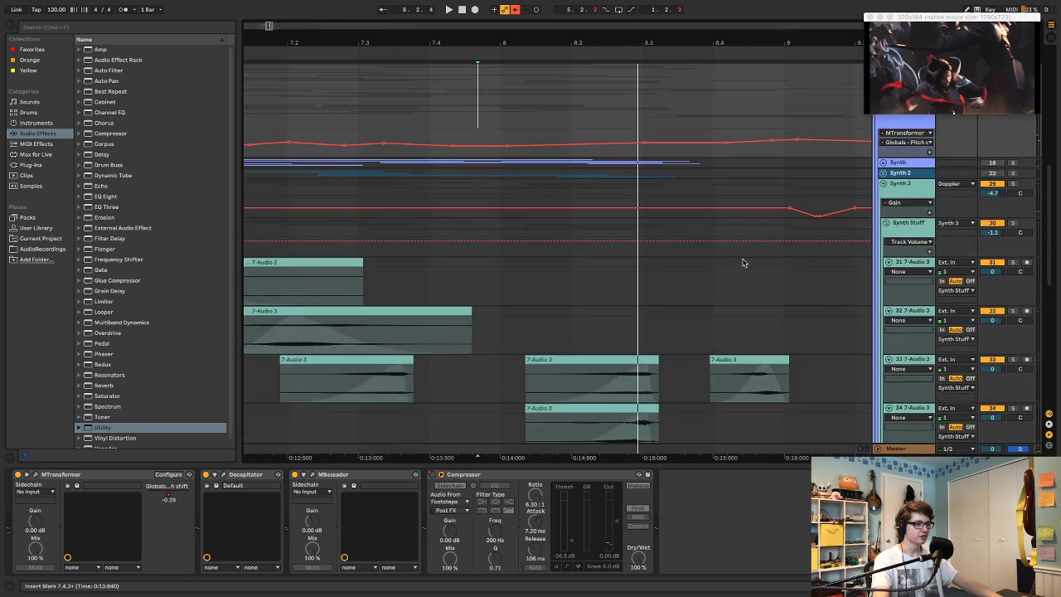
scroll(676, 258, "down", 5)
left_click(506, 190)
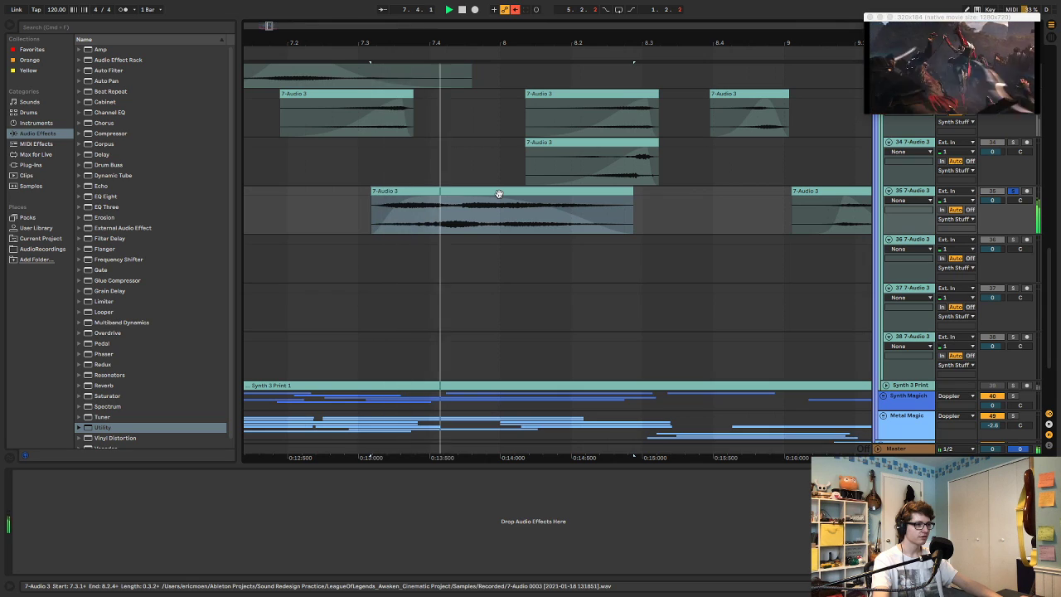
left_click(566, 144)
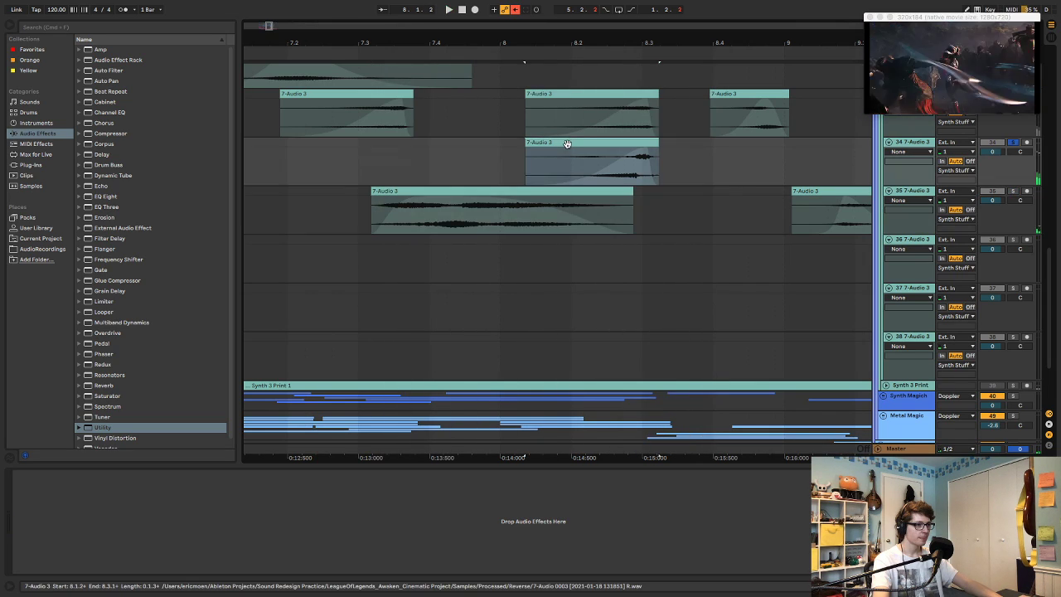
left_click(560, 93)
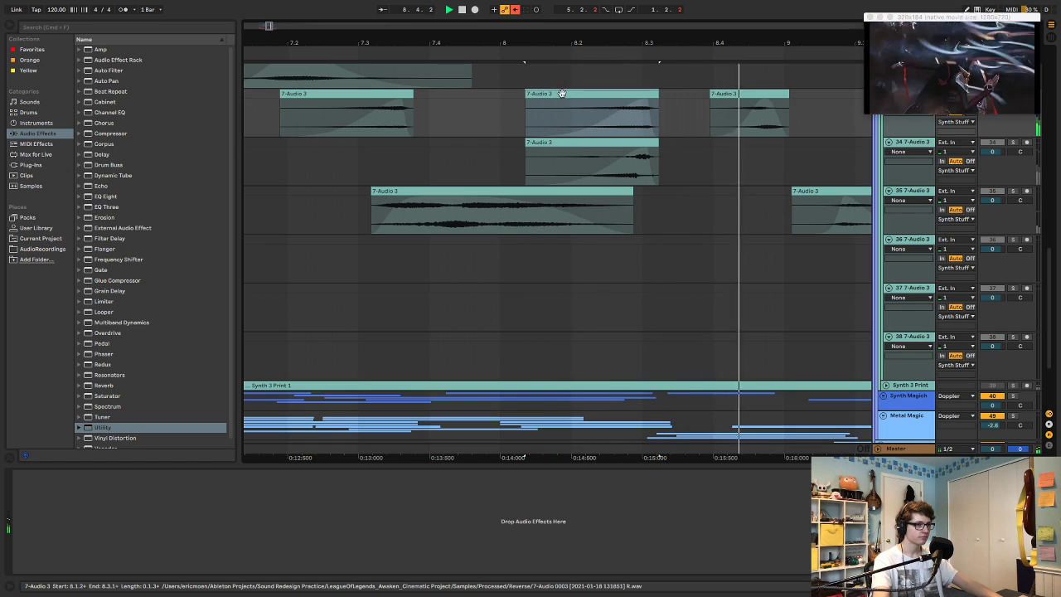
scroll(630, 166, "up", 10)
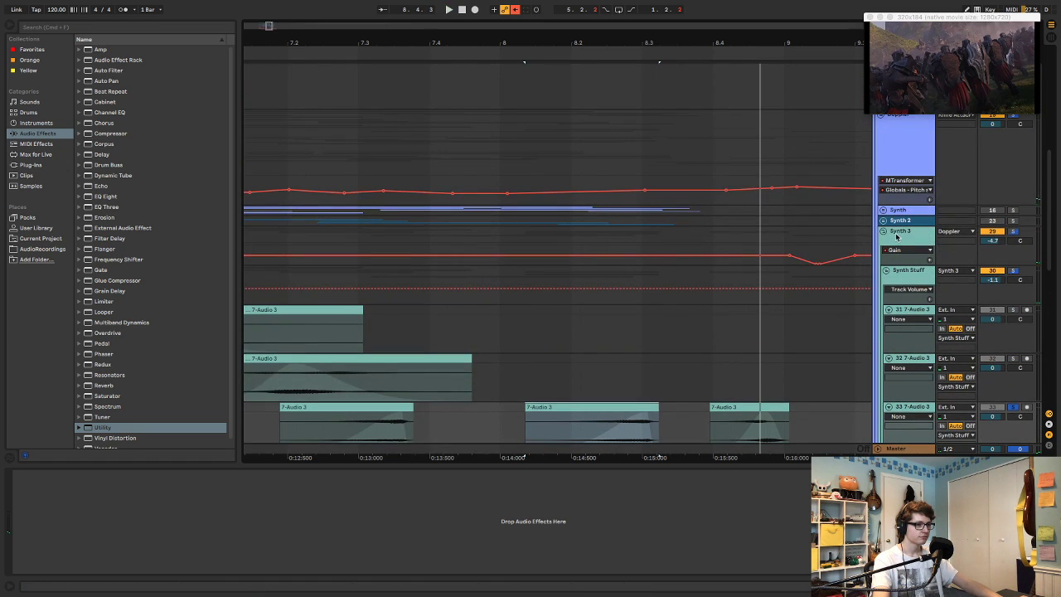
left_click(885, 231)
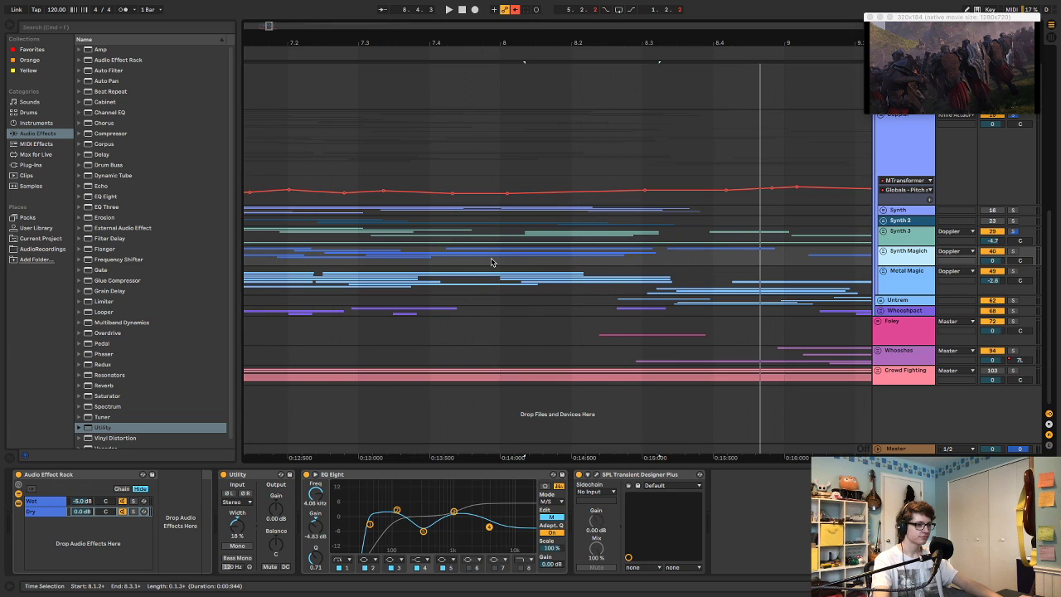
- Play the Synth Magick group soloed from 7.3.4, unfold it, and audition the long Vital_OTTd_75 clip on track 43
left_click(424, 258)
key("space")
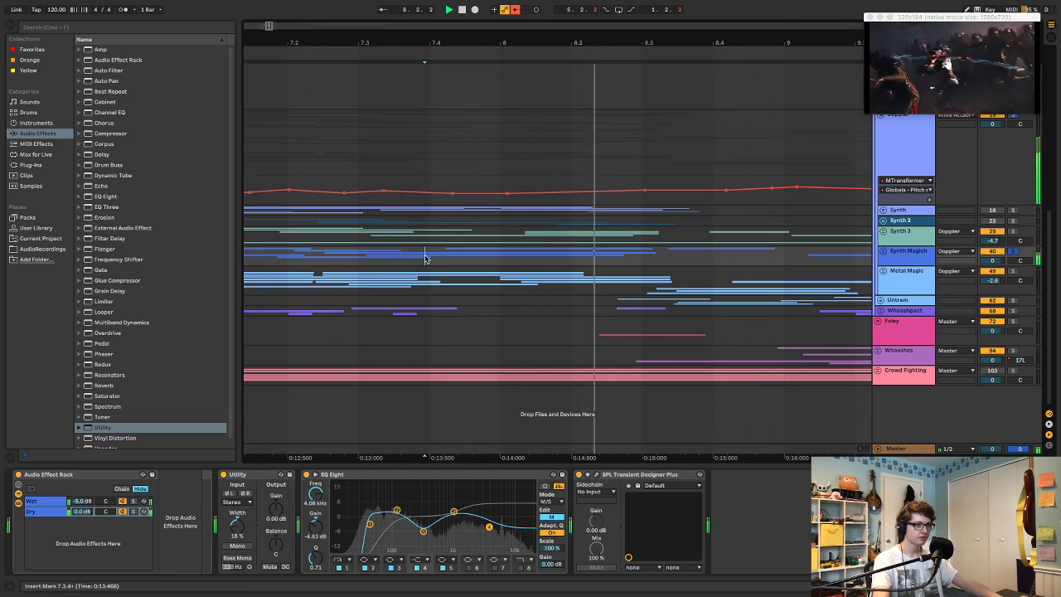
left_click(884, 251)
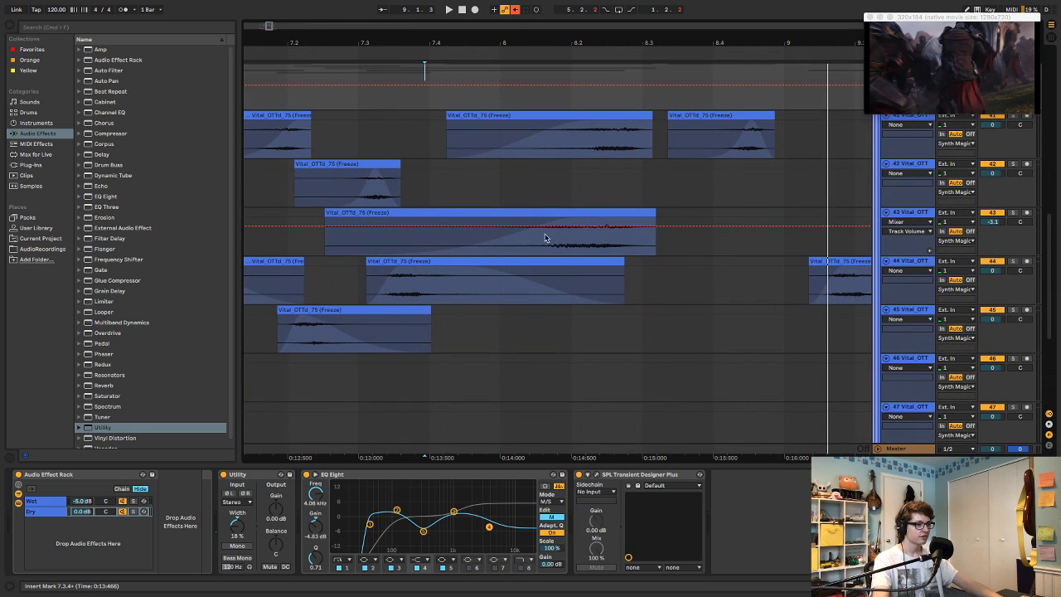
left_click(549, 213)
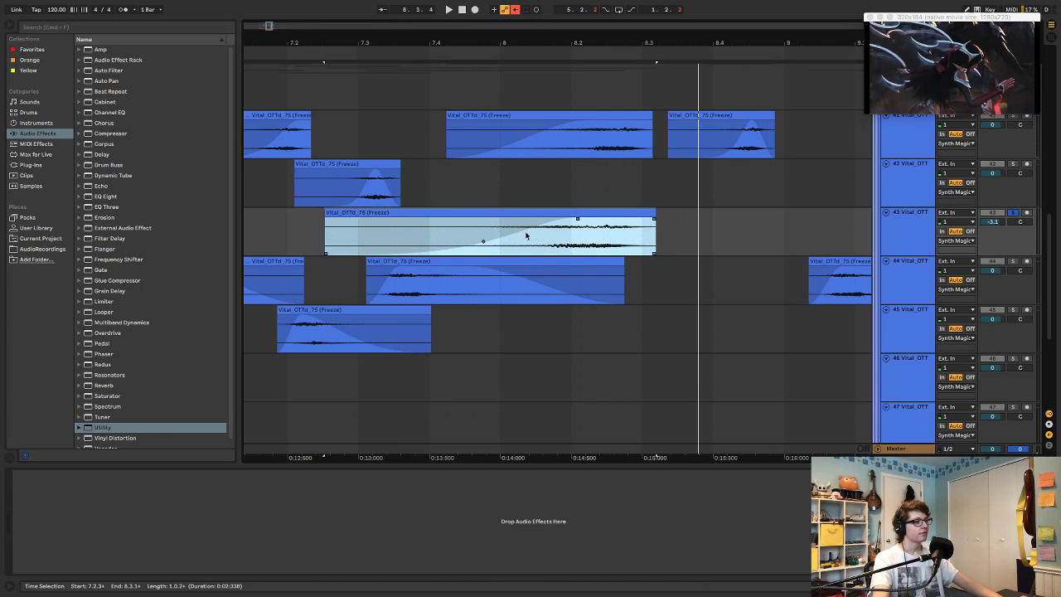
- Shorten the fade-in of track 43's Vital_OTTd_75 clip, trim its start to just after bar 8, and play from 7.2.3
left_click_drag(576, 219, 462, 232)
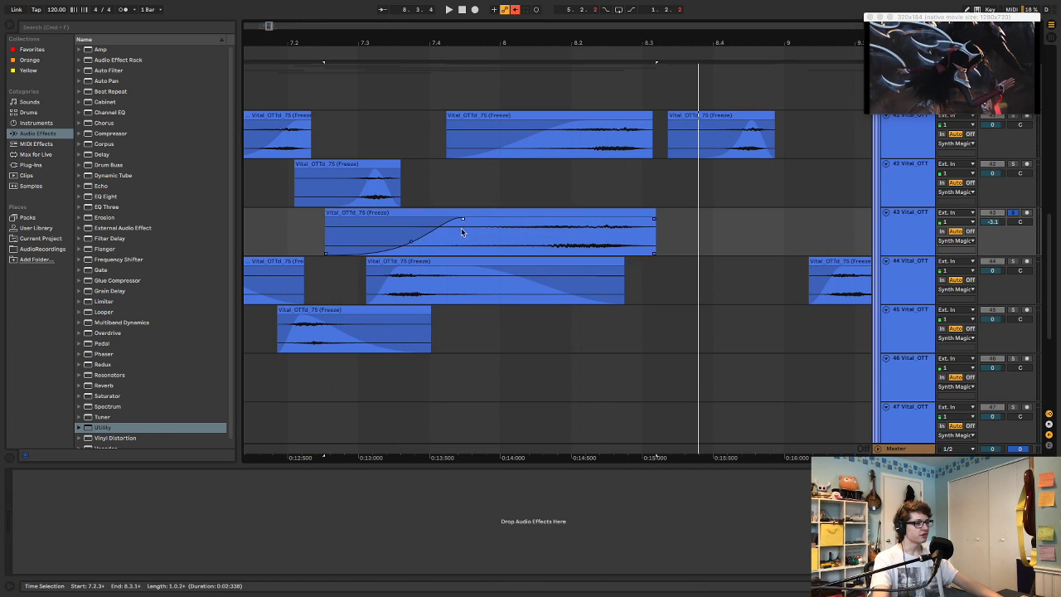
left_click_drag(328, 213, 511, 216)
left_click(335, 224)
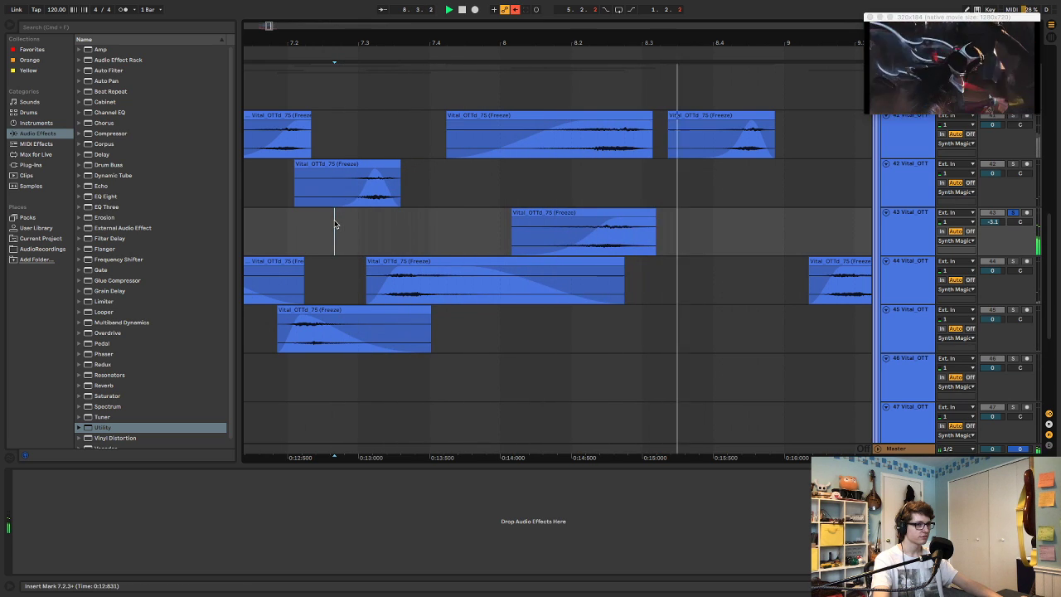
key("space")
key("space")
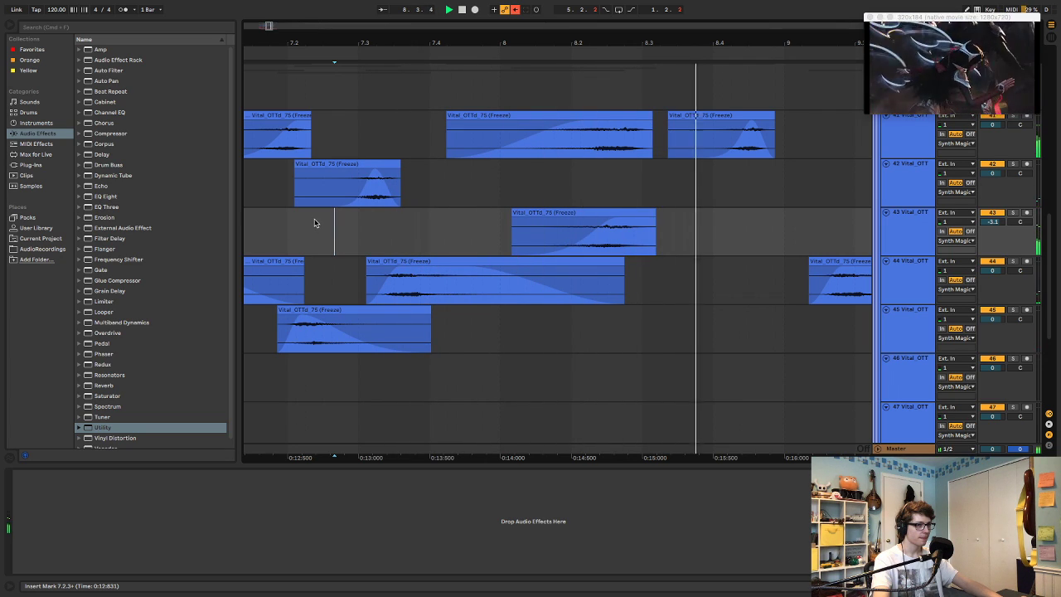
key("space")
- Fold the Synth Magick group, play the mix from 7.2.3, and replay the passage with Synth 3 soloed
scroll(902, 236, "up", 5)
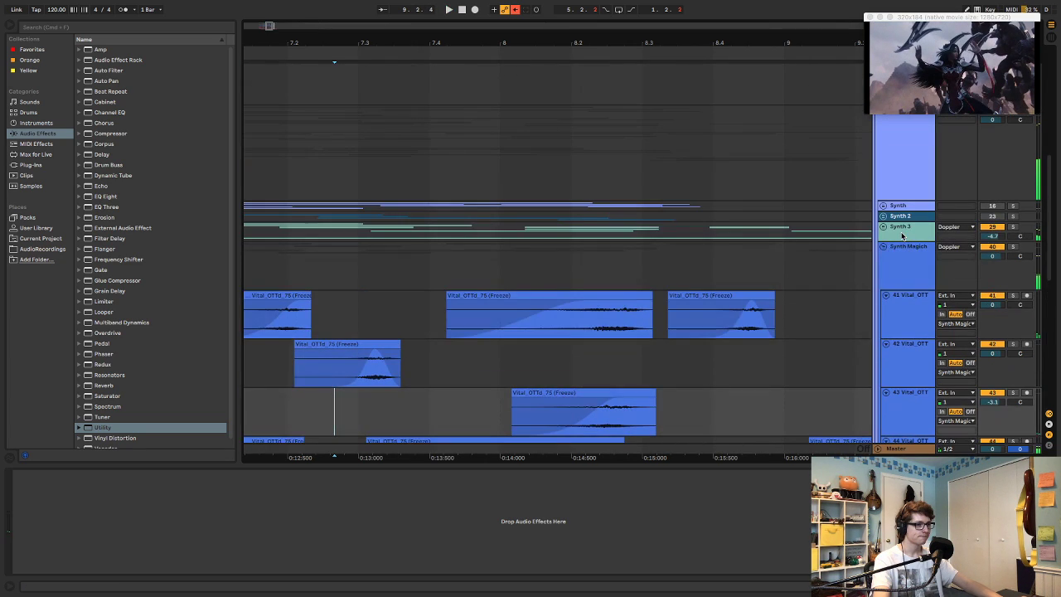
left_click(883, 246)
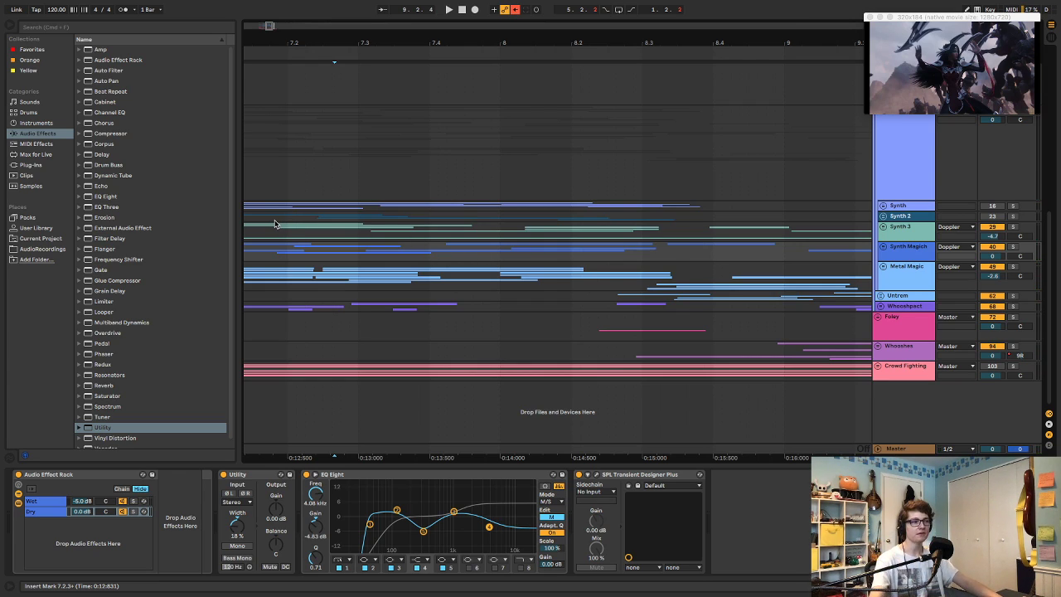
key("space")
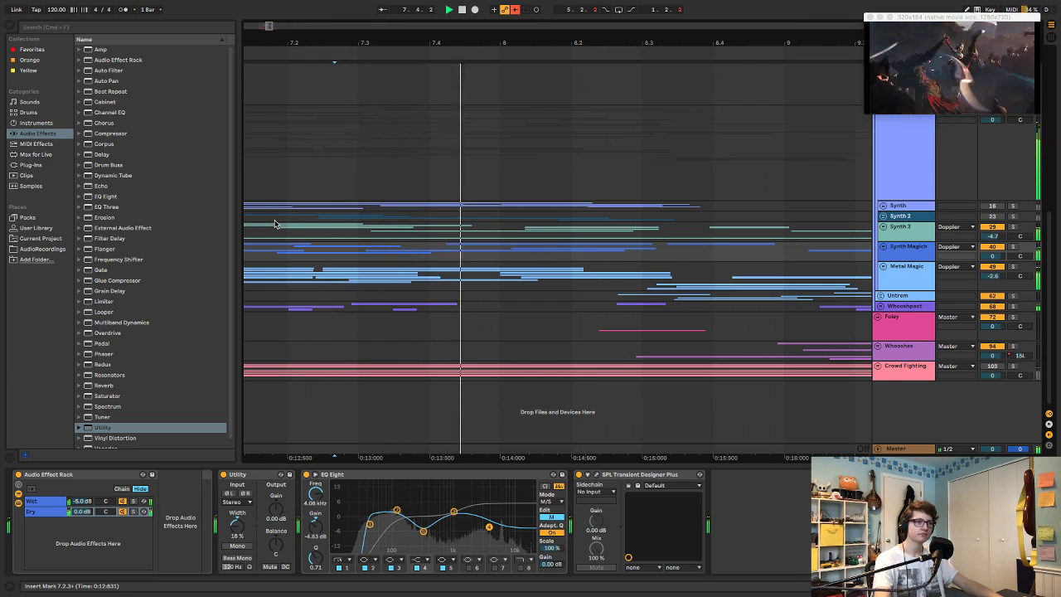
left_click(922, 228)
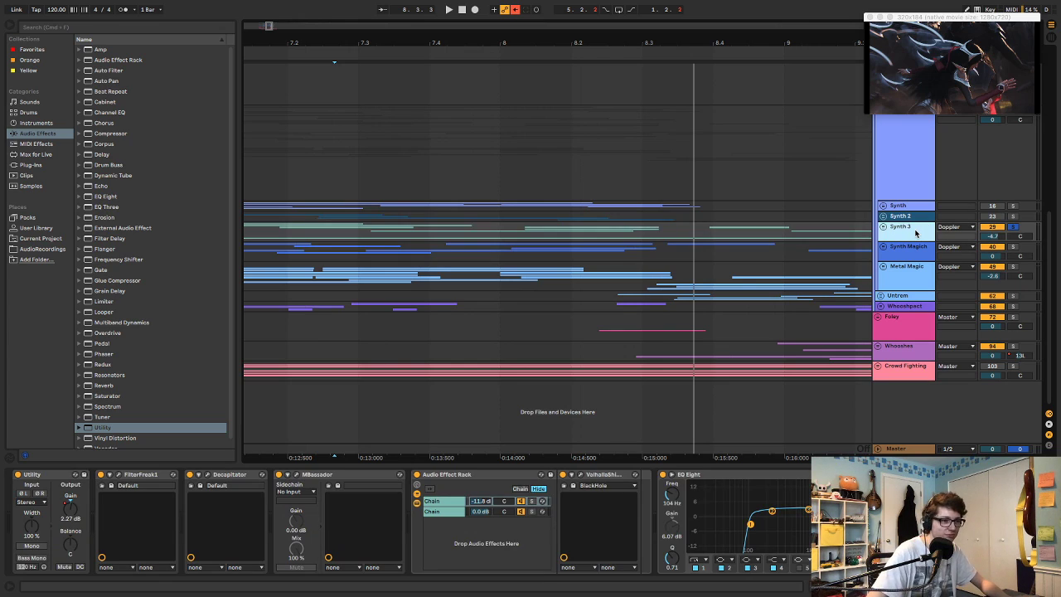
key("space")
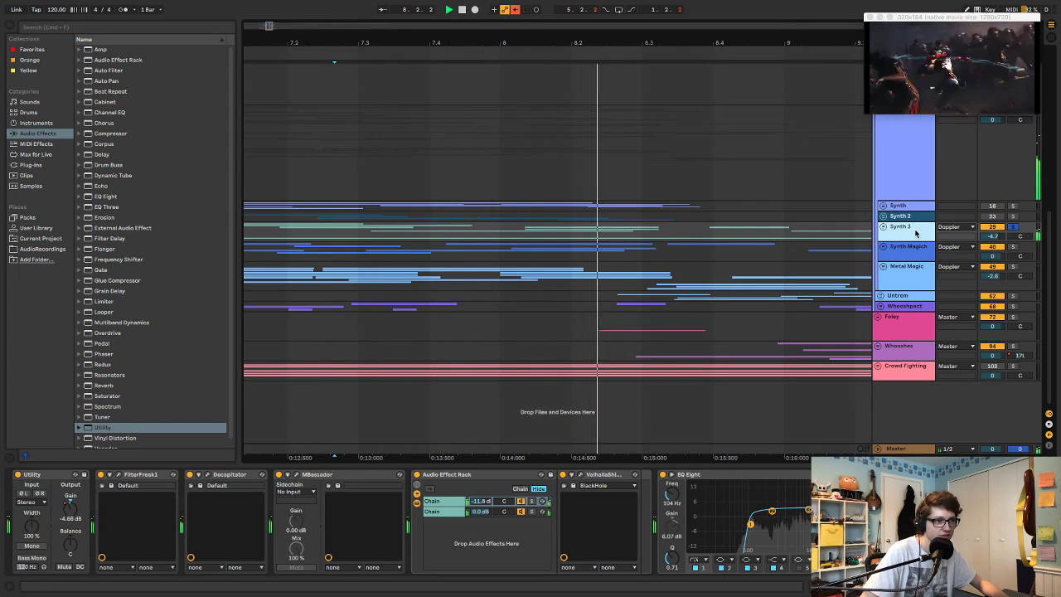
key("space")
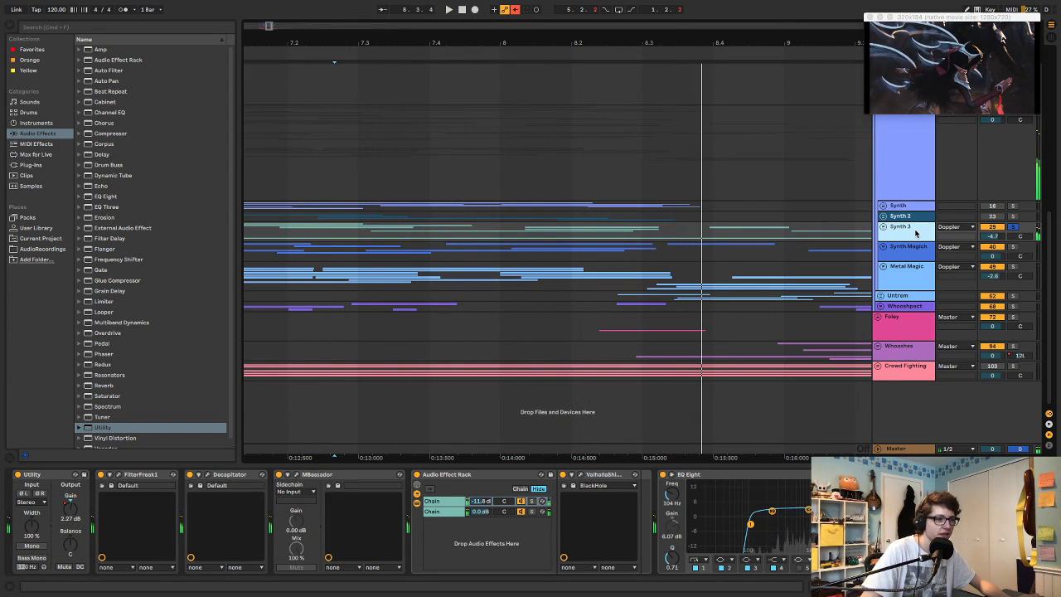
- Play the Metal Magic group soloed, first from 7.4.1 and again from 7.2.2
left_click(440, 280)
key("space")
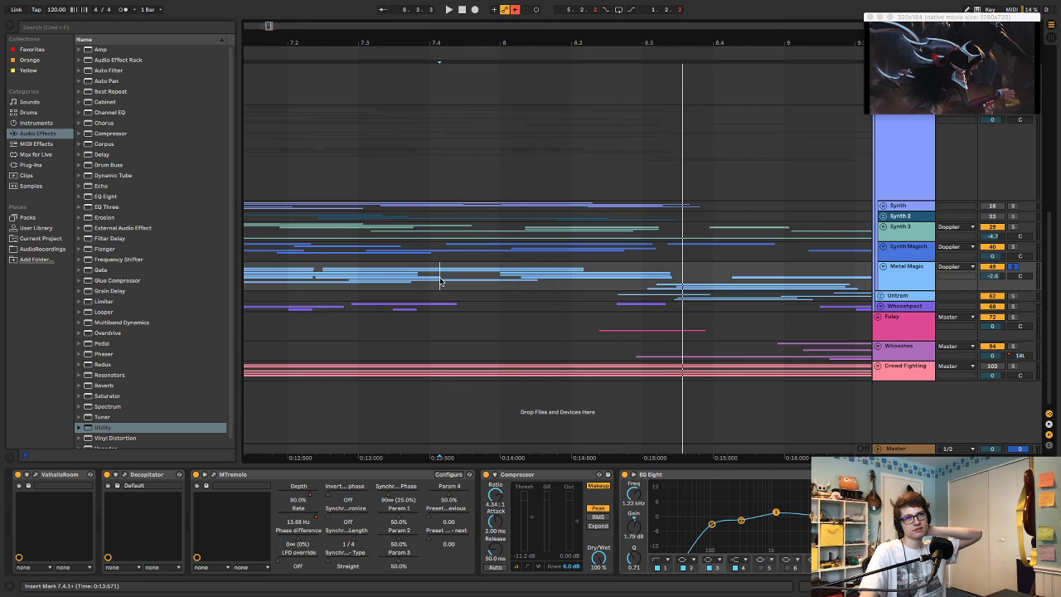
left_click(319, 272)
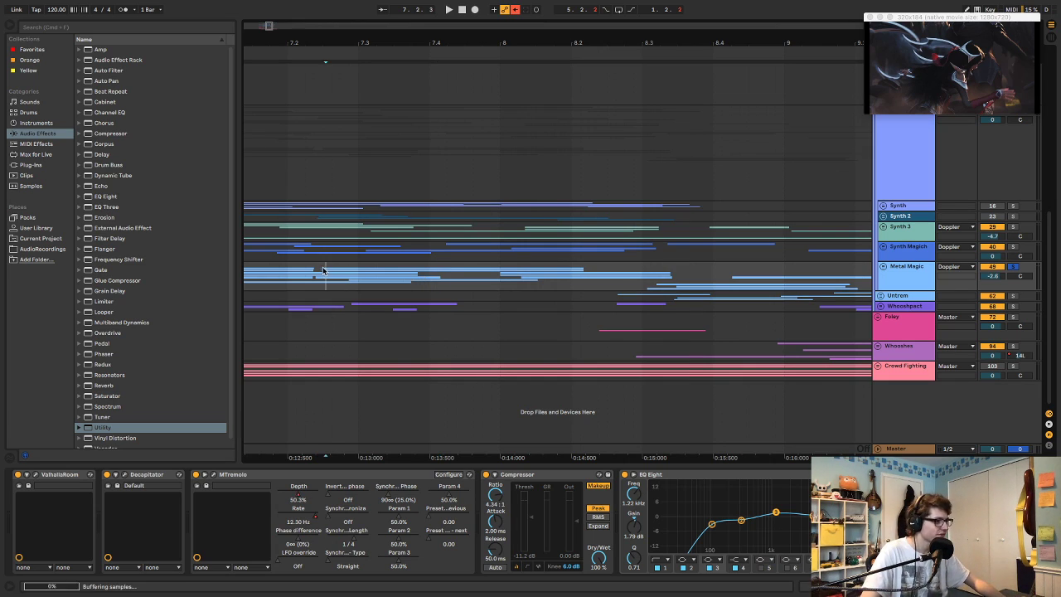
key("space")
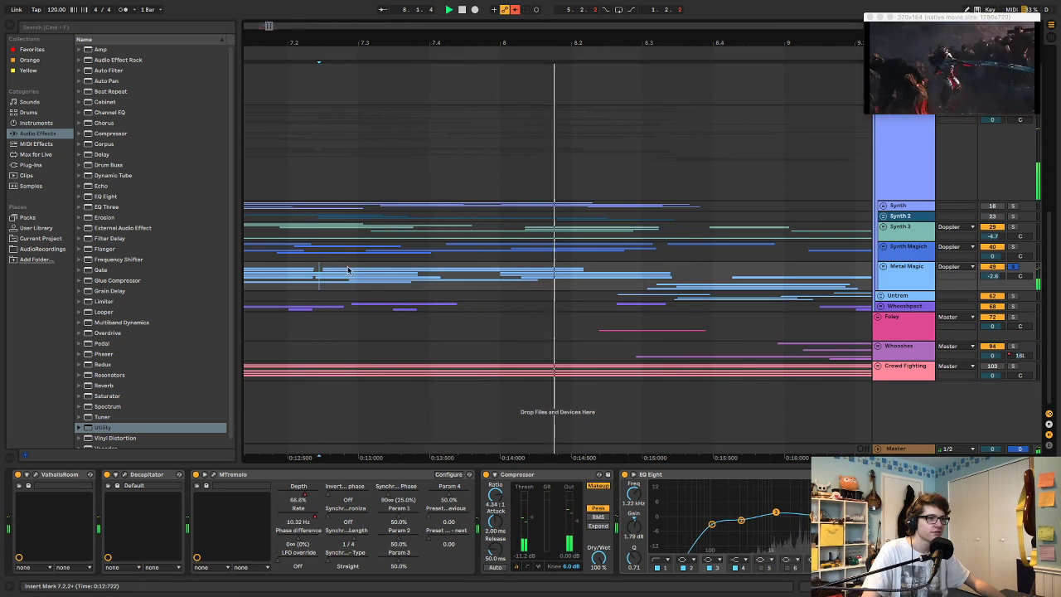
- Unfold the Metal Magic group and play its knife-scrape and audio layers from 7.2.2
left_click(884, 267)
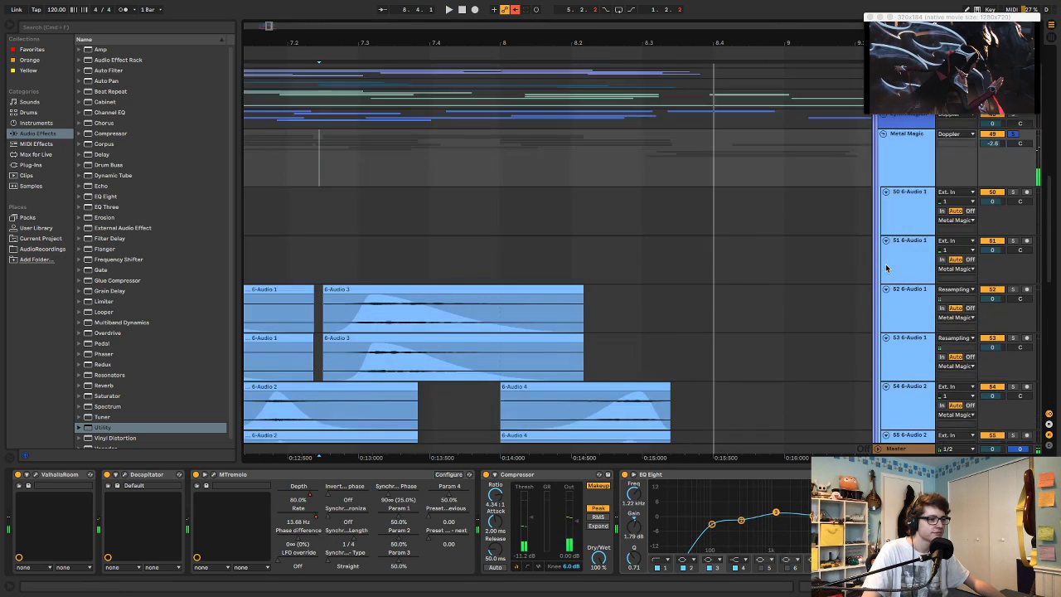
scroll(885, 267, "down", 6)
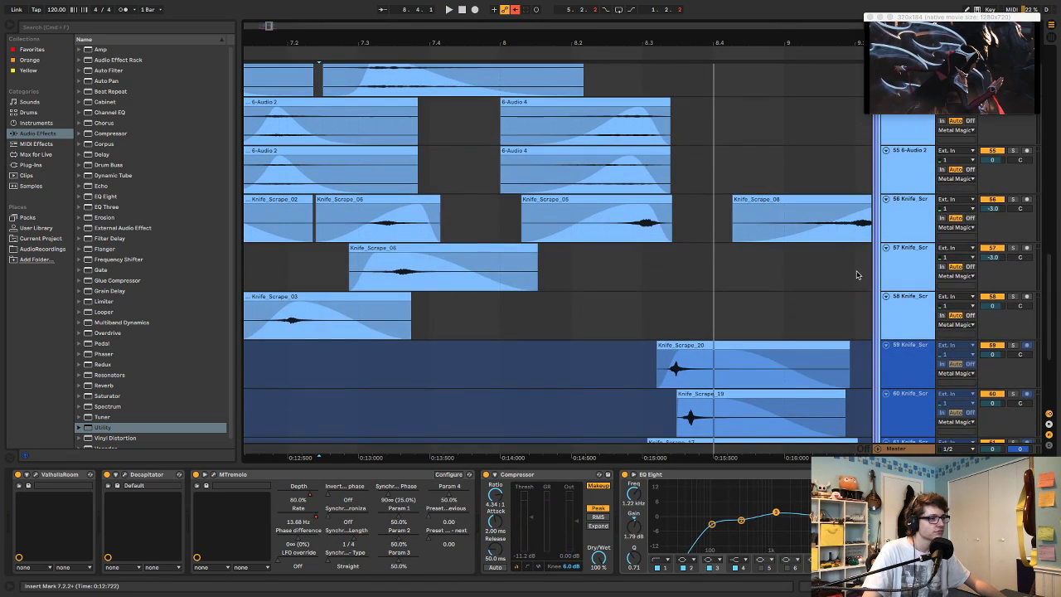
scroll(856, 275, "right", 4)
scroll(857, 275, "left", 8)
key("space")
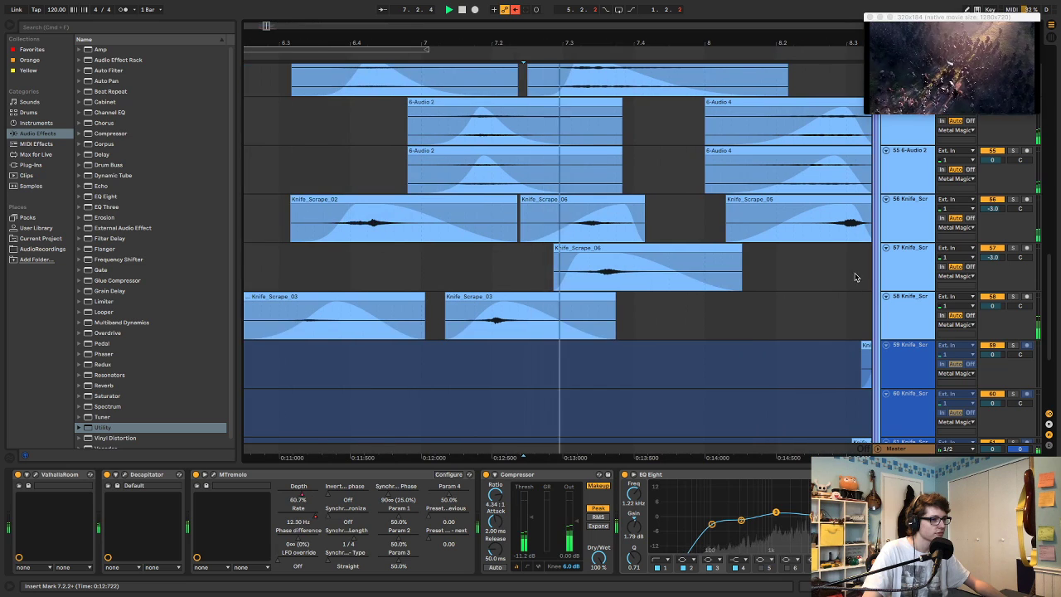
- Audition the 6-Audio 3 clips on tracks 52 and 53 and the Knife_Scrape_06 clip on track 57, each soloed
scroll(856, 275, "up", 4)
scroll(687, 230, "right", 3)
left_click(596, 193)
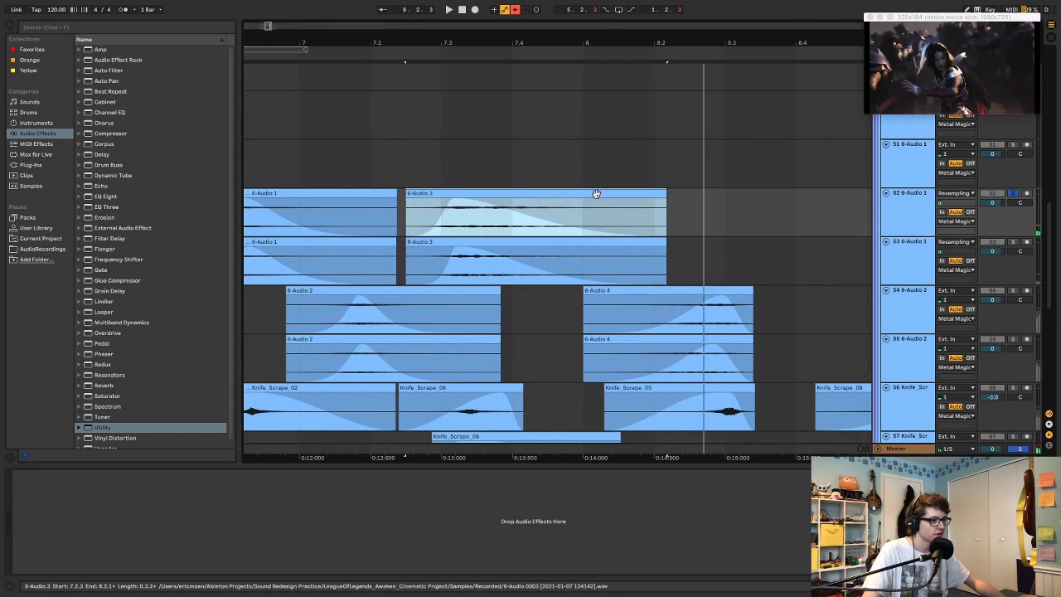
left_click(583, 240)
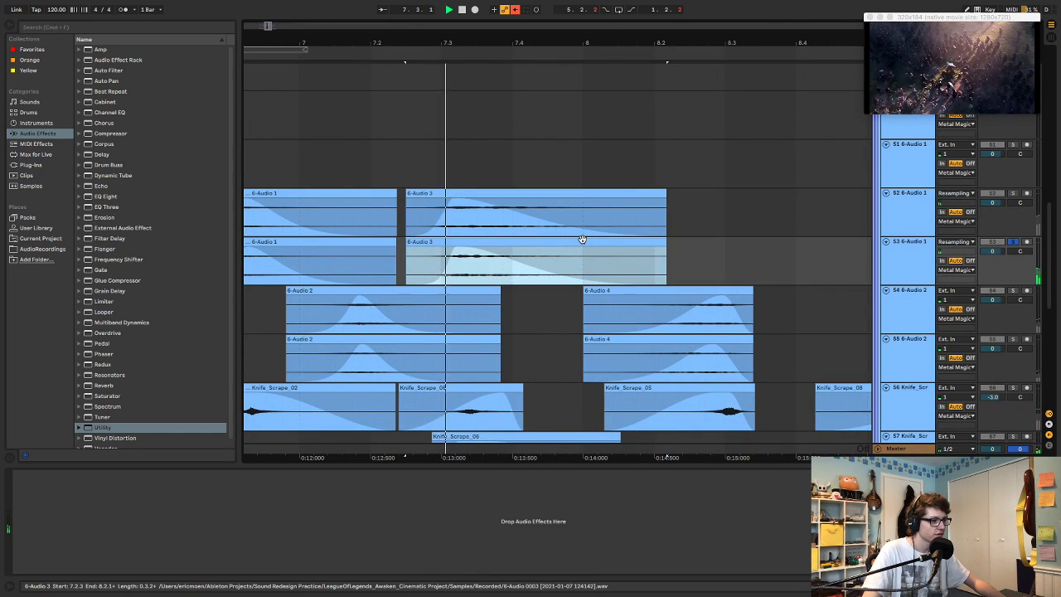
scroll(584, 241, "down", 5)
left_click(558, 254)
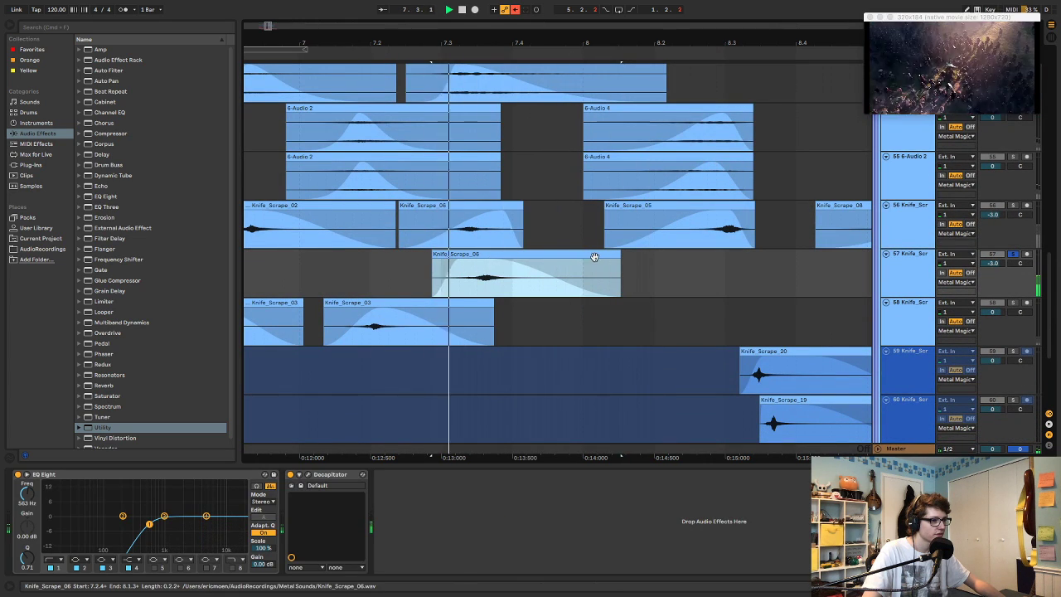
key("space")
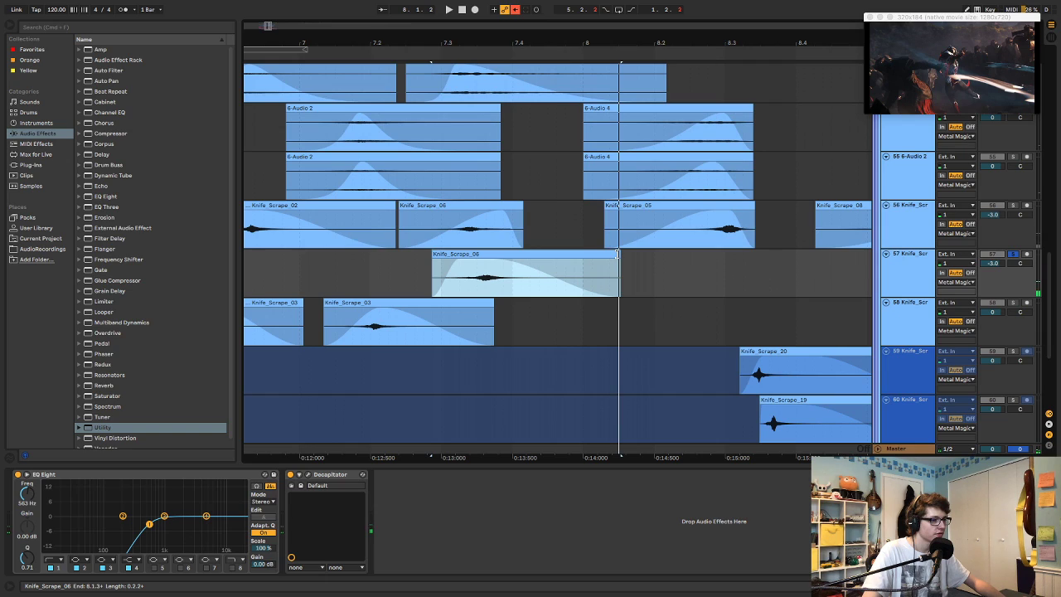
- Duplicate track 57 with its effects and delete the copied Knife_Scrape_06 clip from the new track 58
left_click(899, 267)
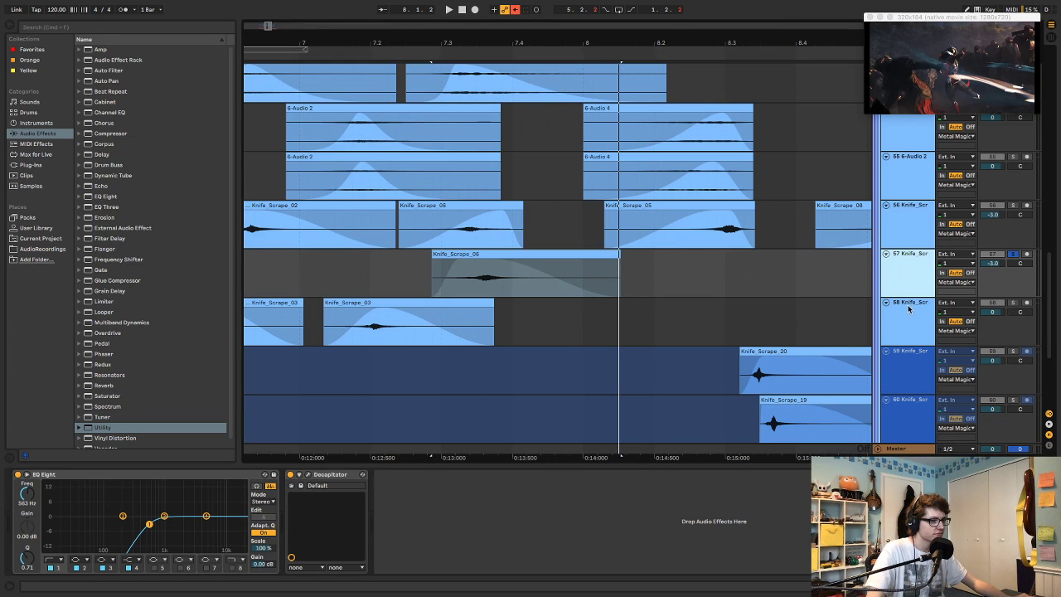
key("super+d")
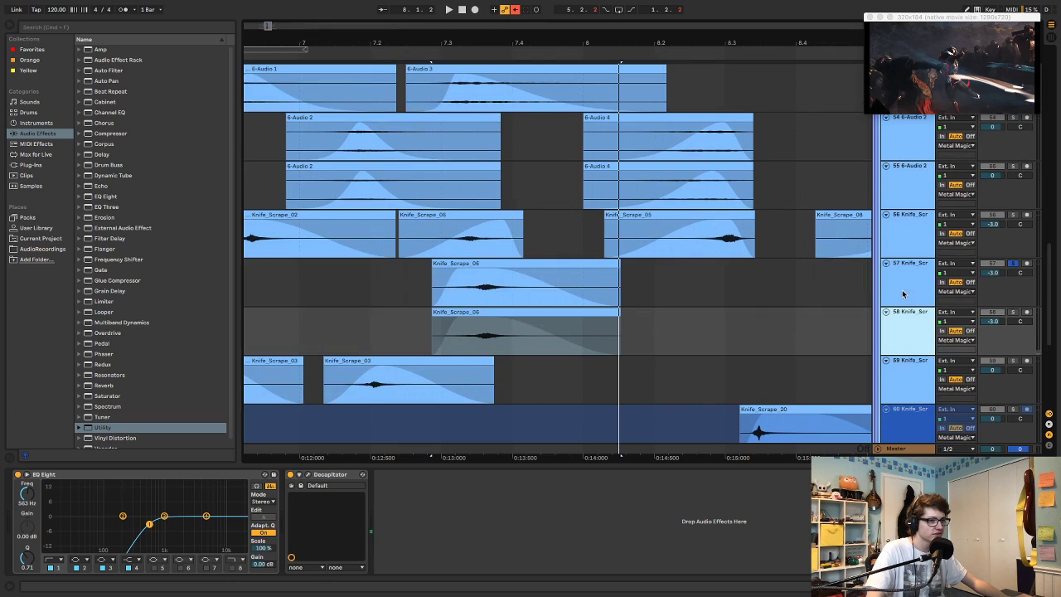
left_click(563, 316)
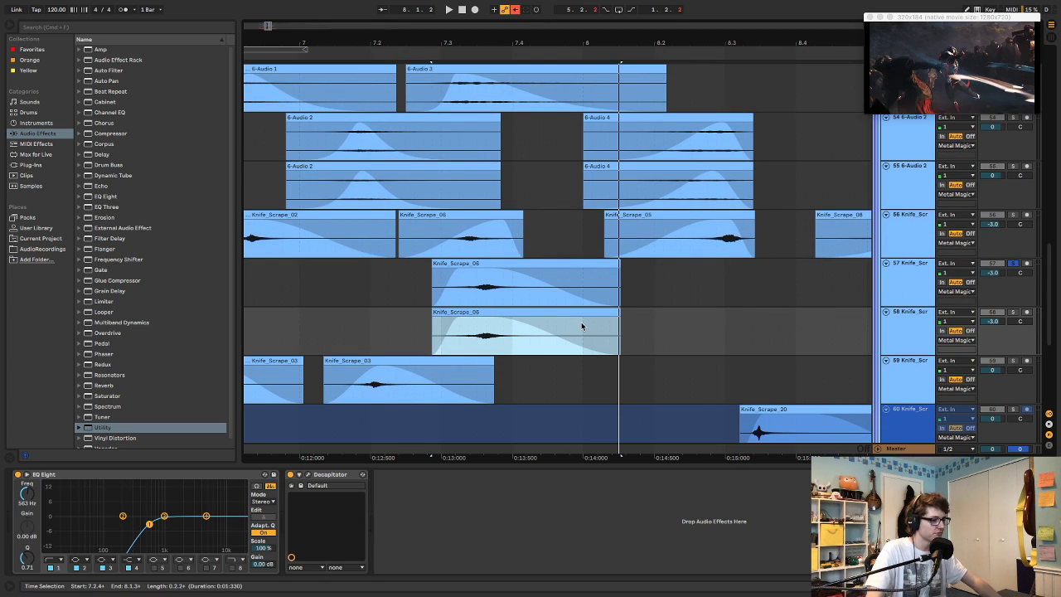
key("a")
key("a")
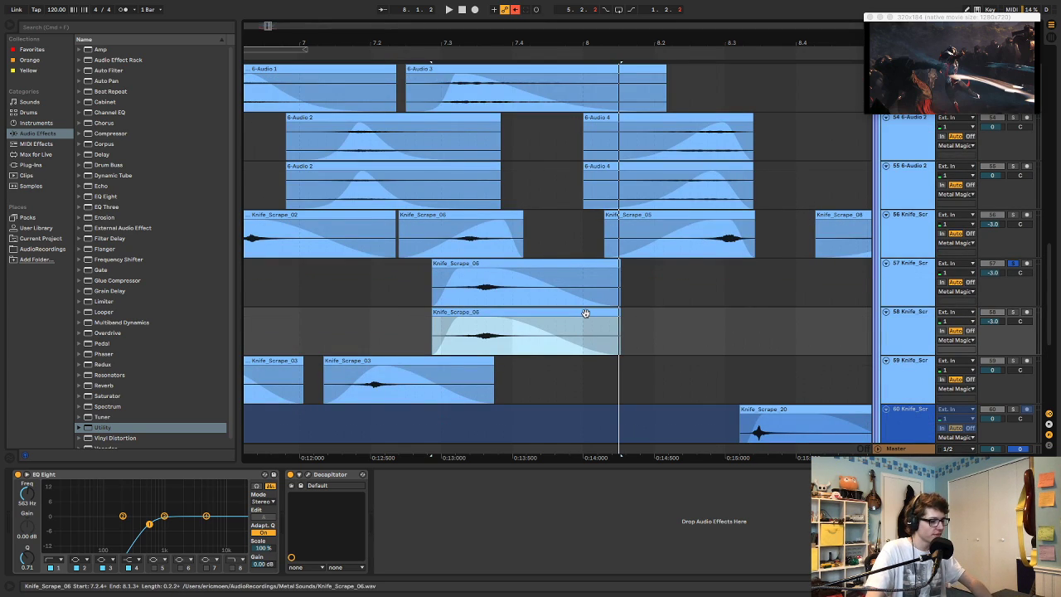
key("Delete")
- Place Knife_Scrape_01.wav from the AudioRecordings folder on track 58 at about 7.3.2 and play it with the track soloed
left_click(27, 249)
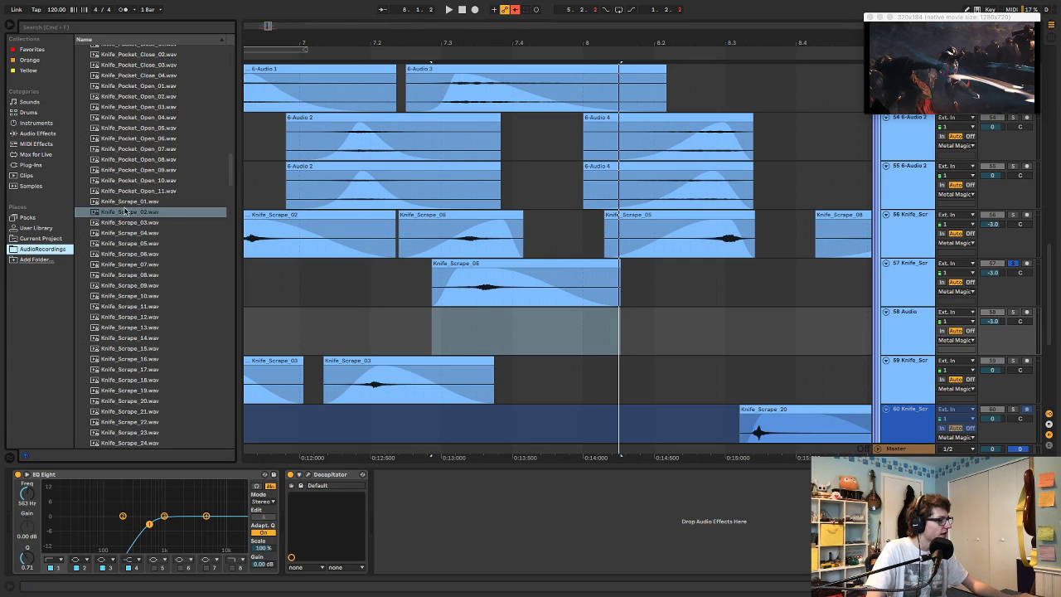
left_click(134, 202)
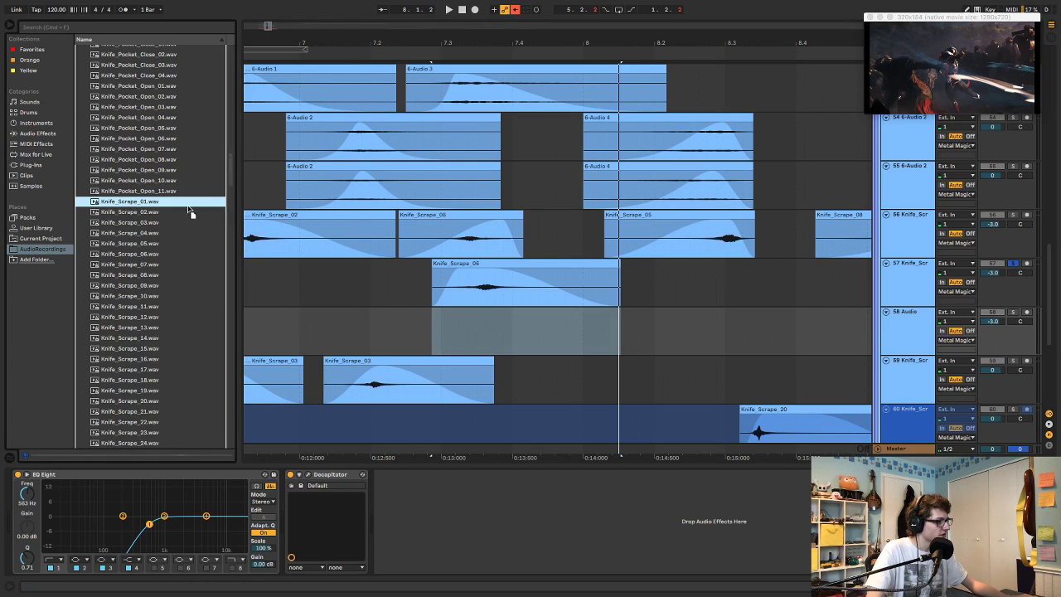
left_click_drag(189, 212, 417, 317)
key("a")
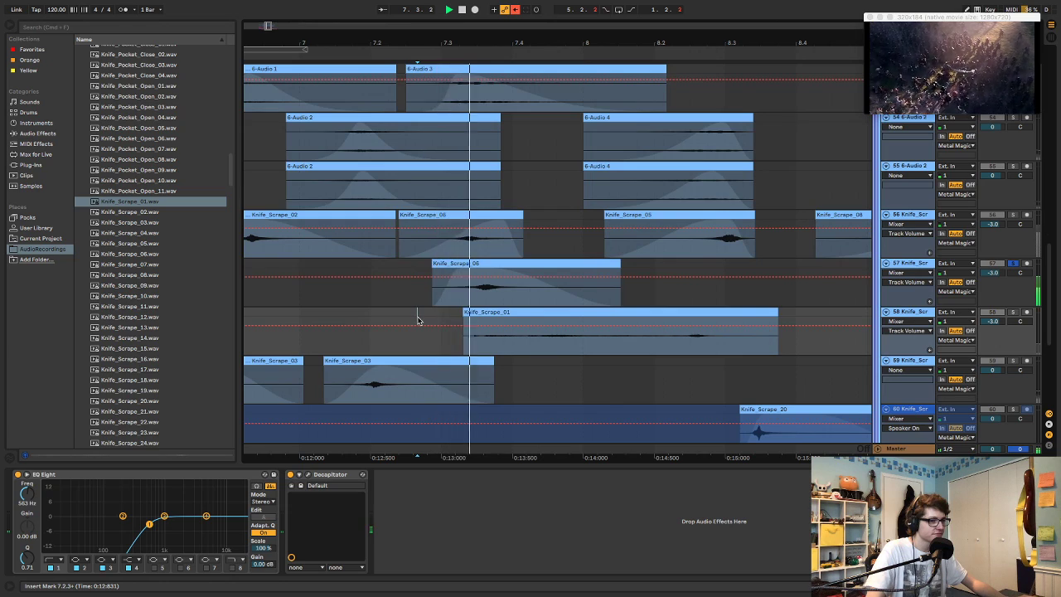
key("a")
key("a")
key("a")
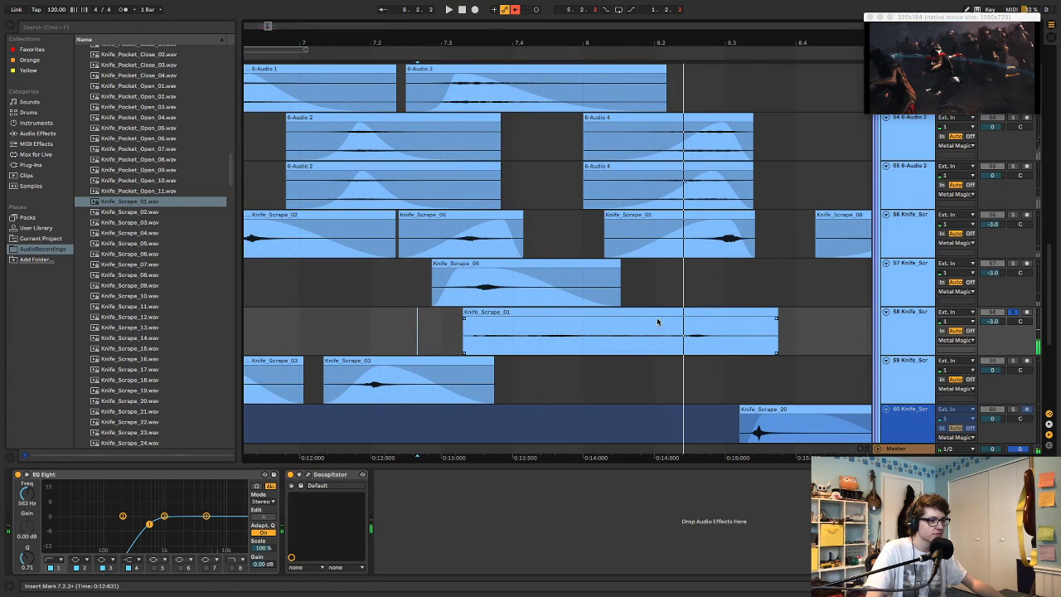
- Trim Knife_Scrape_01 to span about 7.3.2 to 8.2.3, give it a fade-in and fade-out, and play it from 7.2.3
left_click_drag(779, 316, 692, 315)
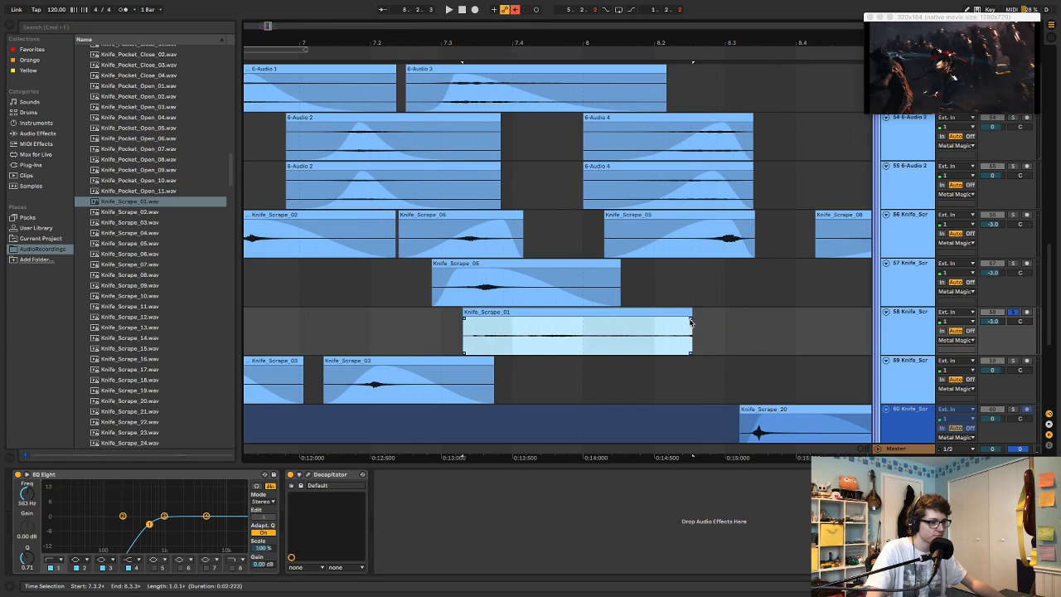
left_click_drag(471, 320, 480, 320)
left_click(419, 328)
key("space")
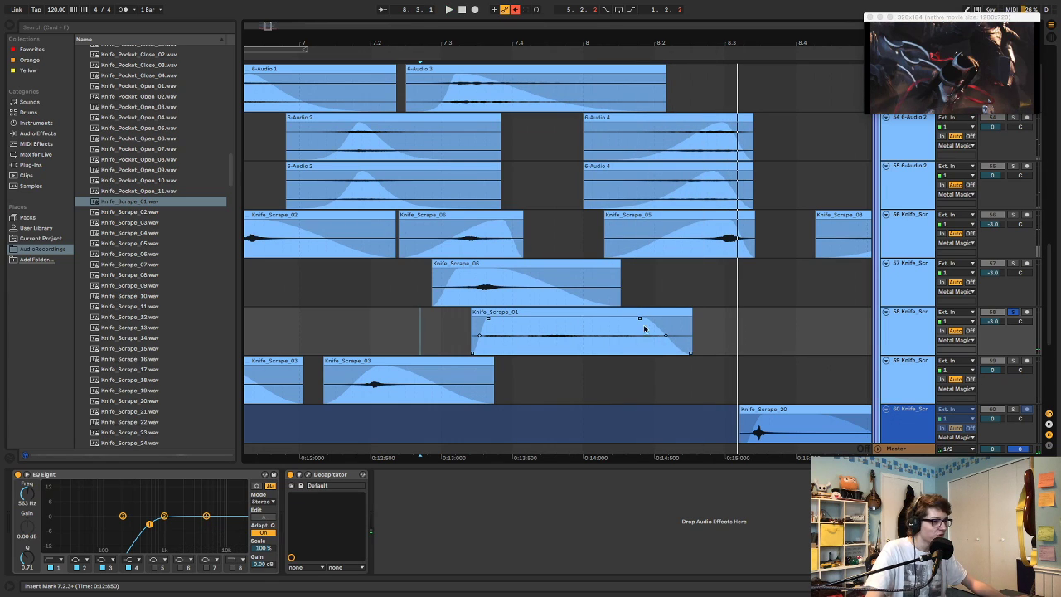
- Turn on Punish in track 58's Decapitator and move EQ Eight after it in the device chain, replaying the scrape
left_click(29, 166)
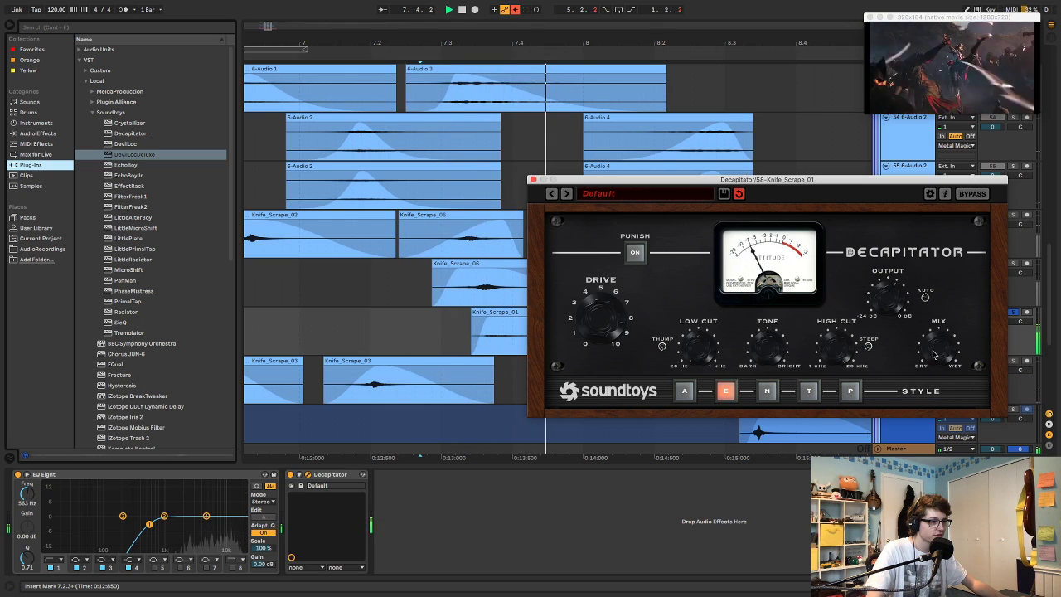
left_click(636, 252)
key("space")
key("space")
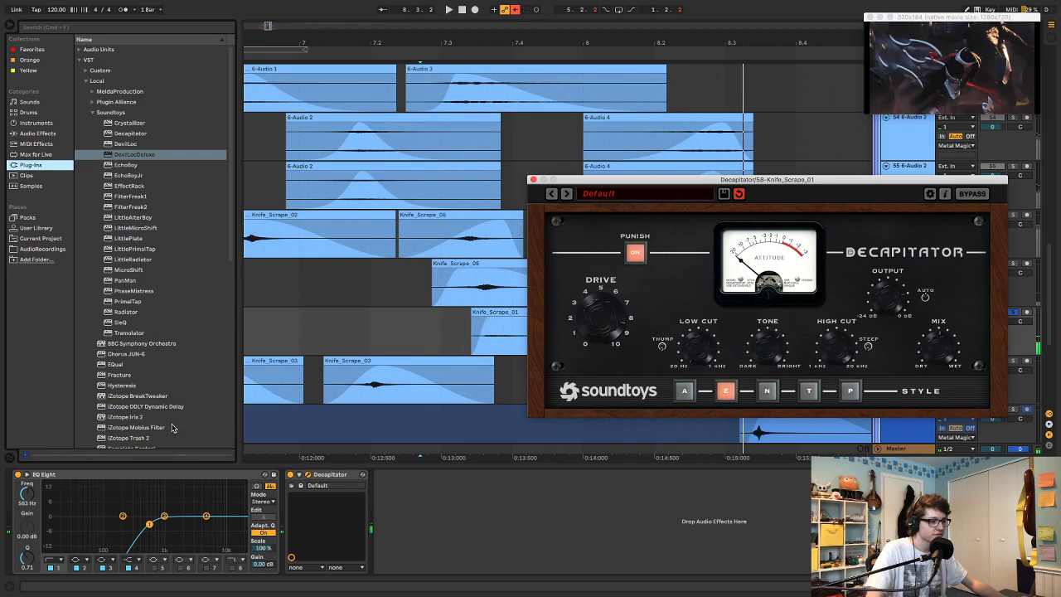
left_click(240, 487)
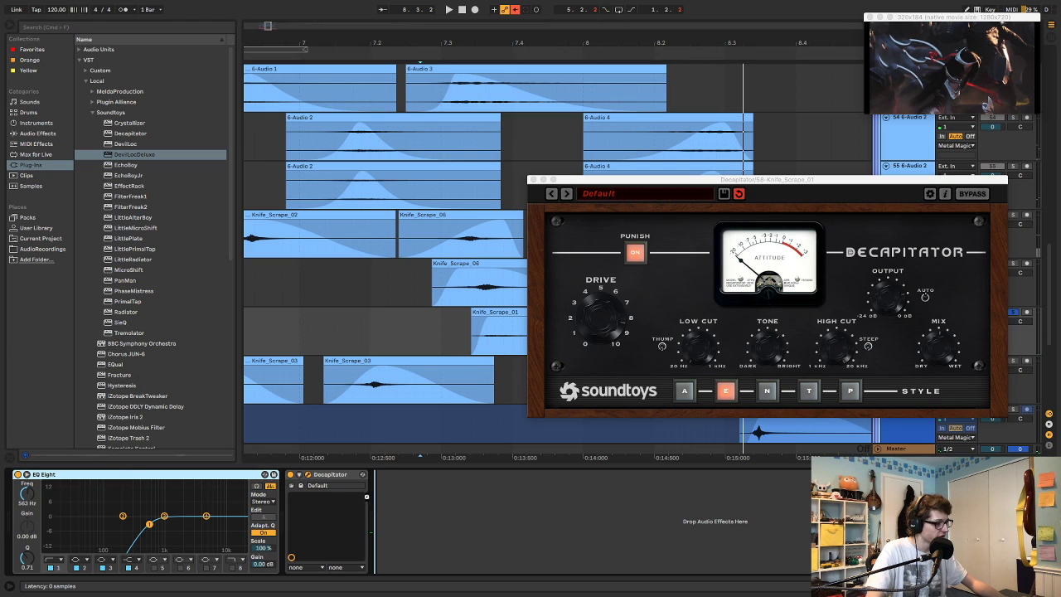
left_click_drag(239, 475, 373, 507)
key("space")
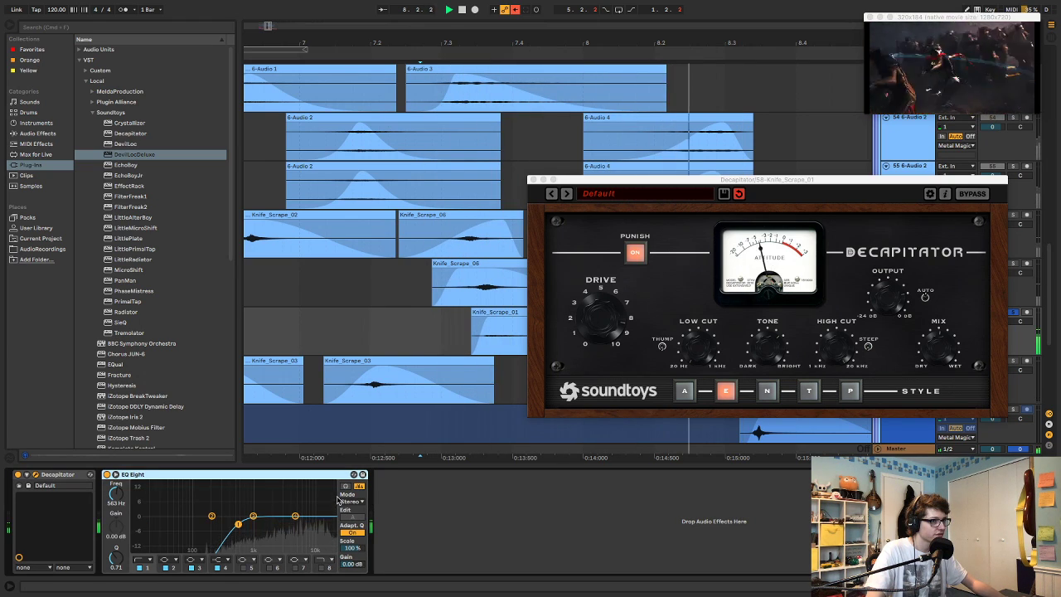
- Add DevilLocDeluxe to the end of track 58's chain, adjust its Crunch, and close both plug-in windows
left_click(110, 155)
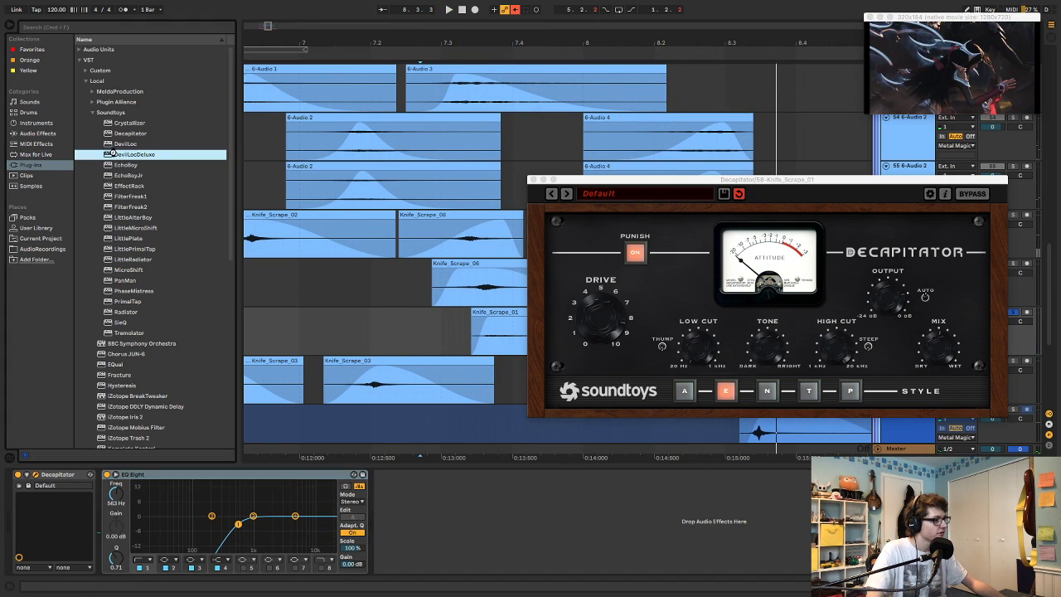
left_click_drag(466, 432, 475, 437)
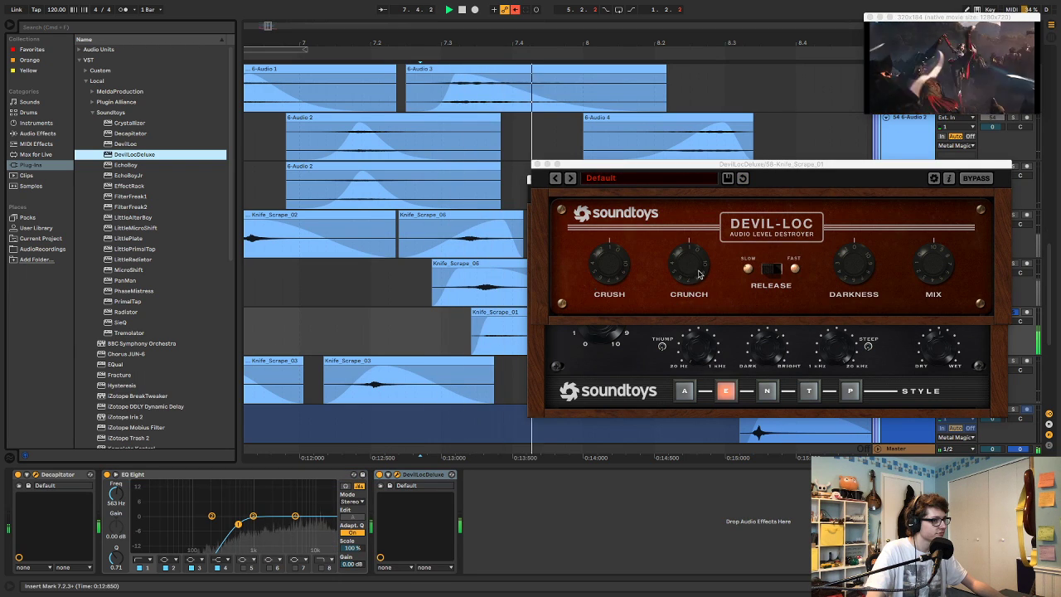
left_click_drag(698, 276, 701, 260)
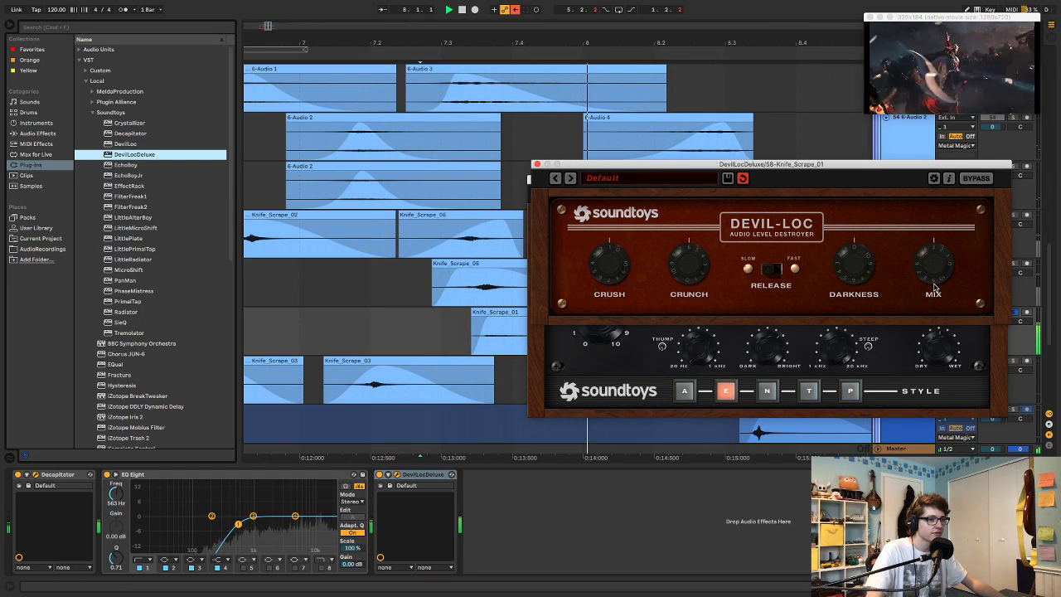
left_click(553, 178)
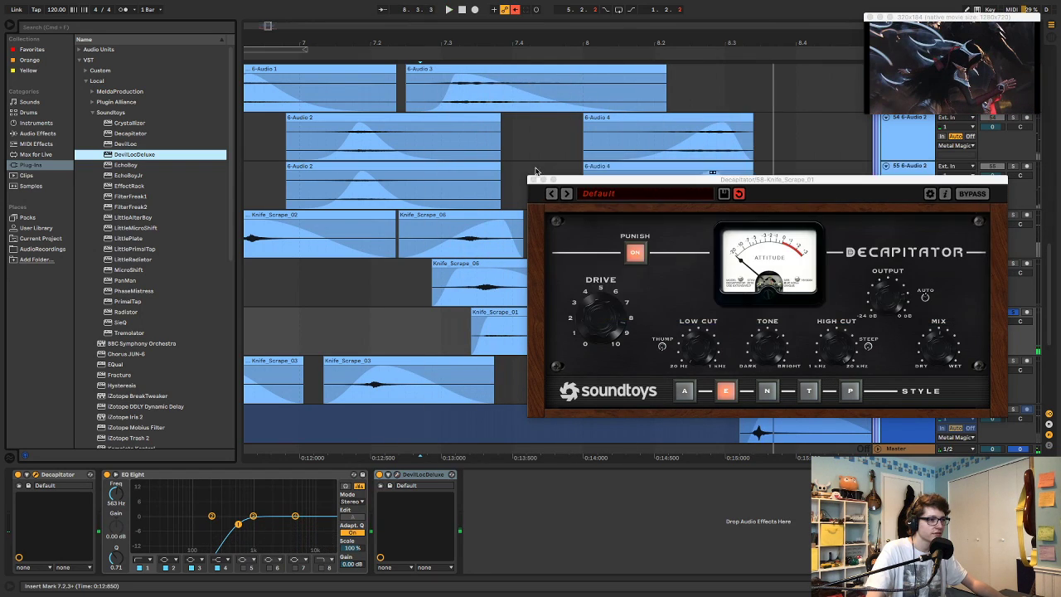
left_click(533, 180)
- Set track 58's volume to -10.5 dB and replay the scrape
left_click_drag(988, 326, 989, 344)
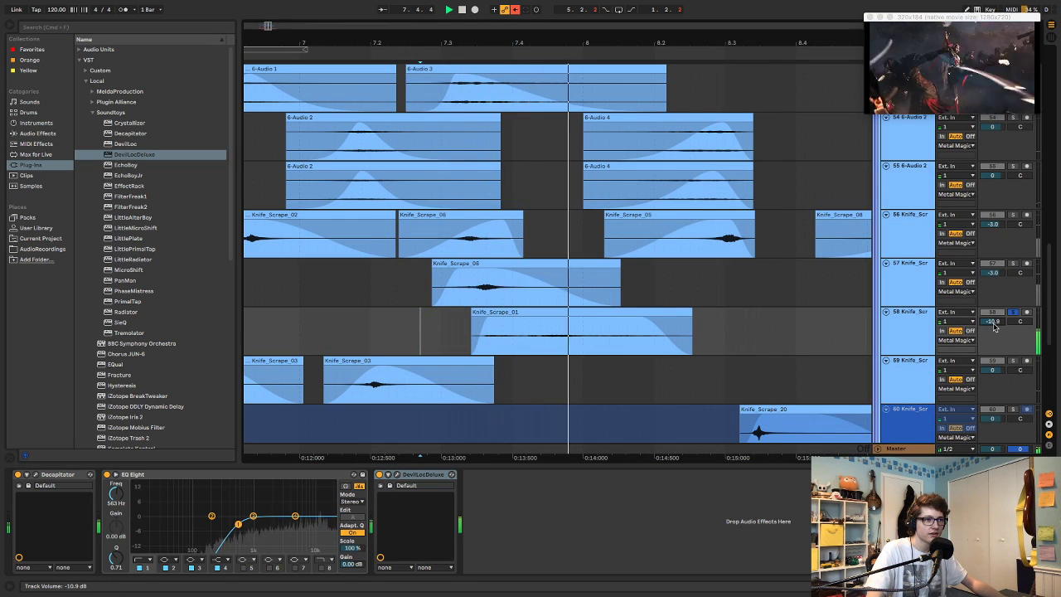
left_click_drag(994, 326, 994, 323)
key("space")
key("space")
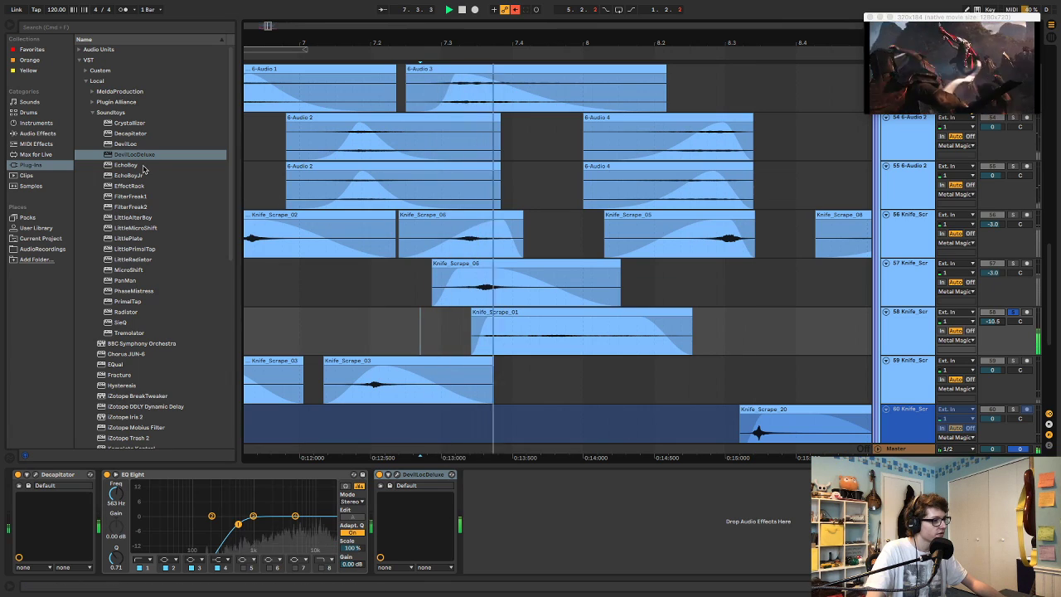
- Move EQ Eight behind DevilLocDeluxe on track 58 and listen to the processed scrape again
left_click_drag(237, 476, 451, 499)
key("space")
key("space")
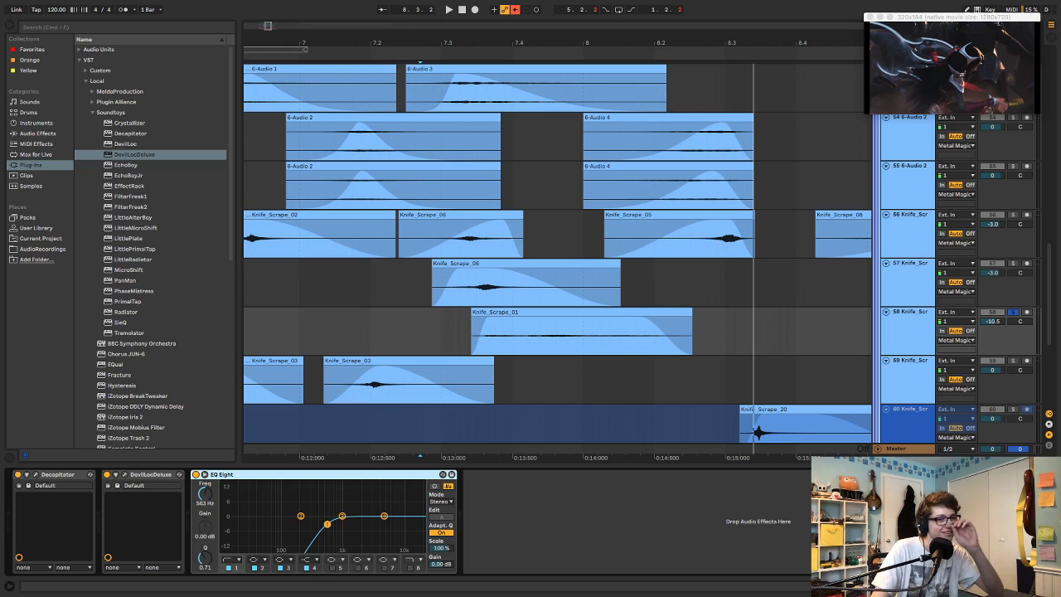
- Take track 58 out of solo and play the full mix from 6.1.3, then again from 6.1.4
key("super+alt+v")
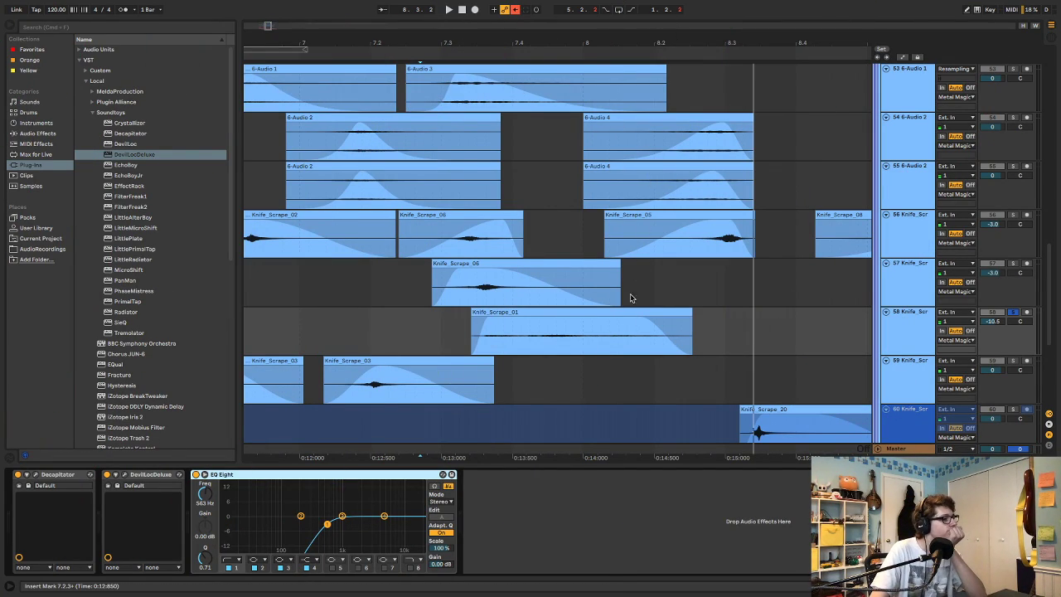
scroll(555, 319, "left", 3)
left_click(550, 329)
scroll(539, 322, "left", 4)
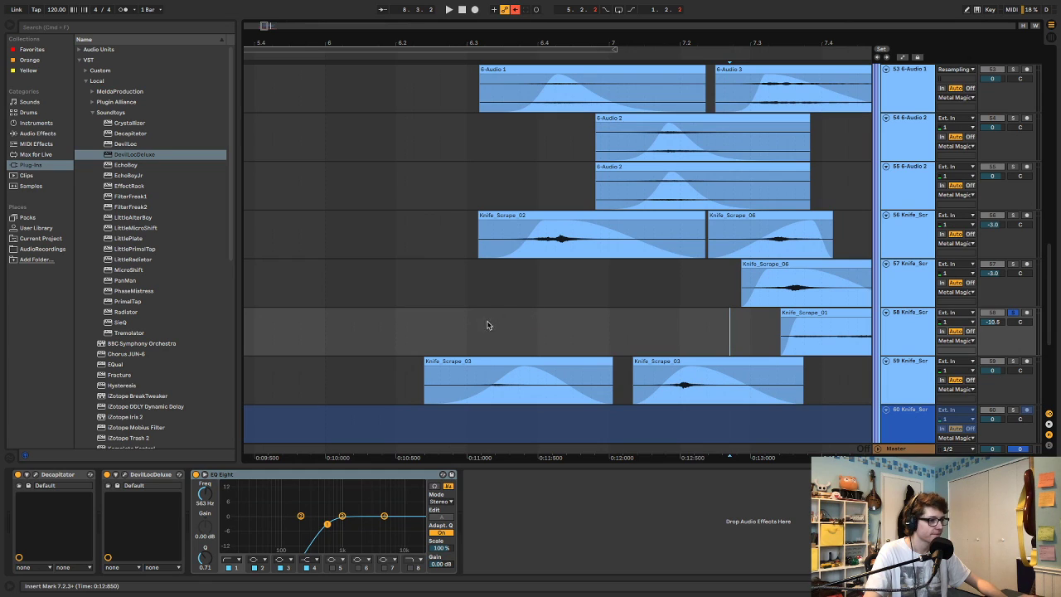
left_click(373, 320)
key("space")
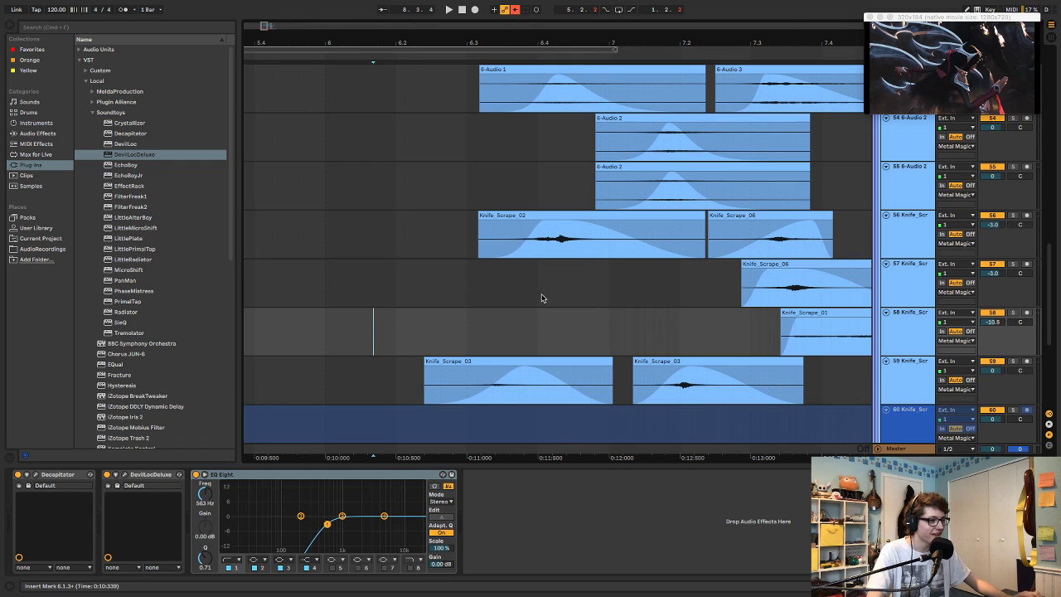
left_click(392, 288)
key("space")
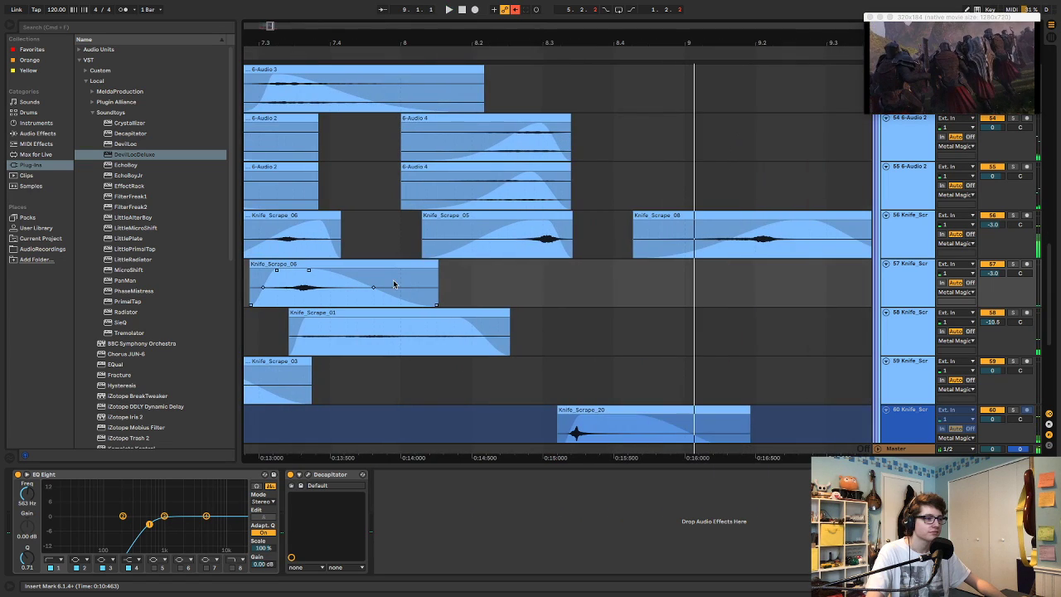
- Lengthen and curve the fade-in of the Knife_Scrape_01 clip on track 58
scroll(431, 327, "left", 3)
left_click(488, 323)
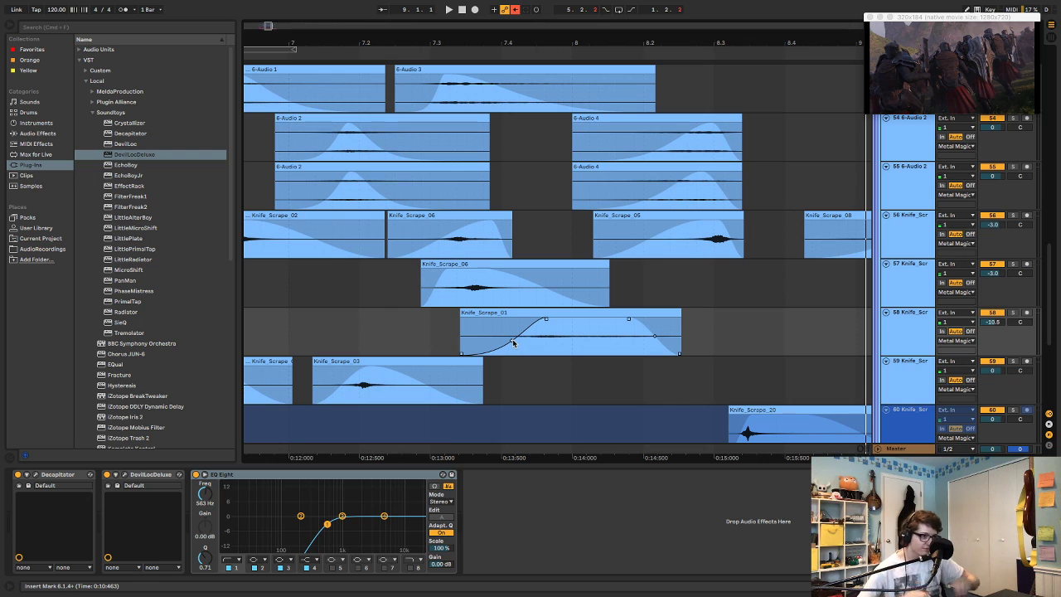
- Unfold the Synth 3 group and play the 7-Audio 3 clip on track 35 soloed from 7.2.3
scroll(553, 214, "up", 8)
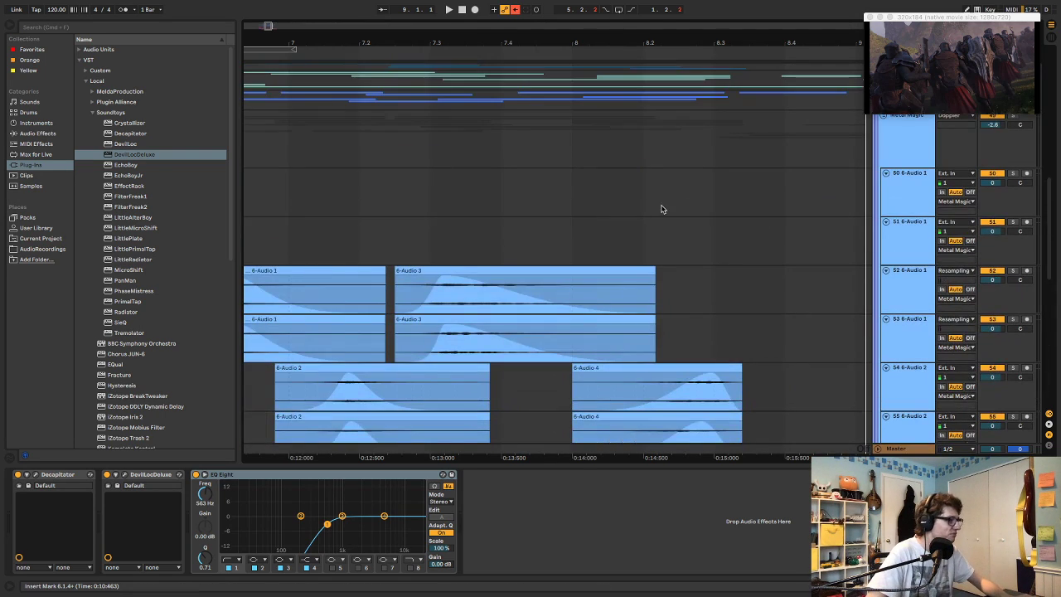
left_click(883, 195)
left_click(882, 155)
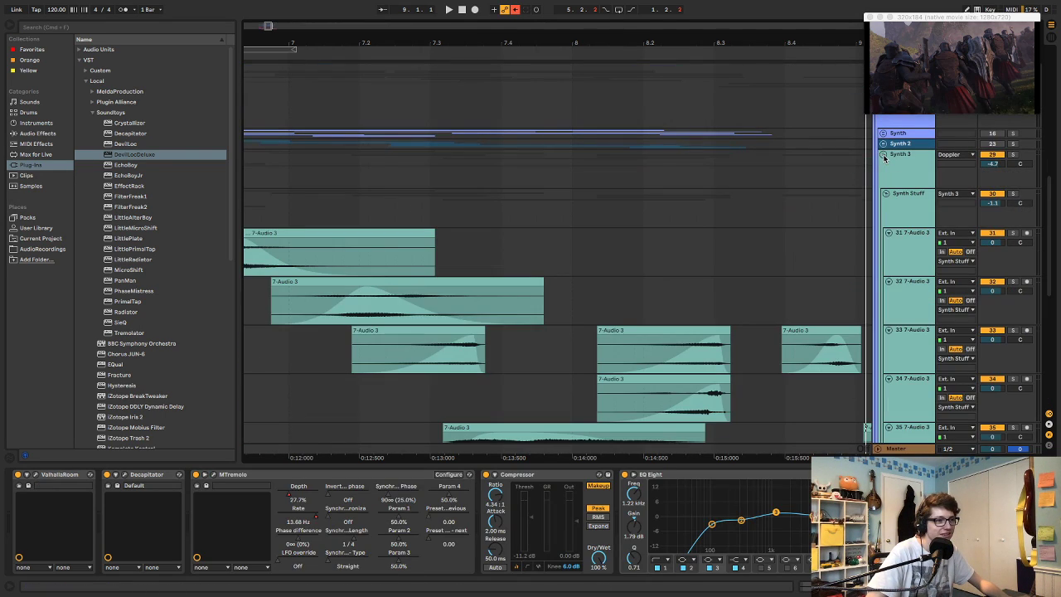
scroll(686, 241, "down", 3)
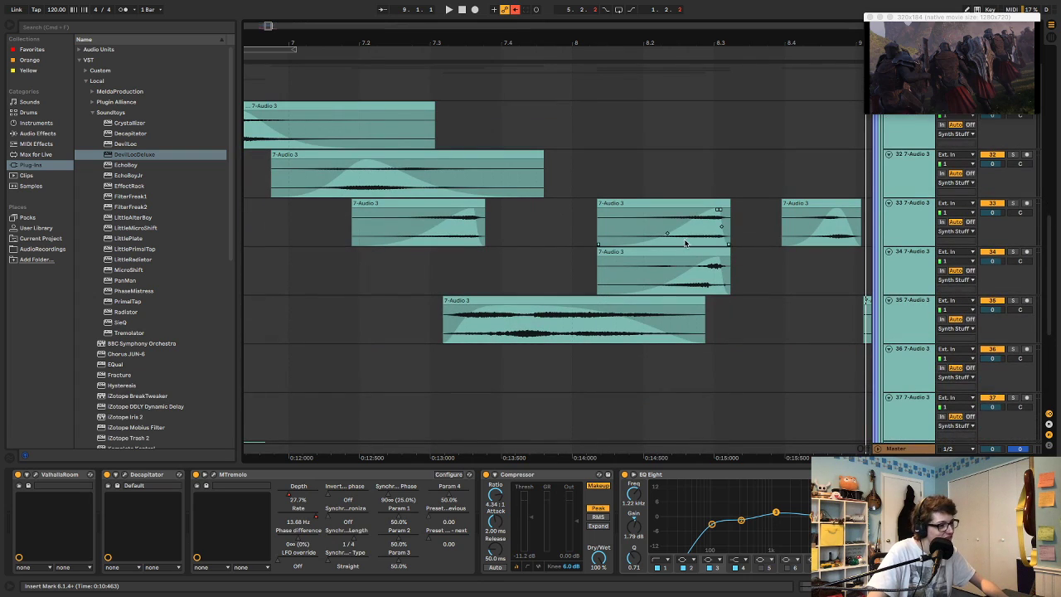
left_click(409, 328)
key("space")
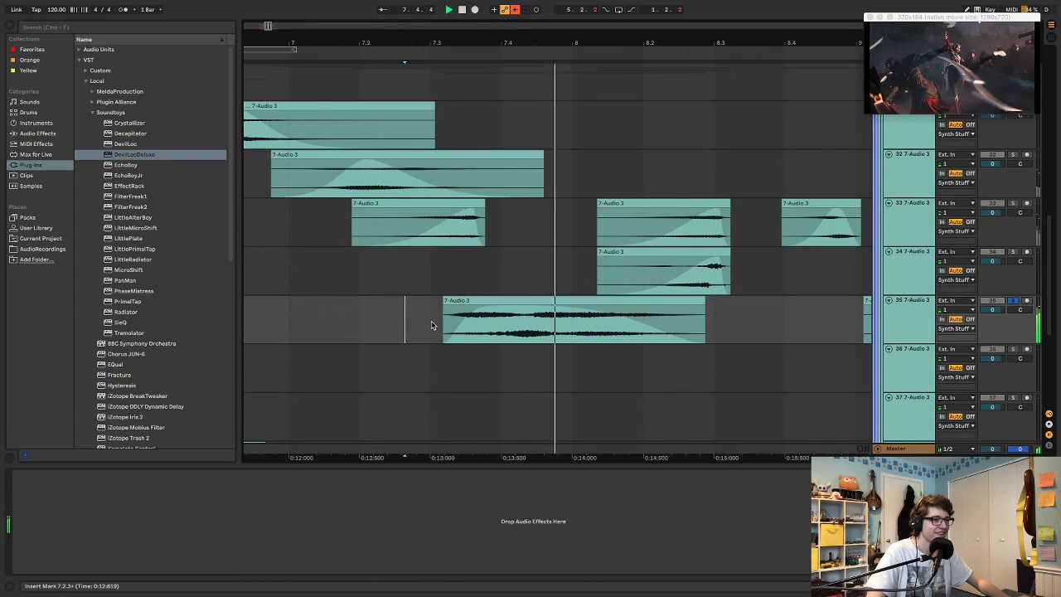
- Lengthen and reshape the fade-out of track 35's 7-Audio 3 clip, checking it soloed and in the full mix from 7.1.1
left_click_drag(639, 325, 593, 331)
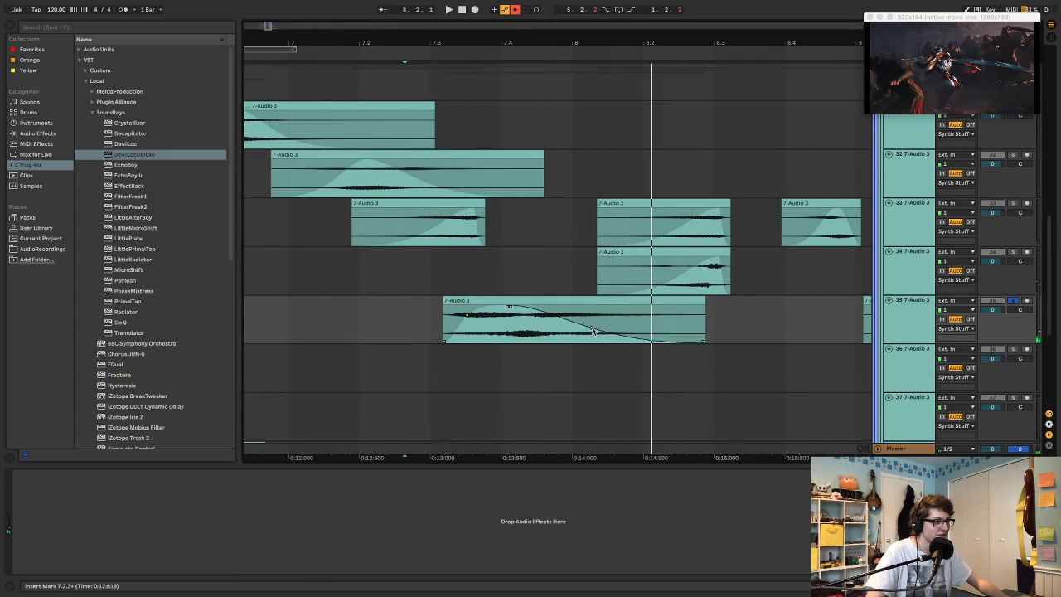
key("space")
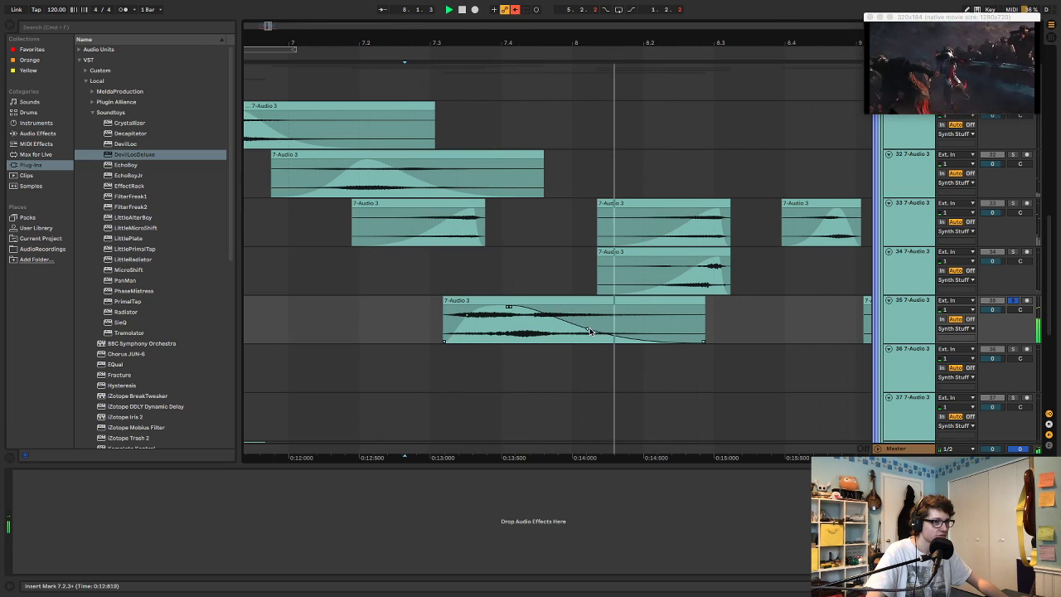
left_click(297, 261)
key("space")
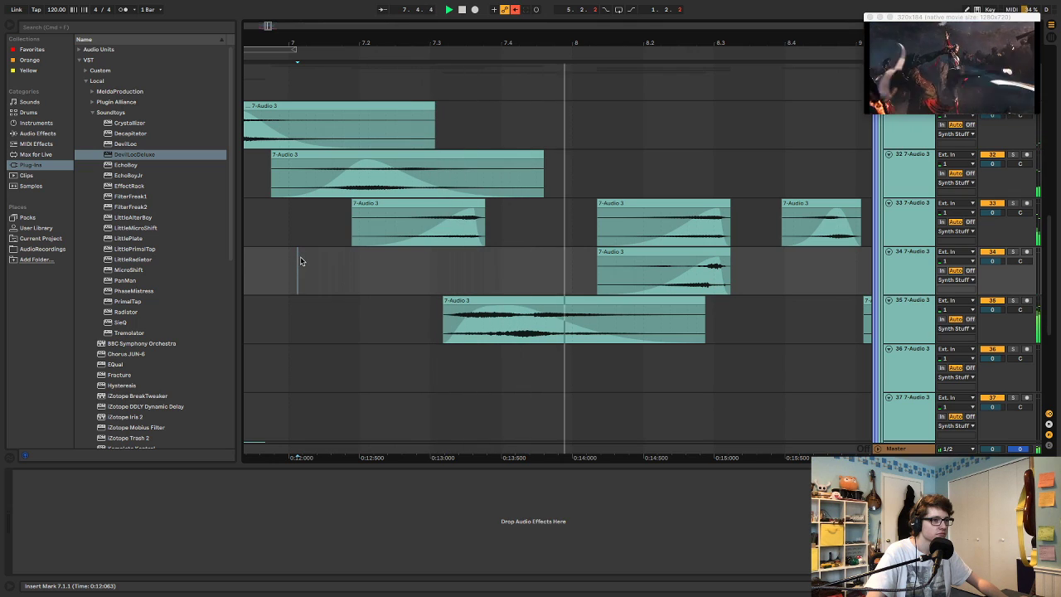
left_click(595, 330)
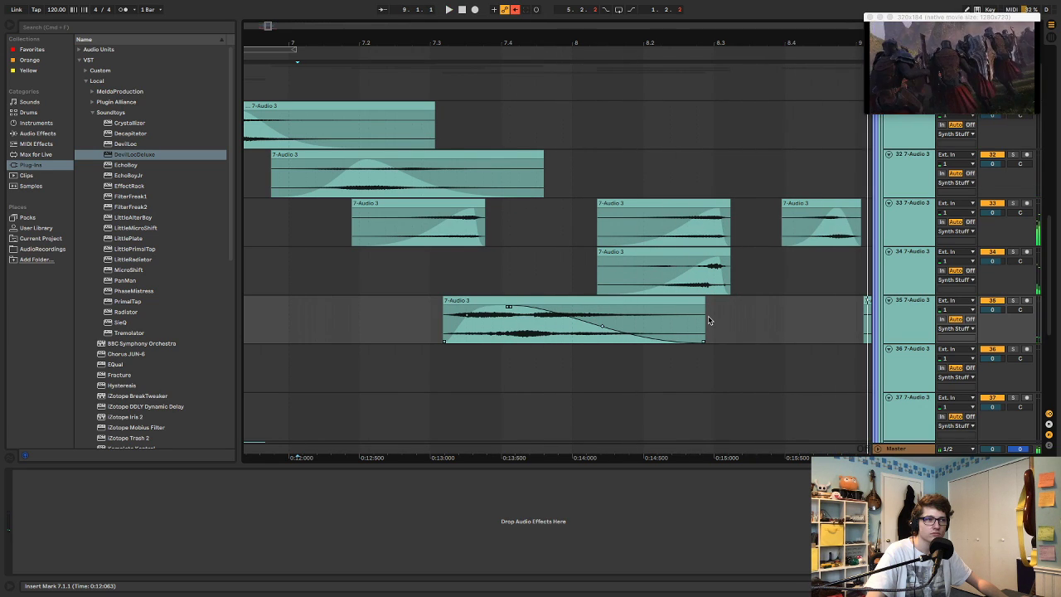
key("space")
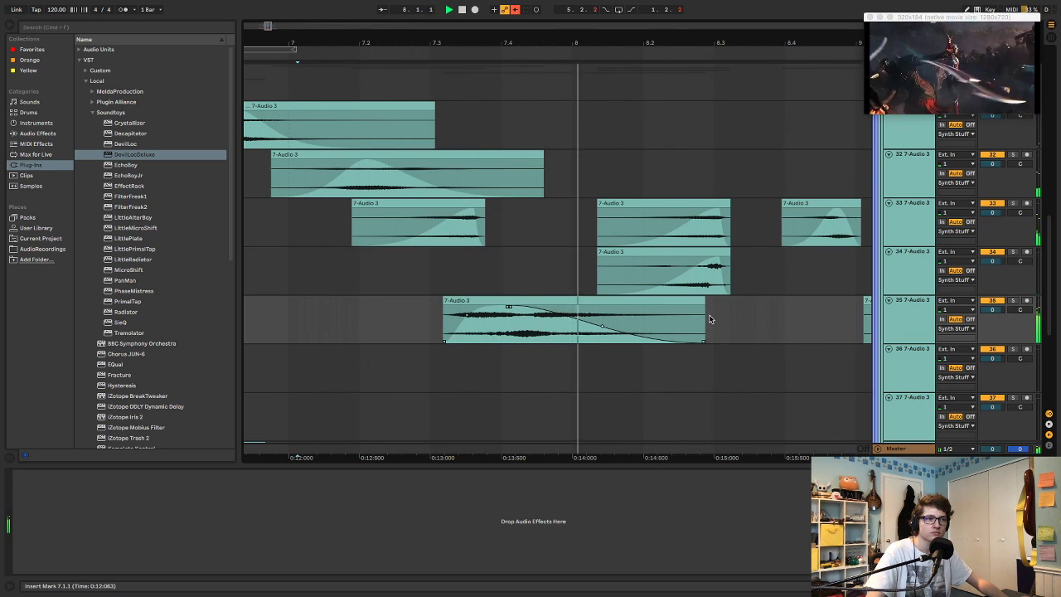
- Play track 58's Knife_Scrape_01 clip soloed from 7.2.3, then take the track out of solo and play the full mix from 7.1.4
scroll(732, 320, "down", 5)
scroll(759, 321, "down", 15)
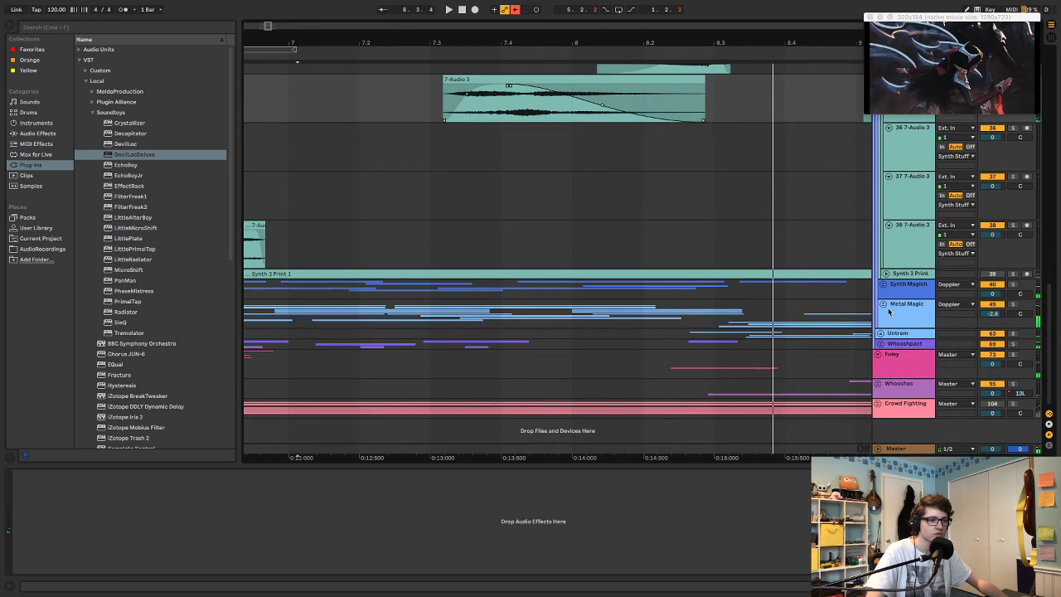
left_click(578, 340)
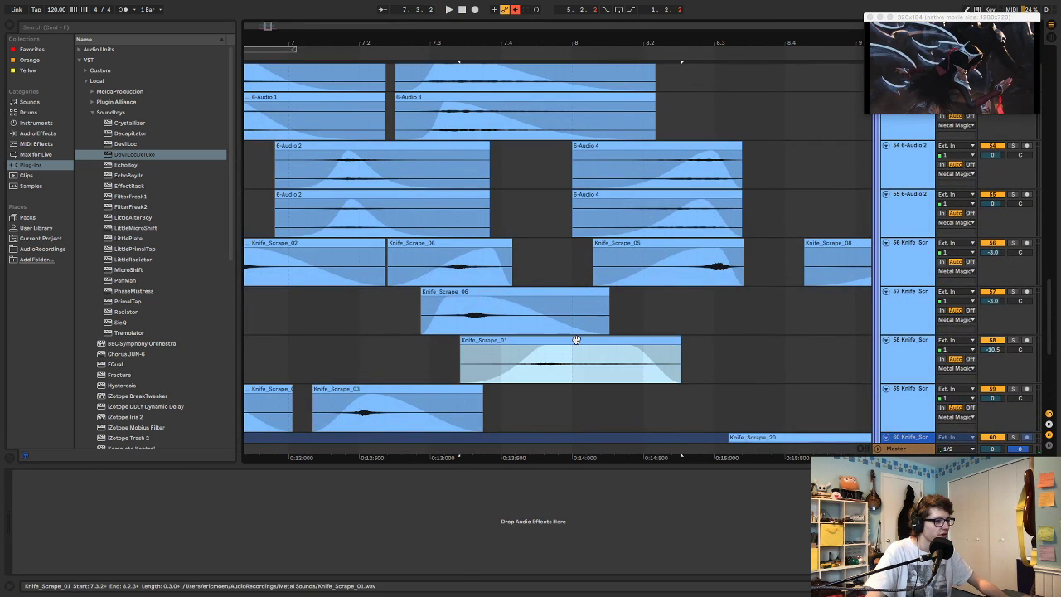
key("s")
key("space")
key("space")
left_click(408, 360)
key("space")
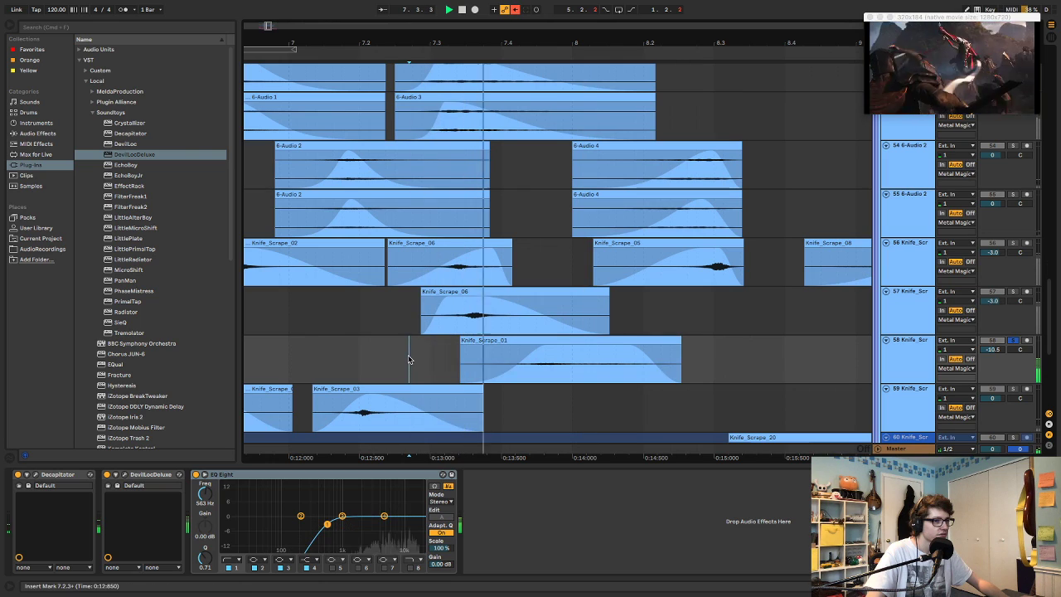
key("space")
key("space")
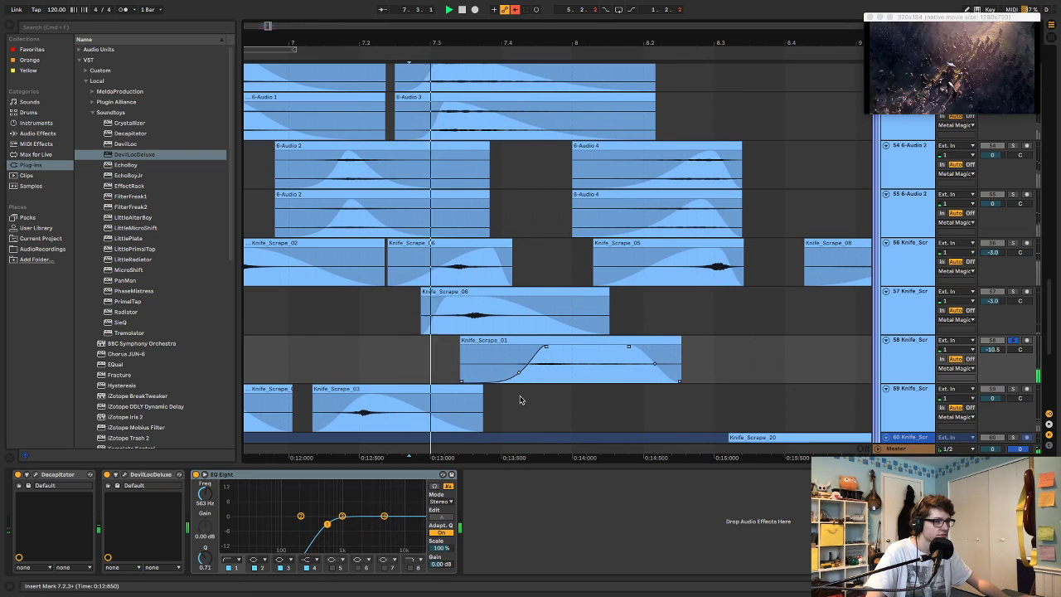
key("s")
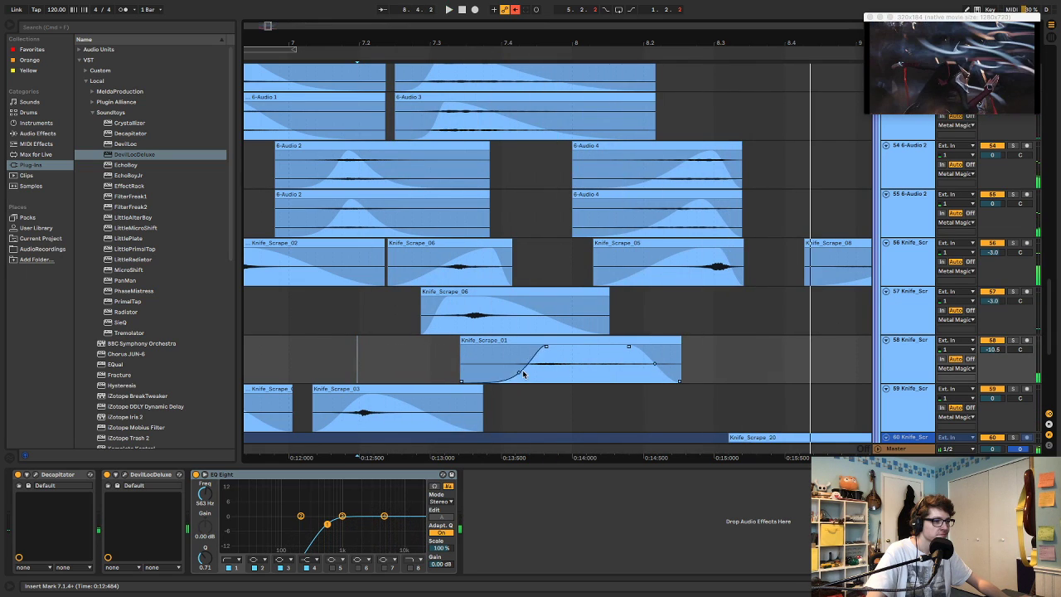
- Reshape the fade-out curve of the 7-Audio 3 clip on track 35 to fall off more slowly while playing from 7.1.3
scroll(637, 343, "up", 10)
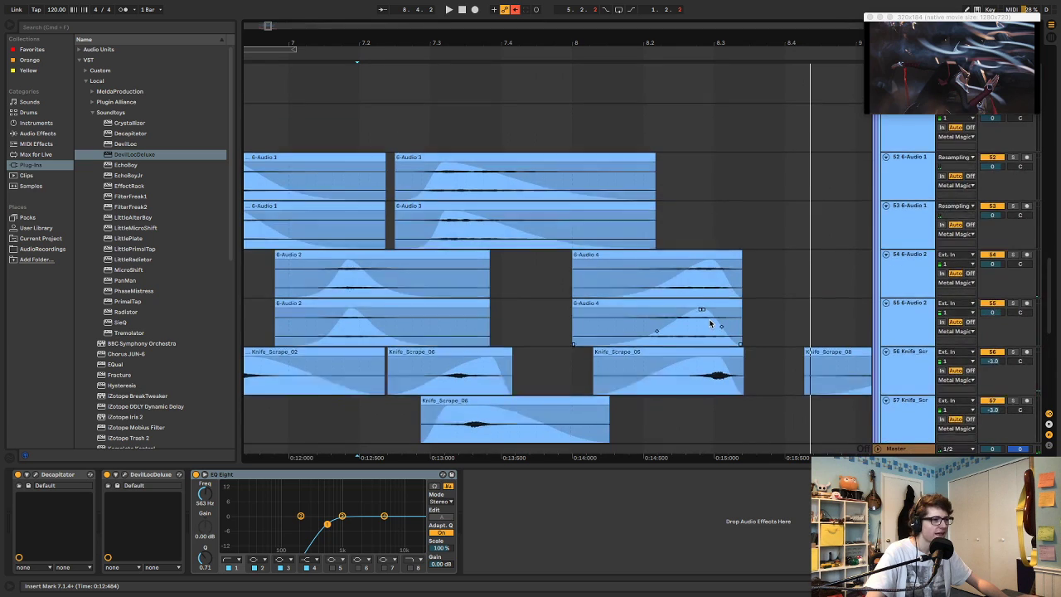
left_click(327, 163)
key("space")
left_click(328, 164)
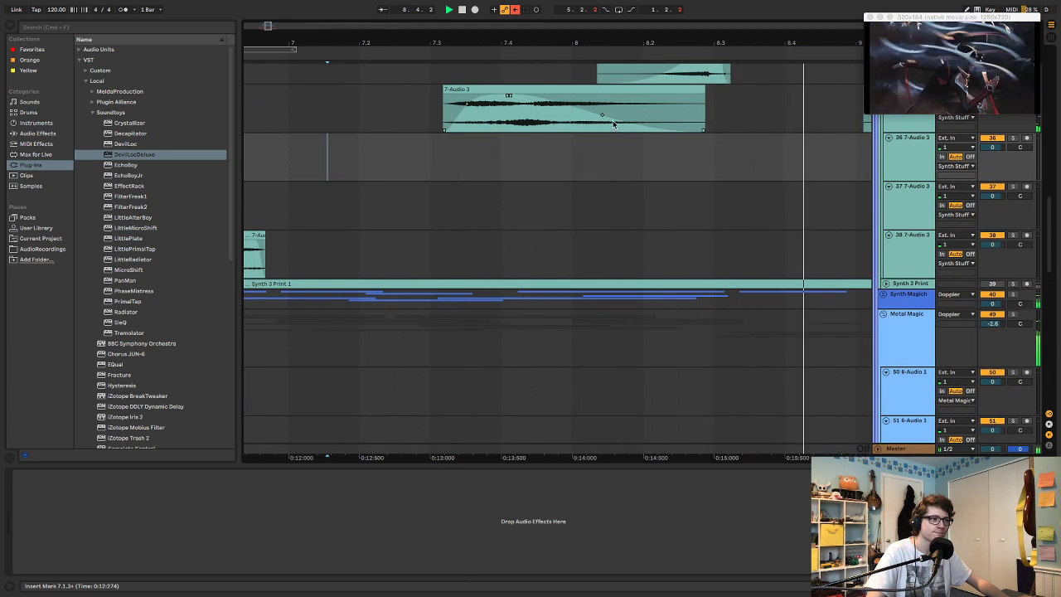
left_click_drag(613, 124, 607, 118)
key("space")
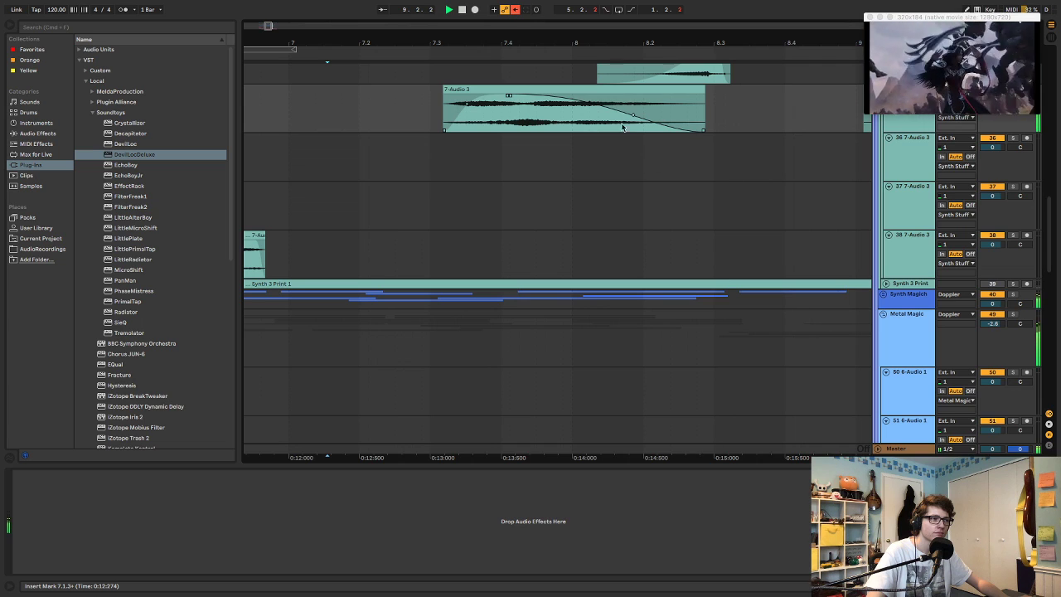
- Transpose the 7-Audio 3 clip on track 35 to 4 st, checking it soloed and in the full mix from 7.1.2
left_click(615, 90)
double_click(616, 89)
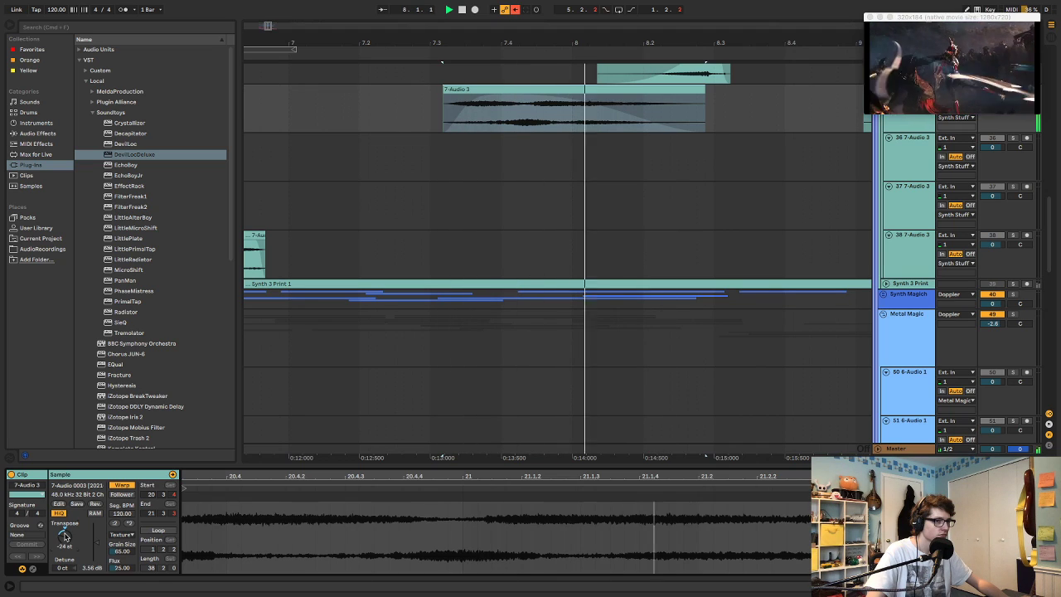
key("s")
key("space")
key("space")
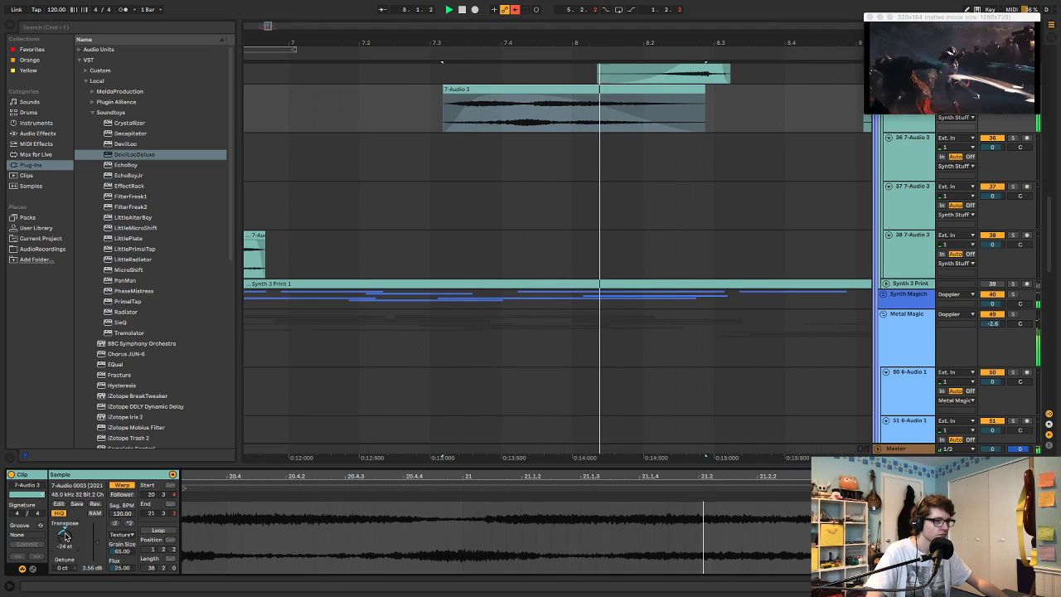
left_click(303, 118)
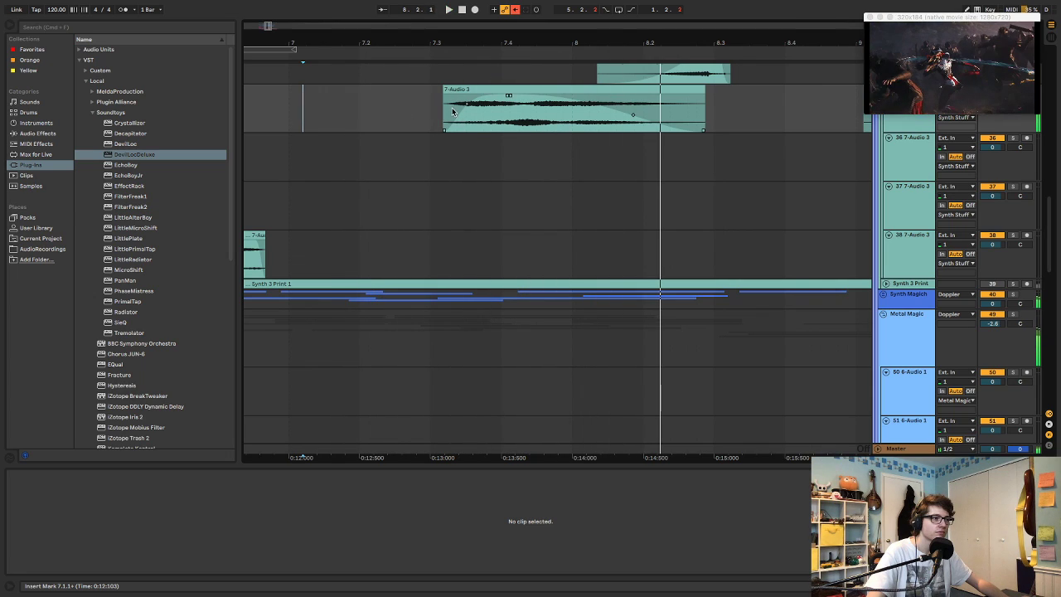
left_click(475, 91)
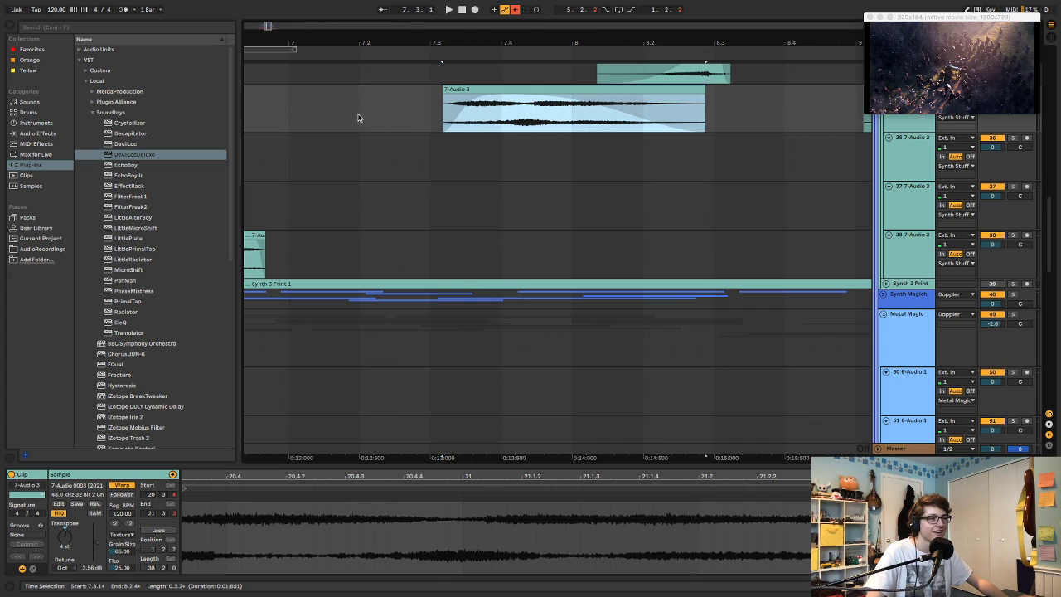
left_click(322, 112)
key("space")
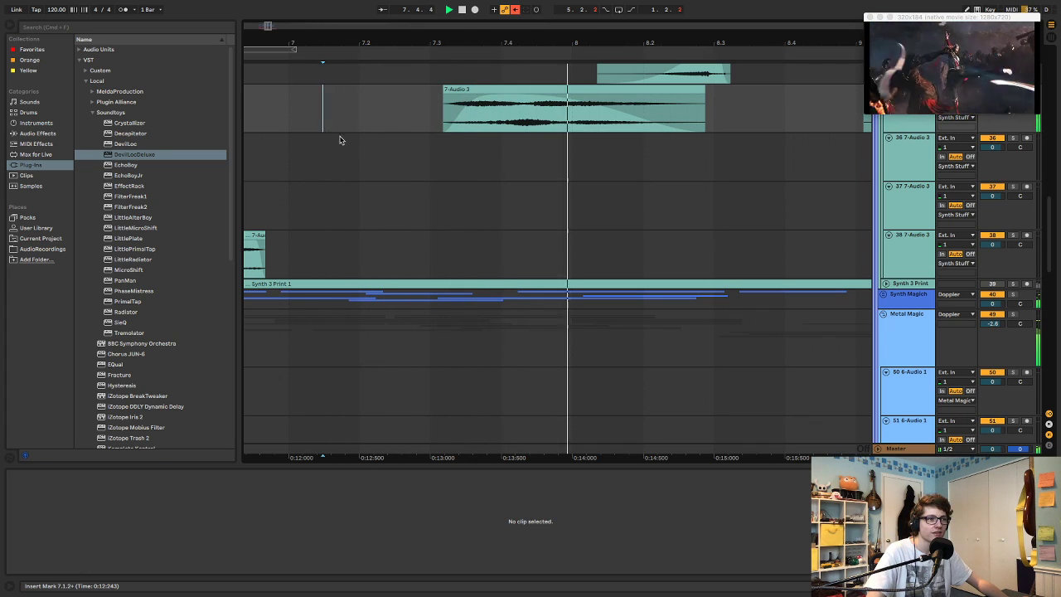
- Fold the Synth 3 and Knife Attacks groups and show the whole scene with the video window open
scroll(791, 286, "up", 2)
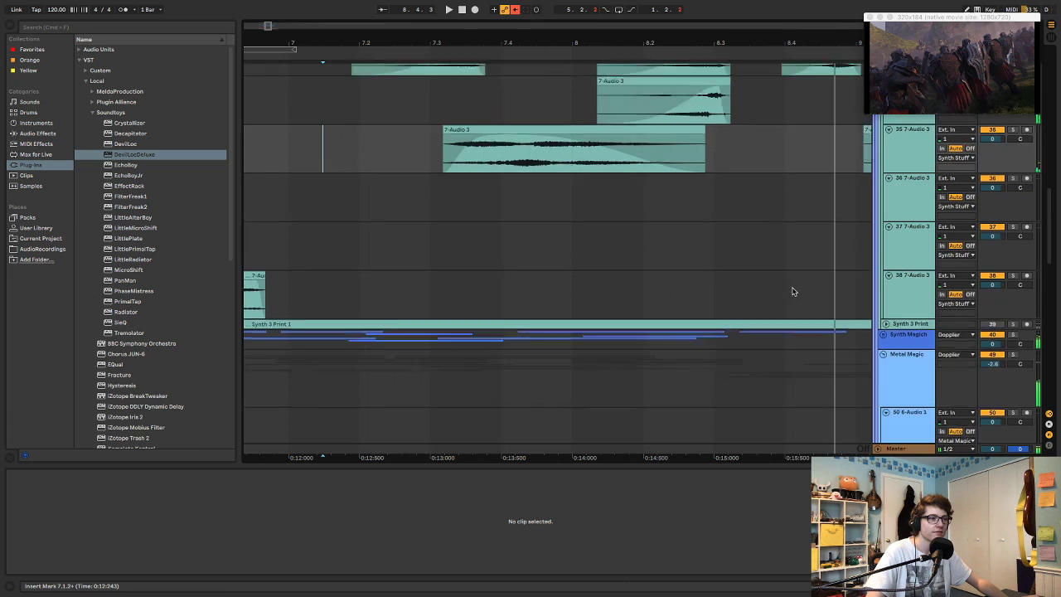
scroll(792, 291, "up", 10)
left_click(883, 315)
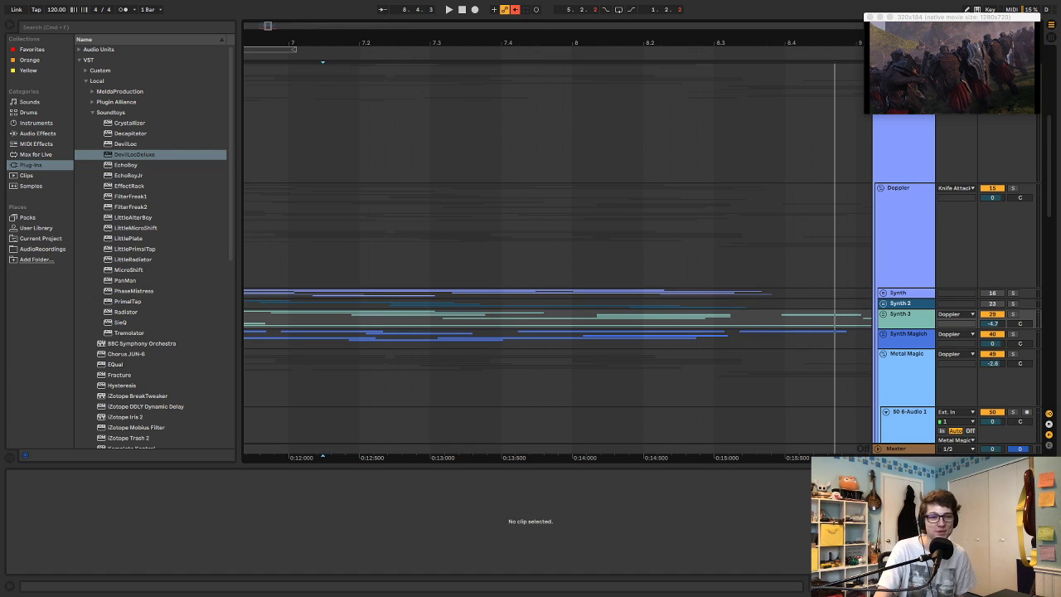
key("super+alt+v")
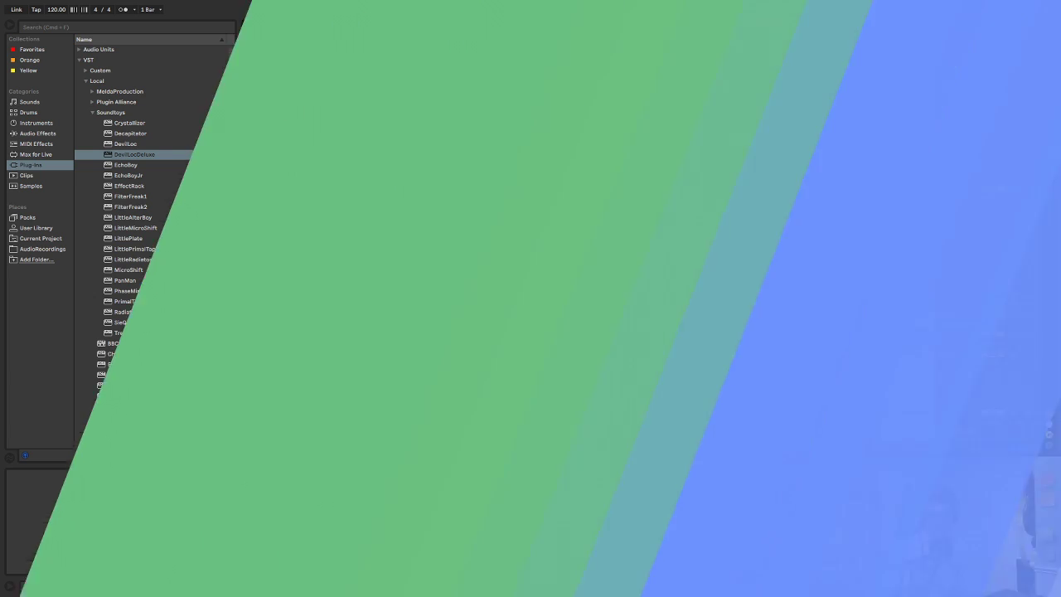
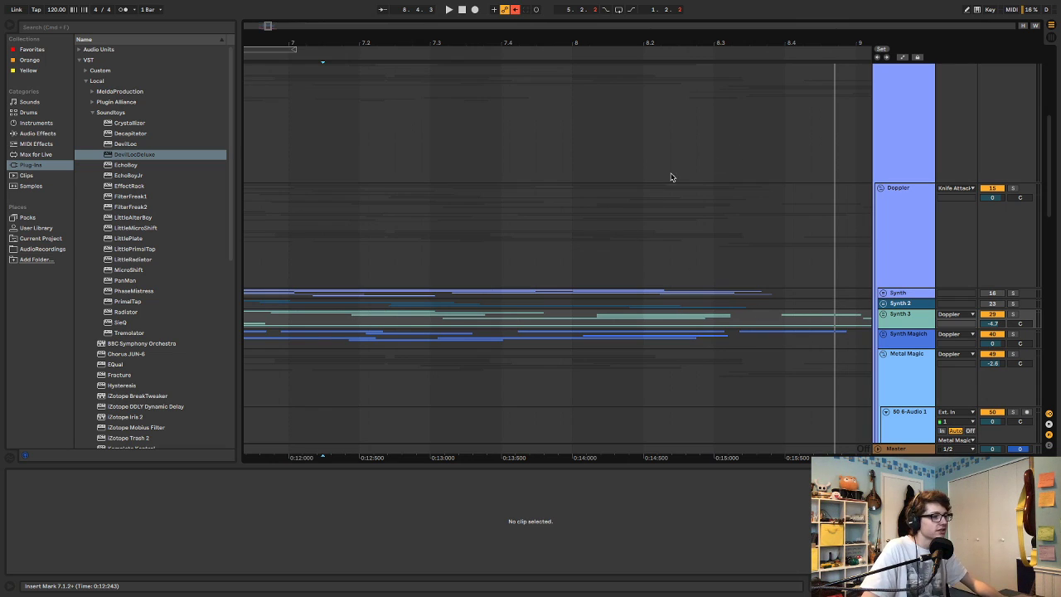
left_click(518, 35)
left_click_drag(511, 34, 570, 12)
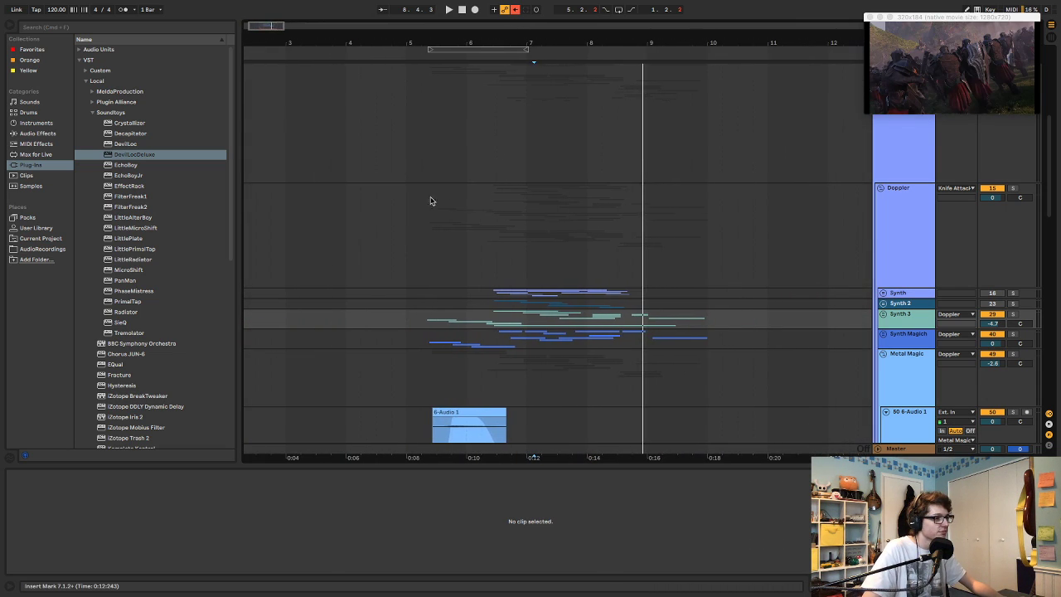
scroll(476, 194, "up", 8)
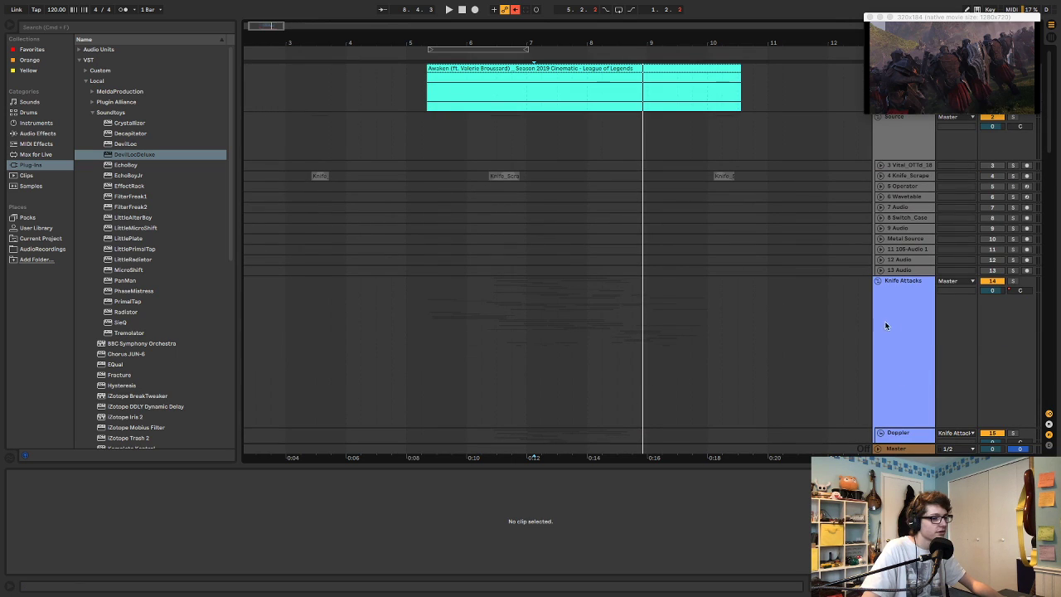
left_click(878, 281)
- Play the full scene from the start of the Awaken cinematic clip
left_click(470, 66)
key("space")
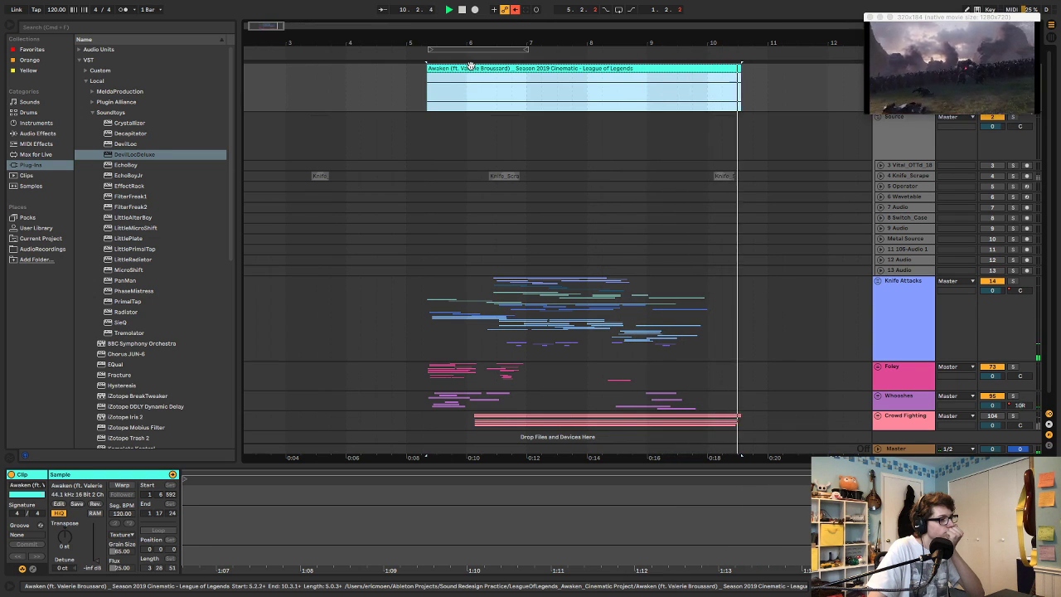
key("space")
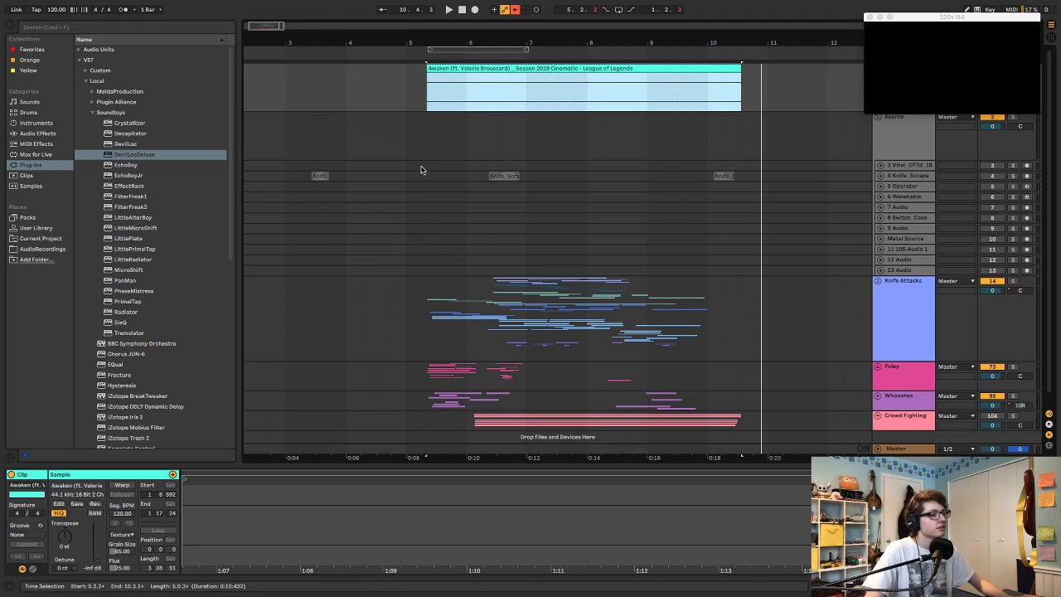
- Mute the Knife Attacks and Whooshes groups and play the remaining sounds from the start of the Awaken clip
left_click(992, 283)
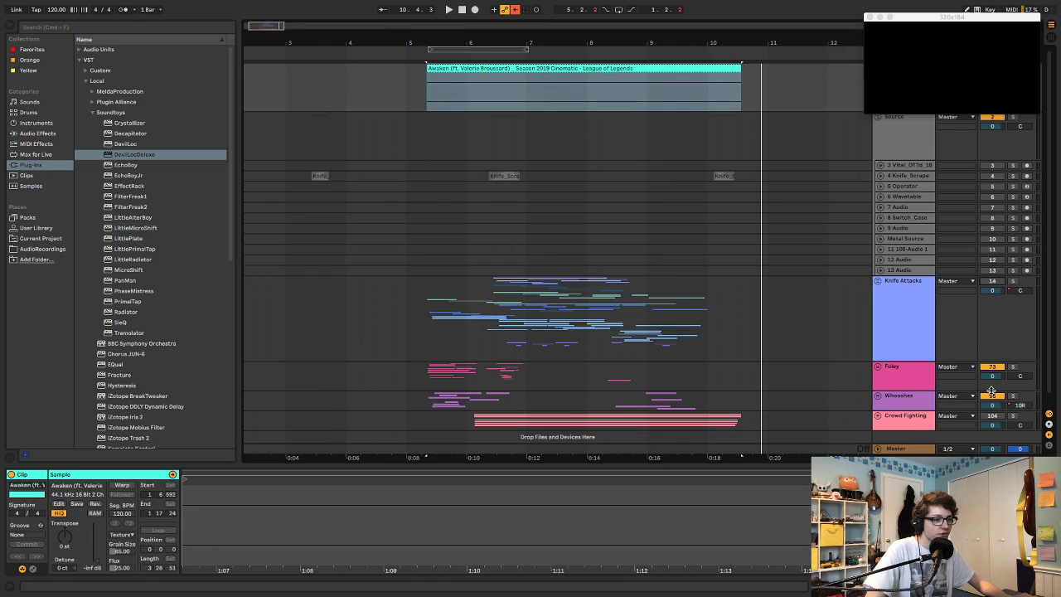
left_click(461, 71)
key("space")
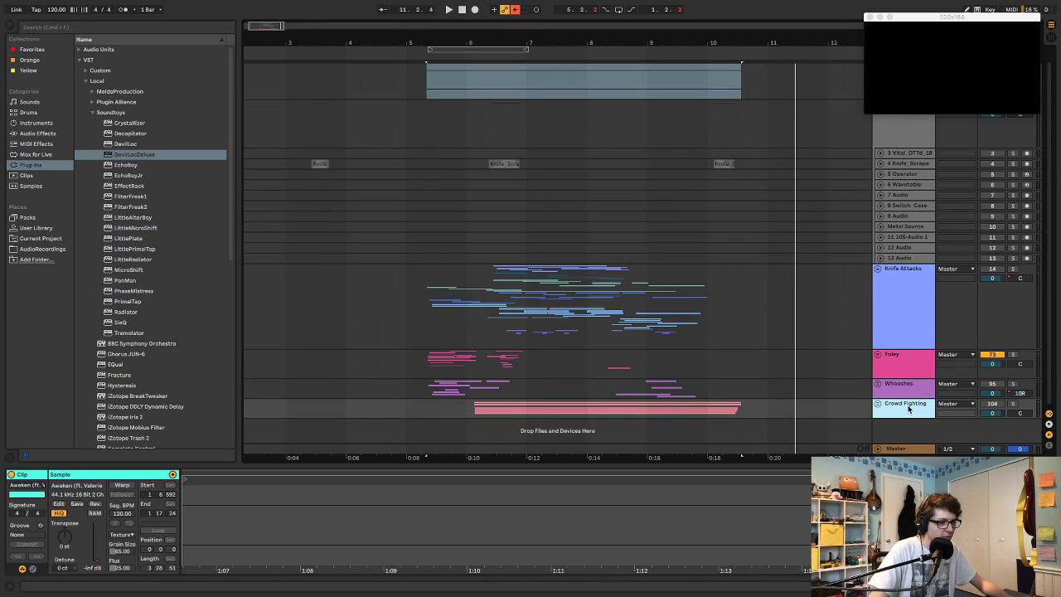
- Add an audio track below Crowd Fighting, group it, name the group Sweeteners and fold it
left_click(908, 412)
key("super+t")
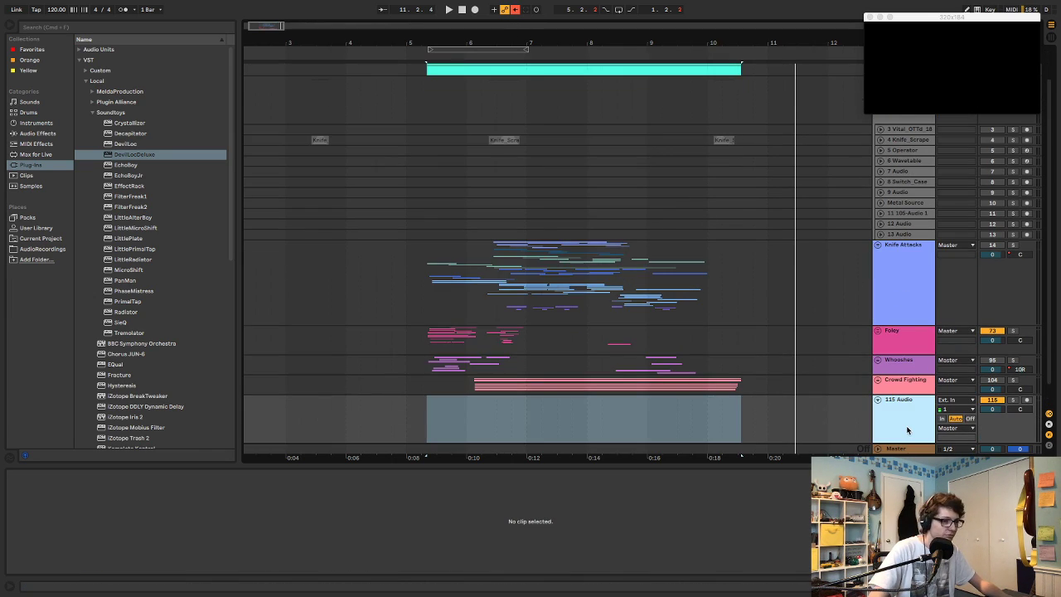
key("super+g")
type("Sweet")
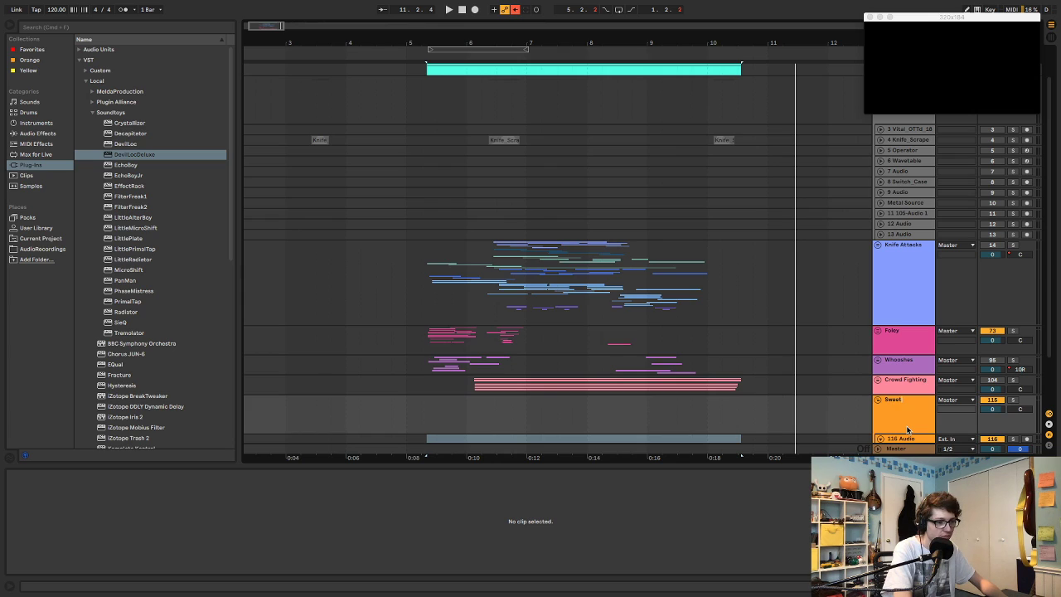
type("eners")
key("Return")
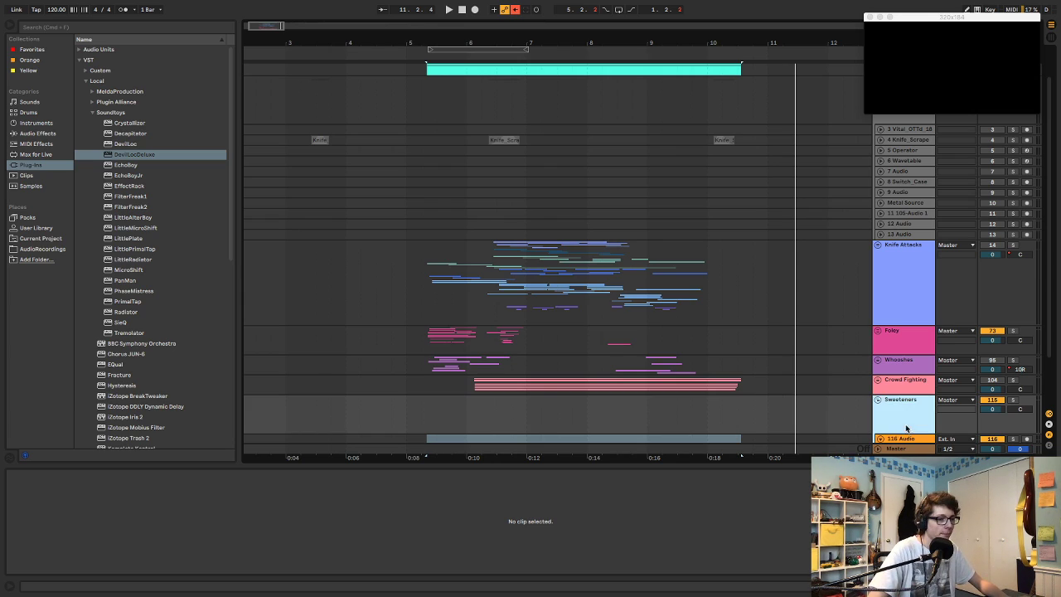
left_click(878, 400)
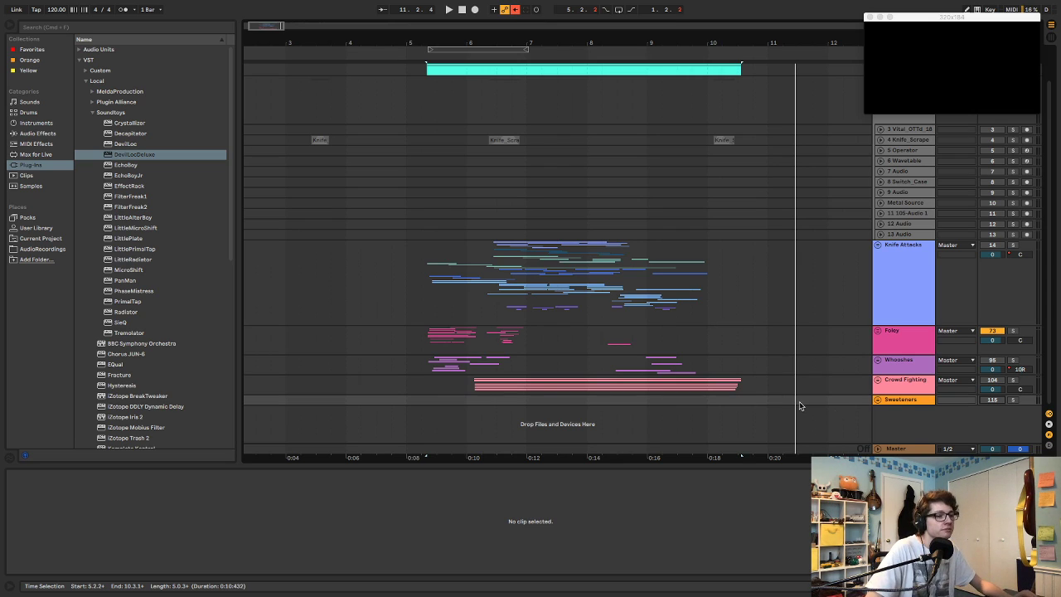
- Unfold the Foley group to show its subgroups, with the Awaken clip selected as the playback start
scroll(503, 111, "up", 2)
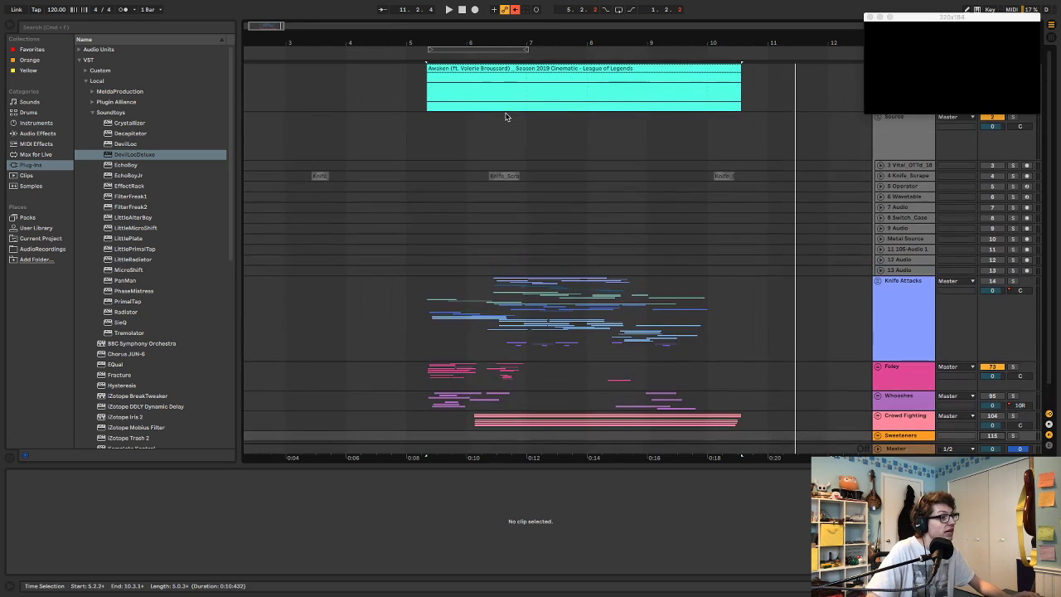
left_click(491, 68)
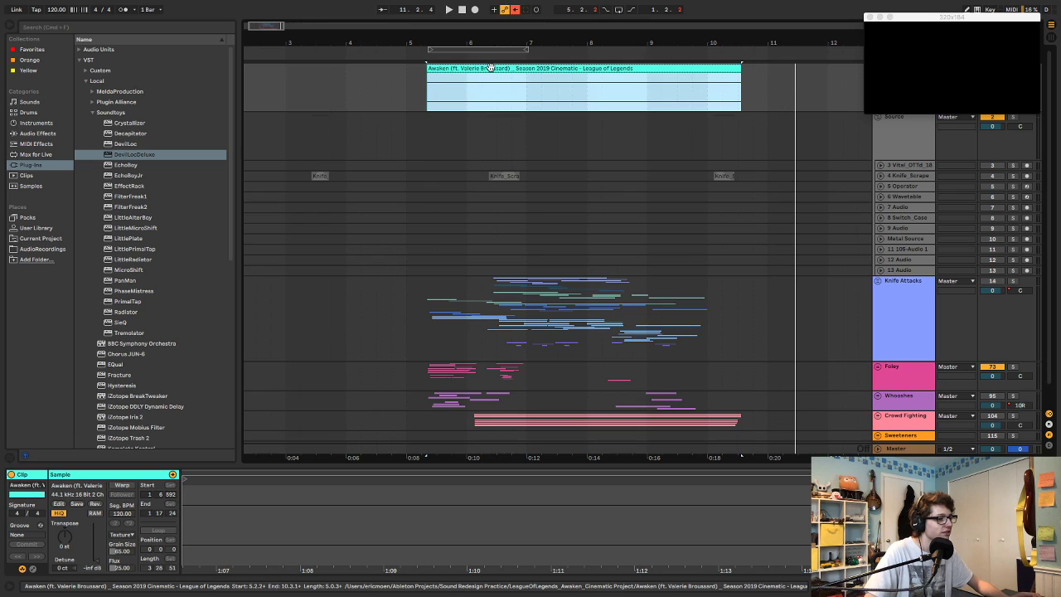
scroll(499, 107, "down", 2)
scroll(718, 286, "down", 1)
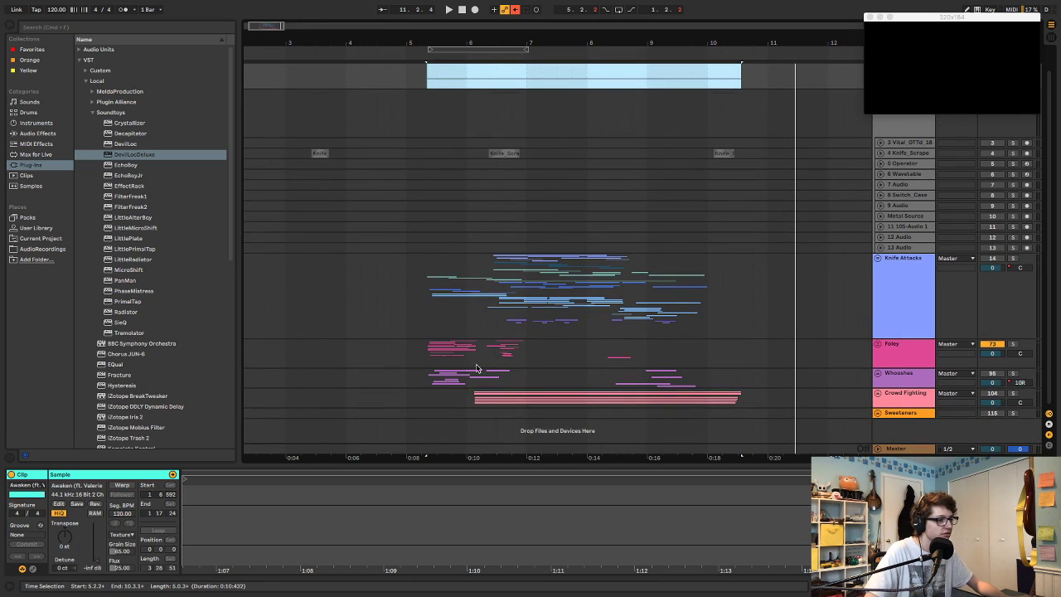
left_click(878, 346)
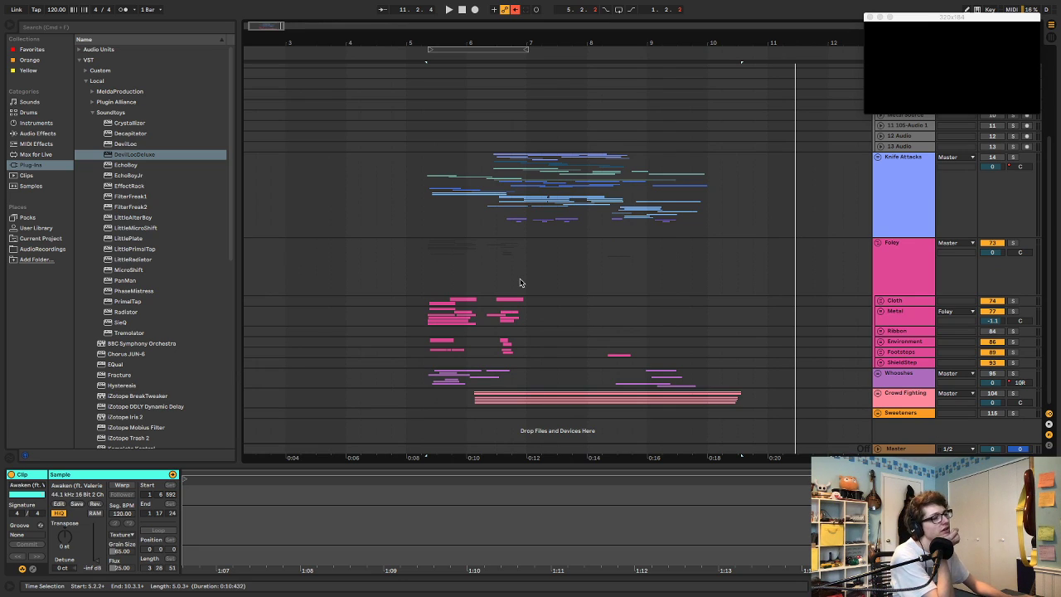
scroll(529, 280, "up", 5)
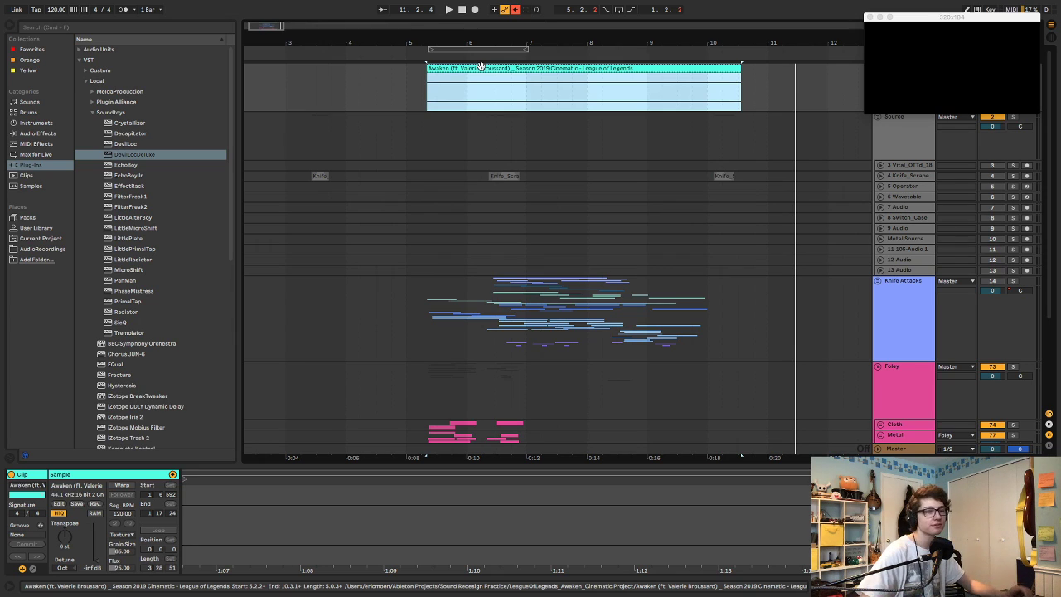
- Play the foley against the video from the start of the Awaken clip, then play its opening once more
key("space")
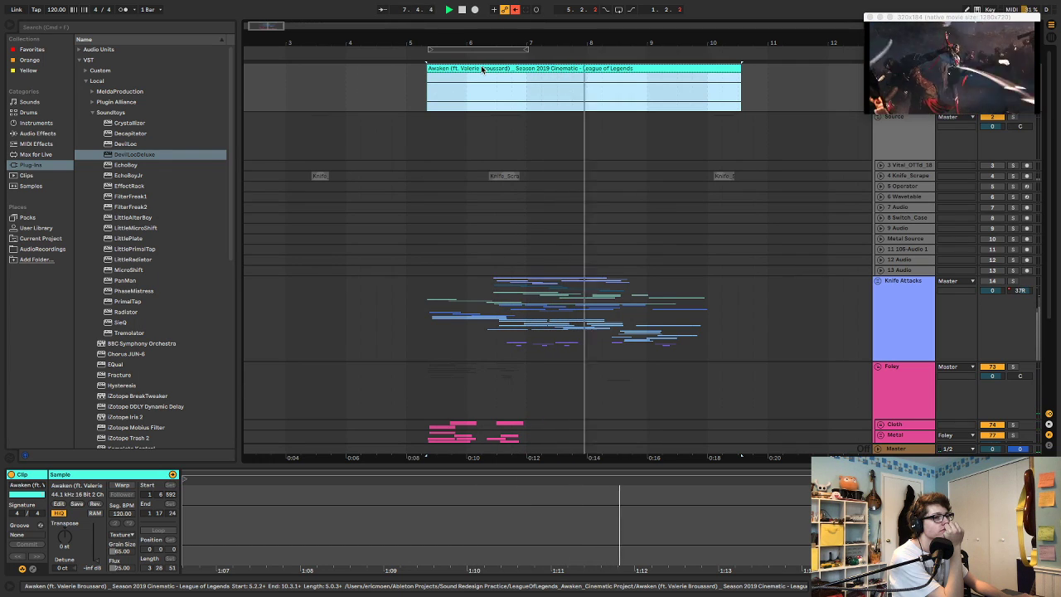
key("space")
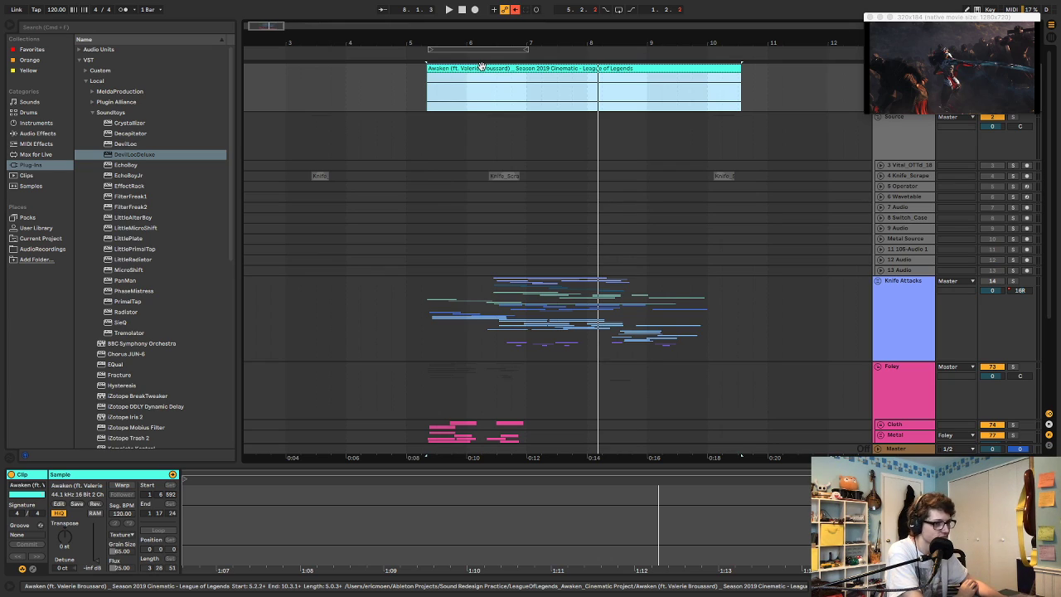
key("space")
key("space")
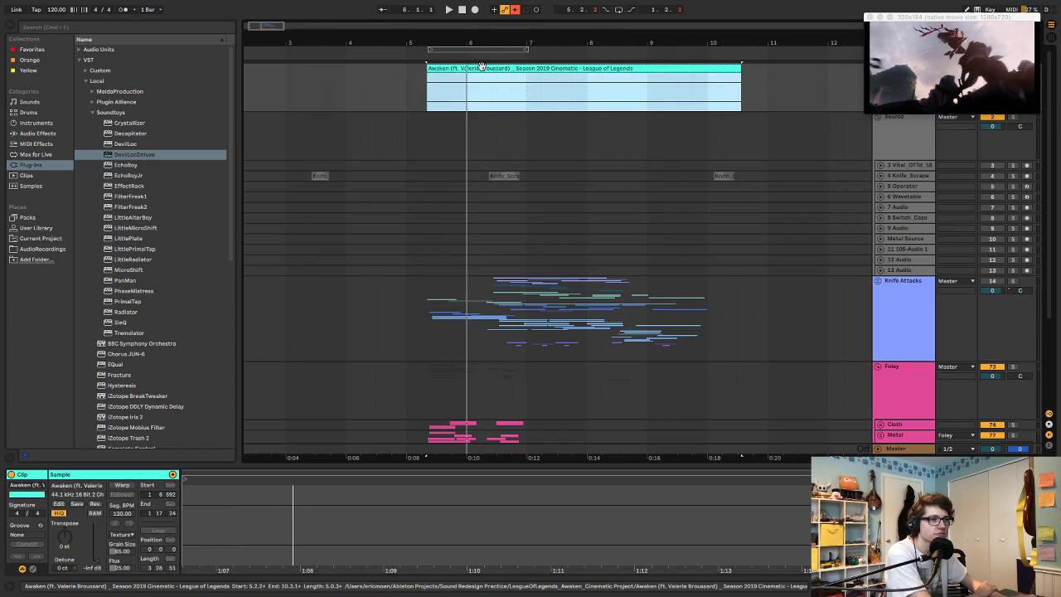
- Unmute the Whooshes group and replay the scene from the start of the Awaken clip
key("space")
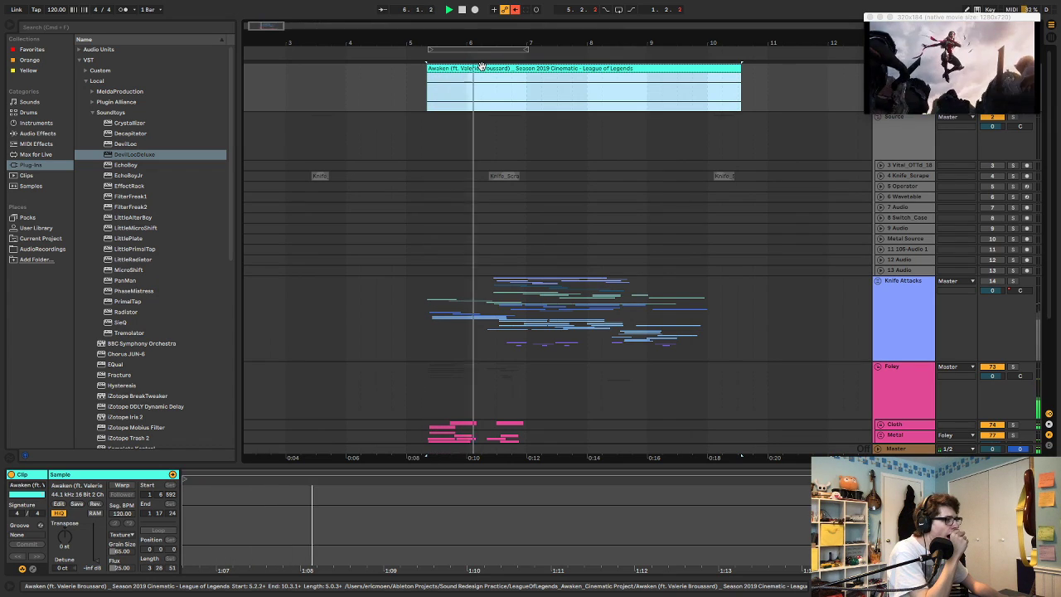
key("space")
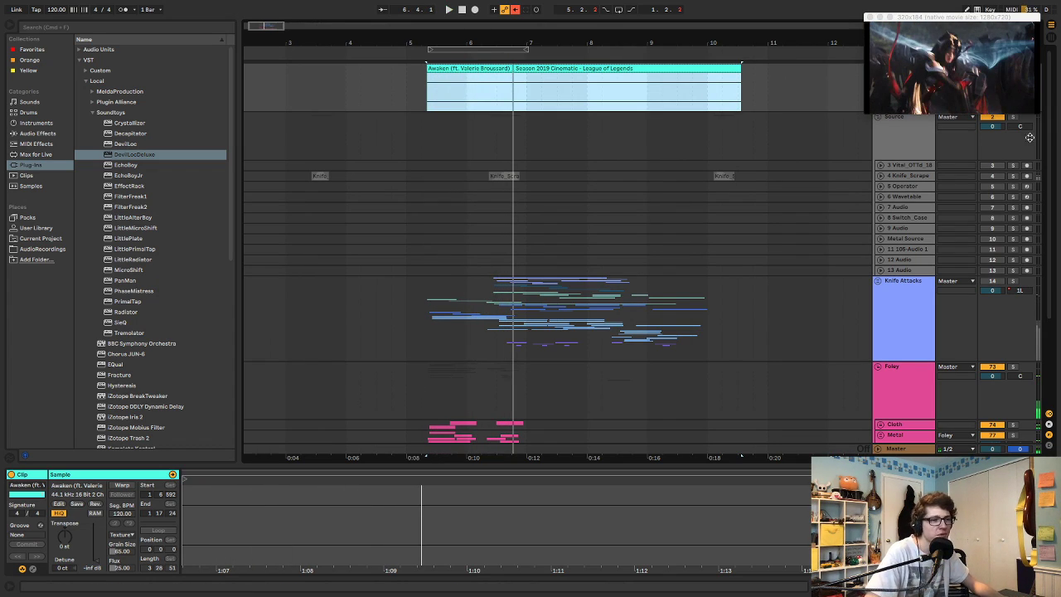
scroll(987, 277, "down", 5)
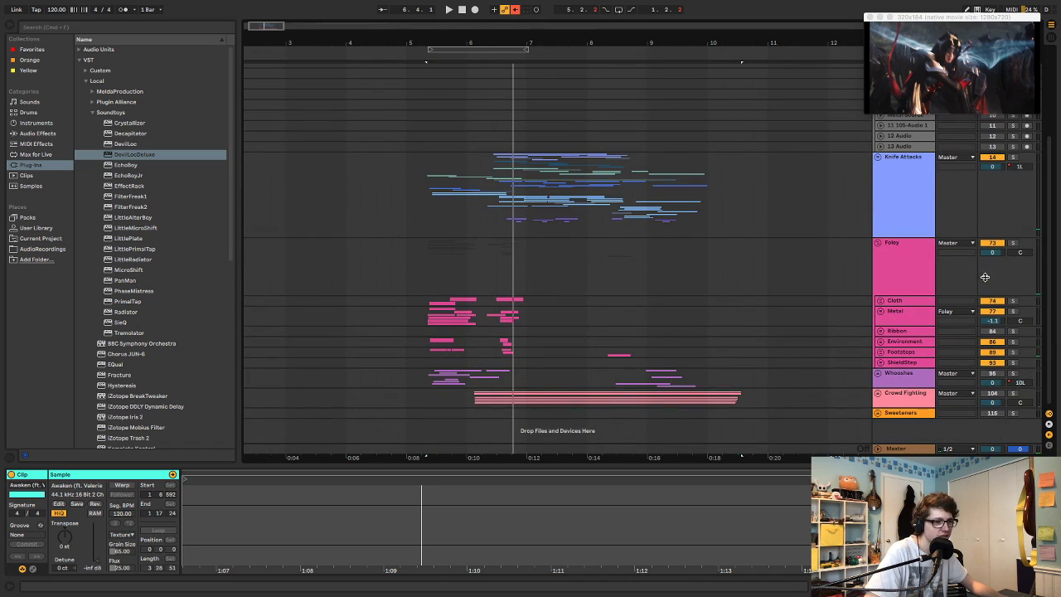
left_click(992, 374)
key("space")
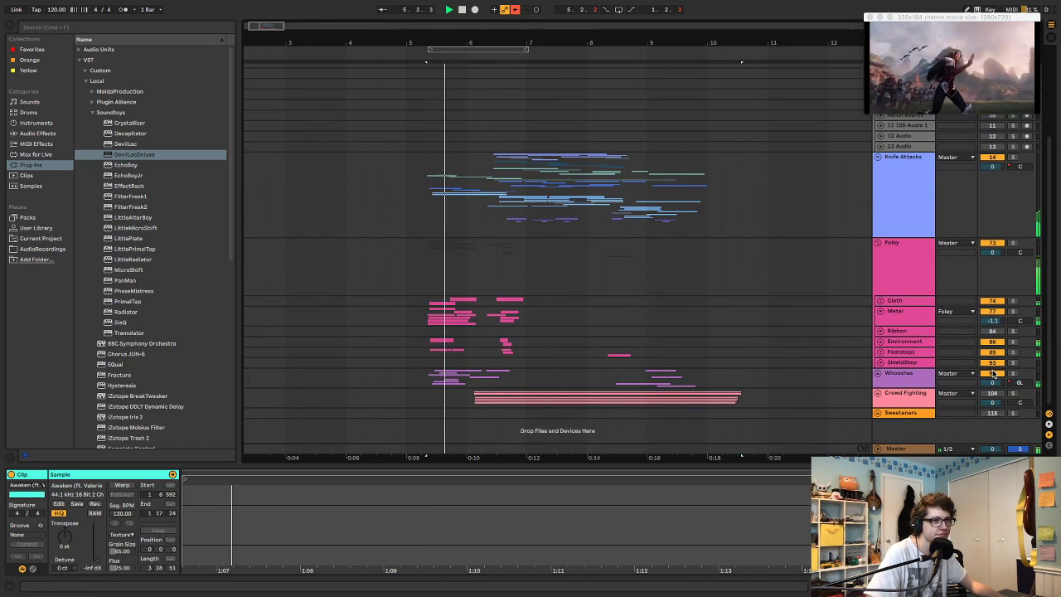
key("space")
key("space")
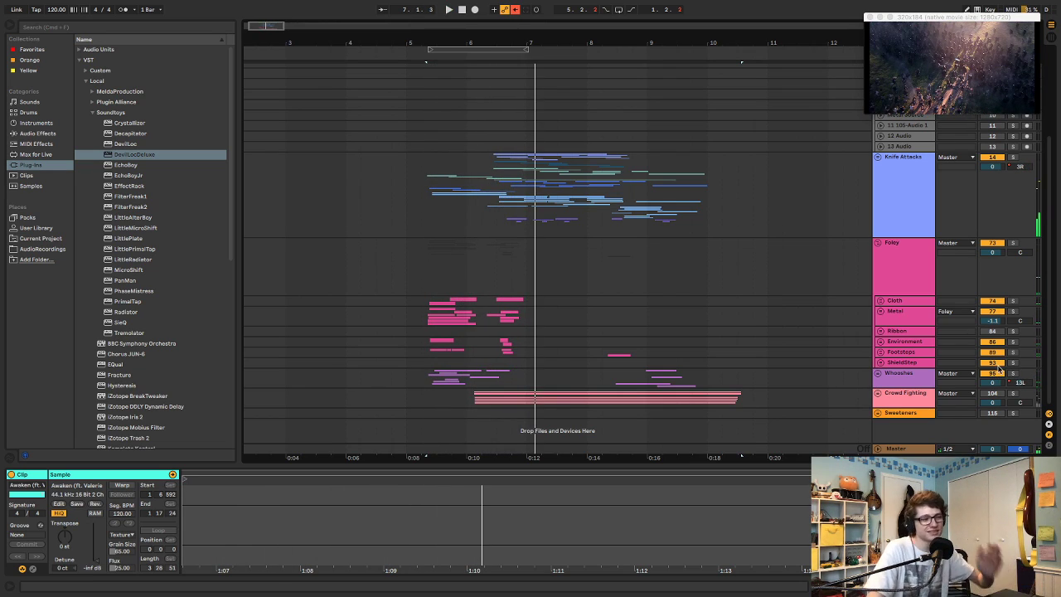
- Review the second cluster of foley clips and play the fight from about bar 8 to check its foley
left_click_drag(485, 297, 547, 355)
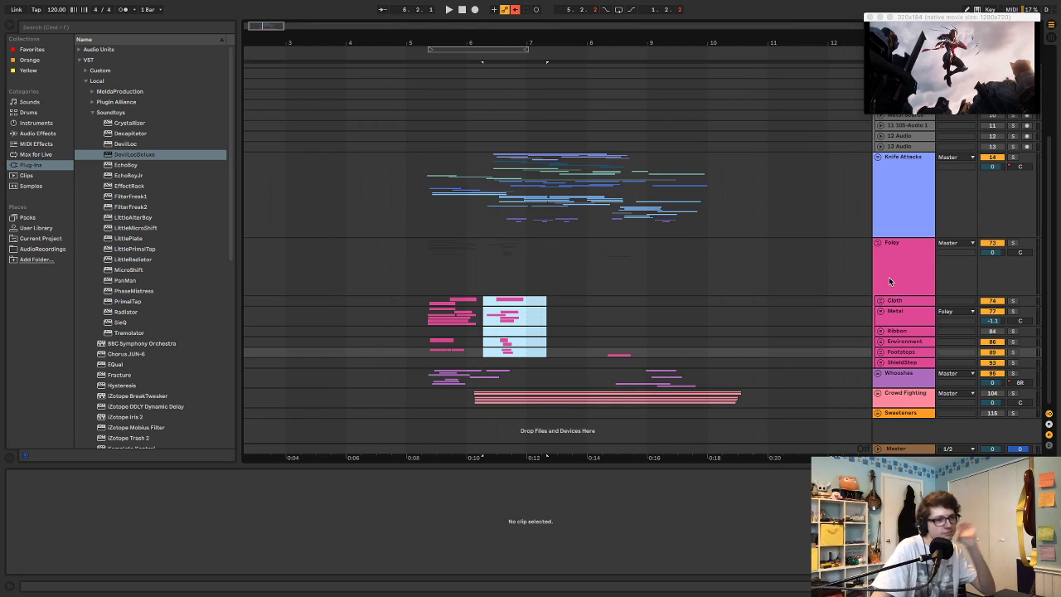
left_click(598, 311)
key("space")
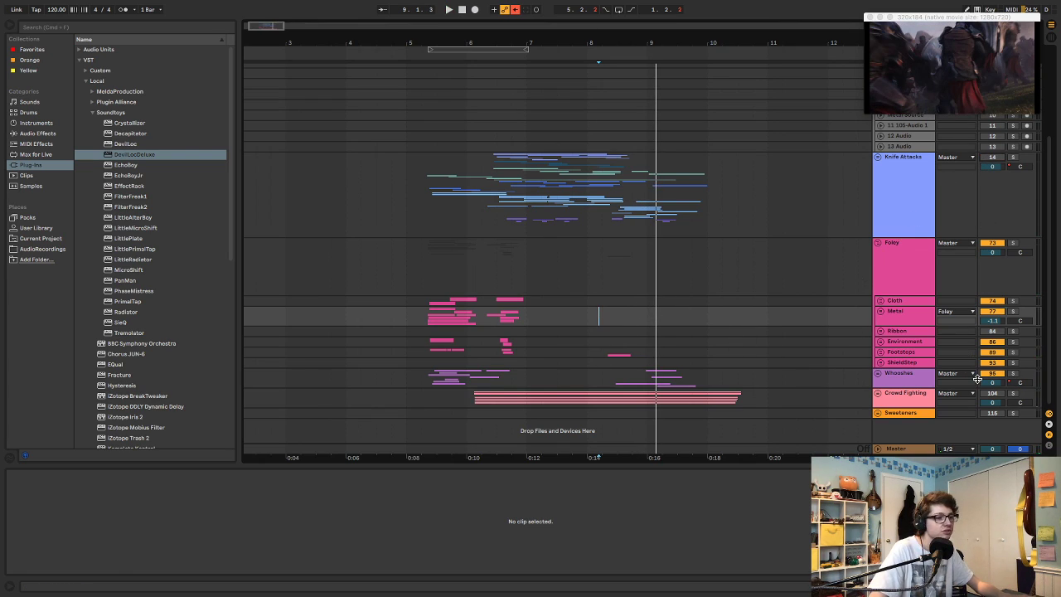
left_click_drag(597, 317, 593, 317)
key("space")
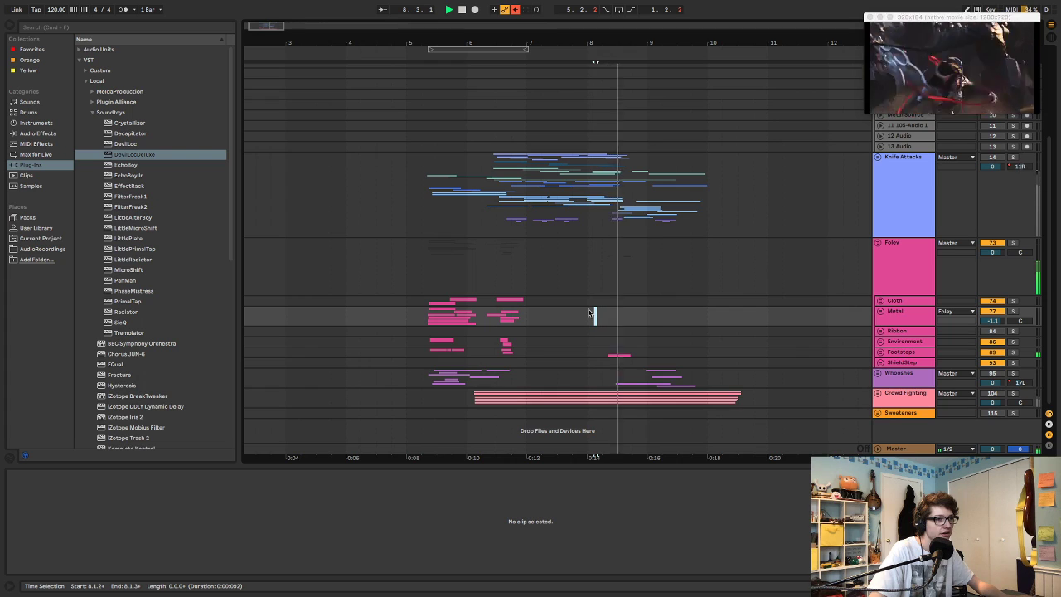
key("space")
- Check the ShoeScuffleRocks clip in the Footsteps subgroup, then fold Footsteps and unfold the Cloth subgroup
left_click_drag(679, 42, 773, 108)
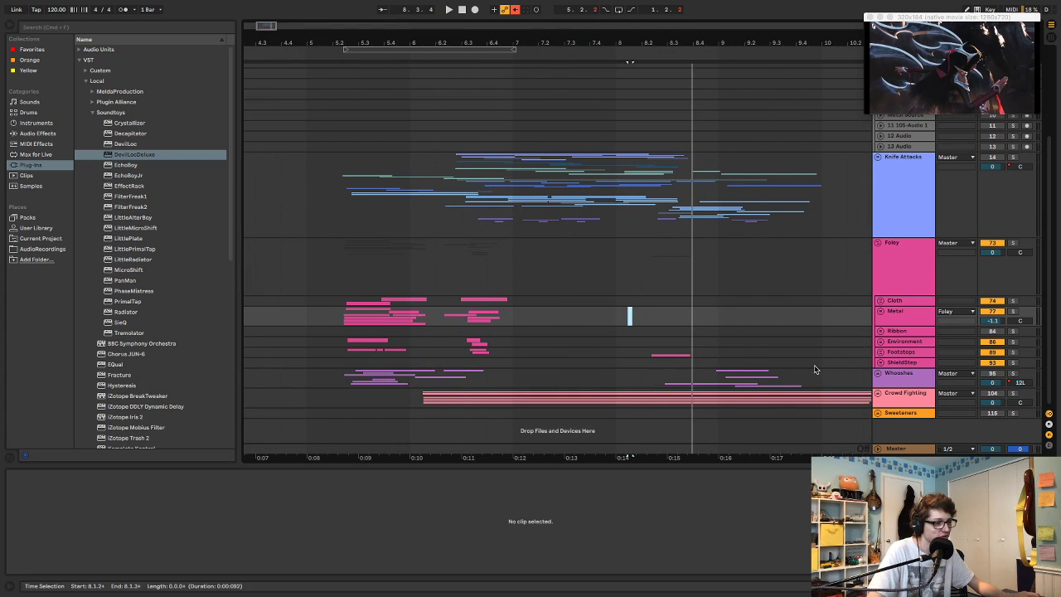
left_click(879, 352)
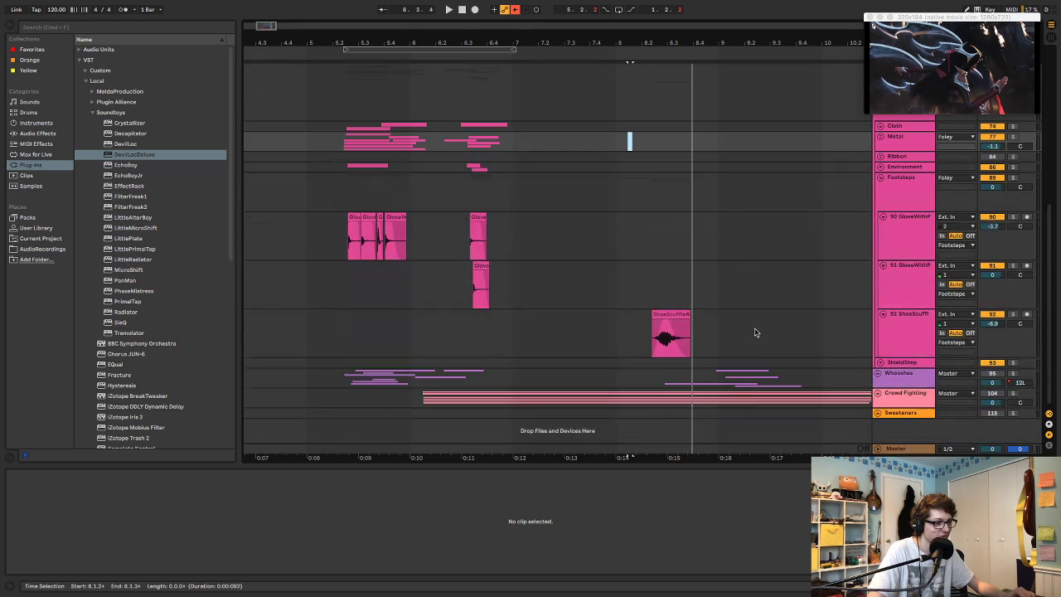
left_click(688, 329)
scroll(850, 272, "up", 2)
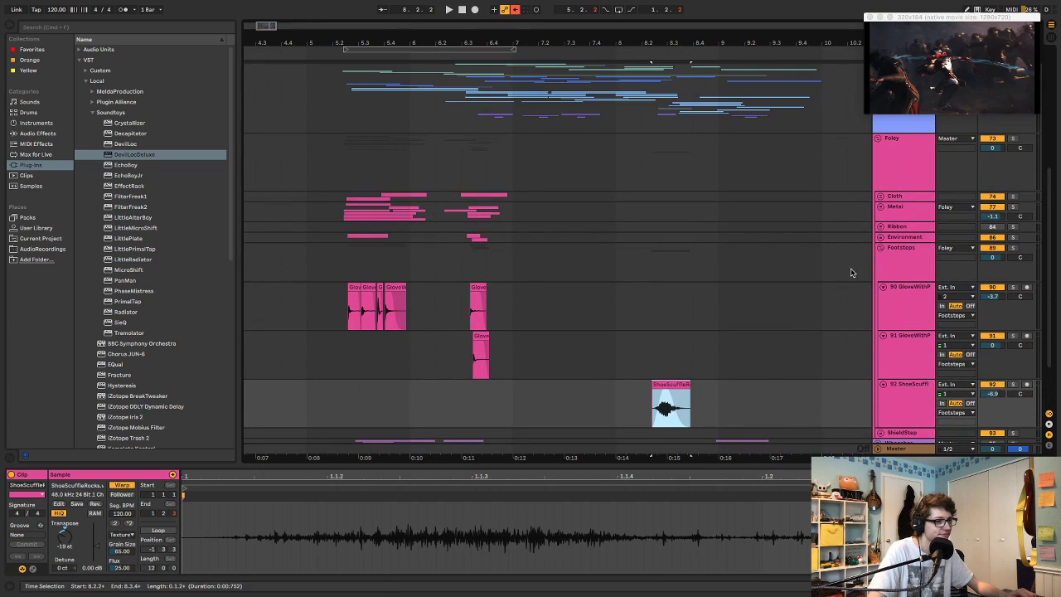
left_click(879, 247)
left_click(880, 196)
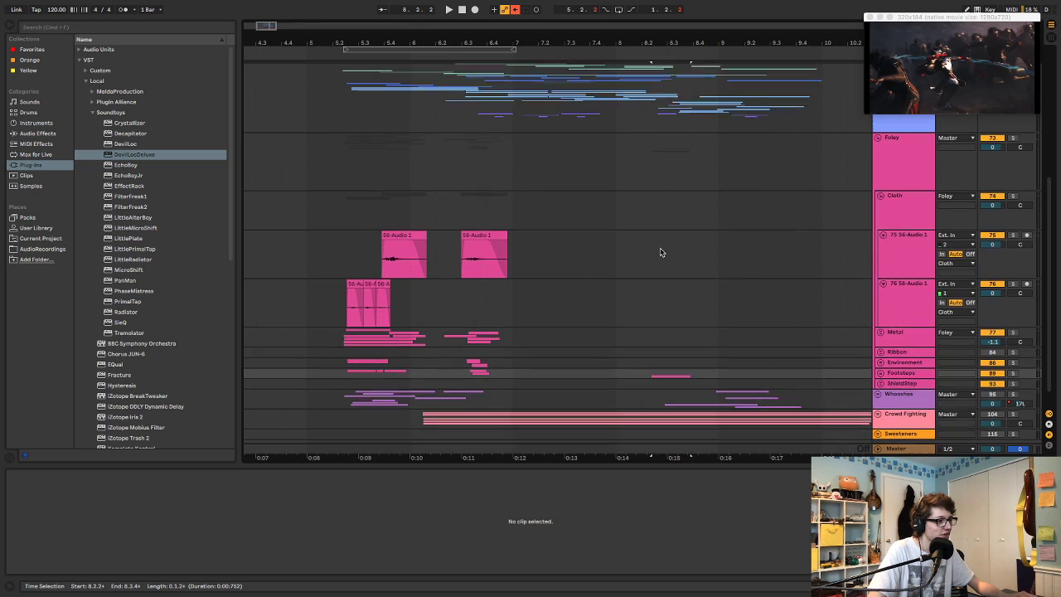
- Solo track 75, play its second 56-Audio 1 cloth clip and paste a copy of it at about 8.2.4
scroll(475, 236, "down", 1)
left_click(475, 235)
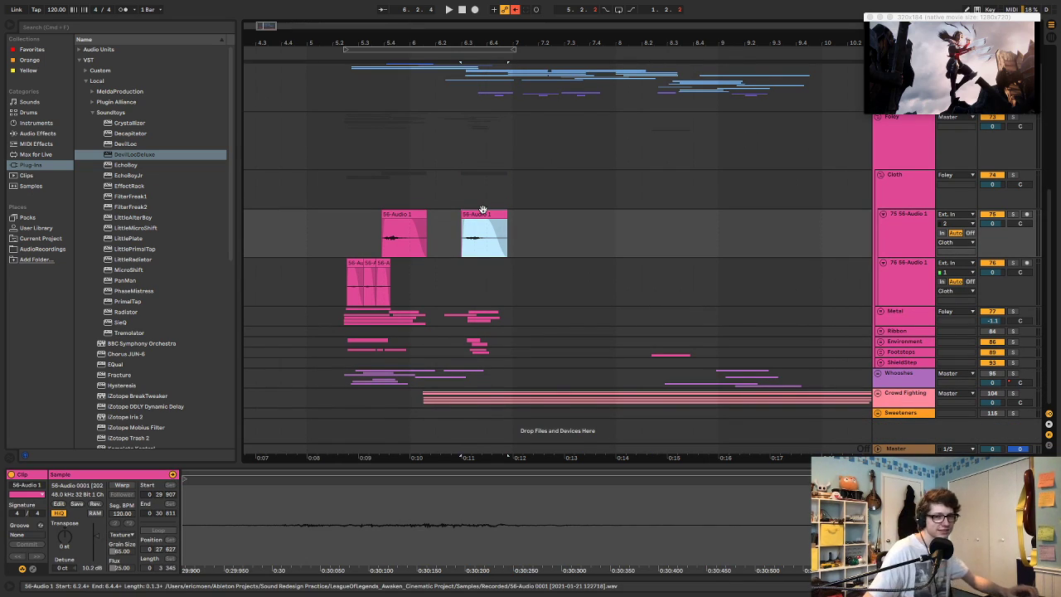
key("space")
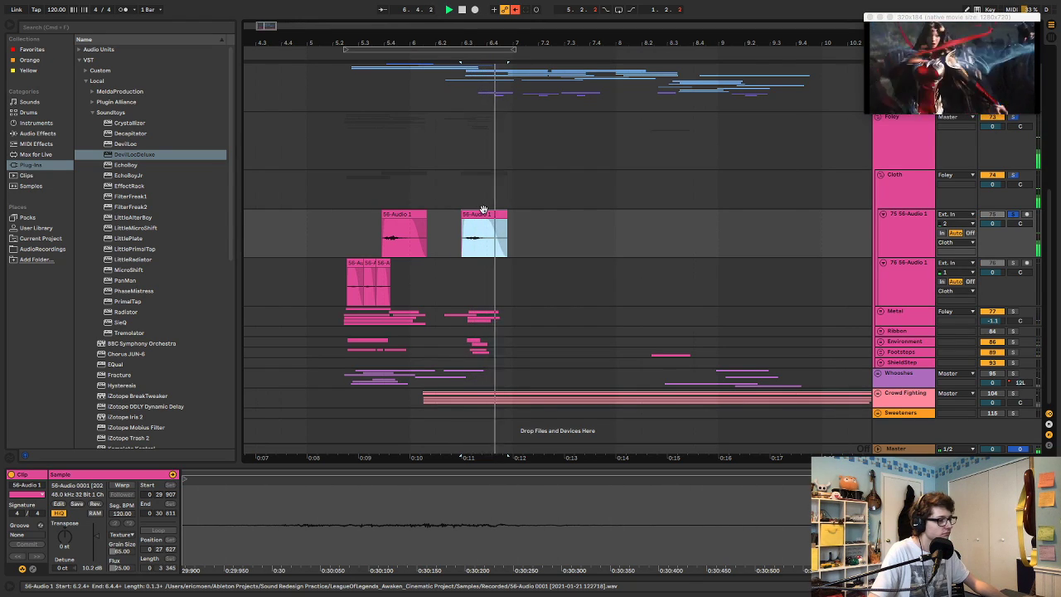
key("space")
left_click_drag(639, 241, 652, 240)
left_click(651, 240)
key("super+v")
- Play the pasted cloth clip against the video, starting shortly before bar 8
left_click(629, 236)
key("space")
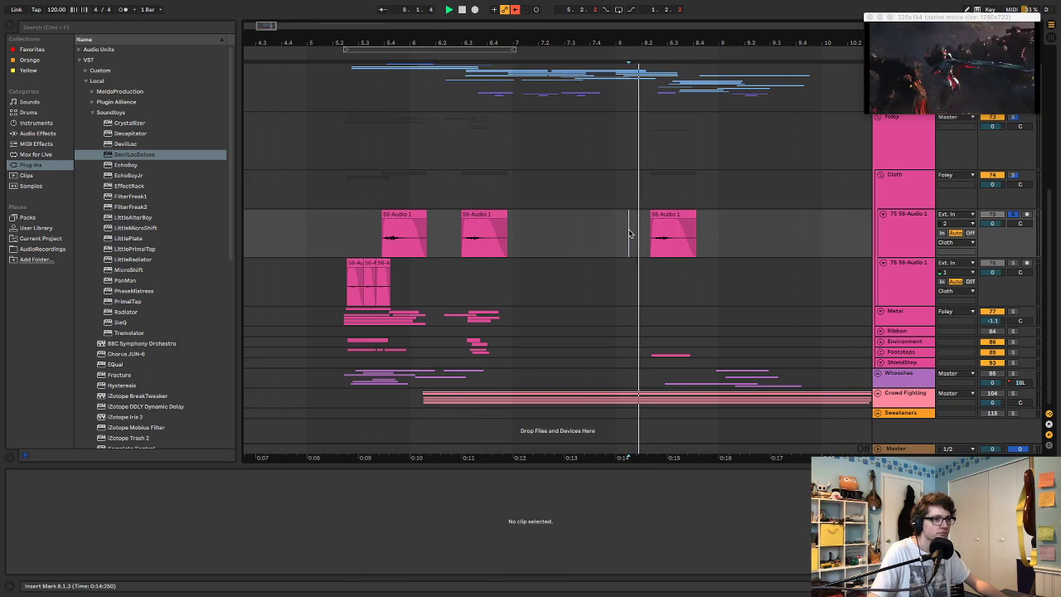
left_click_drag(708, 43, 716, 133)
left_click(588, 211)
left_click(401, 232)
key("space")
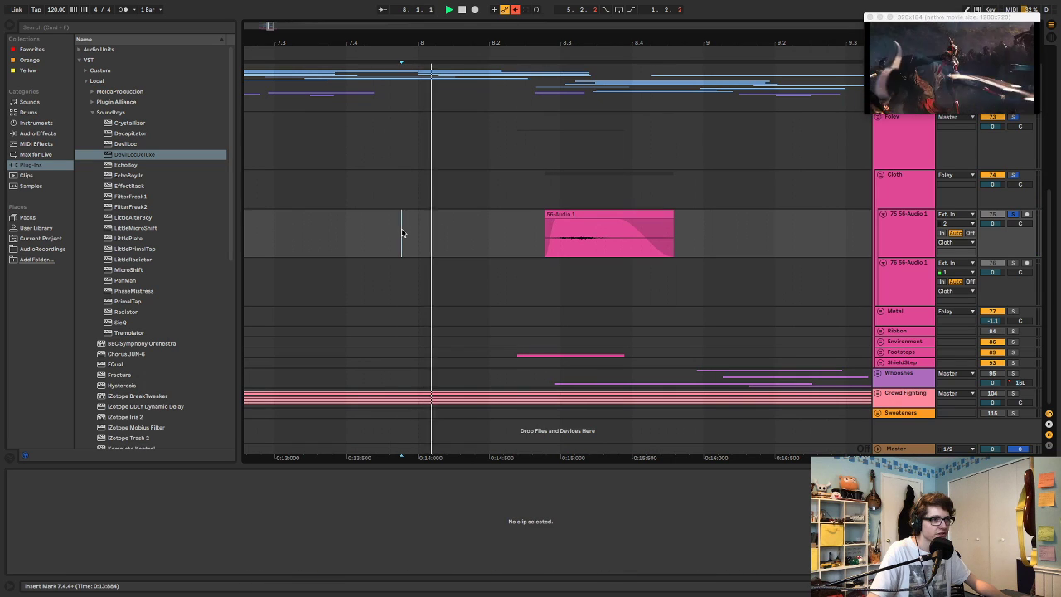
key("space")
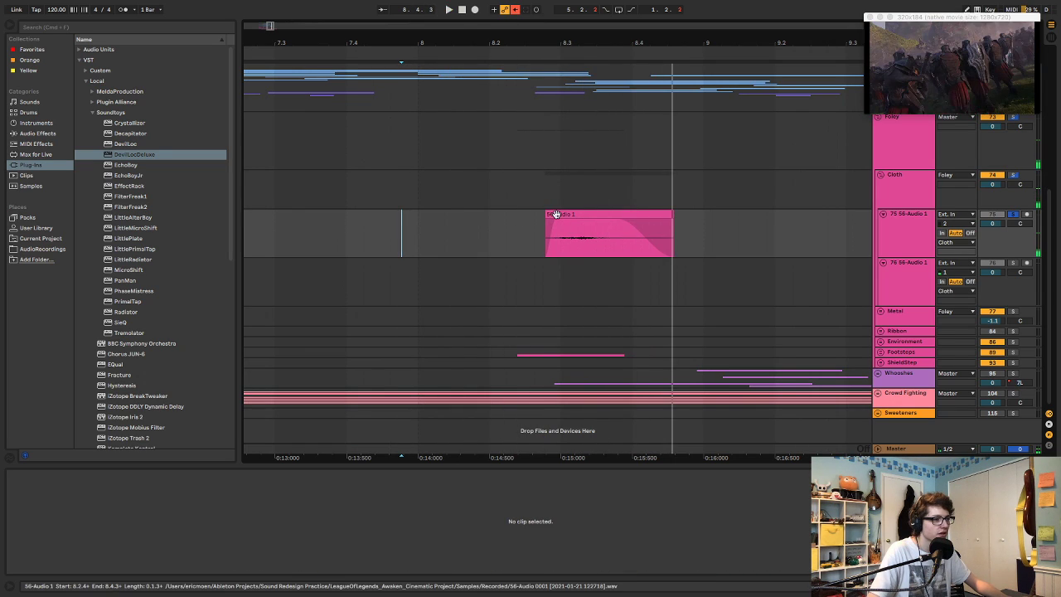
- Shift the pasted clip's sample region to 24.448–25.353 s and audition it against the video
left_click(558, 216)
left_click_drag(572, 531, 587, 525)
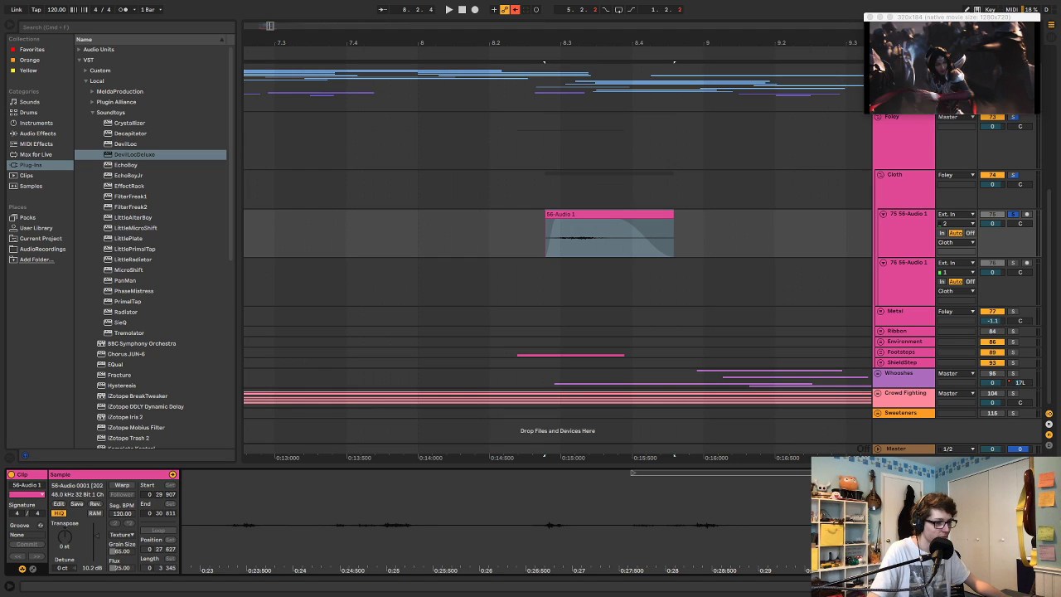
left_click_drag(842, 499, 334, 528)
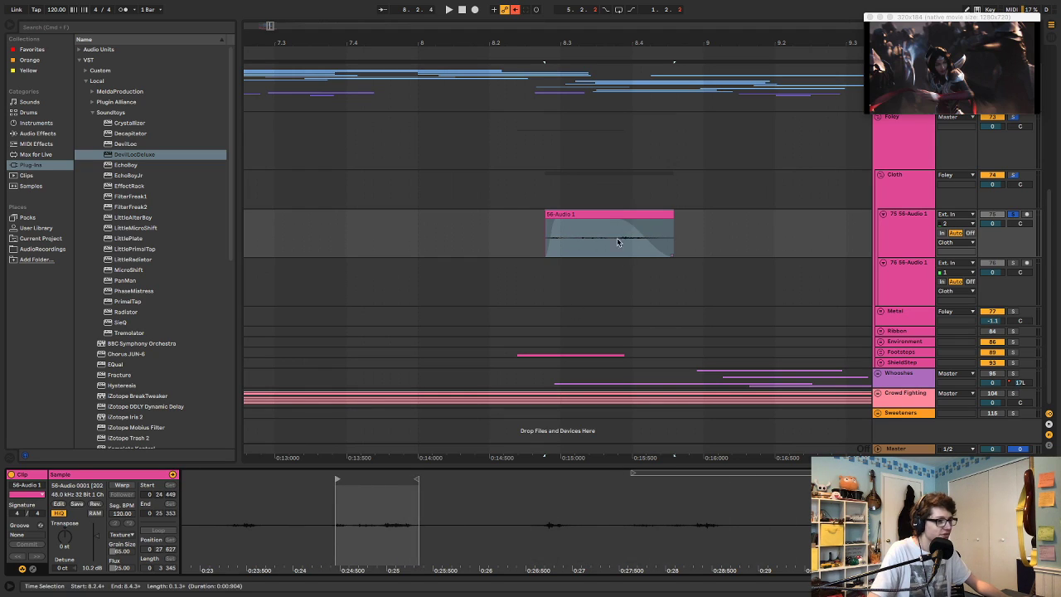
left_click(469, 223)
key("space")
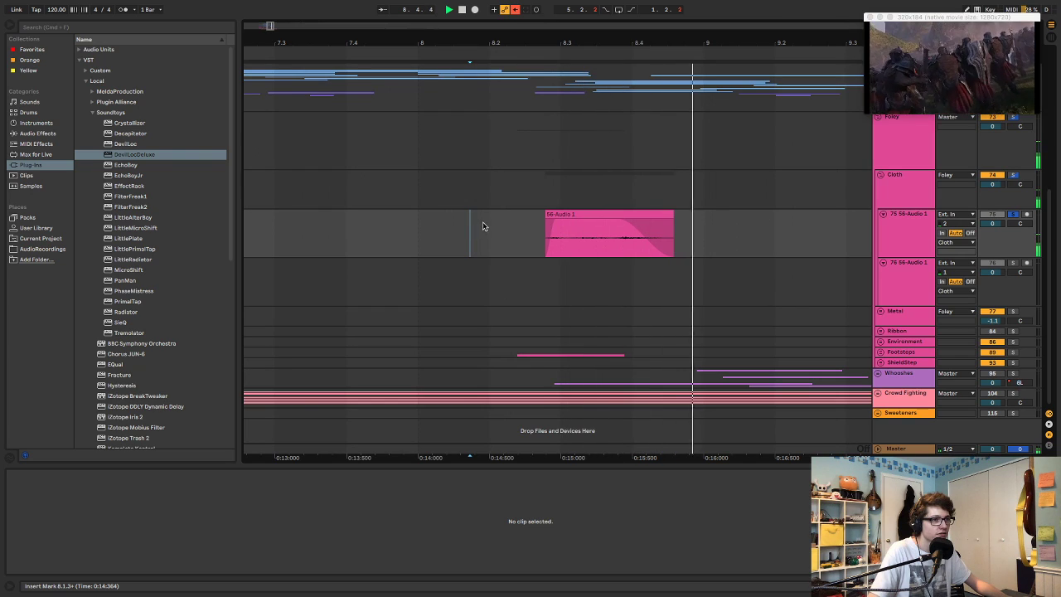
- Trim both ends of the pasted cloth clip and play it from just before its start
mouse_move(593, 226)
left_click_drag(545, 214, 667, 220)
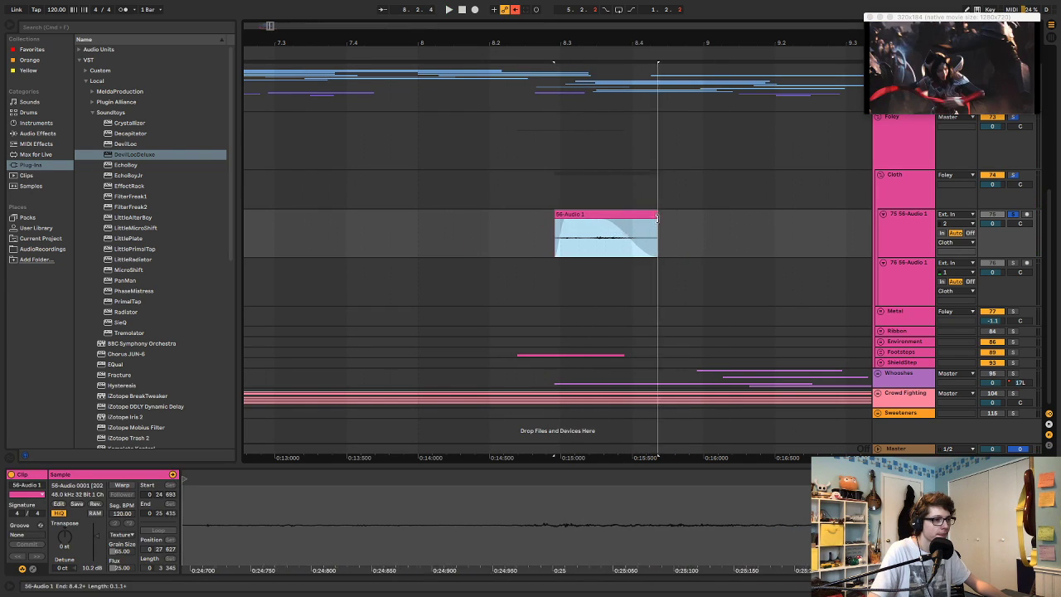
left_click(537, 233)
key("space")
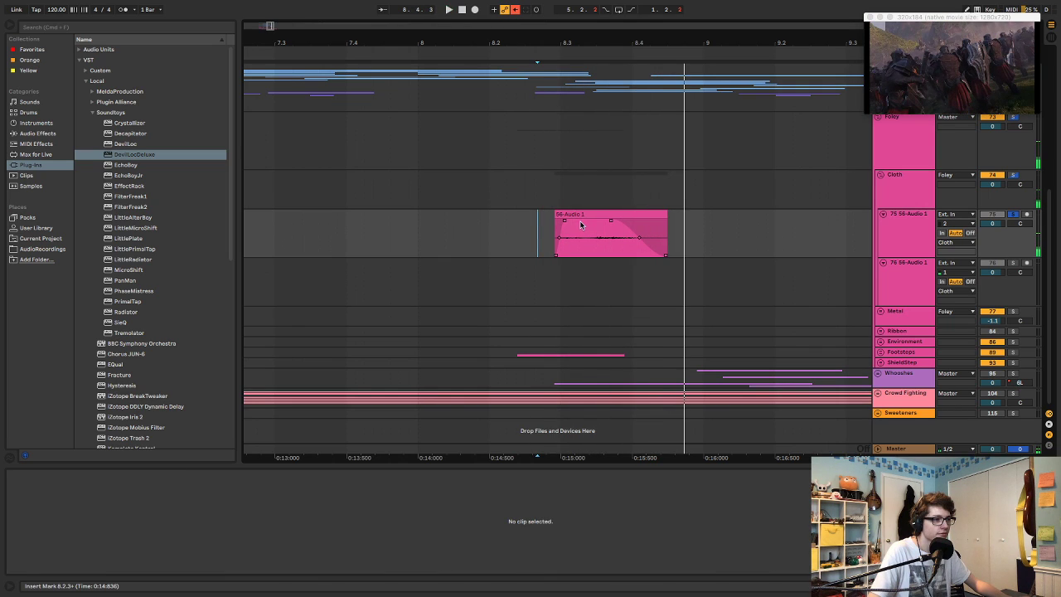
key("space")
- Lengthen and shift the cloth clip to span about 8.2.2 to 8.4.1, and replay it against the video
mouse_move(555, 214)
left_mouse_down()
mouse_move(540, 214)
mouse_move(592, 229)
mouse_move(584, 219)
left_mouse_up()
left_click(532, 240)
key("space")
key("space")
left_click(489, 243)
key("space")
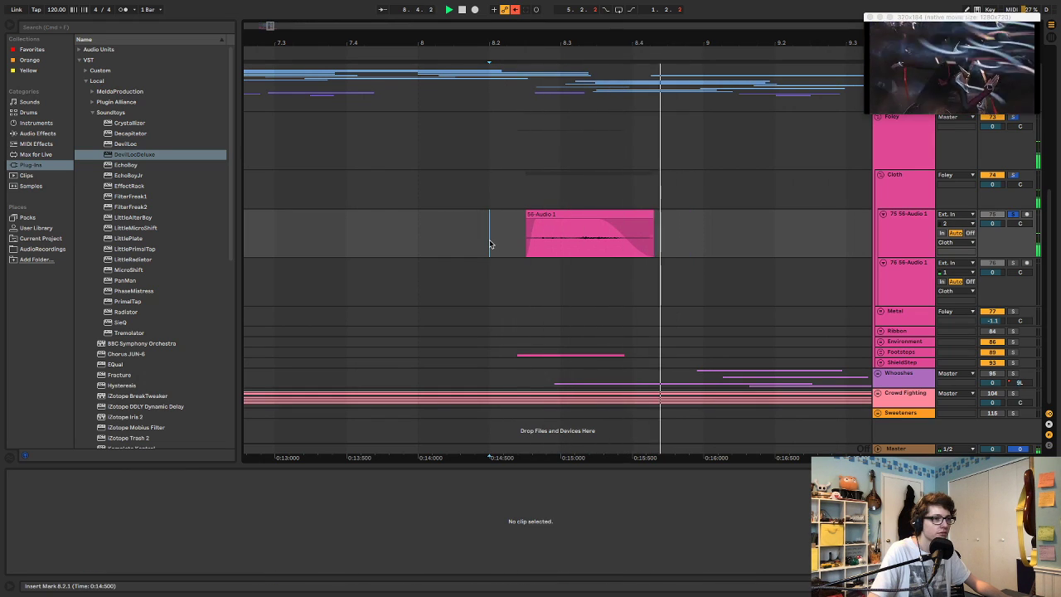
key("space")
key("space")
key("space")
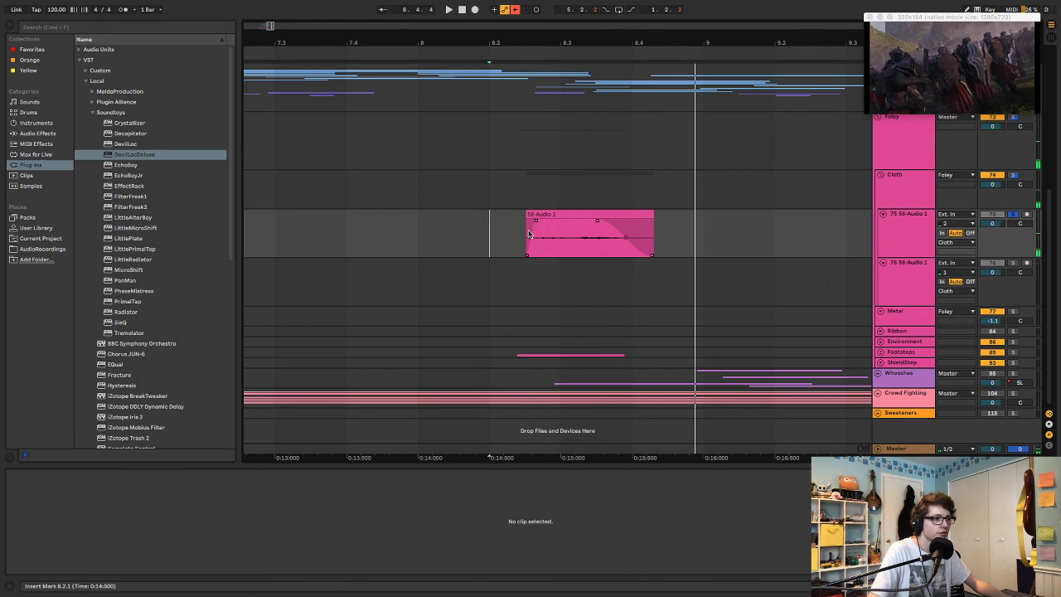
- Lengthen the cloth clip's fade-in and audition it repeatedly from 8.1.1
left_click(537, 222)
left_click(433, 251)
key("space")
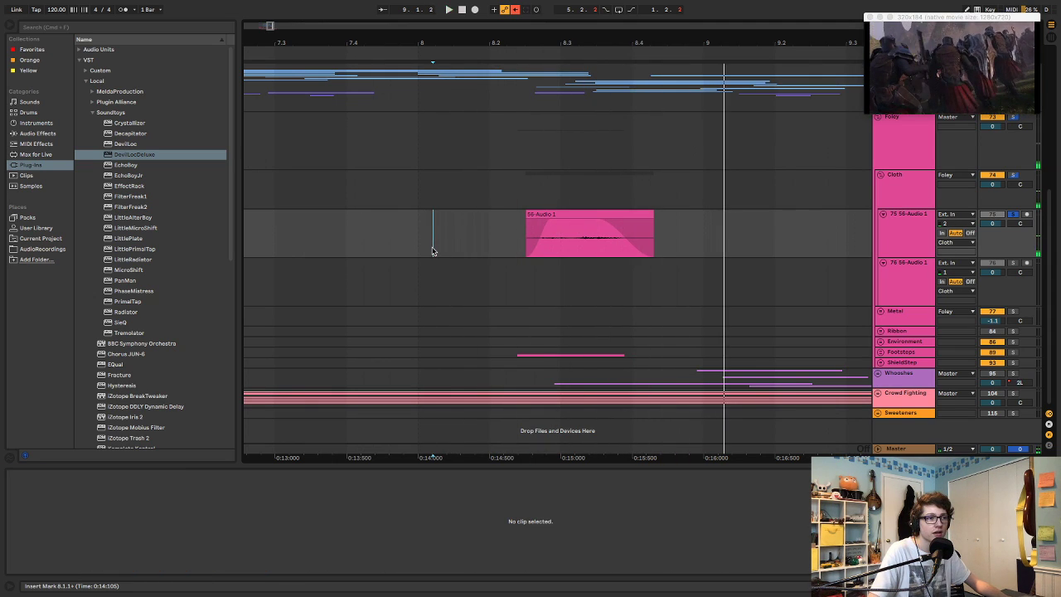
key("space")
key("space")
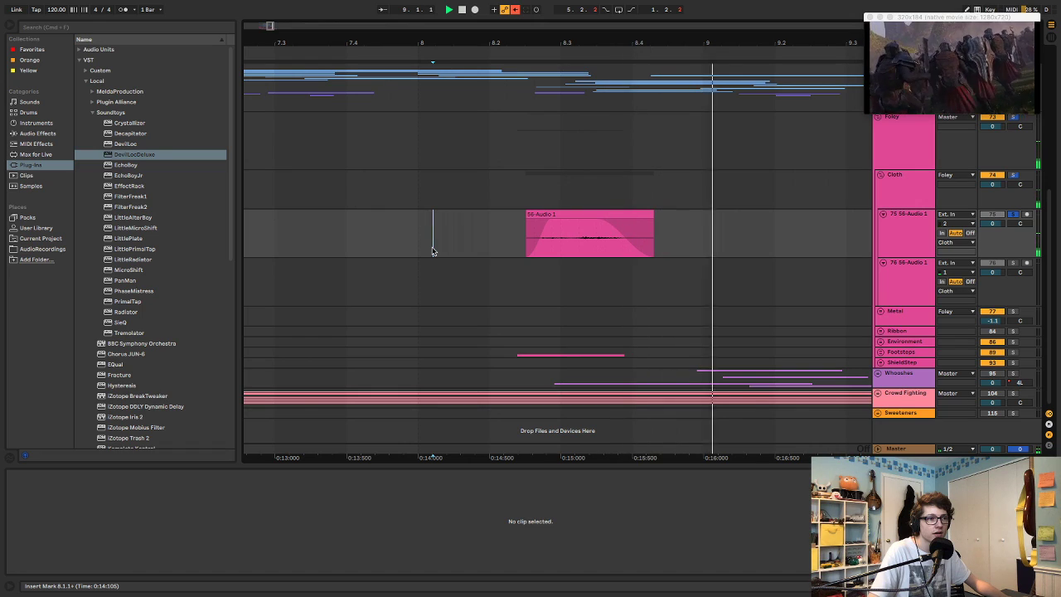
key("space")
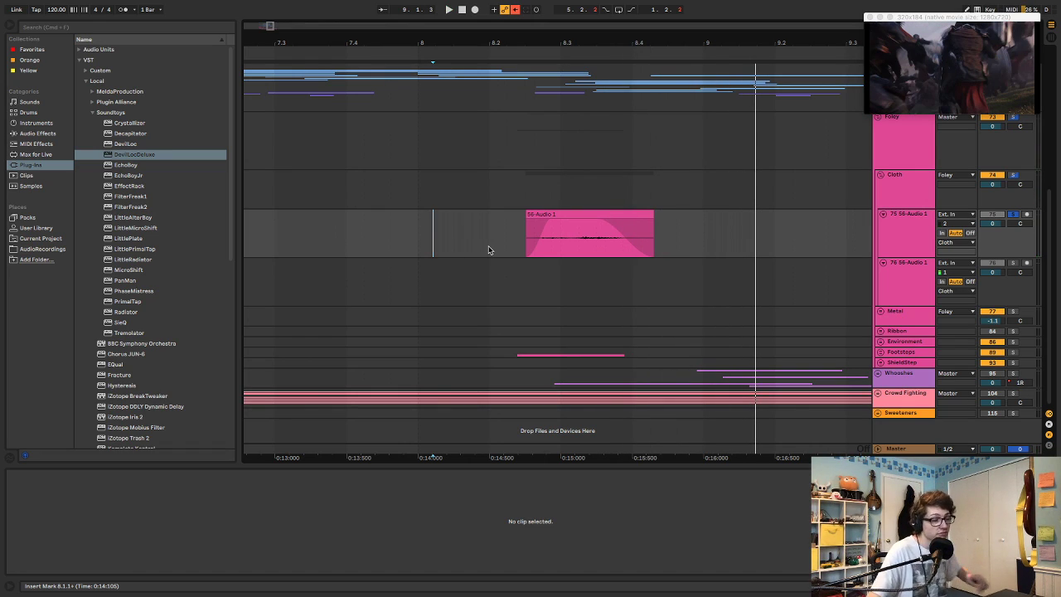
key("space")
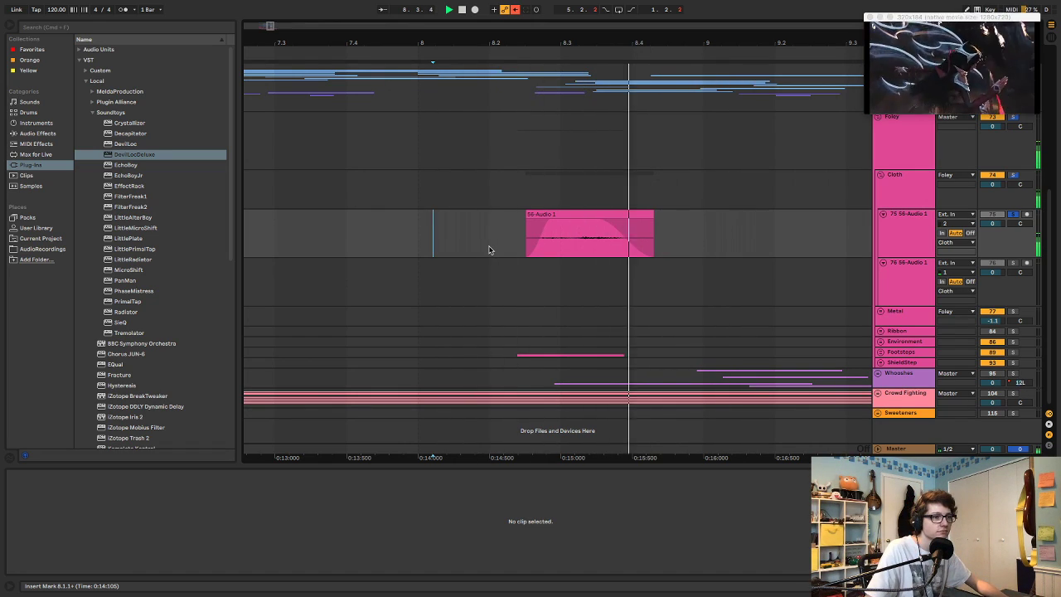
key("space")
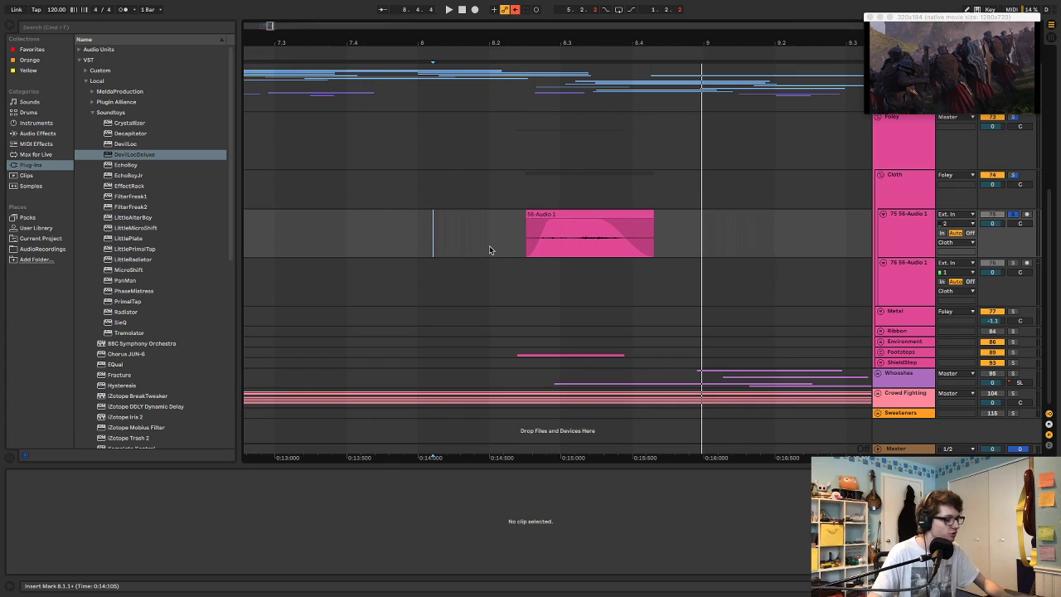
- Select the foley from about 5.2.3 to 5.3.3, examine that shot in an enlarged video window, then shrink the window
scroll(518, 261, "left", 10)
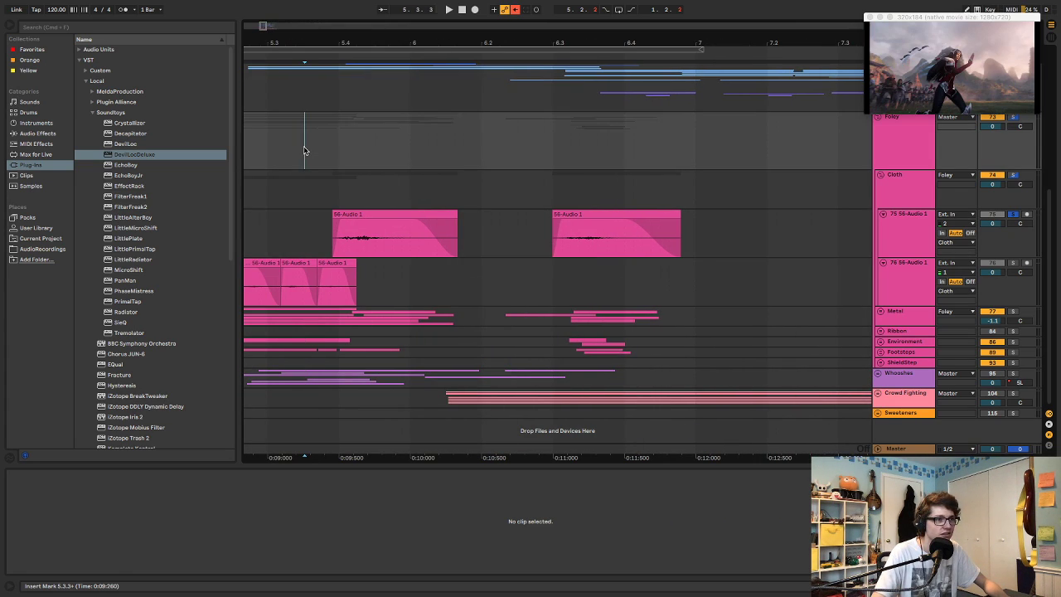
left_click_drag(303, 151, 250, 147)
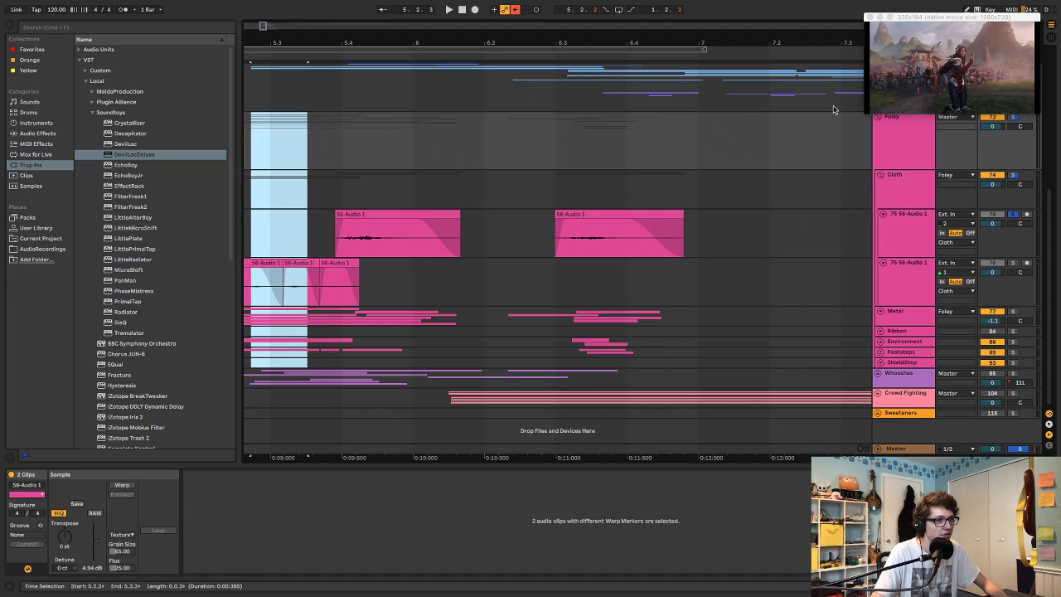
left_click_drag(862, 114, 174, 485)
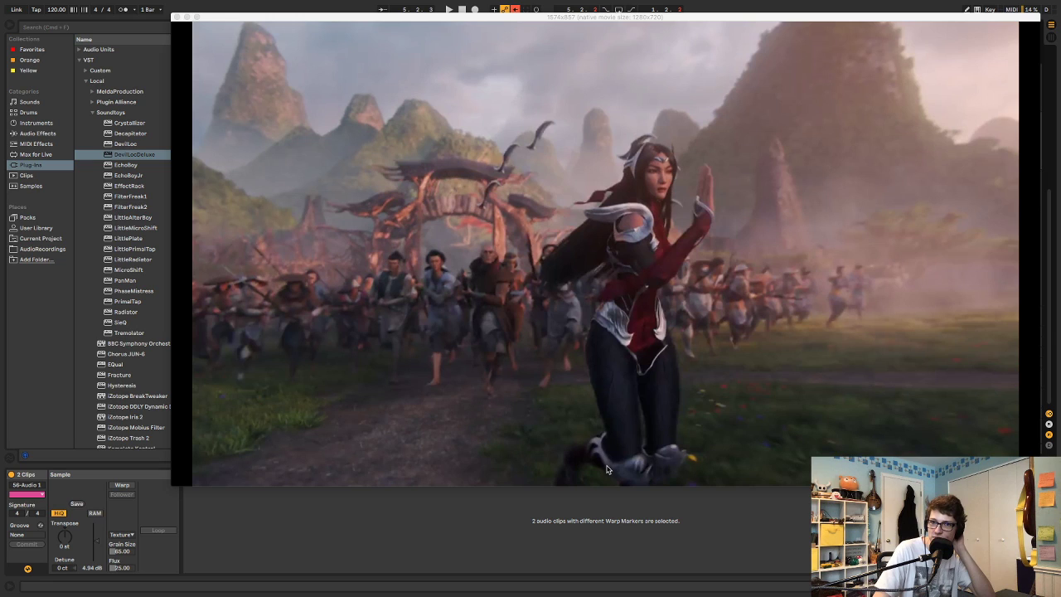
left_click_drag(169, 486, 861, 121)
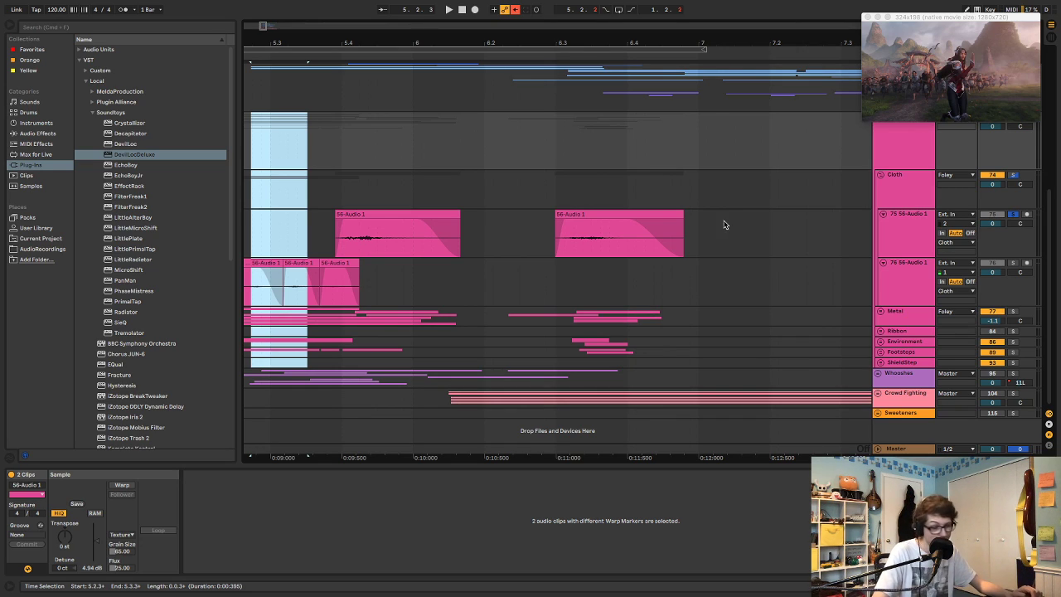
- Play the soloed cloth track from 6.2.1 through the new clip, then fold the Cloth subgroup
left_click(489, 160)
key("space")
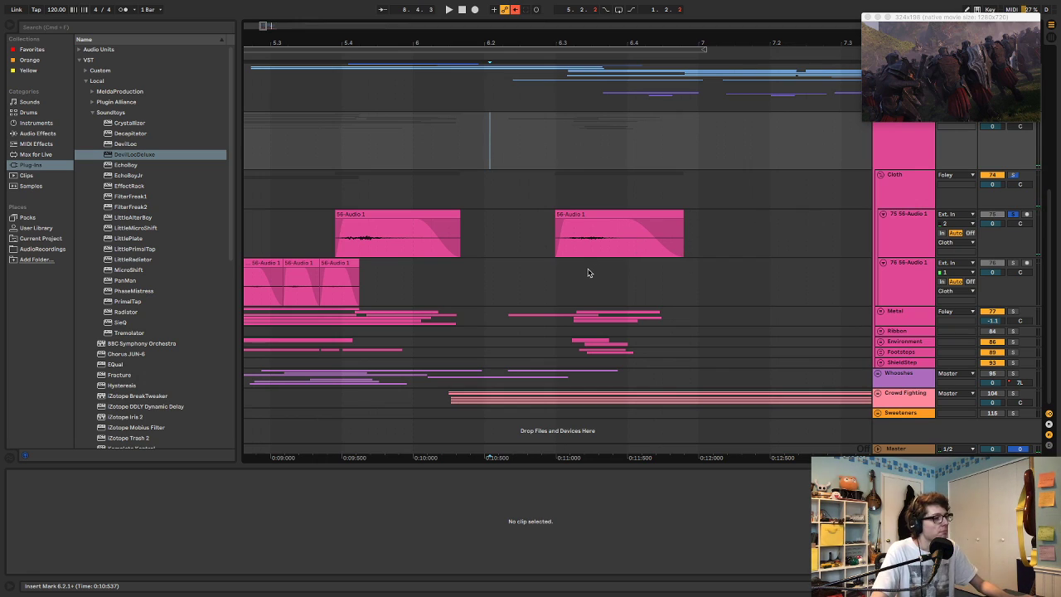
left_click(881, 175)
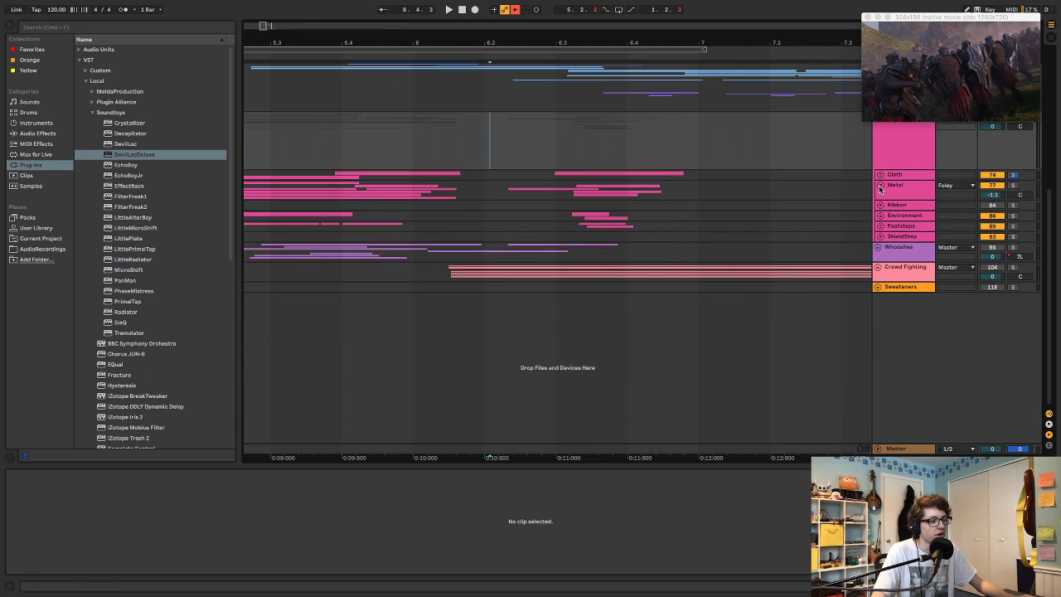
- Unfold the Metal subgroup, solo it and play it from 6.2.2 through the later fight section
left_click(880, 187)
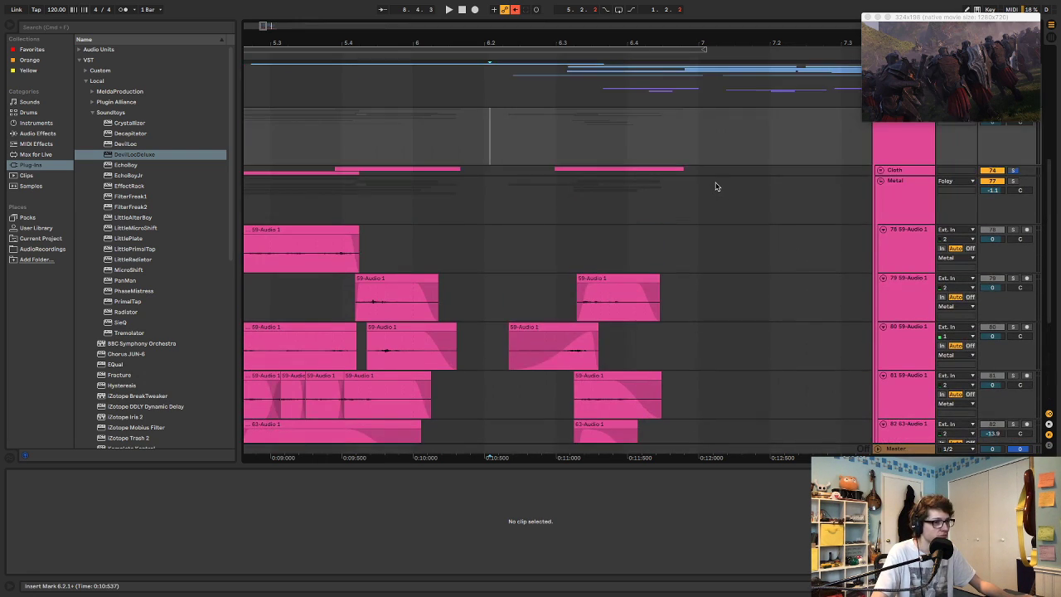
left_click(517, 203)
key("space")
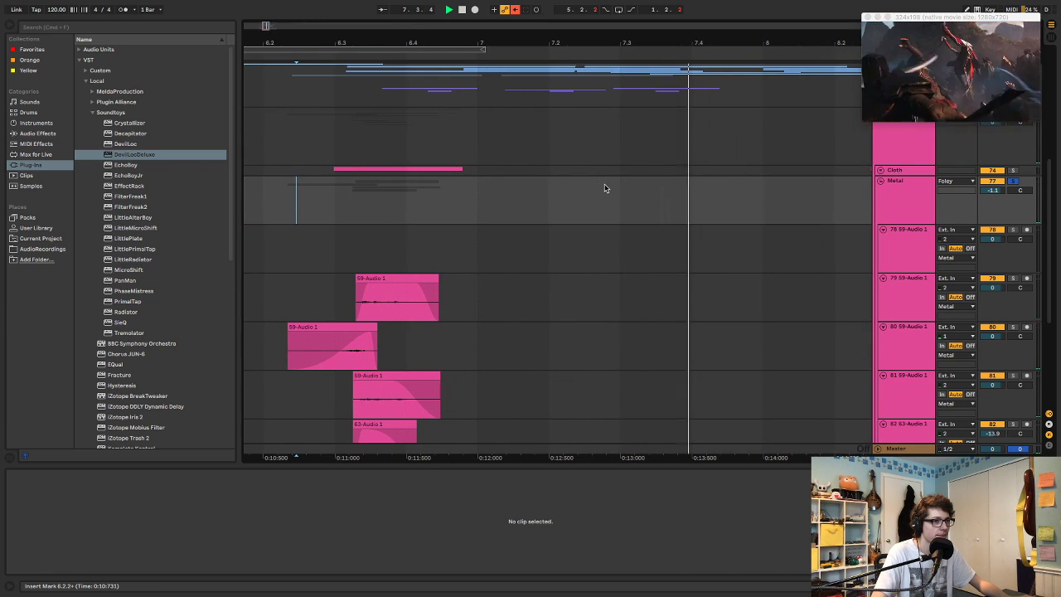
scroll(604, 186, "down", 2)
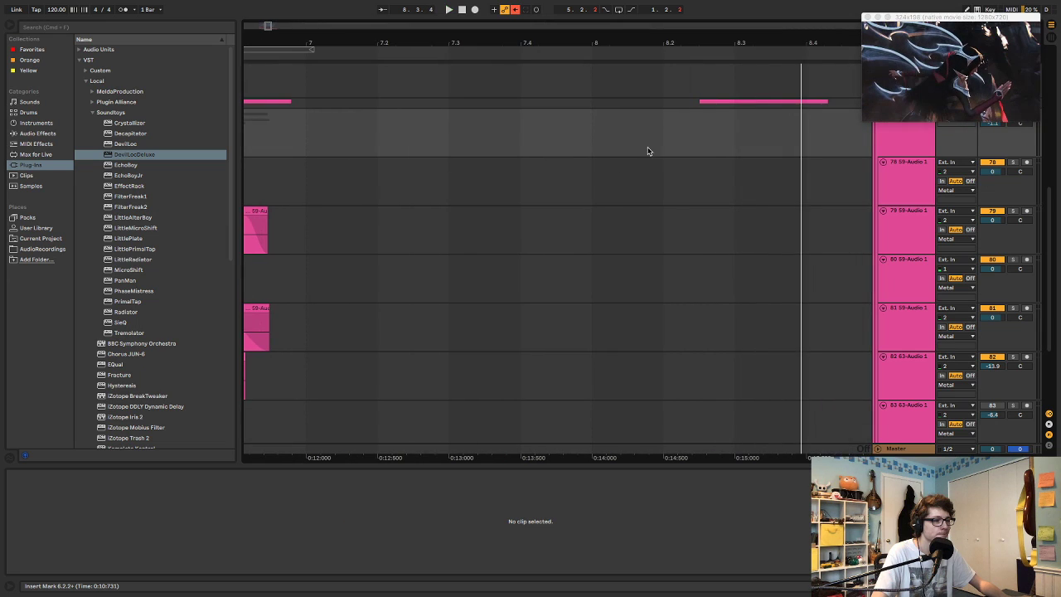
- Audition the metal foley clips on tracks 82 and 81 around bars 5.2 to 6.1
scroll(561, 190, "left", 8)
scroll(546, 194, "down", 4)
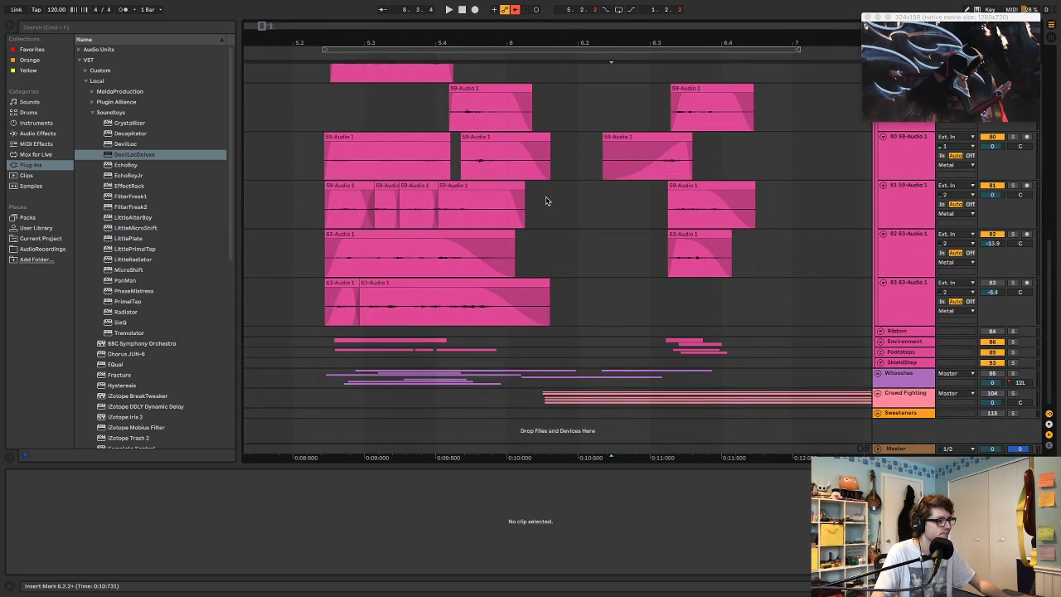
left_click(445, 284)
left_click(444, 267)
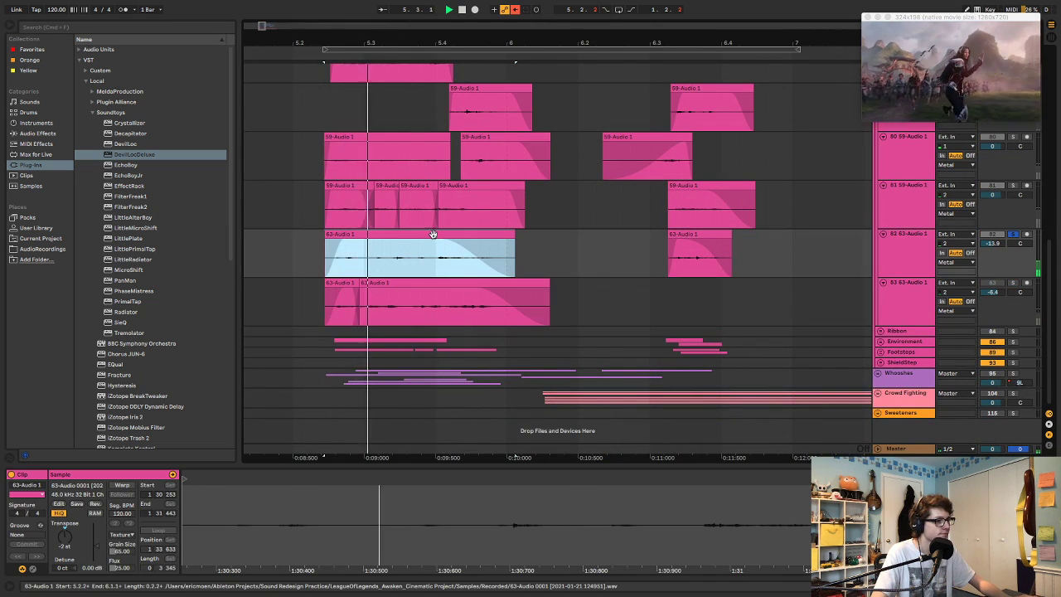
left_click(453, 183)
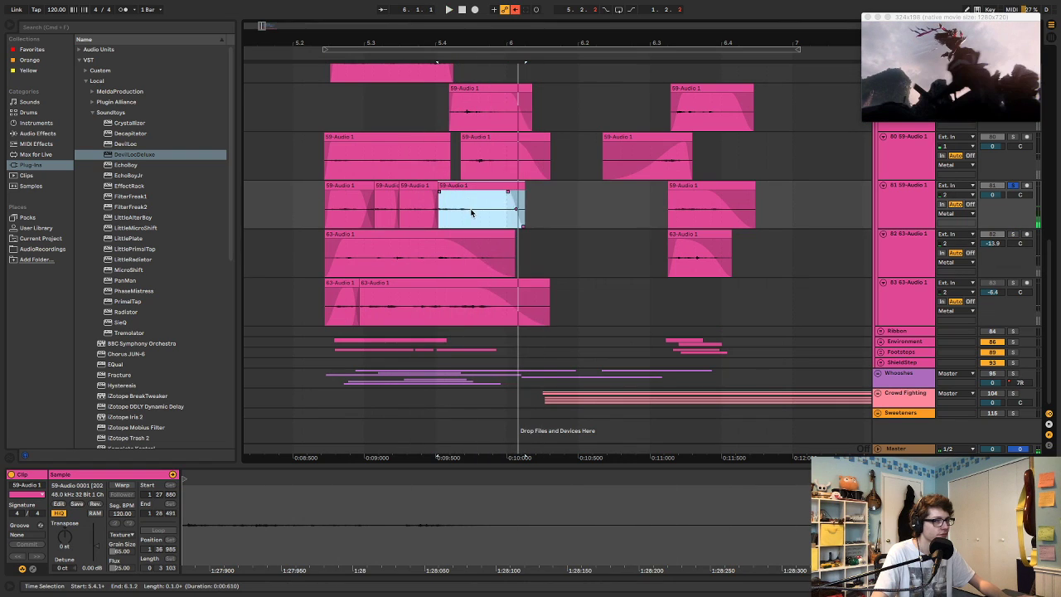
- Copy the 59-Audio 1 clip at 5.2.3 on track 78 to about 8.2.3 on the same track
scroll(398, 279, "up", 5)
left_click(391, 285)
key("space")
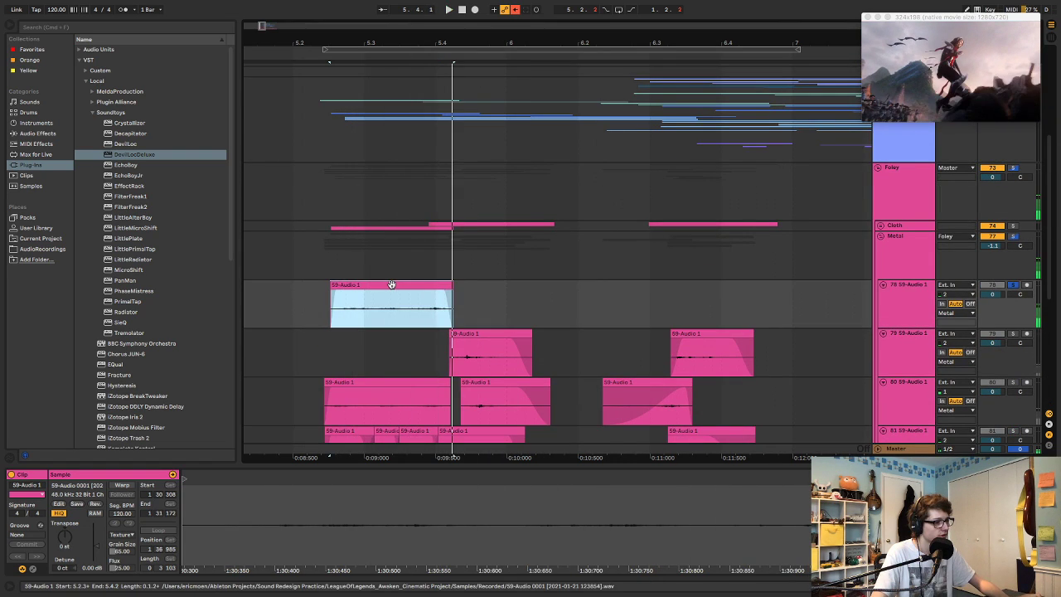
scroll(405, 289, "right", 10)
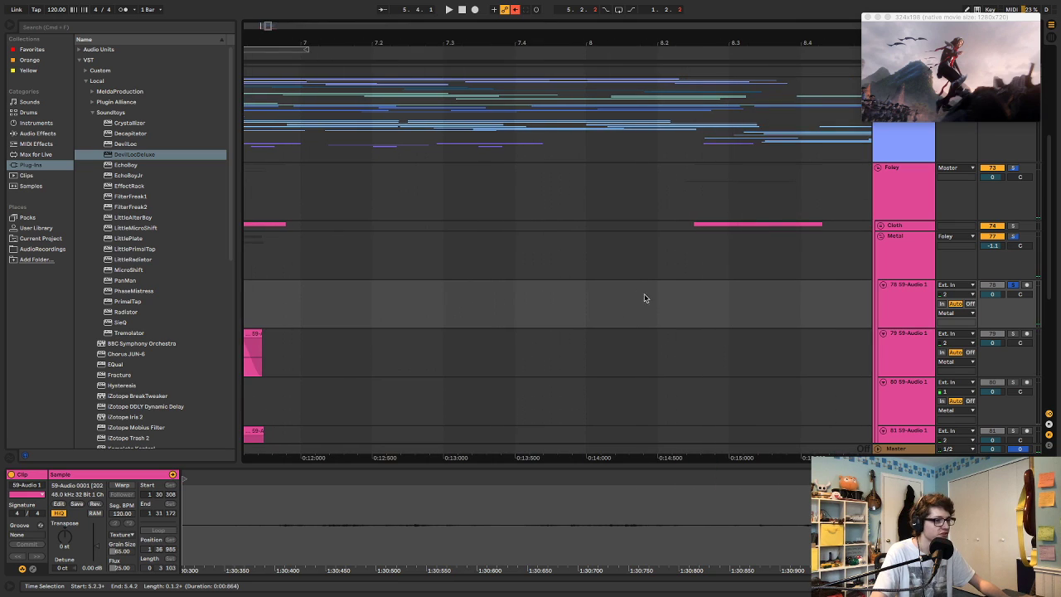
left_click(684, 307)
key("super+v")
left_click_drag(708, 286, 719, 286)
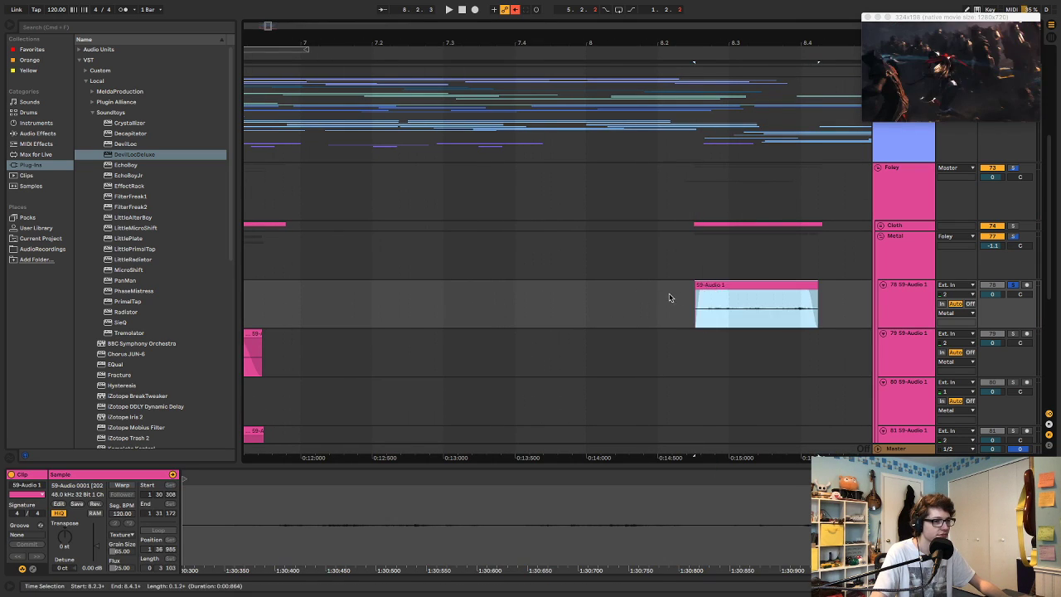
- Play the pasted track 78 clip against the video and trim its start to about 8.3.2
left_click(668, 298)
key("s")
key("space")
key("s")
key("space")
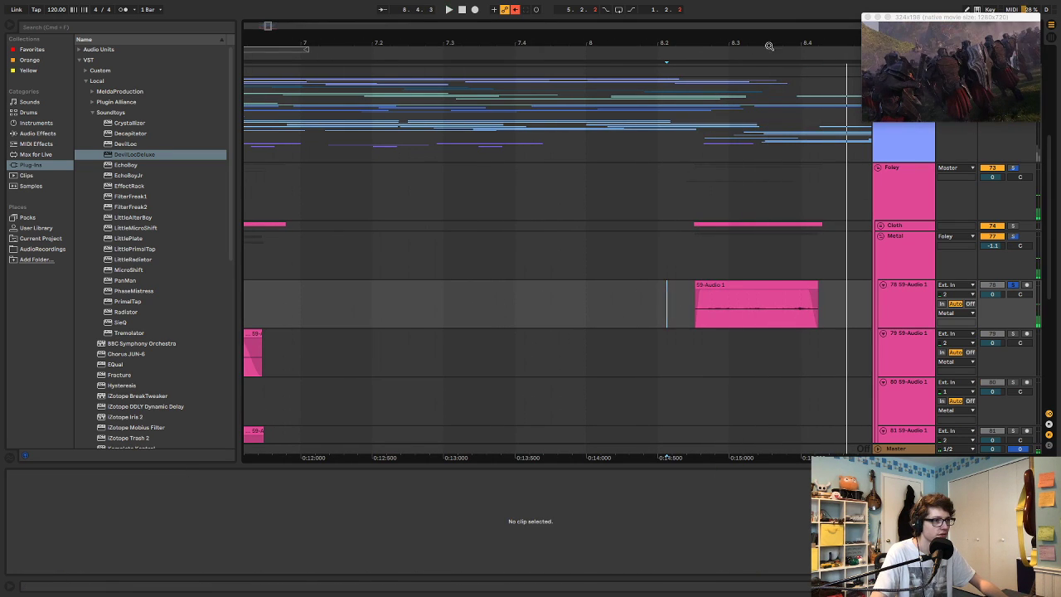
left_click_drag(773, 45, 594, 48)
left_click_drag(515, 284, 583, 285)
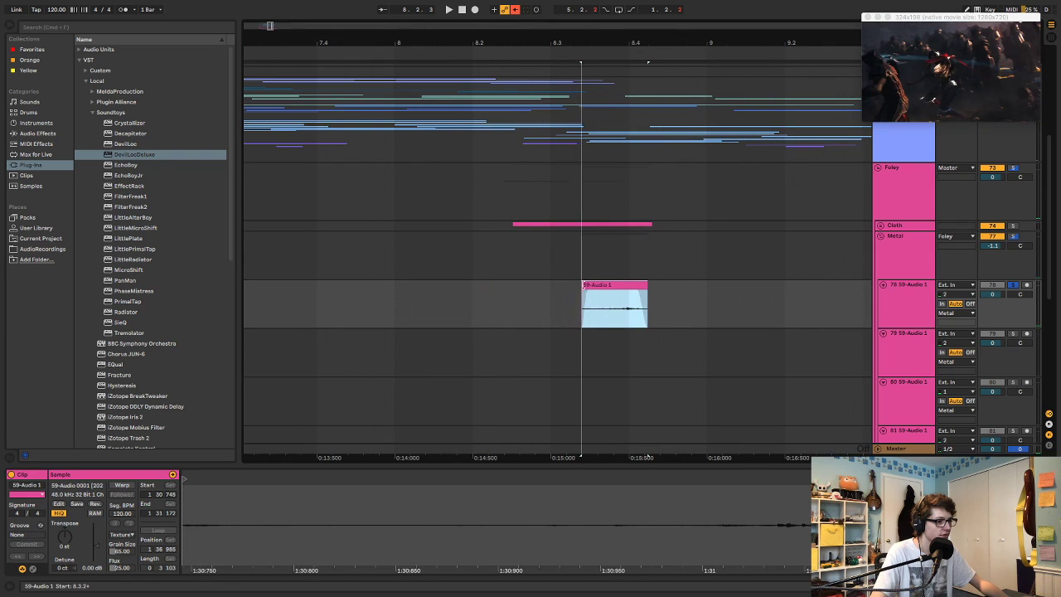
- Move the trimmed track 78 clip earlier to start at about 8.2.4, checking its timing with playback
left_click(554, 286)
key("space")
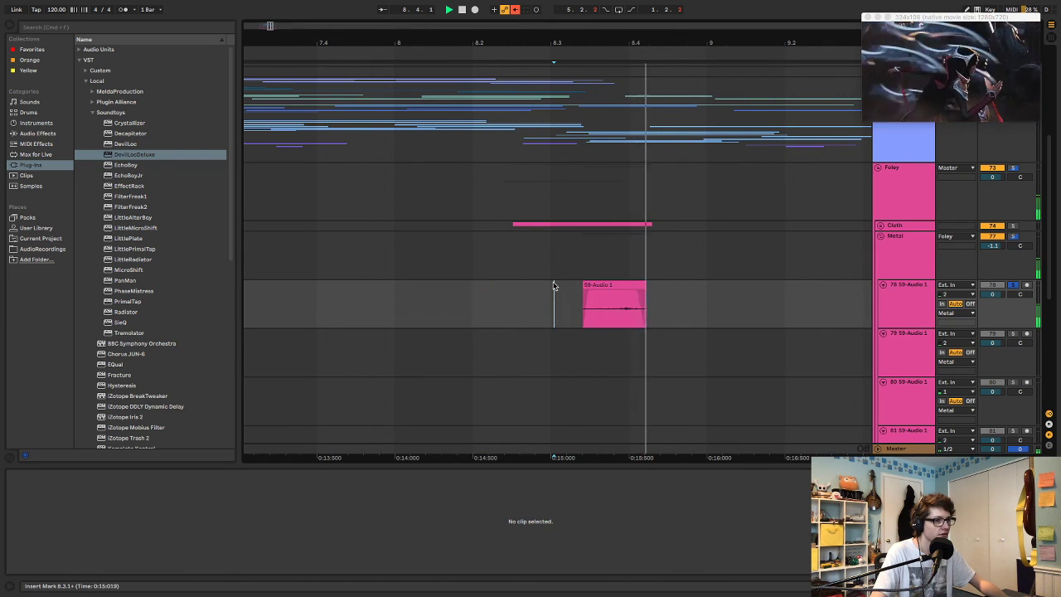
mouse_move(618, 287)
left_mouse_down()
mouse_move(585, 287)
mouse_move(623, 285)
left_mouse_up()
left_click(498, 285)
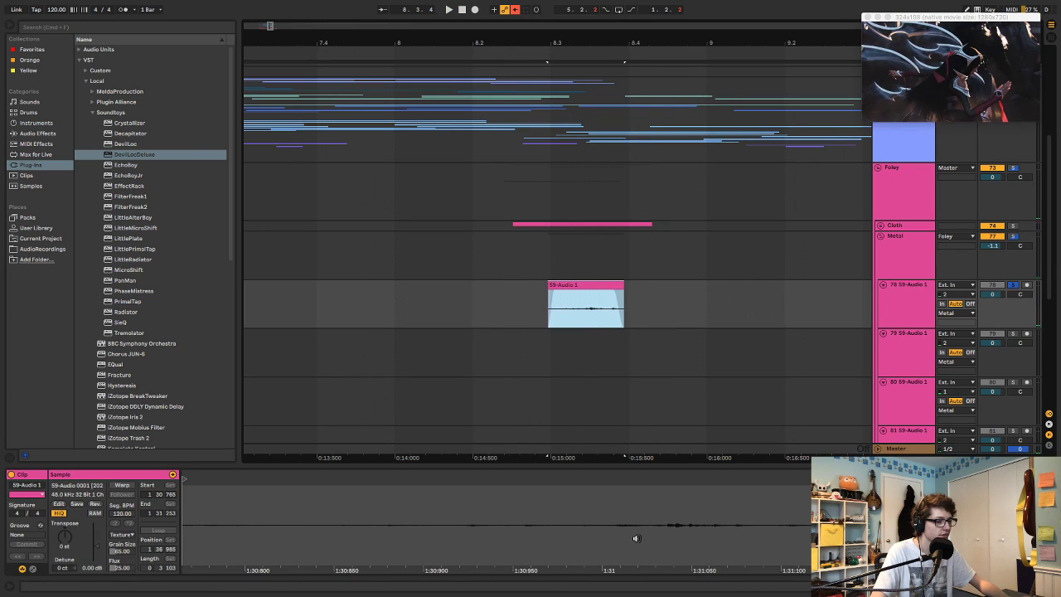
key("space")
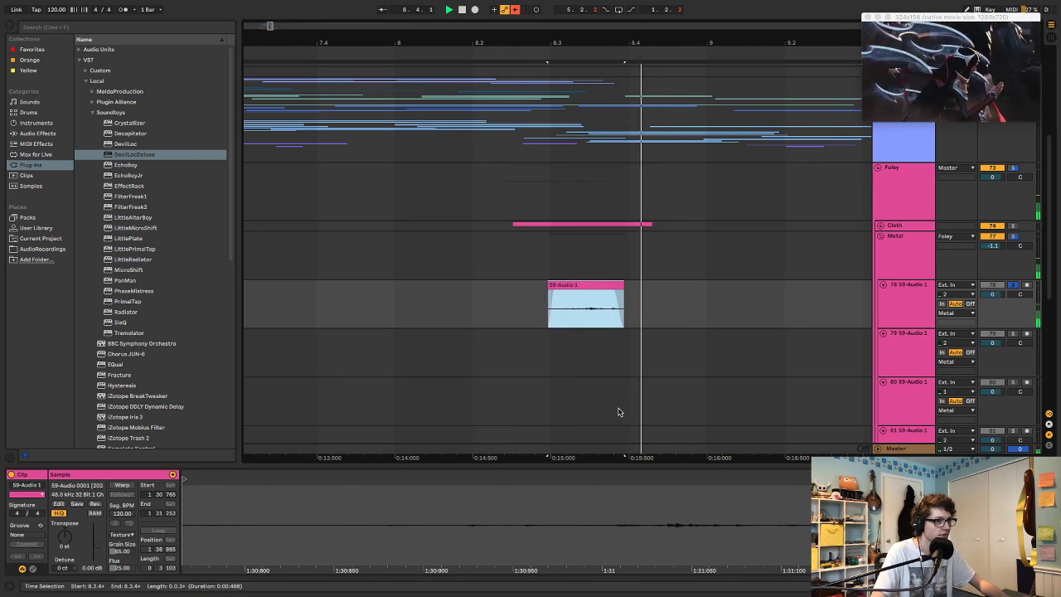
- Lengthen the track 78 clip's fade-out and shift its sample region to start at 1:27:402, checking with playback
left_click_drag(616, 290, 602, 310)
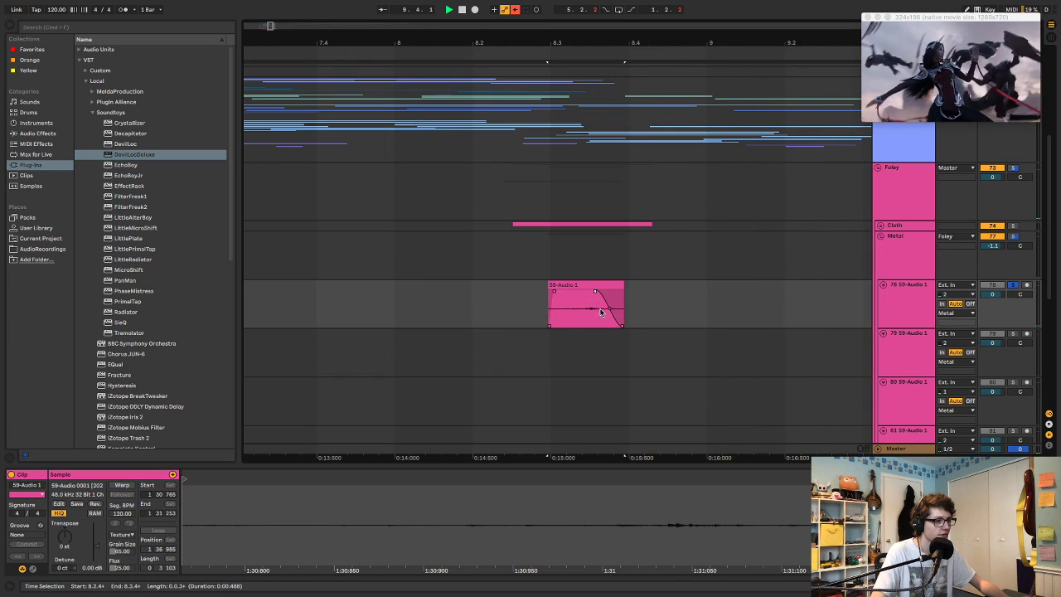
key("space")
left_click_drag(650, 547, 647, 517)
left_click_drag(625, 481, 259, 524)
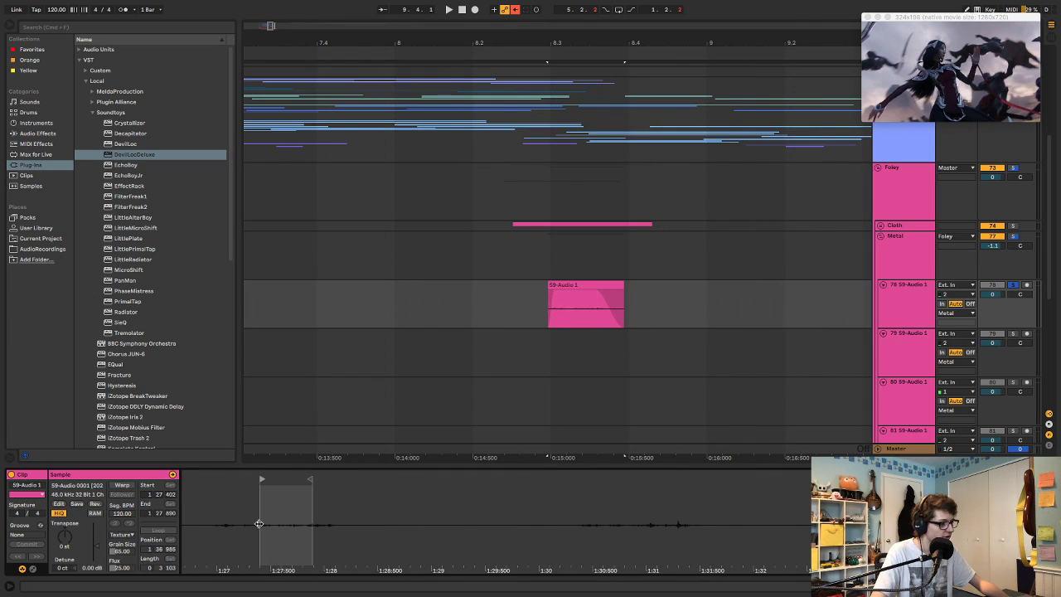
left_click(503, 304)
key("space")
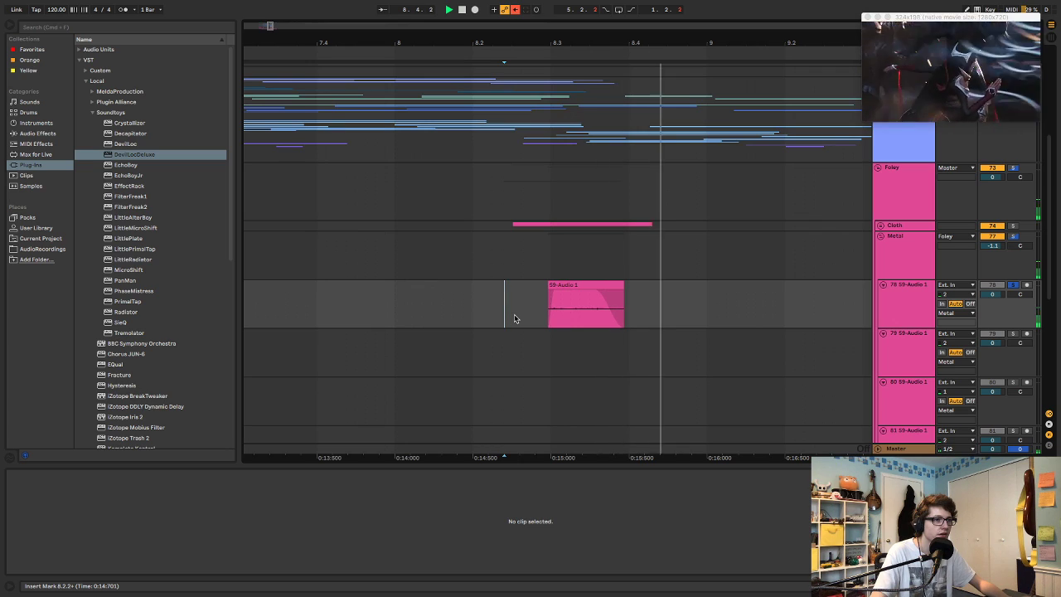
key("space")
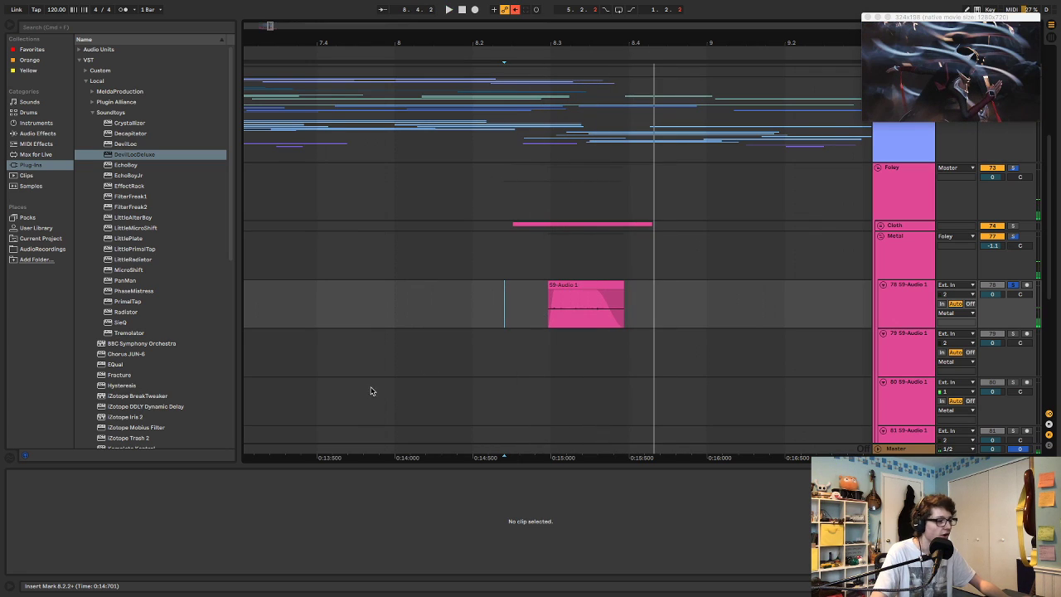
- Nudge the track 78 clip slightly later and play the passage to check its sync with the video
left_click(591, 284)
left_click_drag(591, 285, 594, 285)
left_click(493, 295)
key("space")
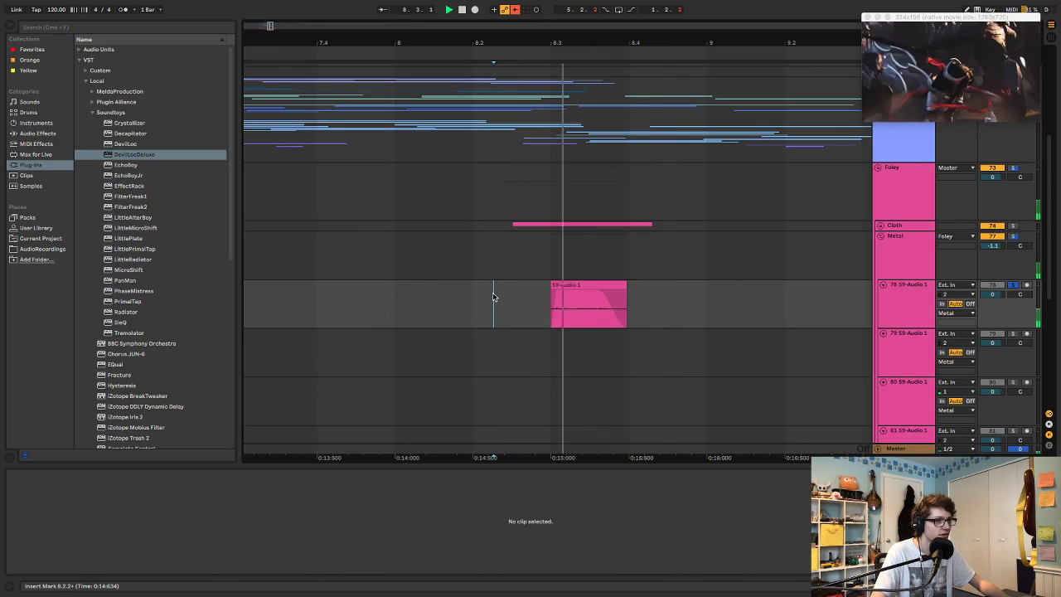
key("space")
left_click(585, 288)
left_click(485, 297)
key("space")
- Extend the start of the track 78 clip back to about 8.2.3 and play the passage
left_click_drag(584, 288, 521, 291)
key("space")
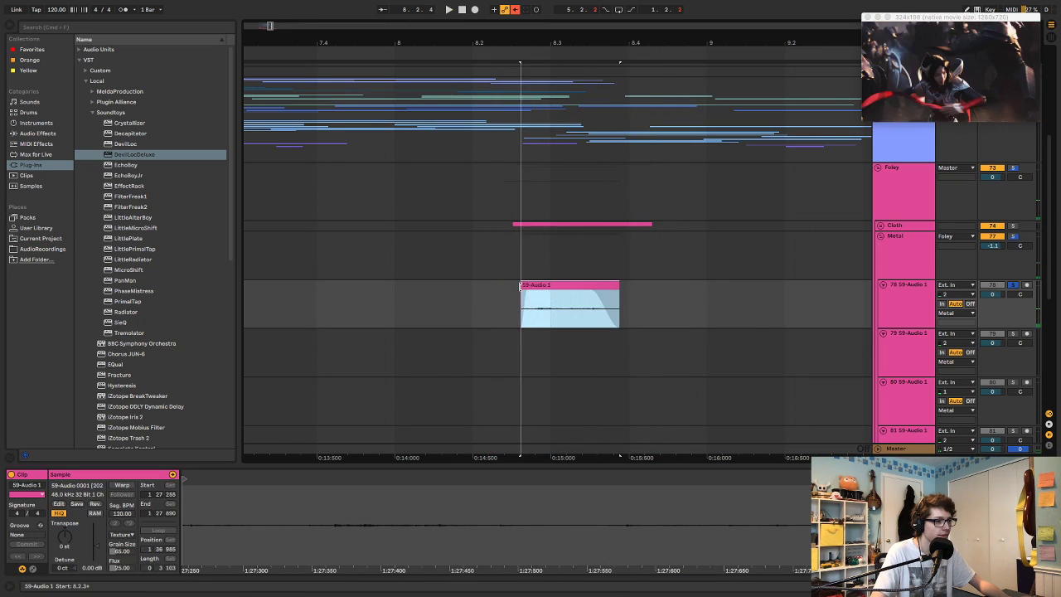
left_click(479, 296)
key("space")
key("space")
key("space")
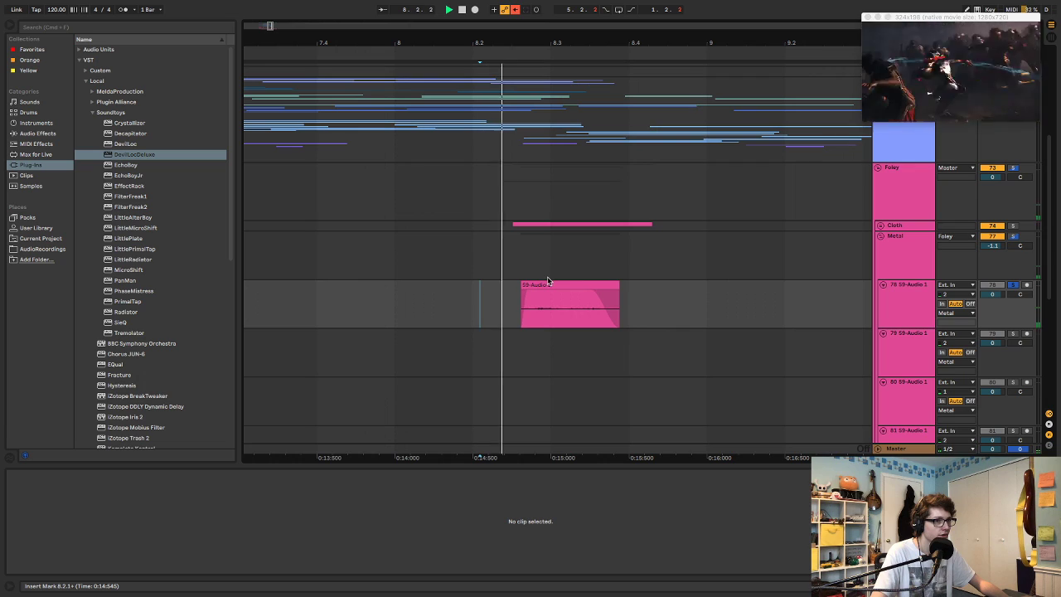
- Shift the track 78 clip slightly later so it ends at about 8.3.4, and play it back
left_click_drag(575, 277, 575, 281)
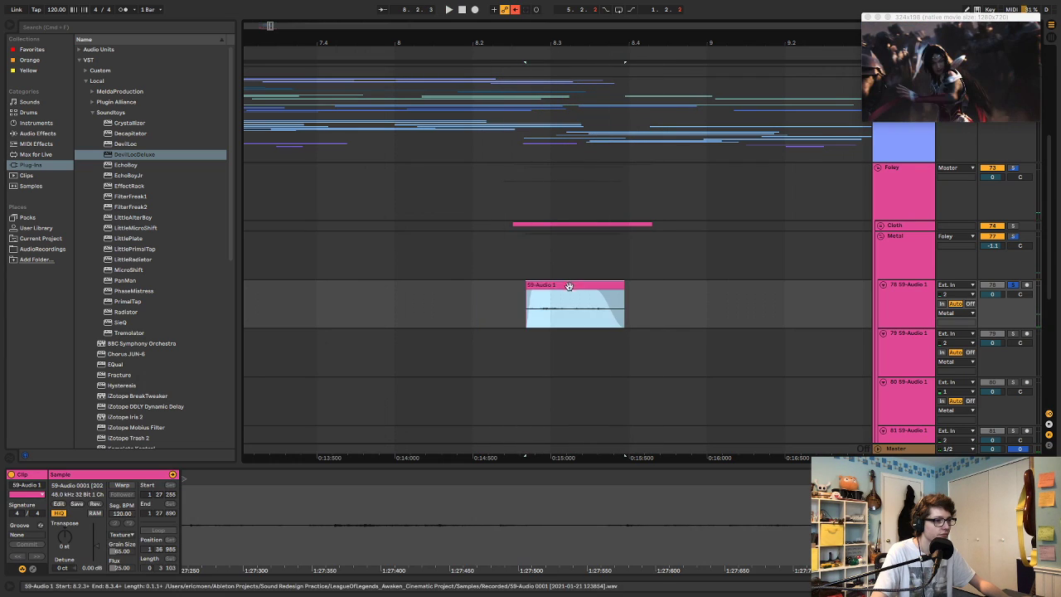
left_click(446, 287)
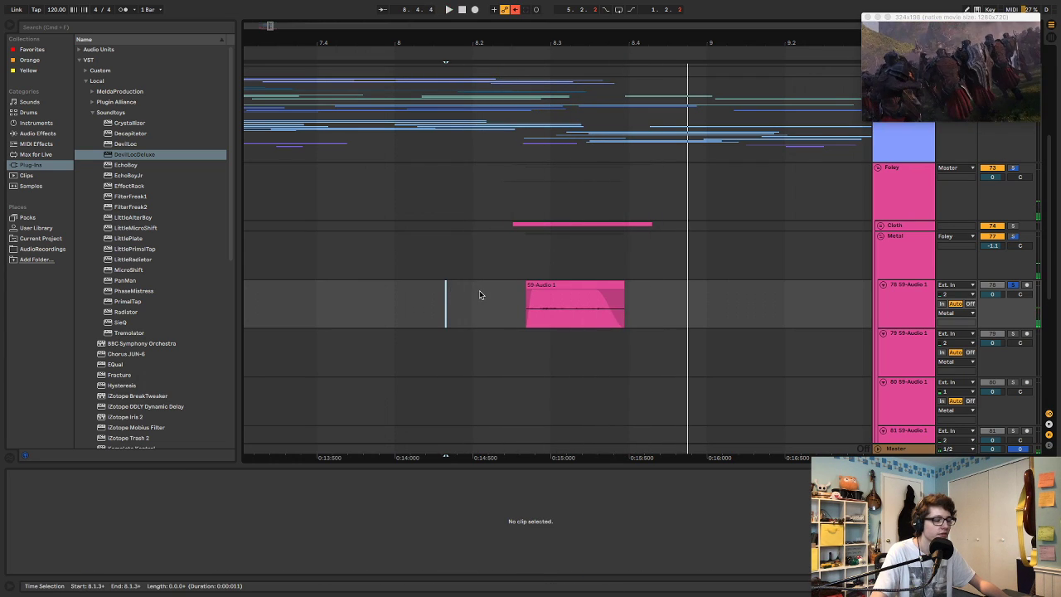
key("space")
key("space")
left_click(592, 283)
key("space")
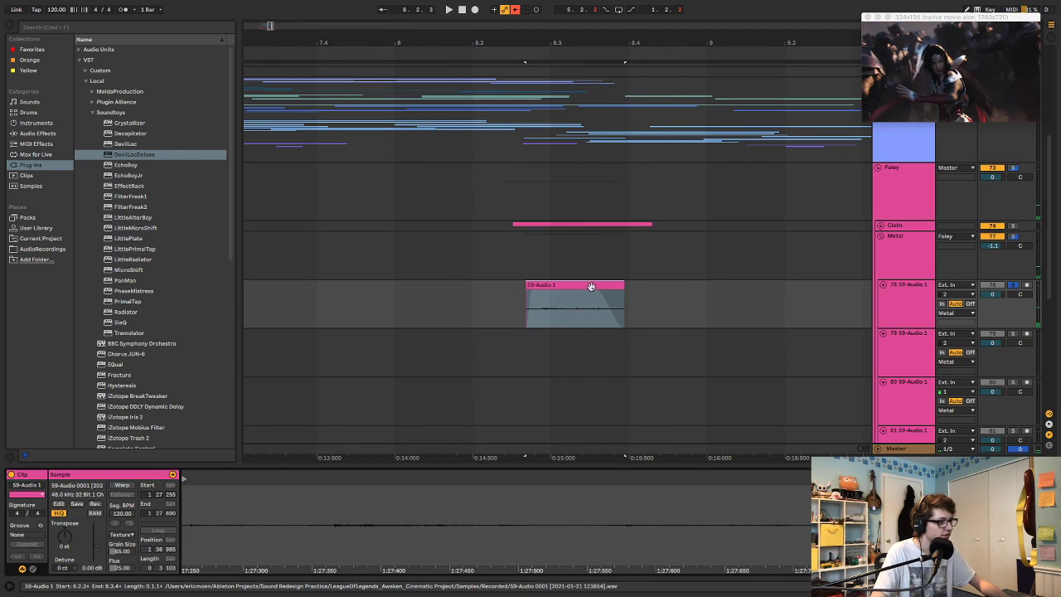
- Set the track 78 clip's gain to 3 dB and play it back
left_click(99, 569)
type("3")
key("Return")
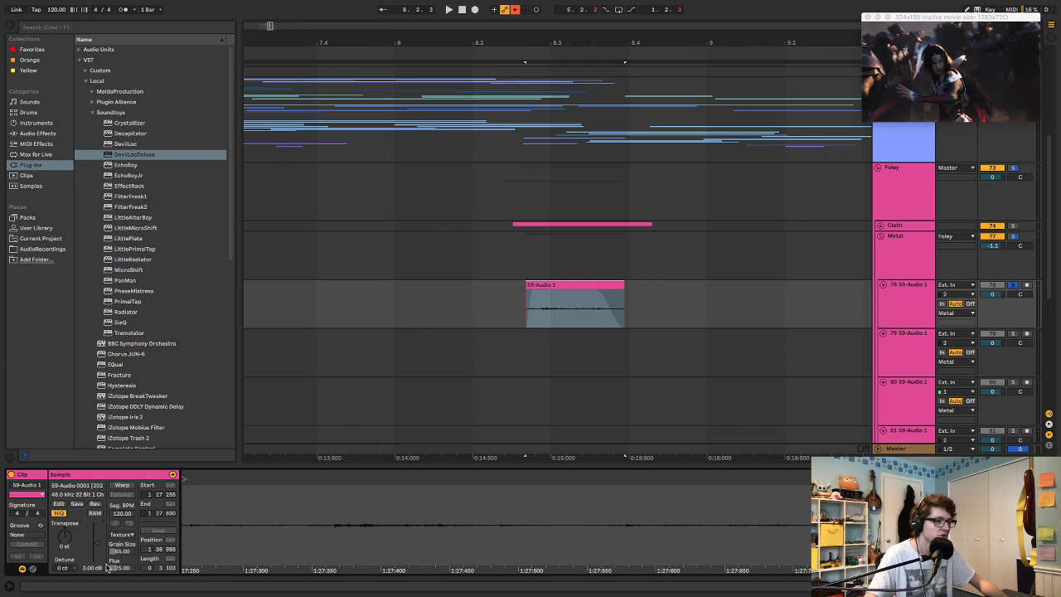
key("space")
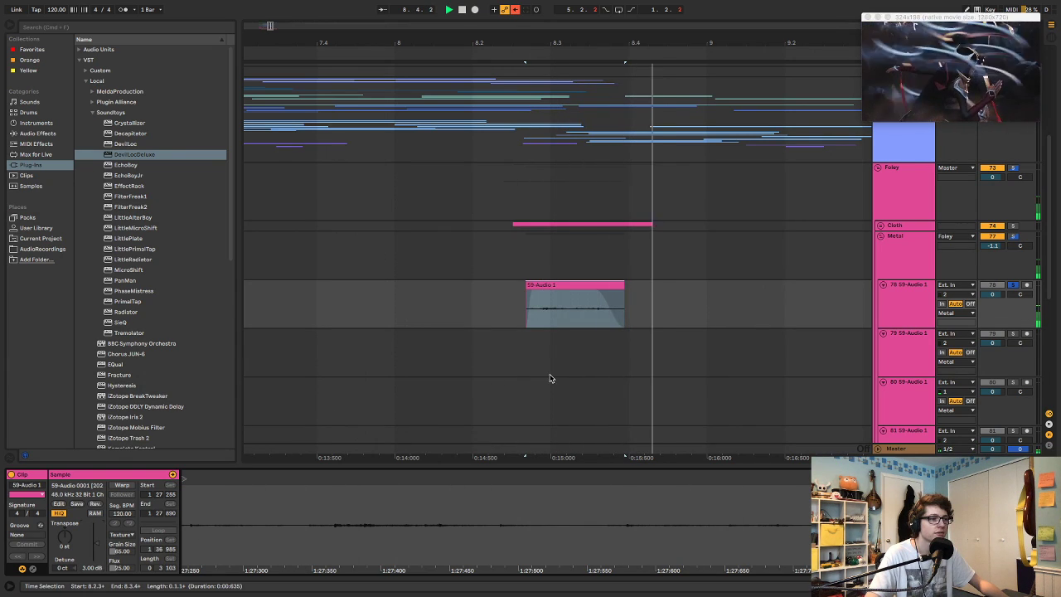
key("space")
- Audition the metal clips on tracks 82, 81 and 80 around bars 6.2 to 6.4
scroll(613, 299, "right", 3)
scroll(613, 299, "left", 2)
scroll(614, 300, "down", 5)
scroll(614, 300, "left", 9)
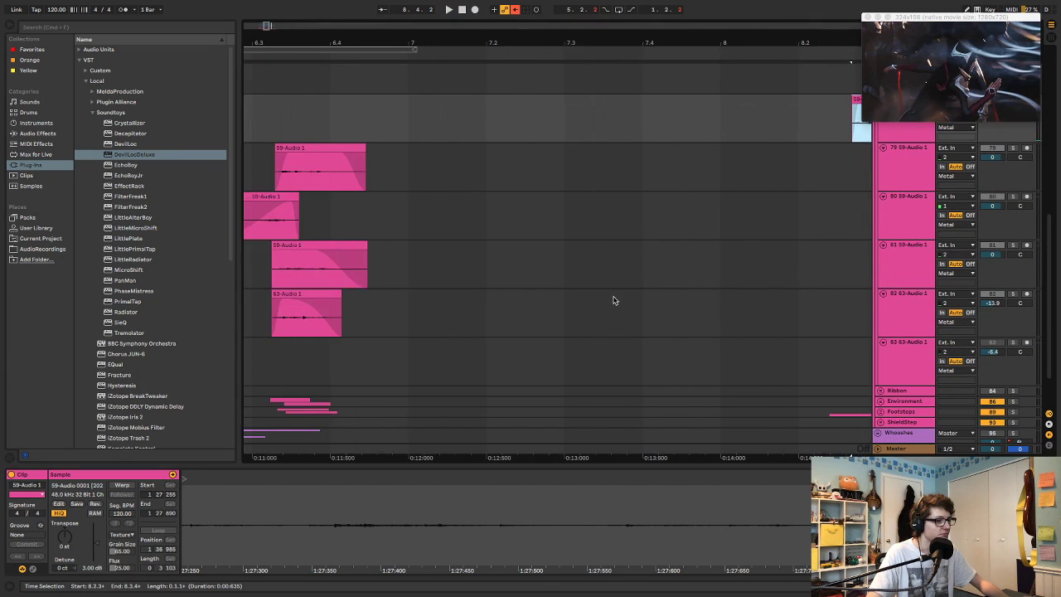
scroll(613, 300, "left", 5)
left_click(511, 296)
key("space")
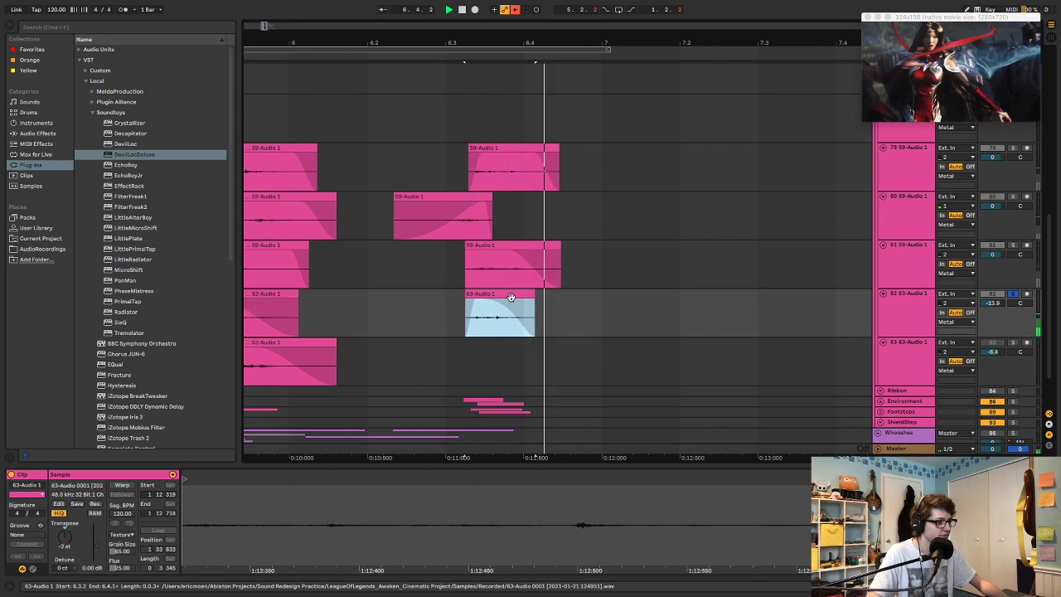
key("space")
left_click(525, 245)
key("space")
left_click(467, 196)
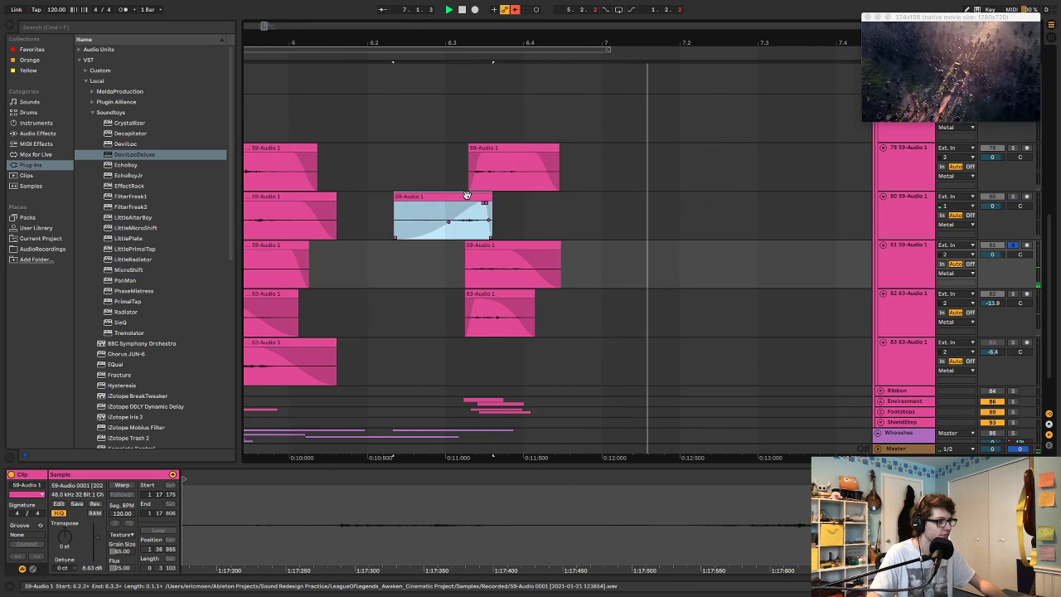
key("s")
key("space")
key("space")
key("space")
scroll(467, 320, "left", 5)
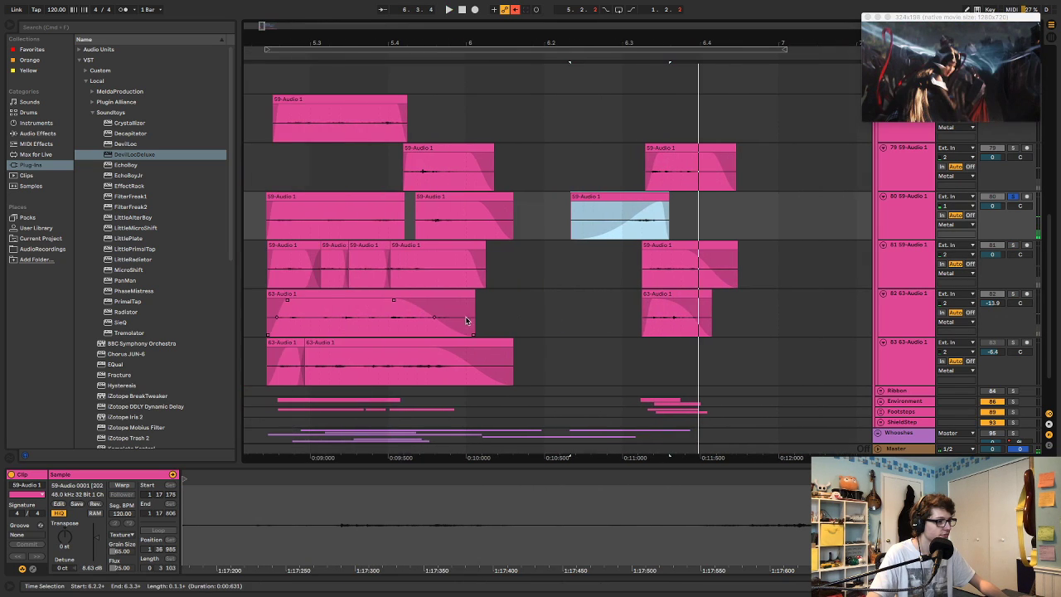
- Copy the short 63-Audio 1 clip at 5.2.2 on track 83 to about 8.2.3 and extend its end to 8.3.3
left_click(430, 342)
left_click(282, 342)
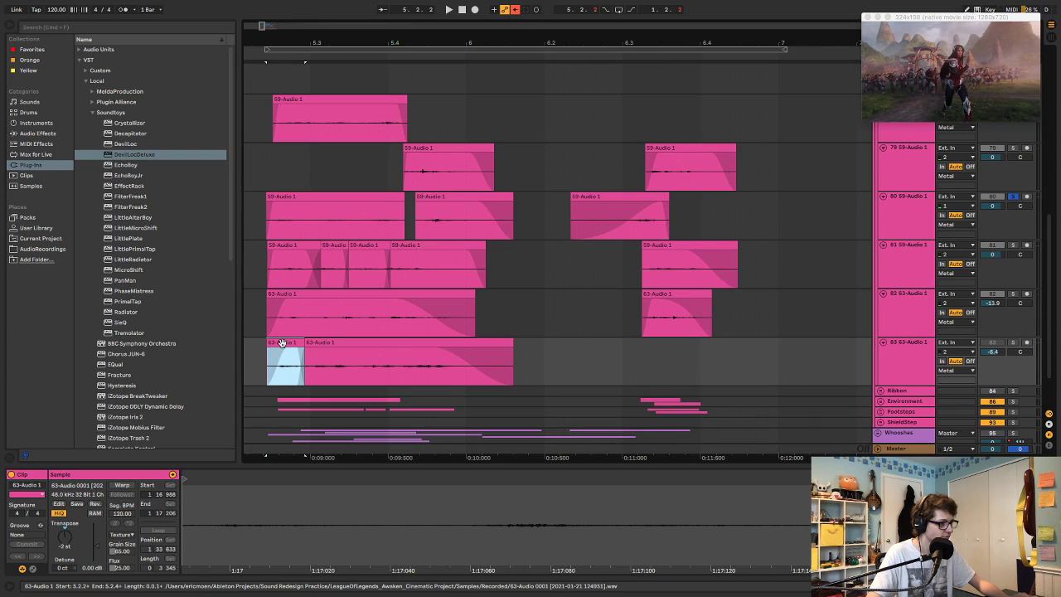
scroll(290, 348, "right", 10)
left_click(402, 351)
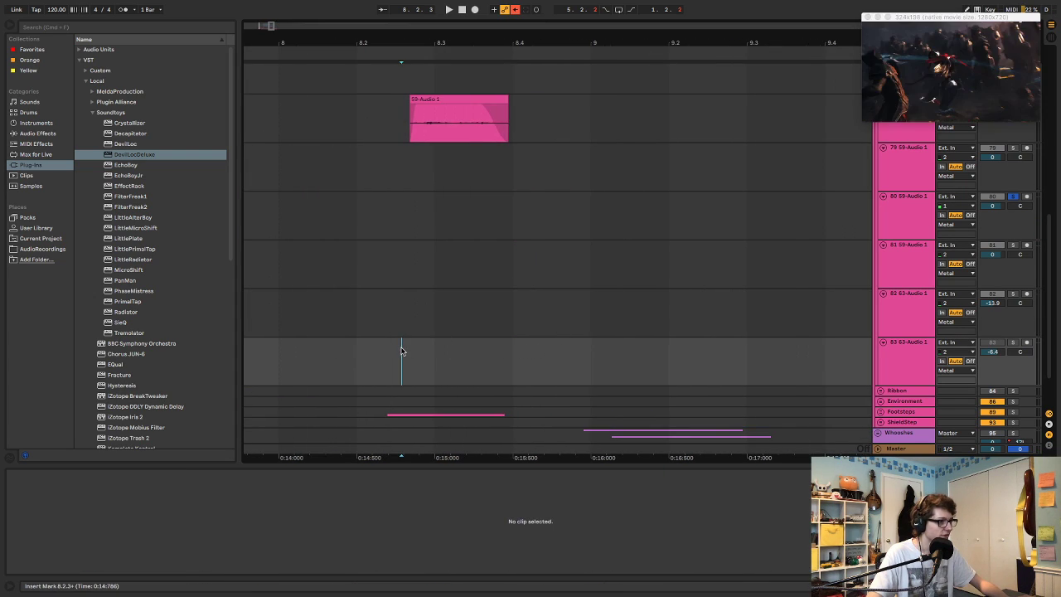
key("super+v")
left_click_drag(433, 341, 481, 342)
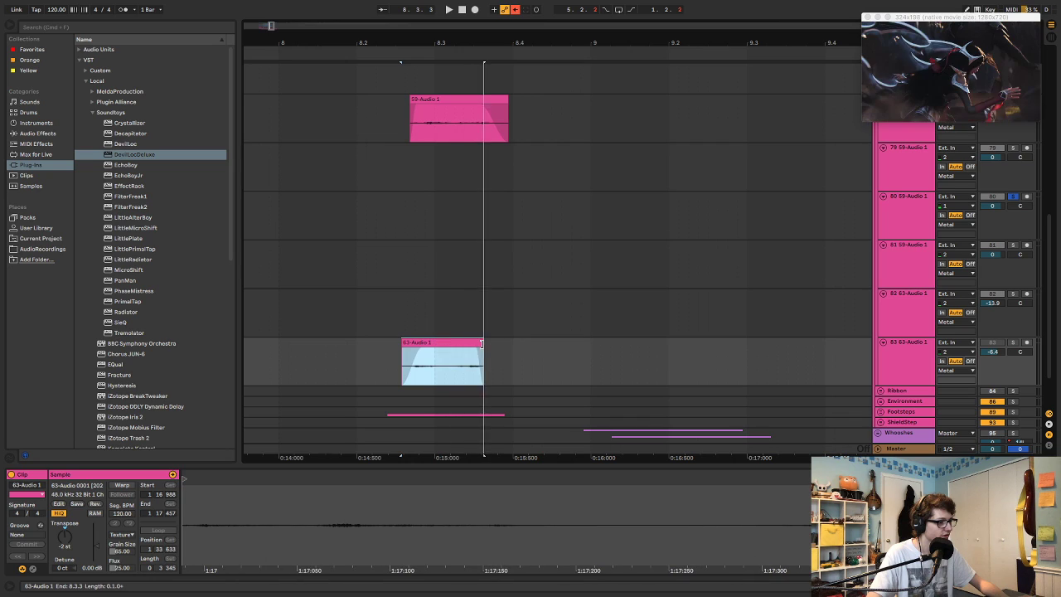
- Shift the pasted 63-Audio 1 clip's sample region to start at 1:17:667
double_click(494, 503)
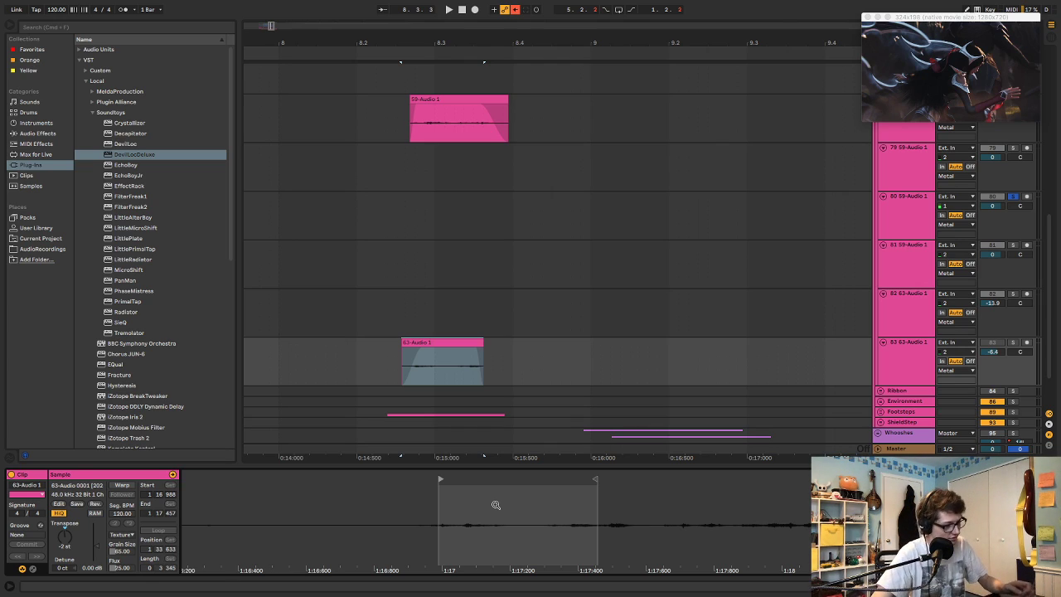
left_click_drag(500, 503, 573, 476)
left_click(380, 357)
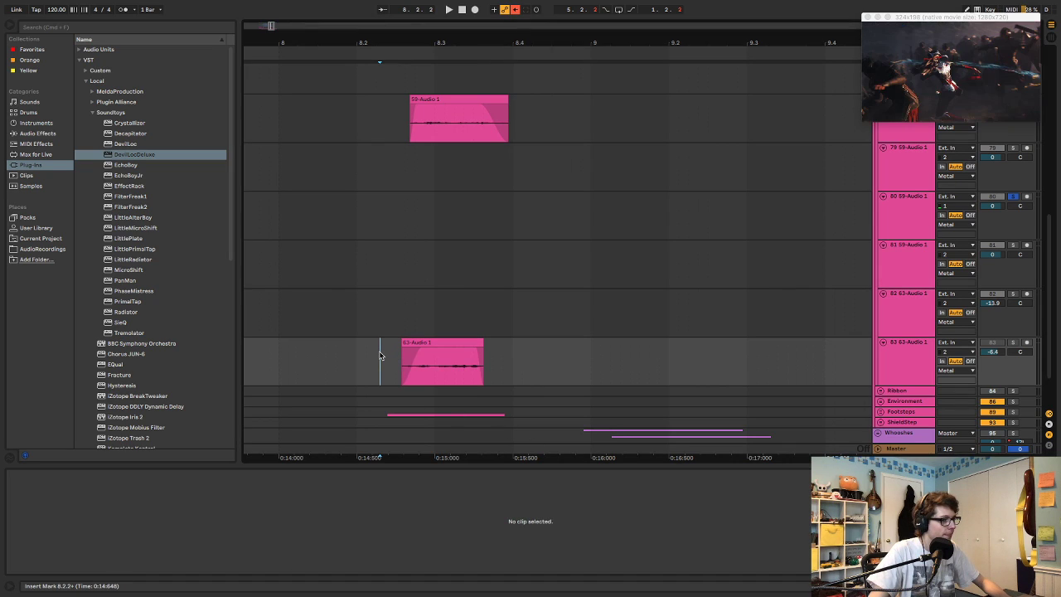
- Move the 63-Audio 1 clip up to track 82, fold track 83, and play the passage from about 8.2.1
left_click_drag(465, 383, 463, 335)
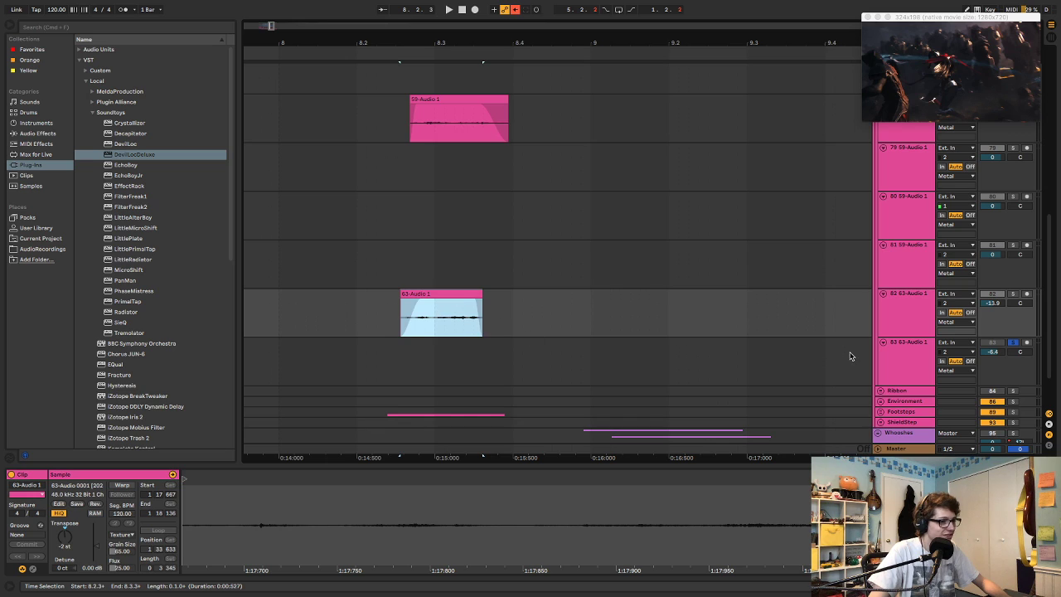
left_click(883, 342)
left_click(359, 308)
key("space")
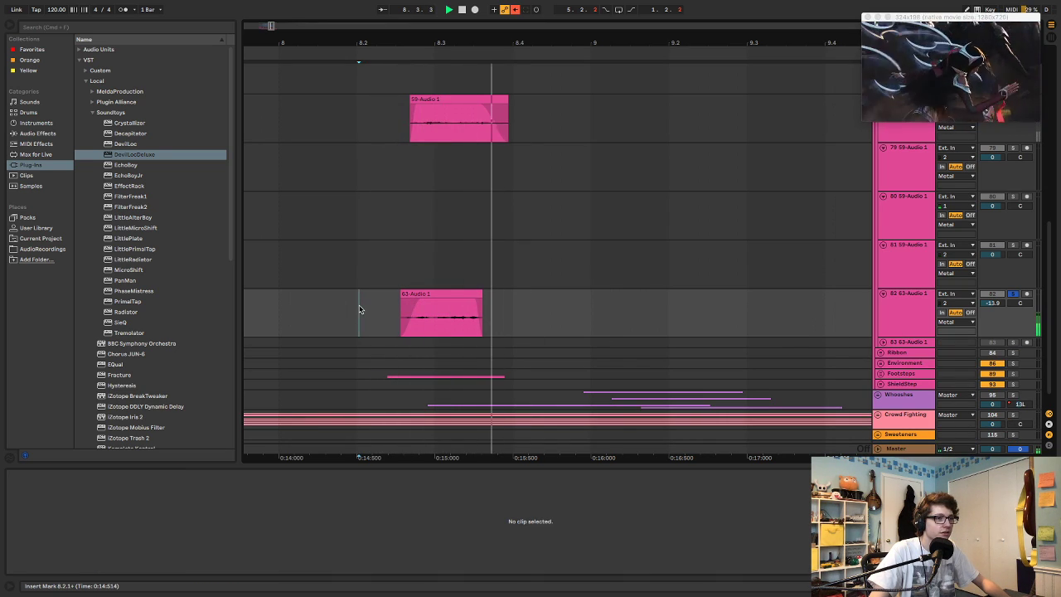
key("space")
key("space")
scroll(377, 273, "up", 3)
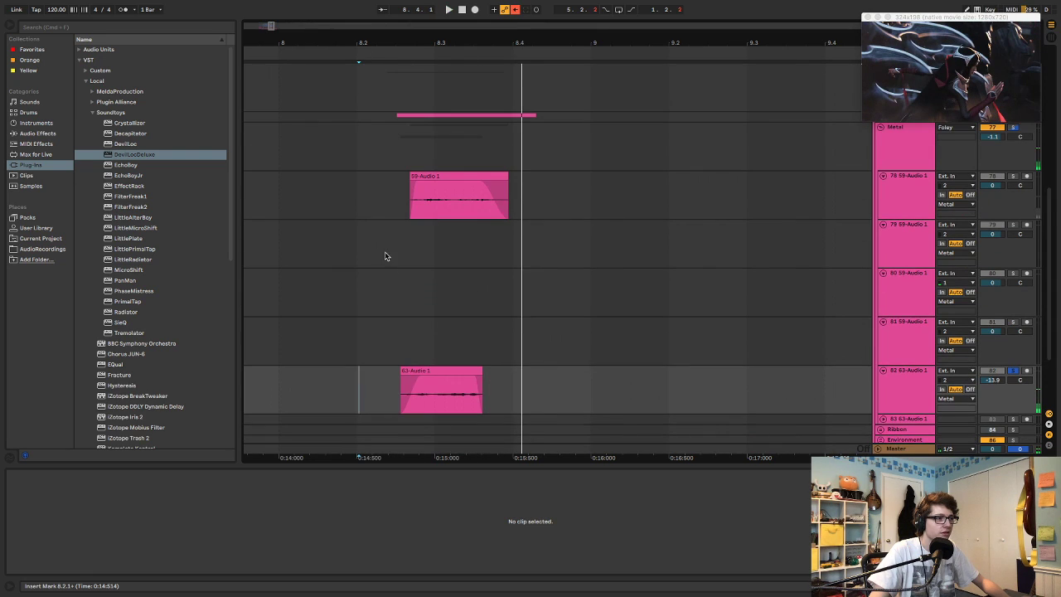
- Replay the passage from about 8.2.1, nudge track 82's 63-Audio 1 clip slightly later, and play it again from about 8.2.3
left_click(358, 161)
key("space")
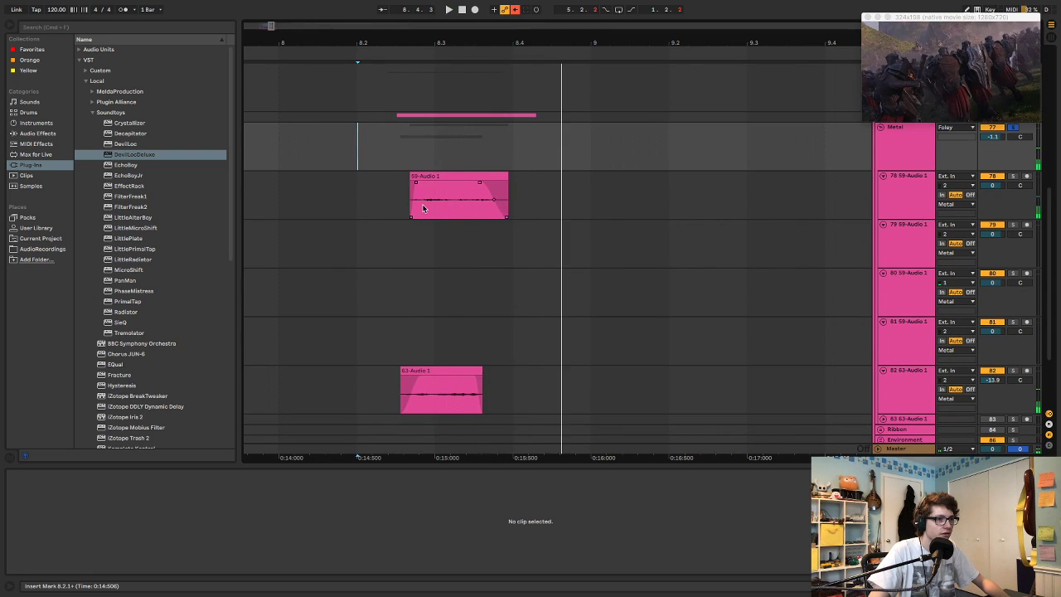
key("space")
key("space")
key("space")
left_click_drag(450, 374, 464, 374)
left_click(397, 316)
key("space")
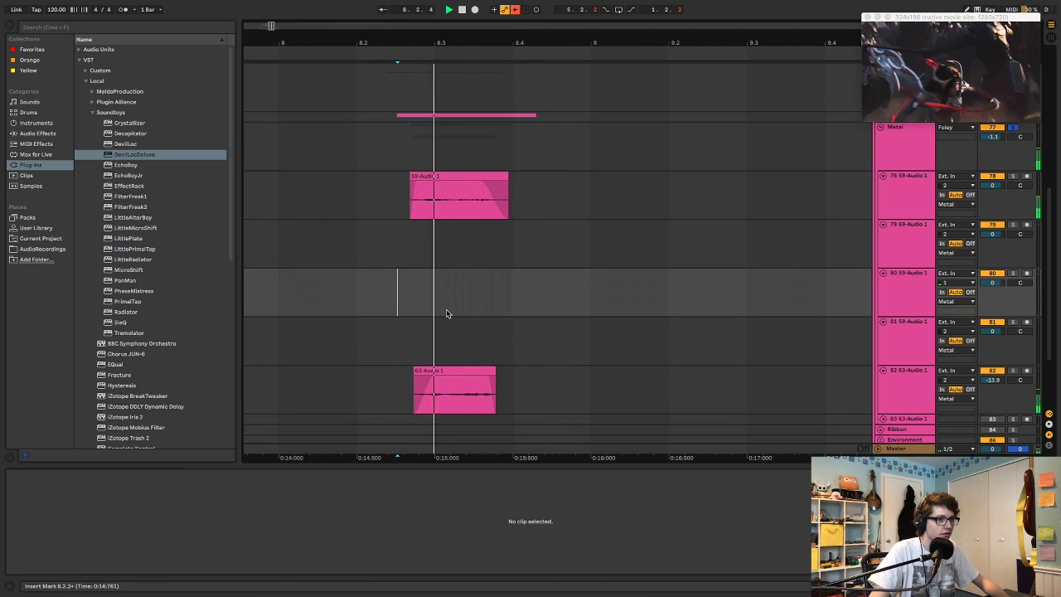
- Lower the gain of the 63-Audio 1 clip on track 82 to -9.86 dB and play it back
left_click(450, 372)
key("space")
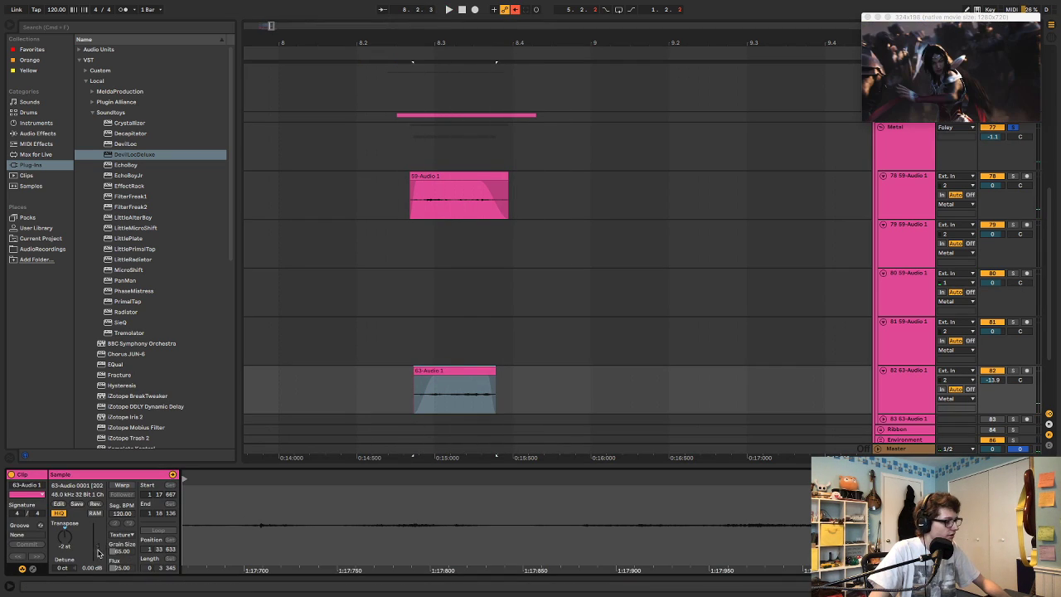
key("space")
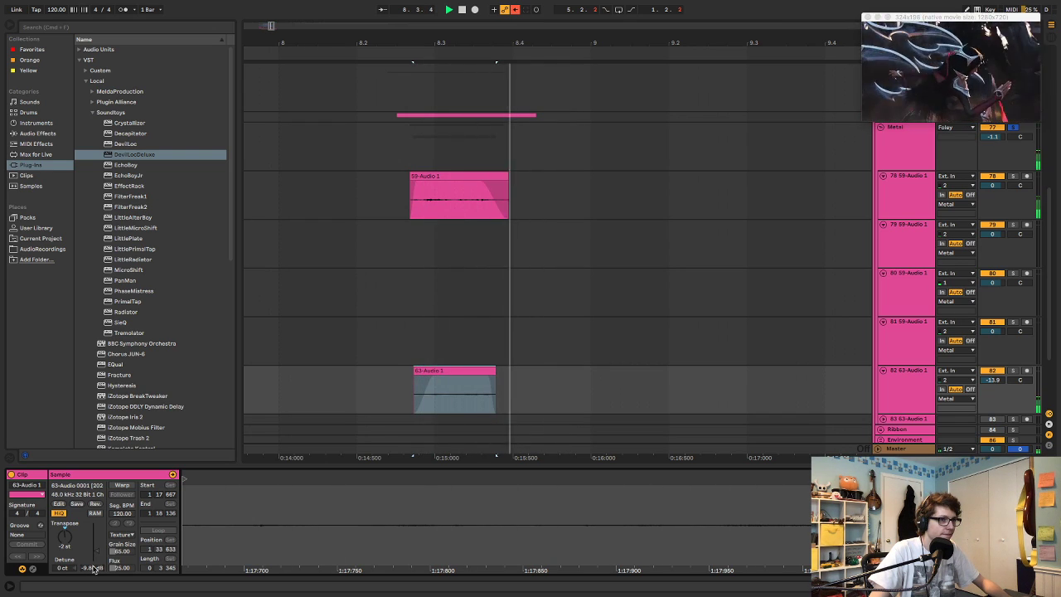
left_click_drag(97, 548, 94, 569)
- Raise the gain of the 59-Audio 1 clip on track 78 to 6.56 dB, auditioning it and track 82's clip in solo
left_click(435, 175)
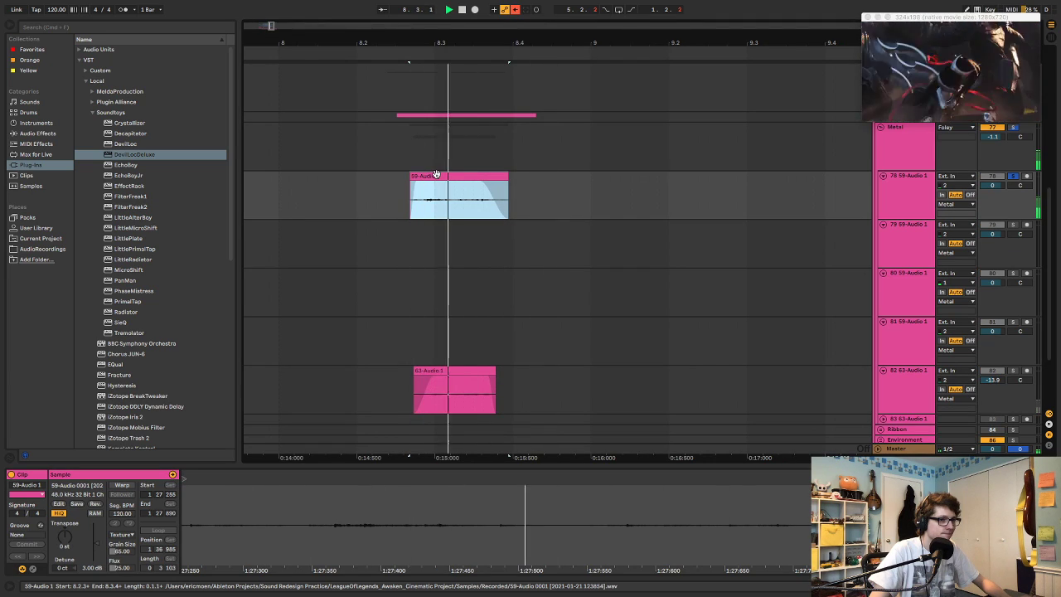
double_click(436, 175)
key("space")
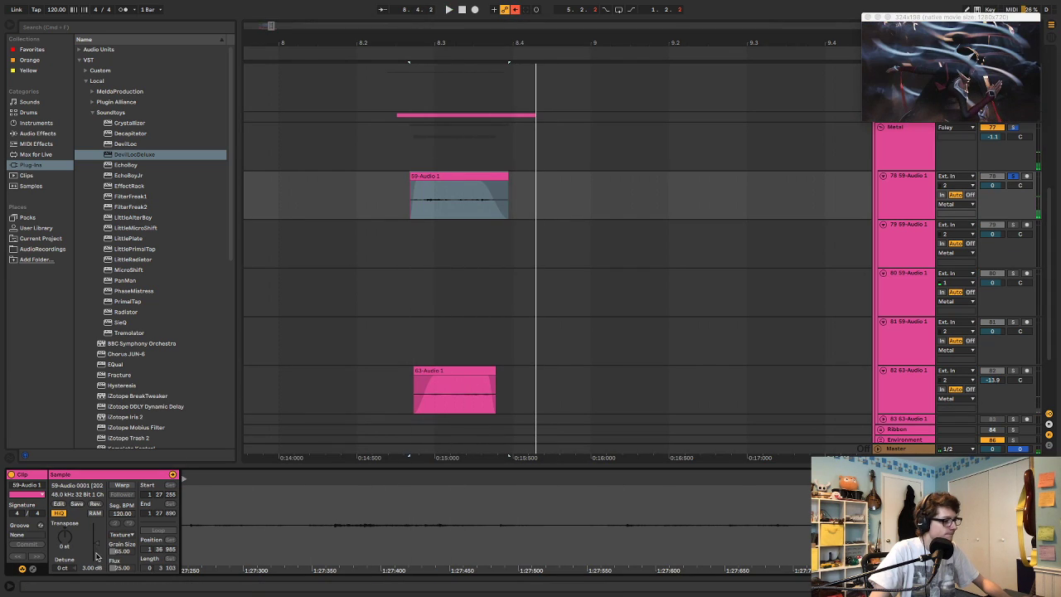
key("space")
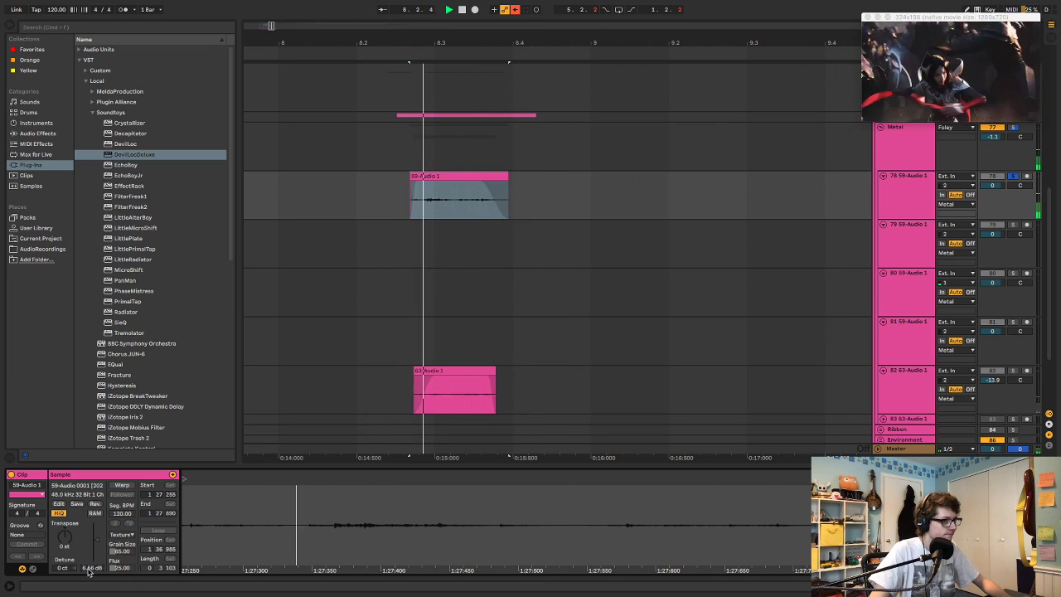
left_click(495, 376)
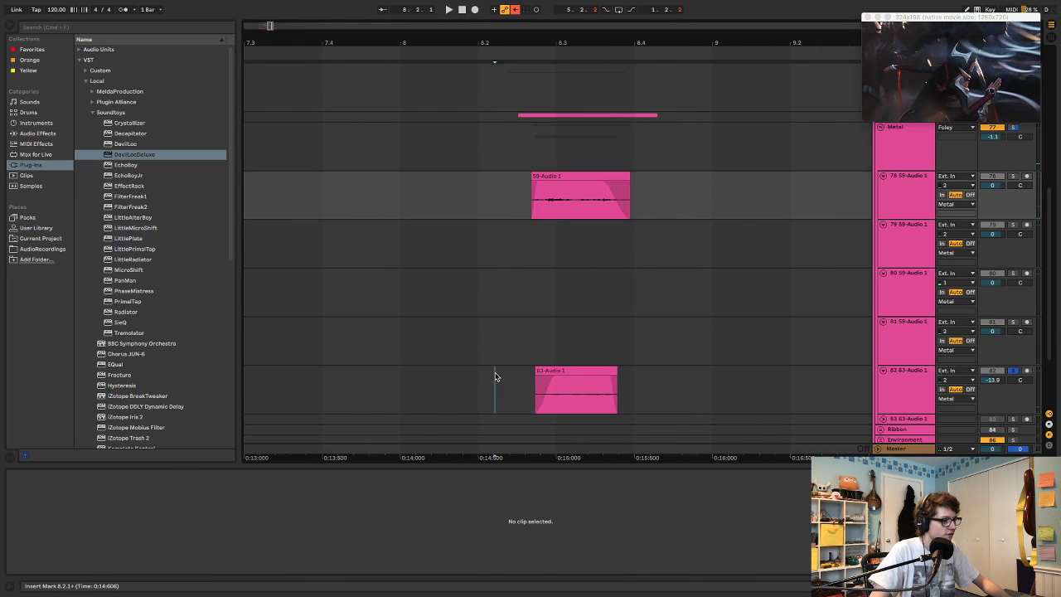
left_click(552, 377)
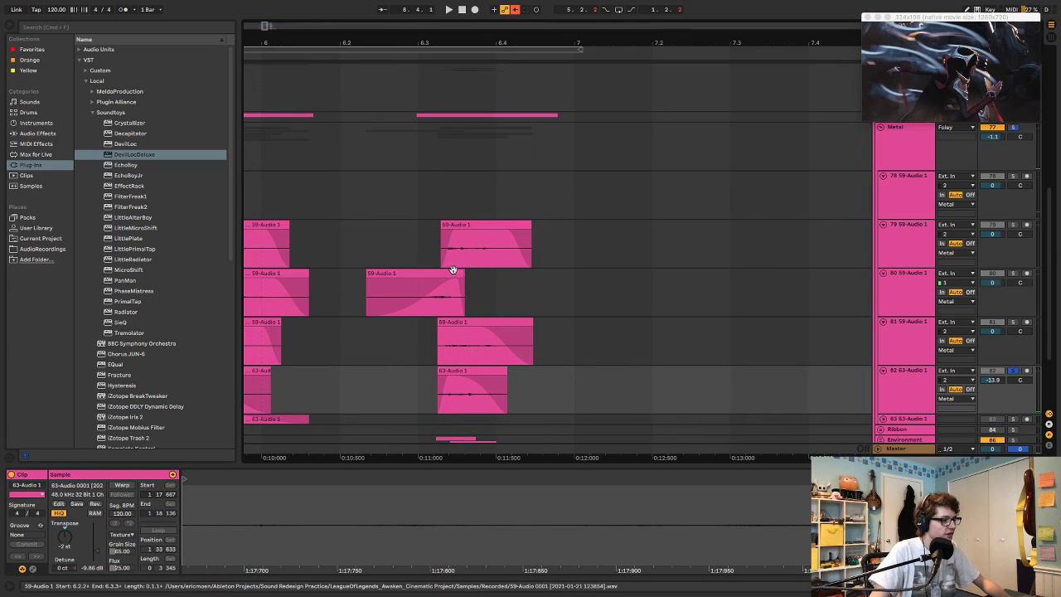
- Audition the 59-Audio 1 clip at 6.2.2 on track 80 in solo and paste a copy at about 8.2.2 on that track
left_click(446, 274)
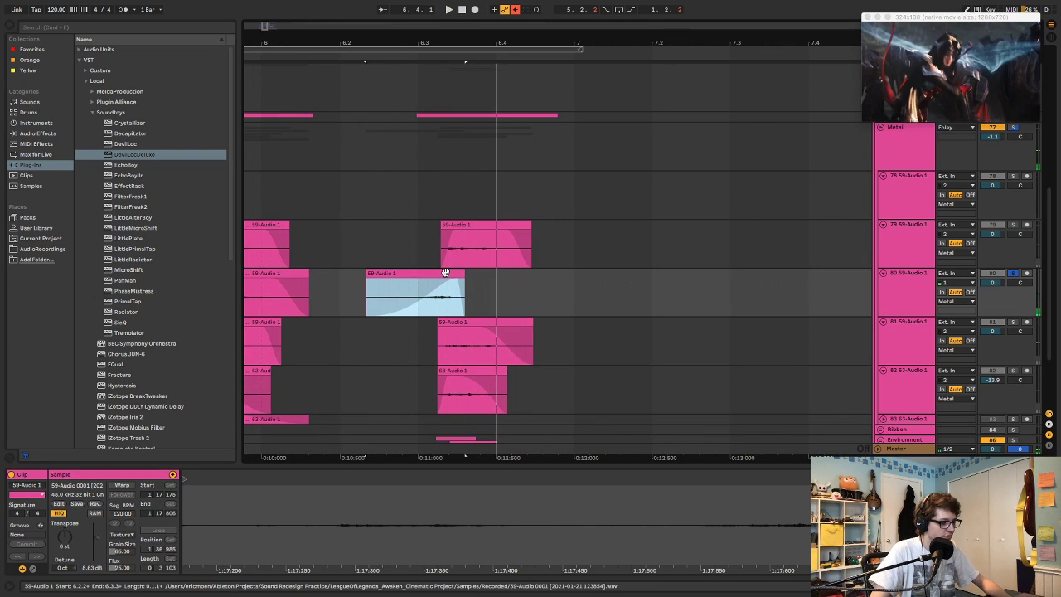
key("space")
left_click(519, 286)
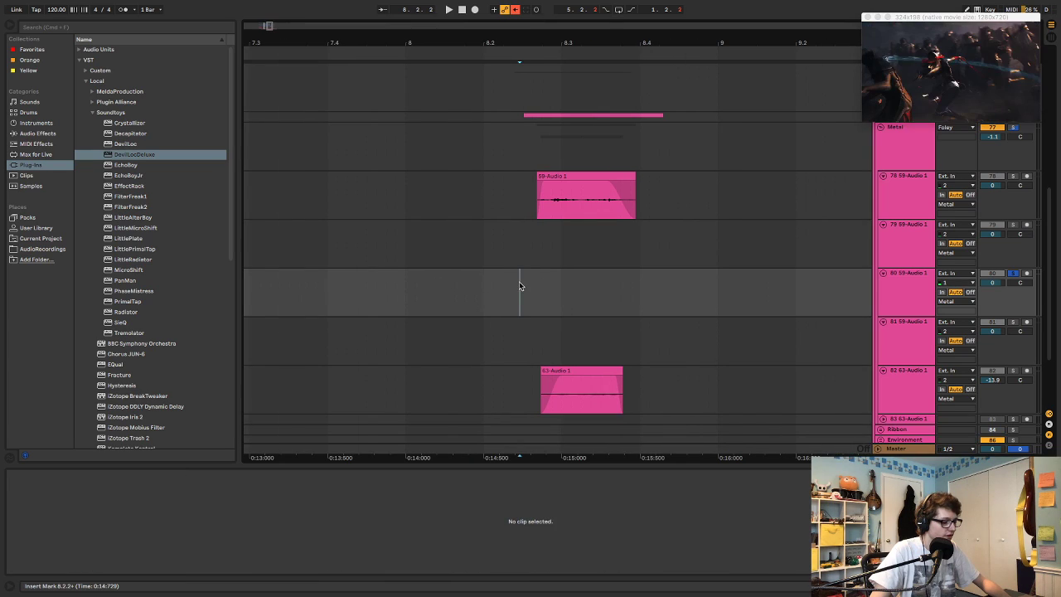
key("super+v")
- Shift the pasted 59-Audio 1 clip's sample region to start at 1:20:868 and audition it
left_click(507, 495)
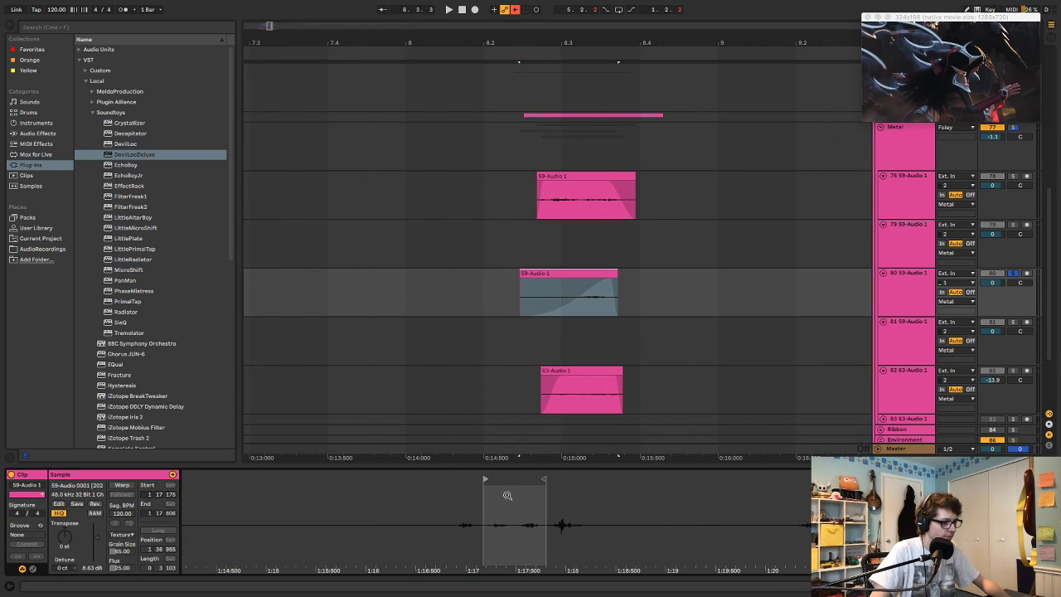
left_click_drag(489, 483, 841, 483)
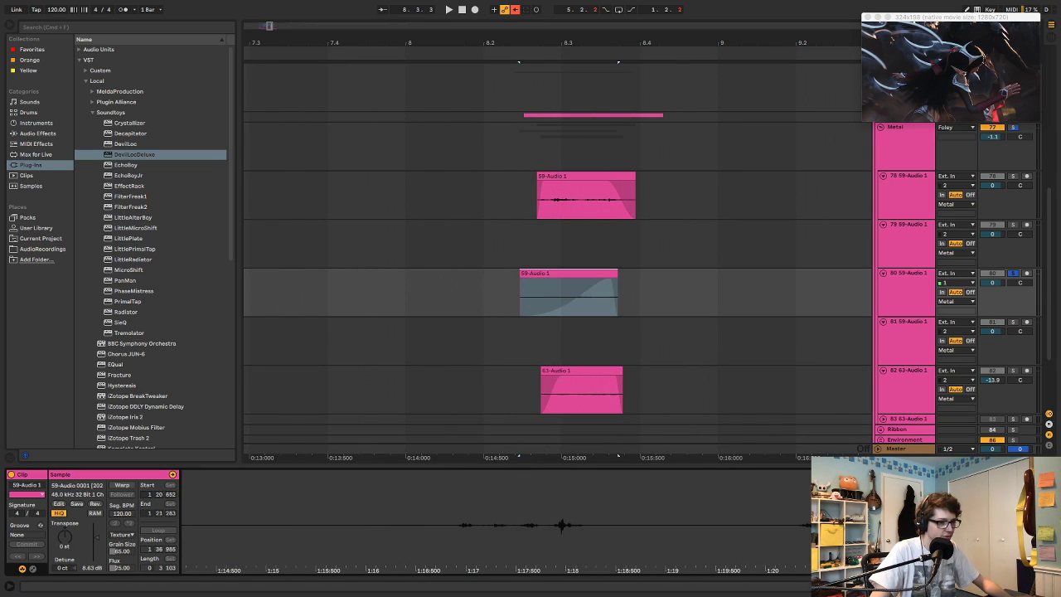
key("space")
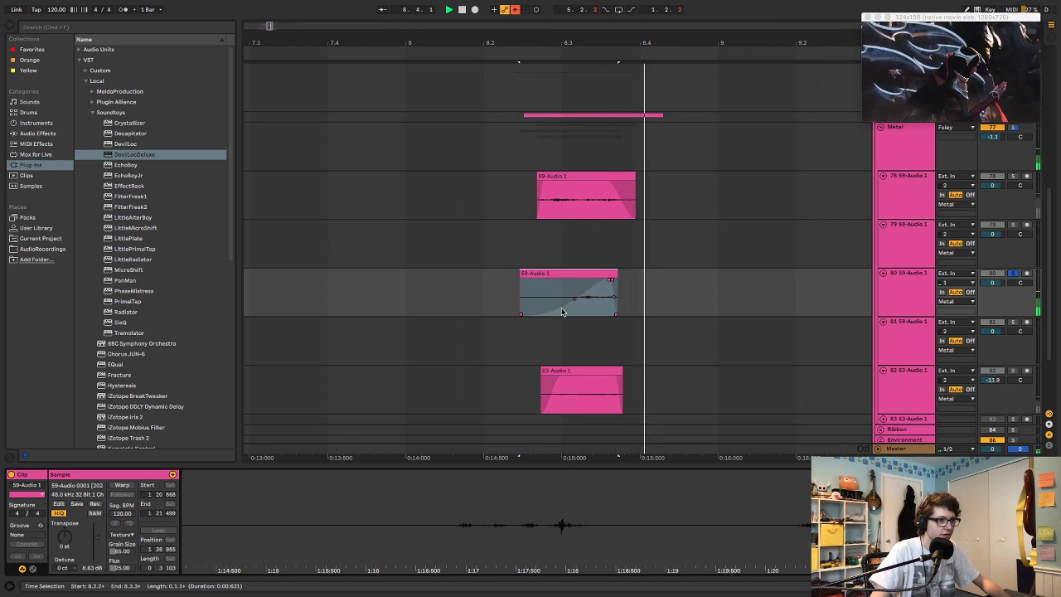
key("space")
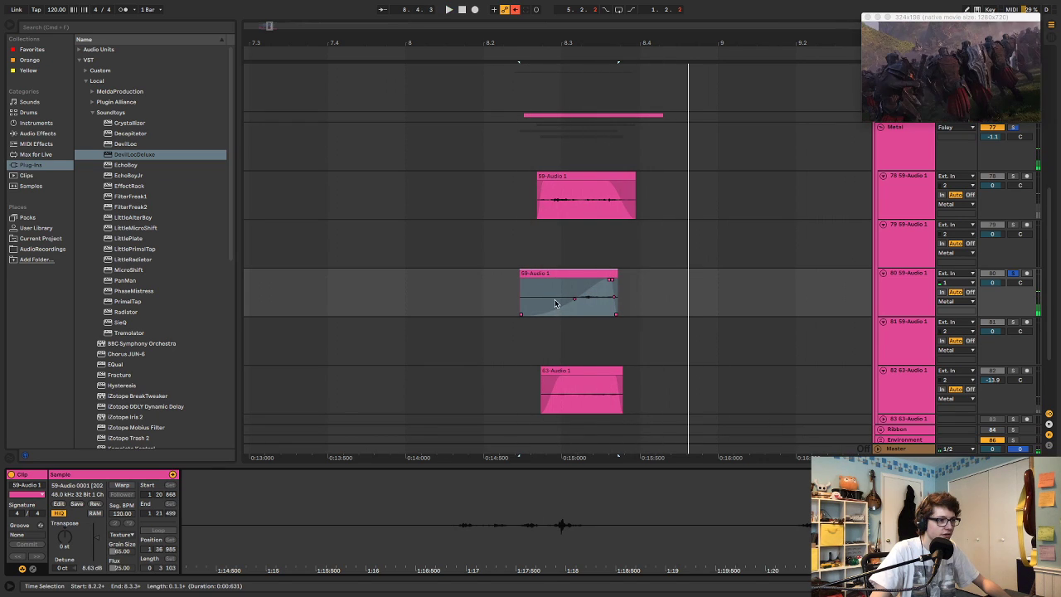
- Unsolo track 80 and play the layered metal clips against the video from about 8.2.1
left_click(499, 162)
key("space")
key("space")
key("space")
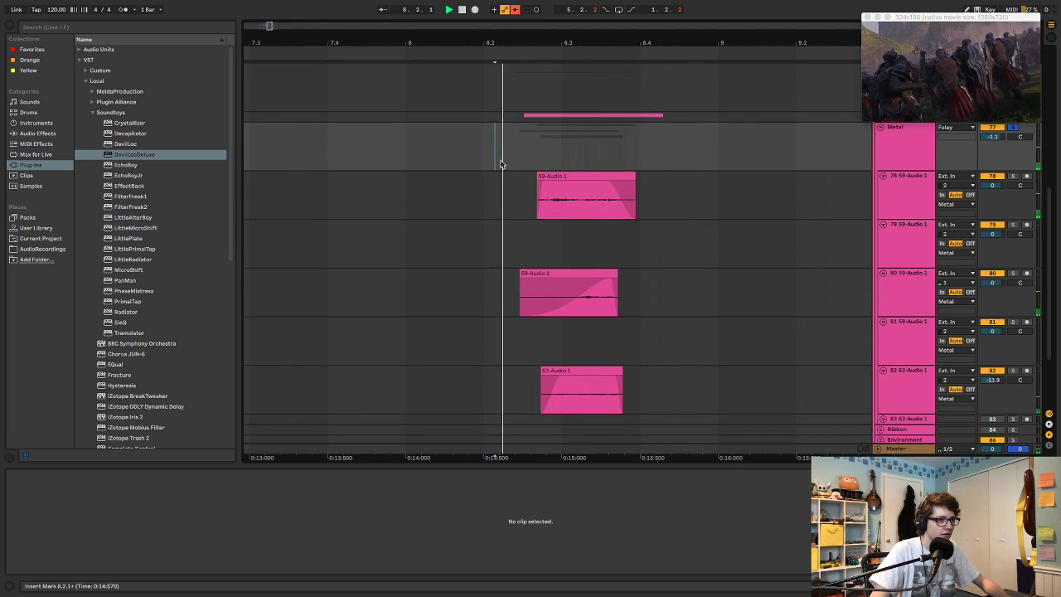
key("space")
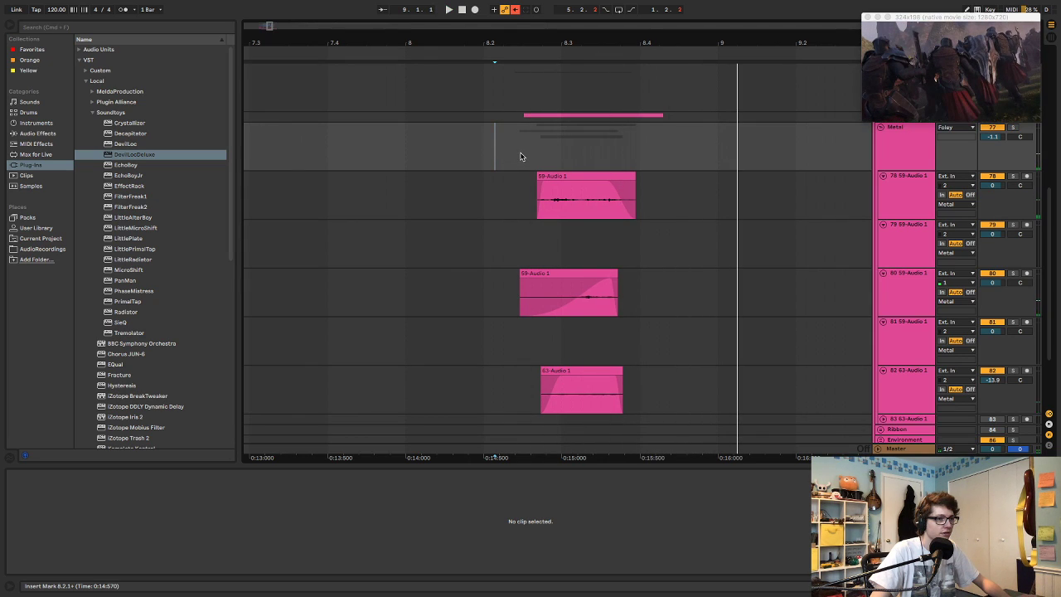
- Play the passage leading into the metal clips repeatedly, starting from about 7.4.2 and from 8.1.1
scroll(497, 149, "left", 3)
left_click(478, 142)
key("space")
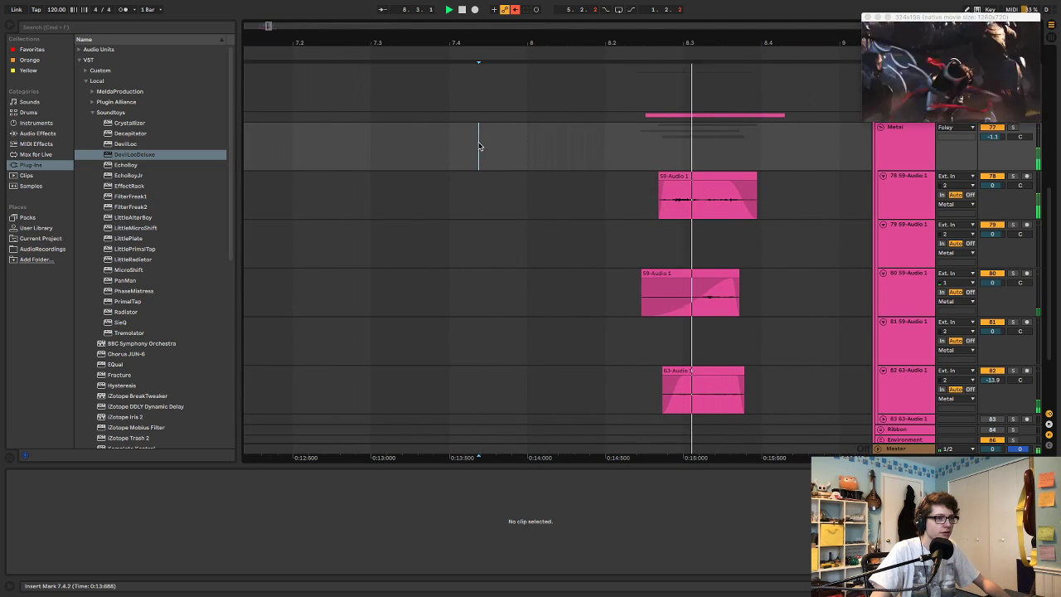
key("space")
key("space")
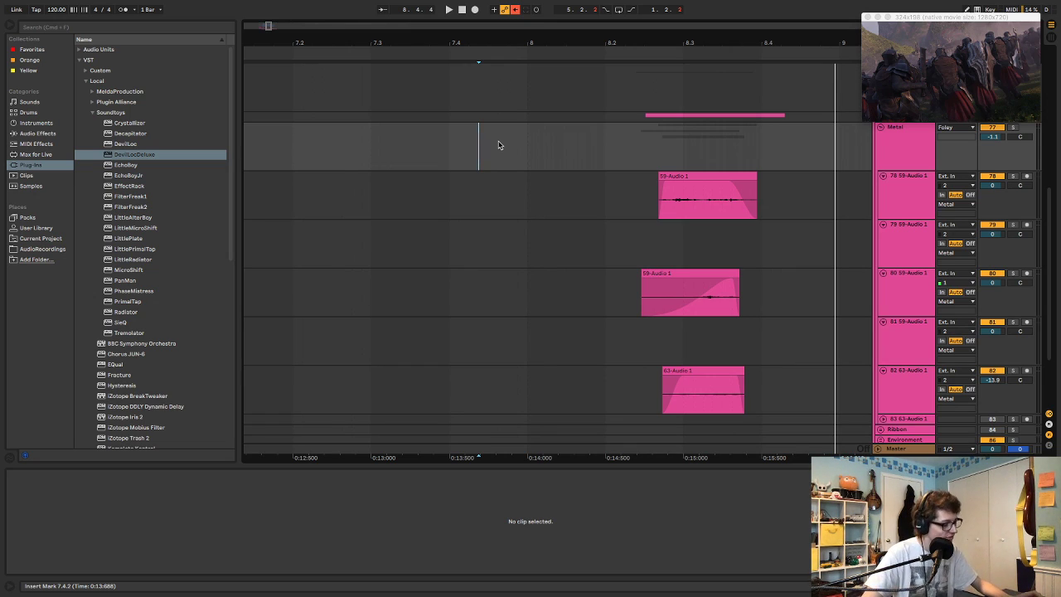
key("space")
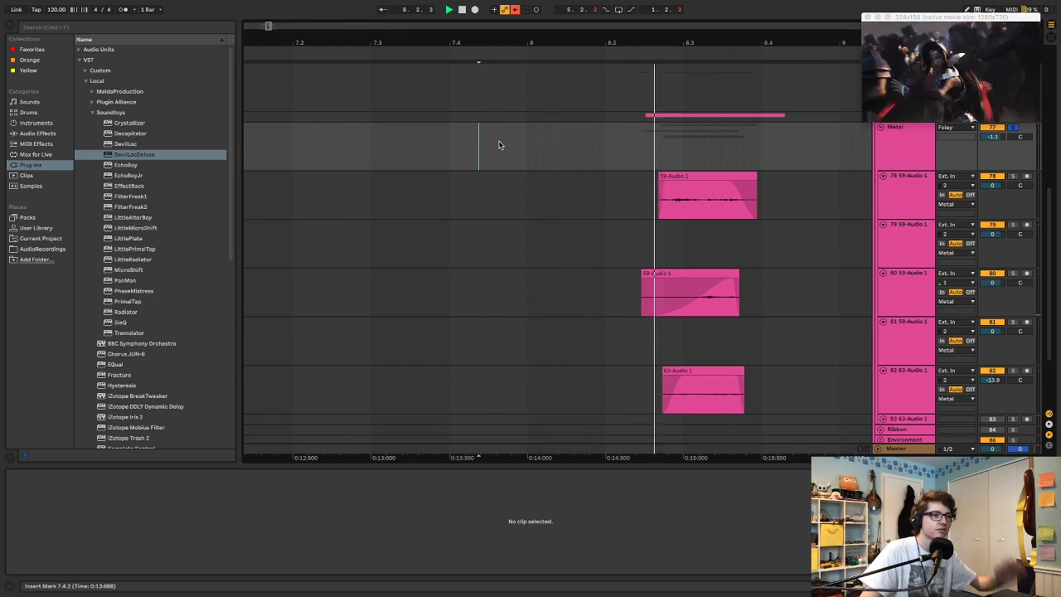
key("space")
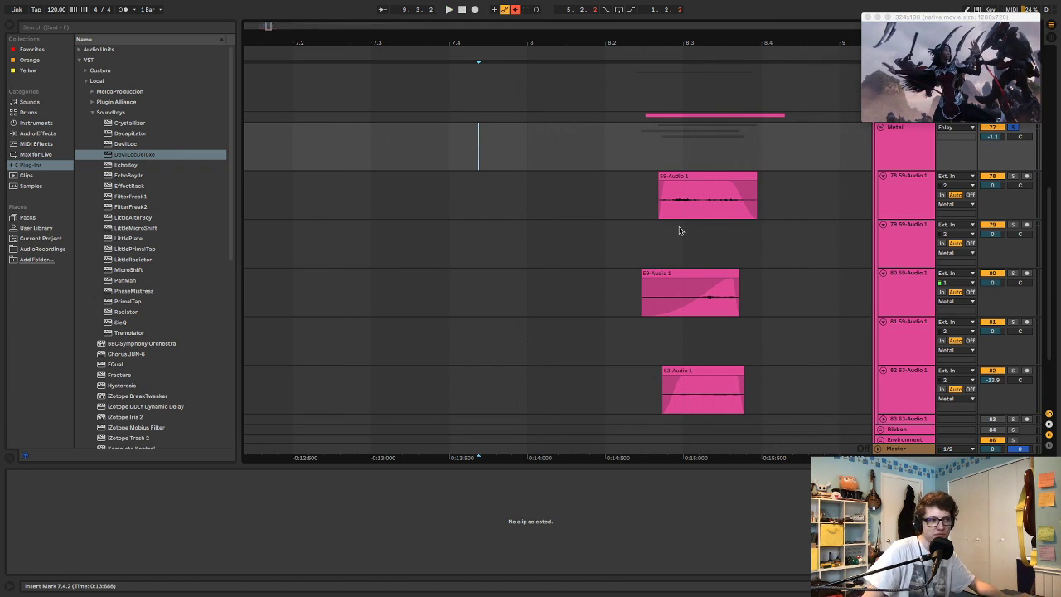
left_click(531, 99)
key("space")
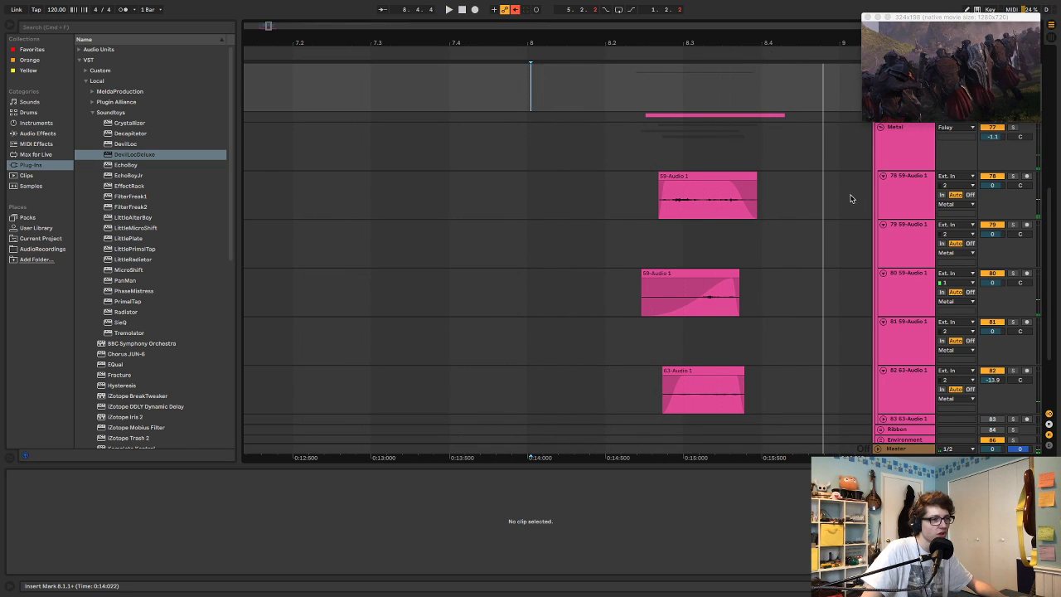
- Unfold the Footsteps group, lower the ShoeScuffleRocks clip's gain to -3.00 dB, and play it in context
scroll(850, 199, "right", 2)
scroll(848, 265, "down", 3)
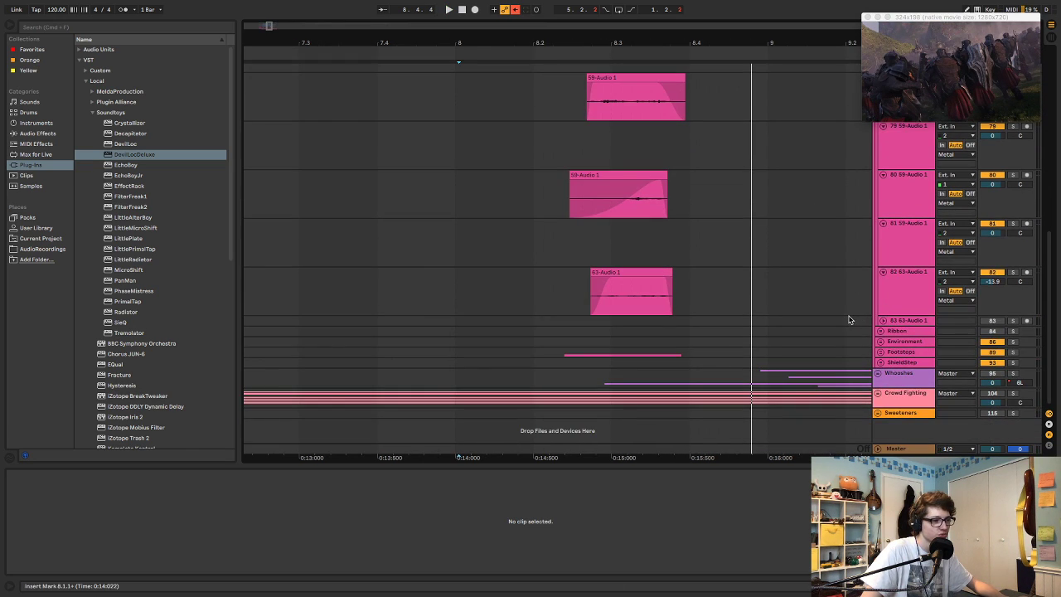
left_click(884, 353)
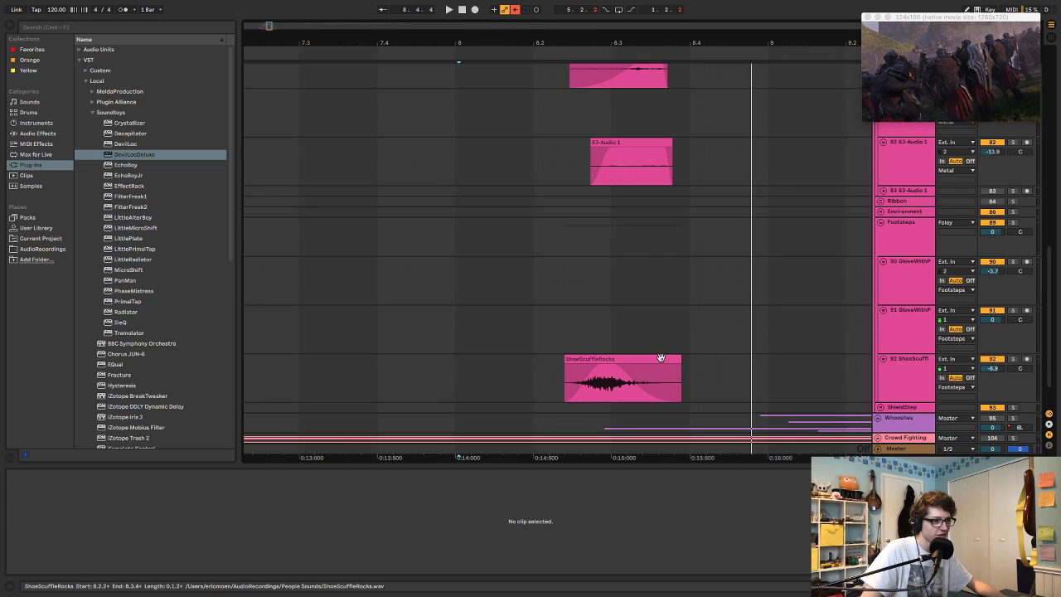
left_click(660, 357)
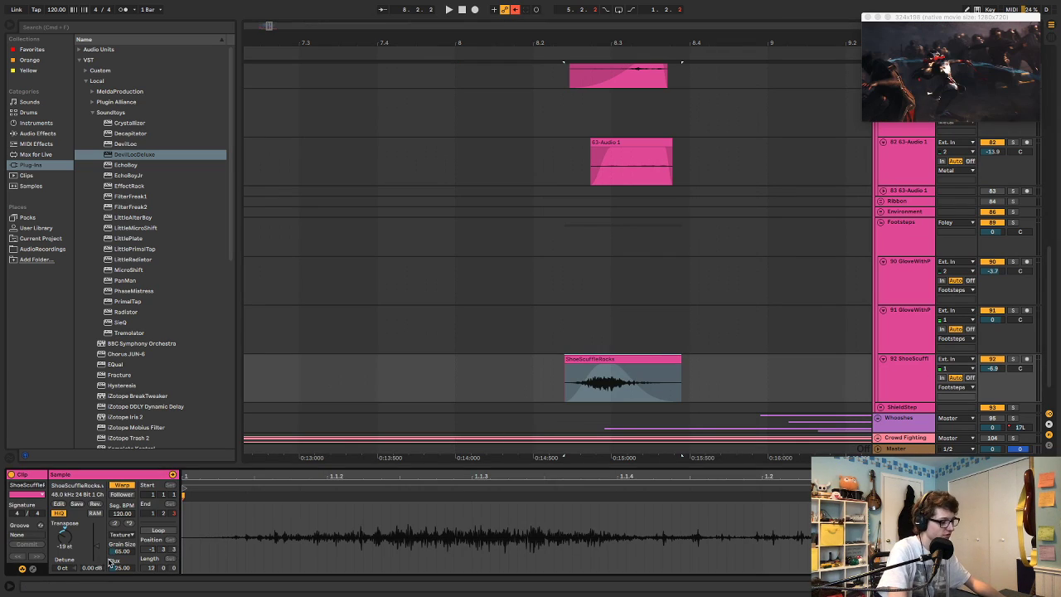
key("space")
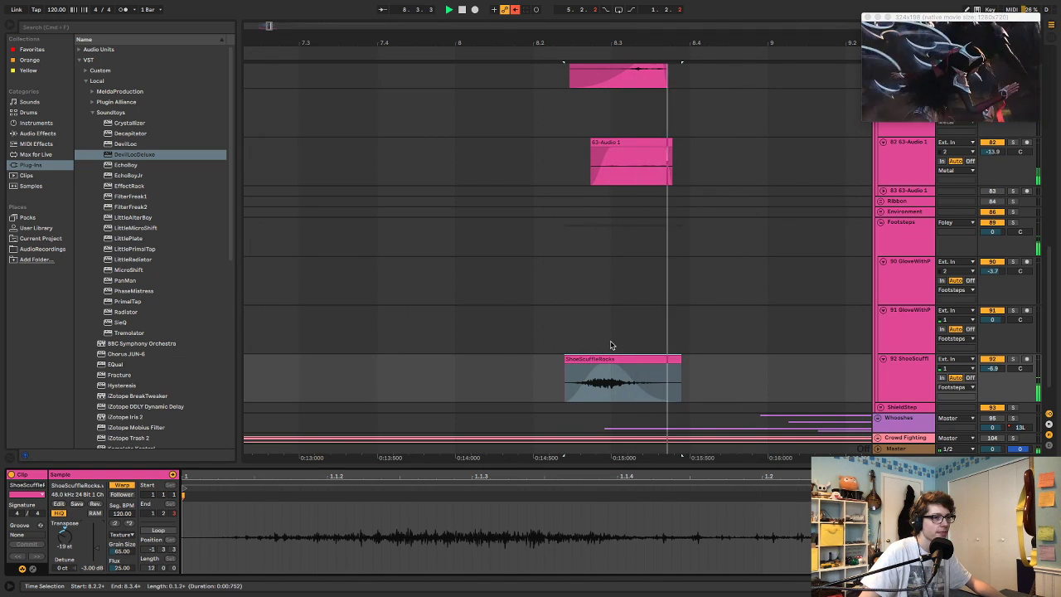
- Solo track 78, shift its 59-Audio 1 clip's sample region to start at 1:10:901, and play it from about 8.2.2
scroll(613, 346, "up", 3)
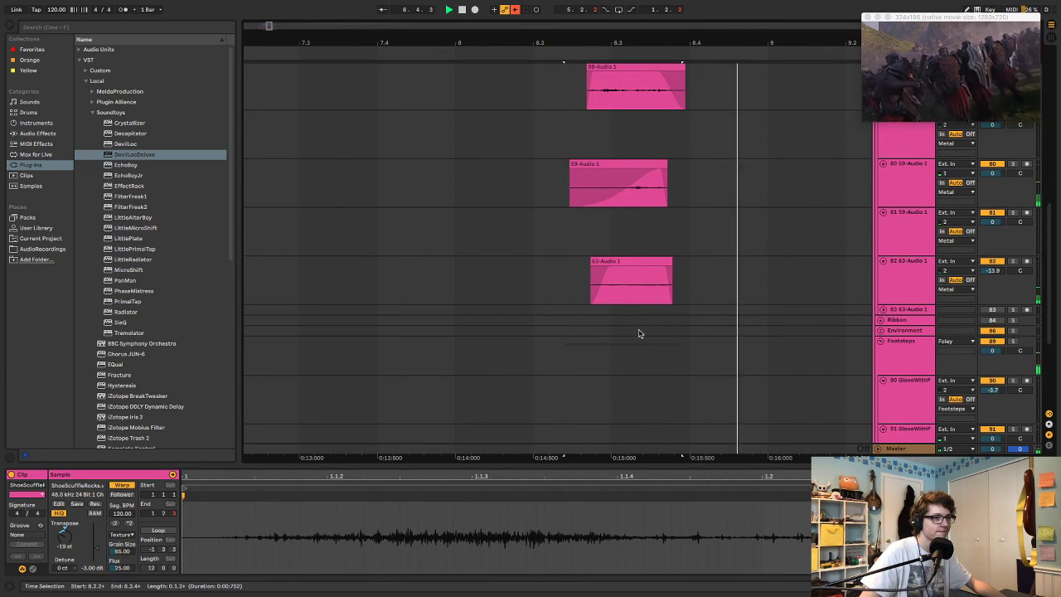
scroll(636, 331, "up", 4)
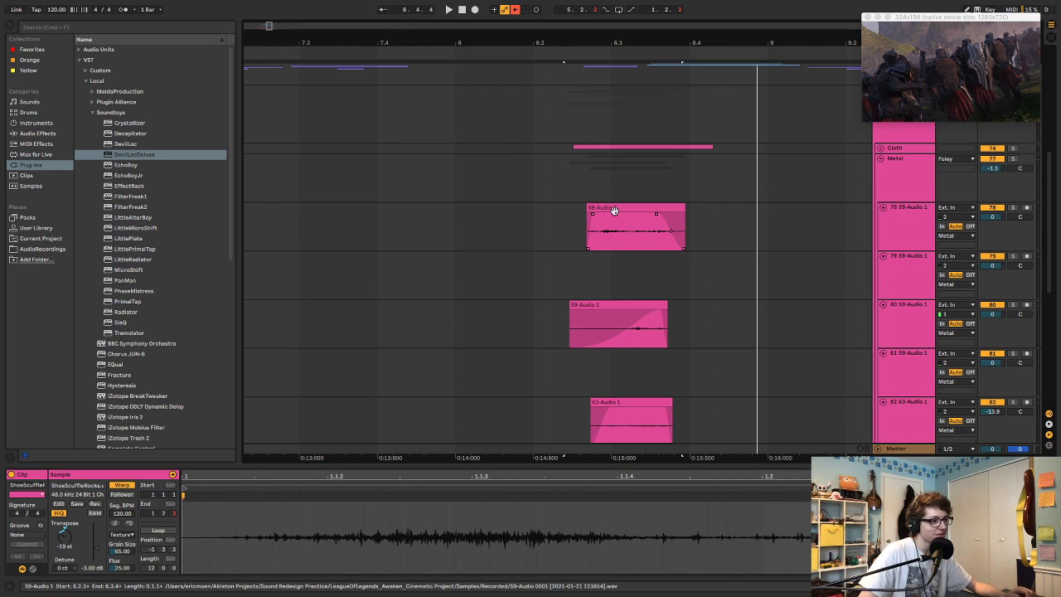
left_click(614, 209)
key("s")
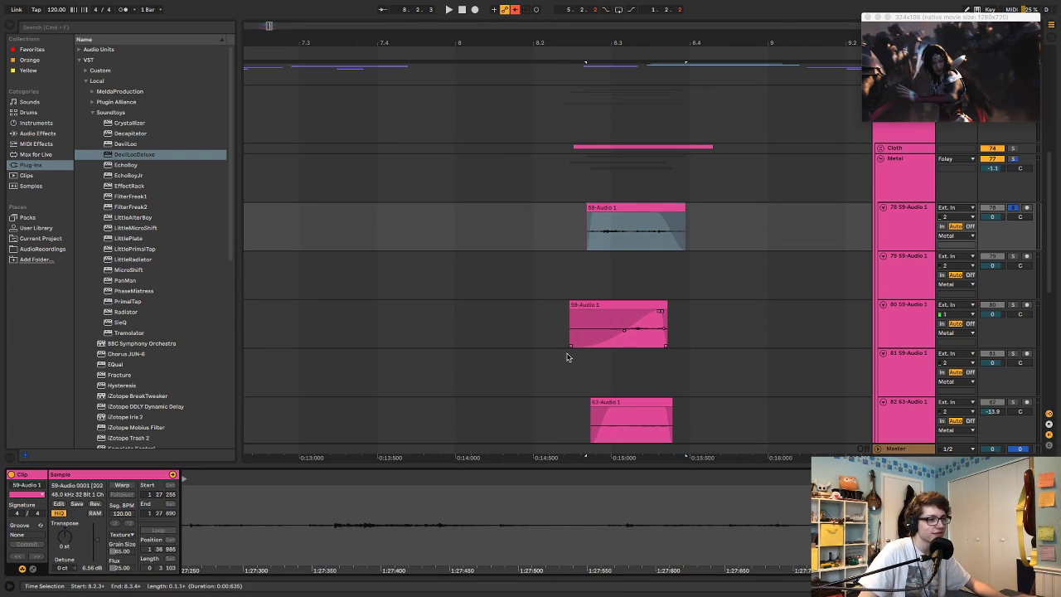
left_click_drag(547, 495, 497, 475)
left_click_drag(557, 507, 1050, 465)
left_click_drag(1019, 527, 411, 533)
left_click(563, 224)
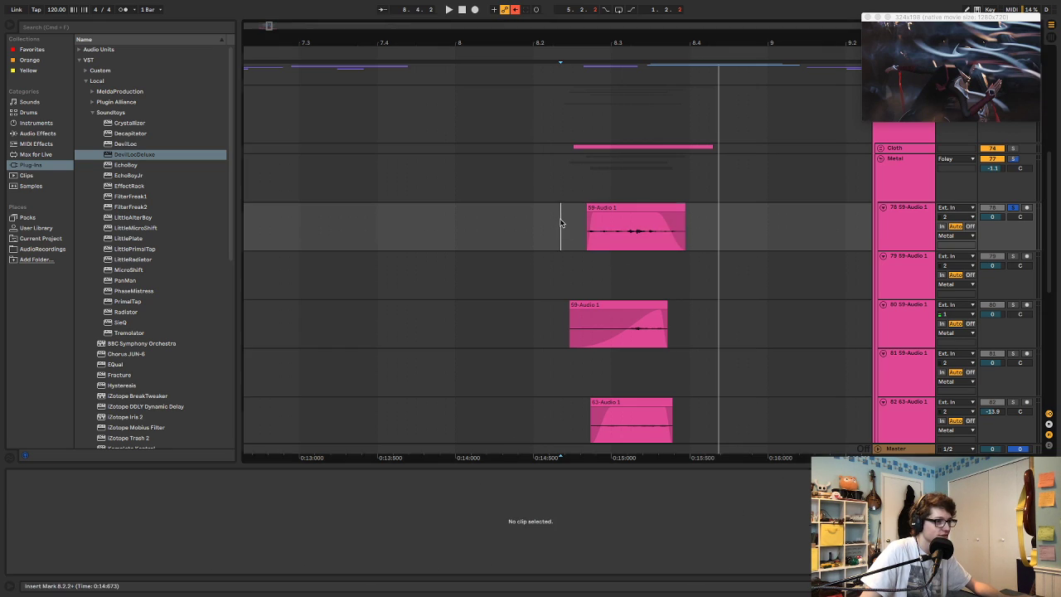
key("space")
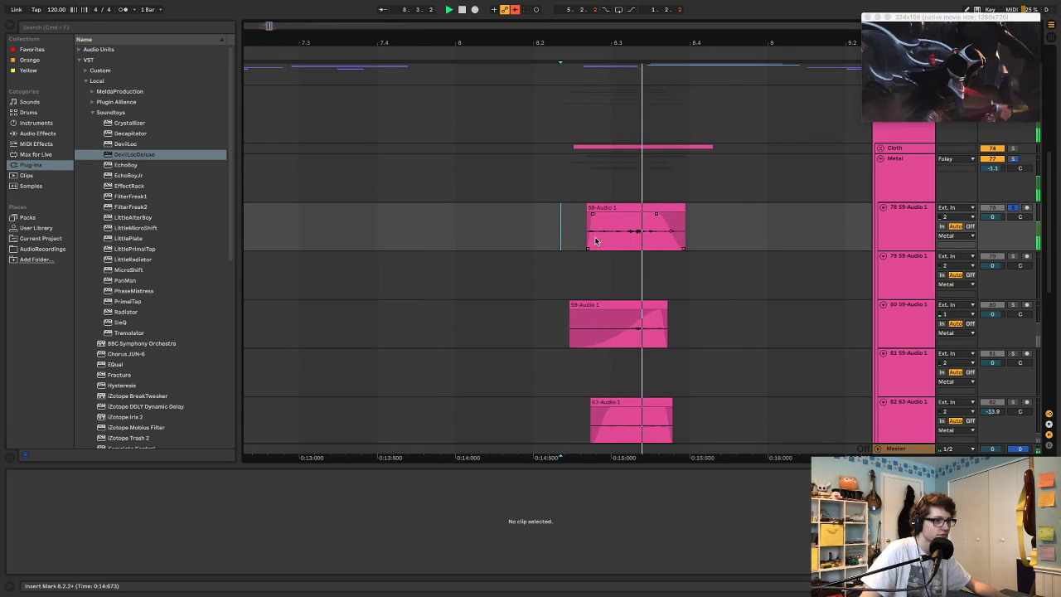
- Lengthen the fade-in of track 78's 59-Audio 1 clip to about 8.3.1, then audition it and track 80's clip
left_click_drag(593, 215, 624, 219)
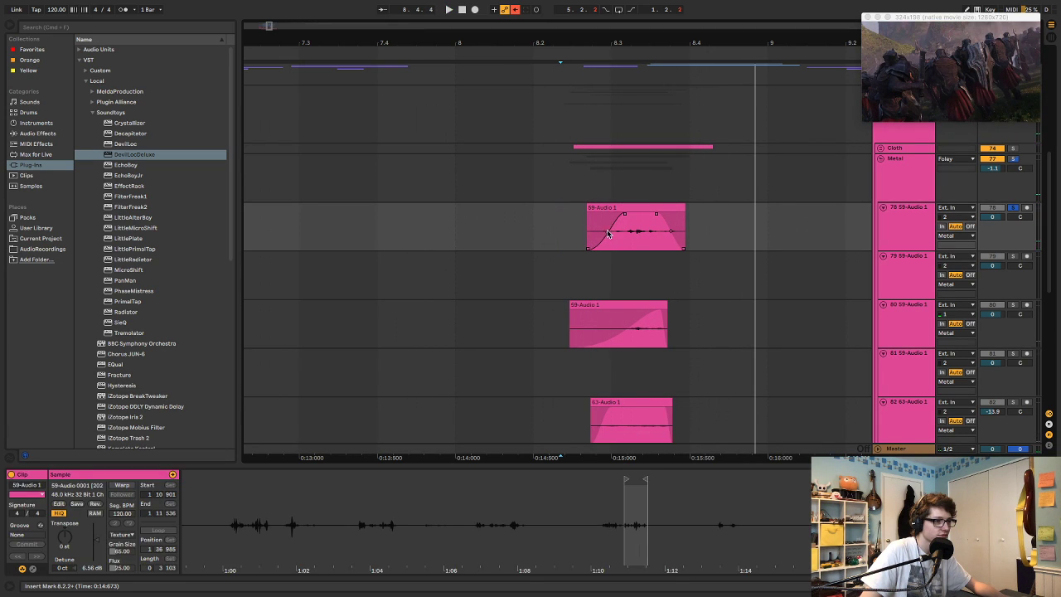
left_click(536, 227)
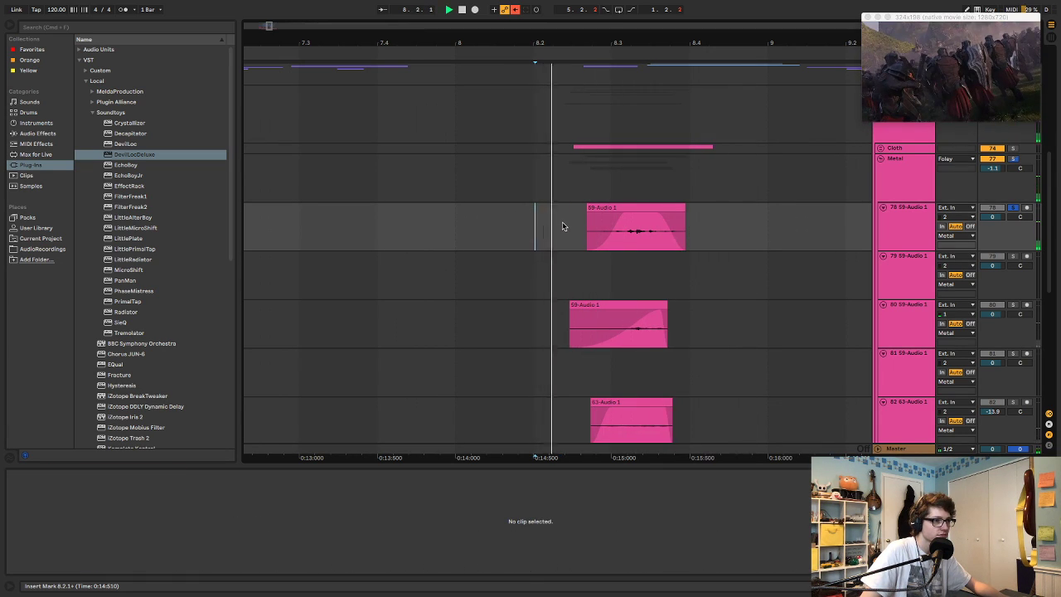
left_click(610, 304)
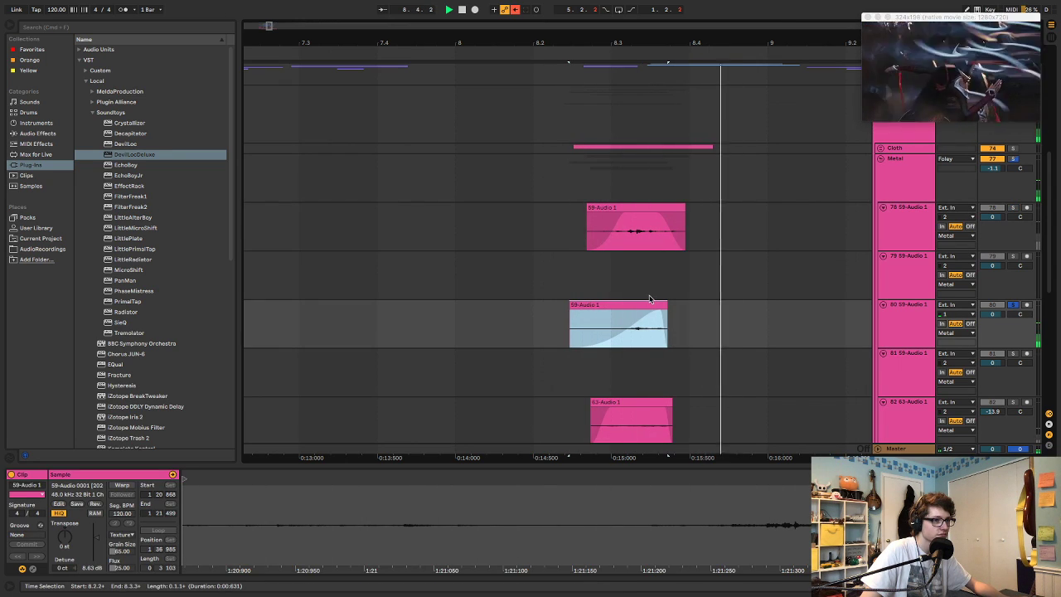
scroll(650, 299, "down", 4)
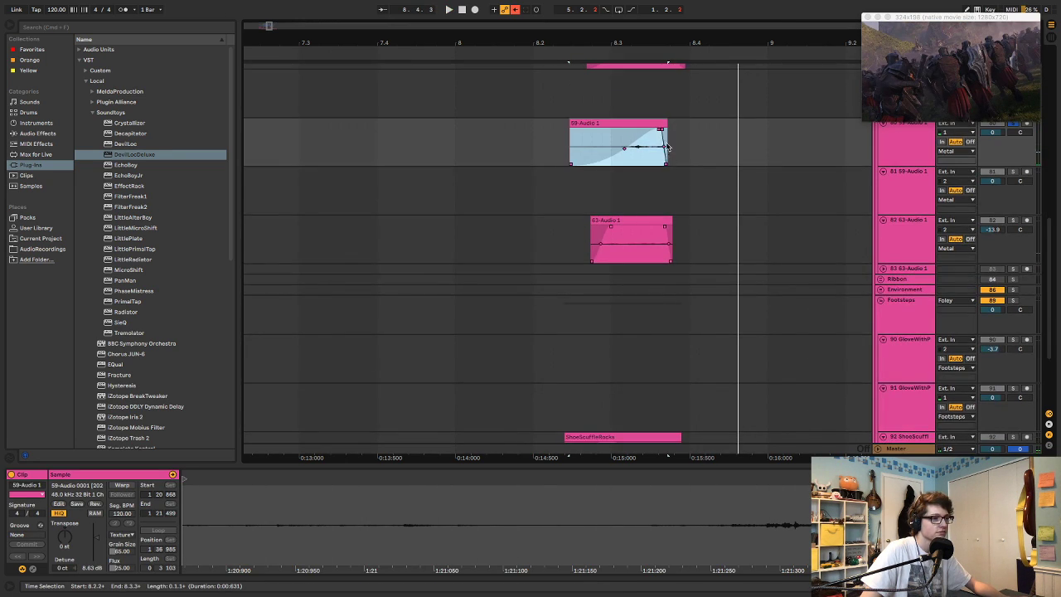
- Solo track 82, trim its 63-Audio 1 clip to start at about 8.3.1, and play it from about 8.2.2
left_click(627, 231)
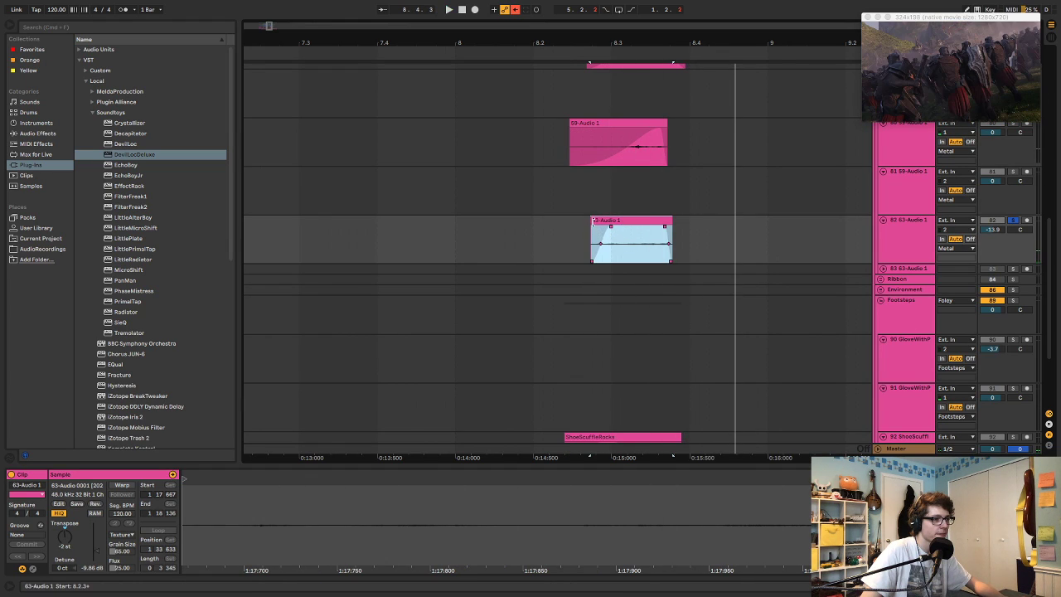
left_click_drag(592, 222, 615, 223)
left_click(569, 230)
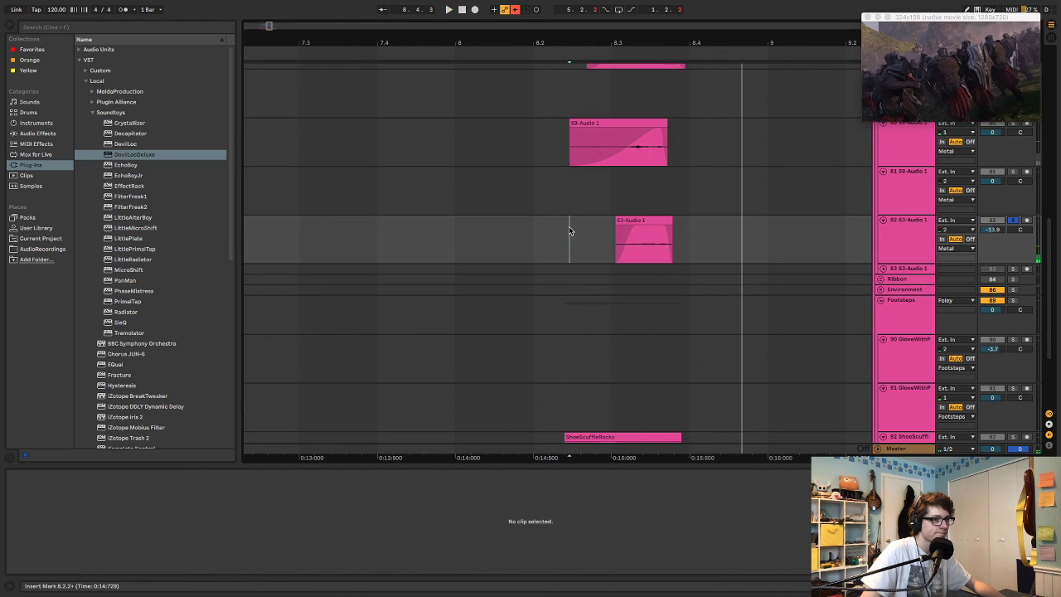
- Copy track 80's 59-Audio 1 clip onto track 79, starting at about 8.2.3
scroll(617, 240, "up", 4)
left_click(621, 306)
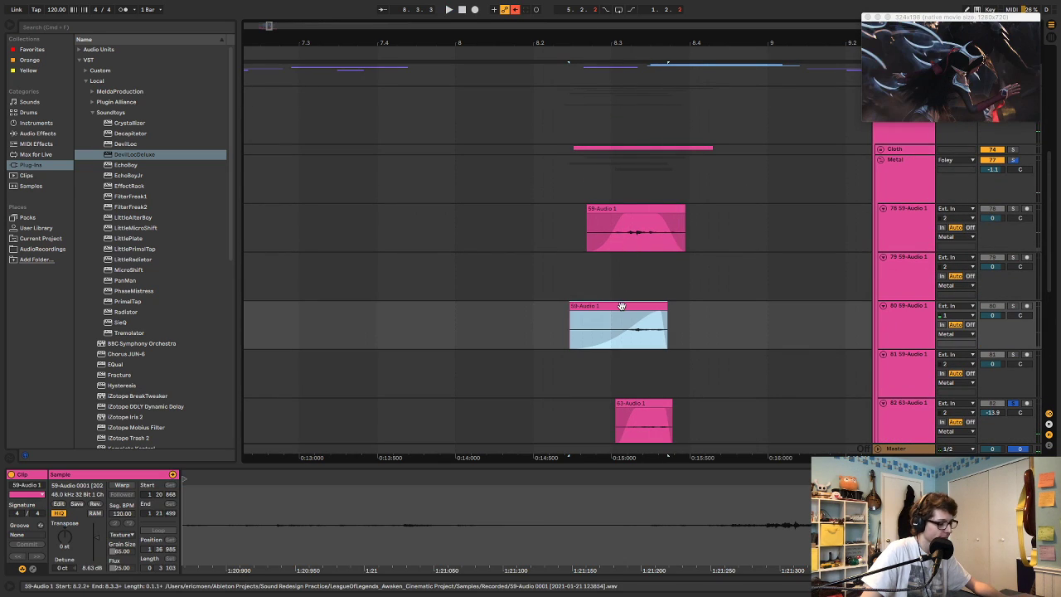
left_click(571, 276)
key("super+v")
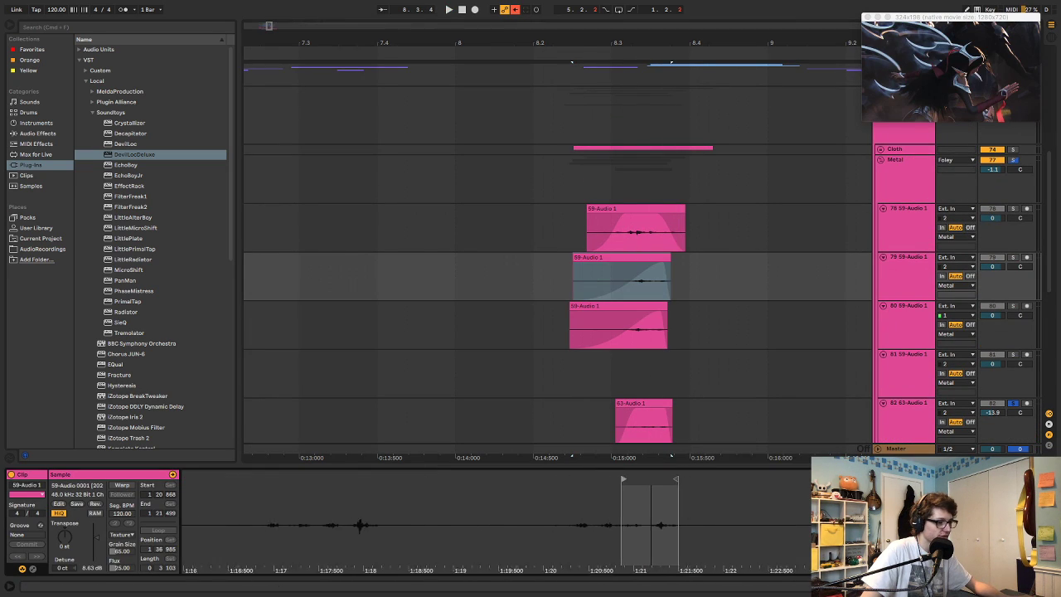
- Solo track 79 and try its copied clip with the sample region starting at 0:46:831 and at 0:46:606, auditioning each
left_click_drag(514, 530, 746, 522)
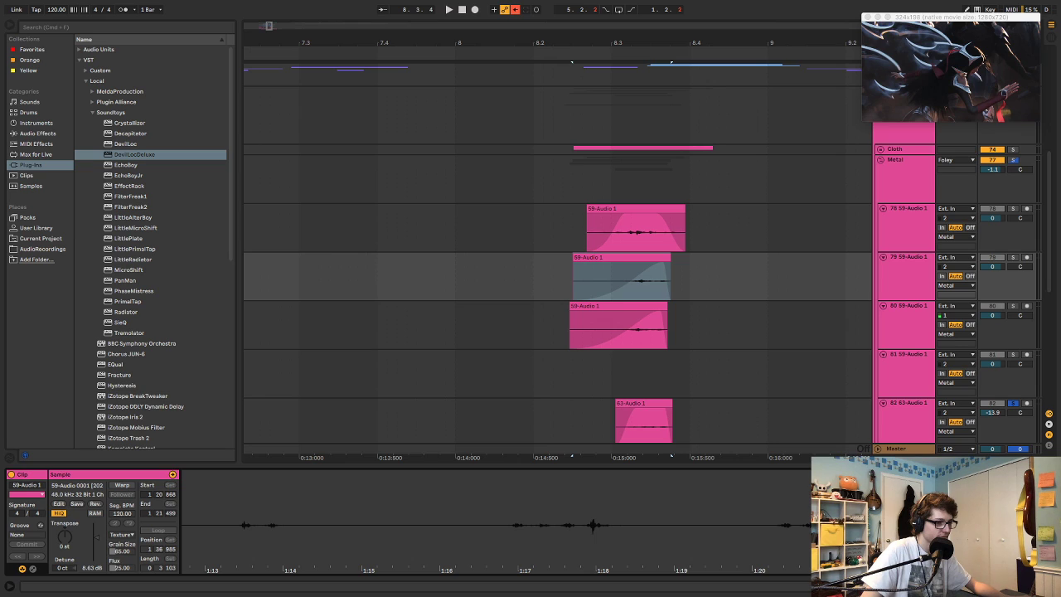
left_click_drag(820, 485, 391, 550)
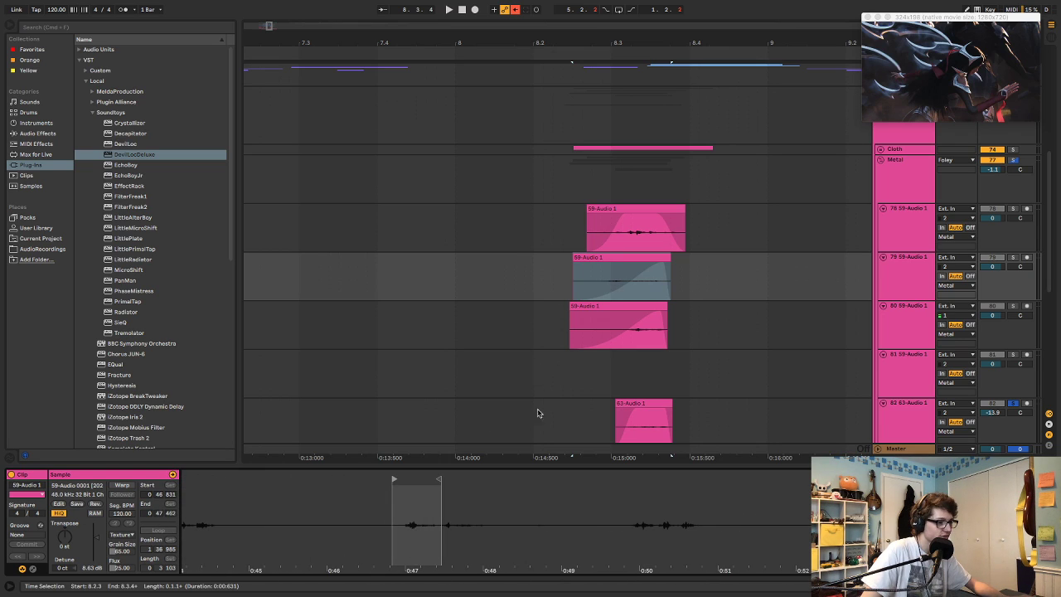
left_click(542, 276)
key("space")
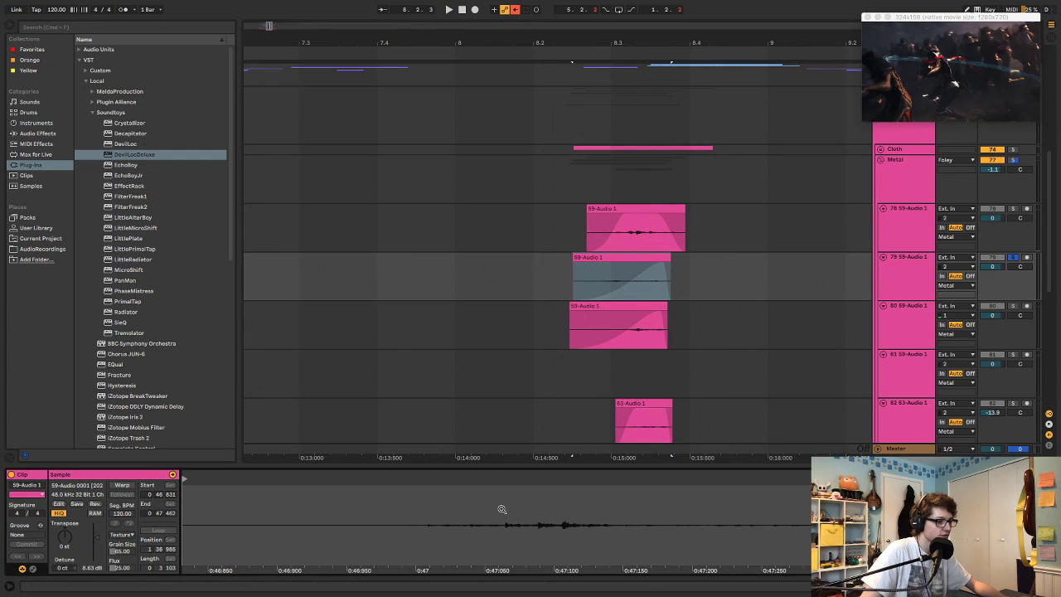
mouse_move(500, 509)
left_mouse_down()
mouse_move(286, 478)
mouse_move(322, 473)
mouse_move(323, 456)
mouse_move(415, 443)
left_mouse_up()
key("space")
key("space")
key("space")
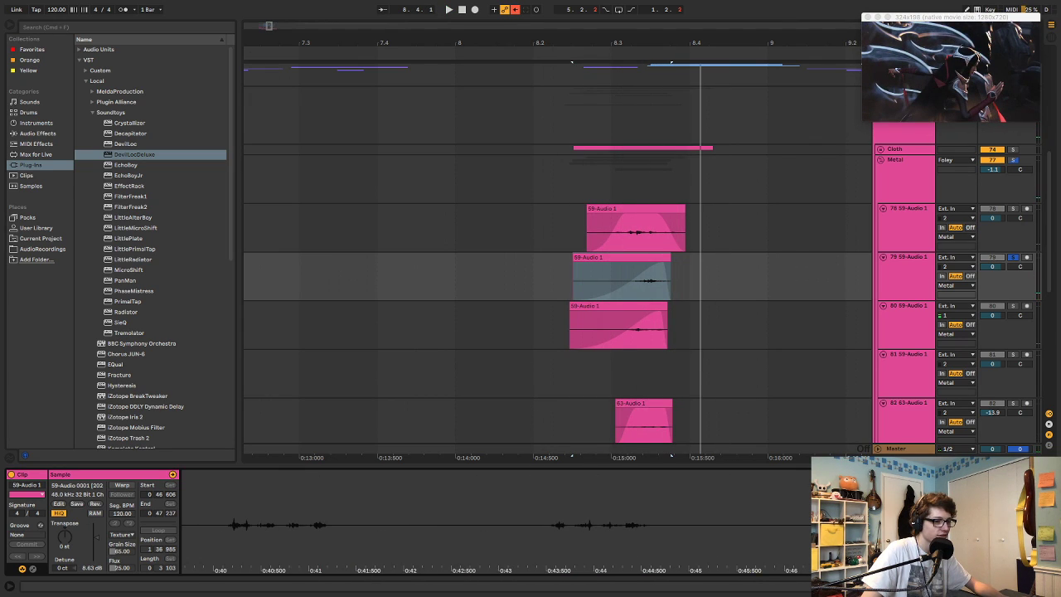
- Shift the sample region of track 79's 59-Audio 1 clip to start at 0:39:799 and audition it
left_click_drag(547, 523, 193, 524)
key("space")
key("space")
key("space")
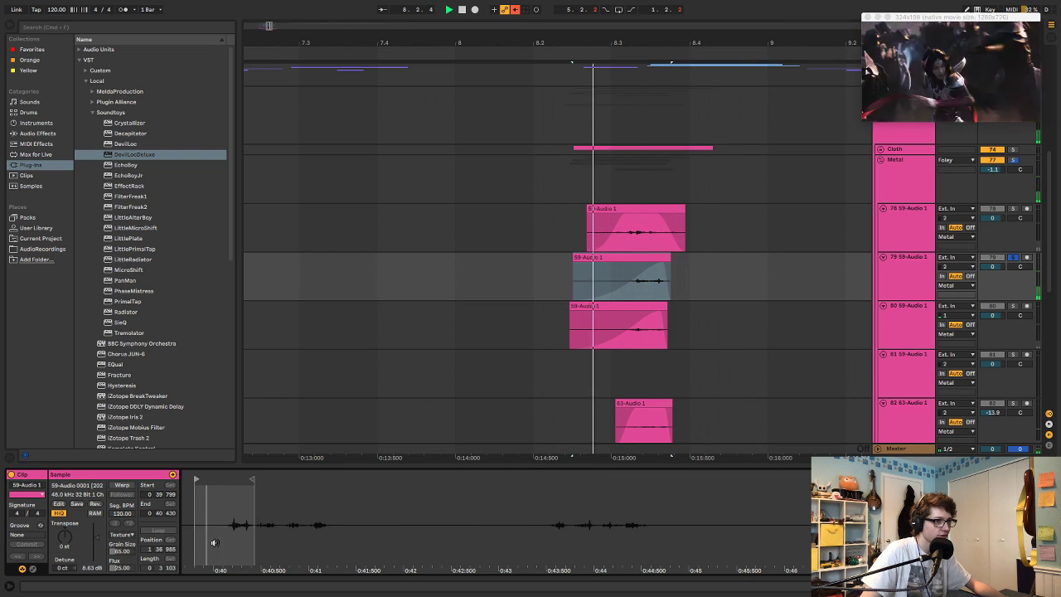
- Solo the Metal group and play its clips together, starting from 8.2.2 and from 7.4.3
left_click(559, 169)
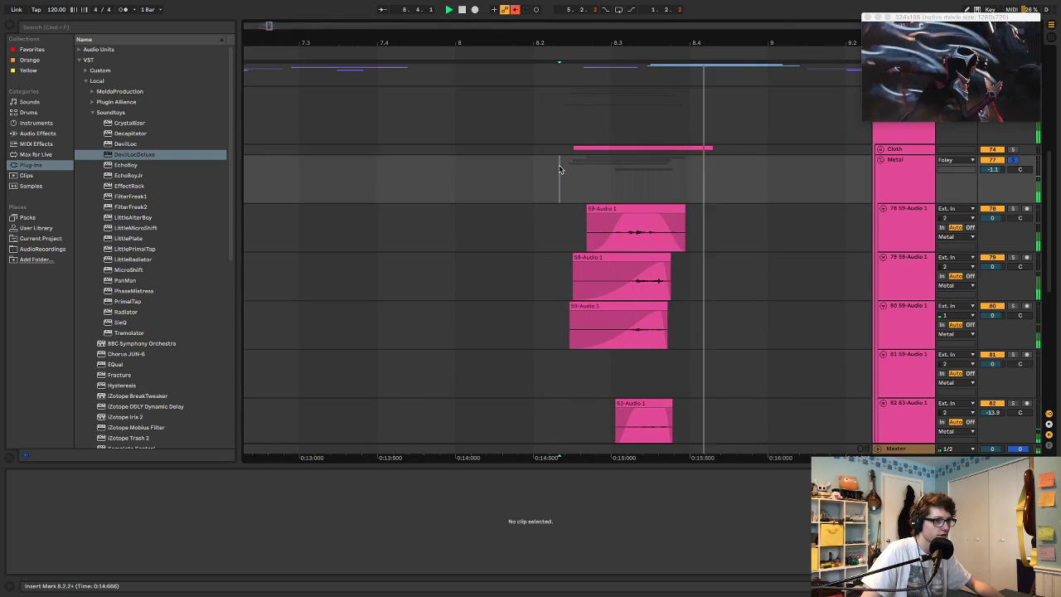
left_click(417, 173)
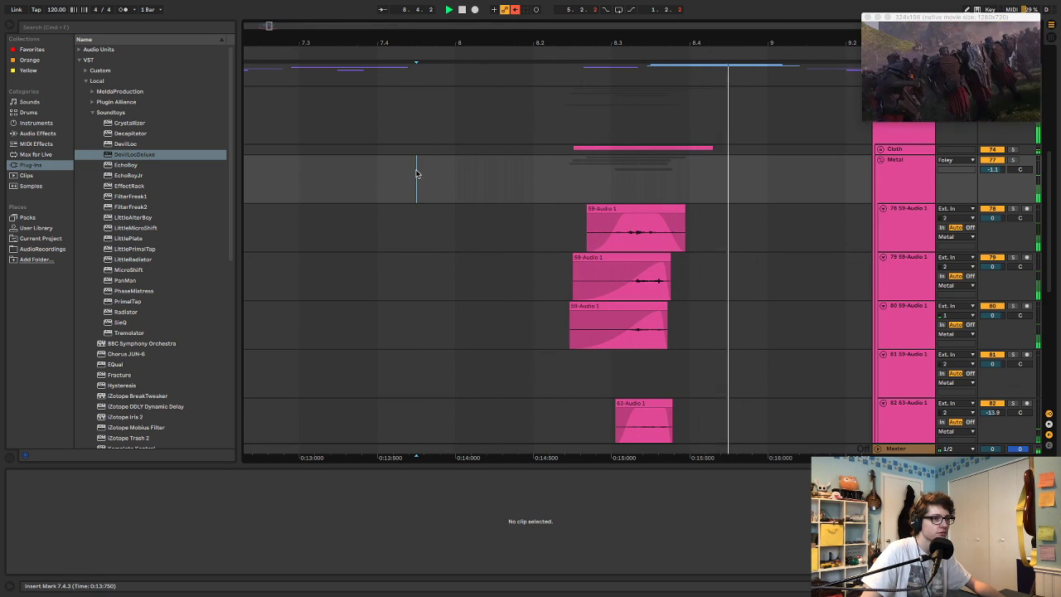
left_click(418, 173)
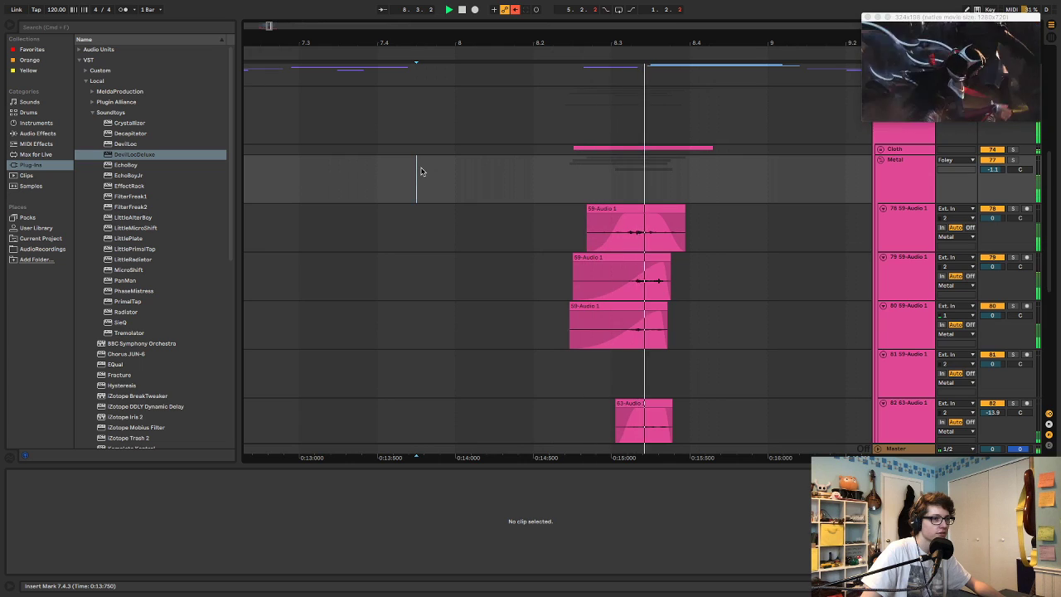
key("space")
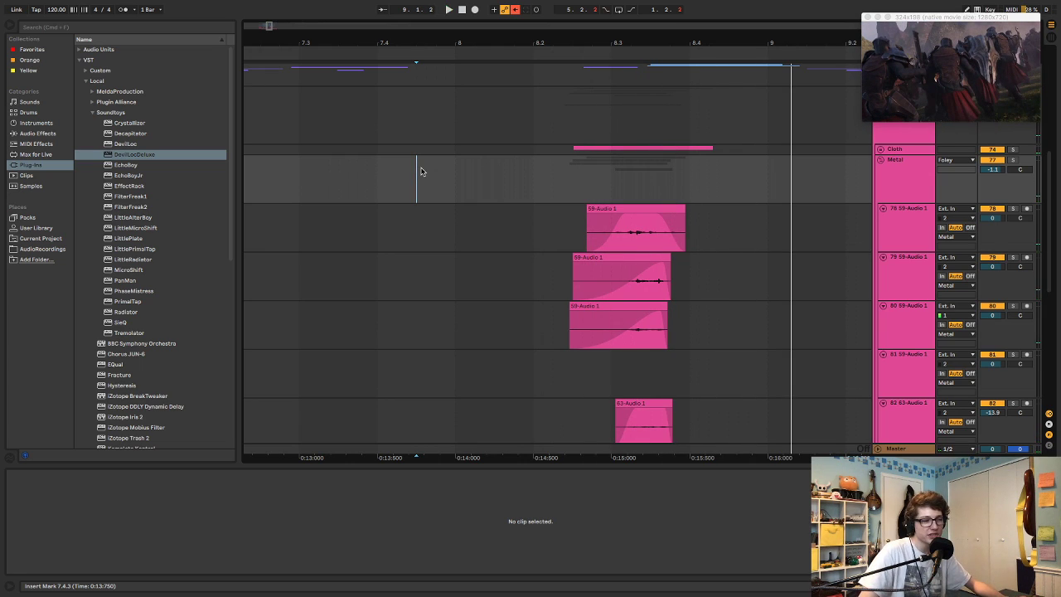
- Try track 79's 59-Audio 1 clip at a later start of about 8.2.4, playing it in context from 8.1.3
left_click_drag(605, 273, 625, 273)
left_click(498, 187)
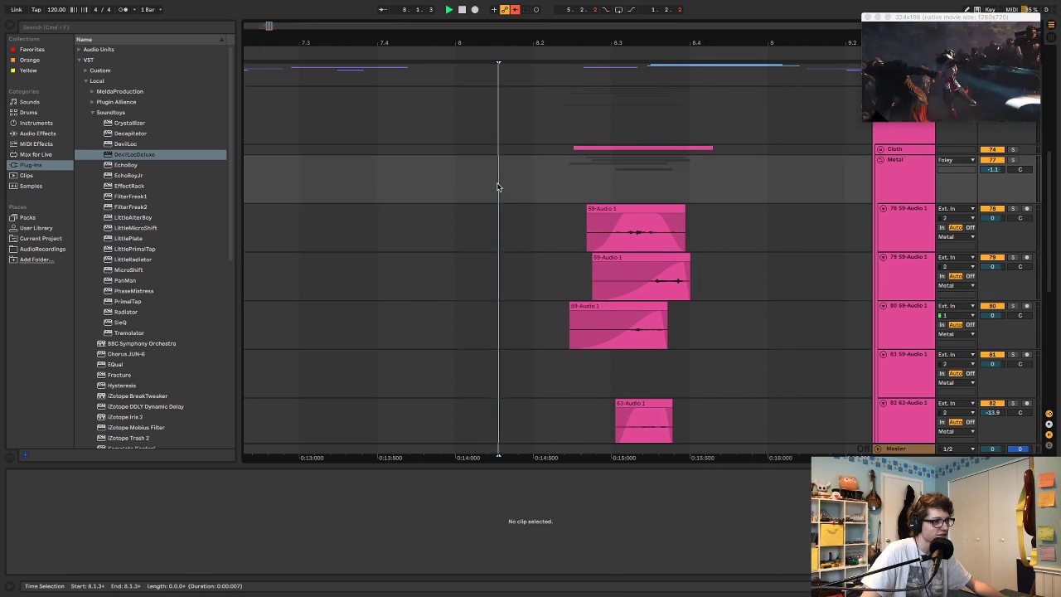
key("space")
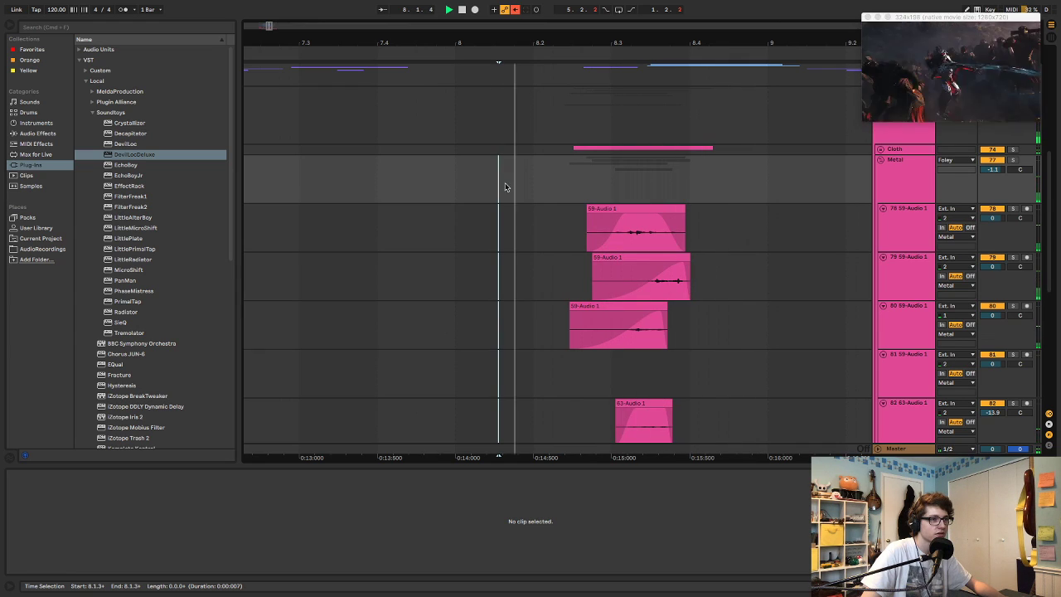
key("space")
- Move track 79's 59-Audio 1 clip earlier to start at about 8.2.2 and play it in context from 8.1.2
left_click_drag(638, 270, 594, 265)
left_click(483, 242)
key("space")
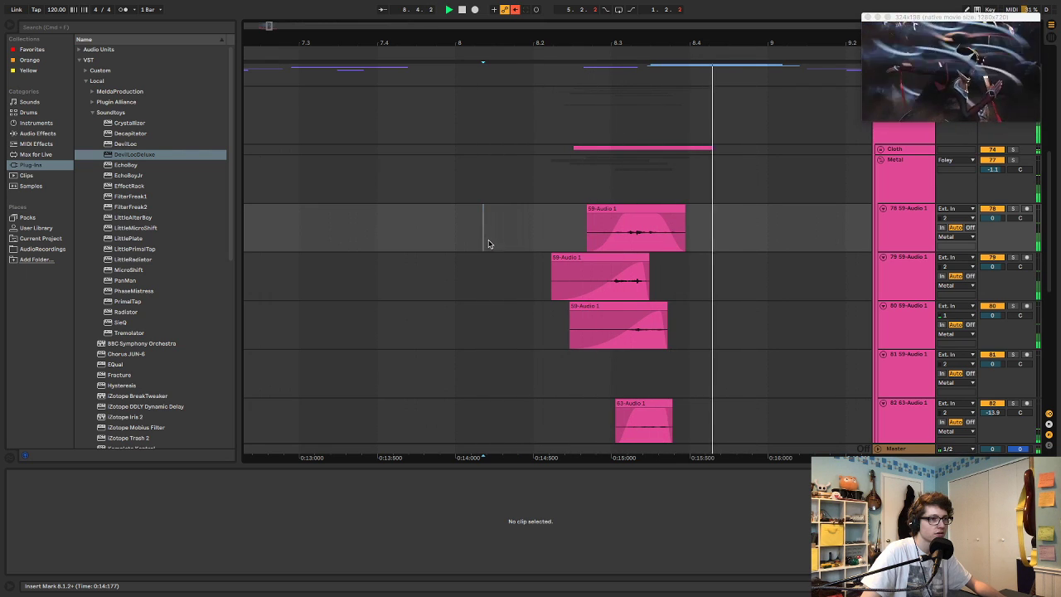
- Solo the Metal group and play the passage repeatedly from 8.1.3, comparing it with the full mix
left_click(500, 188)
key("s")
key("space")
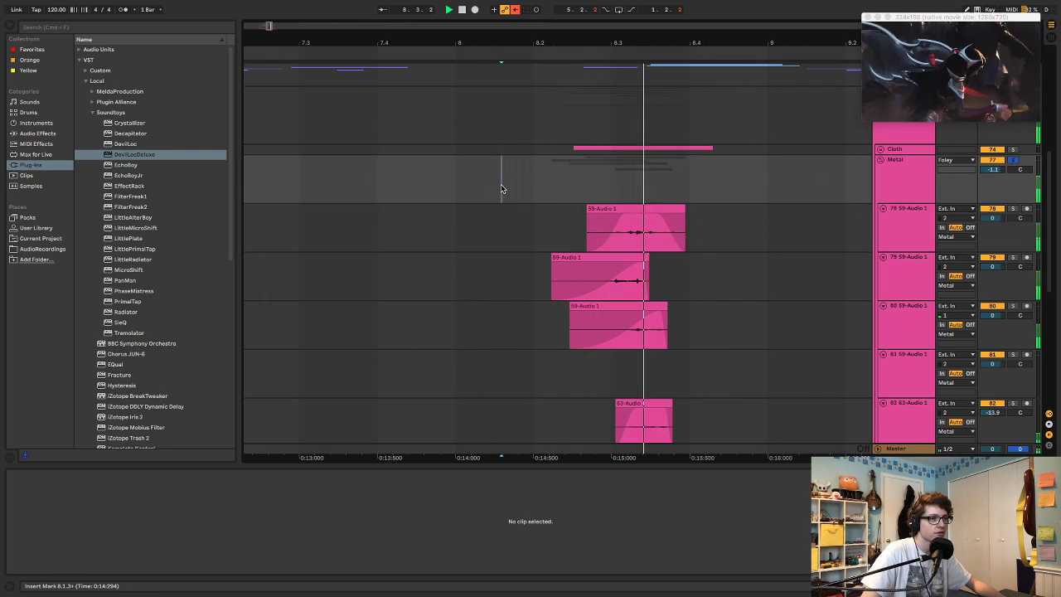
key("space")
key("space")
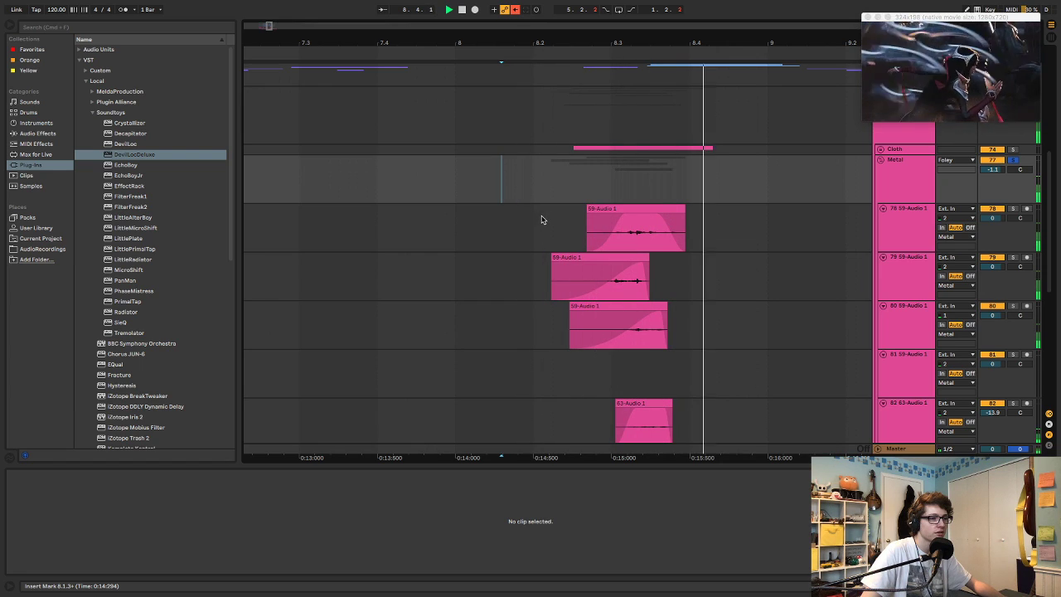
key("space")
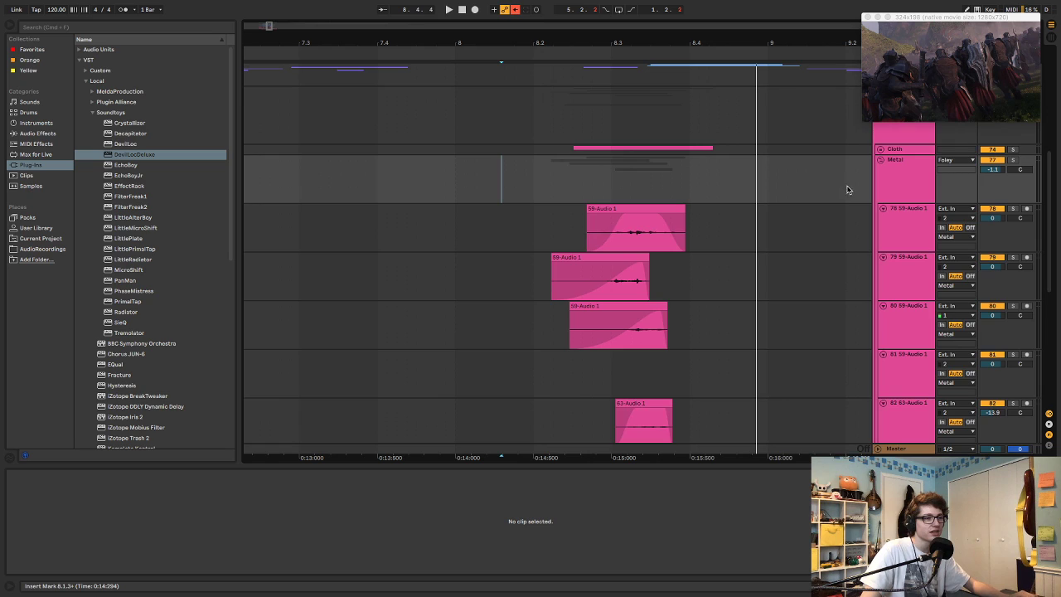
- Fold the Foley group, activate the Whooshes group, and play the mix from about 7.2.4
scroll(822, 186, "up", 3)
left_click(878, 219)
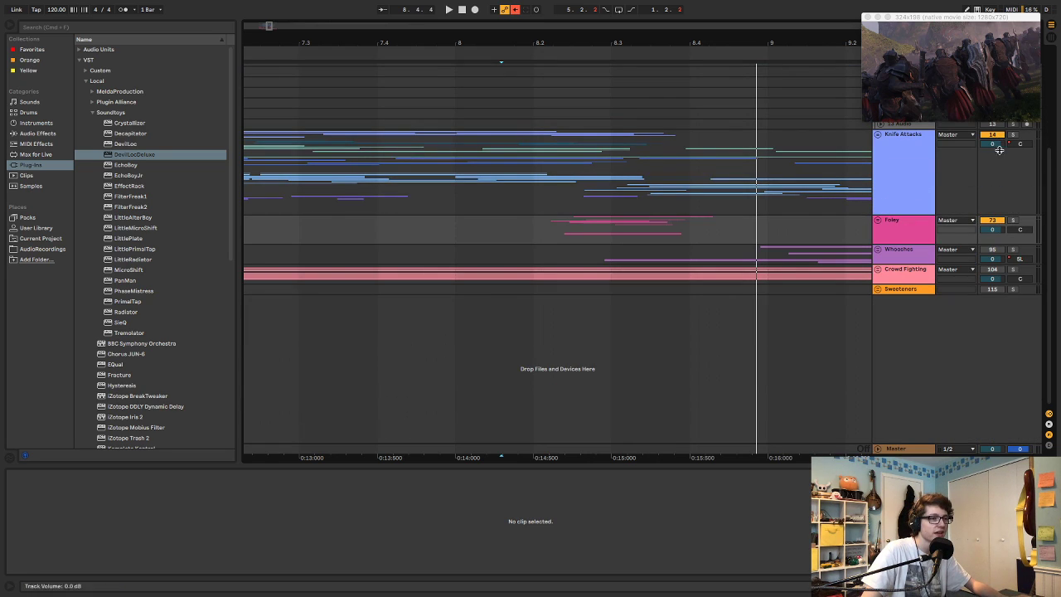
left_click(986, 251)
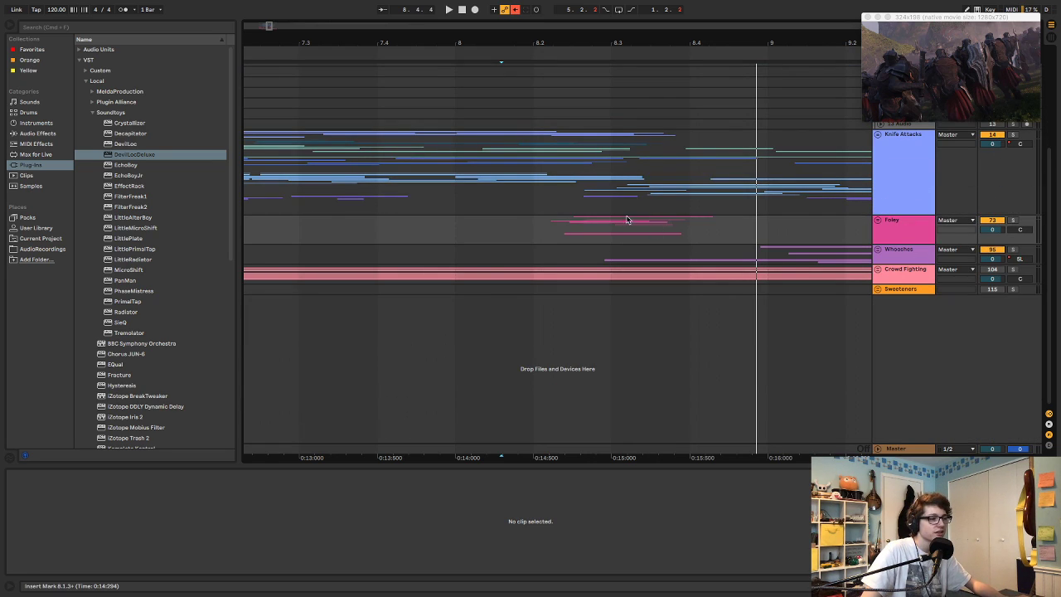
left_click(294, 219)
key("space")
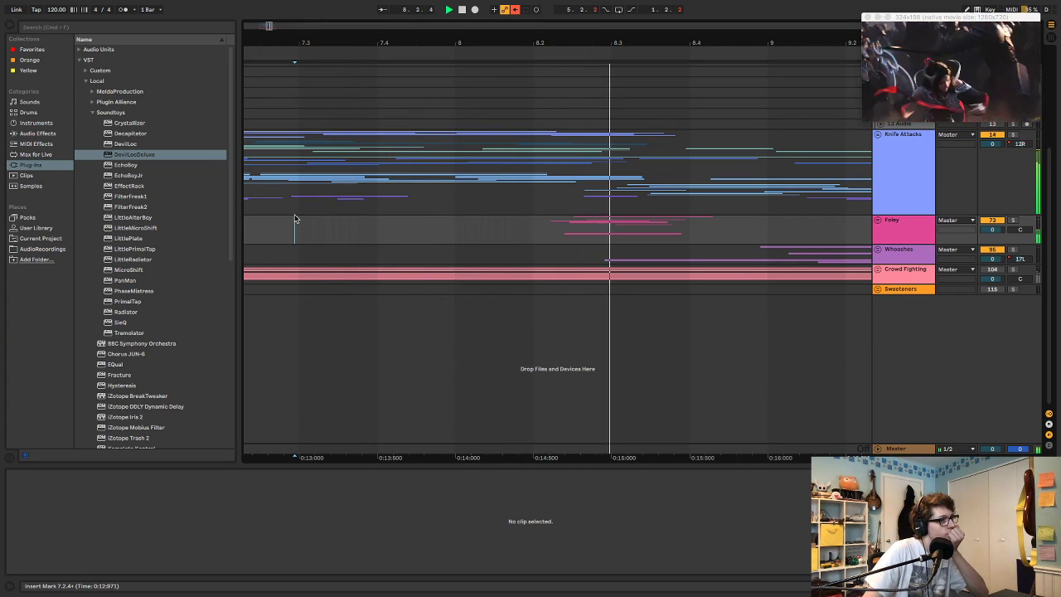
key("space")
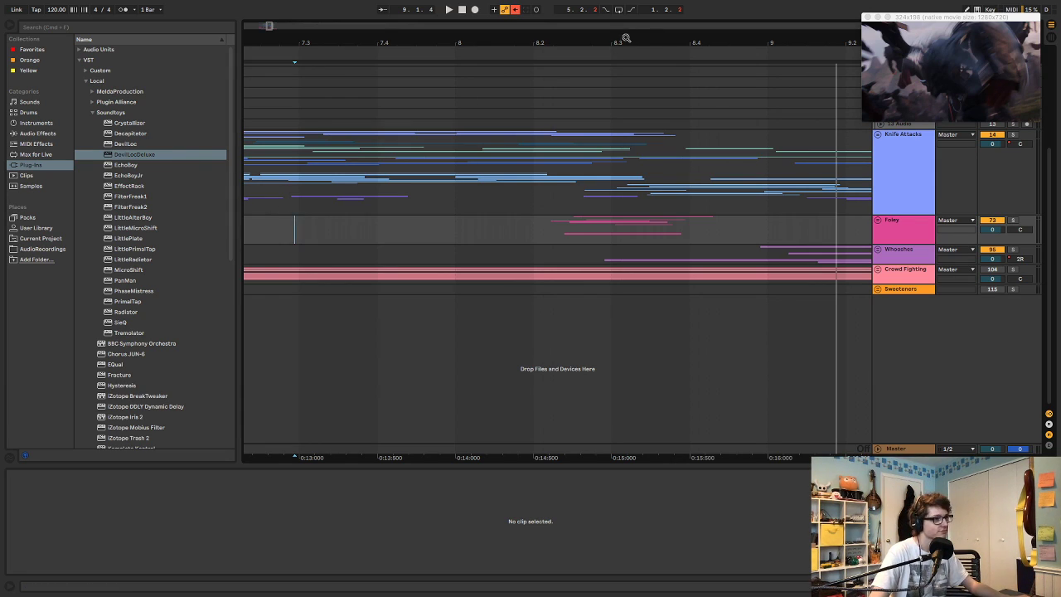
- Play the wider arrangement from 6.2.1, and then the whole sequence with the video from 5.2.1
left_click_drag(610, 36, 609, 37)
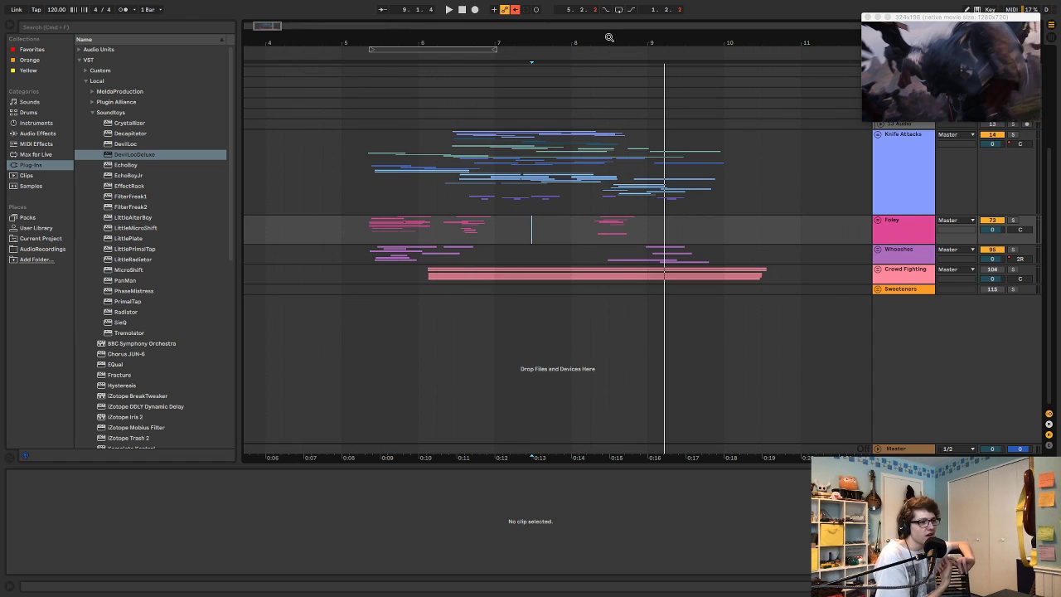
left_click(440, 222)
key("space")
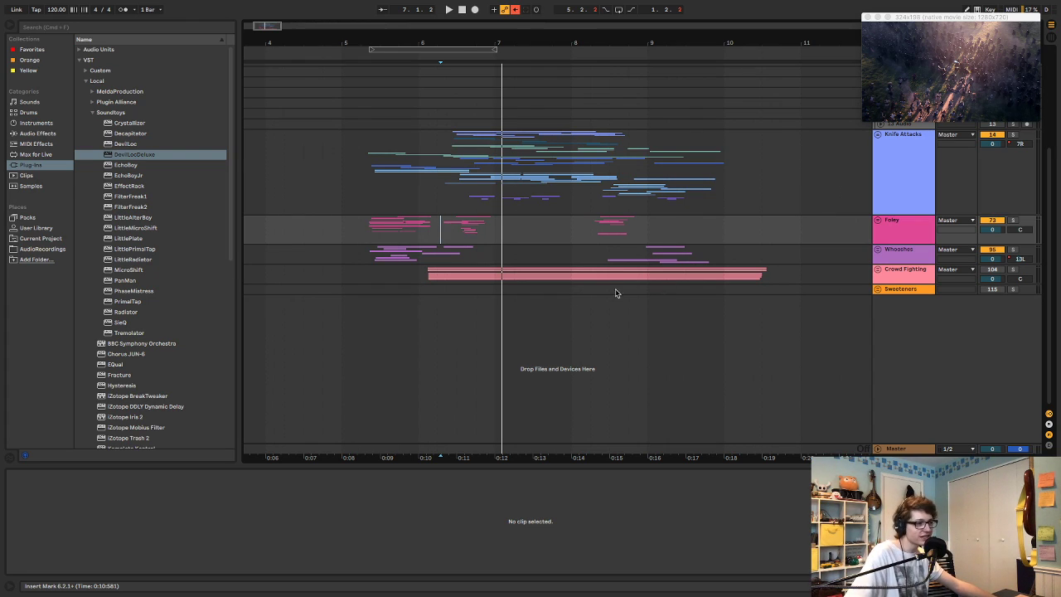
left_click(360, 224)
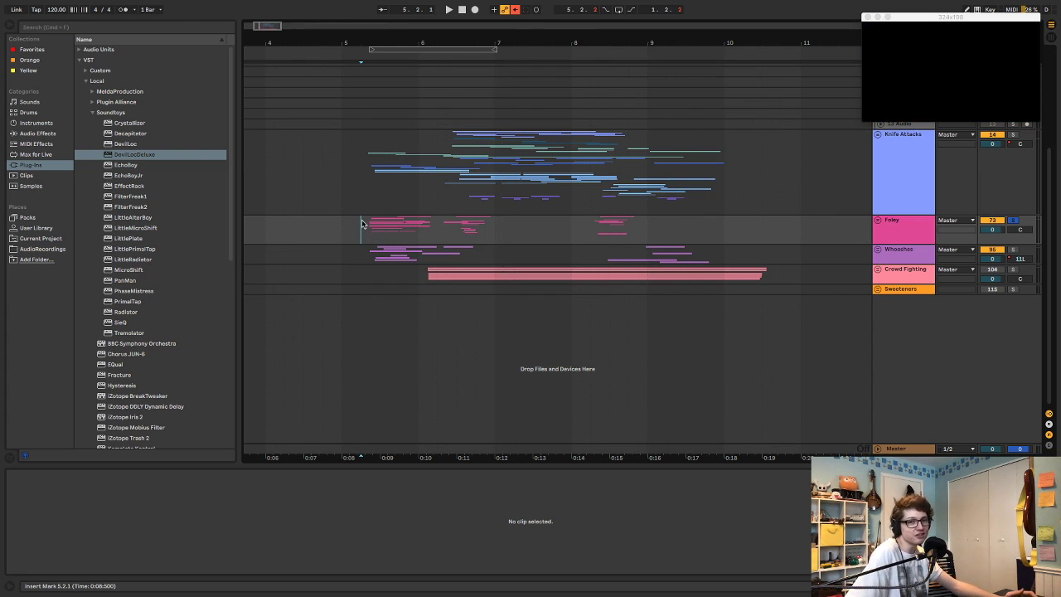
key("space")
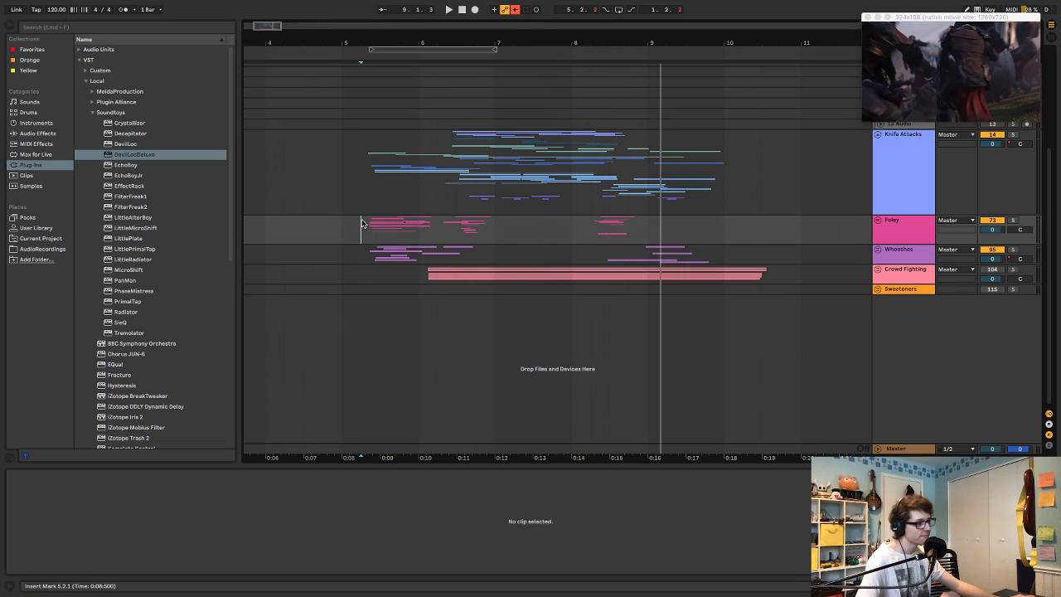
key("space")
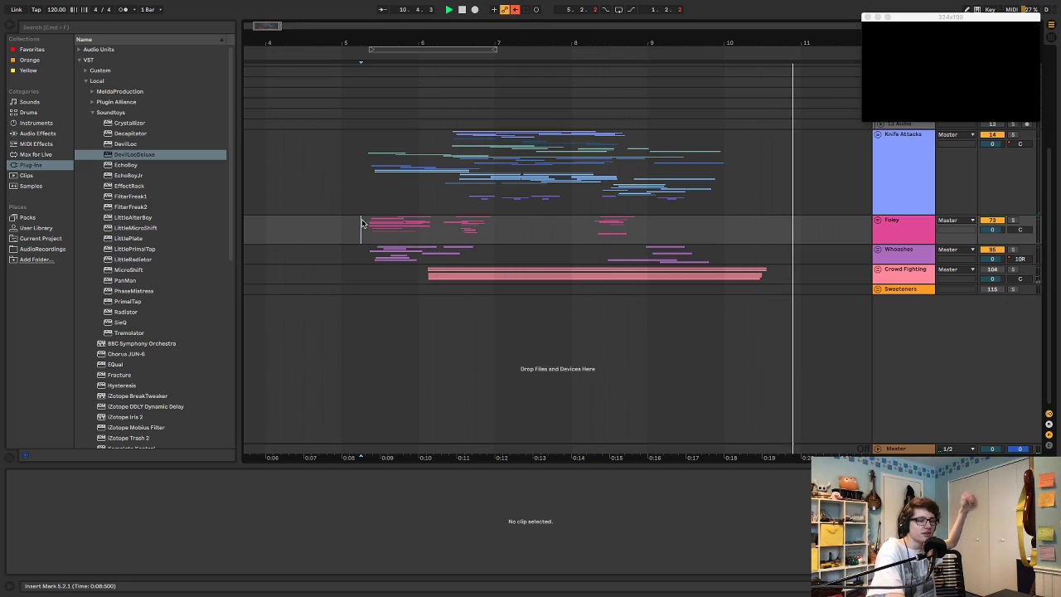
key("space")
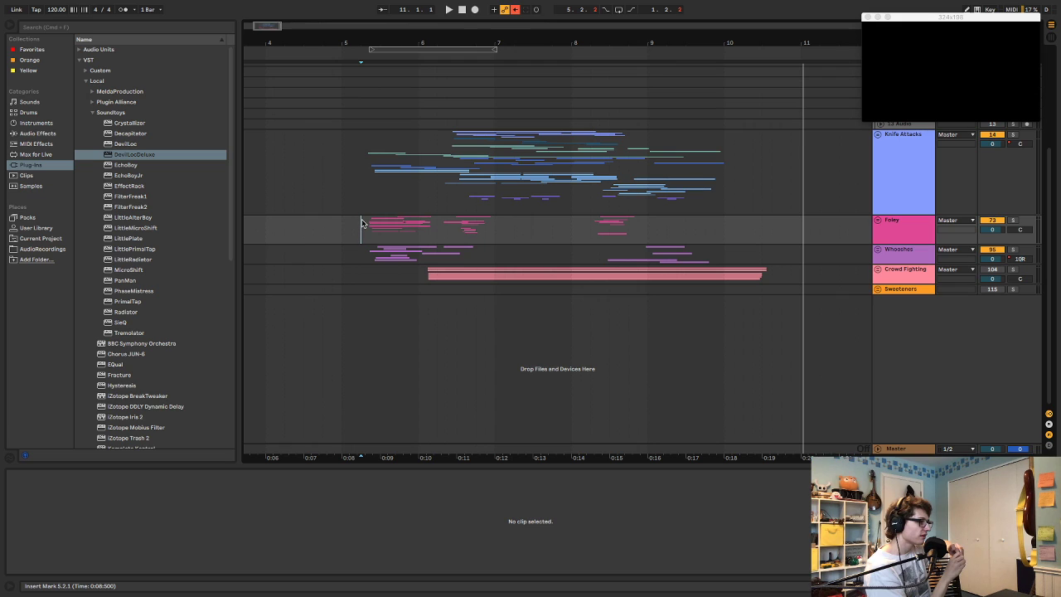
- Examine the Knife Attacks ranges 6.3.3–7.4.2 and 9.1.4–9.2.4, and play the sequence from 5.1.4
left_click(465, 202)
left_click_drag(469, 204, 561, 204)
left_click(504, 205)
left_click_drag(662, 207, 682, 208)
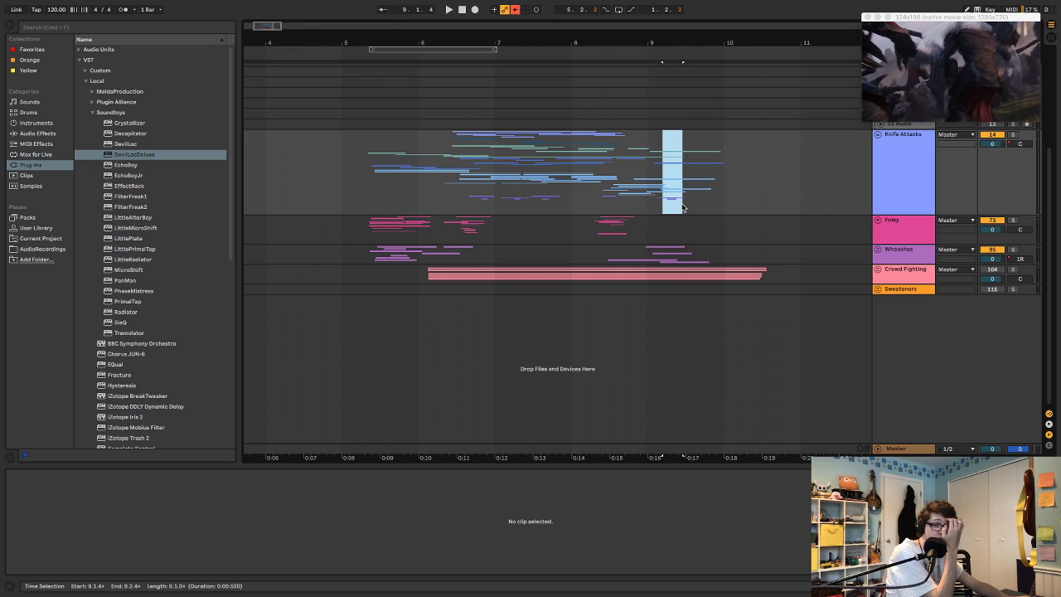
left_click(359, 136)
key("space")
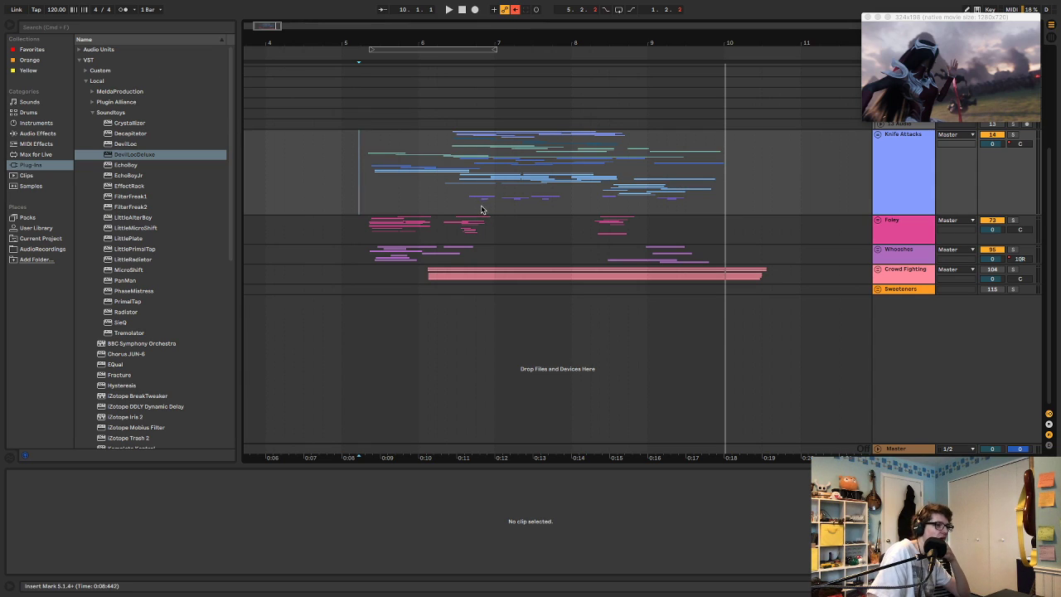
left_click_drag(469, 199, 563, 200)
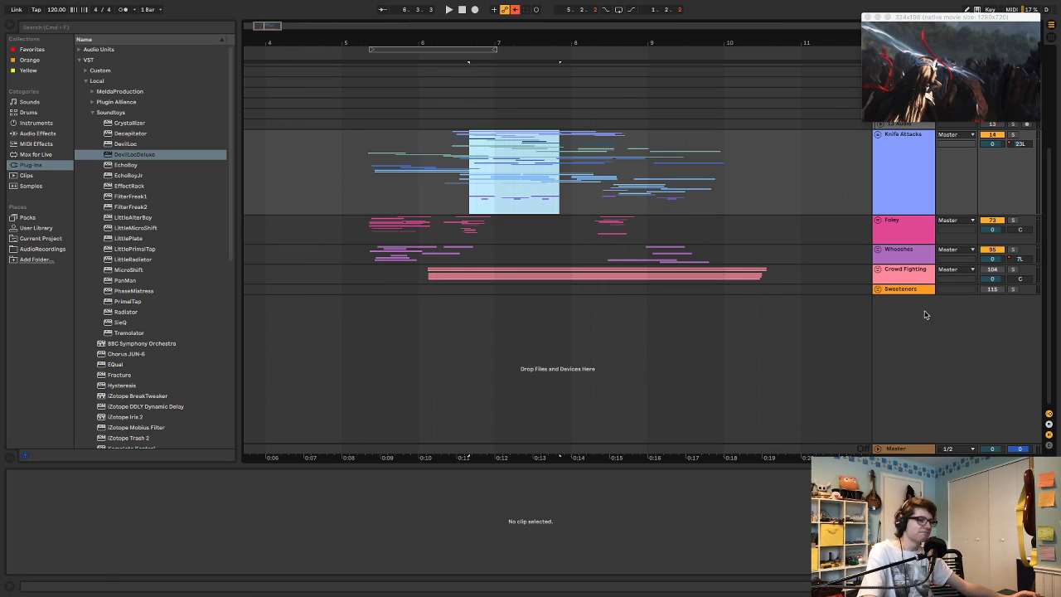
- Unfold the Sweeteners group and play the whole sequence with the video from 5.2.1
left_click(878, 289)
left_click(878, 289)
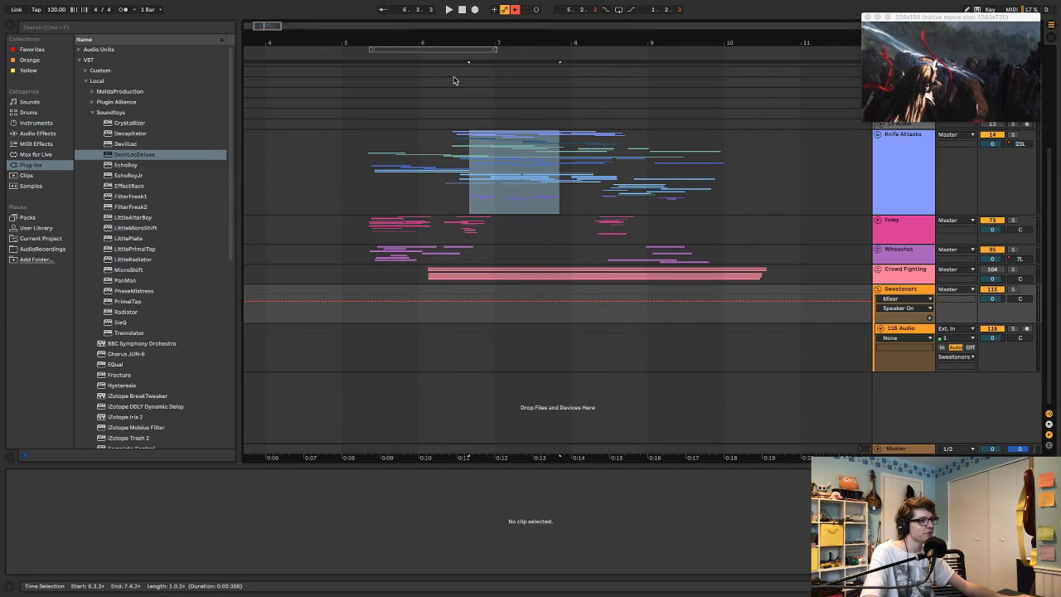
left_click_drag(440, 60, 422, 135)
left_click(357, 142)
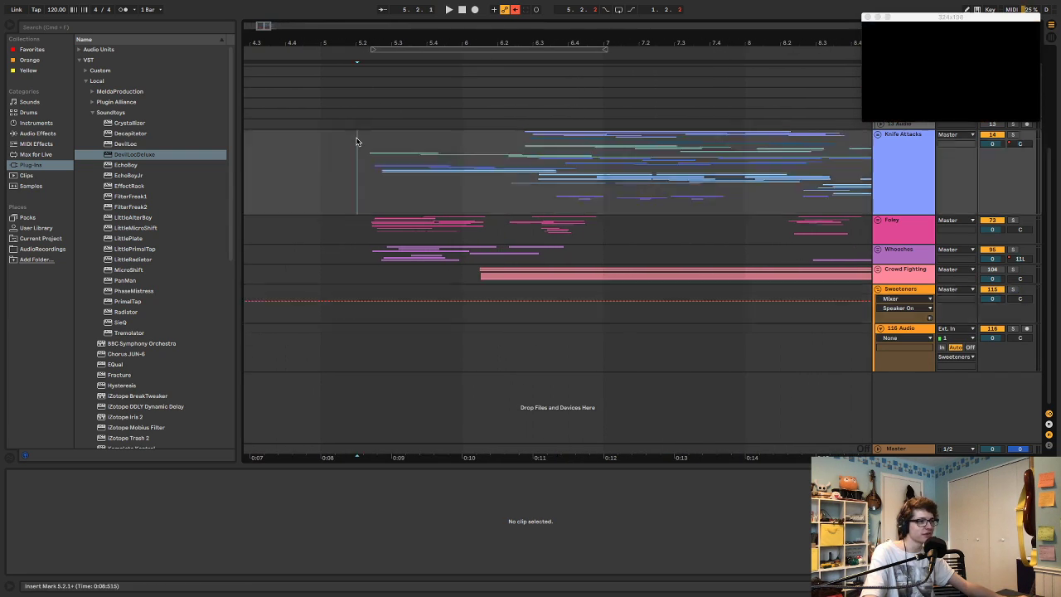
key("space")
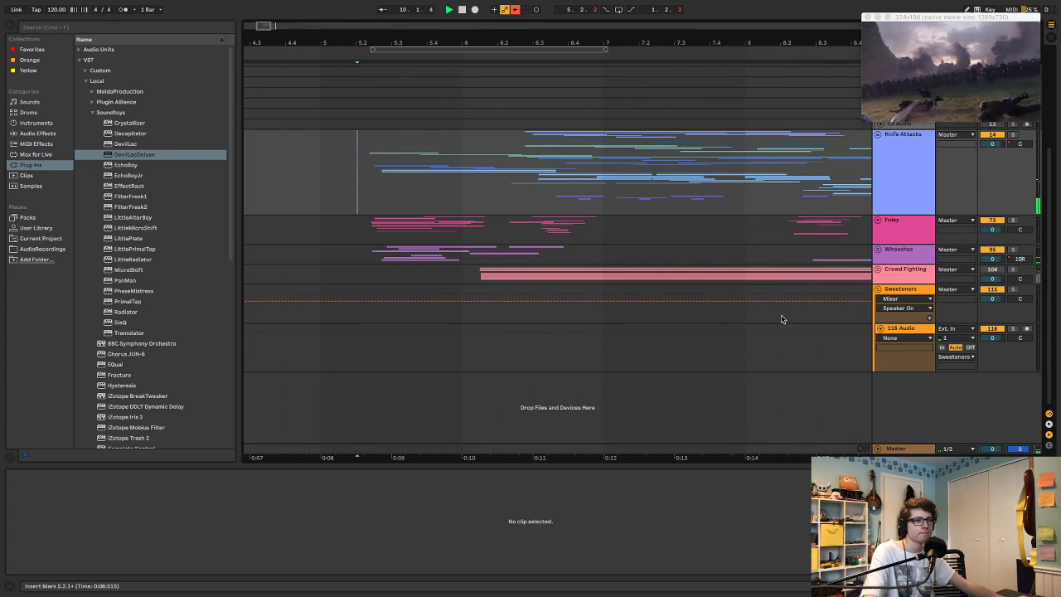
key("space")
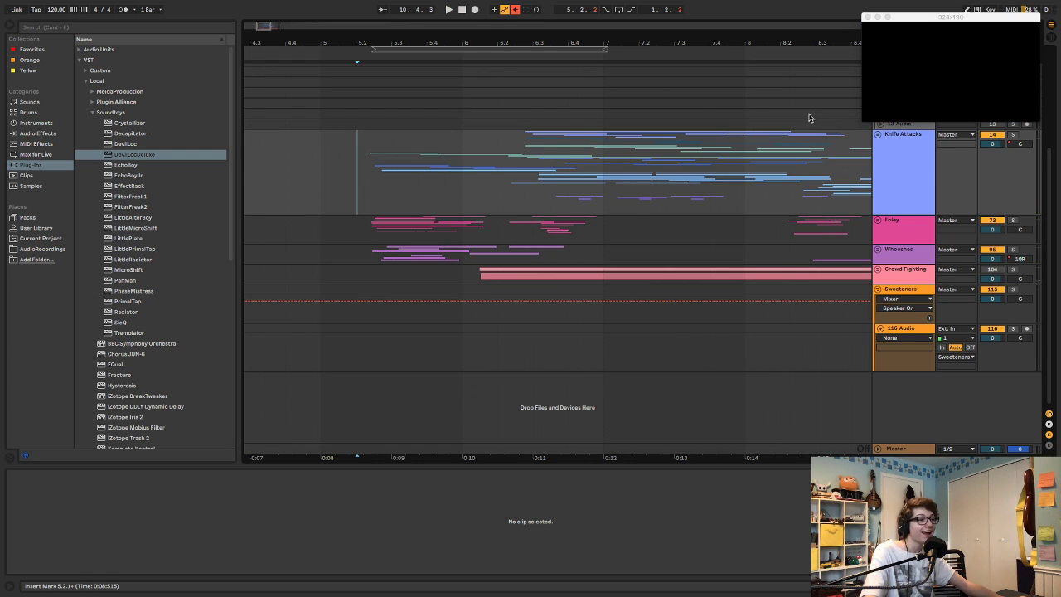
- Play the closing passage from 8.3.4 with the movie window enlarged
scroll(746, 141, "right", 5)
left_click(601, 150)
key("space")
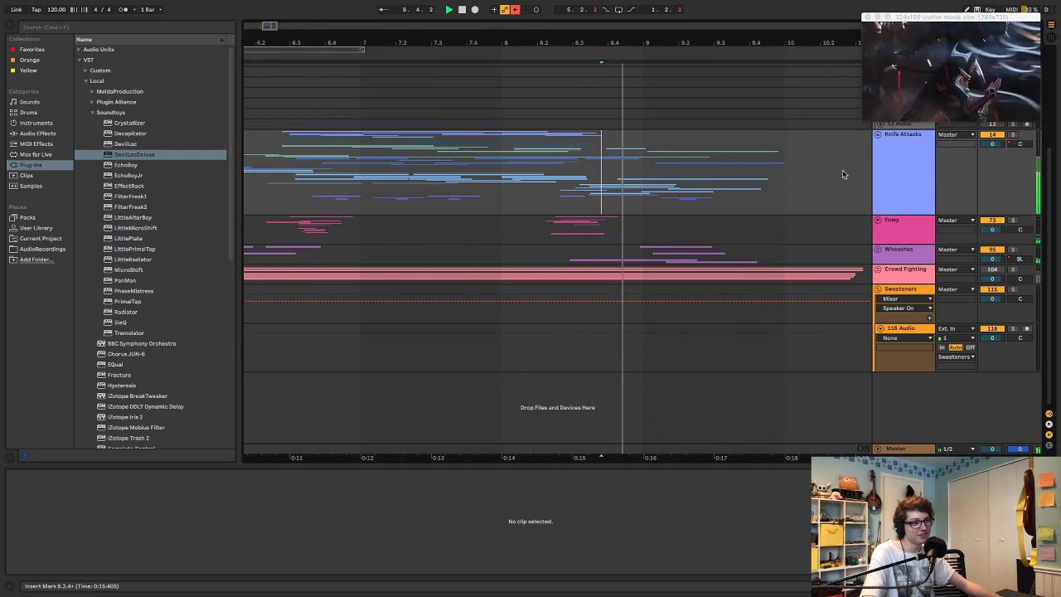
left_click_drag(862, 121, 359, 396)
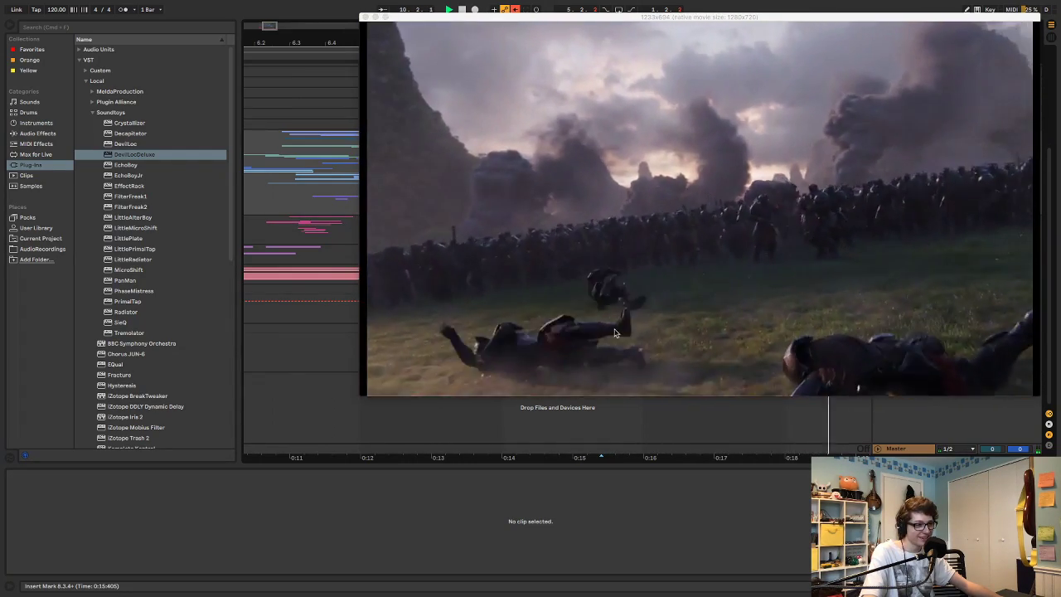
key("space")
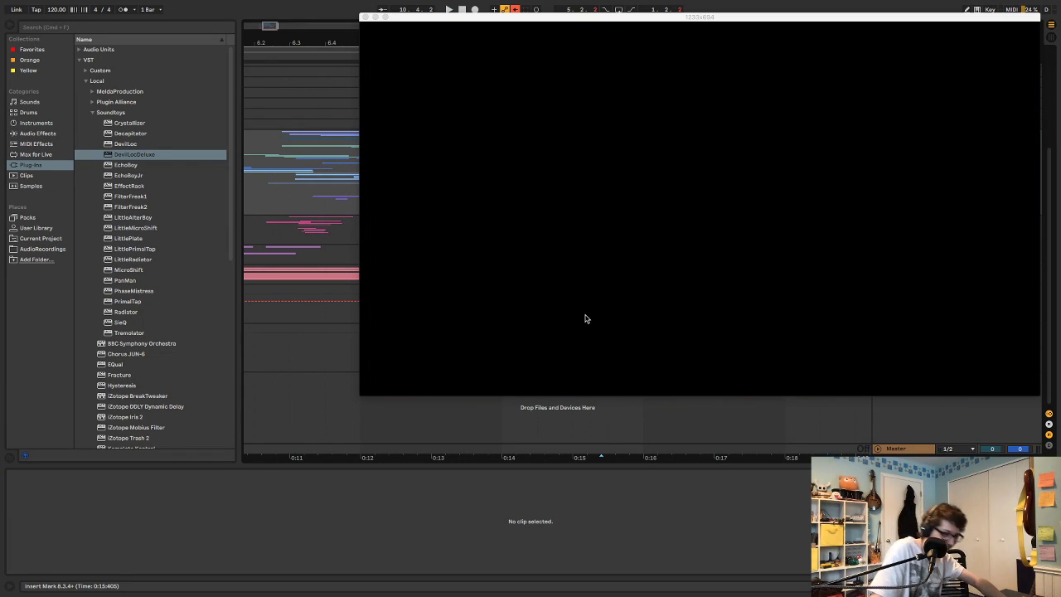
- Examine the video frames around 9.3.3, 9.2.1 and 8.4.3, and shrink the movie window back to a small preview
left_click_drag(601, 432, 736, 426)
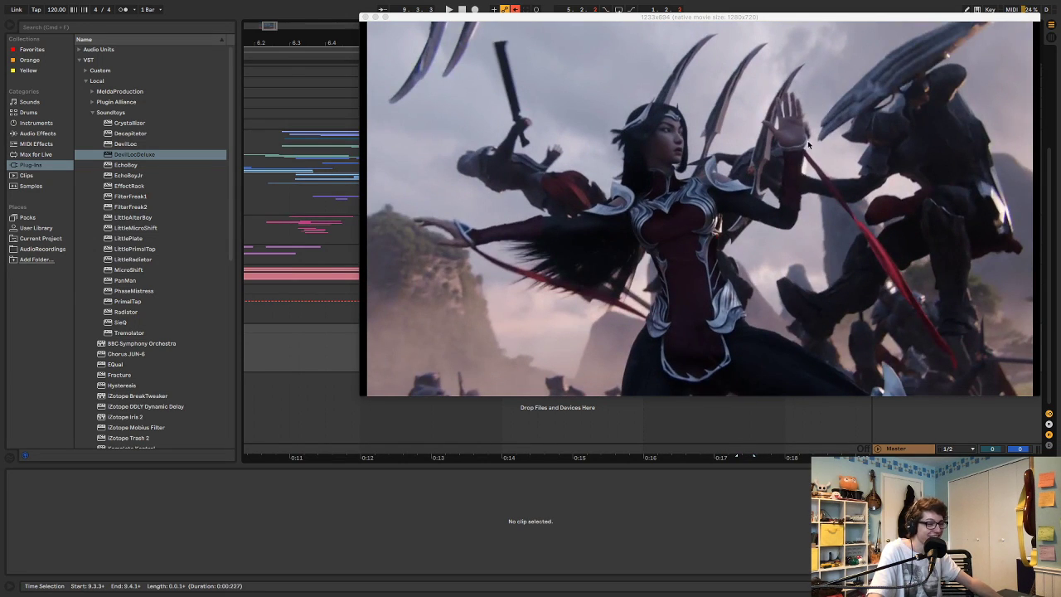
left_click_drag(615, 422, 777, 411)
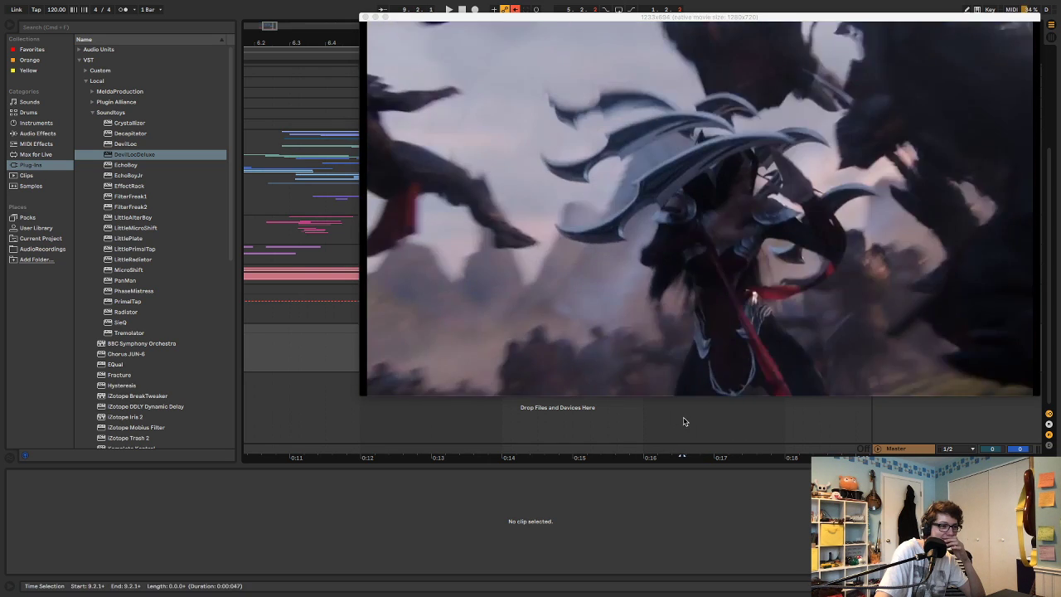
left_click(685, 421)
left_click(703, 421)
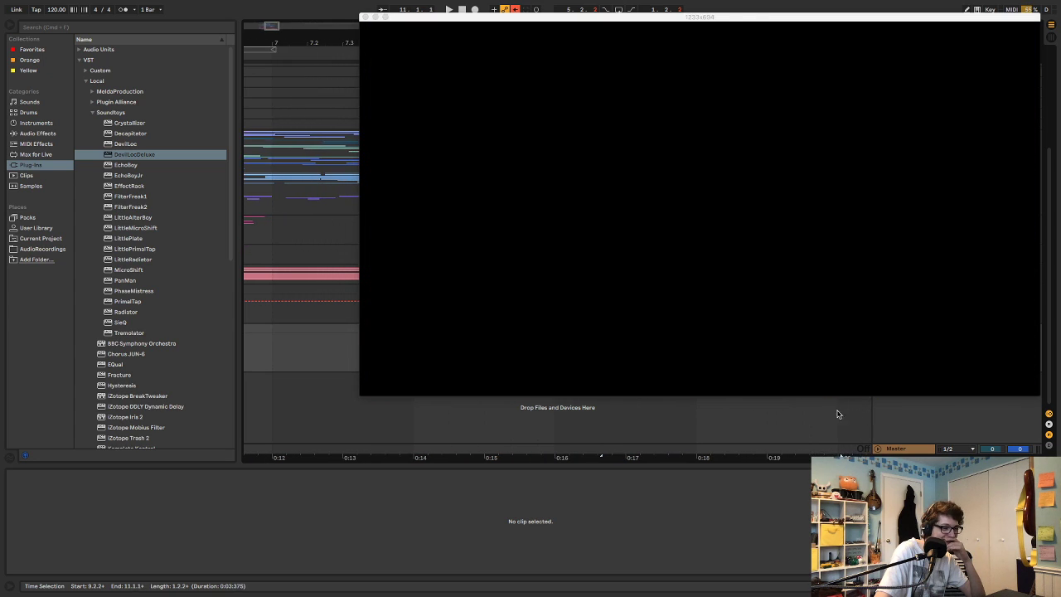
left_click_drag(837, 414, 535, 400)
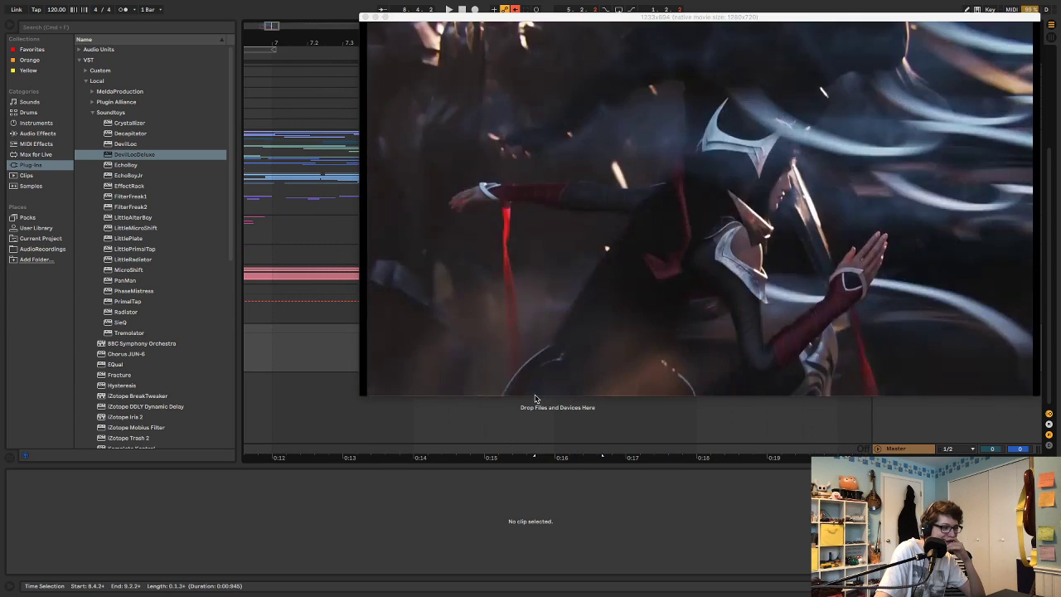
left_click_drag(365, 390, 812, 147)
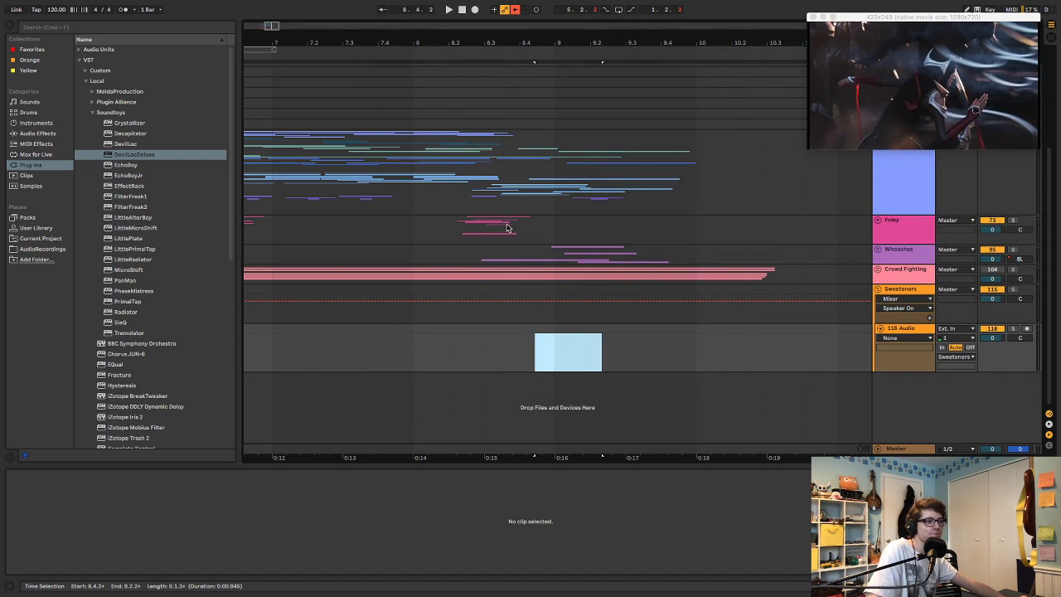
- Play the mix from 8.1.1, examine the range 5.2.3–6.3.3 on the sweetener track, and play from just before it
left_click(420, 232)
key("space")
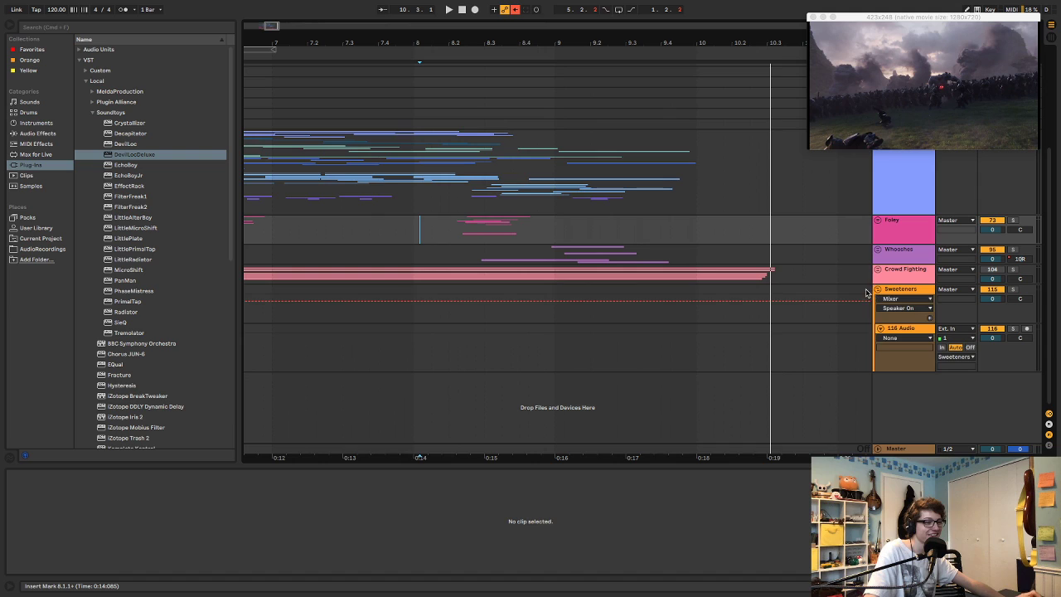
key("space")
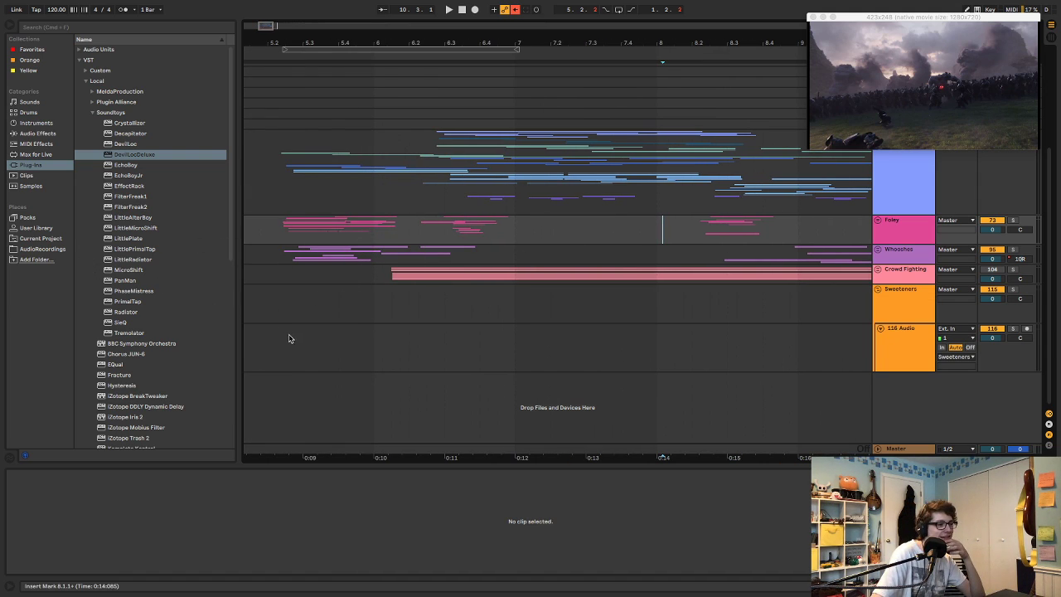
left_click_drag(289, 341, 467, 356)
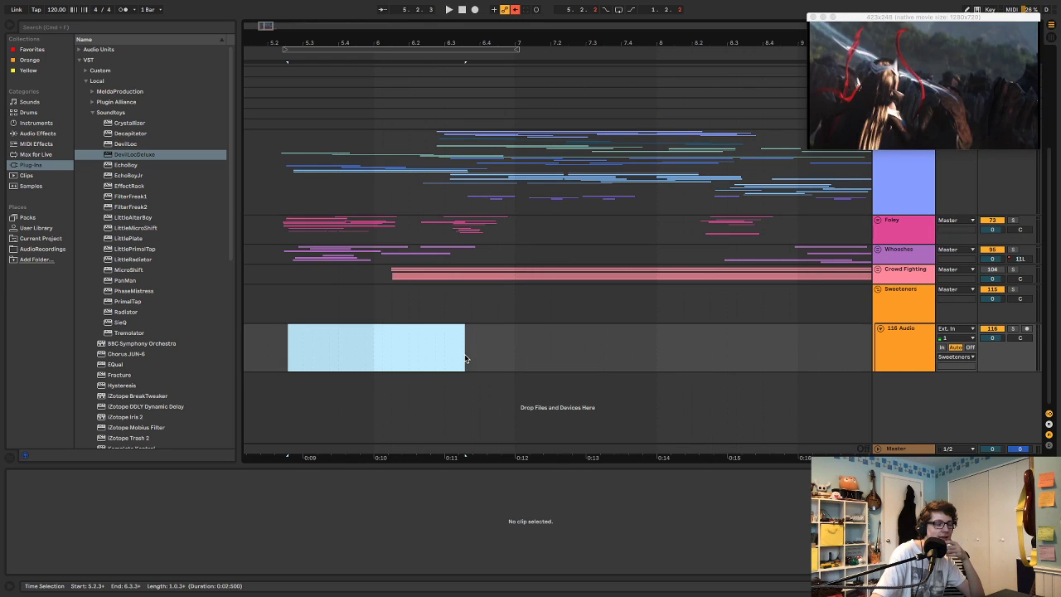
left_click(384, 355)
left_click(272, 345)
key("space")
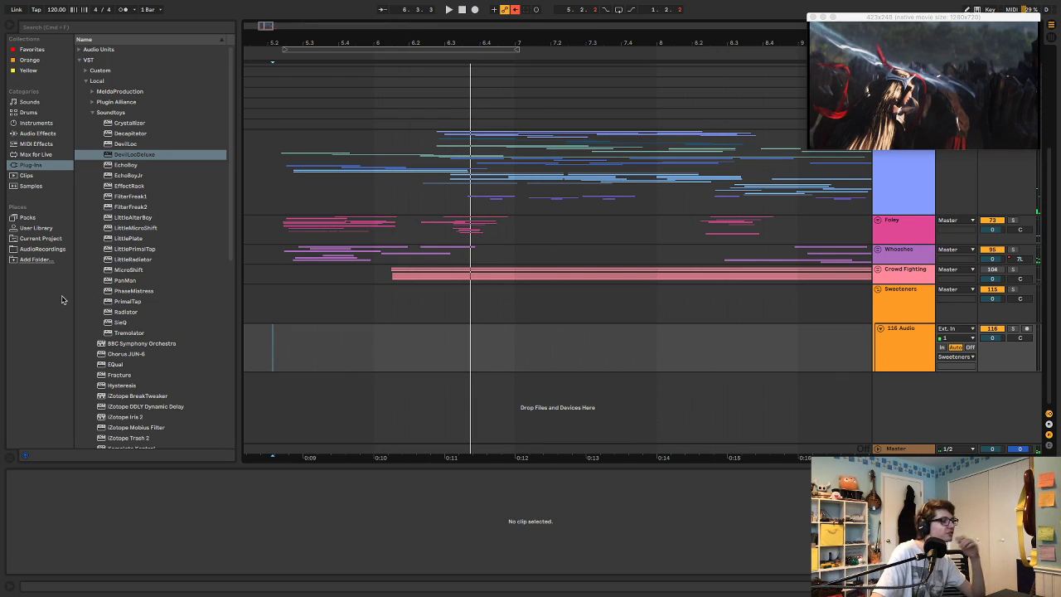
- Show the AudioRecordings sample library in the browser and play the mix from 5.4.2
left_click(43, 249)
left_click(57, 251)
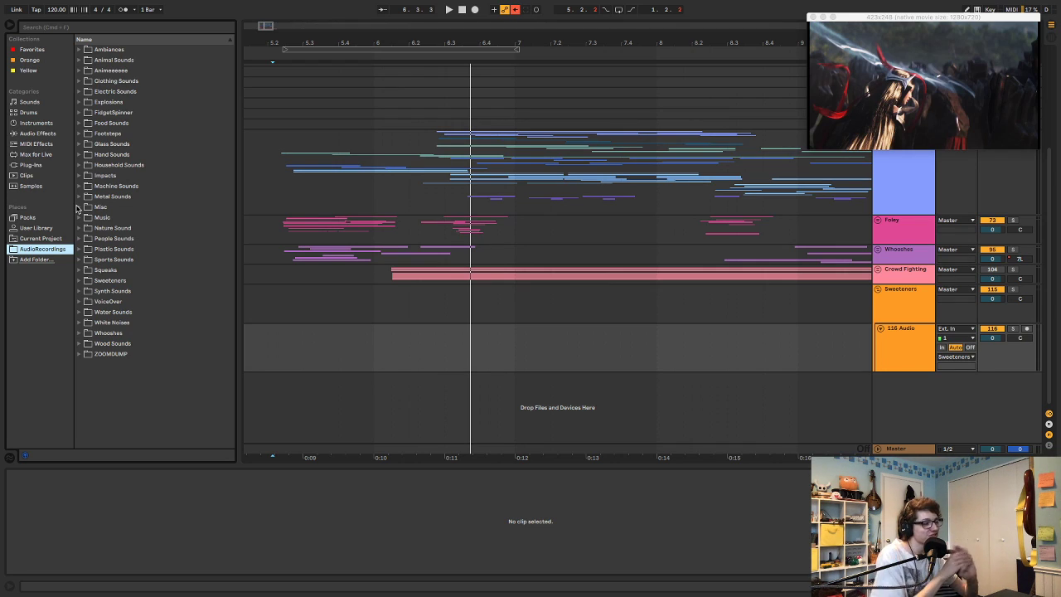
left_click(351, 355)
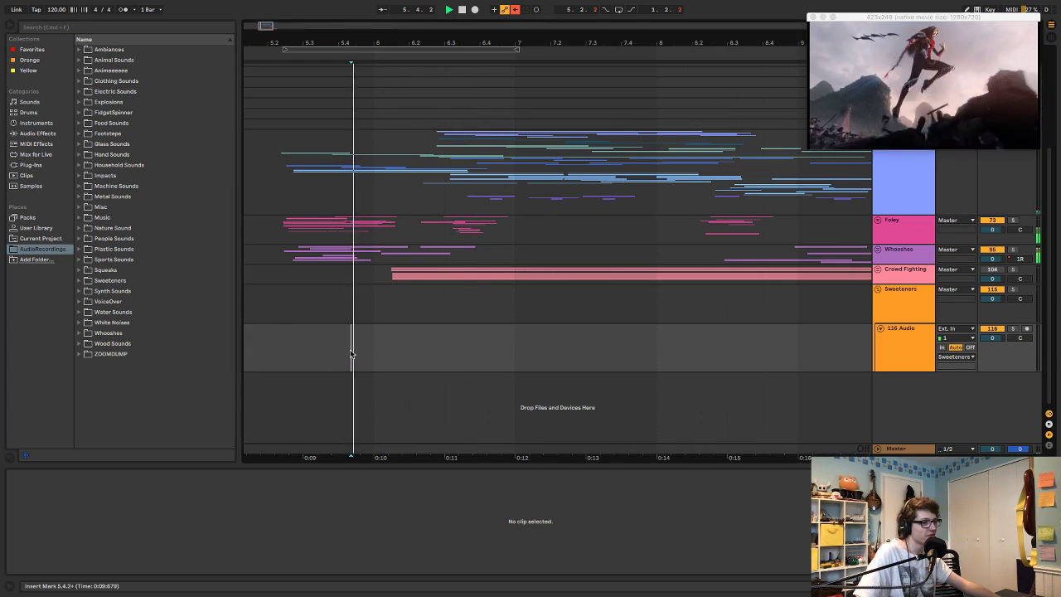
key("space")
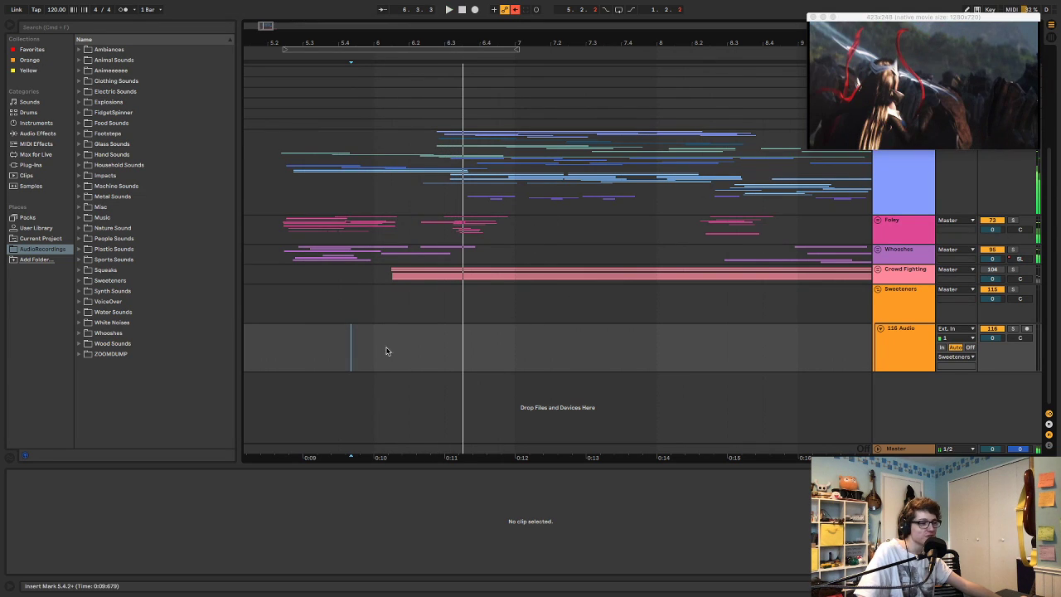
key("space")
- Examine the ranges 5.4.4–6.3.2, 7.2.3–7.4.3 and 9.1.1–9.3.1 on the sweetener track against the video
left_click_drag(370, 353, 457, 361)
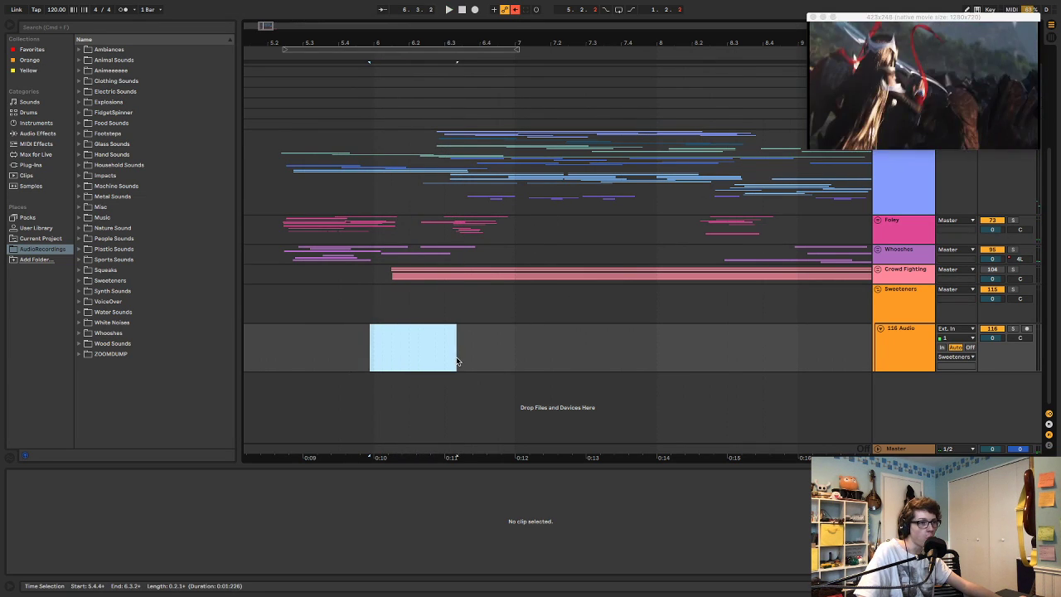
left_click_drag(576, 355, 643, 368)
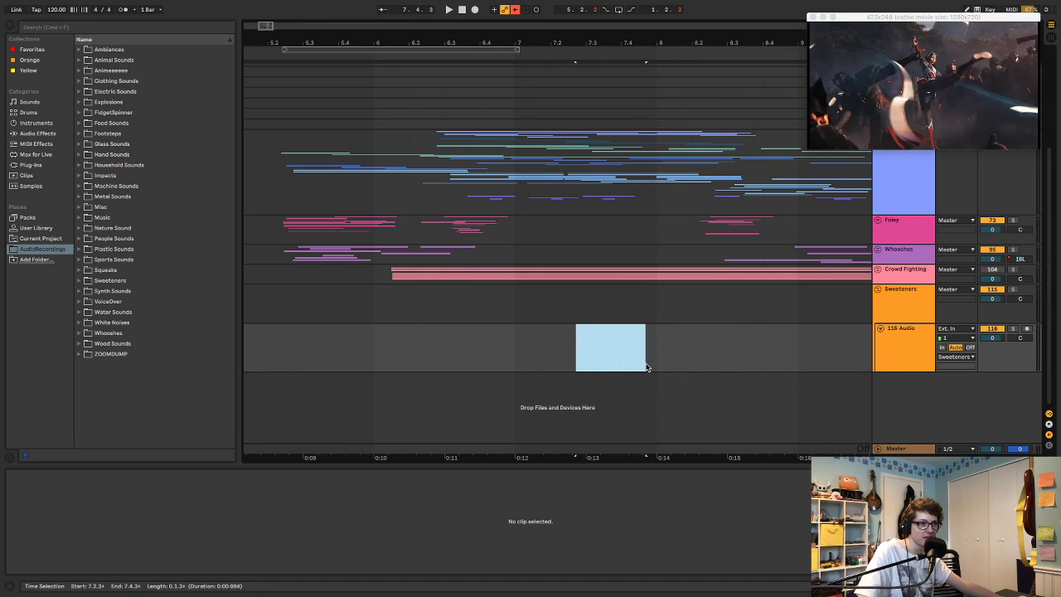
scroll(647, 366, "right", 6)
left_click_drag(526, 352, 601, 358)
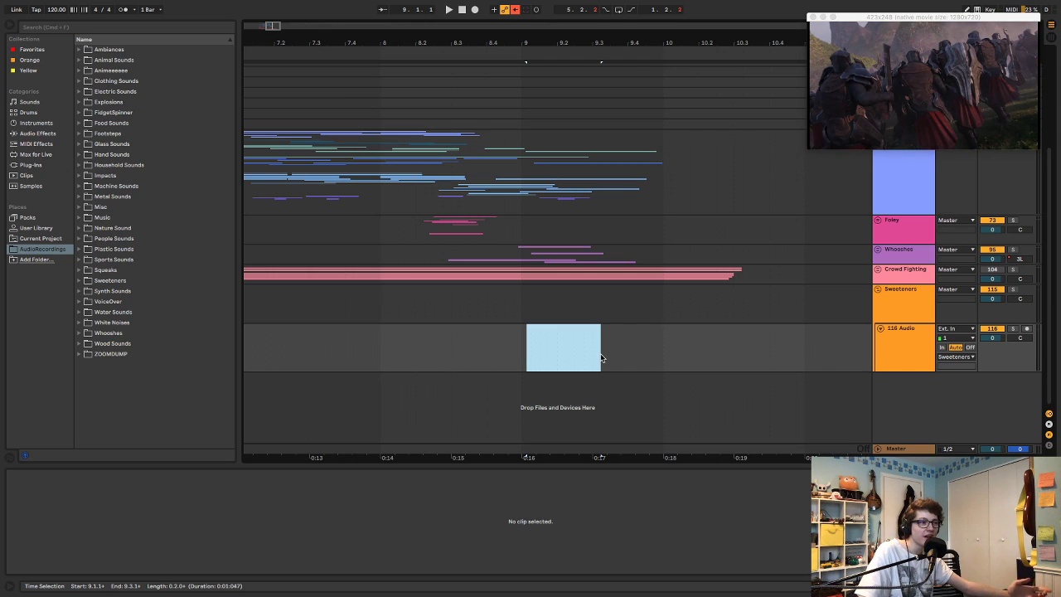
scroll(601, 354, "left", 5)
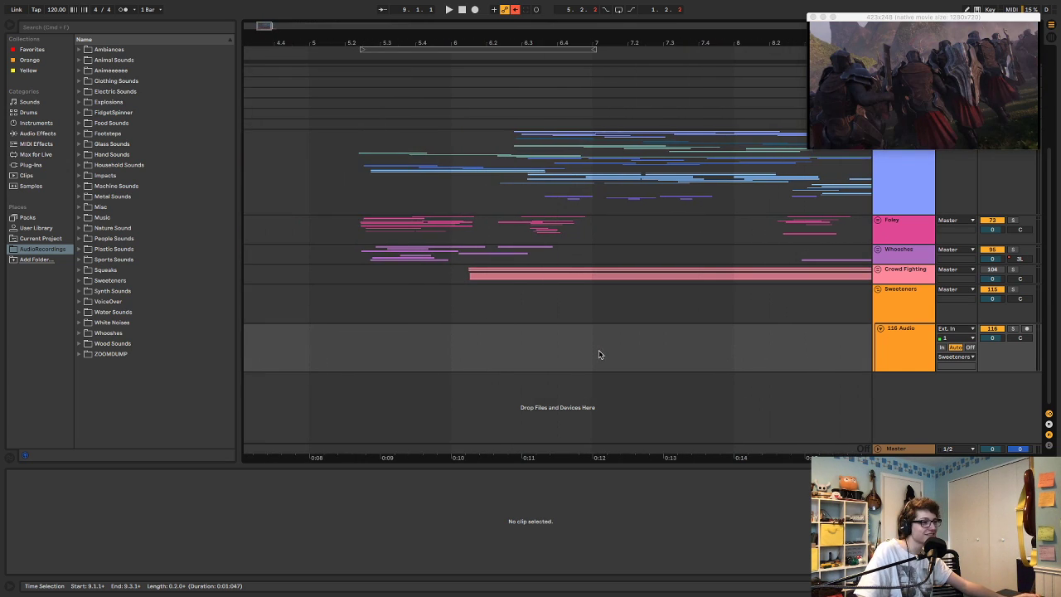
- Examine the whole sequence from 5.2.1 to 11.1.4 and the Awaken cinematic reference clip above the sound groups
left_click_drag(592, 43, 534, 12)
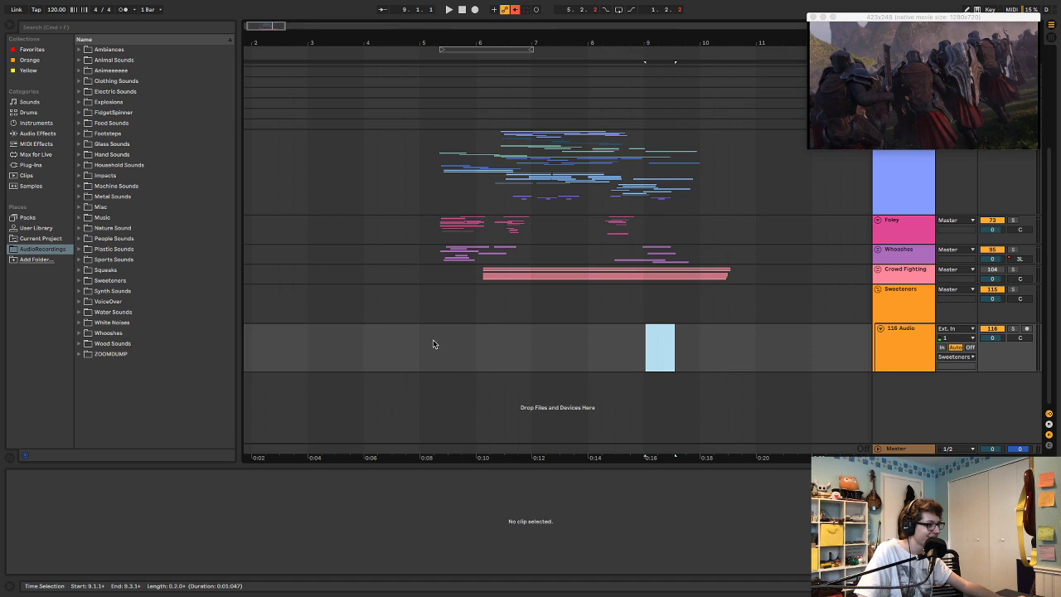
left_click_drag(433, 343, 755, 367)
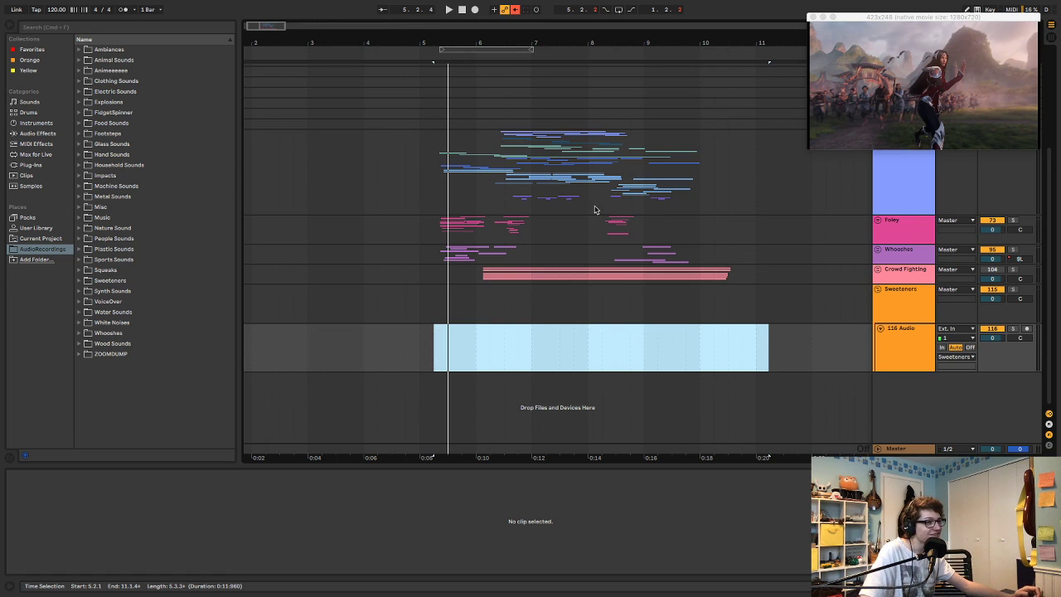
scroll(613, 190, "up", 5)
left_click(515, 70)
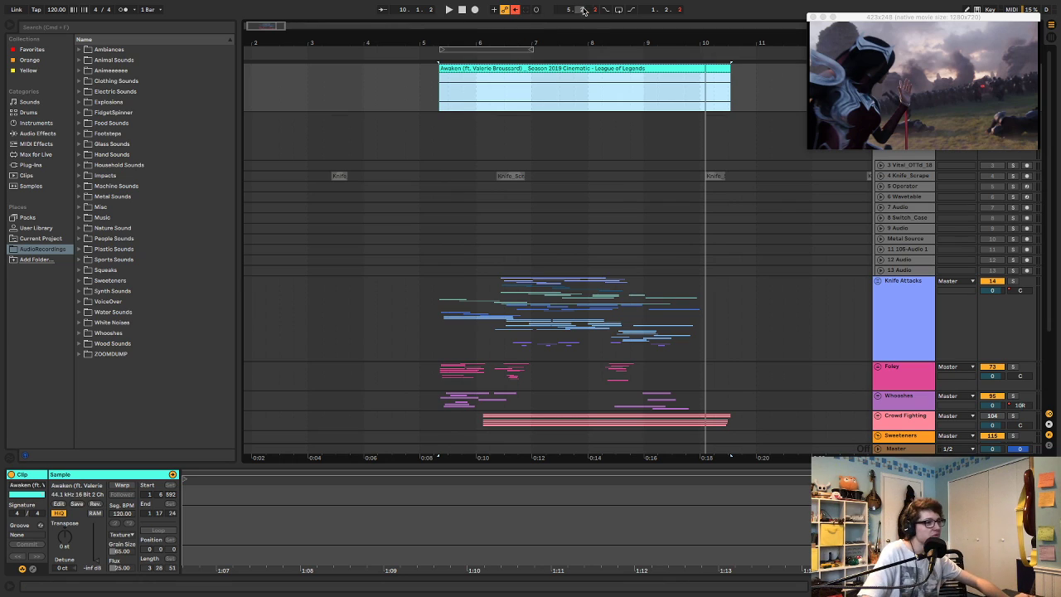
scroll(555, 177, "down", 3)
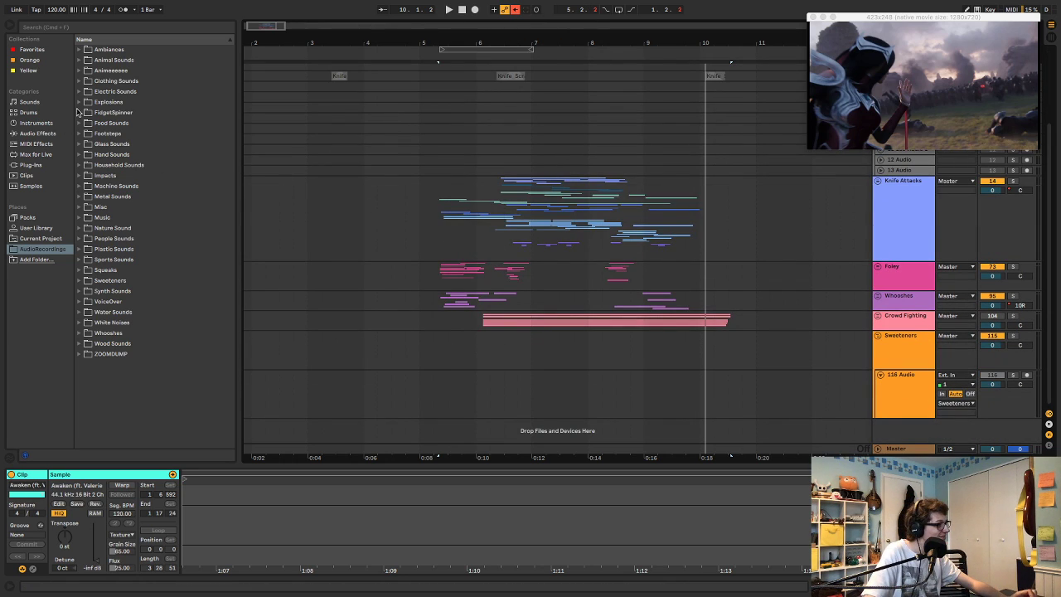
- Place BassDropShort.wav from the Electric Sounds folder on the sweetener audio track at 5.3.2
left_click(97, 92)
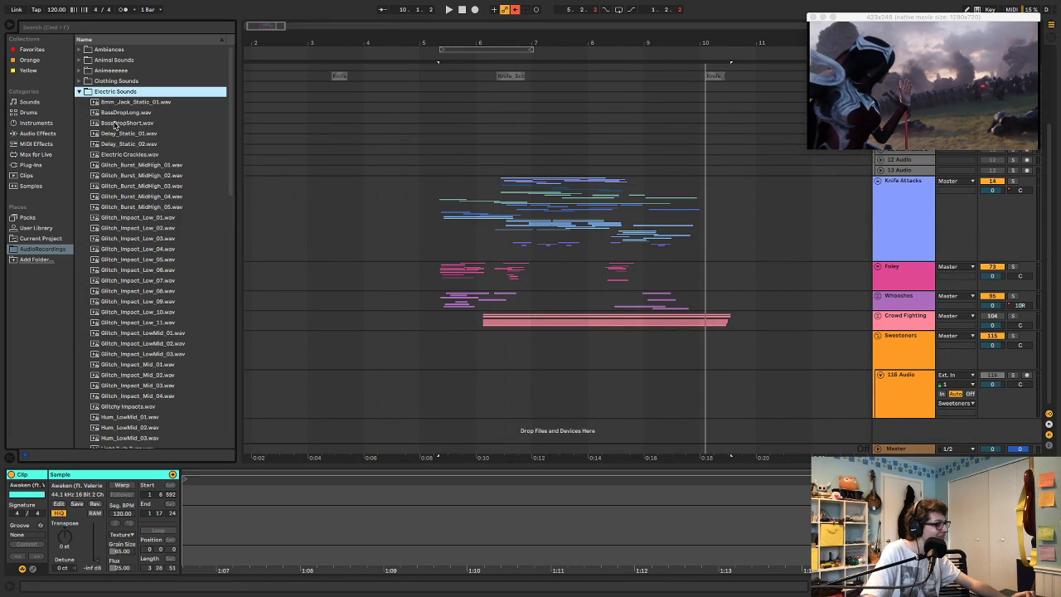
left_click(115, 124)
left_click_drag(115, 124, 461, 387)
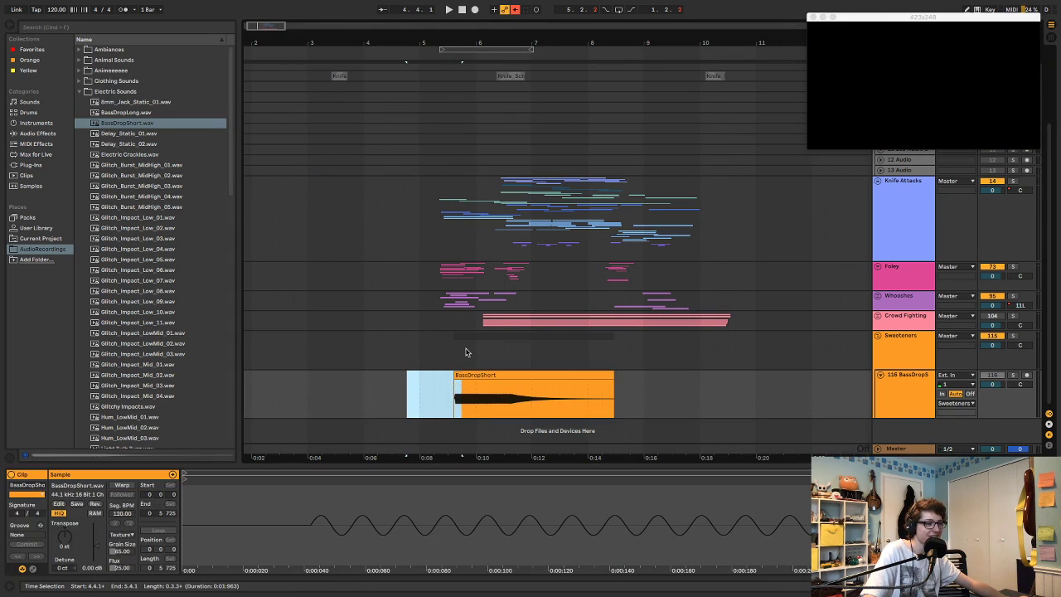
- Add the Soundtoys DevilLocDeluxe plug-in to the bass drop track
left_click(31, 239)
left_click(31, 165)
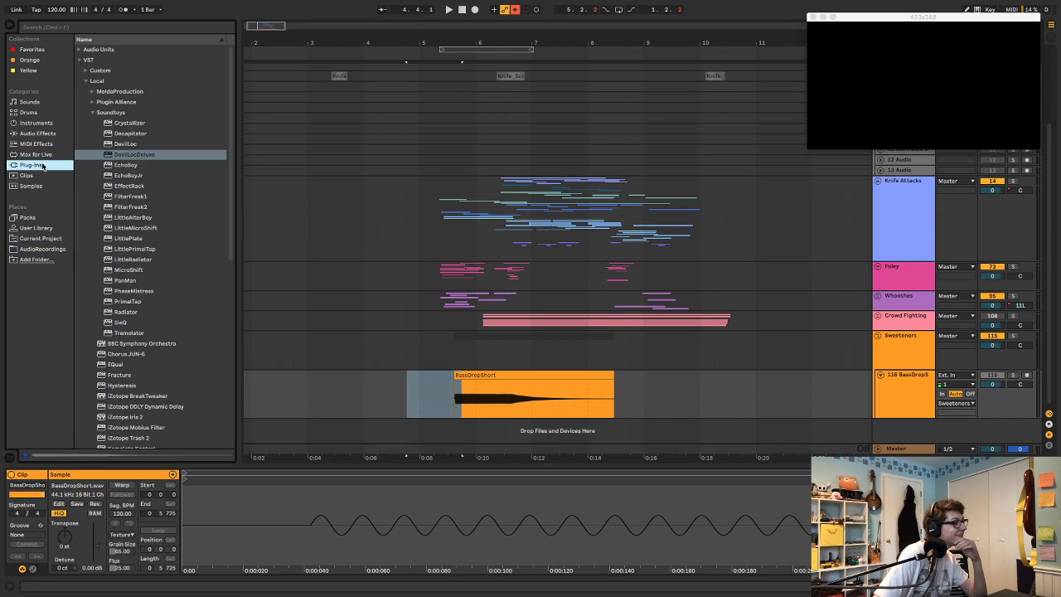
left_click(145, 155)
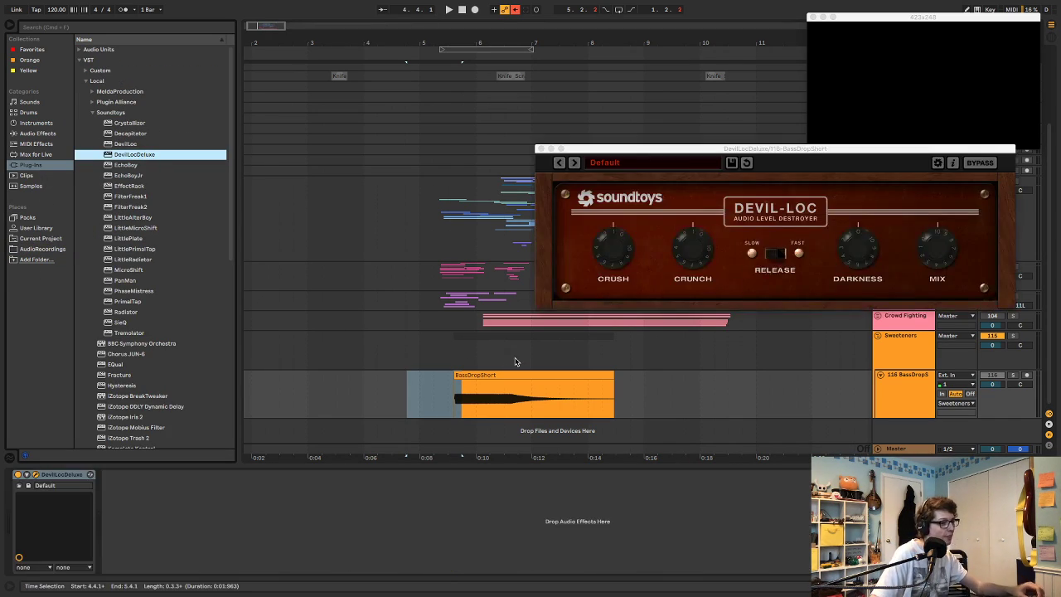
- Solo and play the bass drop, and shorten its clip to end at 6.4.4 with a fade-out
key("space")
left_click(488, 375)
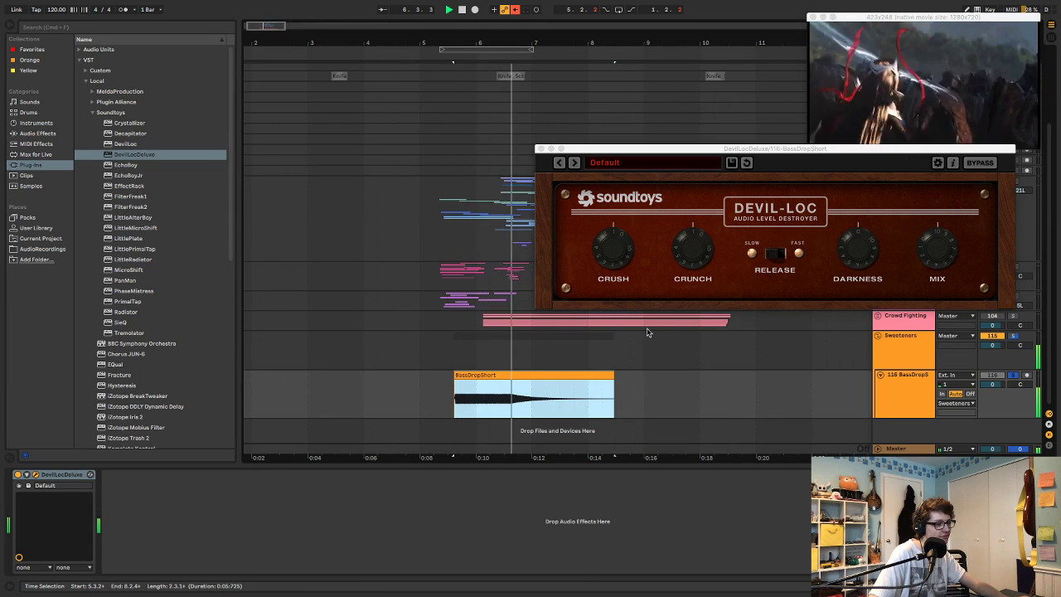
left_click_drag(613, 379, 455, 386)
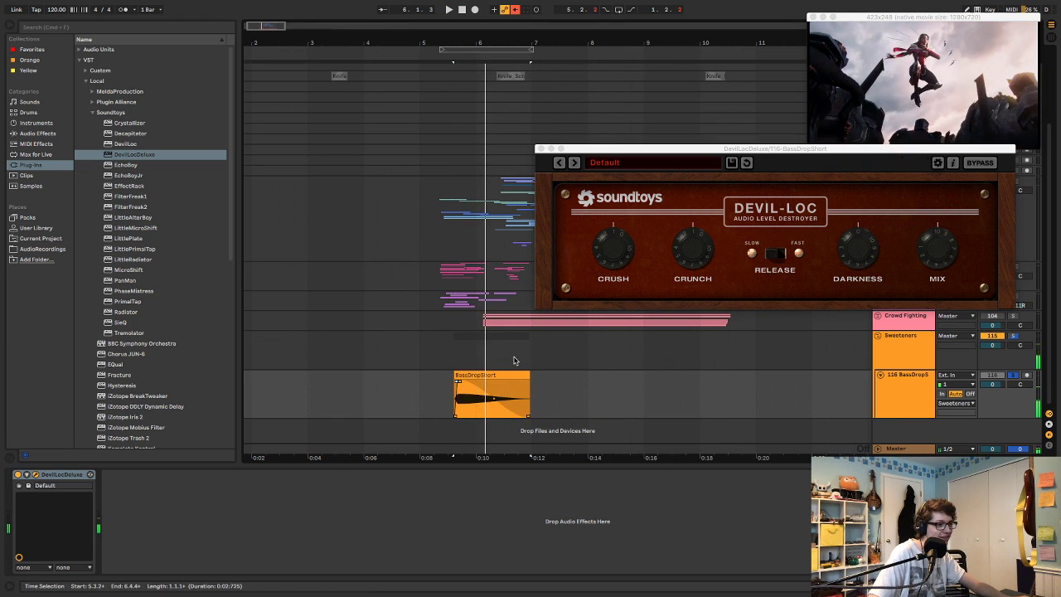
mouse_move(514, 361)
left_mouse_down()
mouse_move(582, 366)
mouse_move(571, 370)
left_mouse_up()
left_click(570, 369)
- Move the BassDropShort clip to start at 7.3.3 and play the passage from about 7.1
left_click(474, 377)
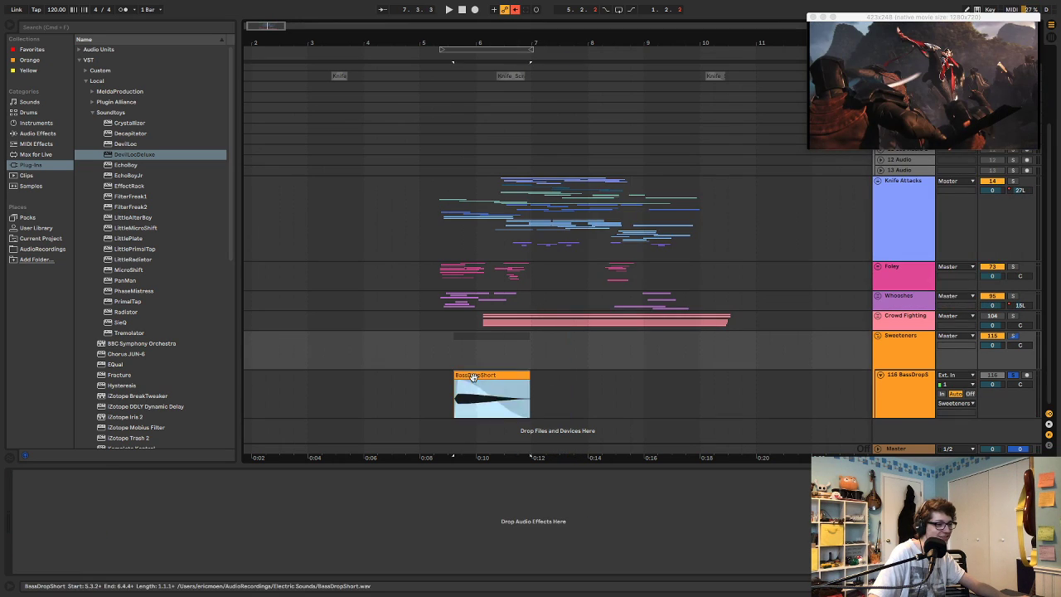
left_click_drag(474, 377, 590, 396)
left_click(536, 358)
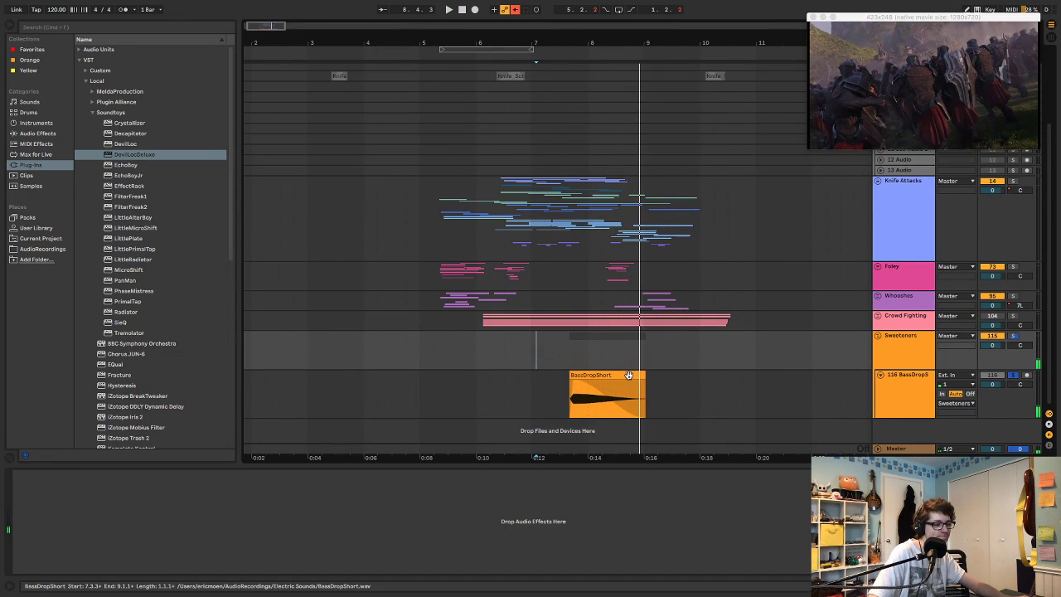
- Duplicate the bass drop track with its DevilLocDeluxe plug-in and reverse the copied BassDropShort clip
left_click_drag(726, 41, 726, 44)
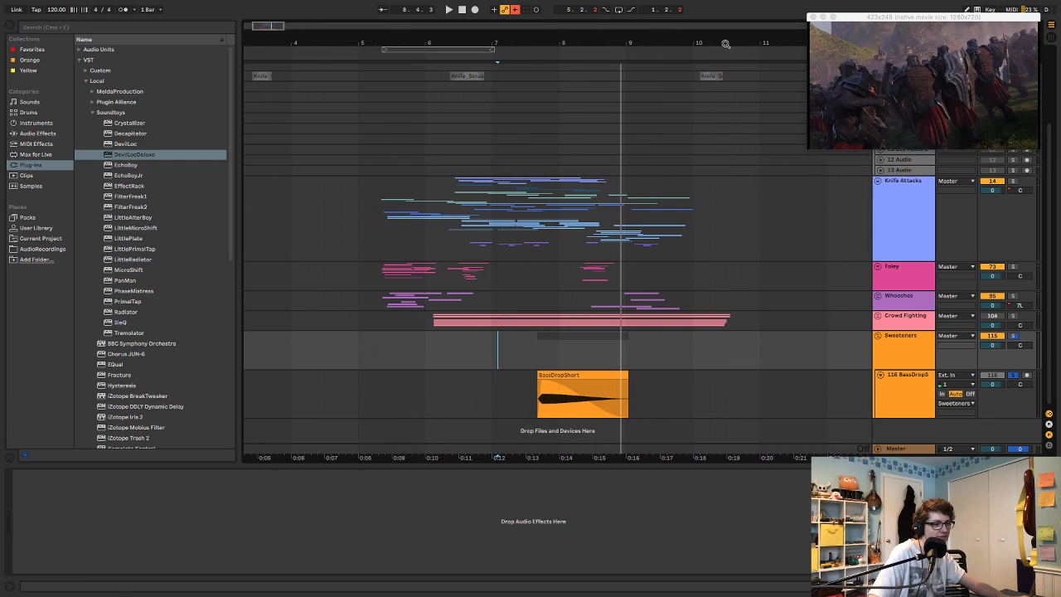
left_click(914, 397)
key("super+d")
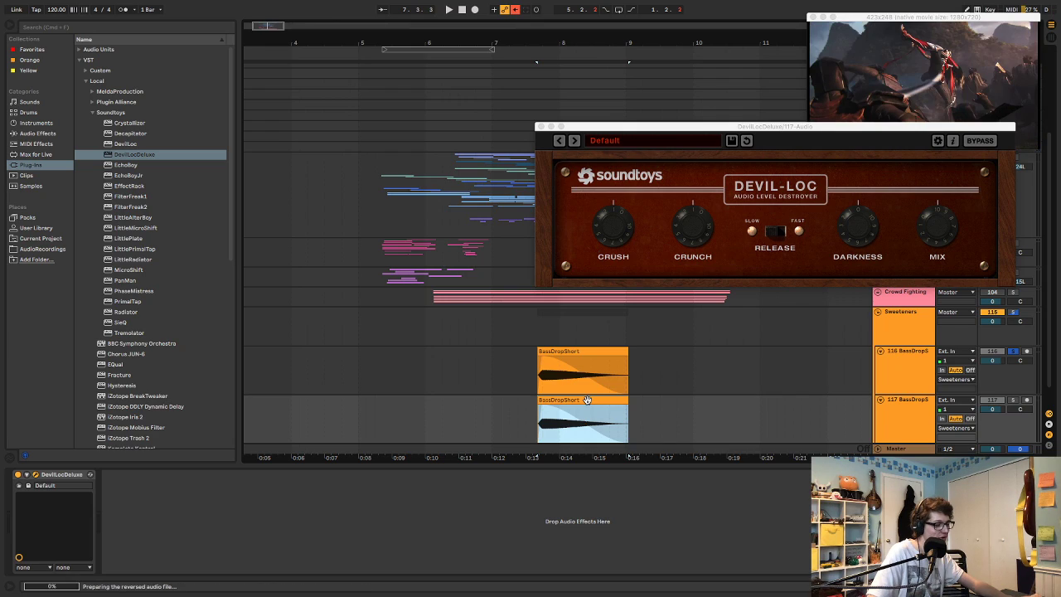
- Replace the reversed clip's long fade-out with a curved fade-in that leaves only the swell near its end, and play it
left_click(560, 413)
left_click(542, 407)
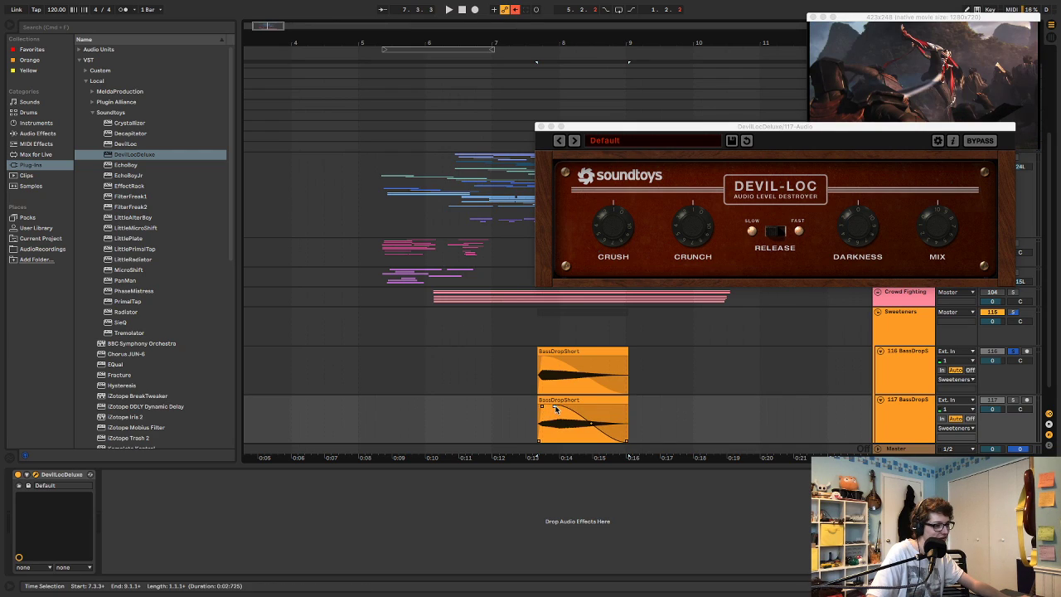
left_click_drag(541, 409, 606, 445)
key("space")
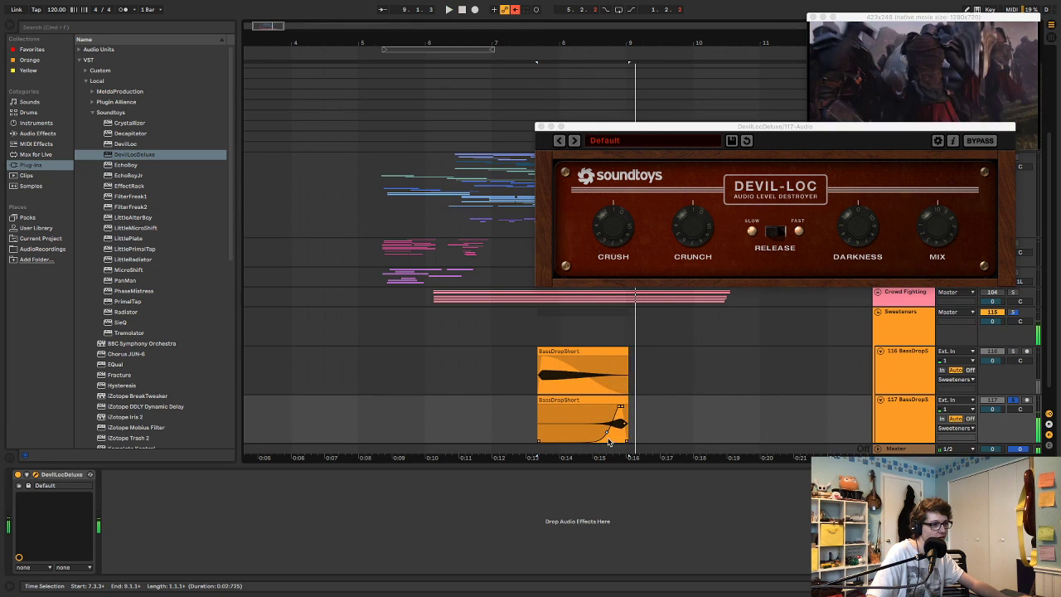
- Move the reversed bass drop to start at about 7.2, trim its beginning to about 8.1, and play from 7.2.3
left_click_drag(569, 422, 582, 406)
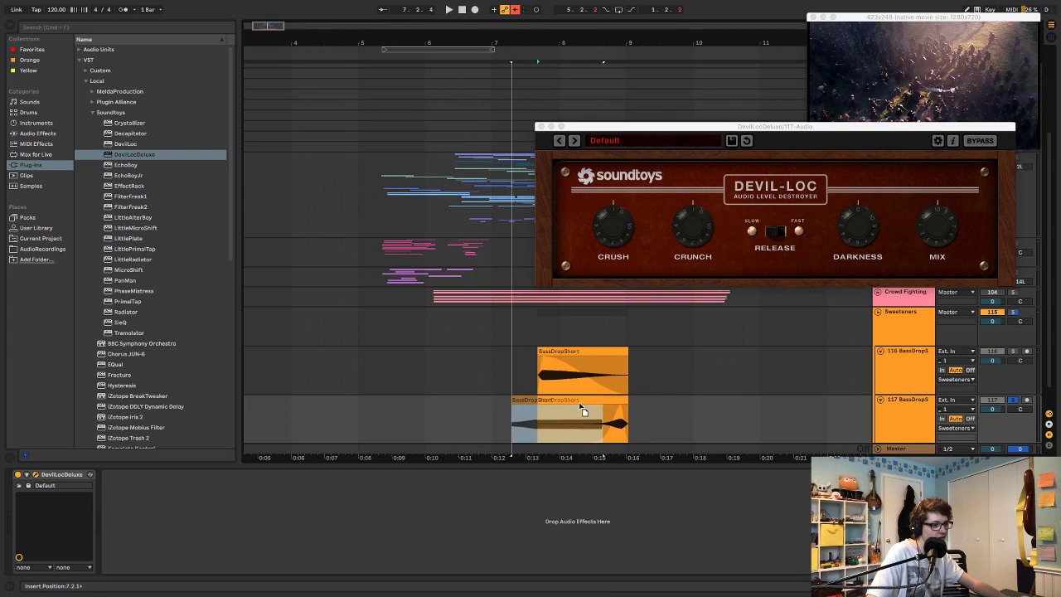
left_click_drag(512, 424, 598, 406)
left_click(518, 334)
key("space")
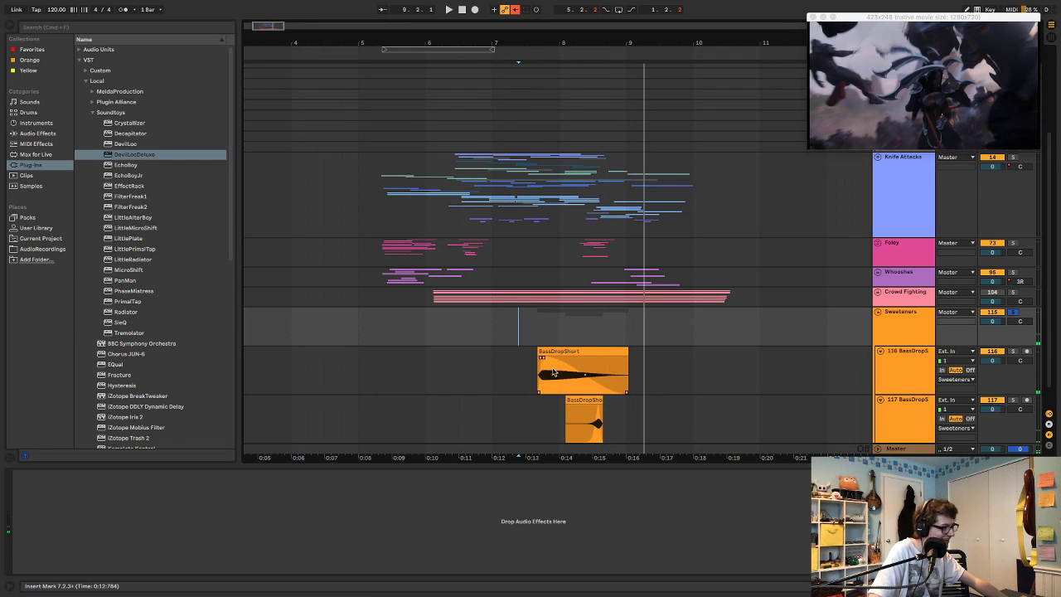
- Trim the original BassDropShort clip to end at about 8.2.3 with a shorter fade-out, and play the passage in the full mix
left_click(545, 358)
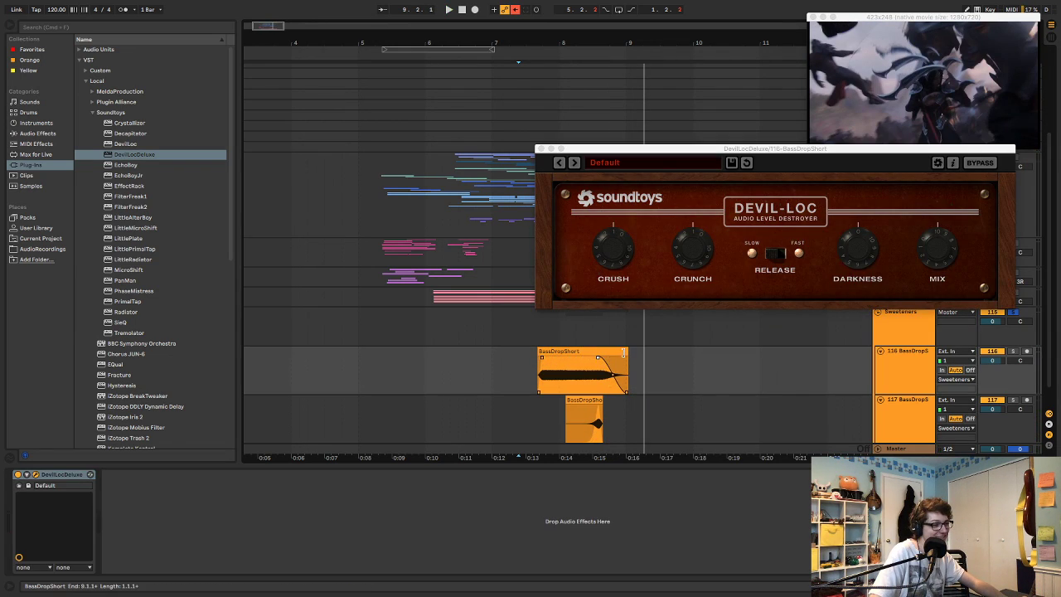
left_click_drag(628, 357, 590, 358)
left_click(477, 327)
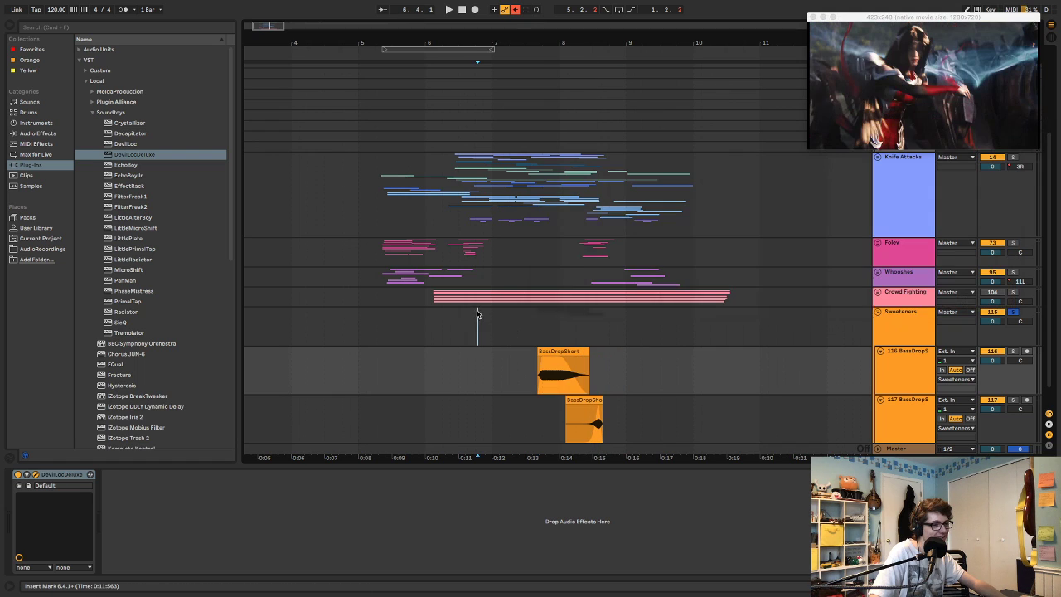
key("space")
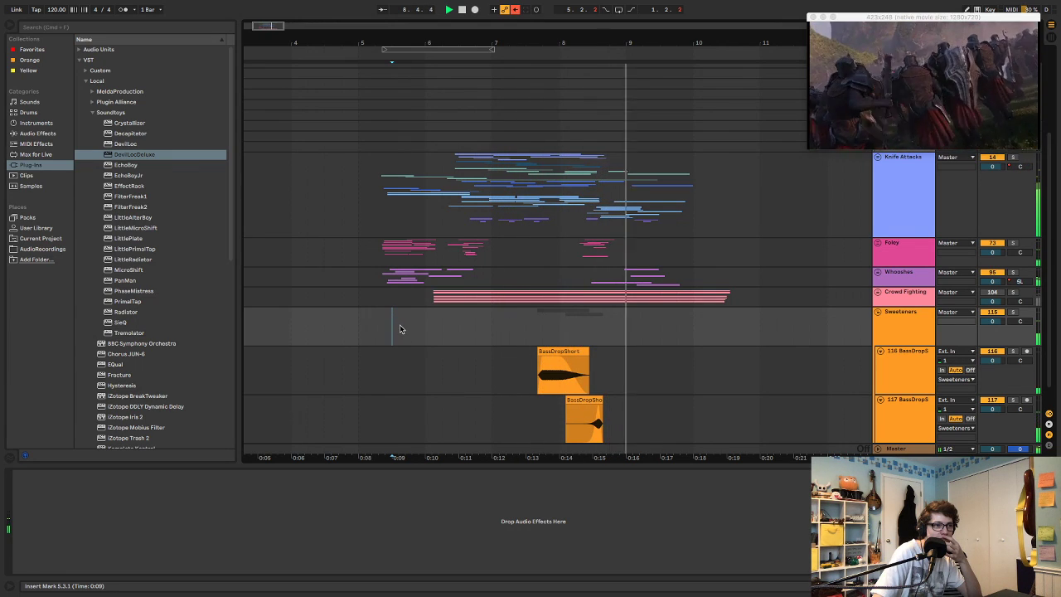
key("space")
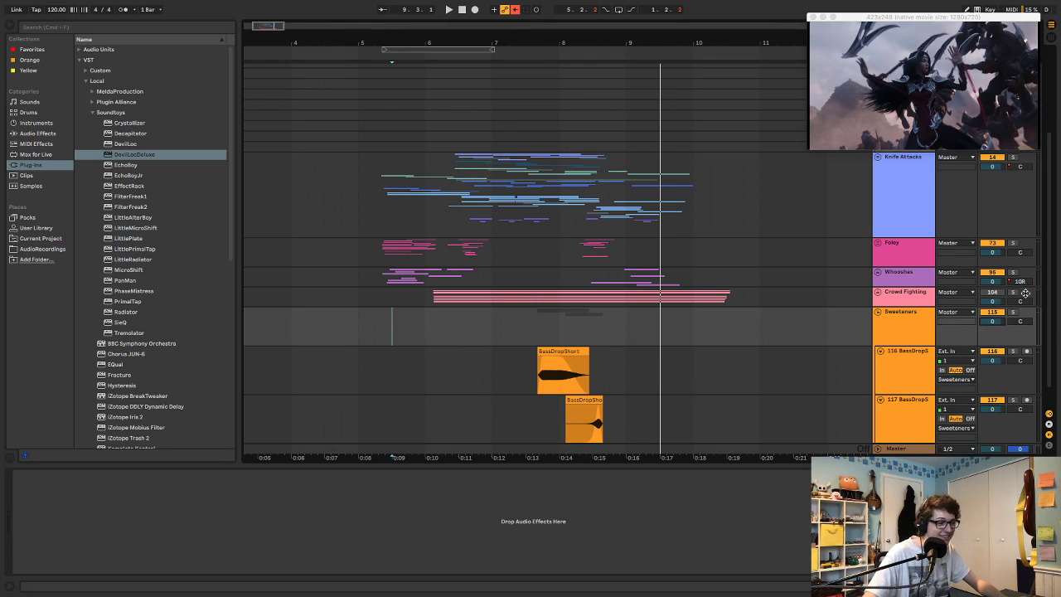
- Nudge the original bass drop clip slightly earlier to 7.3.3 to match the action, and play the passage from 6.3.1
left_click(497, 336)
key("space")
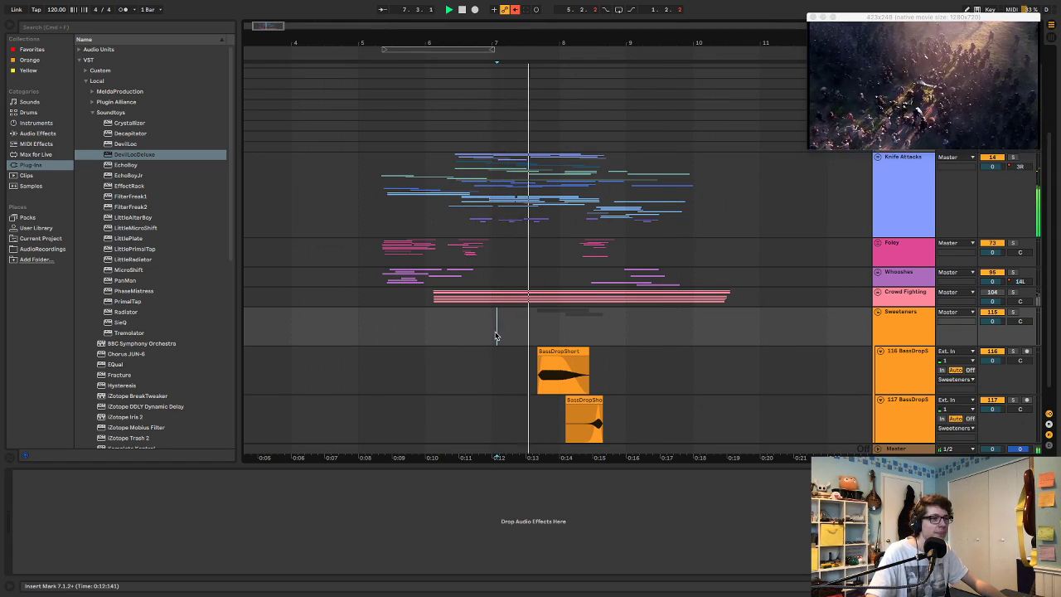
key("space")
left_click_drag(505, 333, 538, 341)
left_click(537, 340)
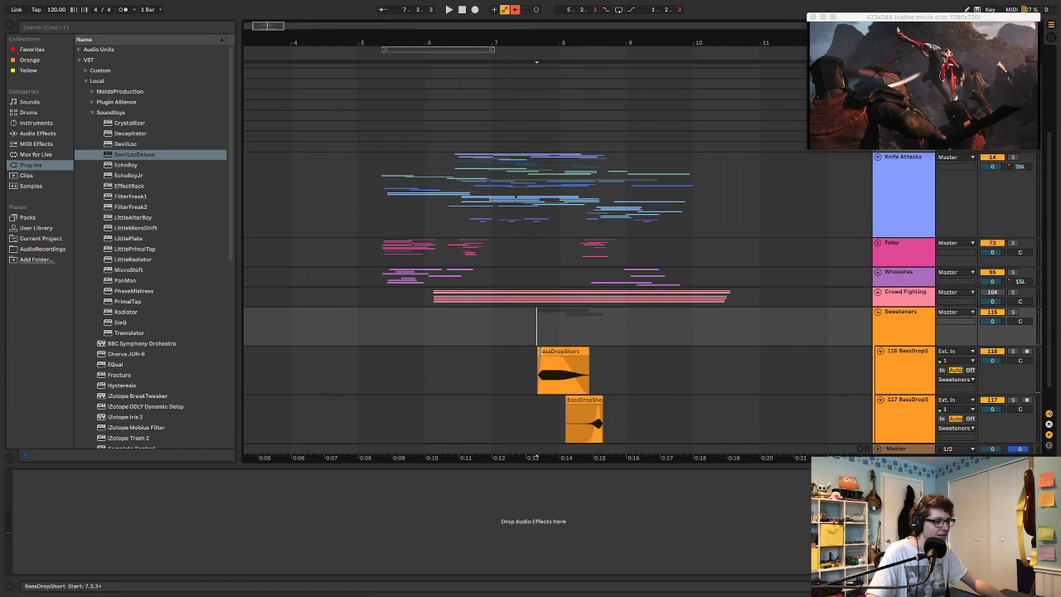
left_click(537, 350)
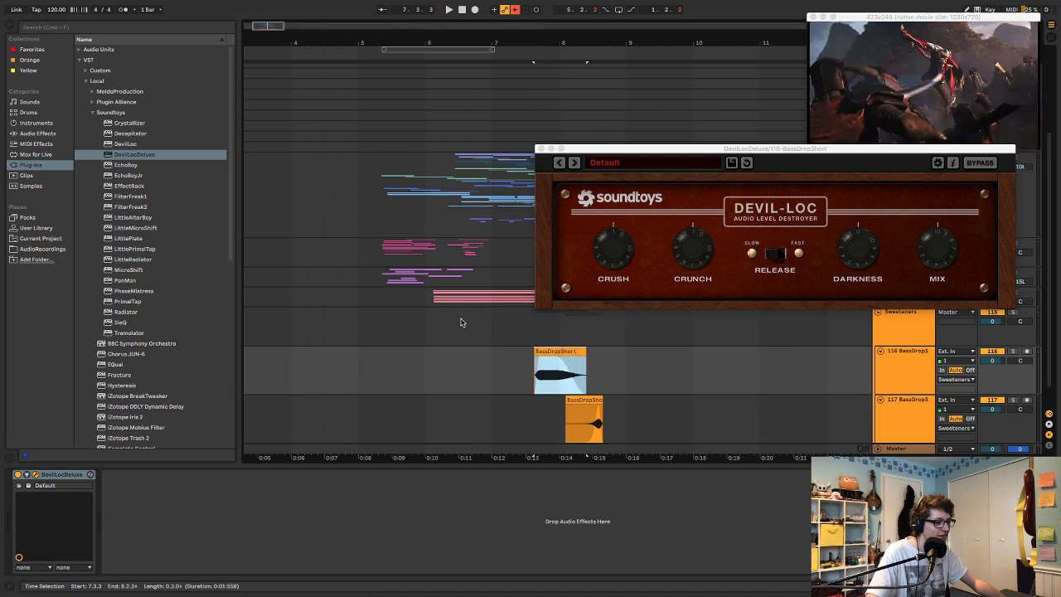
left_click(459, 323)
key("space")
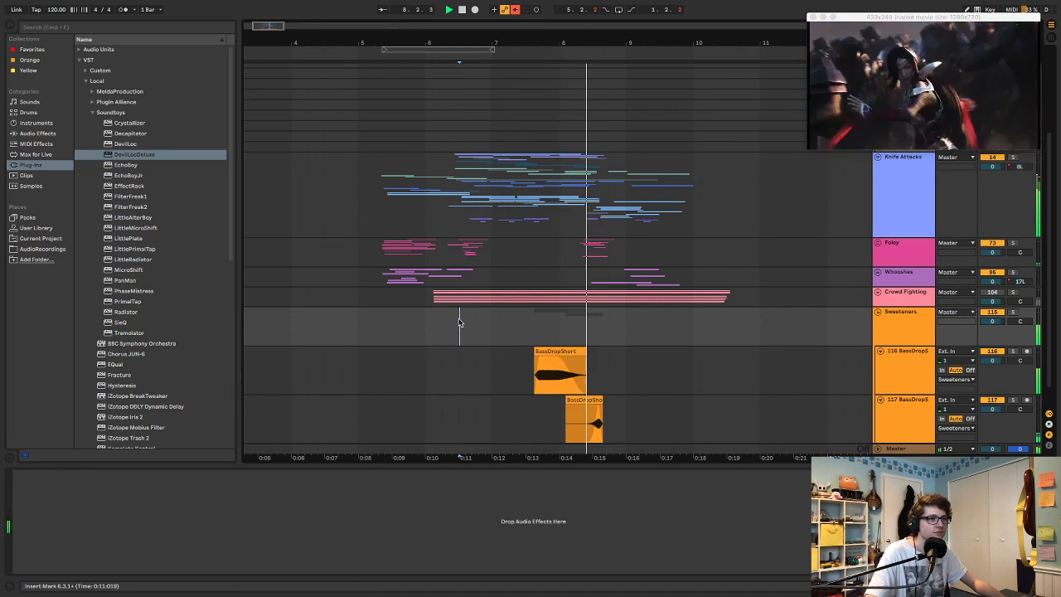
key("space")
- Nudge the reversed bass drop clip slightly earlier and play the passage from 7.2.2
left_click_drag(580, 400, 575, 399)
left_click(515, 397)
key("space")
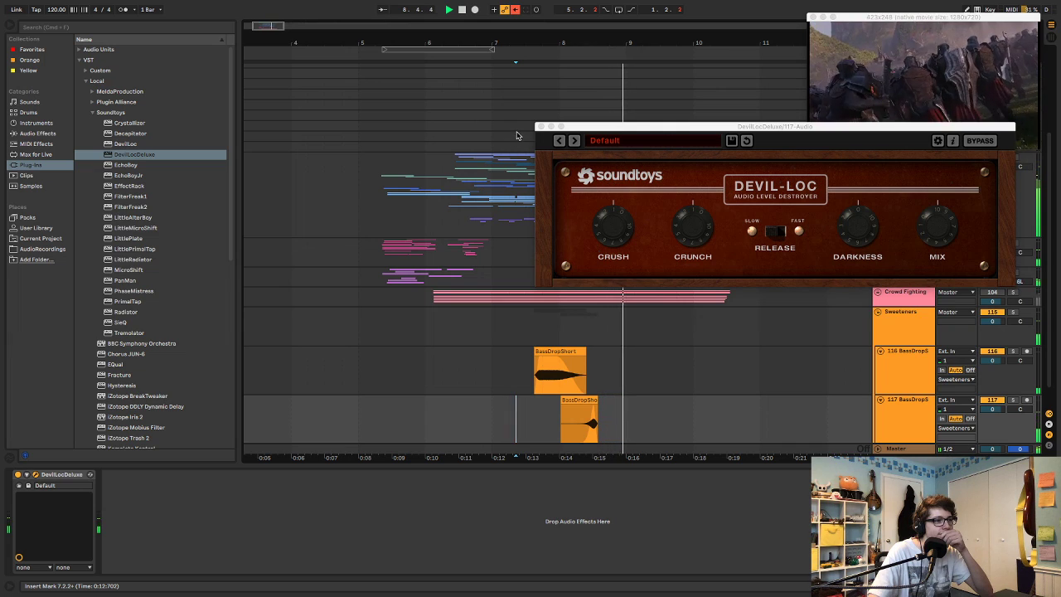
- Listen to the reversed bass drop soloed from 7.4.3 and in the full mix from 7.1.2
left_click(553, 429)
key("s")
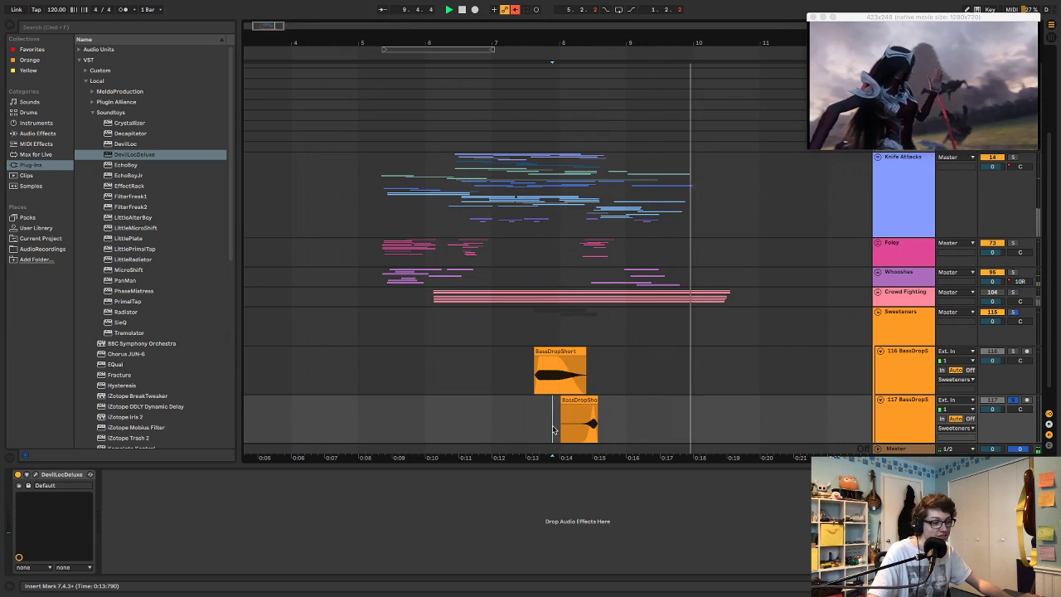
key("space")
key("space")
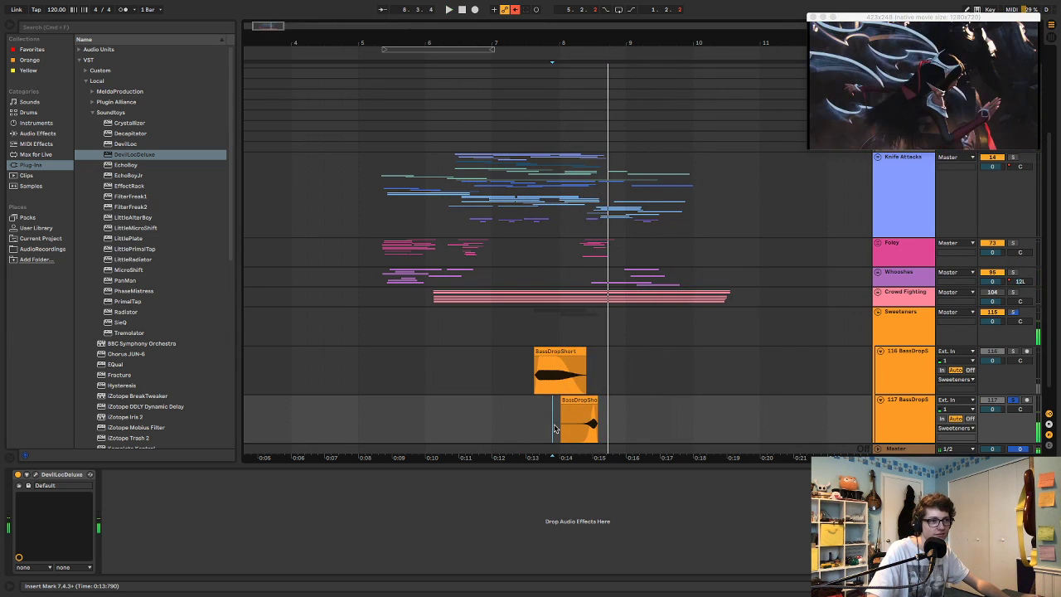
left_click(499, 330)
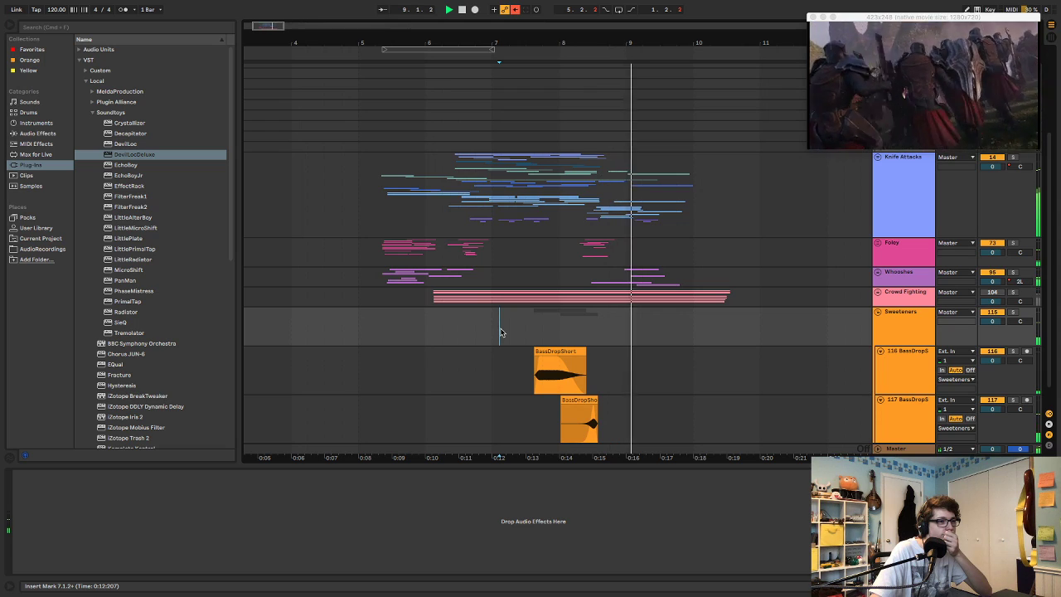
key("space")
- Add an audio track below the reversed bass drop and preview Rock_Debris_Sweetener_01.wav from the Sweeteners folder of AudioRecordings
left_click(926, 421)
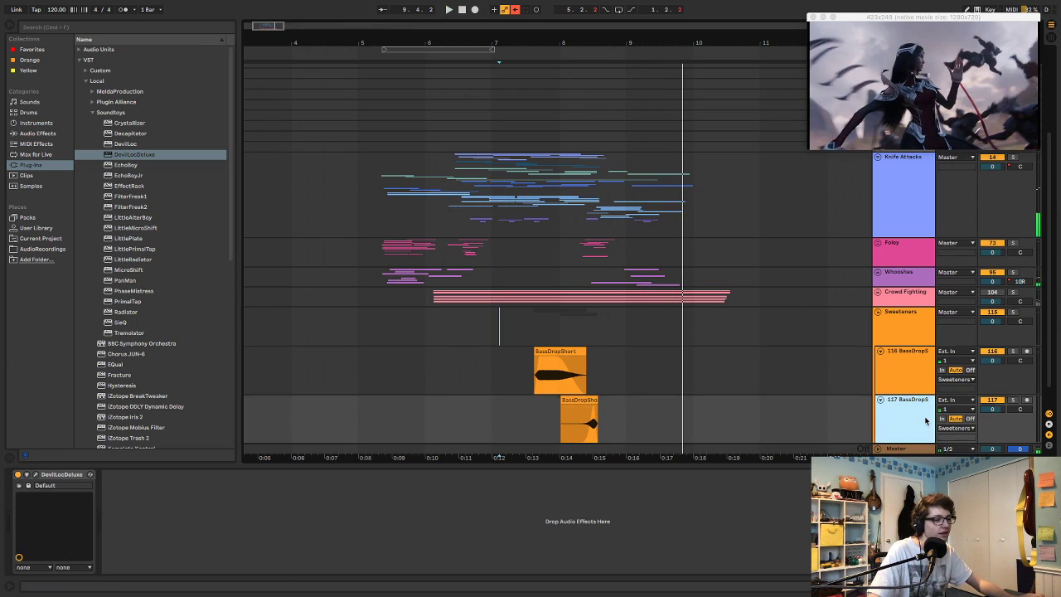
key("super+t")
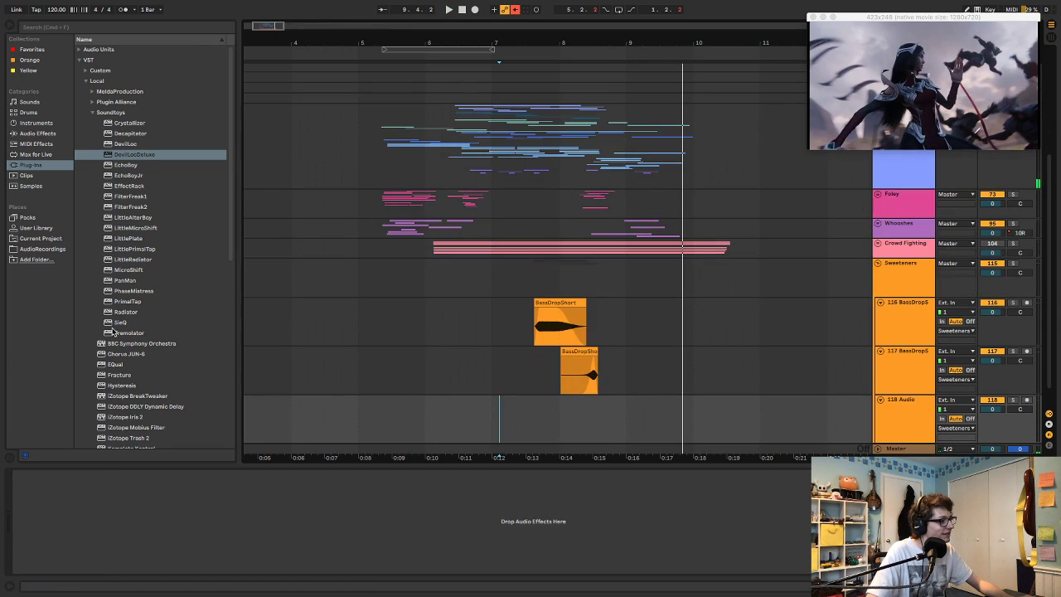
left_click(43, 249)
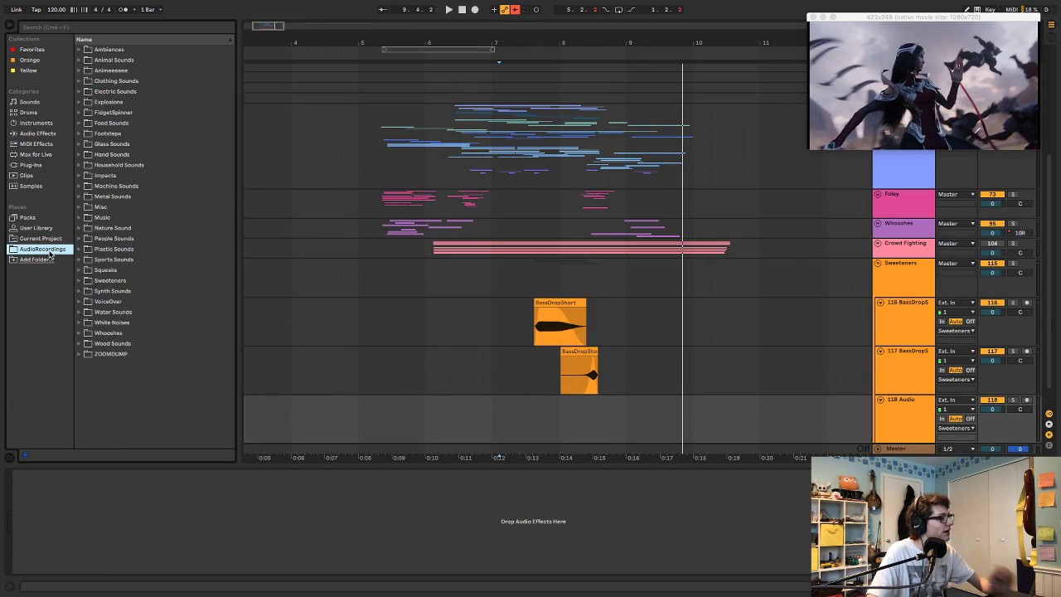
left_click(83, 281)
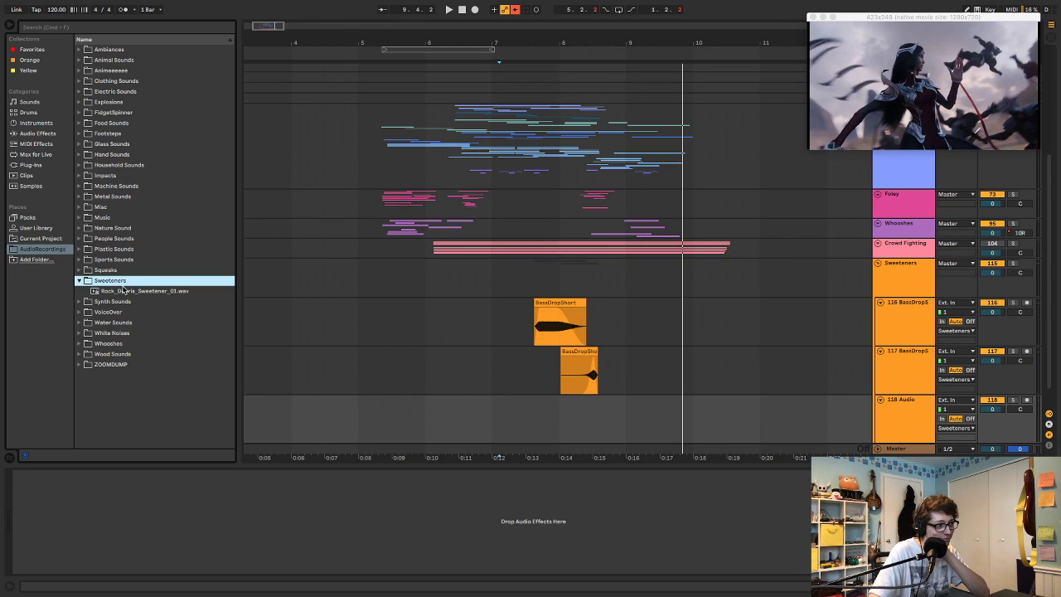
left_click(125, 291)
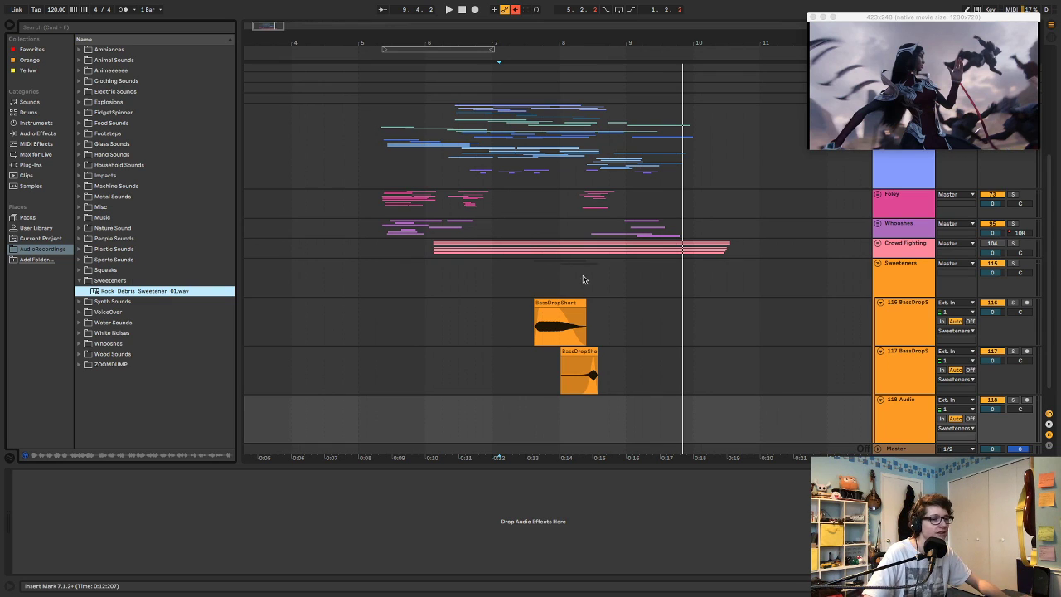
scroll(634, 290, "up", 2)
scroll(622, 306, "right", 5)
scroll(502, 310, "down", 3)
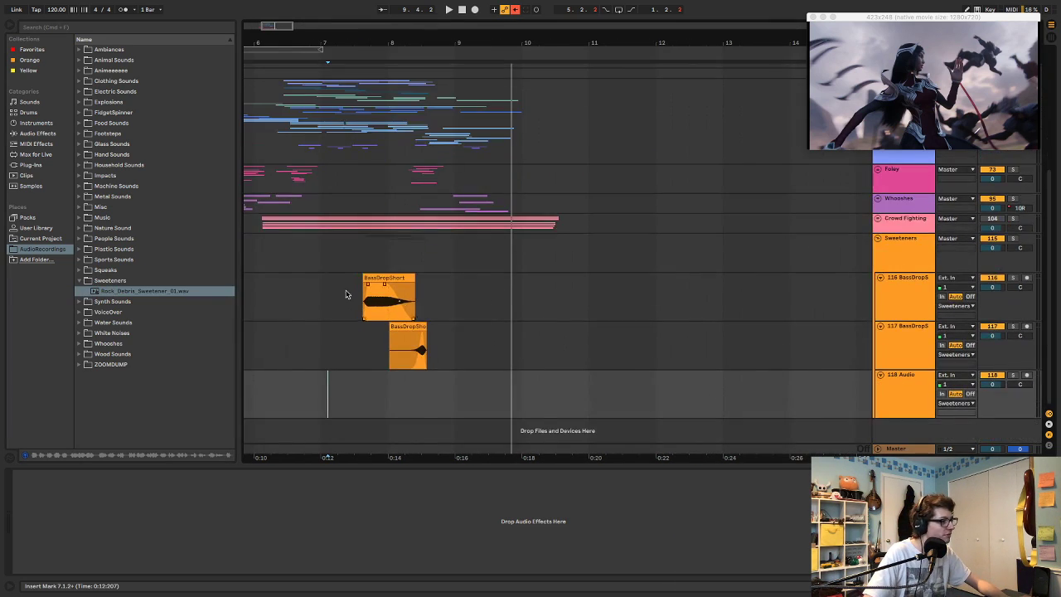
left_click(81, 282)
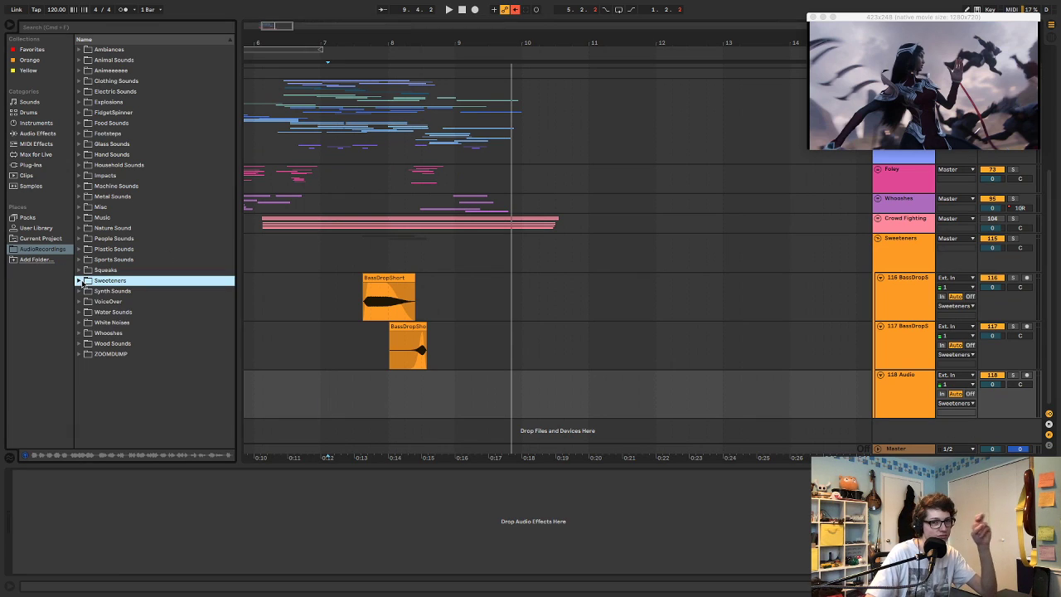
left_click(81, 282)
left_click(82, 282)
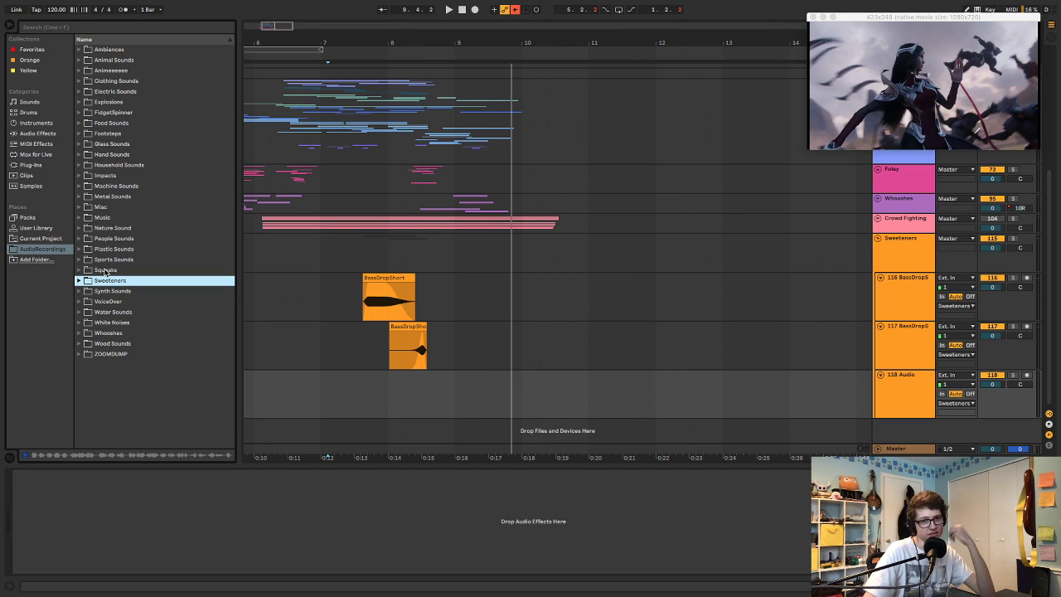
- Preview Explosion_Bass_01.wav through Explosion_Bass_04.wav in the Misc folder of AudioRecordings
left_click(78, 209)
scroll(98, 209, "down", 10)
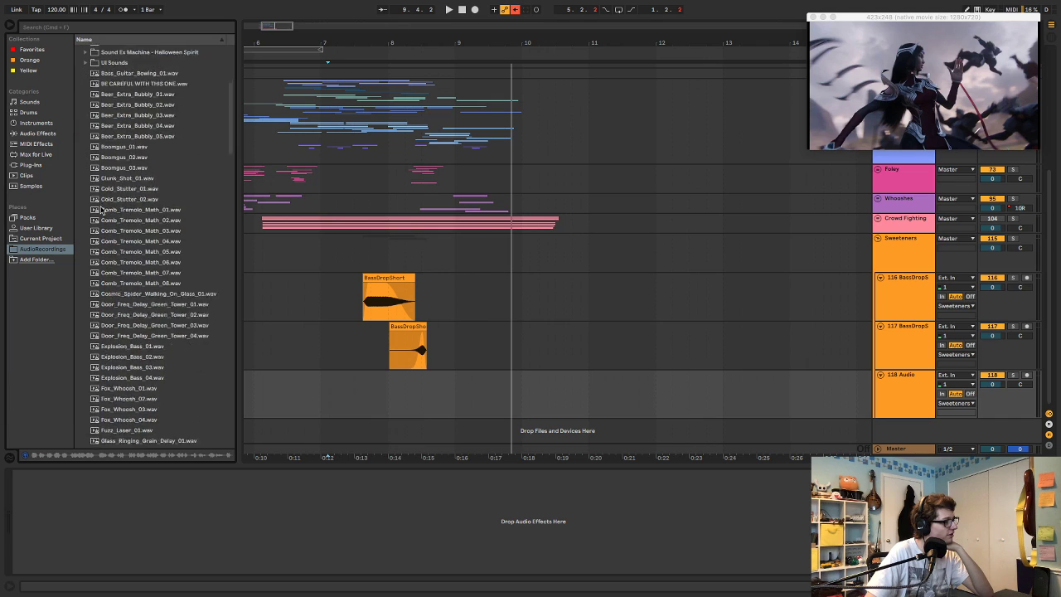
scroll(115, 205, "up", 1)
left_click(141, 188)
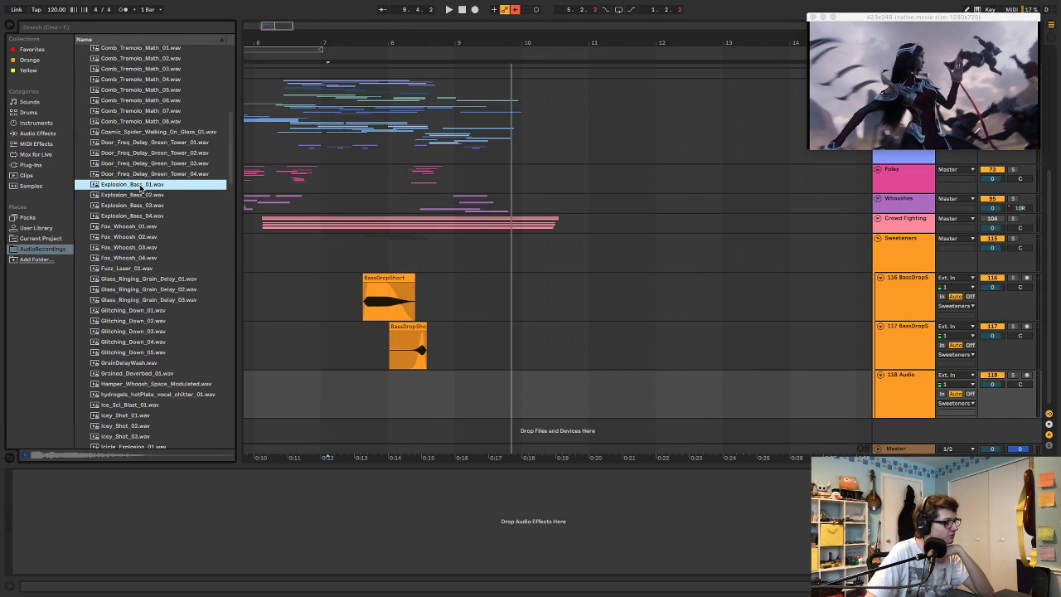
left_click(139, 194)
left_click(139, 204)
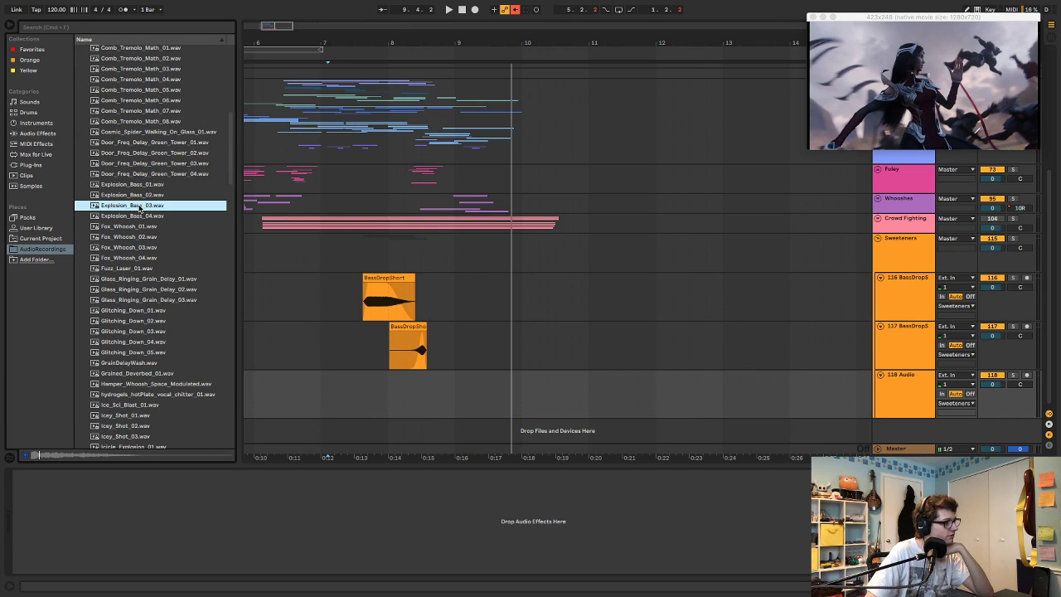
left_click(138, 216)
left_click(139, 186)
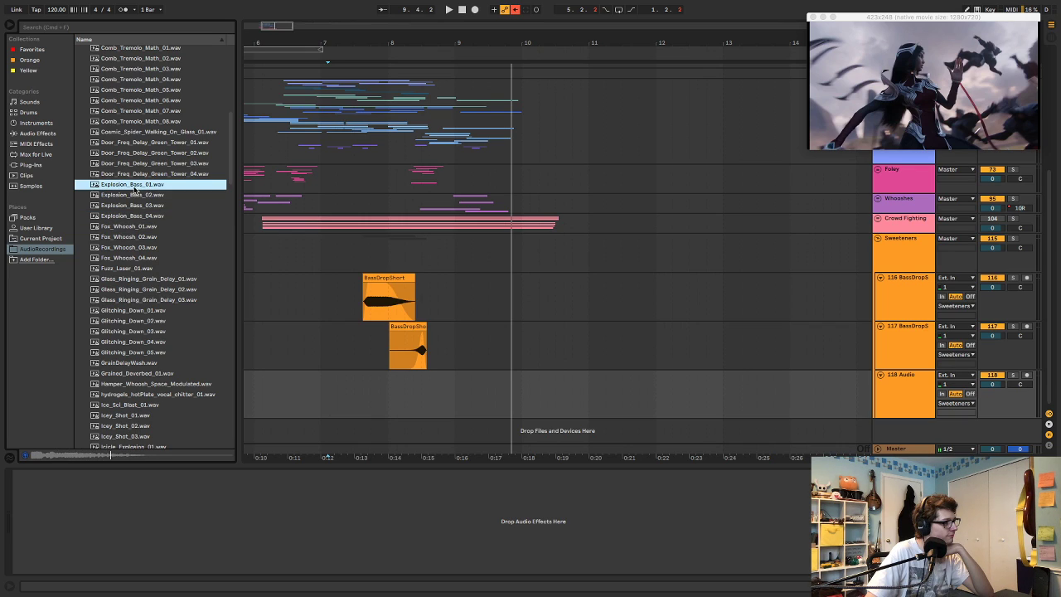
- Place Explosion_Bass_01.wav on the new sweetener track at 7.4.2, and solo and play it
left_click_drag(132, 189, 380, 377)
key("s")
key("space")
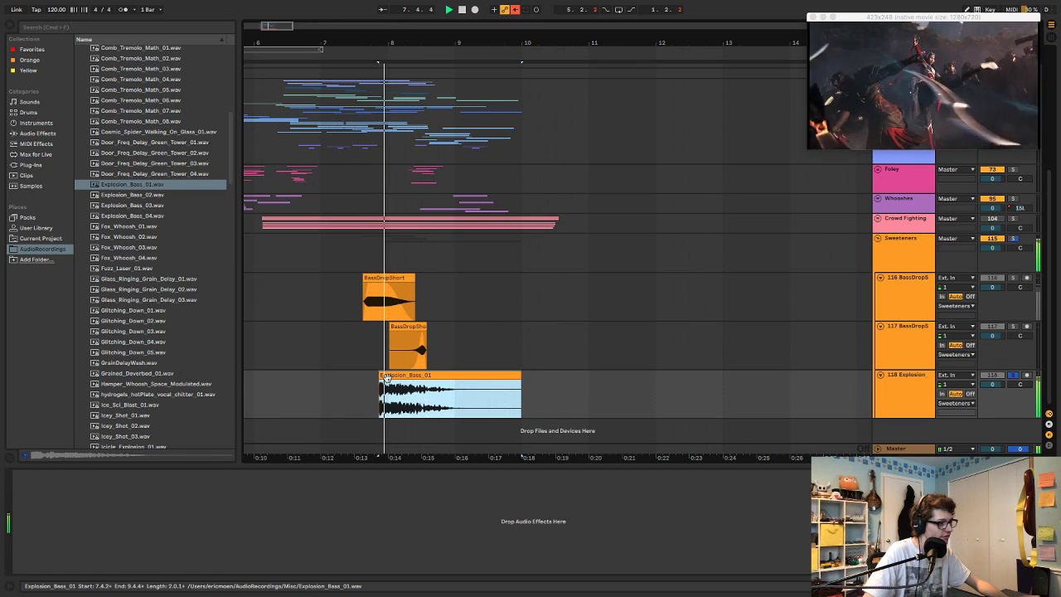
key("space")
key("space")
key("space")
key("space")
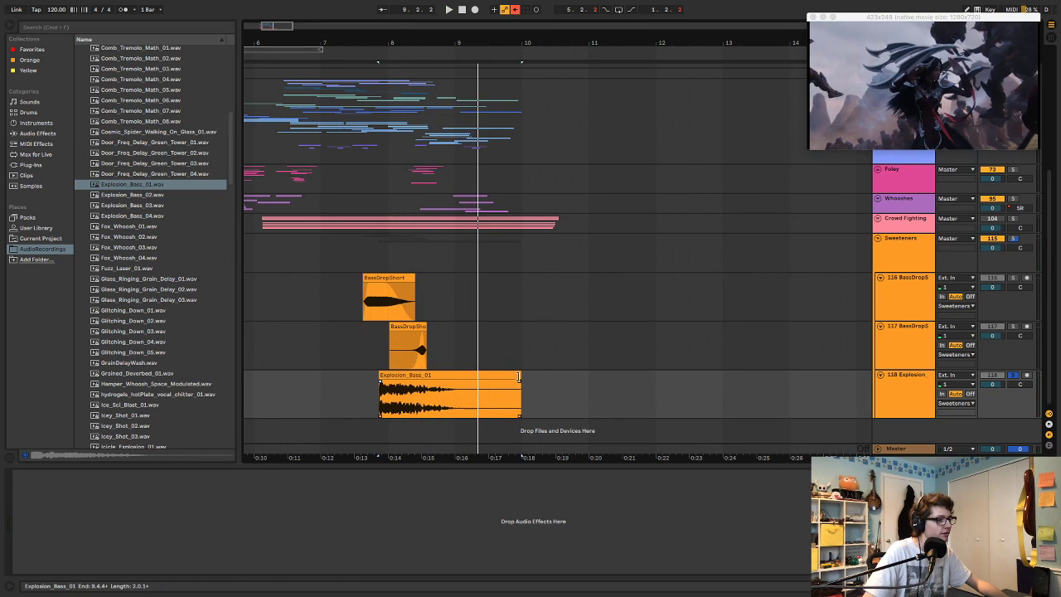
- Shorten the Explosion_Bass_01 clip with a fade-out, shift it to start at about 9.1, and play from 8.4.2
mouse_move(518, 377)
left_mouse_down()
mouse_move(428, 377)
mouse_move(478, 389)
left_mouse_up()
key("space")
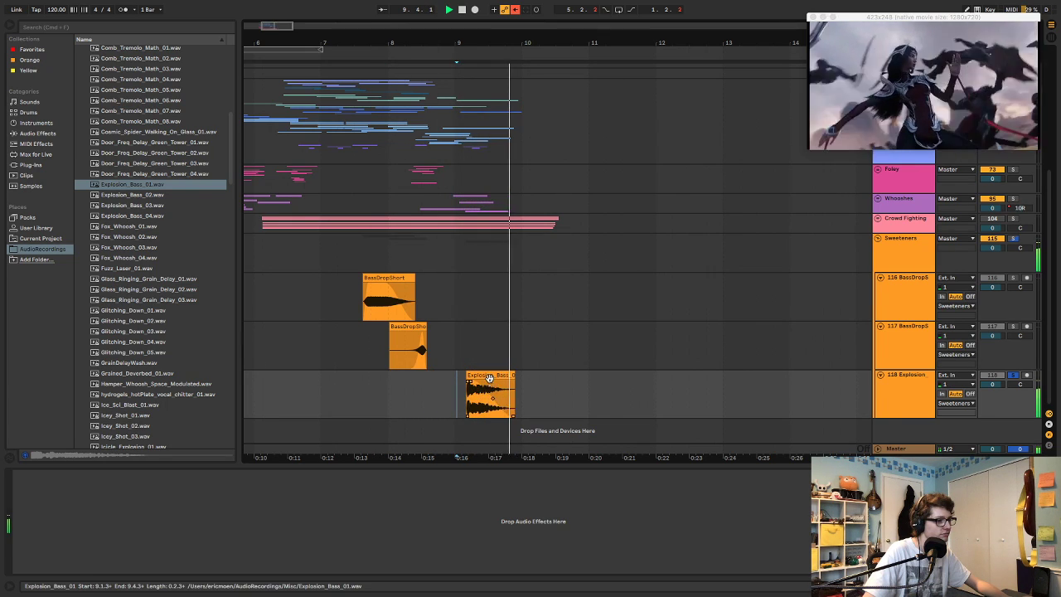
left_click(444, 392)
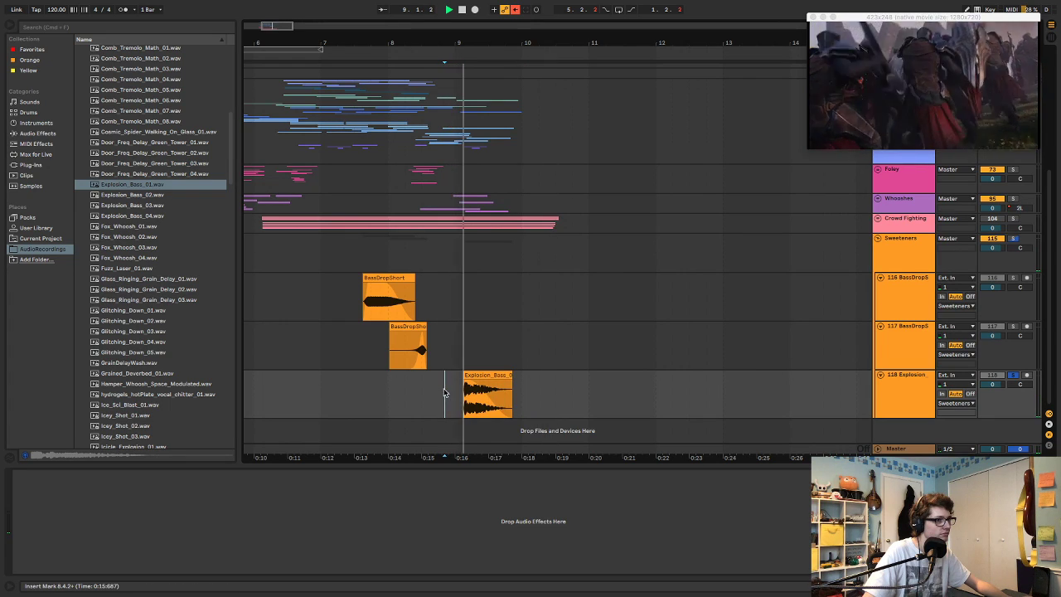
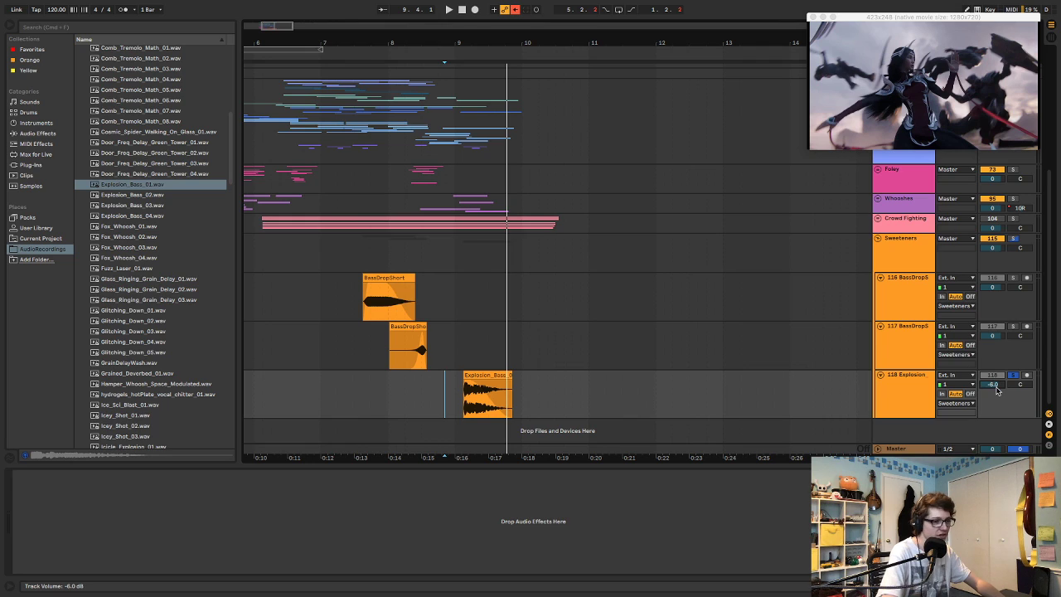
- Unsolo the explosion track and play the full mix from 8.4.1
left_click(1013, 376)
left_click(438, 403)
key("space")
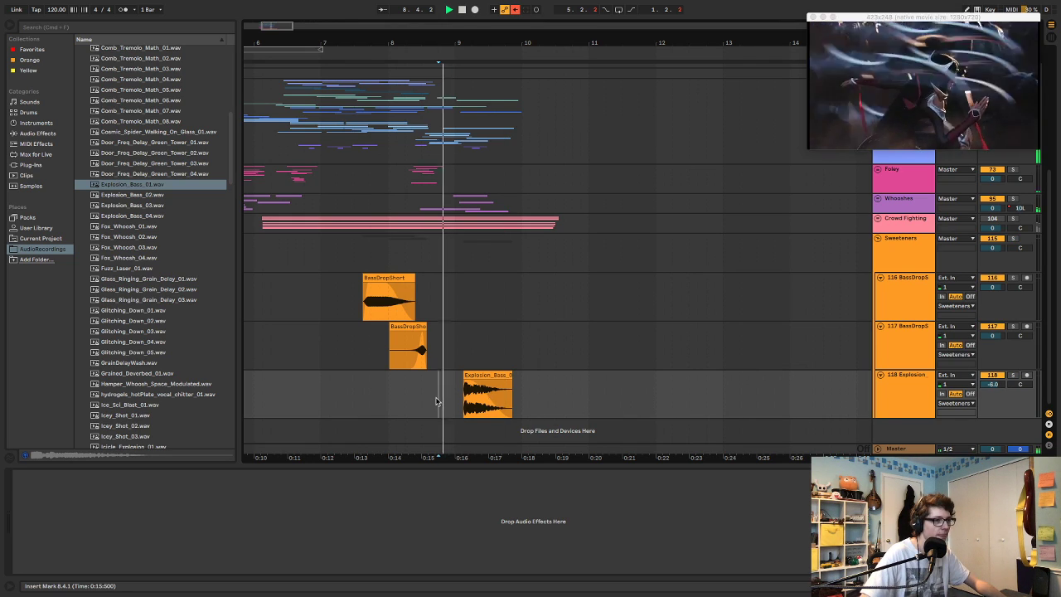
key("space")
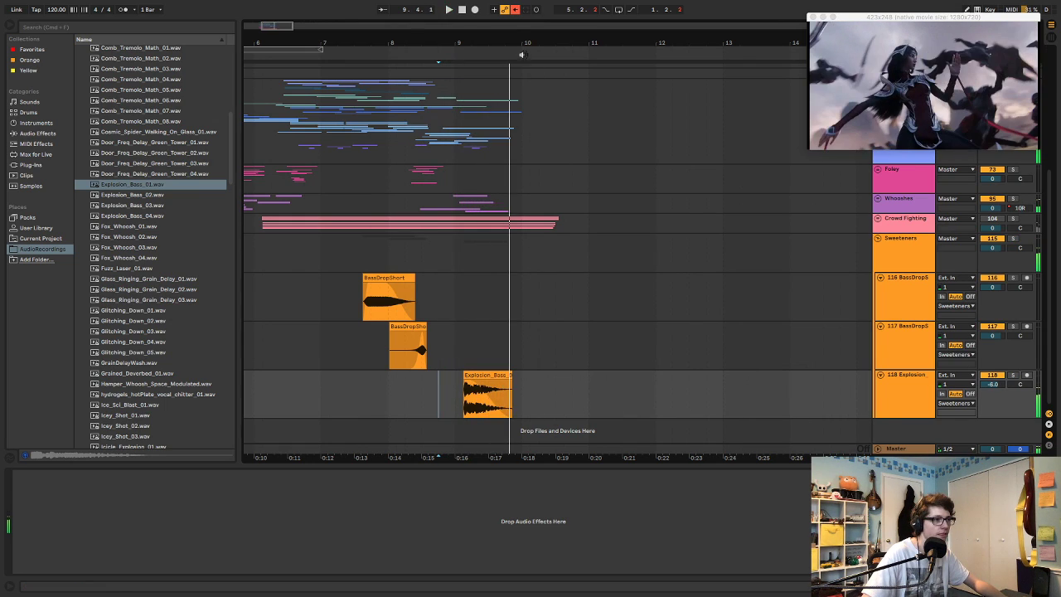
- Shift the Explosion_Bass_01 clip slightly later to start at 9.1.3, and play the mix from 8.1.2
left_click_drag(517, 41, 580, 100)
mouse_move(423, 389)
left_mouse_down()
mouse_move(466, 394)
mouse_move(488, 374)
left_mouse_up()
left_click(479, 373)
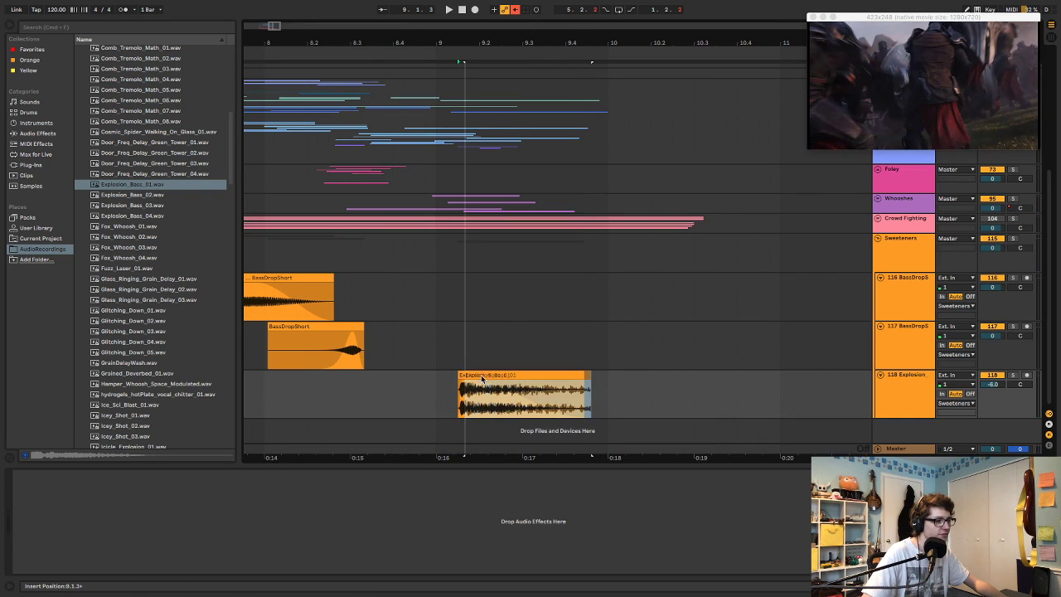
left_click(278, 392)
key("space")
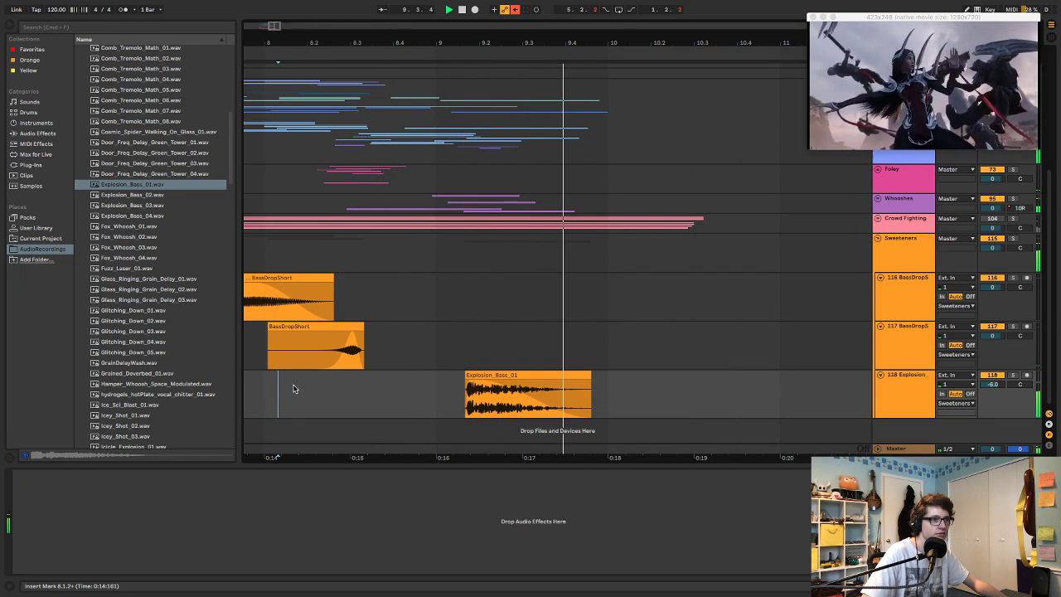
- Lower the explosion track's volume to -9.2 dB while playing the mix
left_click_drag(989, 384, 992, 385)
key("space")
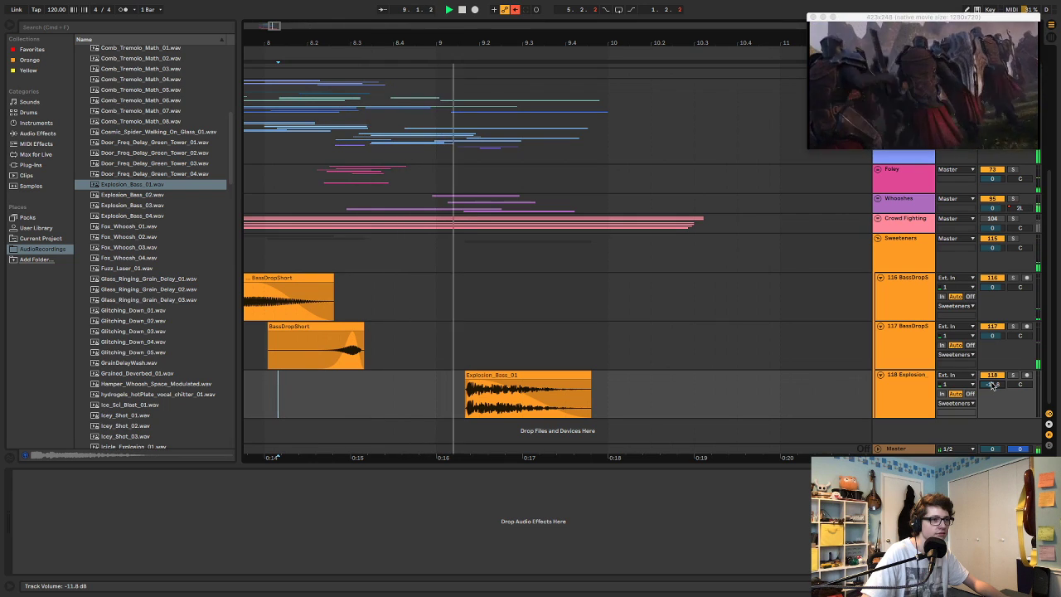
left_click_drag(992, 386, 992, 385)
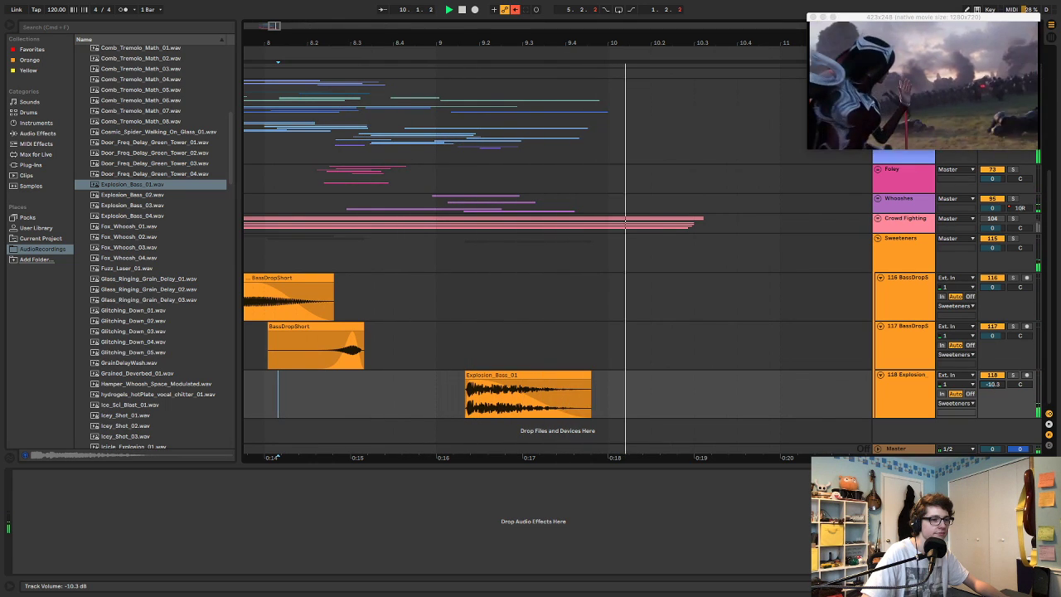
key("space")
key("space")
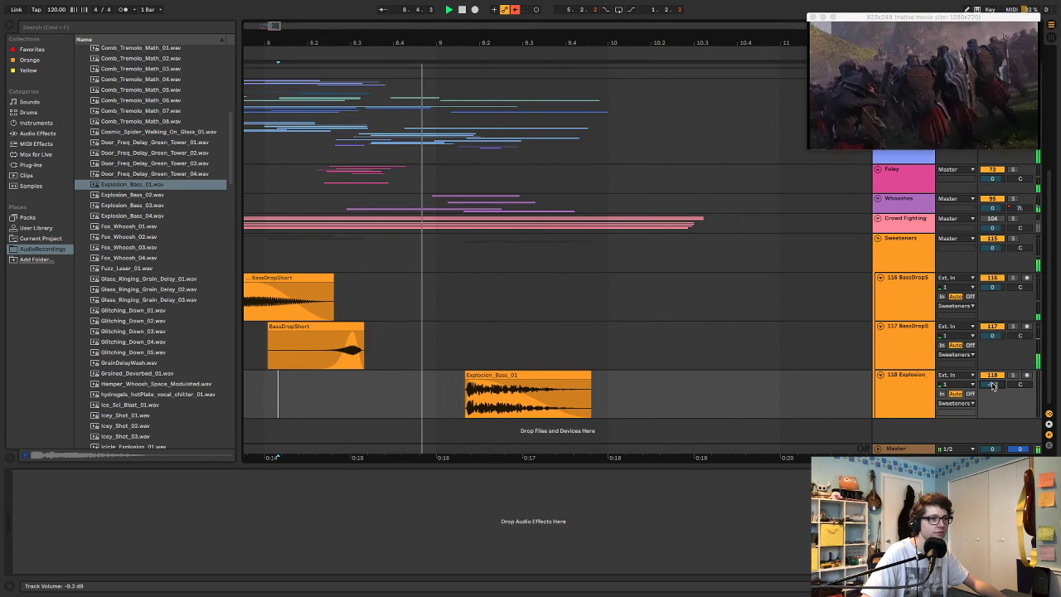
- Solo the explosion track and play the Explosion_Bass_01 clip from its start
left_click(565, 374)
key("space")
key("space")
key("s")
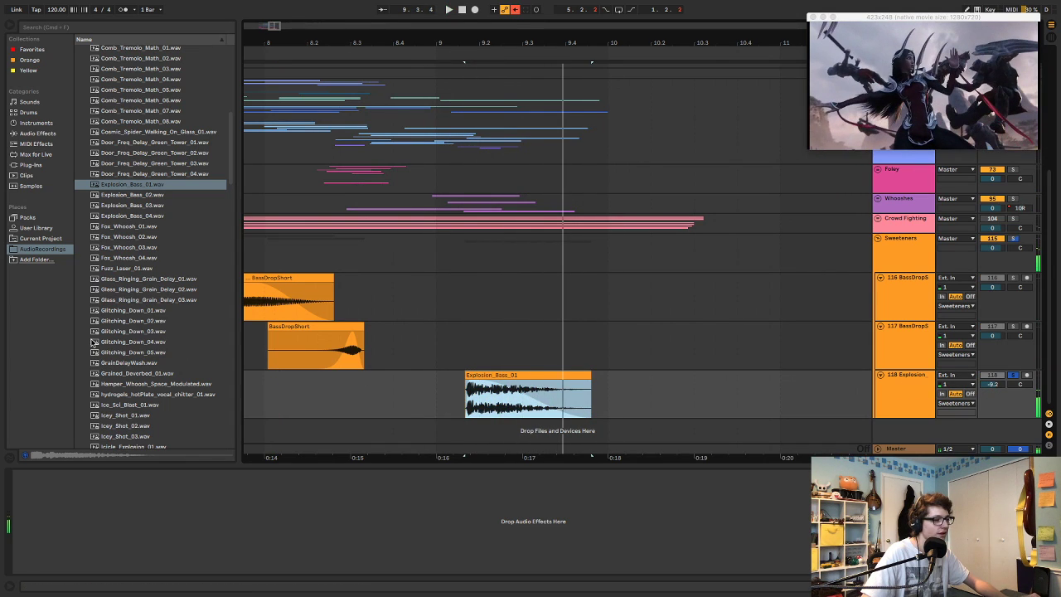
- Add a Utility effect to the explosion track and switch it to Mono while playing the clip
left_click(37, 133)
left_click(102, 426)
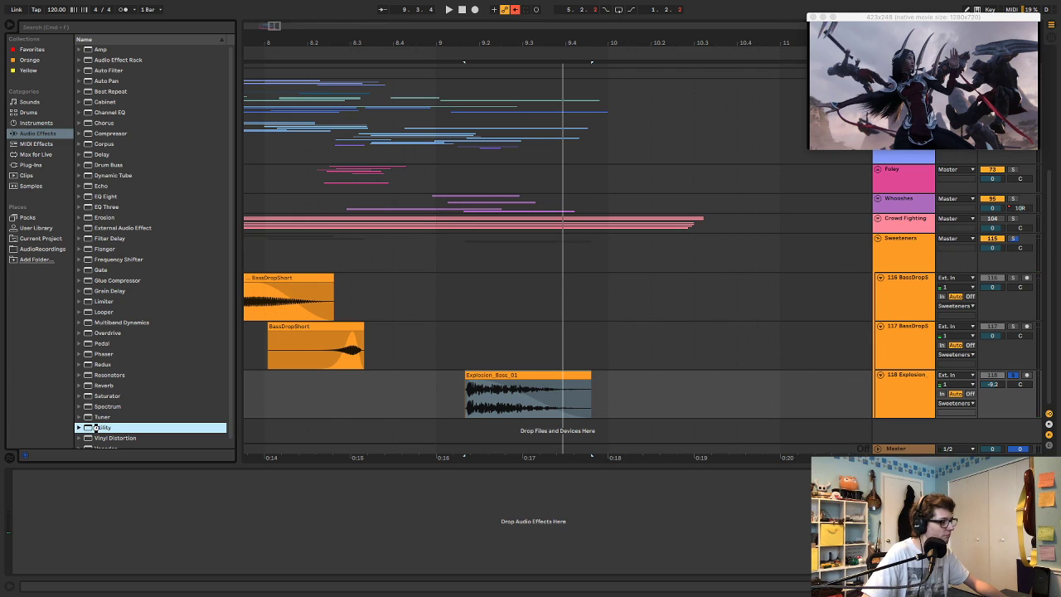
left_click_drag(102, 427, 99, 525)
left_click(33, 558)
key("space")
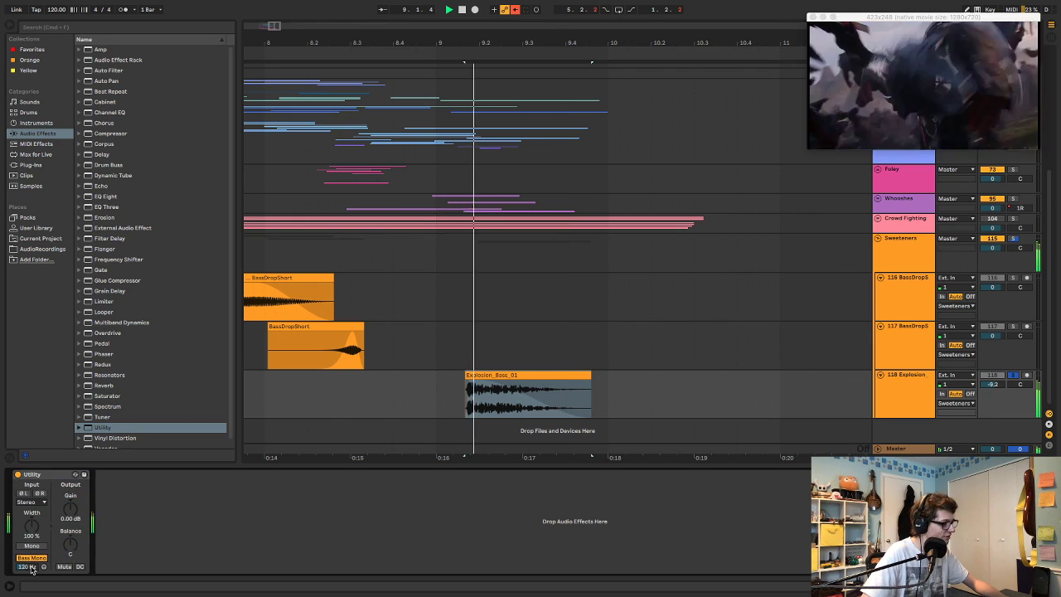
left_click_drag(33, 567, 33, 555)
left_click(32, 545)
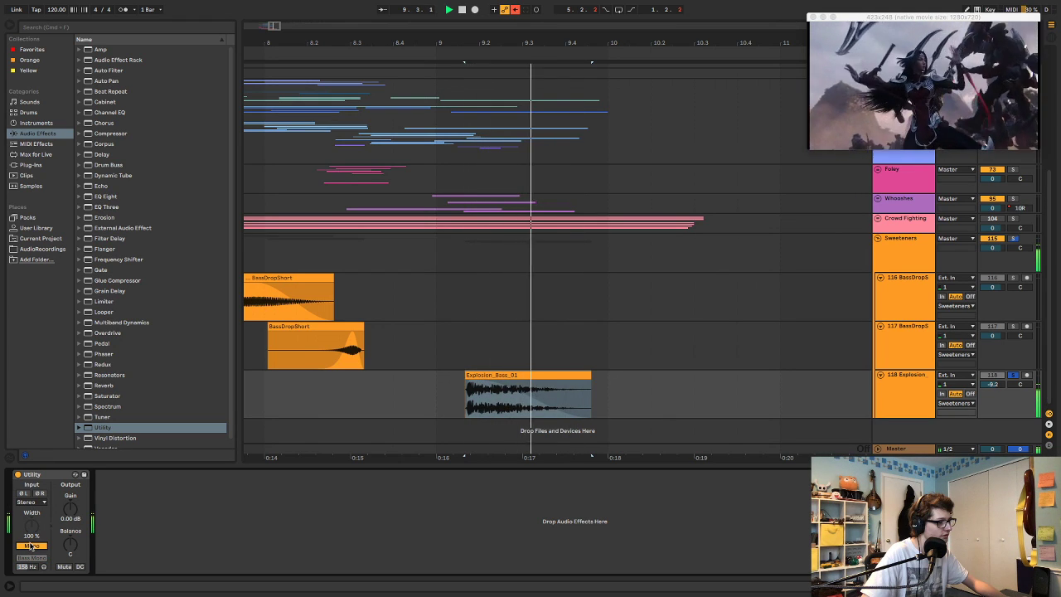
- Add EQ Eight after Utility and set band 4 to a high-cut filter at 225 Hz
left_click_drag(106, 196, 143, 562)
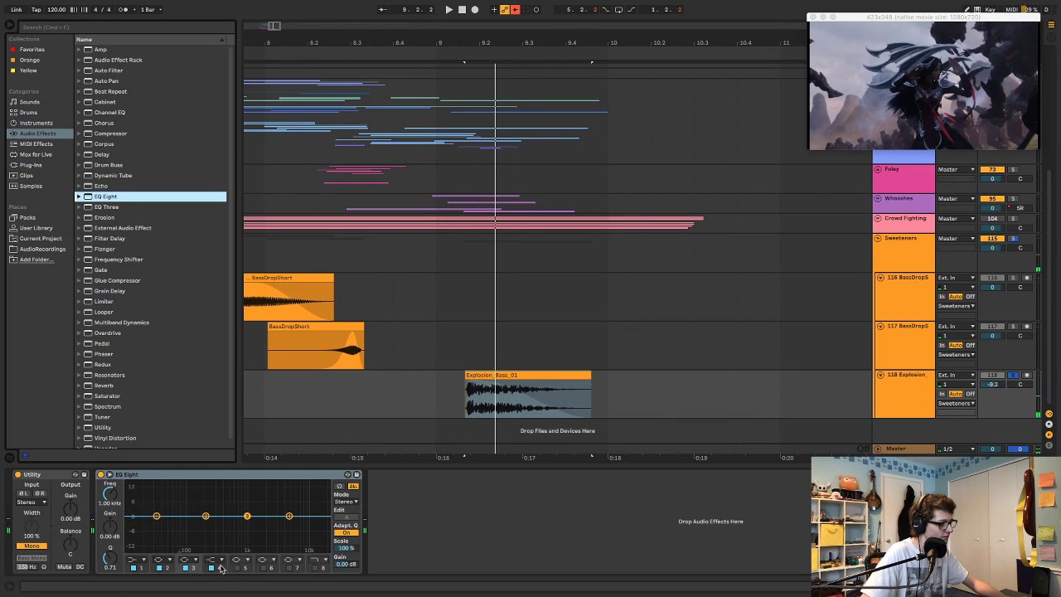
left_click(214, 560)
left_click(213, 552)
key("space")
left_click_drag(106, 497, 106, 562)
key("space")
key("space")
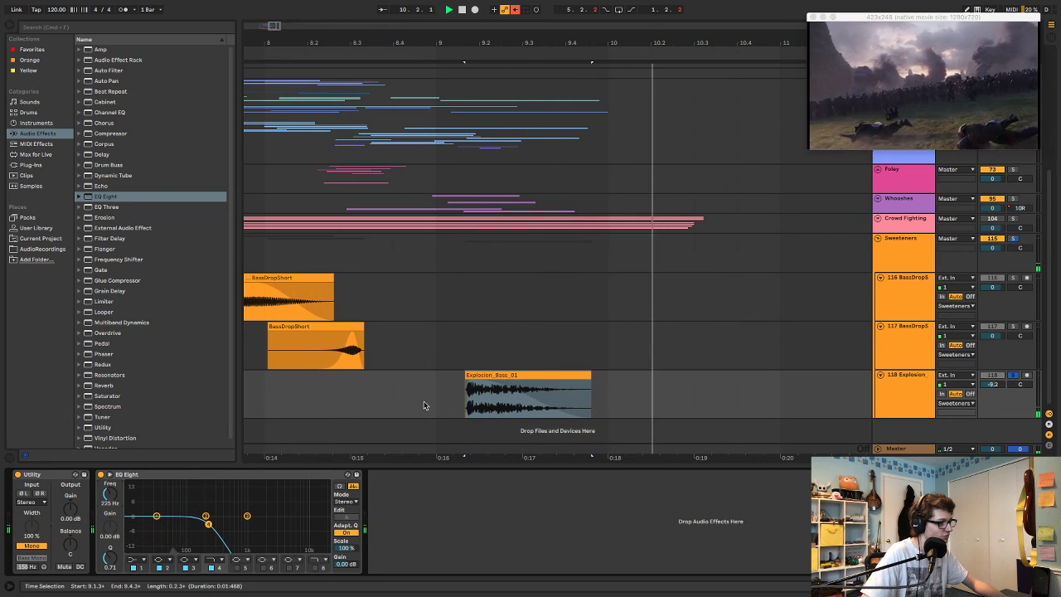
- Play the filtered explosion in solo from 9.1.1, and unsolo it to compare it in the full mix from 8.4.3
left_click(477, 384)
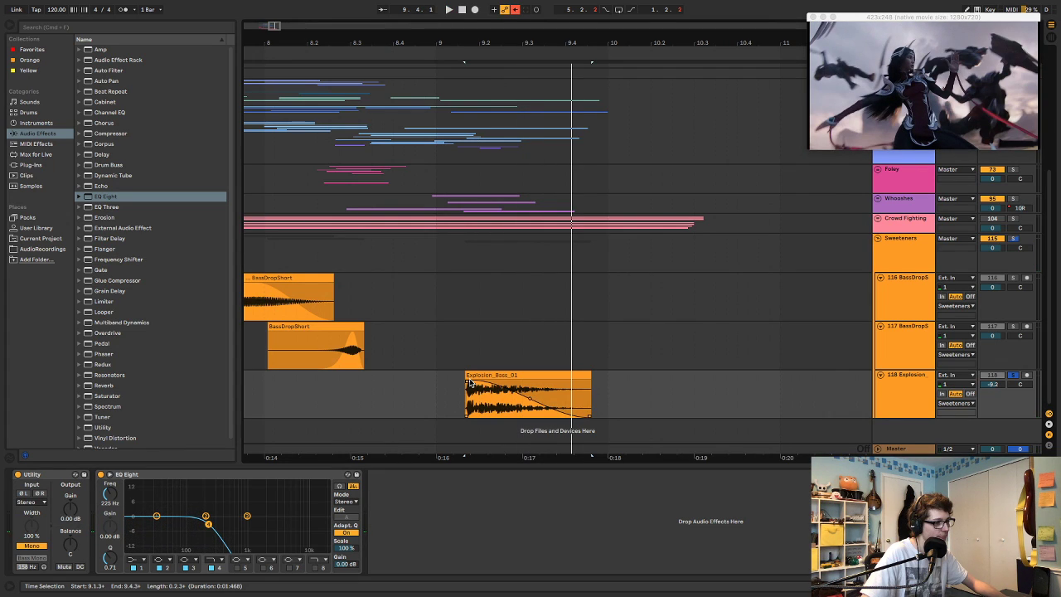
left_click(438, 391)
key("space")
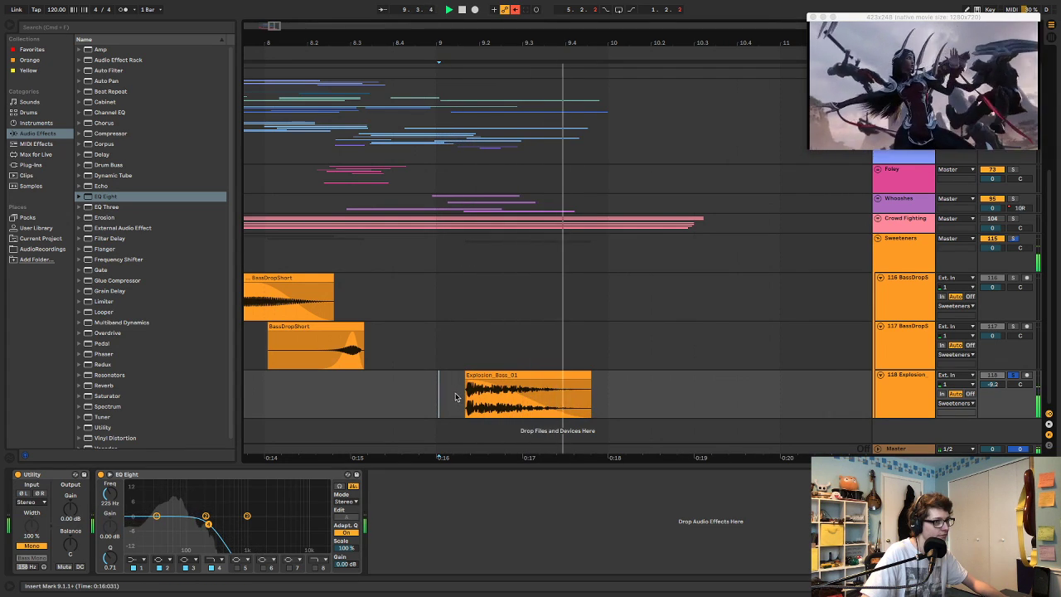
left_click(395, 405)
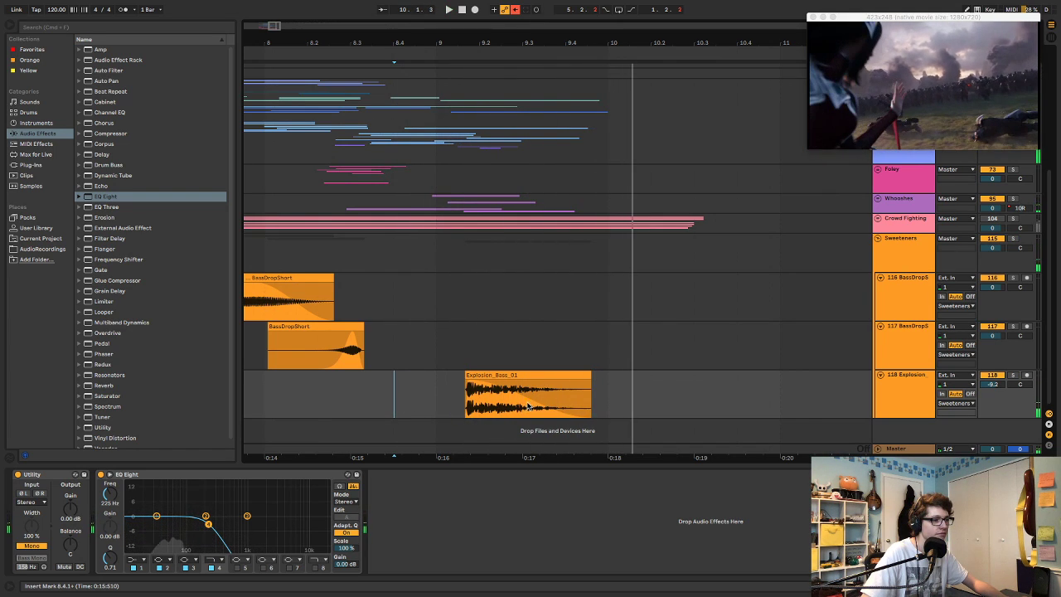
left_click(418, 398)
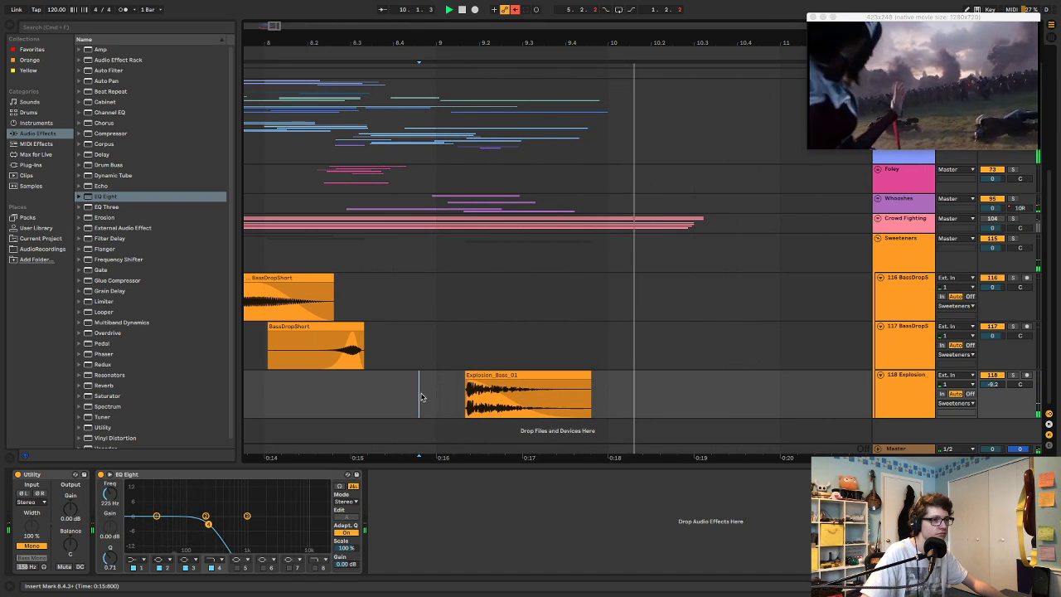
key("space")
key("space")
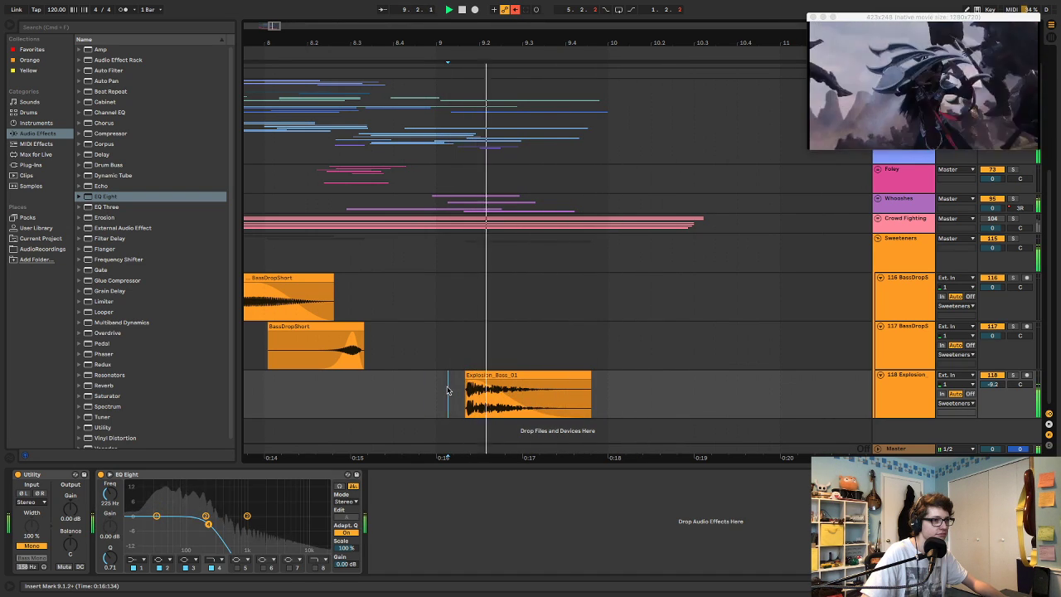
left_click(420, 390)
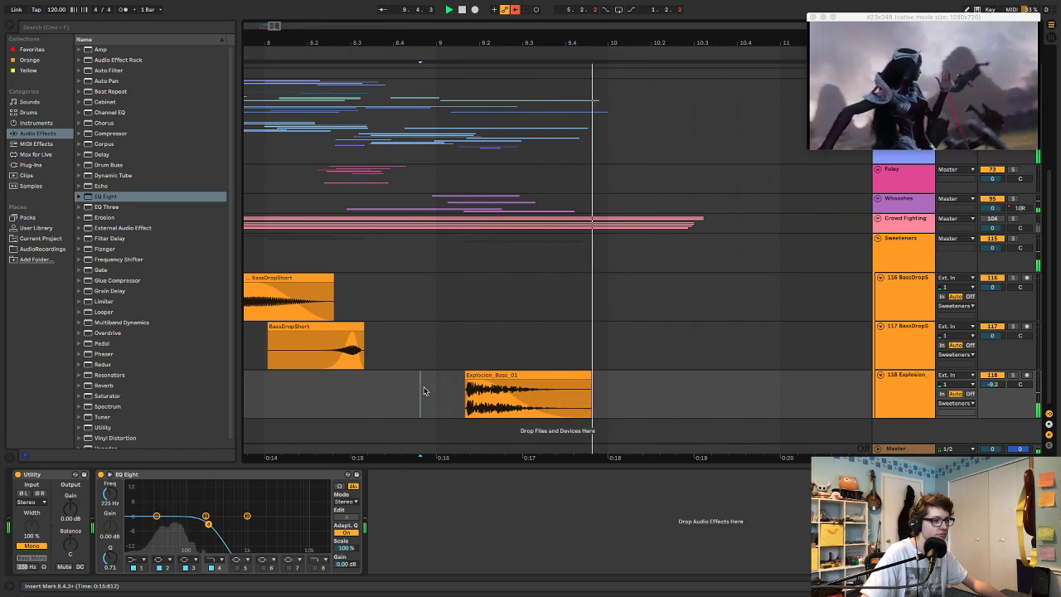
key("space")
- Try a Compressor with a 5.25:1 ratio and Makeup gain between Utility and EQ Eight, and remove it
left_click_drag(107, 135, 274, 449)
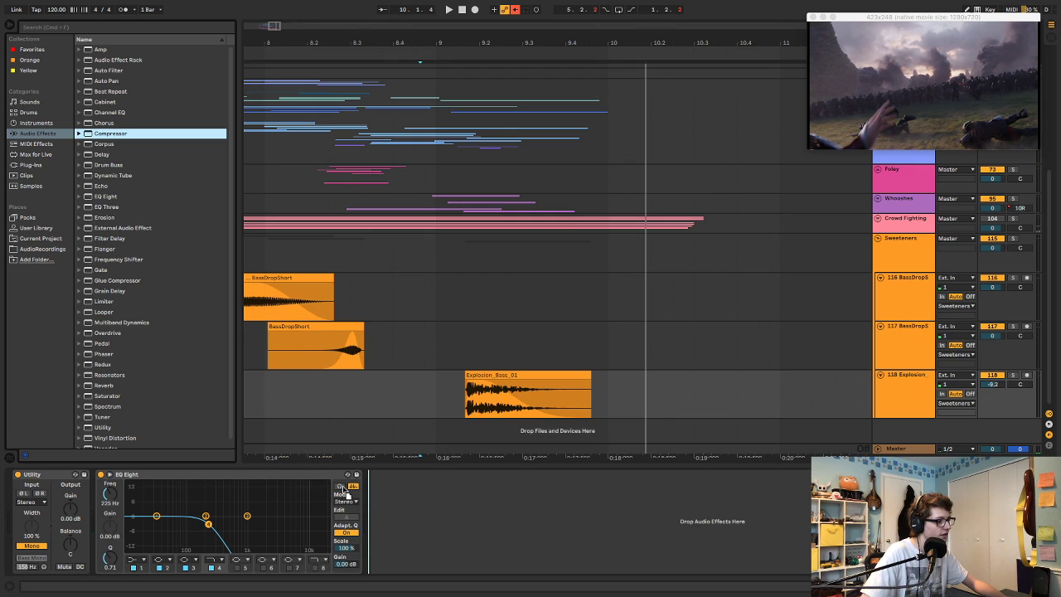
left_click_drag(344, 488, 123, 493)
left_click_drag(199, 502, 146, 536)
key("space")
left_click_drag(110, 494, 110, 469)
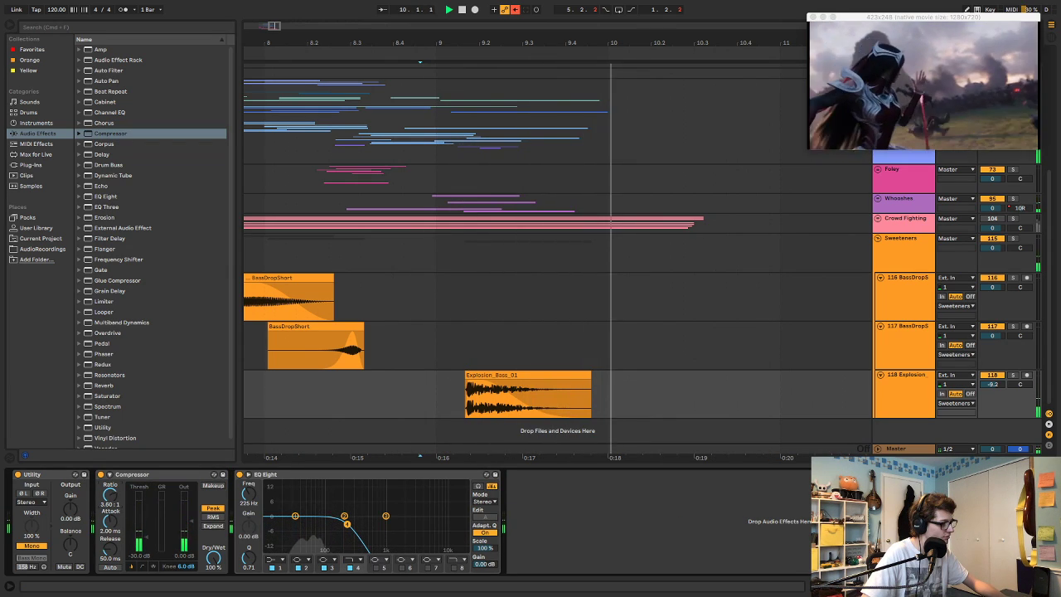
key("space")
key("space")
left_click(214, 486)
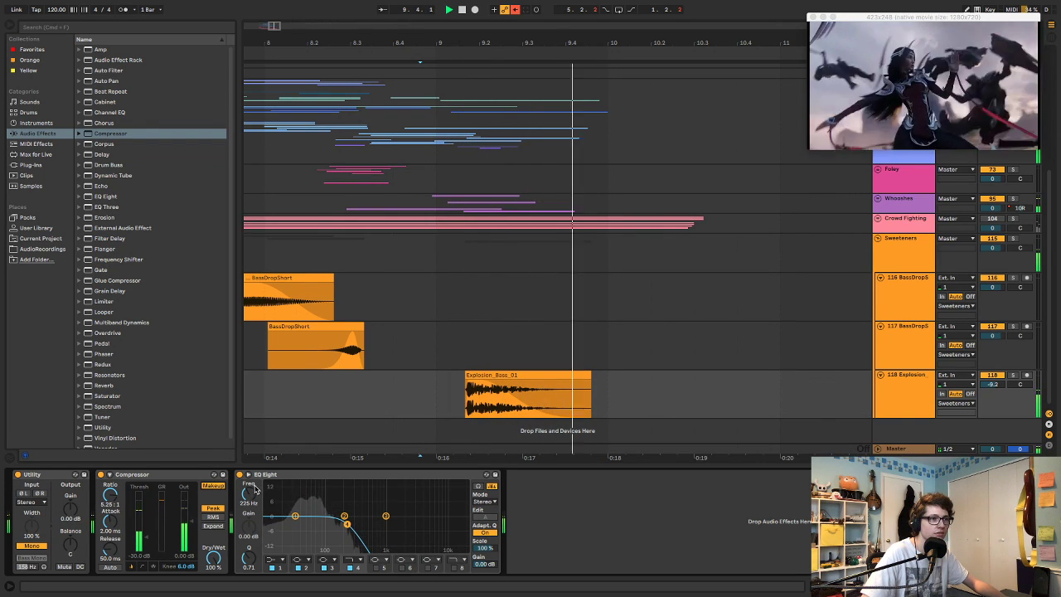
left_click(134, 477)
key("Delete")
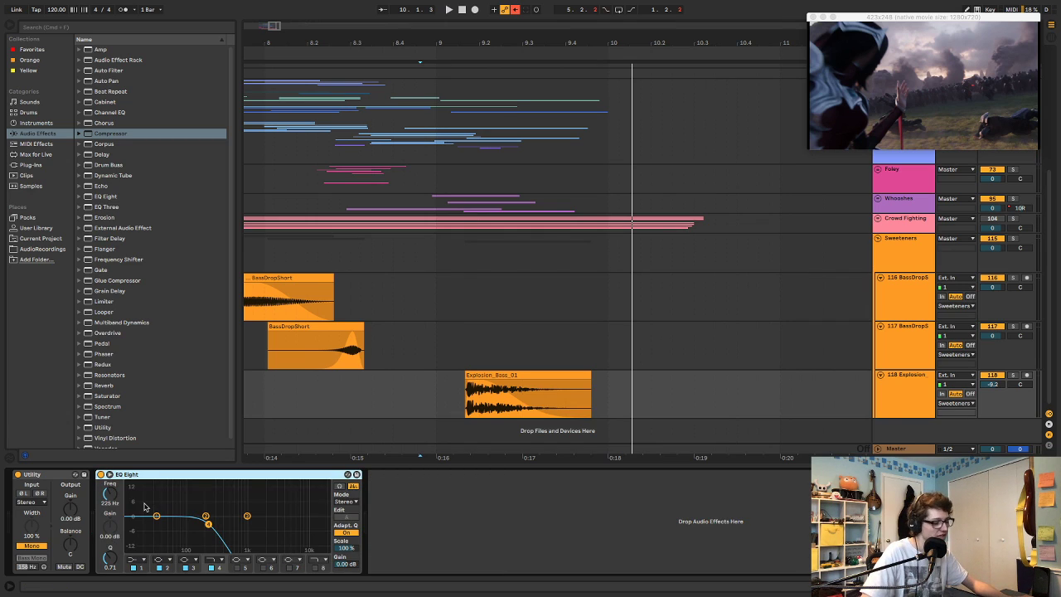
- Play the sweeteners from 7.2.1 with the Devil-Loc window closed, and delete the Explosion_Bass_01 clip
left_click(313, 299)
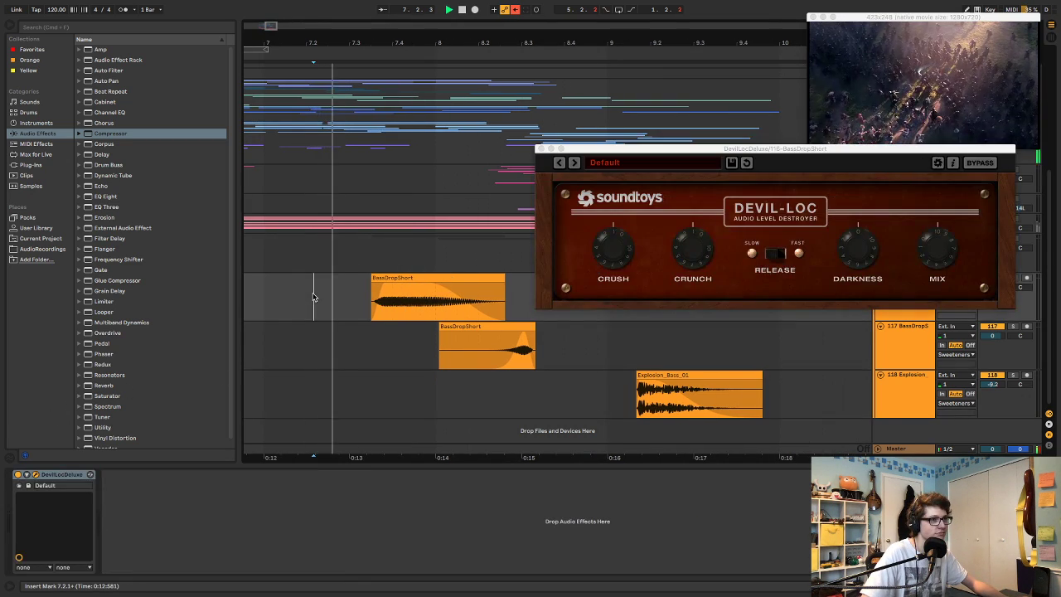
left_click(542, 148)
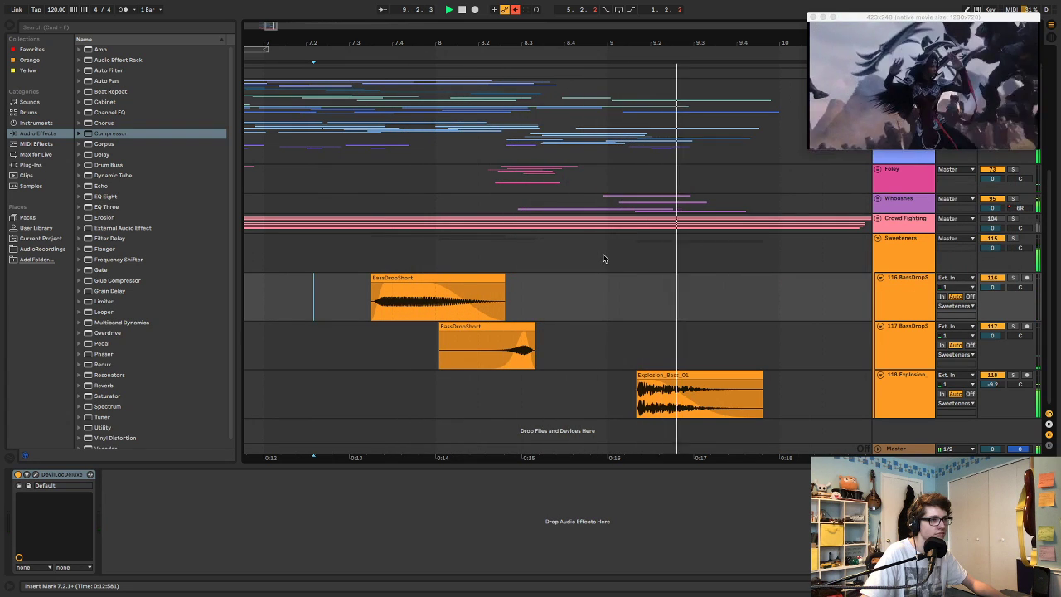
left_click(676, 375)
key("space")
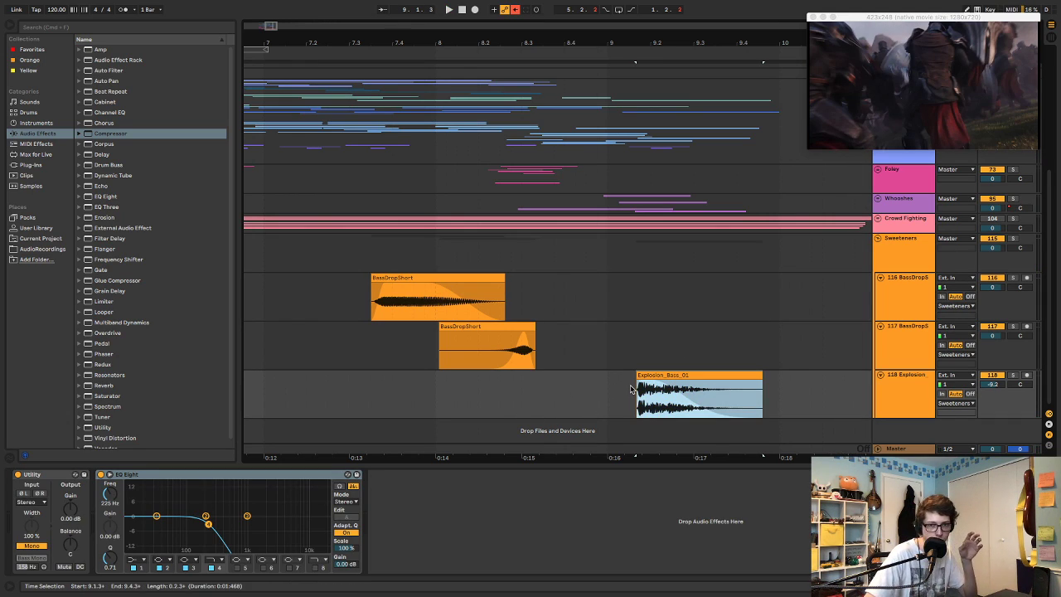
key("Delete")
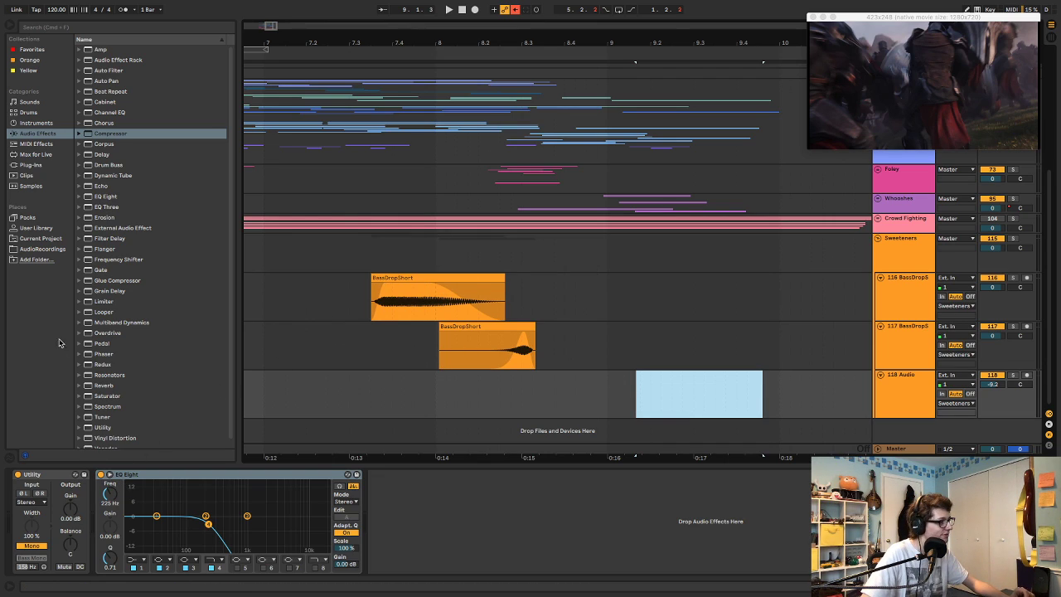
- Preview the impact, shing and whoosh sounds in the ChessPiecePack folder under Misc in AudioRecordings
left_click(42, 249)
scroll(106, 235, "up", 8)
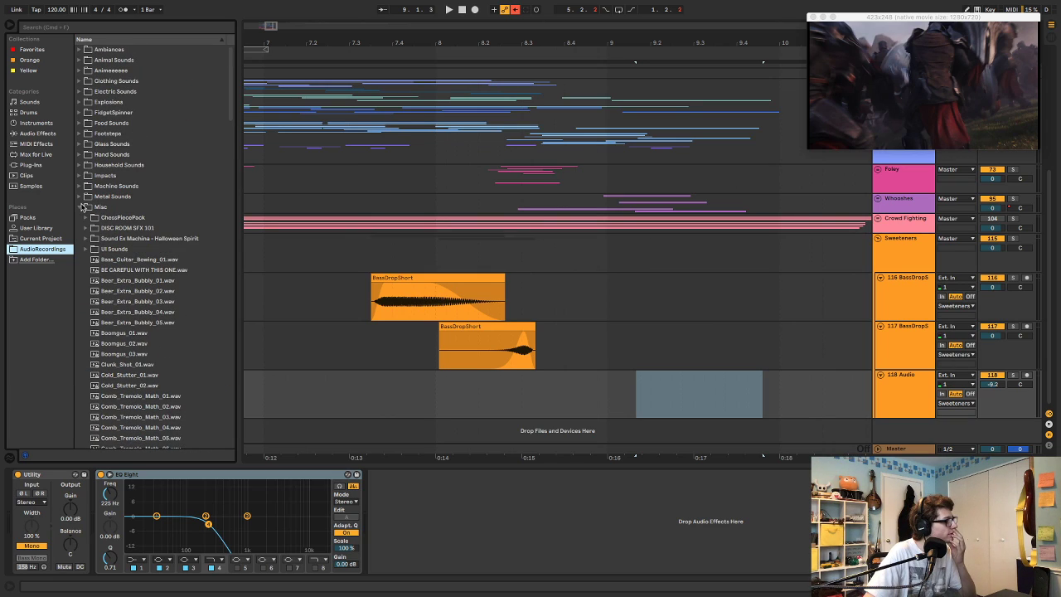
left_click(86, 249)
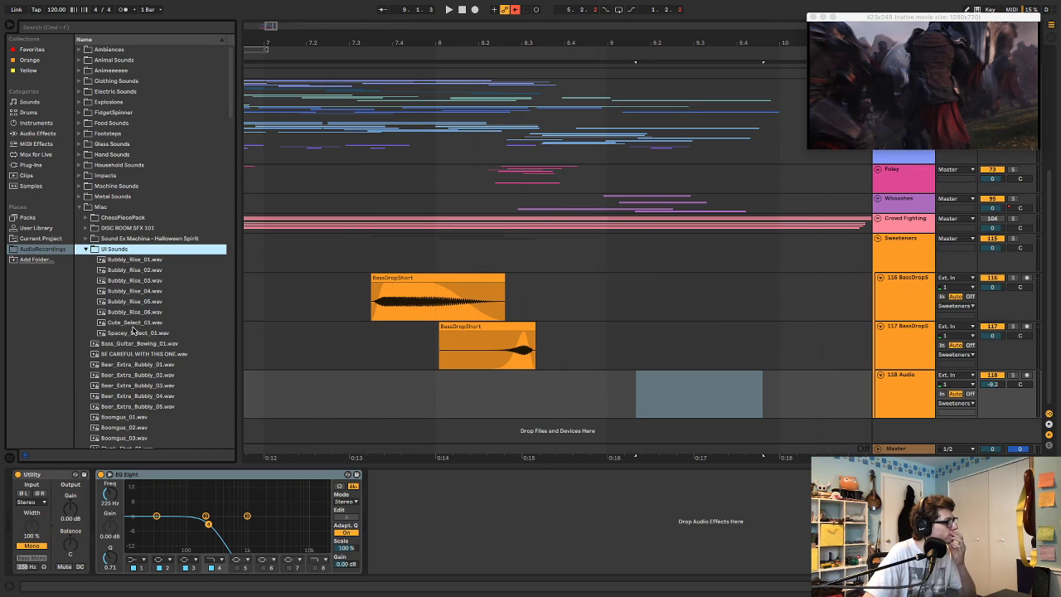
left_click(86, 249)
left_click(85, 217)
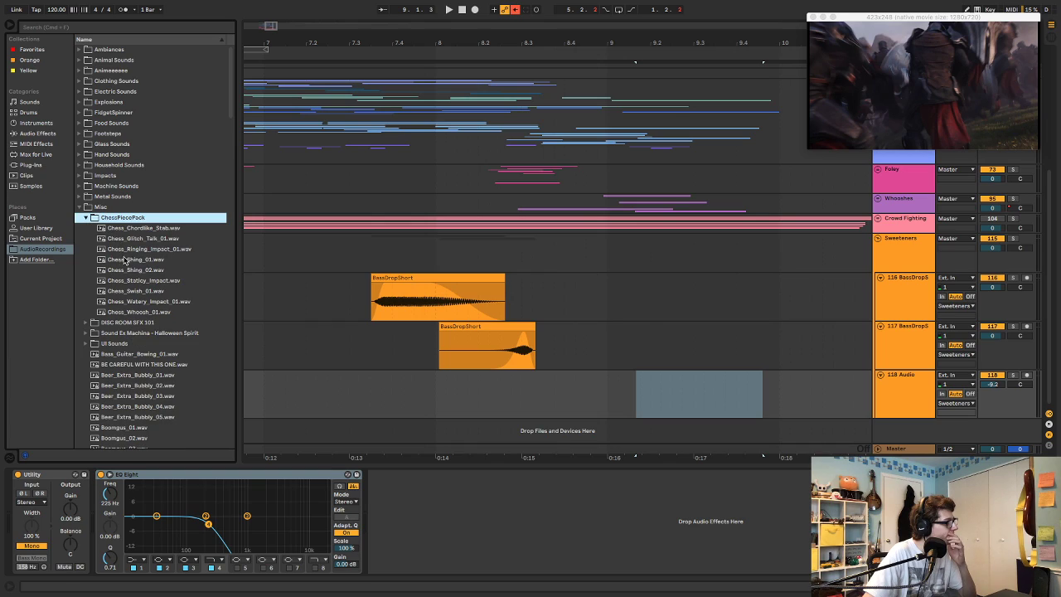
left_click(134, 251)
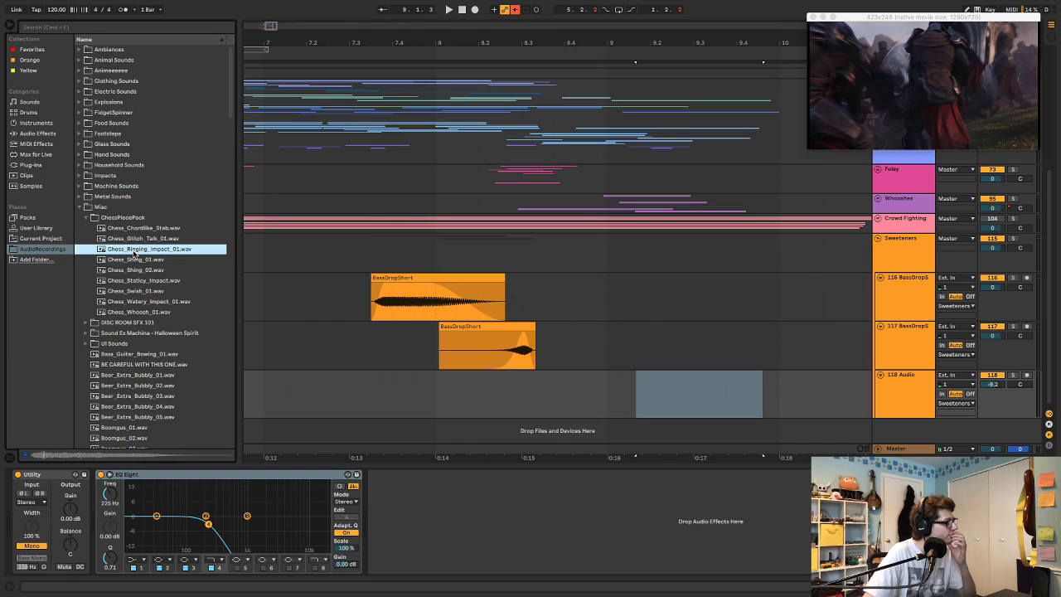
left_click(144, 301)
left_click(145, 281)
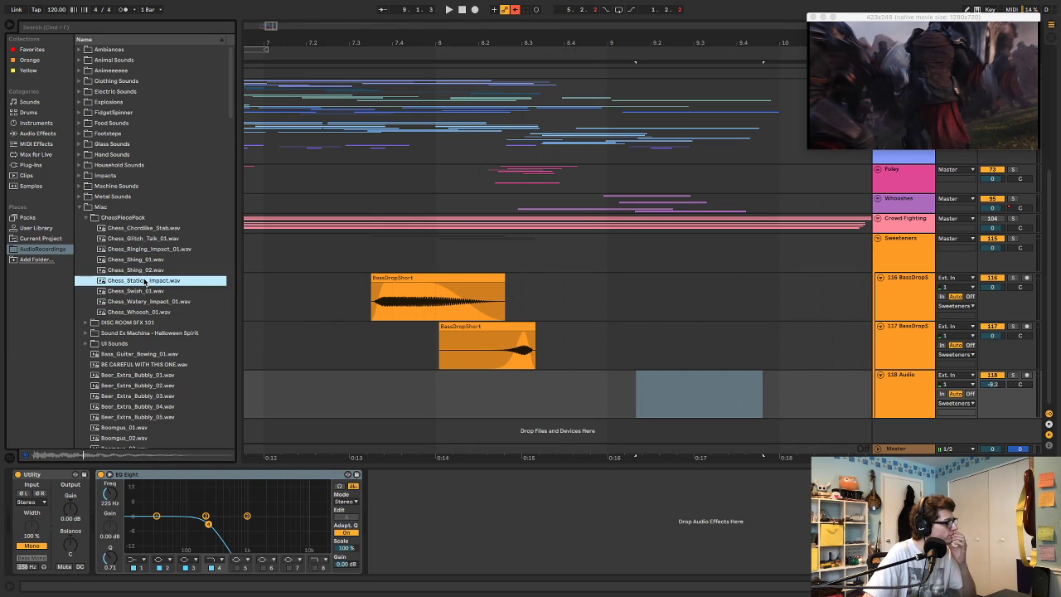
left_click(141, 269)
left_click(141, 258)
left_click(139, 281)
left_click(141, 310)
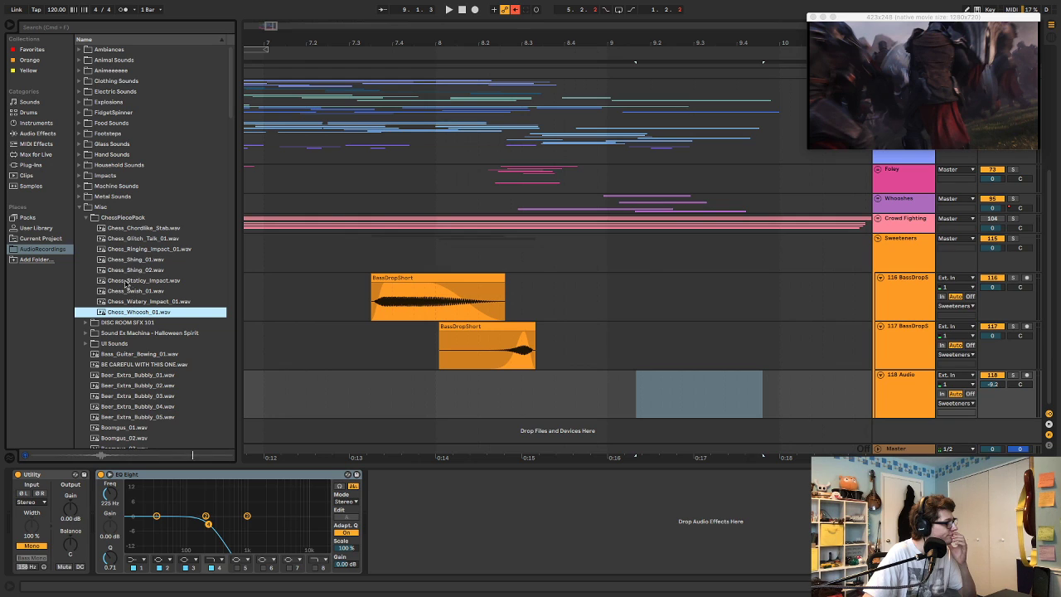
- Place Chess_Staticy_Impact.wav on the emptied sweetener track at 8.3.3, and solo and play it
left_click_drag(126, 282, 541, 390)
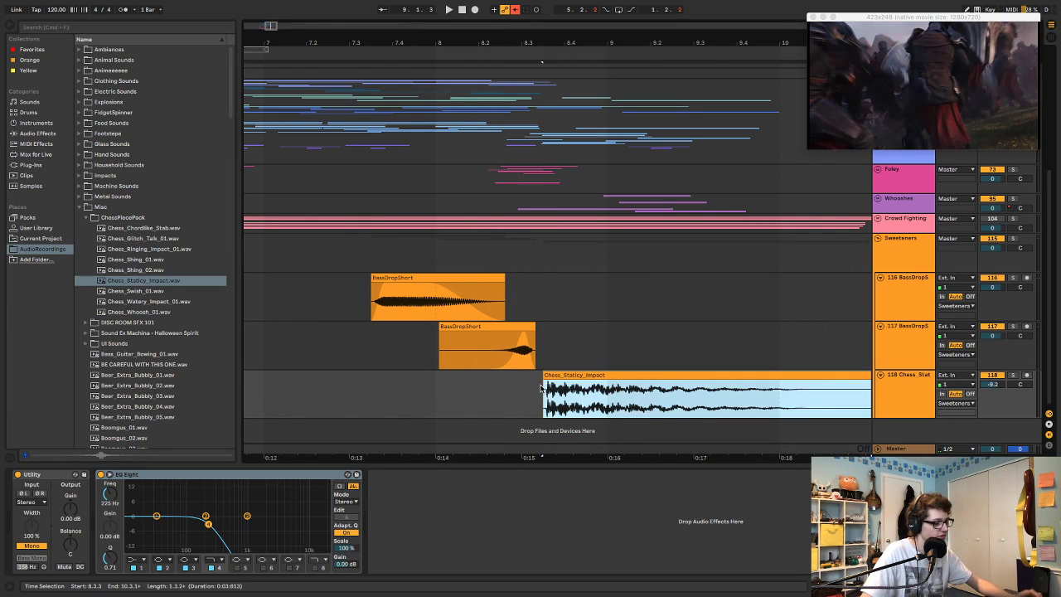
key("space")
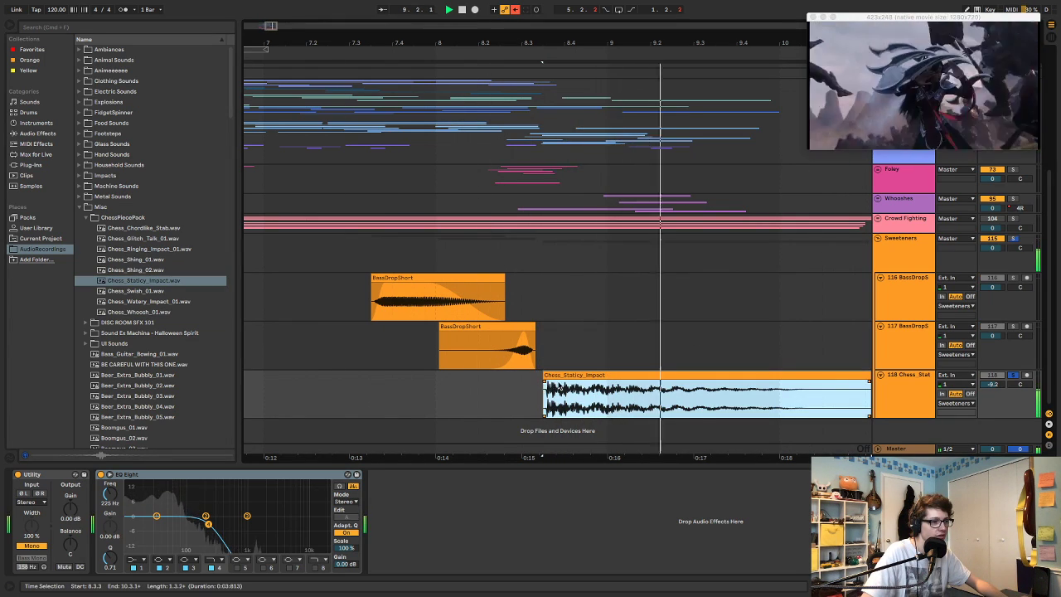
- Undo the placement of the Chess_Staticy_Impact clip, and look through the Machine Sounds folder in AudioRecordings
key("space")
key("super+z")
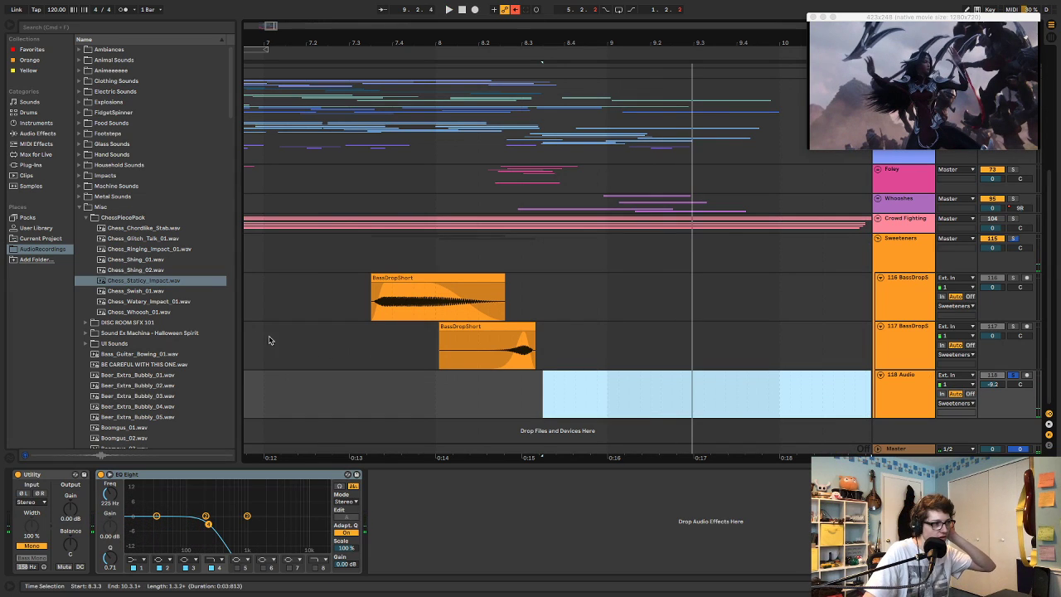
left_click(79, 206)
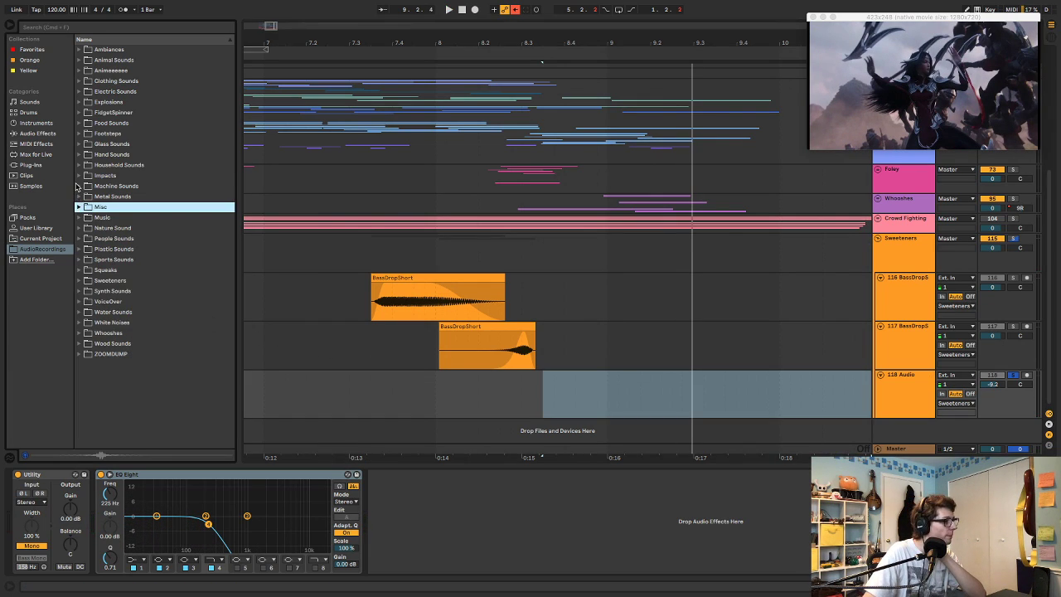
key("Right")
scroll(118, 226, "down", 10)
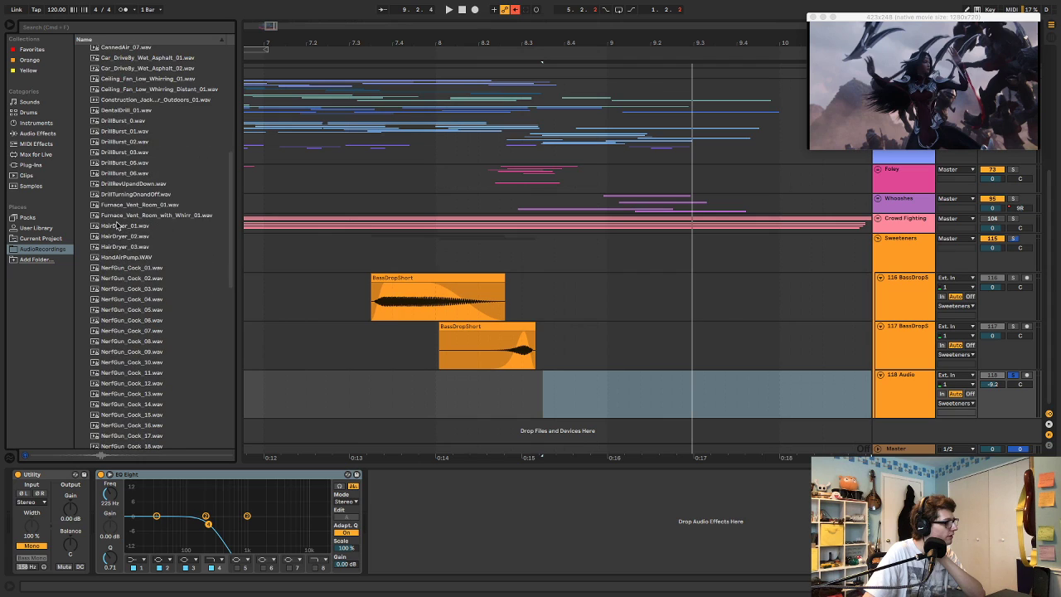
scroll(124, 232, "down", 10)
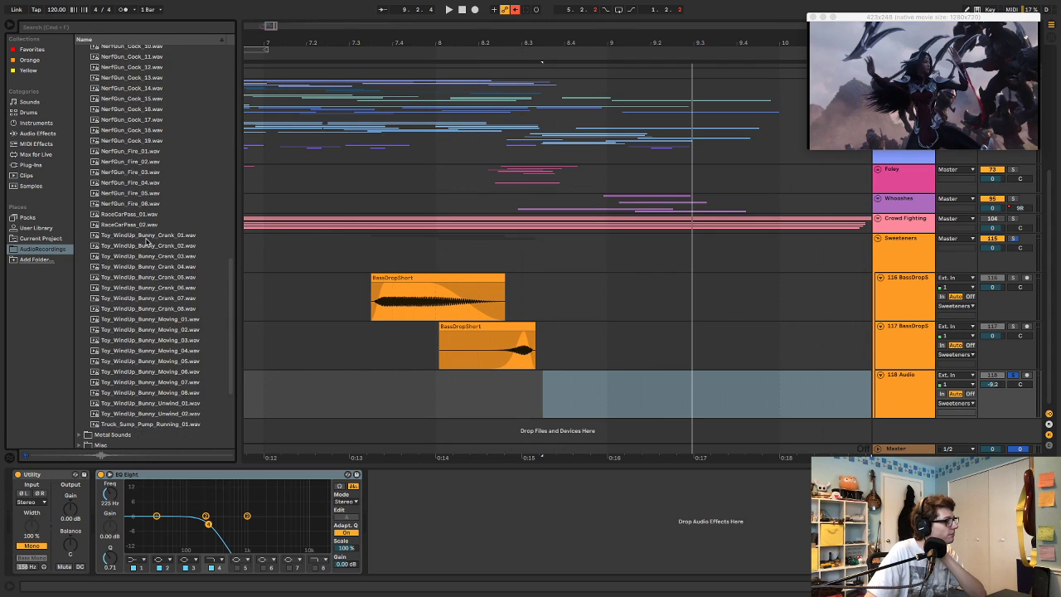
scroll(147, 240, "up", 15)
left_click(80, 186)
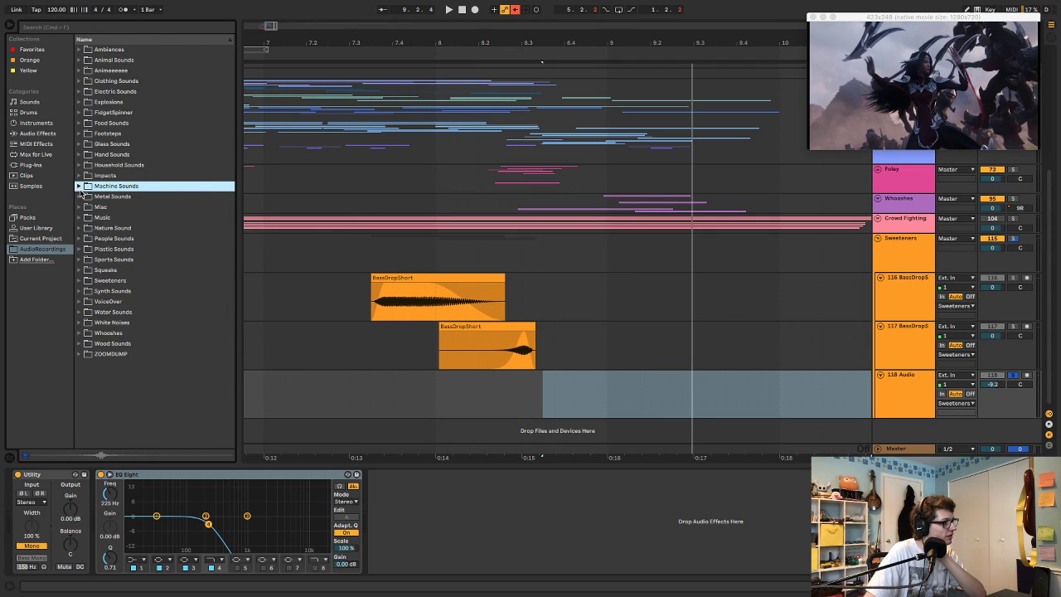
- Preview the dumpster, door bang and chain sounds in the Metal Sounds folder
left_click(80, 196)
scroll(122, 254, "down", 10)
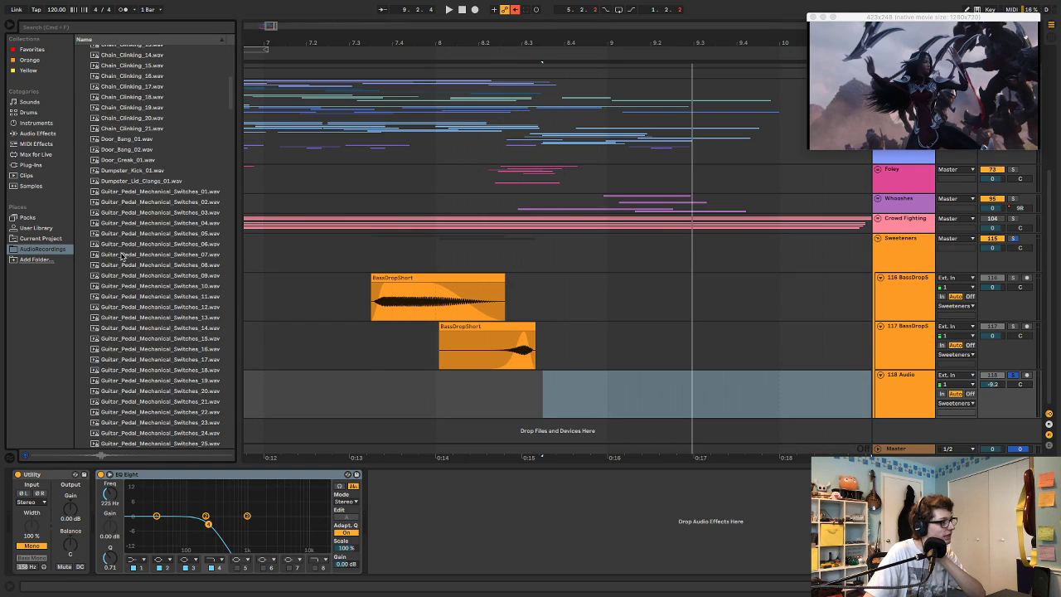
left_click(130, 170)
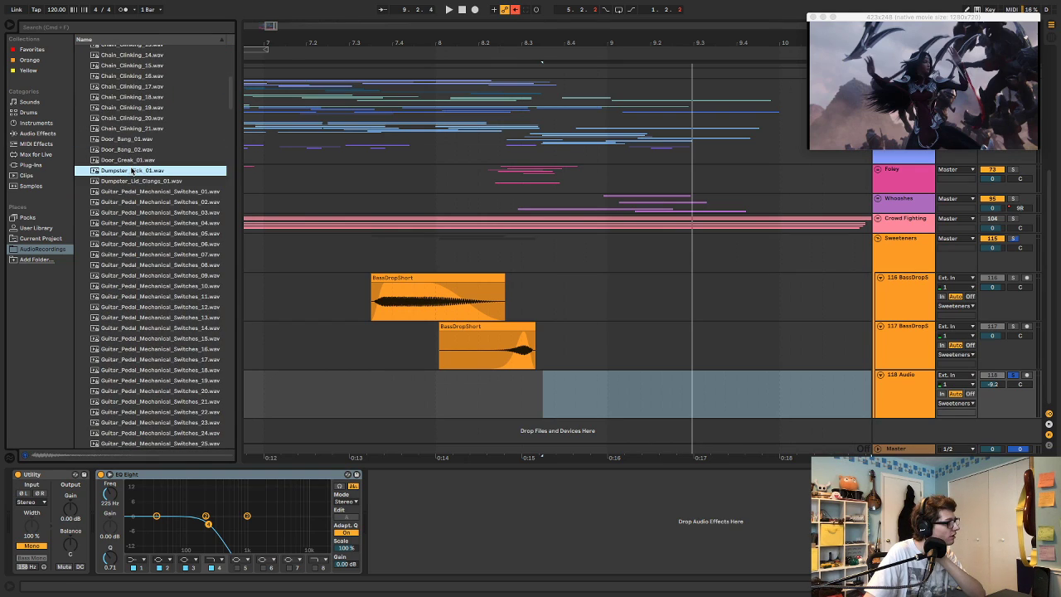
left_click(137, 182)
left_click(131, 150)
left_click(128, 129)
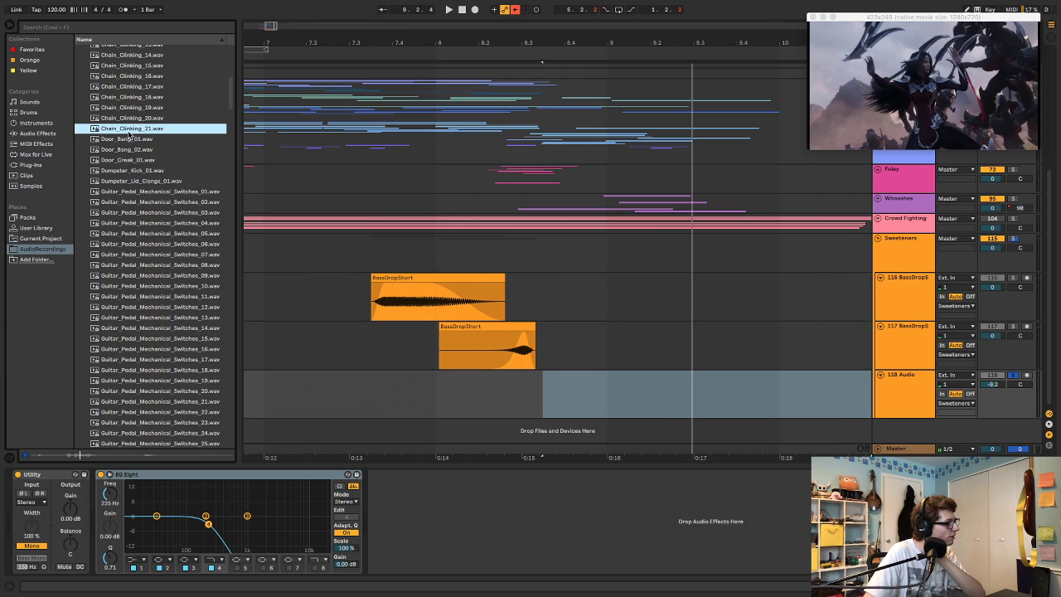
left_click(128, 139)
- Place Door_Bang_01.wav on the emptied sweetener track at 8.3.1, and solo and play it
left_click_drag(129, 142, 535, 404)
key("space")
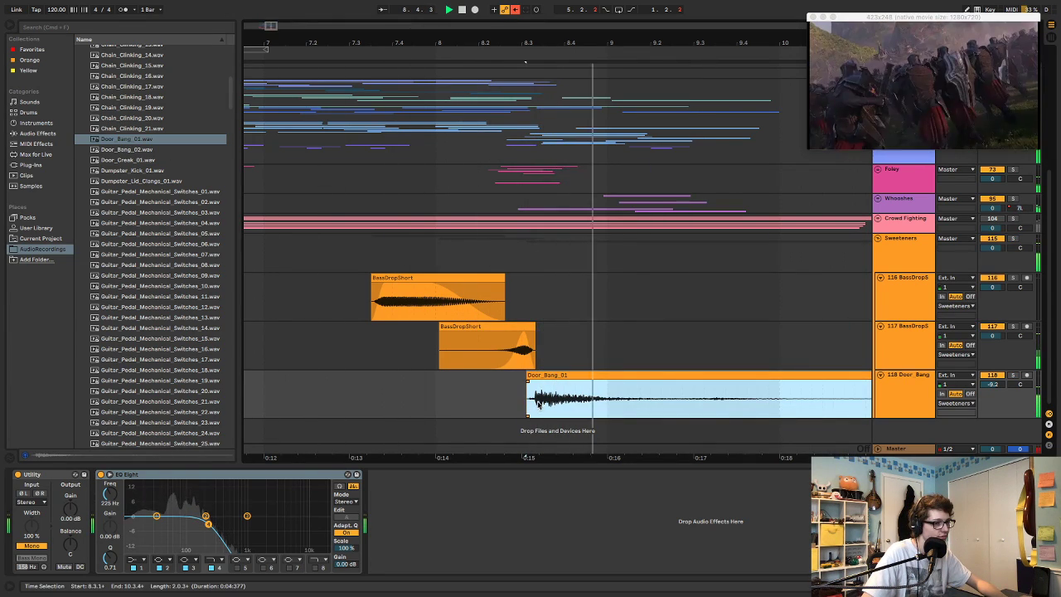
key("s")
key("space")
key("space")
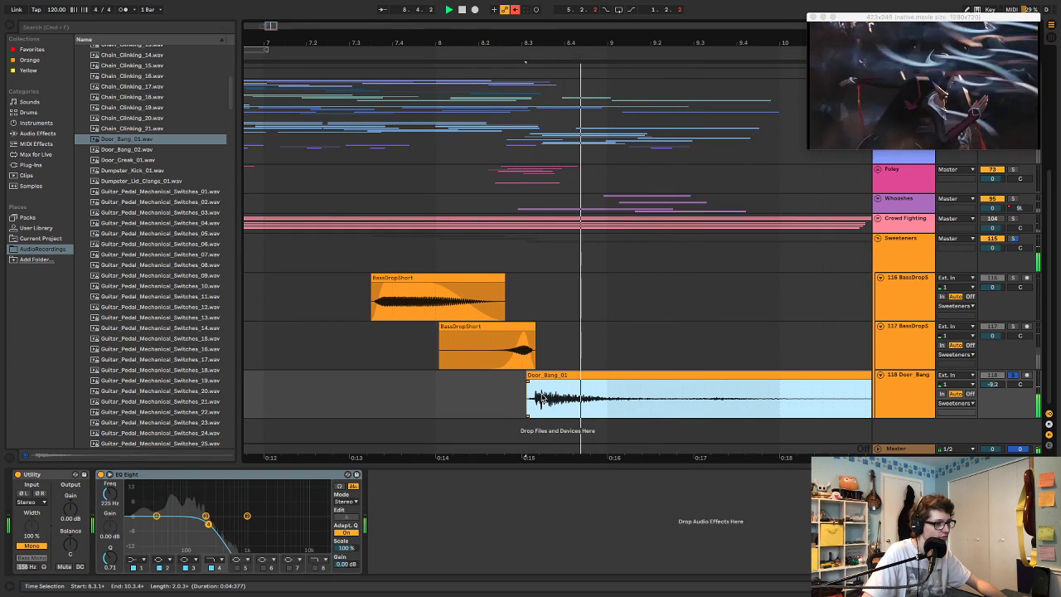
- Trim the start of the Door_Bang_01 clip to 8.3.3 and play it
left_click_drag(527, 377, 541, 383)
key("space")
key("space")
left_click(541, 383)
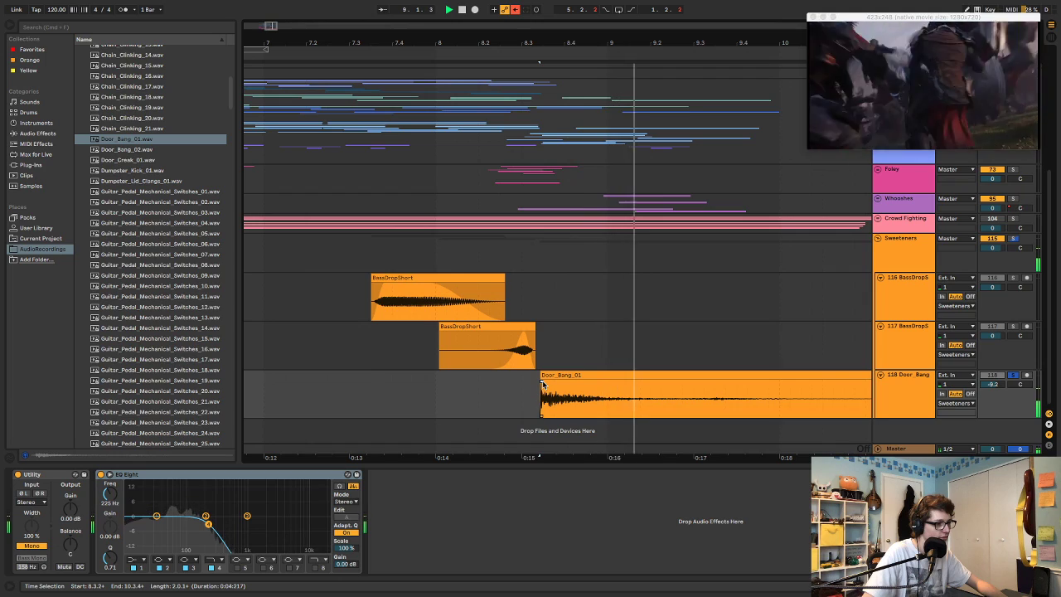
key("space")
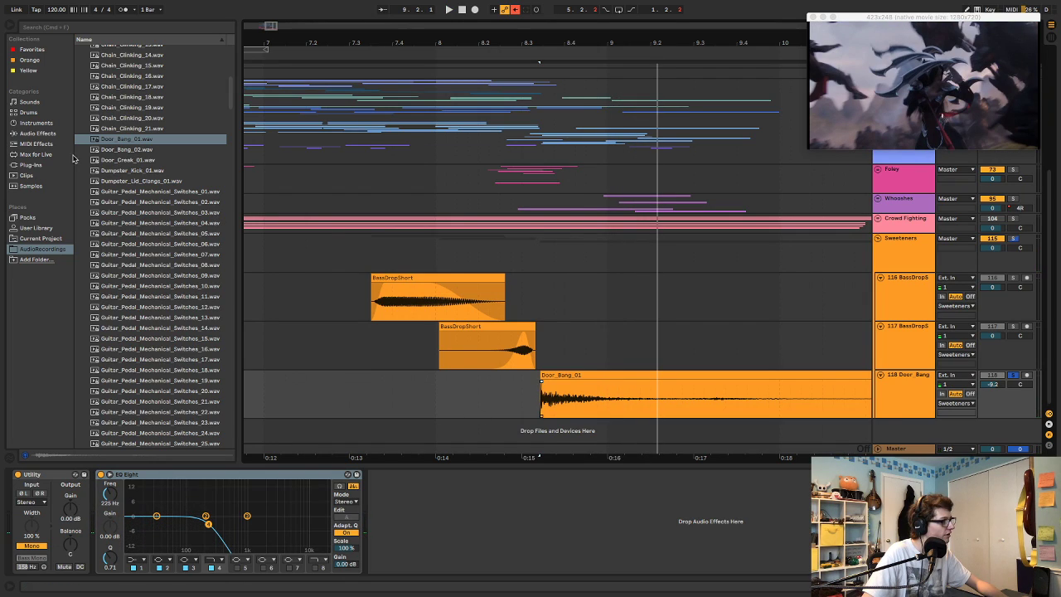
- Insert DevilLocDeluxe between Utility and EQ Eight on the Door_Bang track and play the clip
left_click(26, 165)
left_click(111, 155)
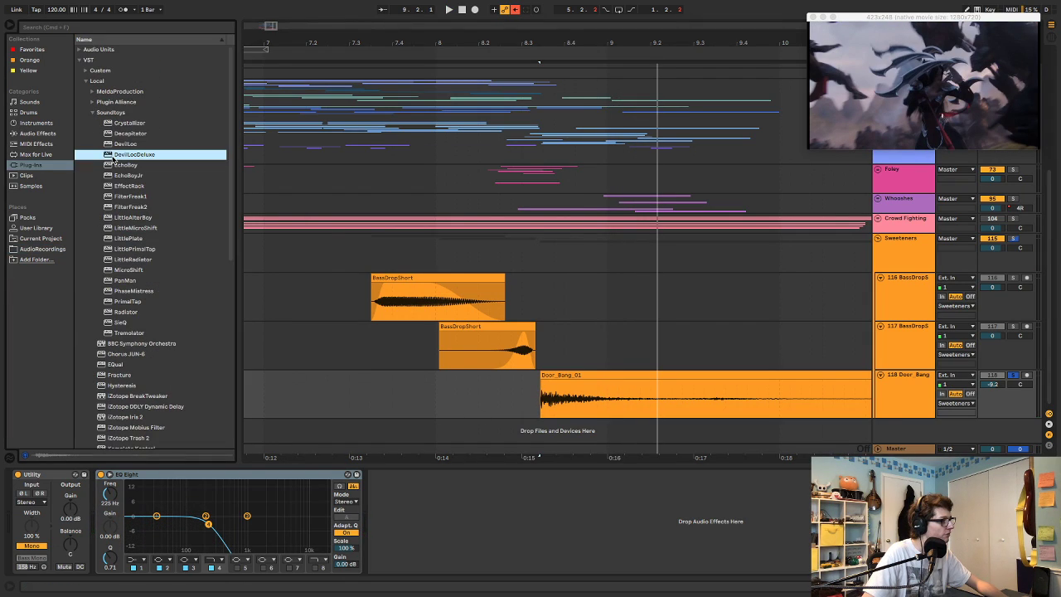
key("Return")
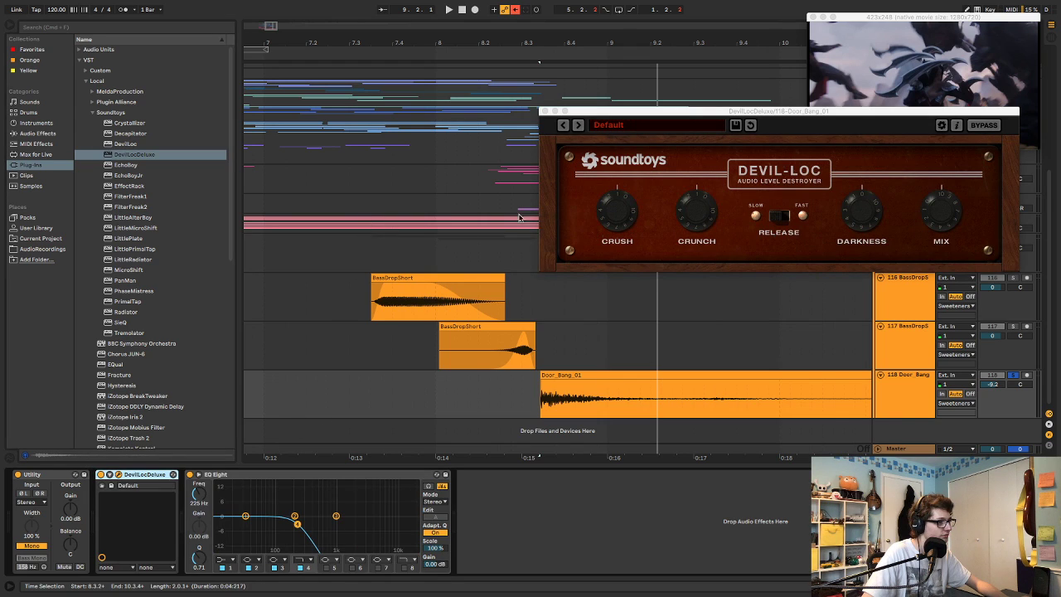
key("space")
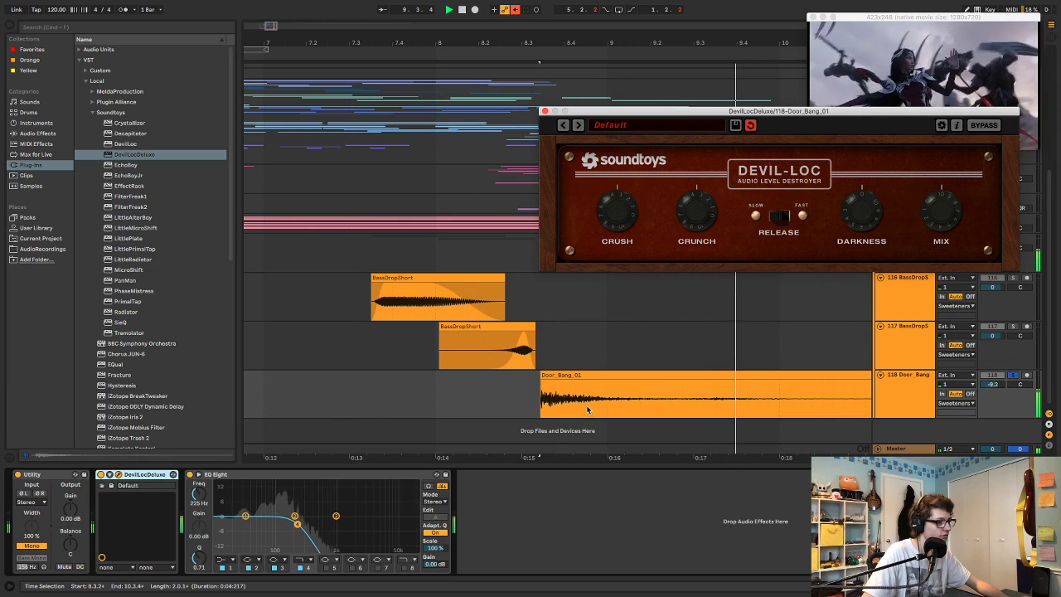
- Split the Door_Bang_01 clip just after the start of bar 9 and delete its tail
key("space")
left_click(619, 390)
key("super+e")
left_click(634, 374)
key("Delete")
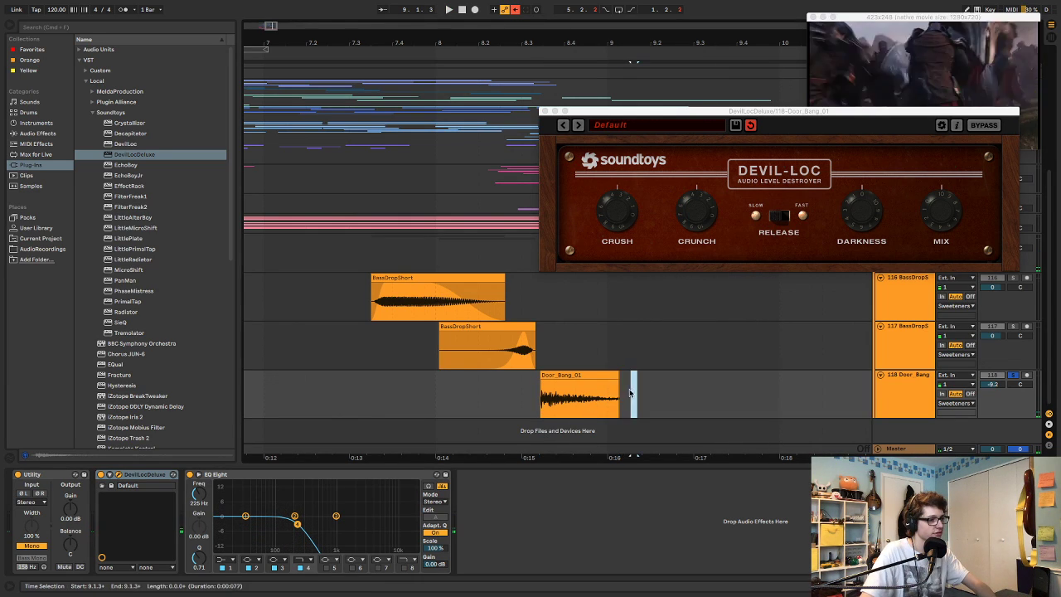
- Fade out the shortened Door_Bang_01 clip and move it to about 9.1.3, playing it against the video
left_click_drag(546, 387, 642, 375)
left_click(538, 399)
key("space")
key("space")
left_click_drag(576, 398, 653, 378)
left_click(563, 399)
key("space")
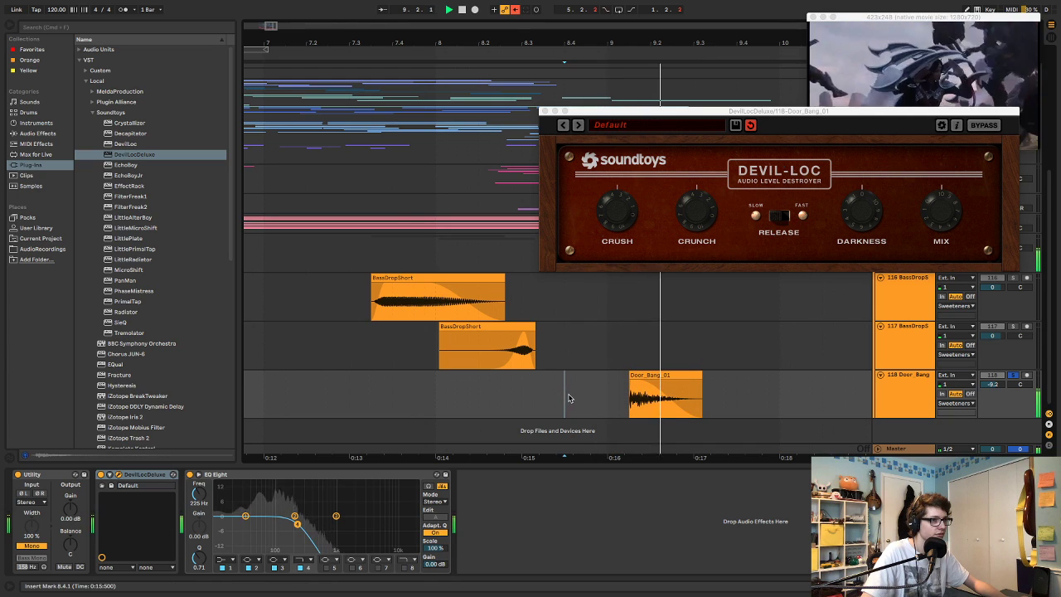
- Shift the Door_Bang_01 clip slightly later and extend its faded end to 9.4.3, playing it unsoloed with the mix
left_click(645, 374)
left_click_drag(645, 374, 650, 375)
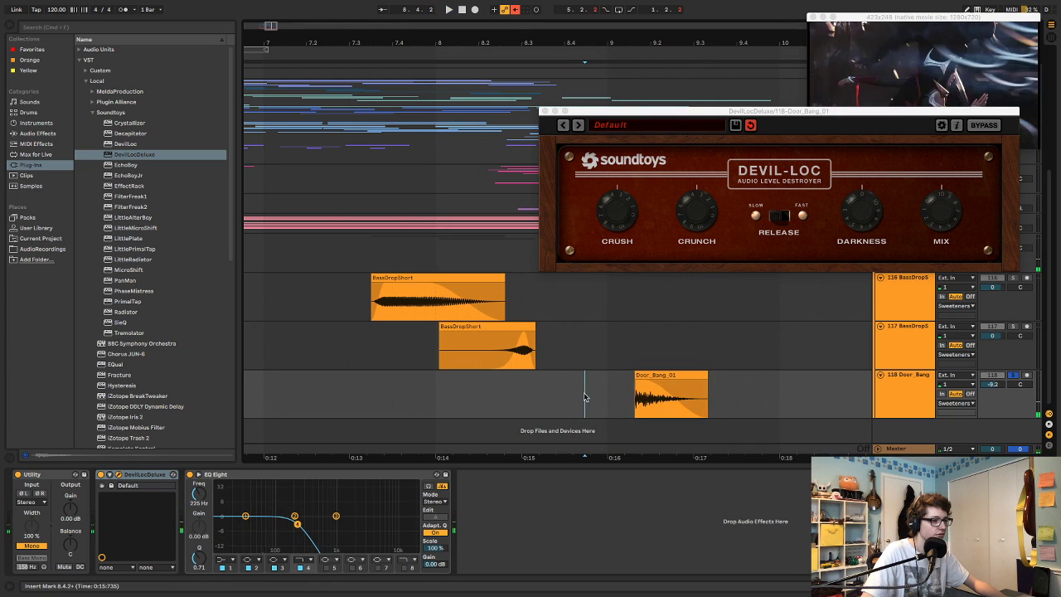
left_click(521, 398)
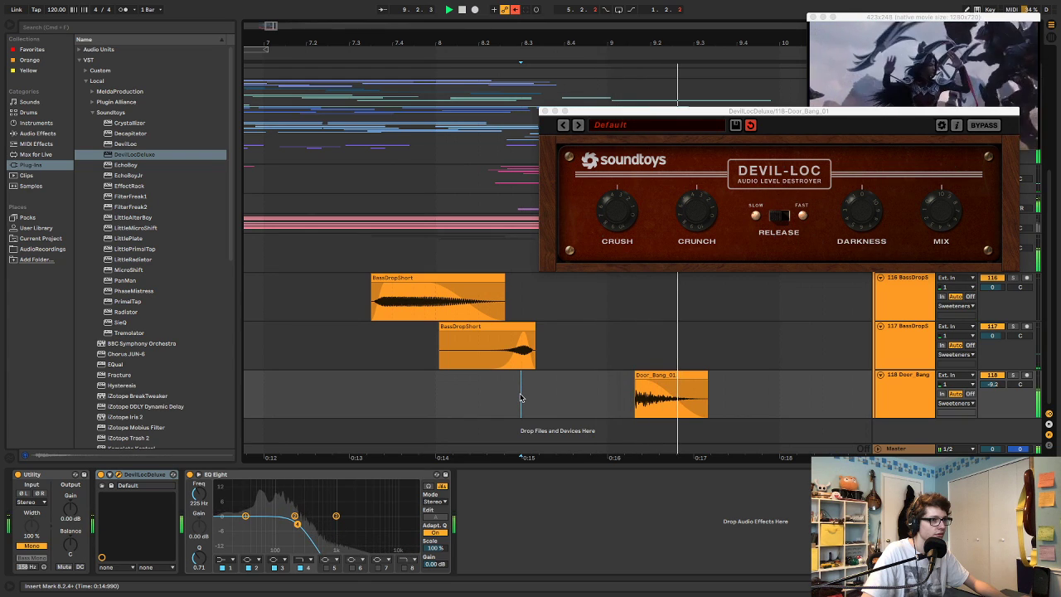
mouse_move(707, 389)
left_mouse_down()
mouse_move(764, 389)
mouse_move(687, 383)
left_mouse_up()
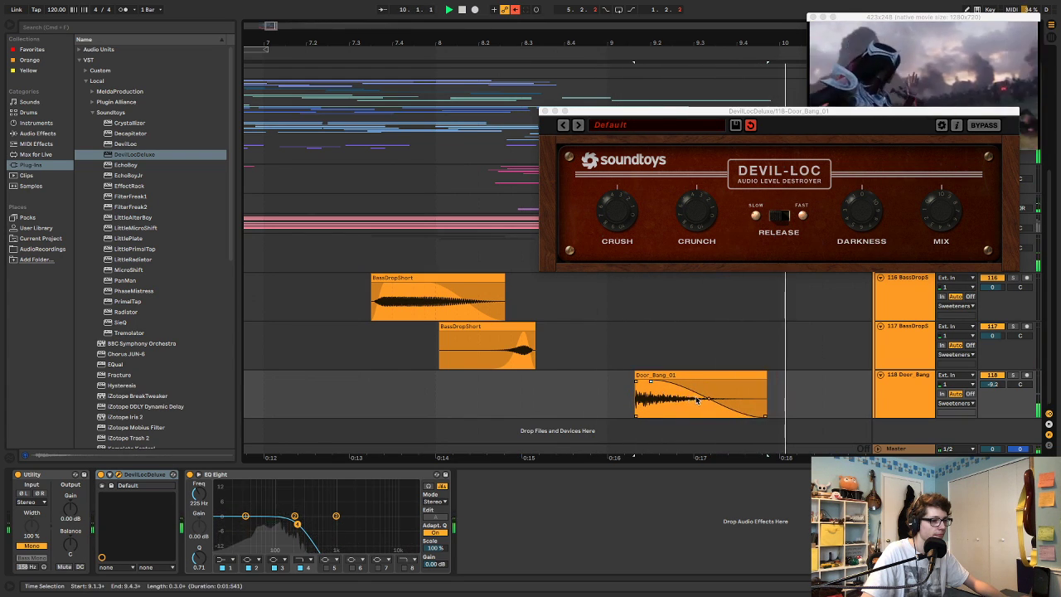
- Try transposing the Door_Bang_01 clip down 12 semitones, play it, and undo the change
left_click(693, 373)
left_click_drag(65, 538, 65, 557)
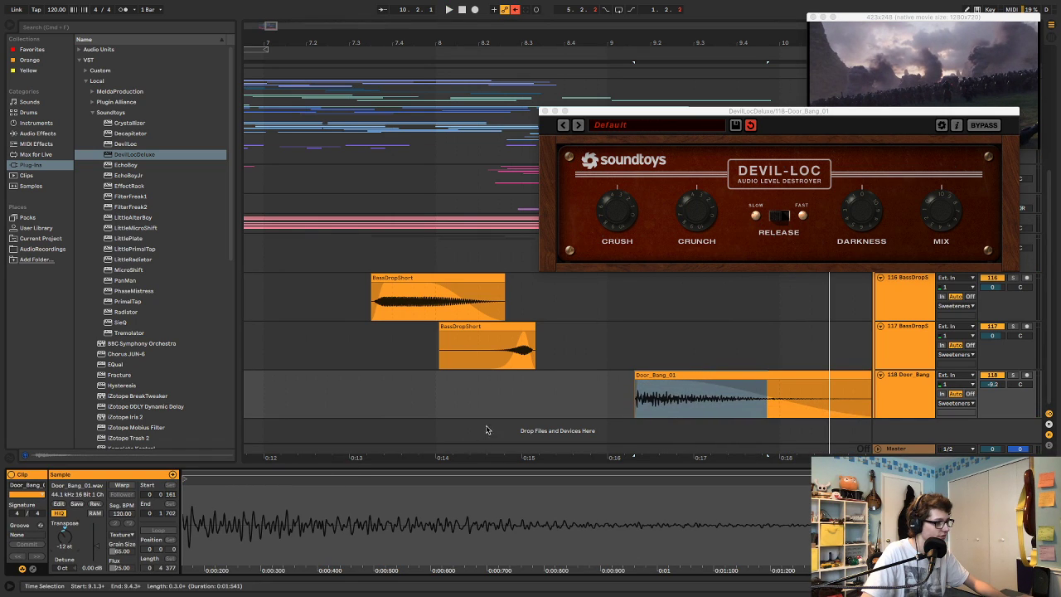
left_click(491, 402)
key("space")
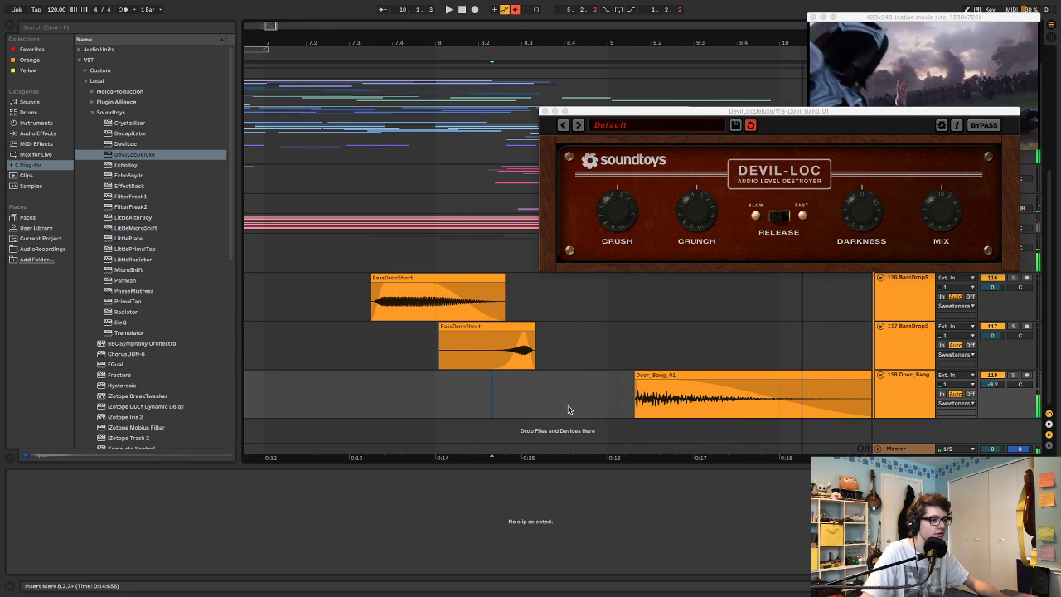
key("super+z")
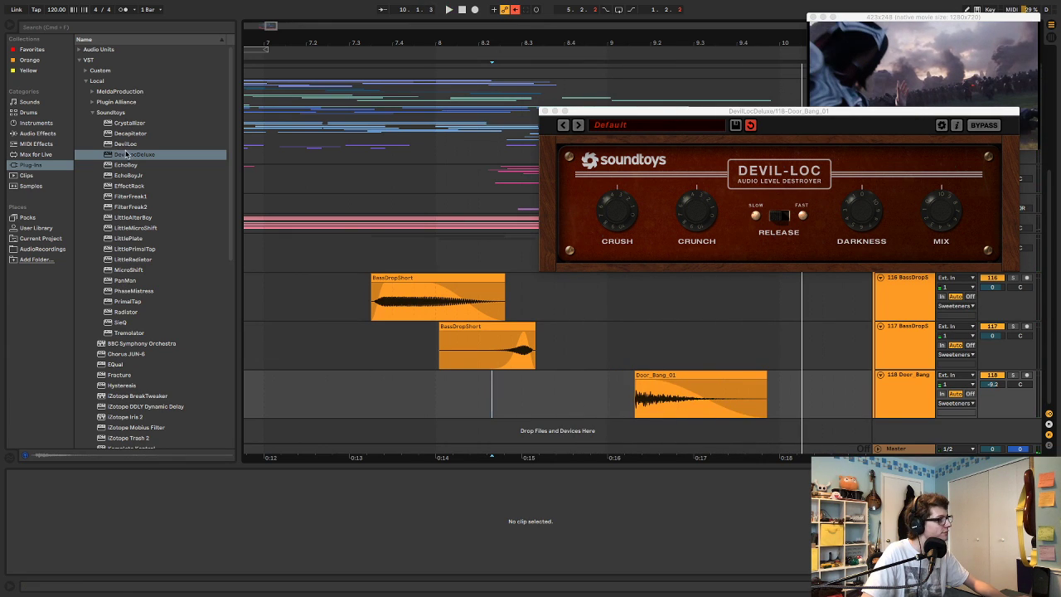
- Add MBassador from the MeldaProduction plug-ins after EQ Eight on the Door_Bang track, and play the clip
left_click(94, 113)
left_click(92, 91)
left_click(129, 196)
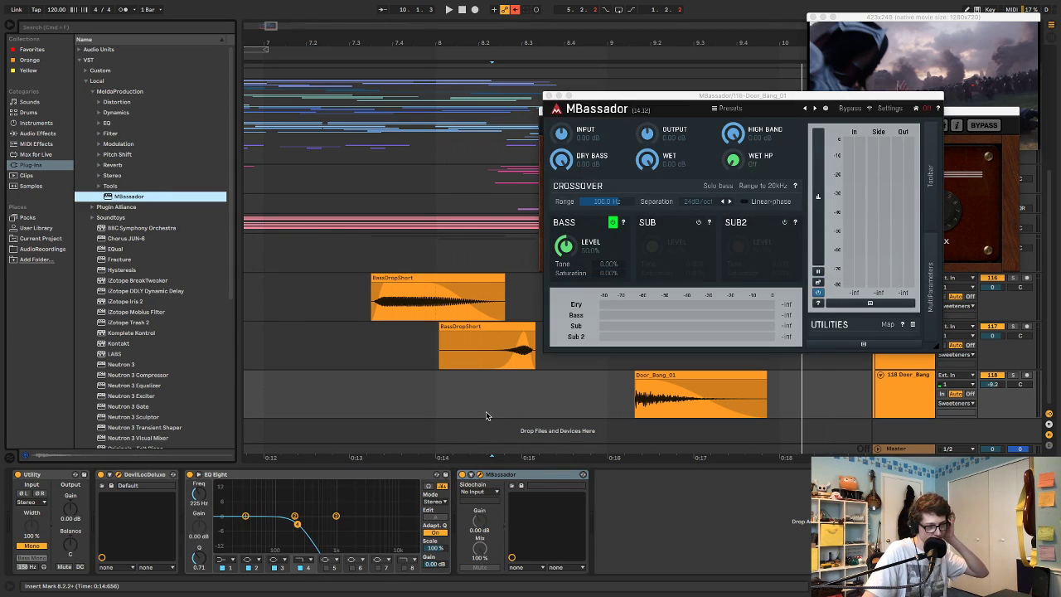
key("space")
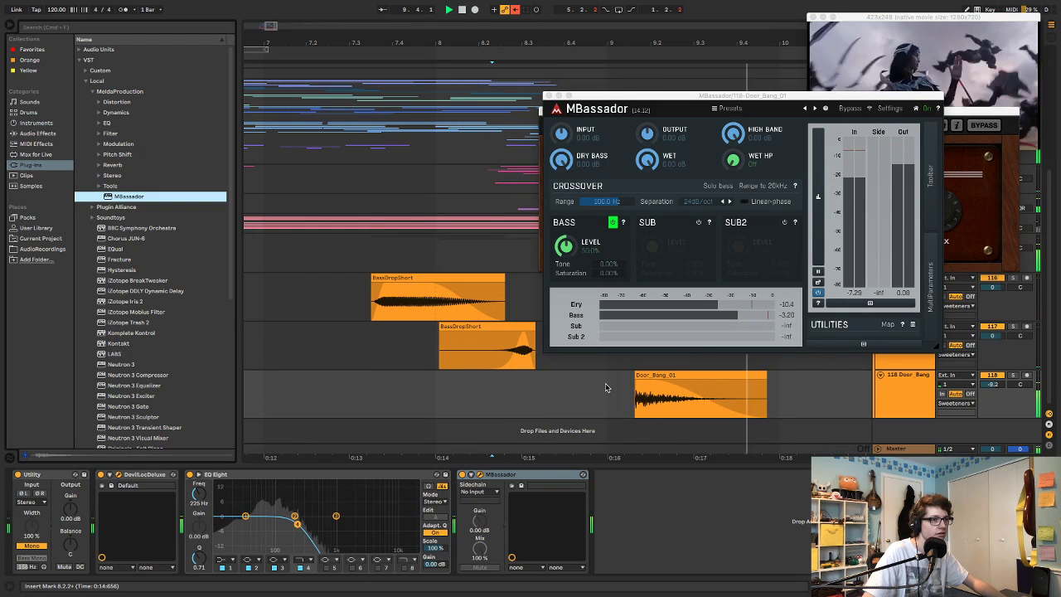
- Remove EQ Eight and DevilLocDeluxe from the Door_Bang track's effect chain
left_click(190, 475)
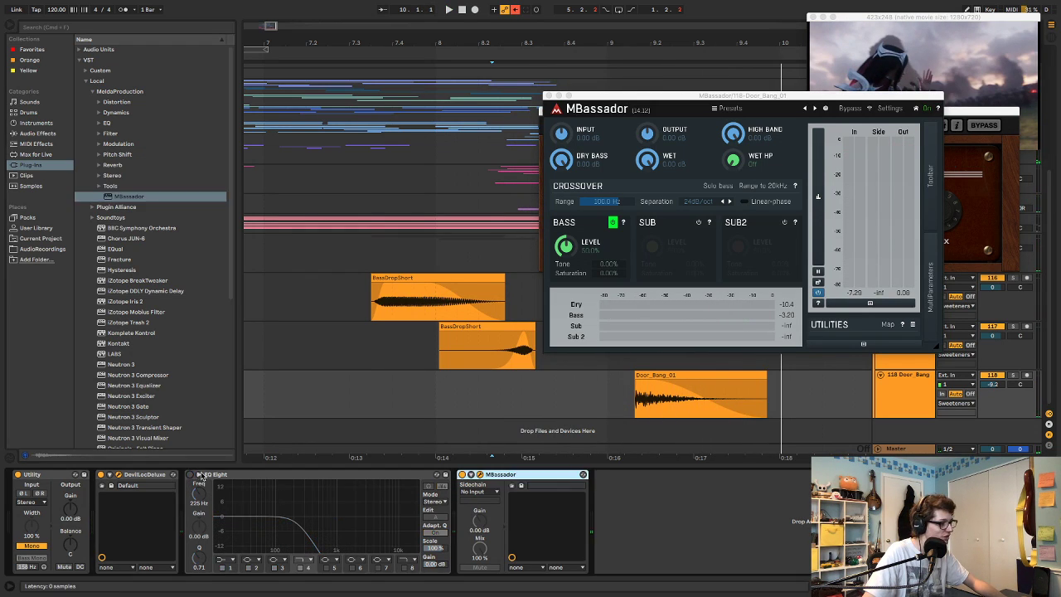
left_click(225, 474)
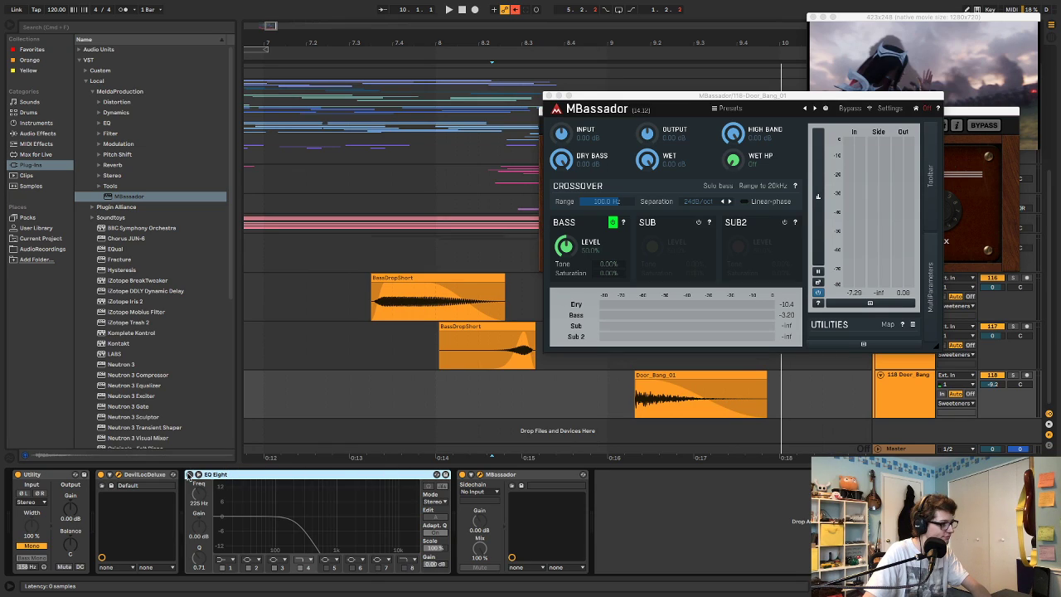
key("Delete")
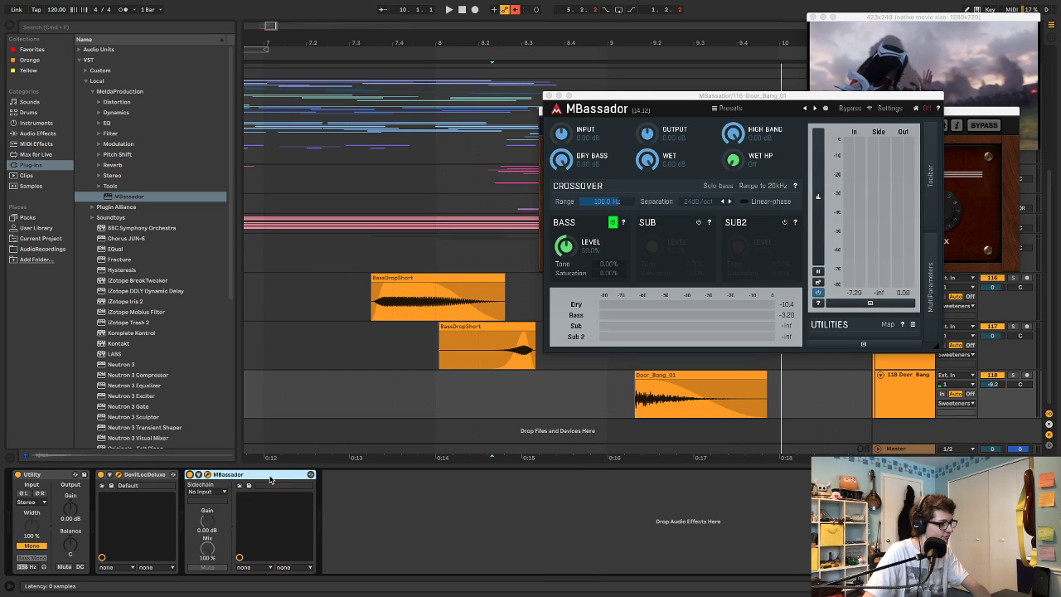
left_click(134, 476)
key("Delete")
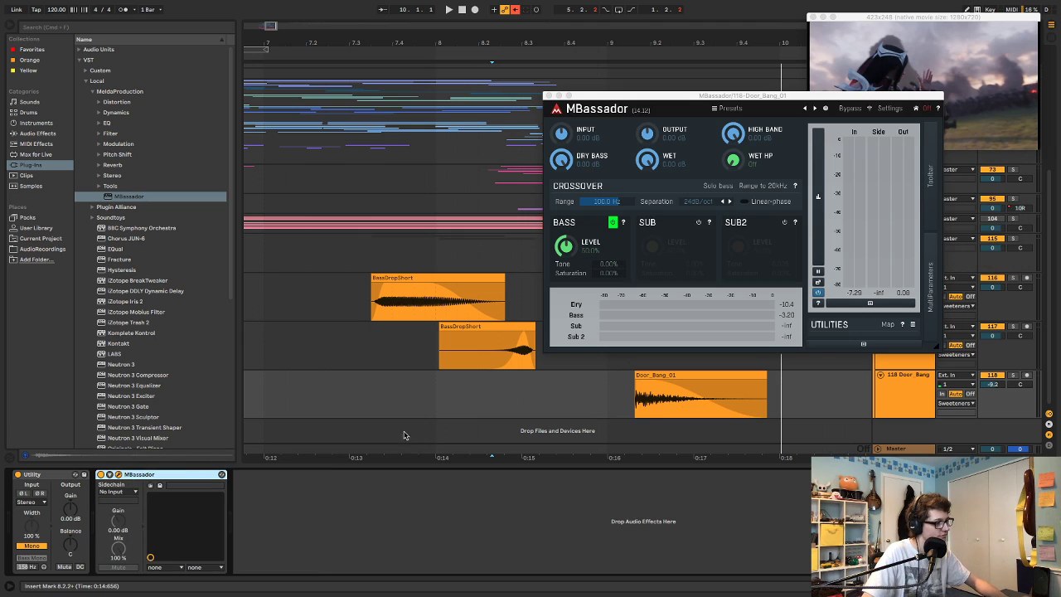
- Play the Door_Bang_01 clip through only Utility and MBassador, and delete the clip
key("space")
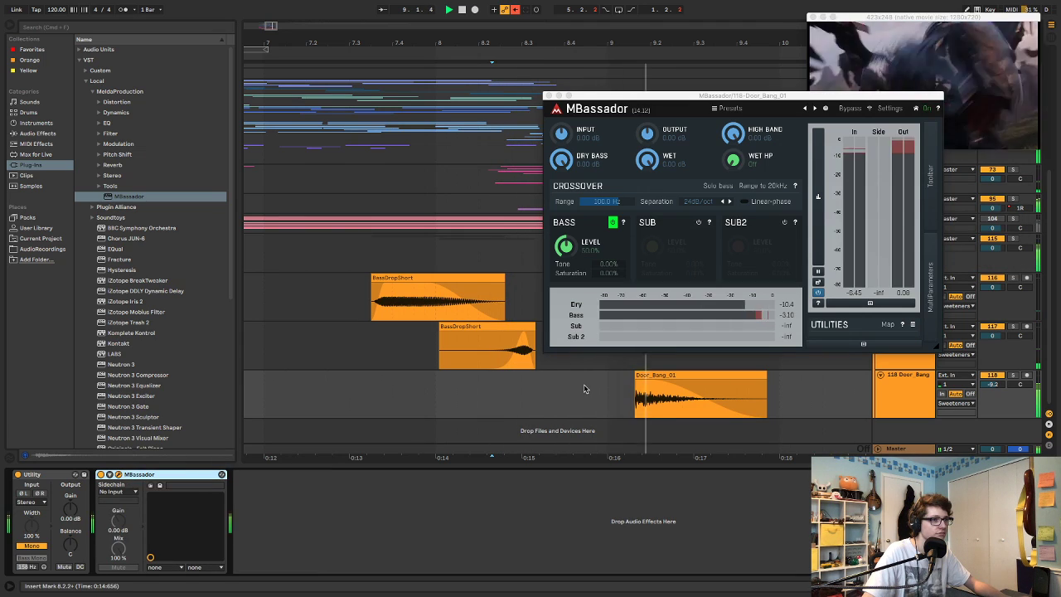
left_click(663, 383)
key("space")
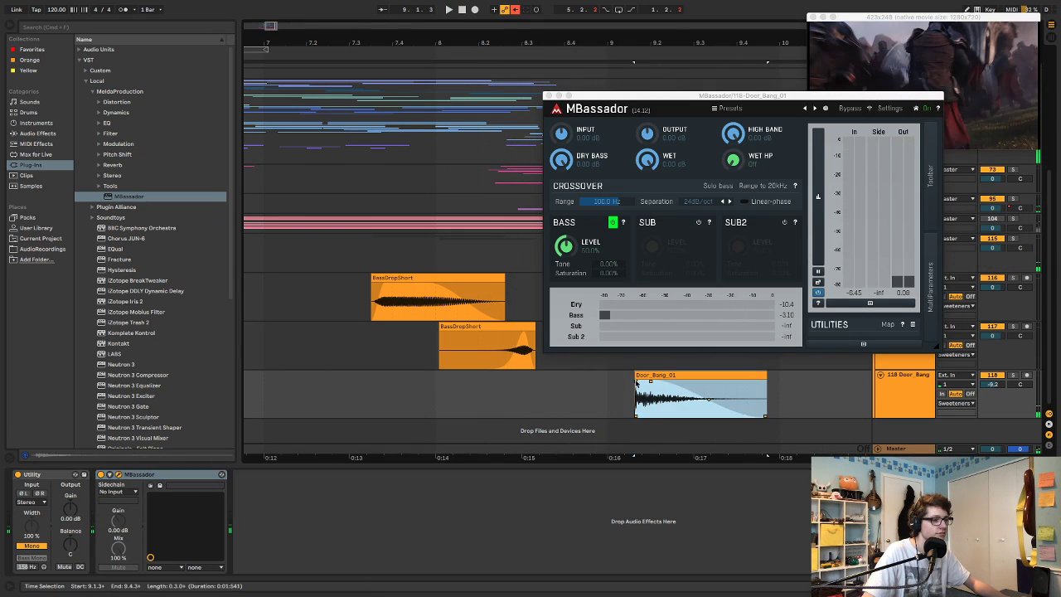
key("Delete")
- Open the Glass Sounds folder in AudioRecordings and audition the glass clink, glass flick and icicle breaking samples
left_click(41, 238)
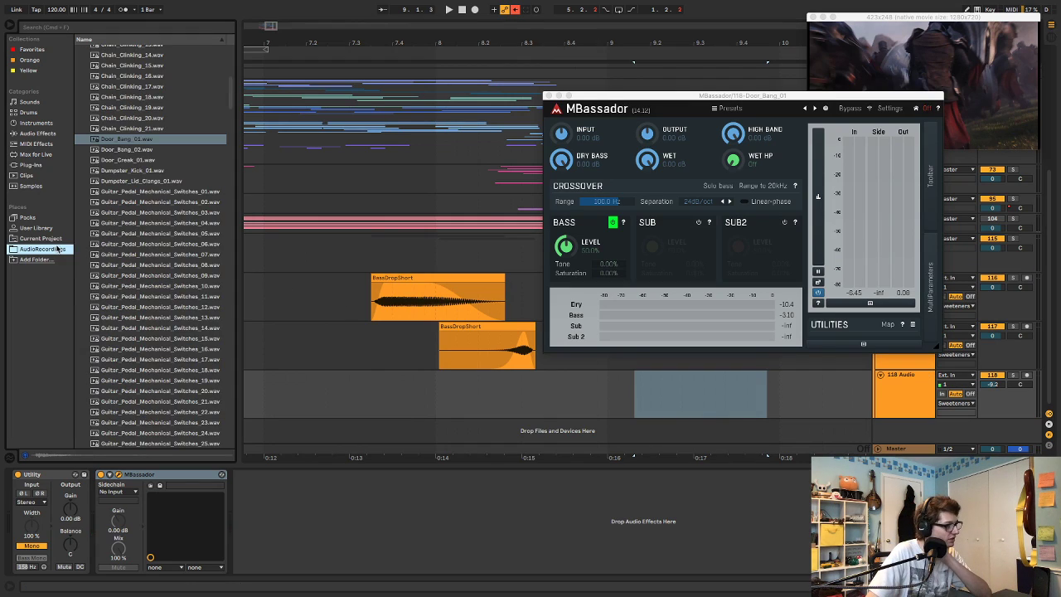
left_click(60, 249)
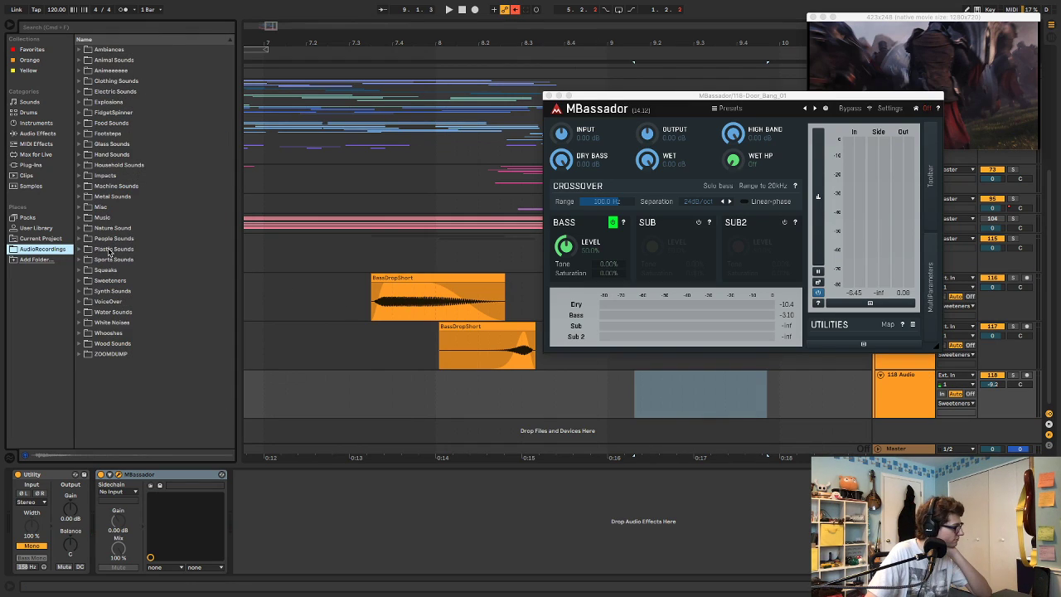
left_click(82, 144)
left_click(104, 157)
left_click(119, 197)
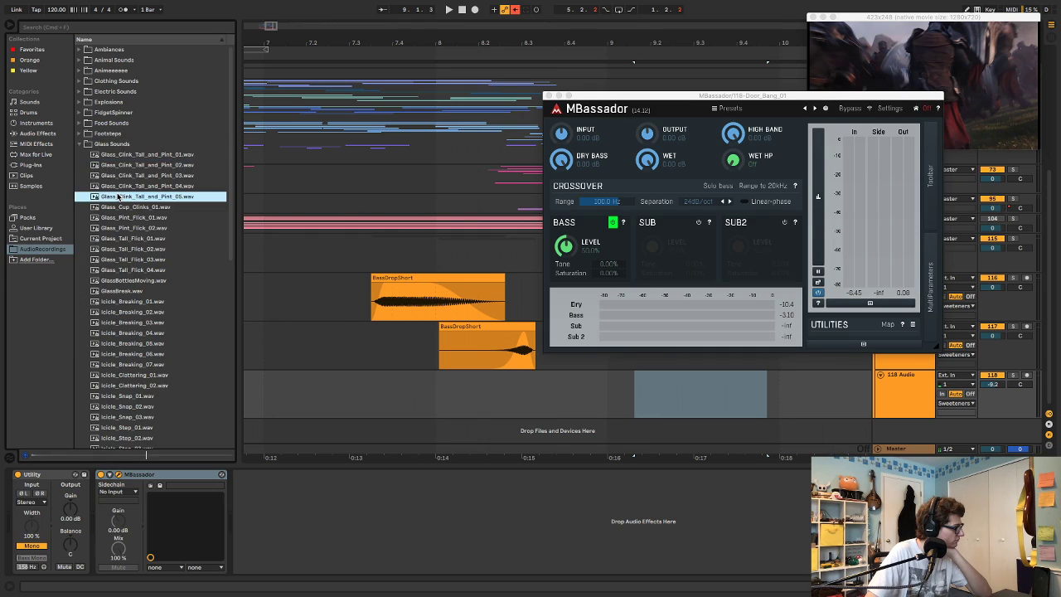
left_click(131, 302)
left_click(125, 270)
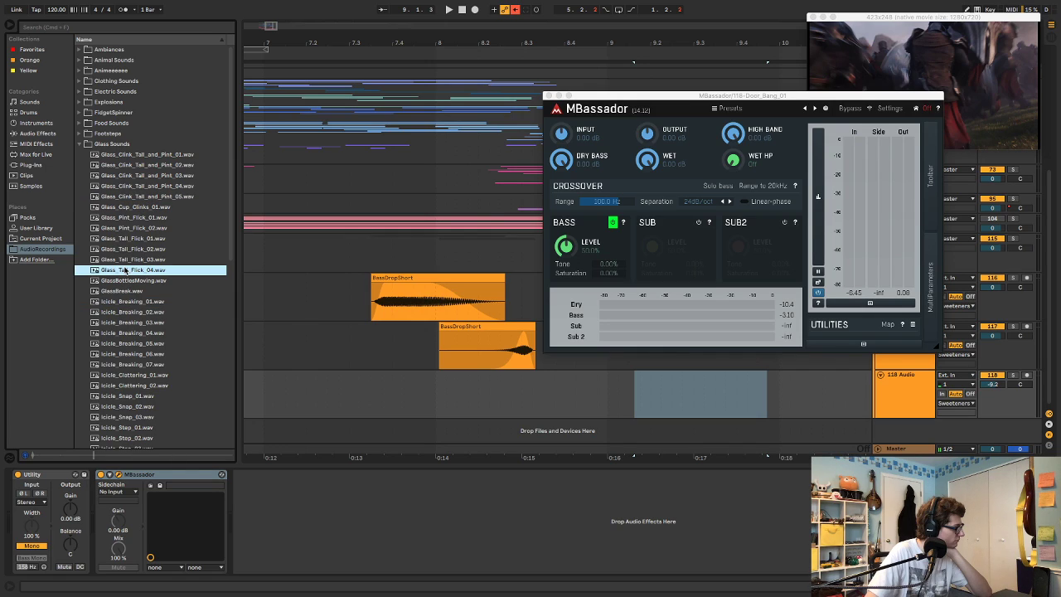
left_click(129, 217)
left_click(129, 187)
left_click(129, 176)
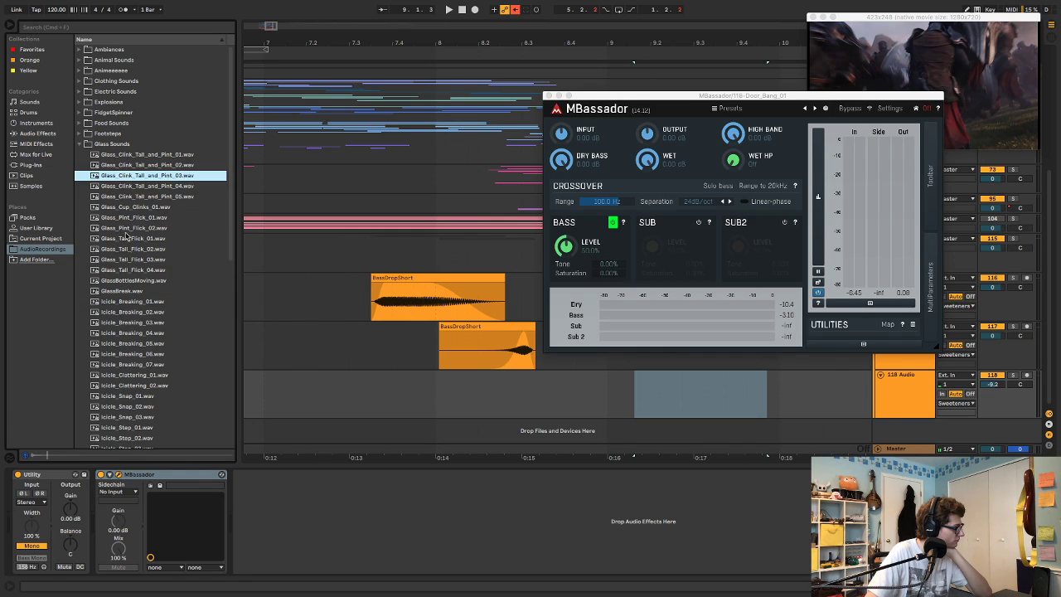
- Audition the remaining Glass Sounds samples, including the icicle steps and WindChime_Shells jingle, and check the folders that follow
left_click(131, 270)
scroll(131, 270, "down", 3)
left_click(138, 277)
left_click(133, 370)
scroll(133, 370, "down", 4)
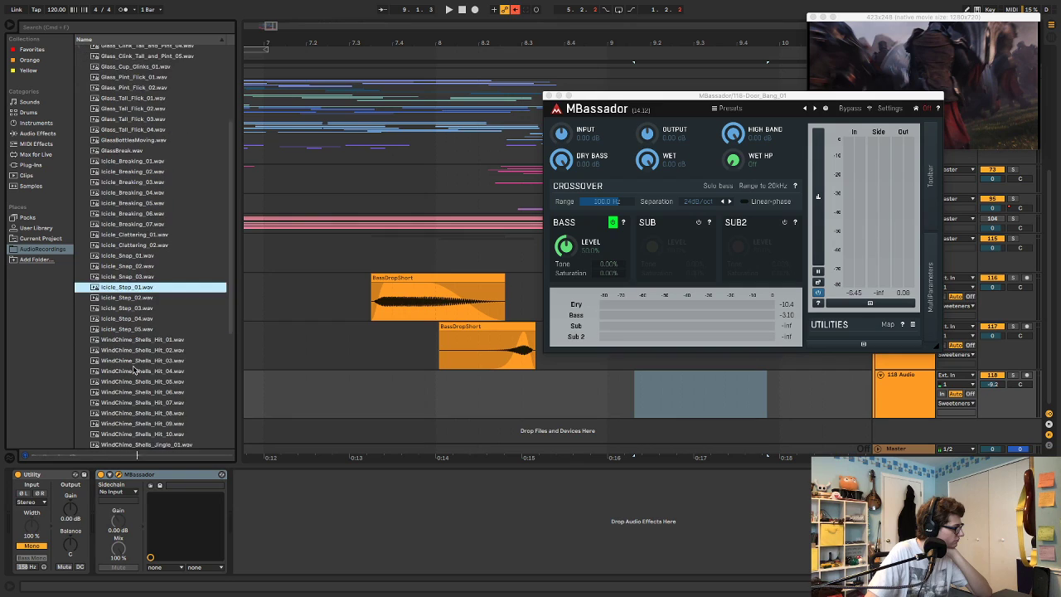
left_click(137, 362)
scroll(137, 362, "down", 4)
left_click(137, 315)
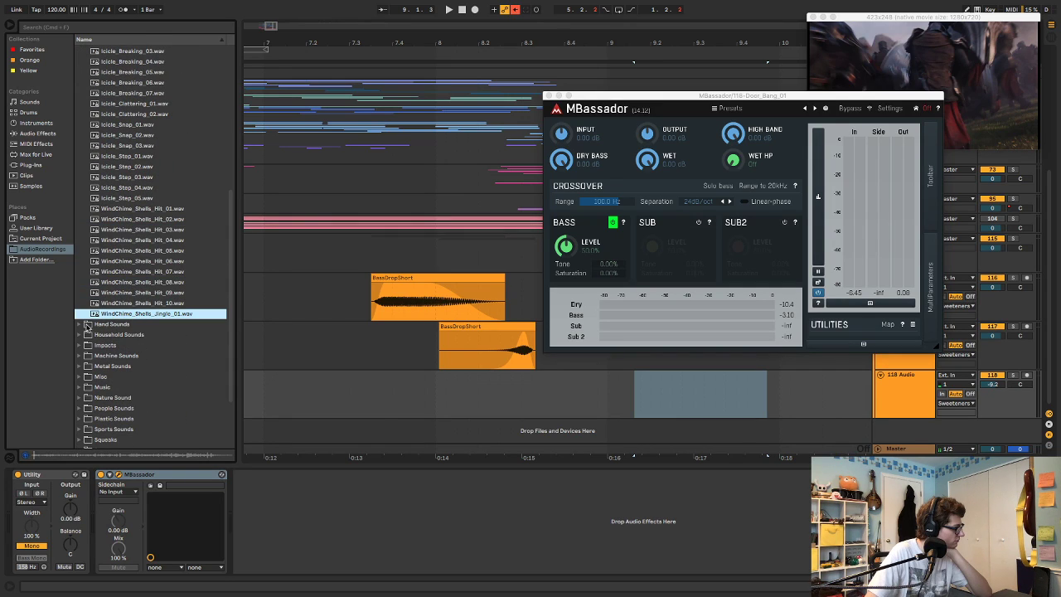
left_click(86, 327)
scroll(103, 361, "down", 3)
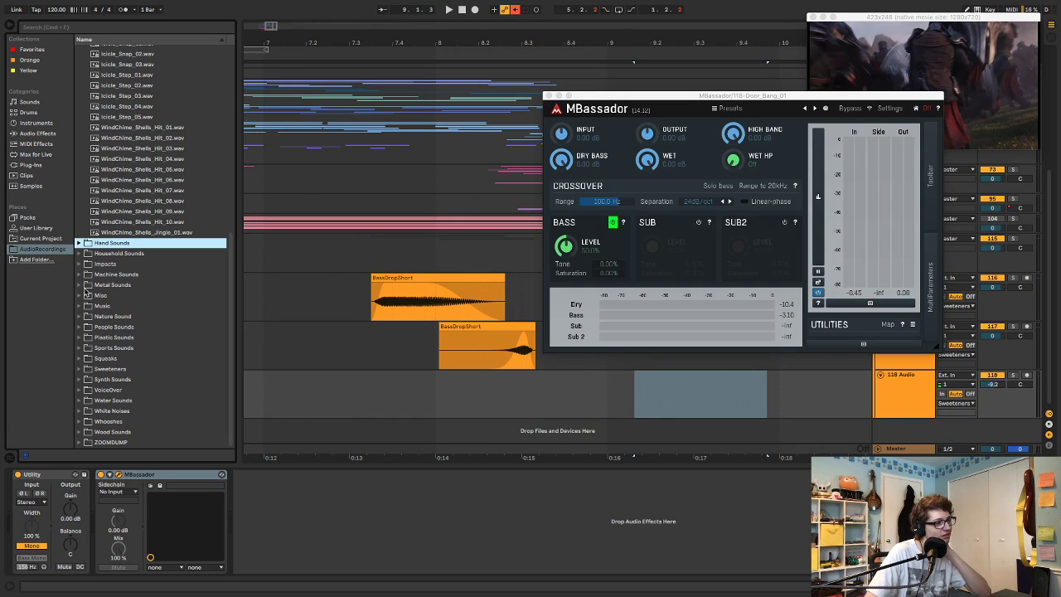
- Insert a MIDI track below the empty 118 Audio track in the Sweeteners group and load Operator on it
left_click(906, 382)
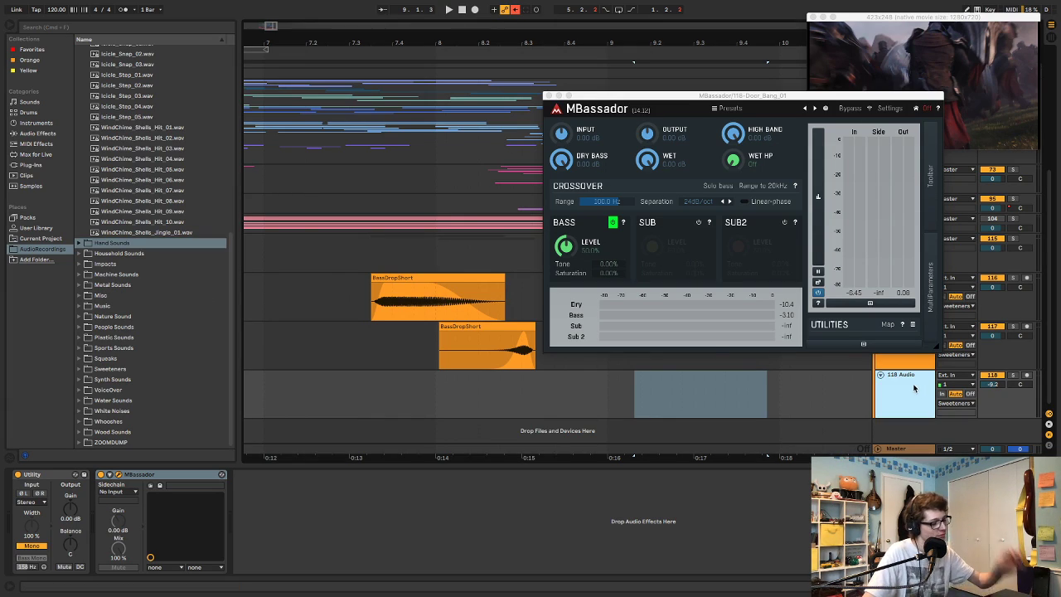
key("super+shift+t")
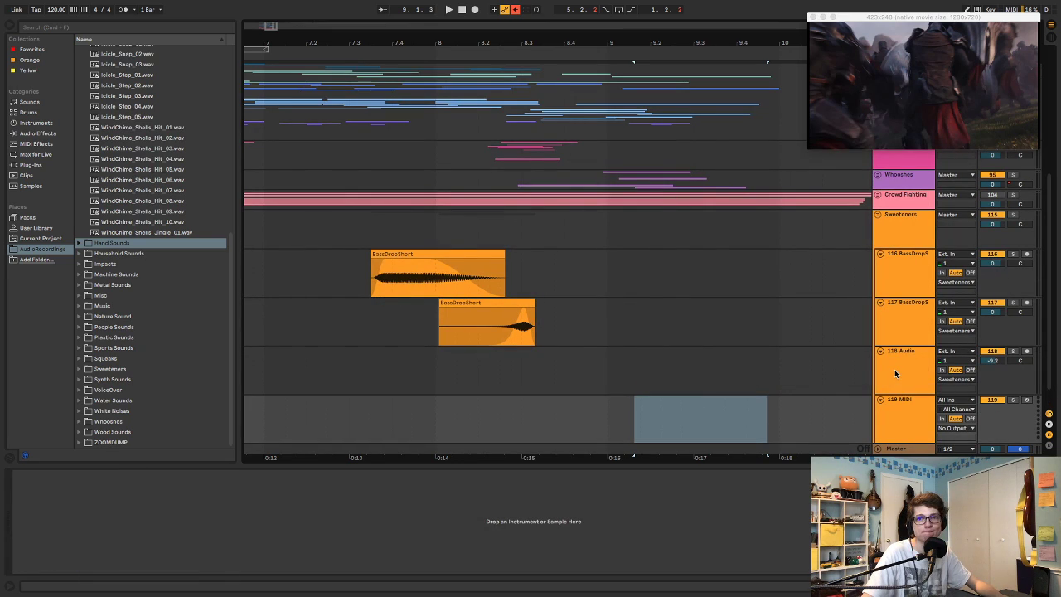
left_click(33, 122)
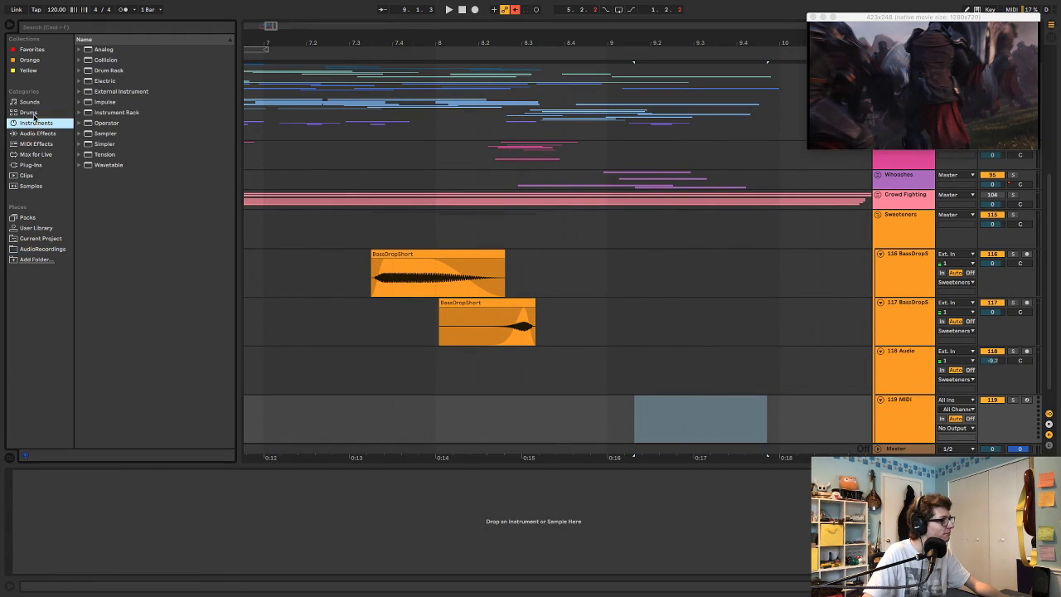
left_click_drag(107, 122, 670, 417)
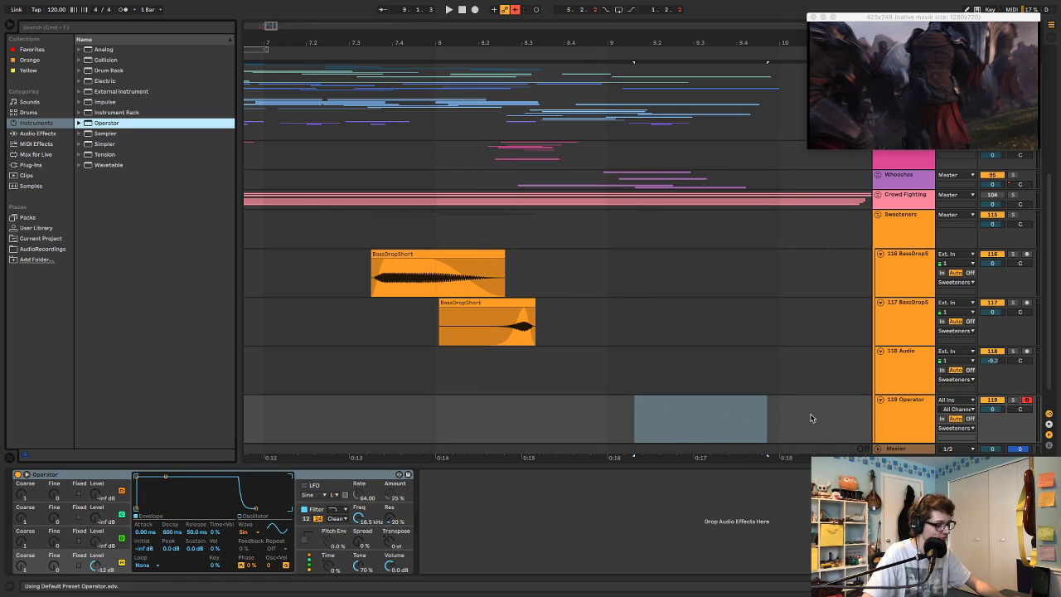
- Lower the computer keyboard's octave range to C0–D1 and record a sustained Operator note from 9.1.3
key("z")
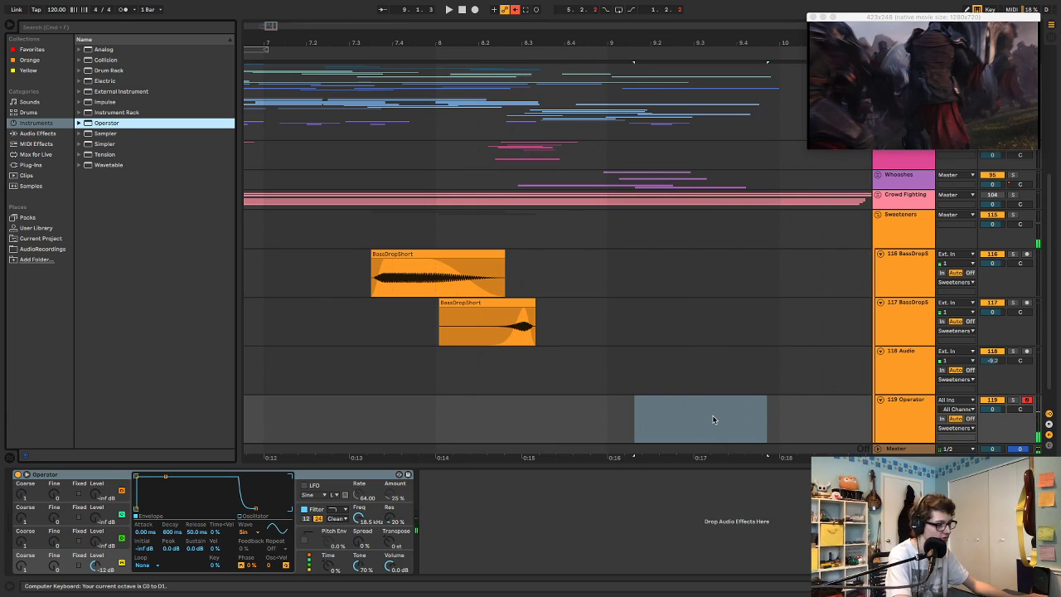
key("F9")
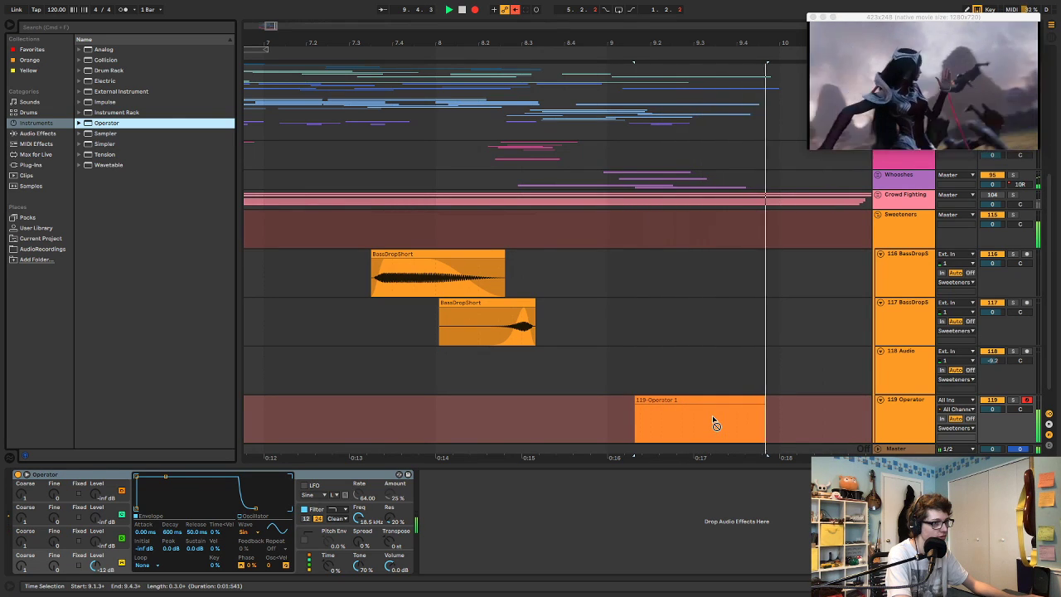
key("space")
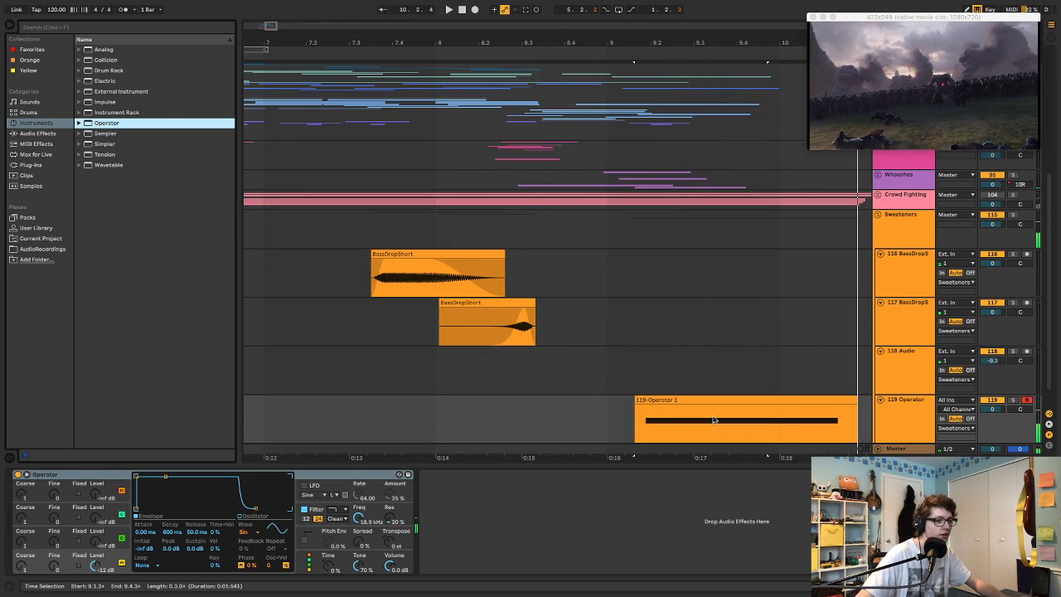
- Freeze and flatten the Operator track, move its audio clip up to track 118, and delete the emptied track
right_click(880, 412)
left_click(907, 285)
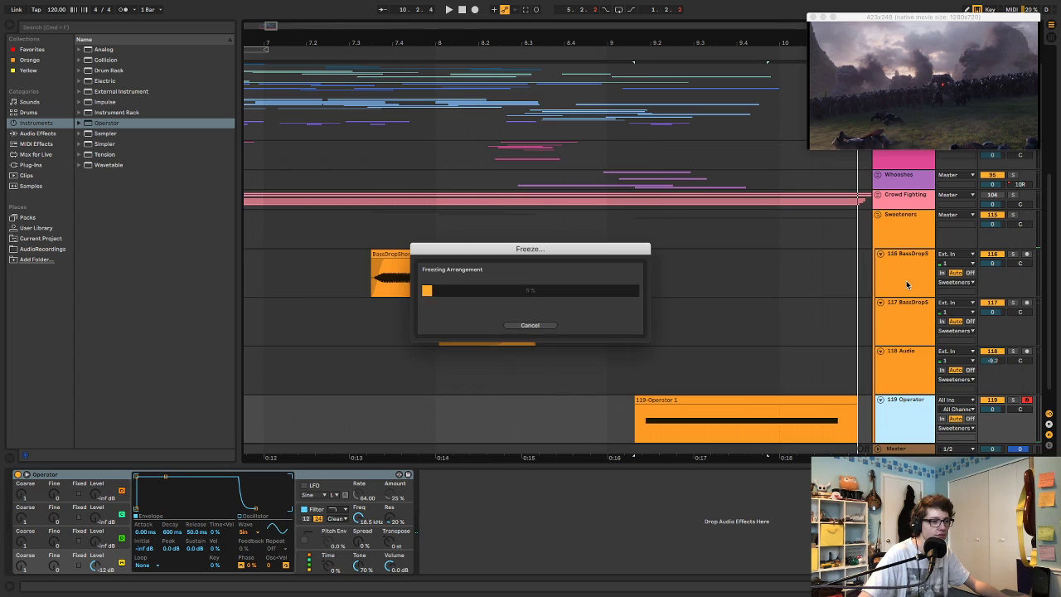
right_click(923, 403)
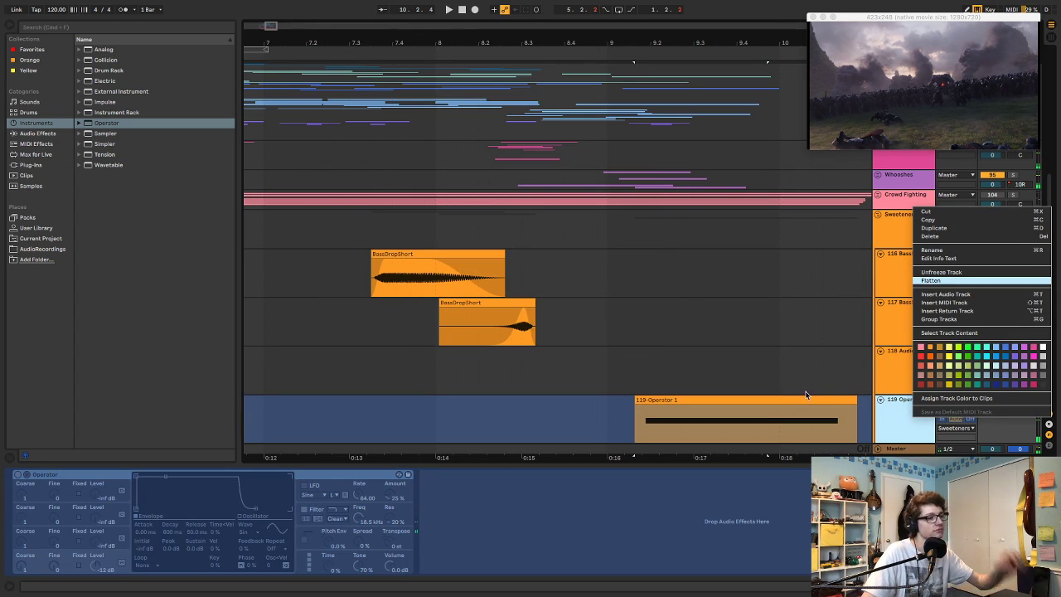
left_click(930, 280)
left_click_drag(798, 400, 790, 372)
left_click(909, 414)
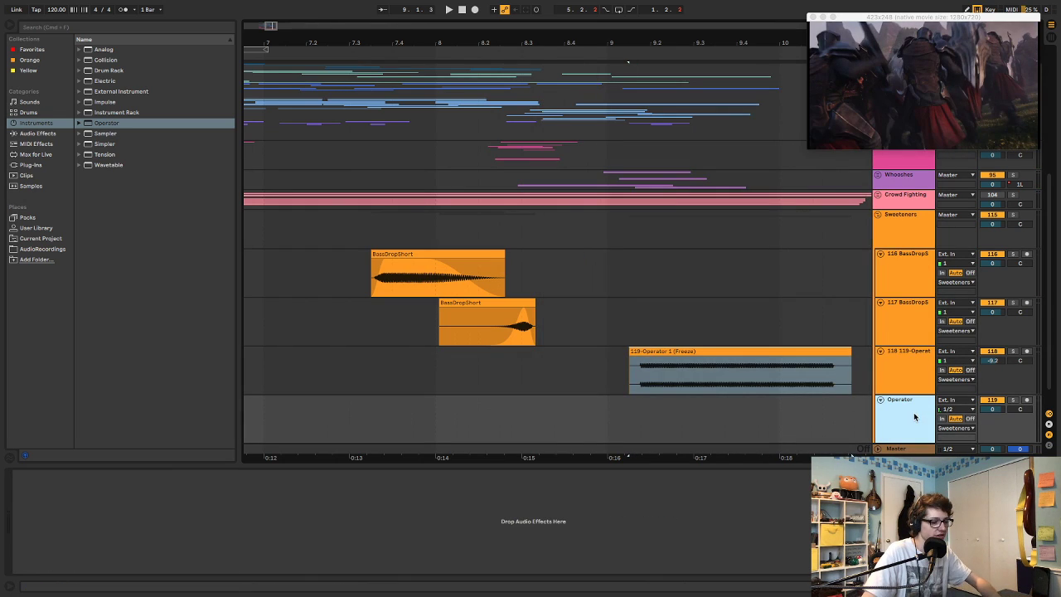
key("Delete")
- Play the Operator clip through Utility and MBassador, and move the MBassador window clear of the clip
left_click(686, 383)
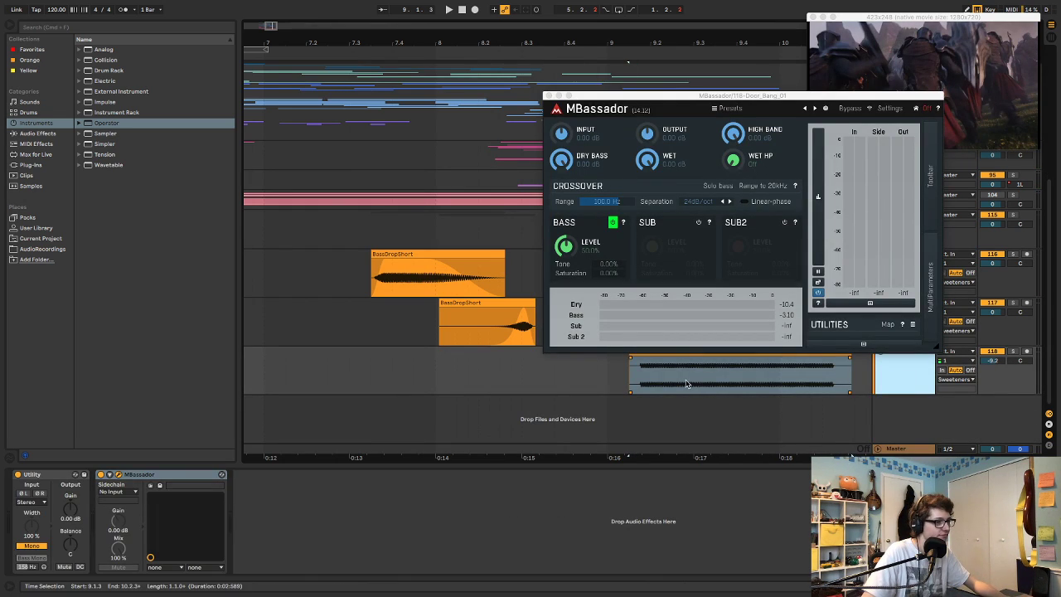
left_click(607, 378)
key("space")
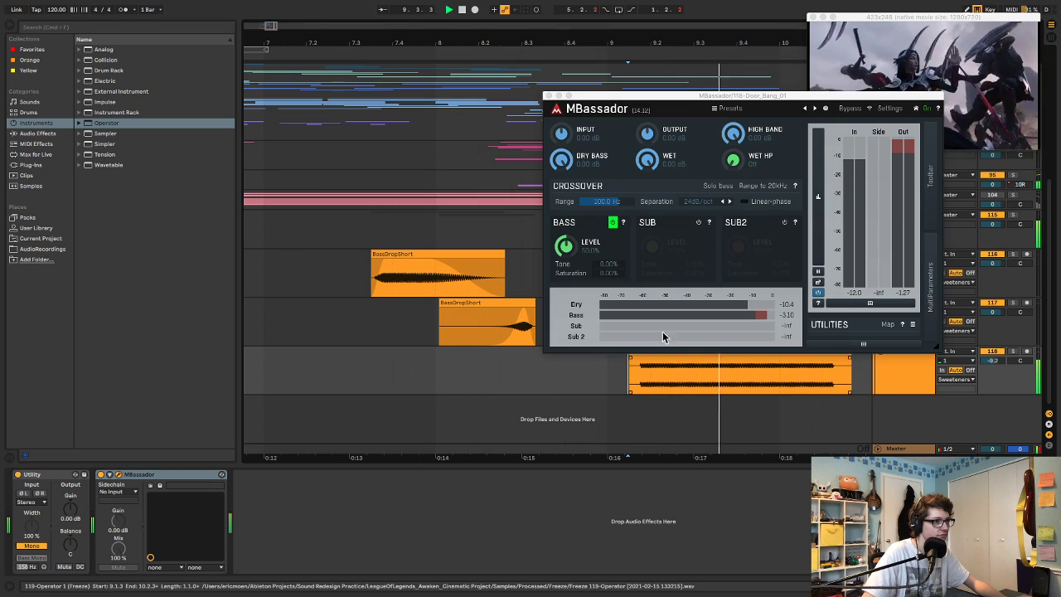
left_click_drag(680, 96, 366, 53)
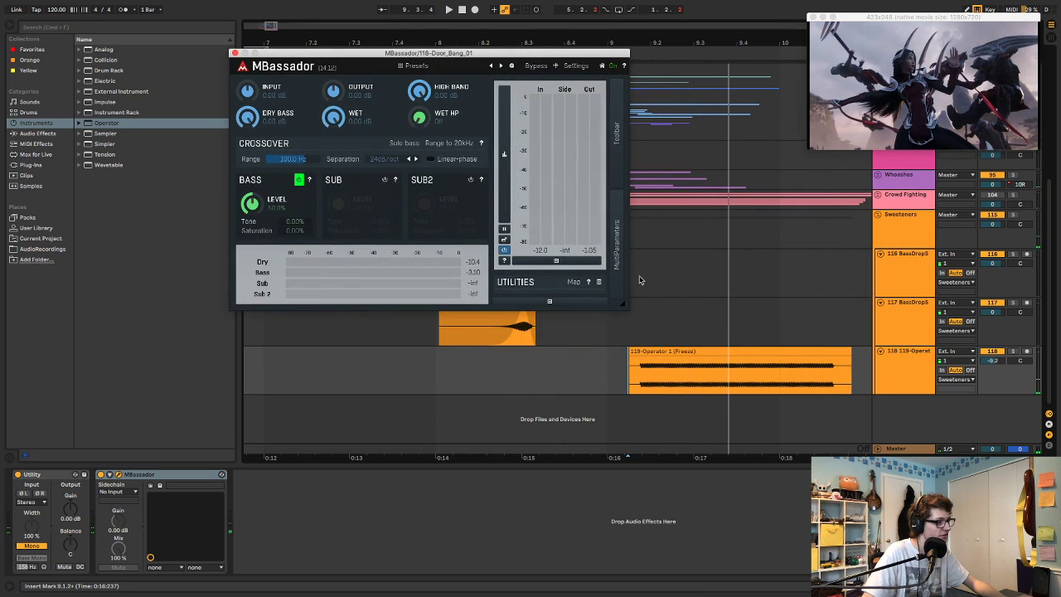
- Solo track 118, trim the Operator clip to the note's start and to just past 9.4 with a fade-out, and play it
left_click(655, 349)
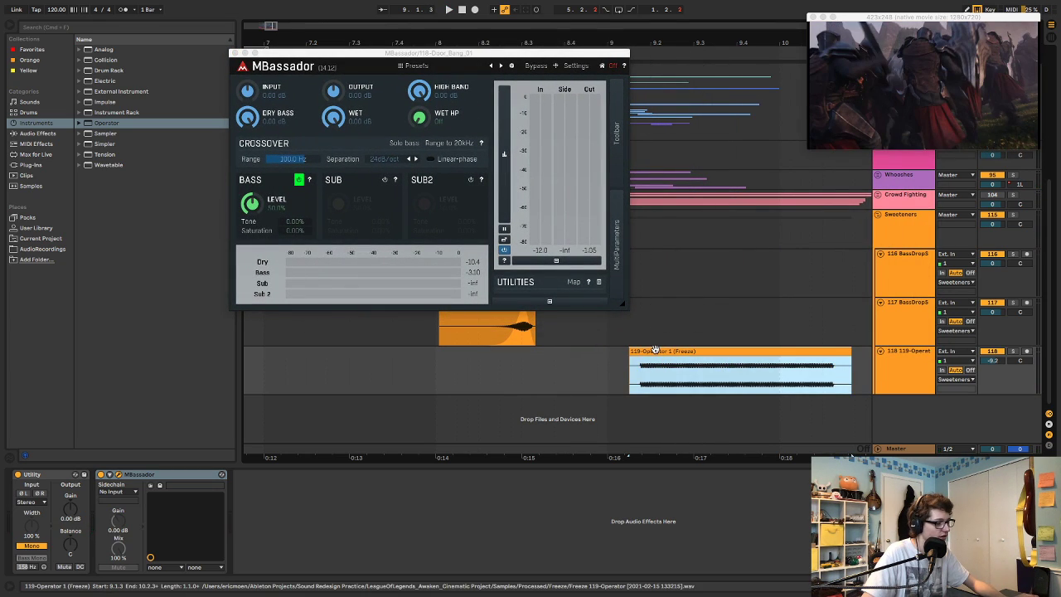
key("s")
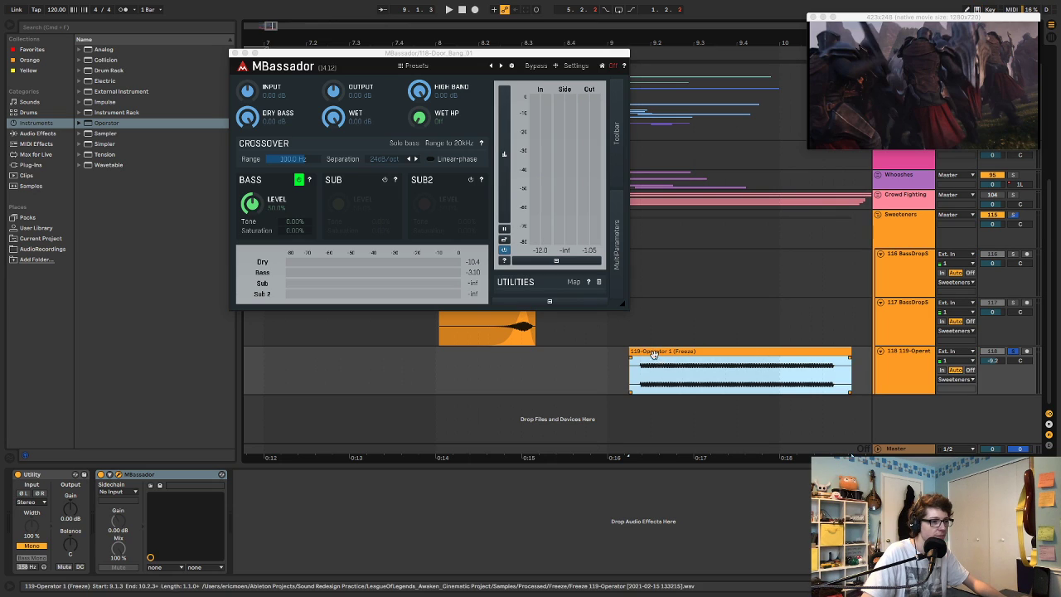
left_click_drag(631, 351, 639, 350)
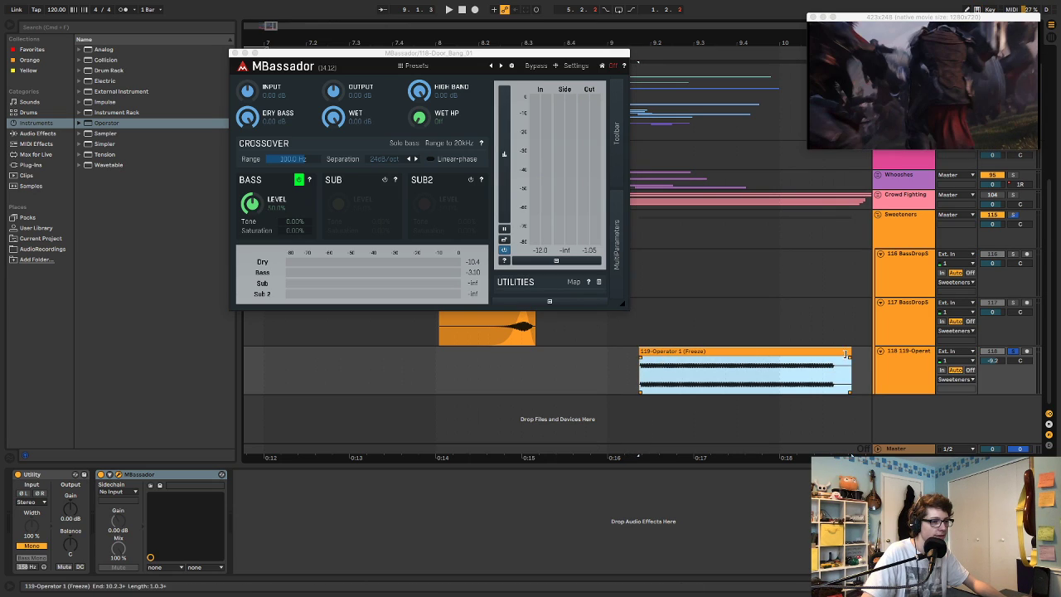
left_click_drag(849, 361, 752, 362)
left_click(626, 369)
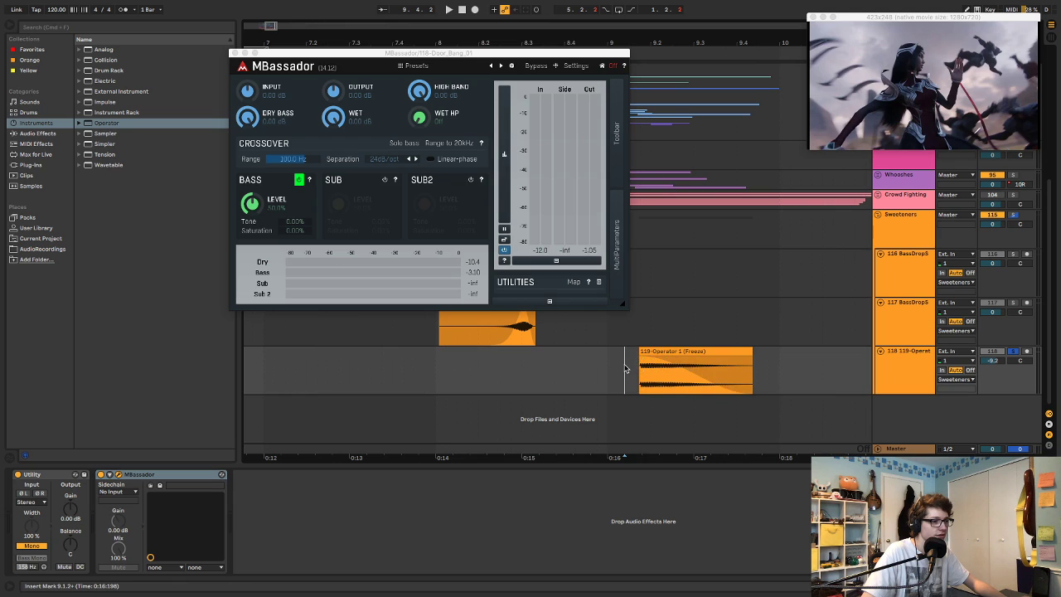
key("space")
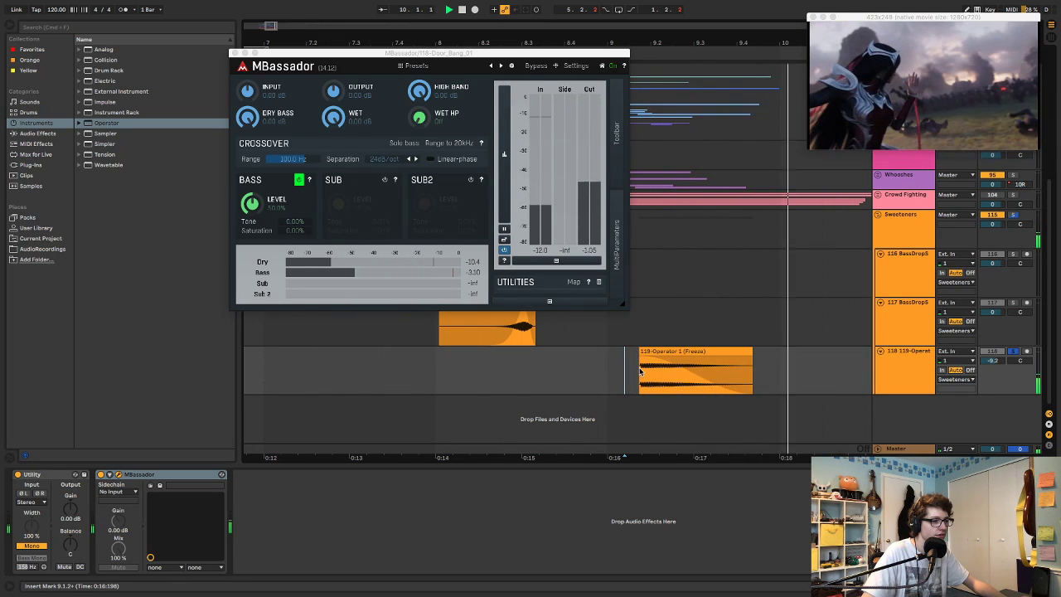
key("space")
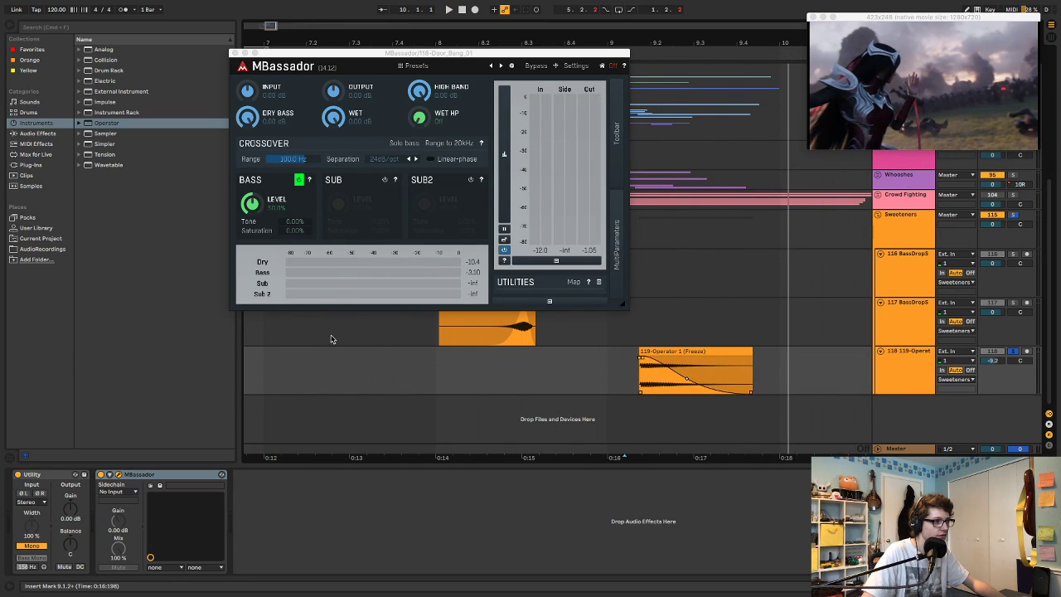
- Unsolo track 118, switch off MBassador and close its window, playing the Operator clip in the full mix
left_click(528, 379)
key("space")
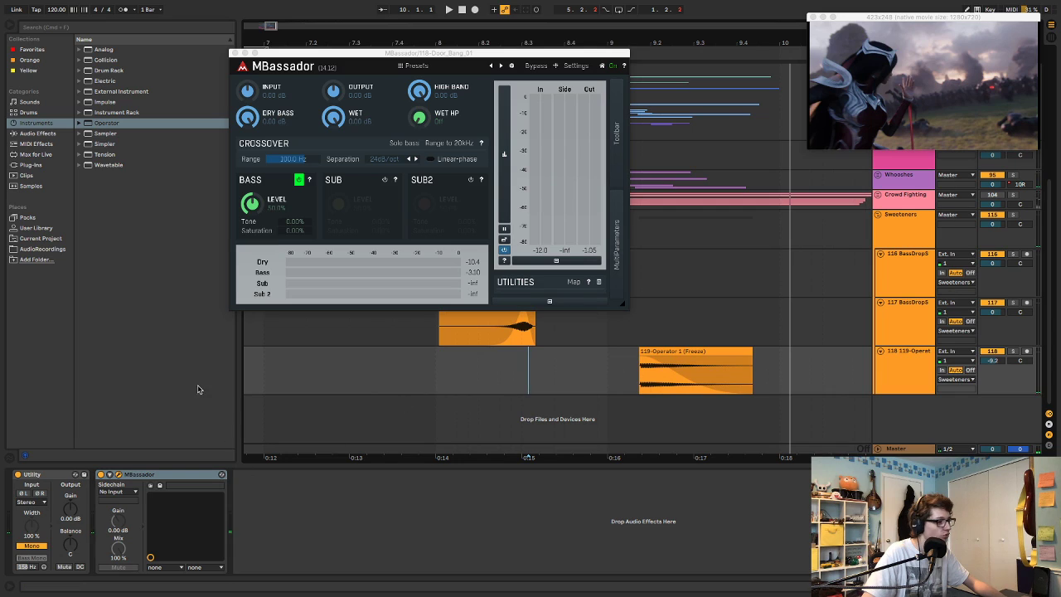
left_click(101, 475)
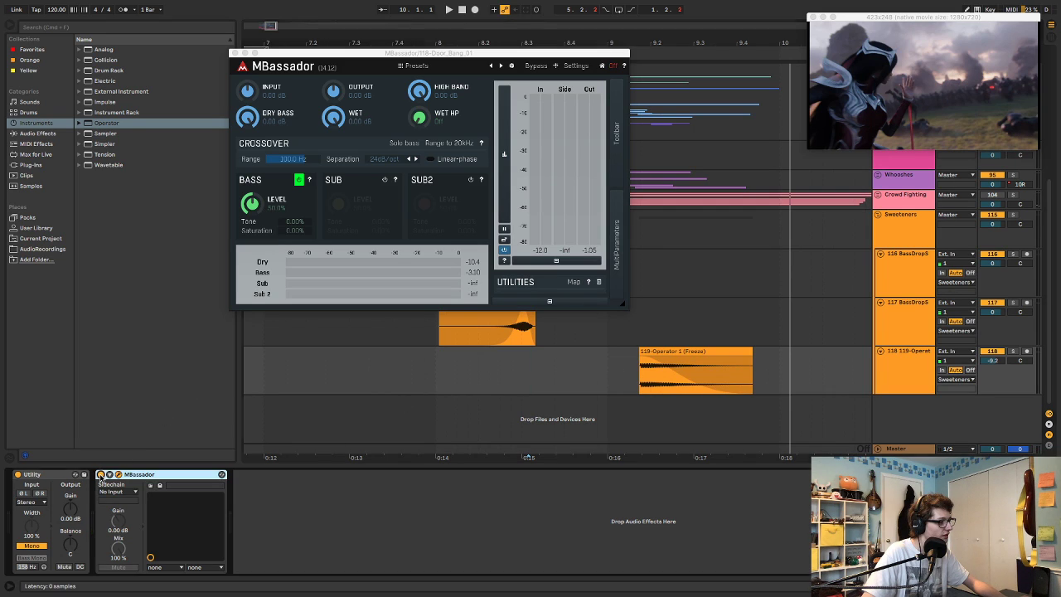
left_click(234, 53)
left_click(558, 352)
key("space")
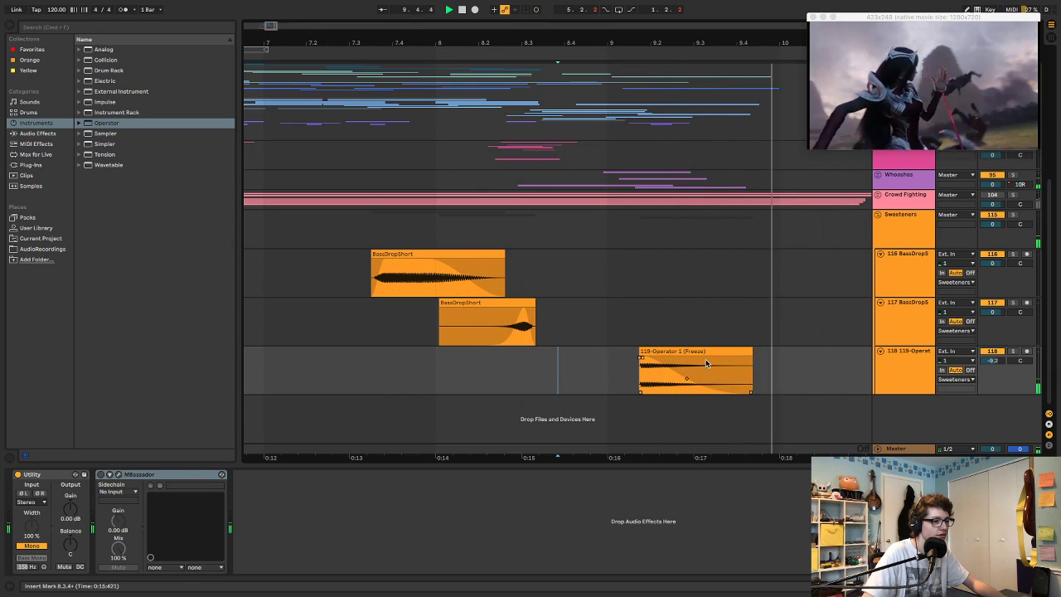
- Adjust the Operator clip's fade-out curve slightly, set track 118's volume to -4.4 dB, and play the passage
left_click_drag(687, 379, 690, 378)
key("space")
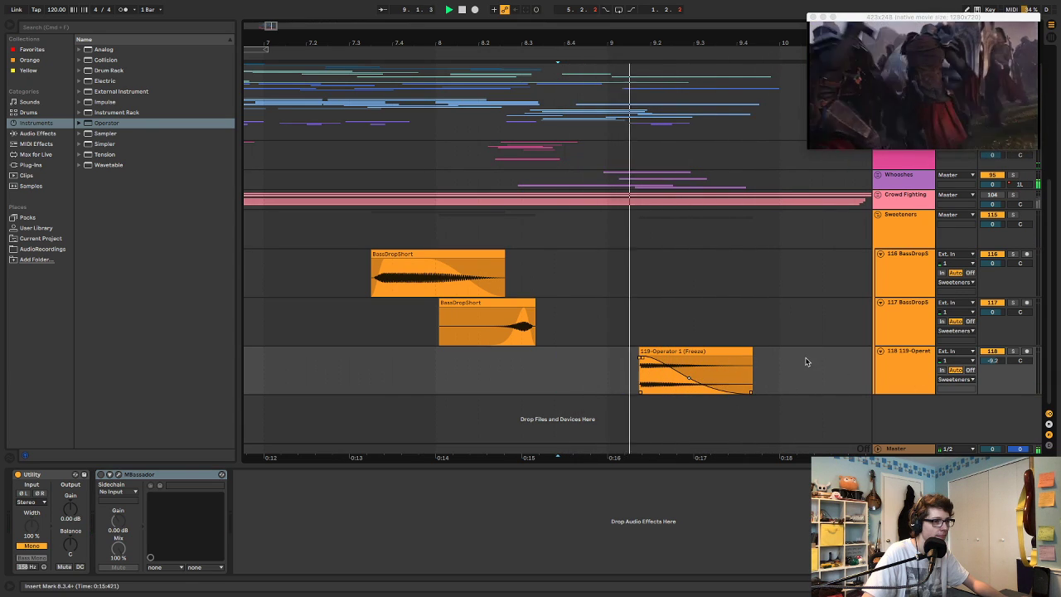
left_click_drag(986, 363, 986, 353)
key("space")
key("space")
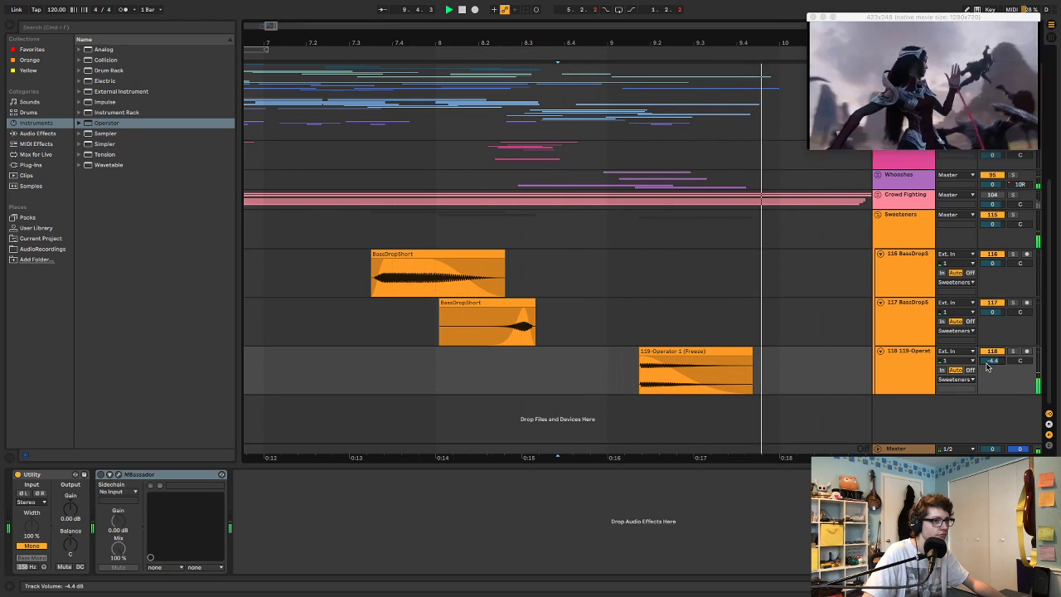
key("space")
- Insert an audio track below track 118 and place Explosion_Bass_03.wav from the Misc folder on it at the Operator clip's start
left_click(876, 375)
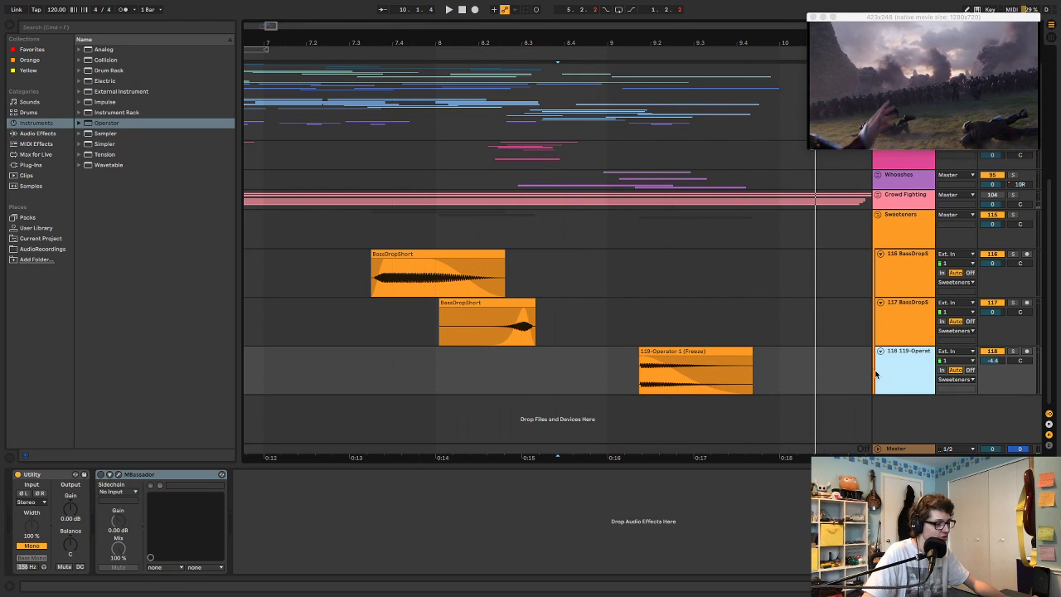
key("super+t")
left_click(45, 248)
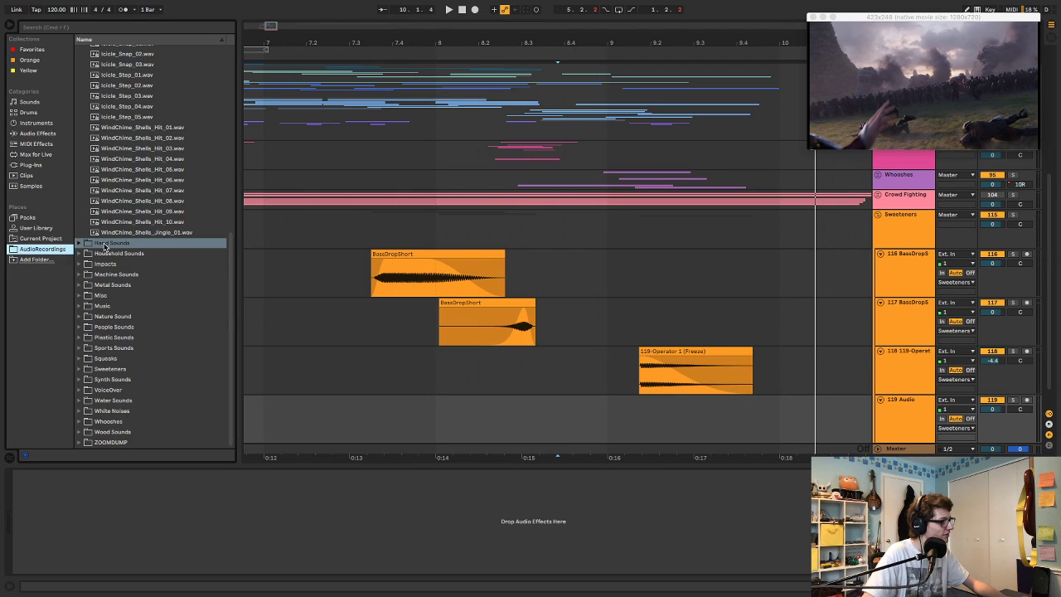
left_click(79, 296)
scroll(123, 304, "down", 15)
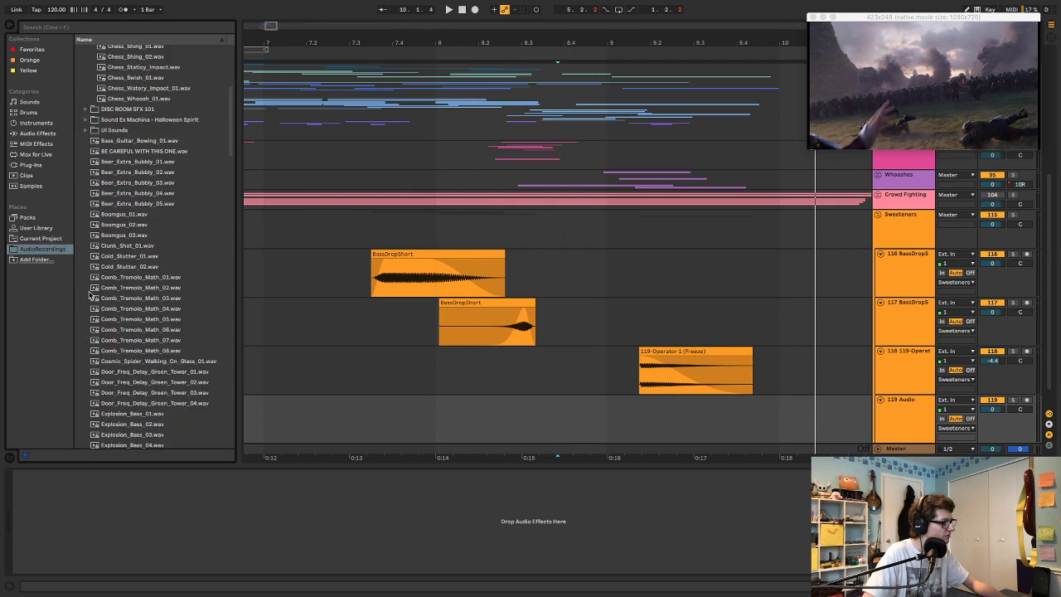
scroll(122, 304, "down", 3)
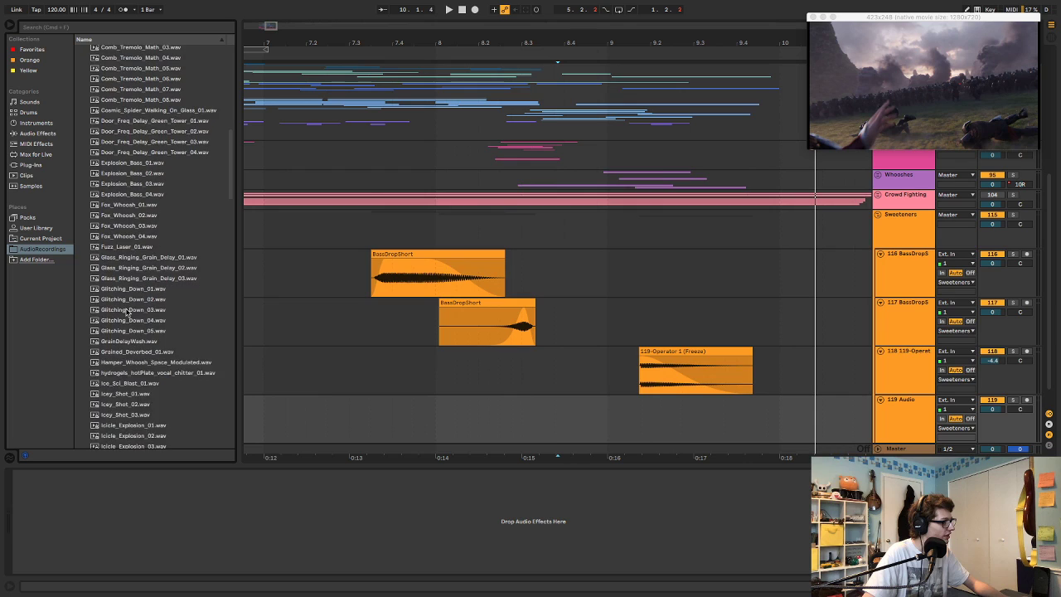
left_click(140, 198)
left_click(131, 216)
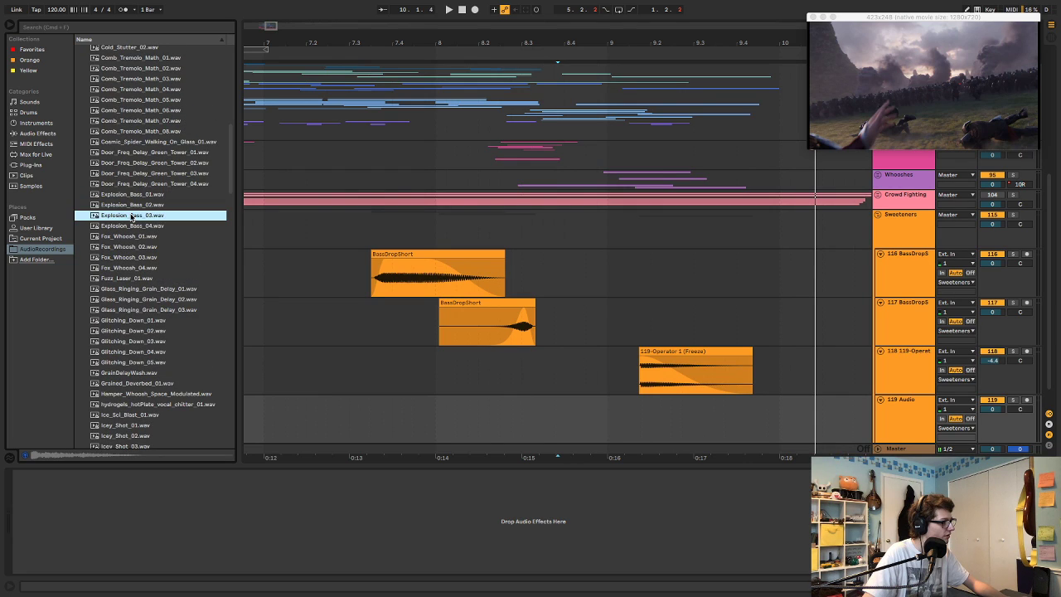
left_click_drag(131, 217, 643, 414)
- Split the explosion clip about 0.1 s after its start and delete the remainder, keeping only the initial hit
left_click(644, 416)
key("super+e")
left_click(651, 398)
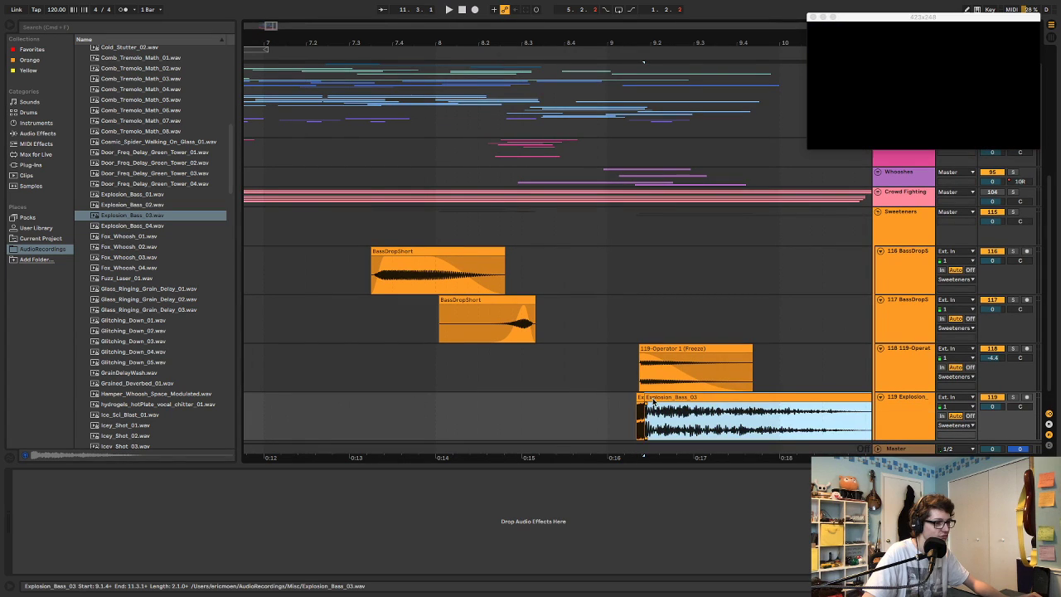
key("Delete")
- Solo track 119 and play the trimmed explosion hit from just before bar 9
left_click(604, 418)
key("s")
key("space")
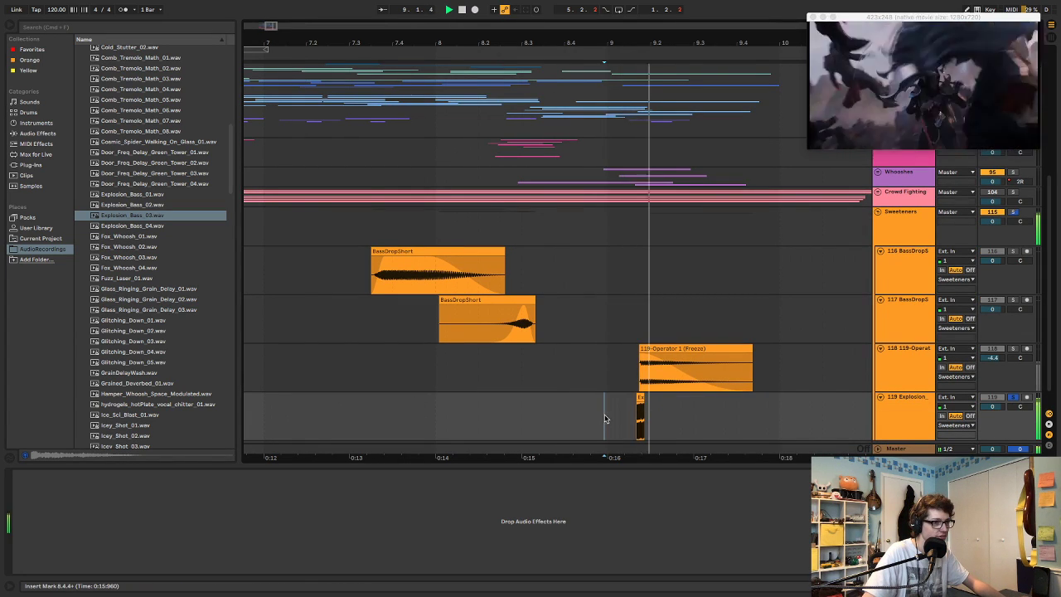
key("space")
key("space")
key("space")
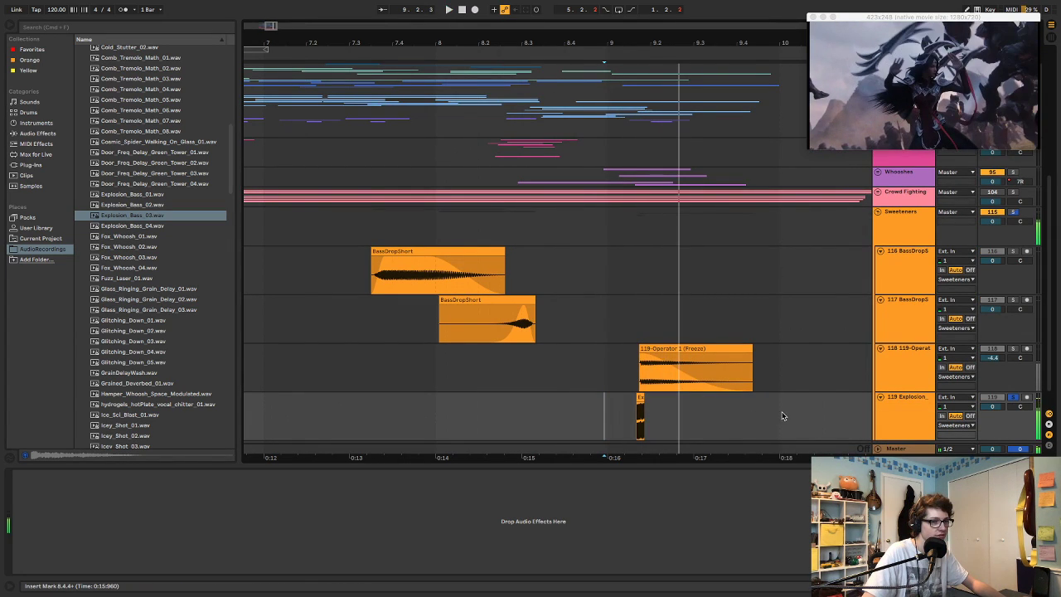
- Set track 119's volume to -20 dB and replay the soloed explosion hit
left_click(988, 409)
type("-20")
key("Return")
key("space")
key("space")
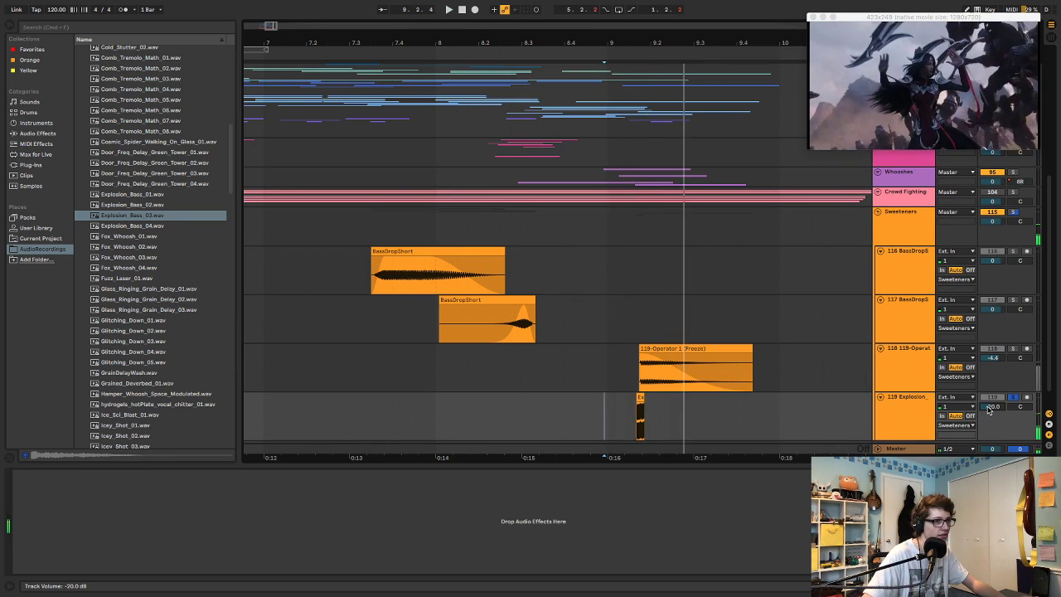
- Align the explosion clip's start with the Operator clip and set track 119's volume to -13.8 dB while playing the full mix
key("space")
left_click(441, 358)
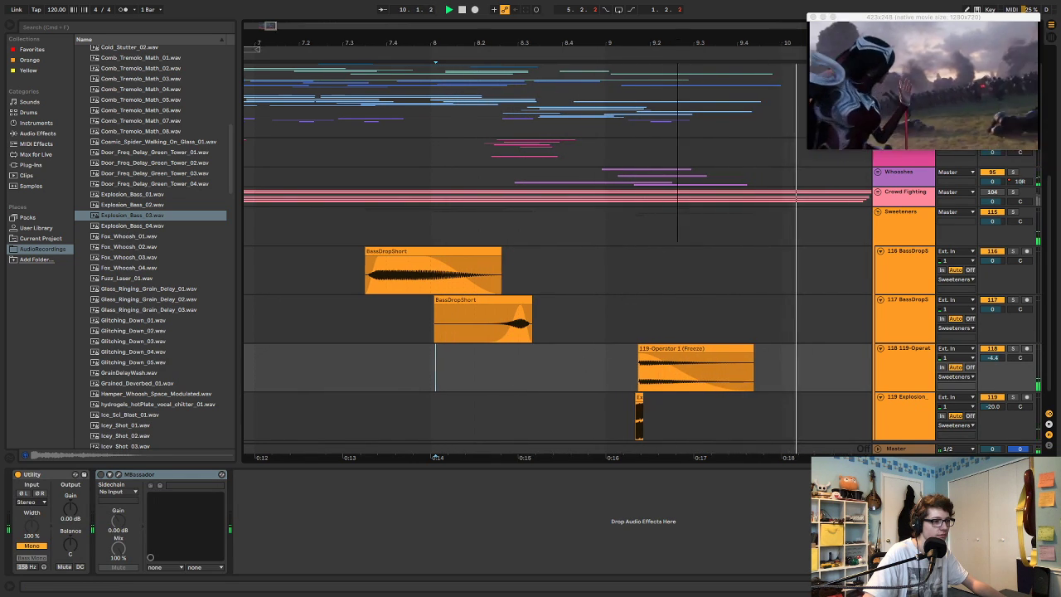
key("plus")
left_click_drag(541, 397, 551, 398)
left_click(359, 324)
key("space")
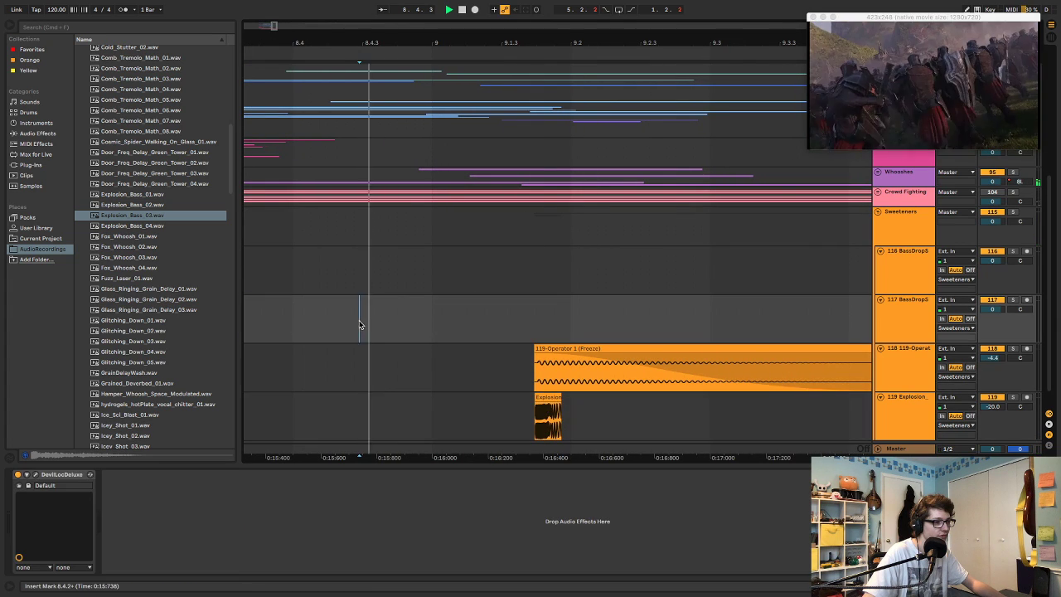
left_click_drag(992, 409, 992, 406)
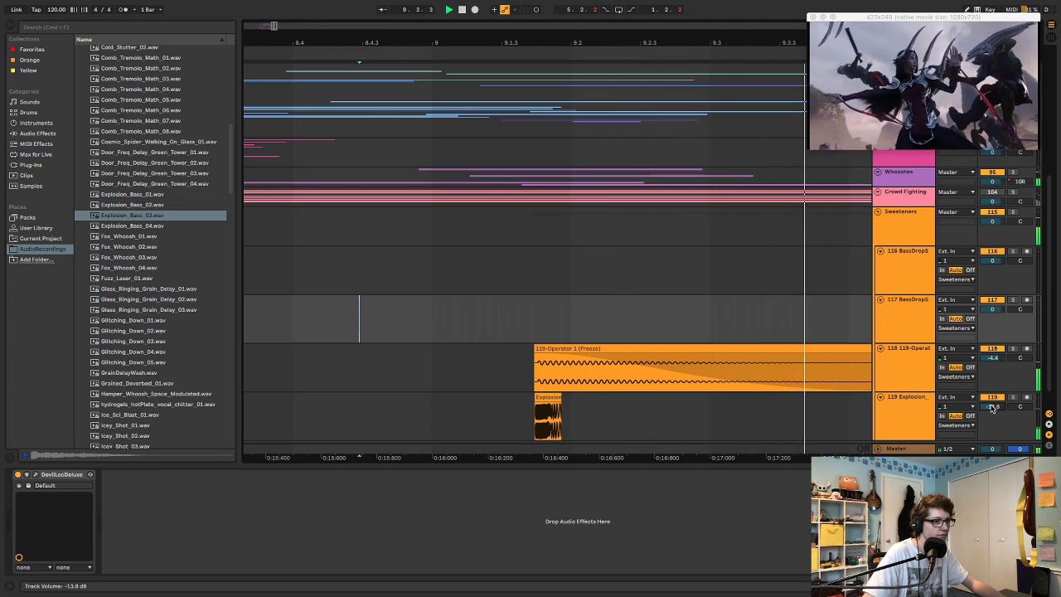
key("space")
- Try the explosion clip slightly ahead of the Operator clip, playing both clips soloed
left_click_drag(519, 413, 537, 399)
key("space")
key("space")
key("space")
key("s")
key("space")
key("space")
key("space")
- Replay the impact from start points closer to the clips, and undo the last two changes
left_click(451, 386)
key("space")
key("space")
left_click(514, 382)
key("space")
key("space")
key("super+z")
key("super+z")
- Play the Operator and explosion clips soloed from 9.1.1 and unsoloed in the full mix from just before bar 9
left_click(433, 365)
key("space")
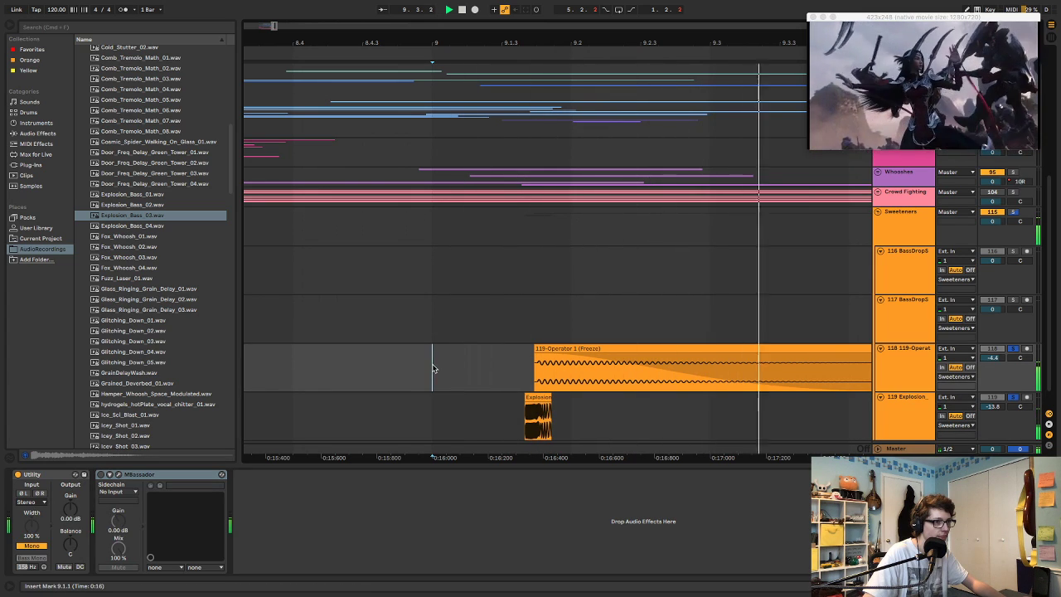
key("space")
key("space")
left_click(406, 349)
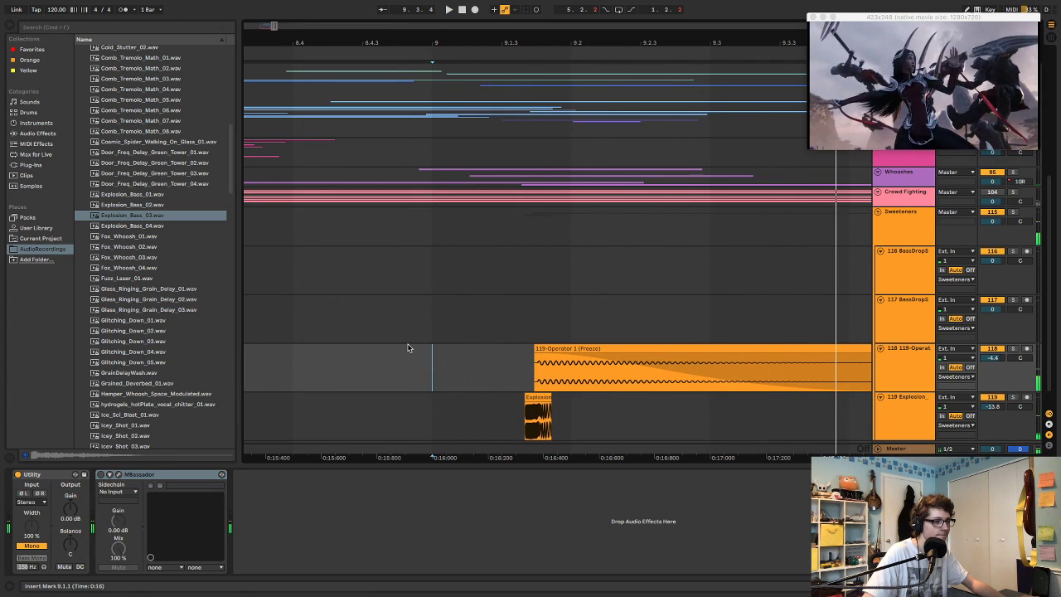
key("space")
key("space")
key("space")
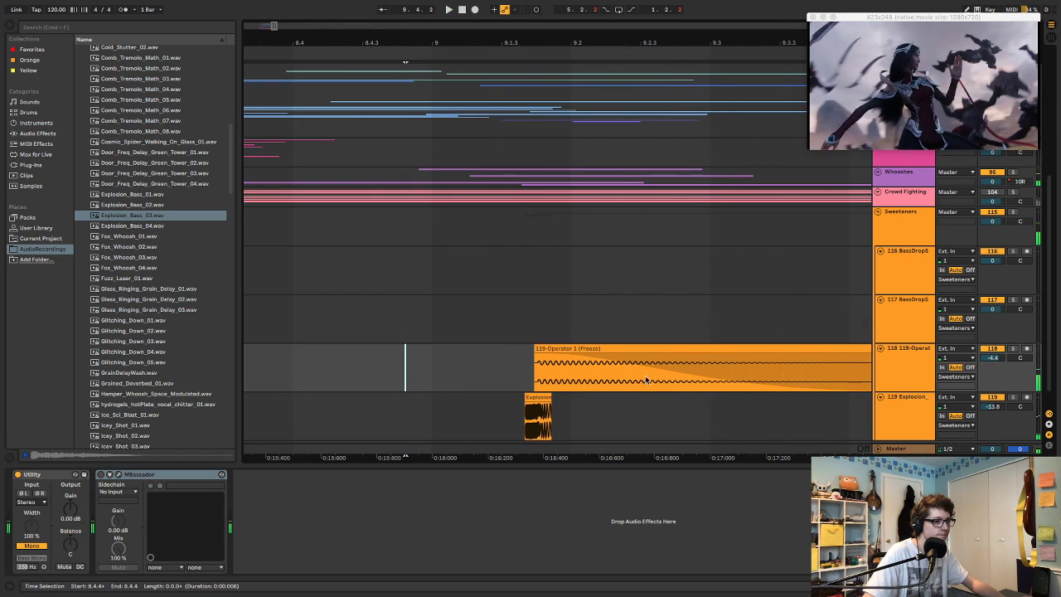
- Try moving the Operator and explosion clips slightly later together, play the passage, and undo the last two clip moves
left_click(594, 349)
left_click(538, 398, "shift")
left_click_drag(555, 349, 565, 354)
left_click(351, 356)
key("space")
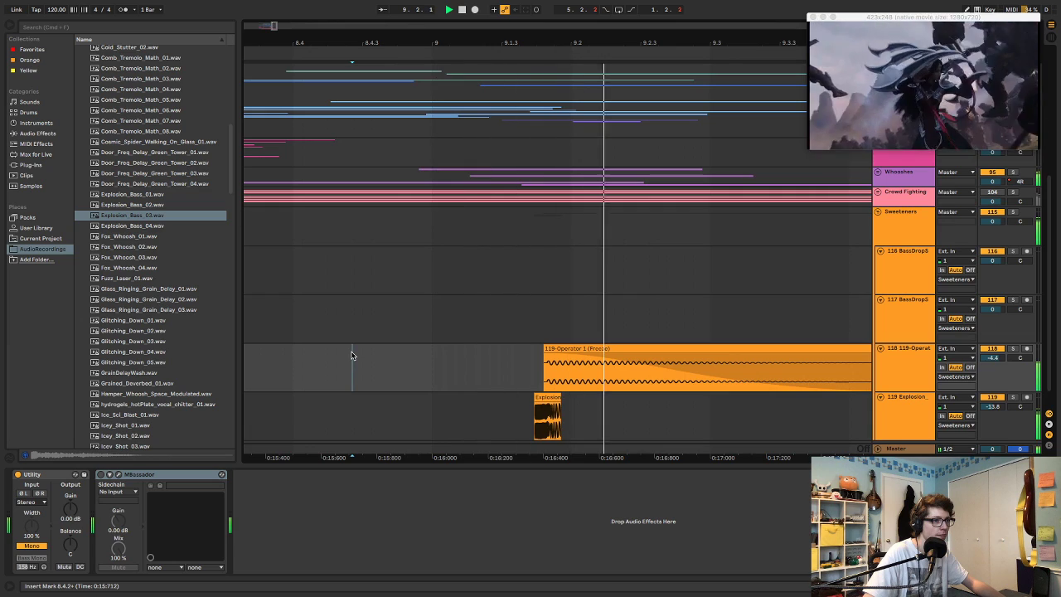
key("space")
key("super+z")
key("super+z")
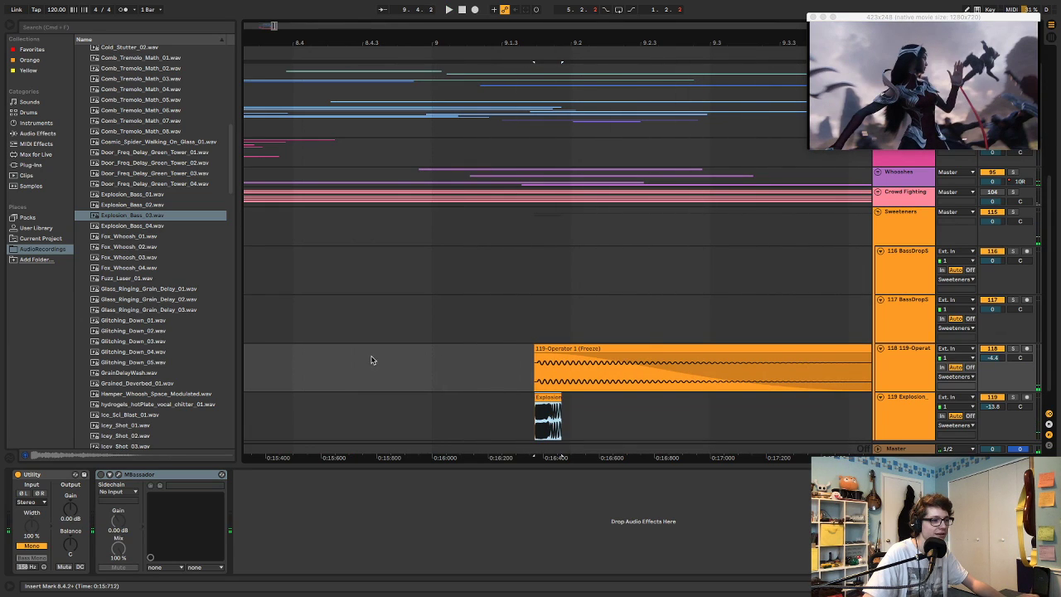
- Set track 119's volume to -18.3 dB and play the passage from shortly before bar 9
left_click(991, 406)
left_click(387, 357)
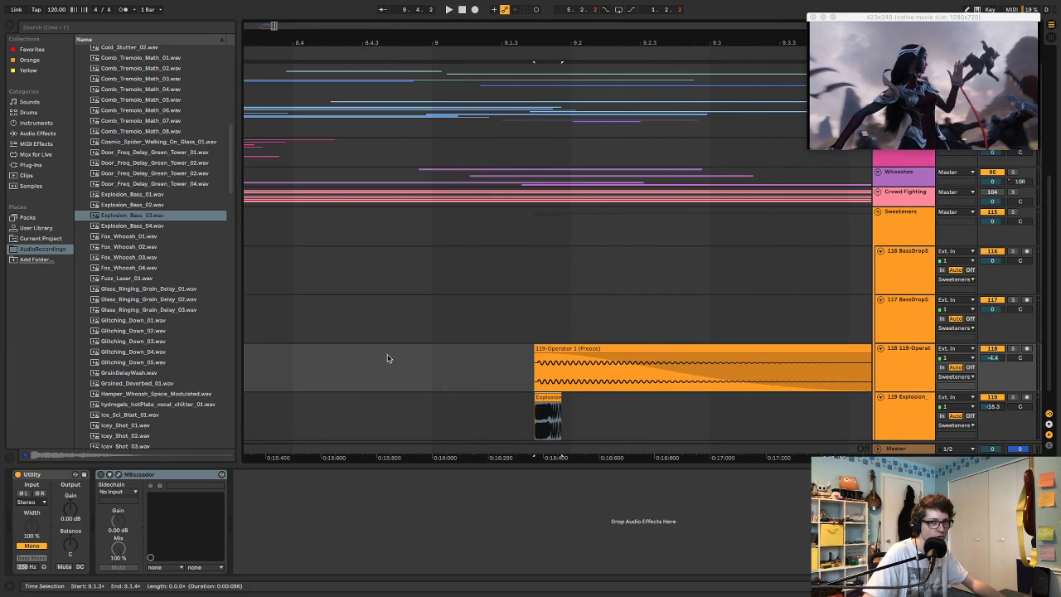
left_click(365, 332)
key("space")
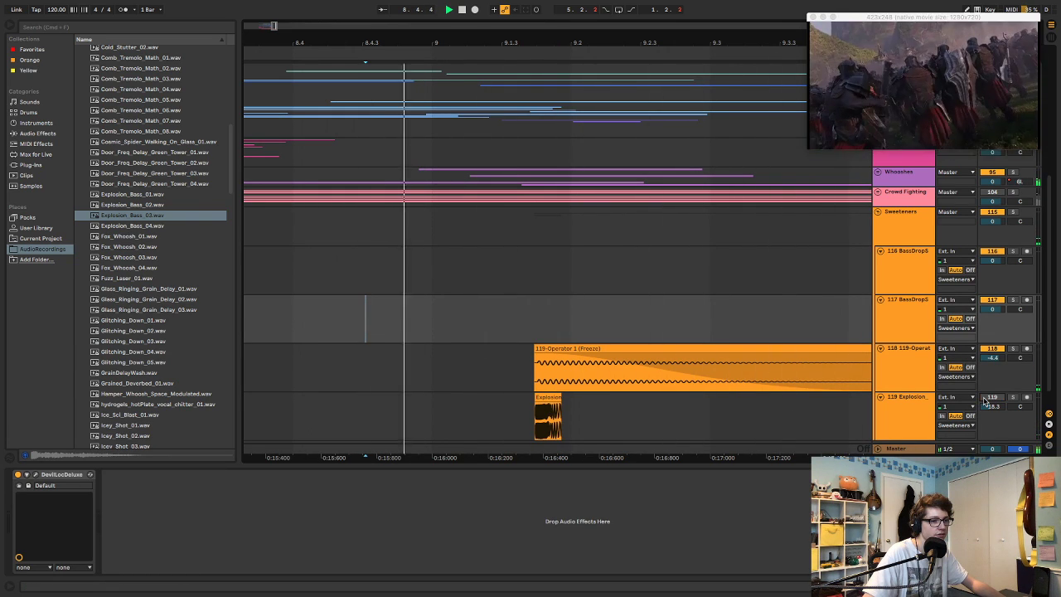
- Check the devices on tracks 119 and 118, selecting Utility on the Operator track
left_click(898, 421)
left_click(892, 378)
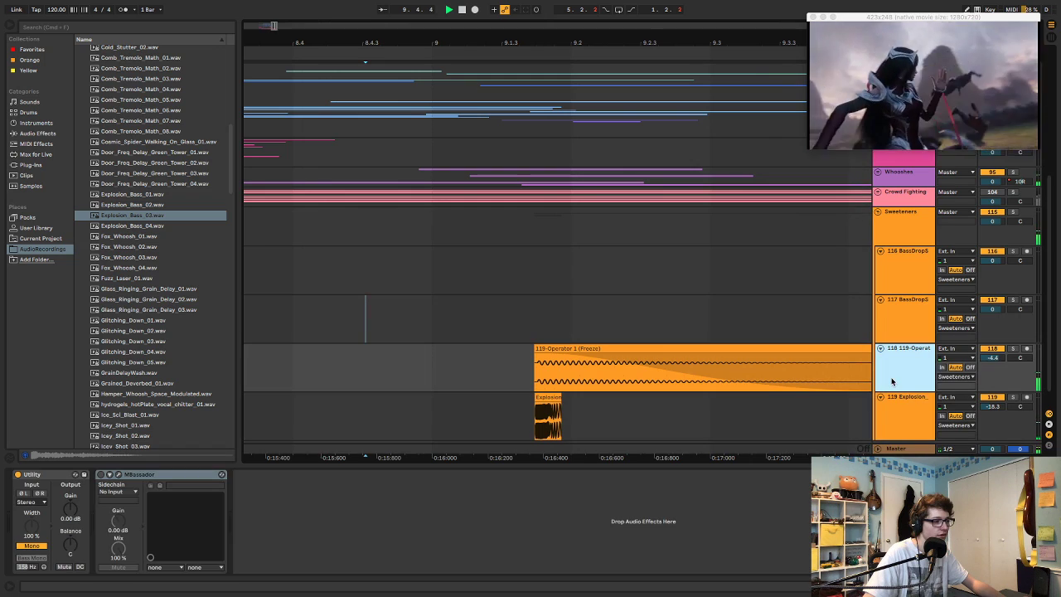
left_click(296, 510)
key("space")
left_click(52, 476)
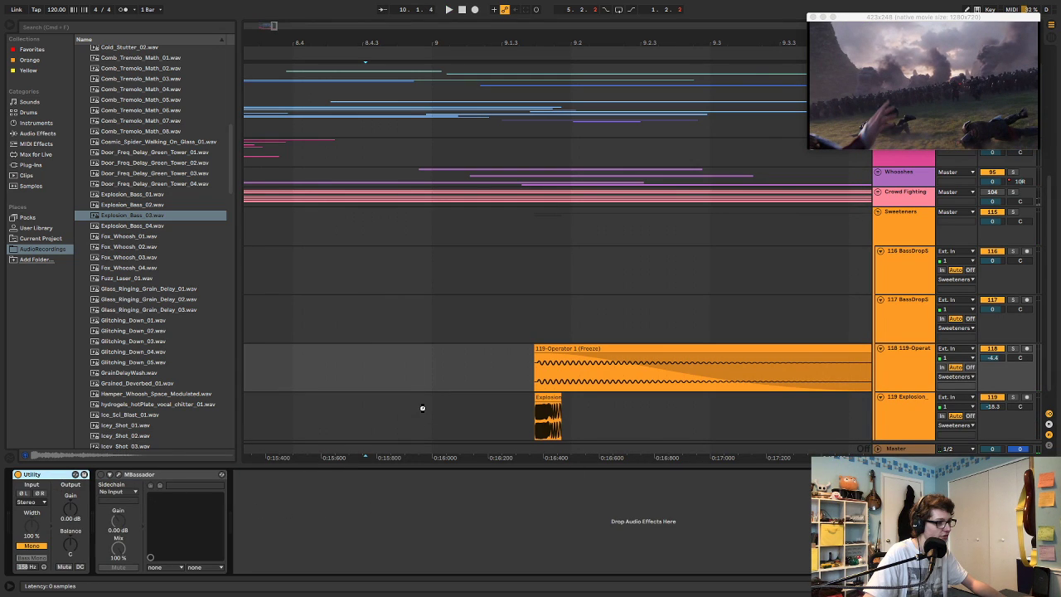
- Set track 118's volume to -5.5 dB while playing the passage from 8.3.4
left_click(289, 312)
key("space")
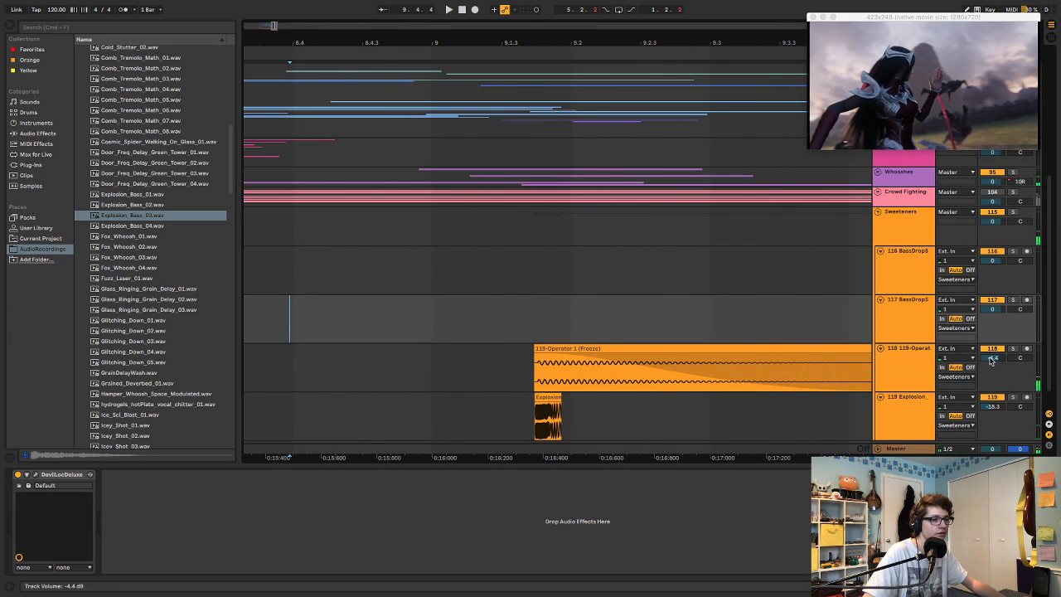
left_click_drag(991, 356, 991, 360)
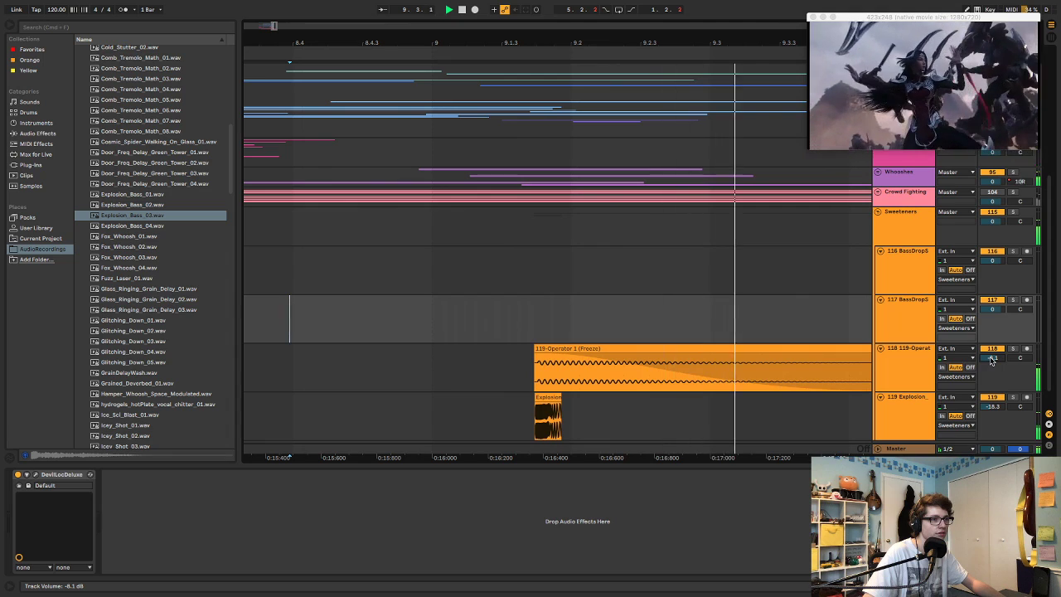
key("space")
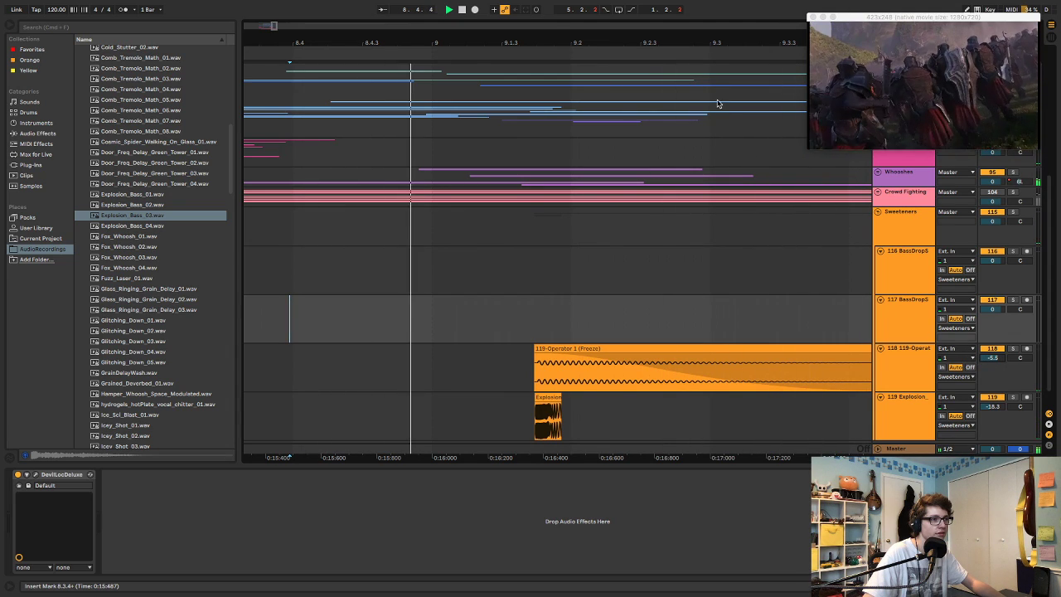
- Play the passage with the Sweeteners group off and on, including from 7.1.4, and save the set
left_click_drag(687, 39, 687, 7)
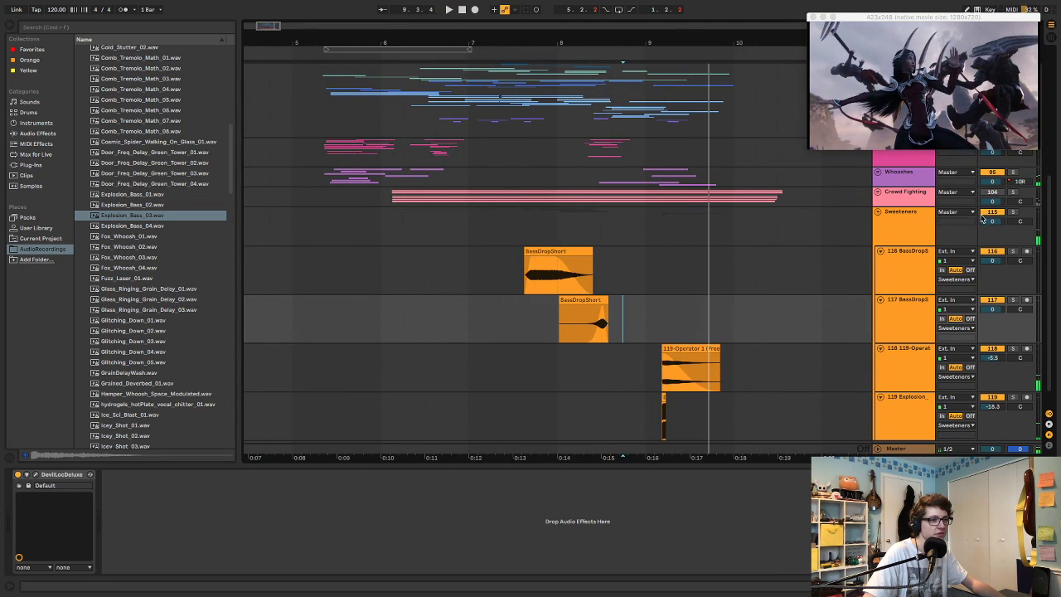
key("space")
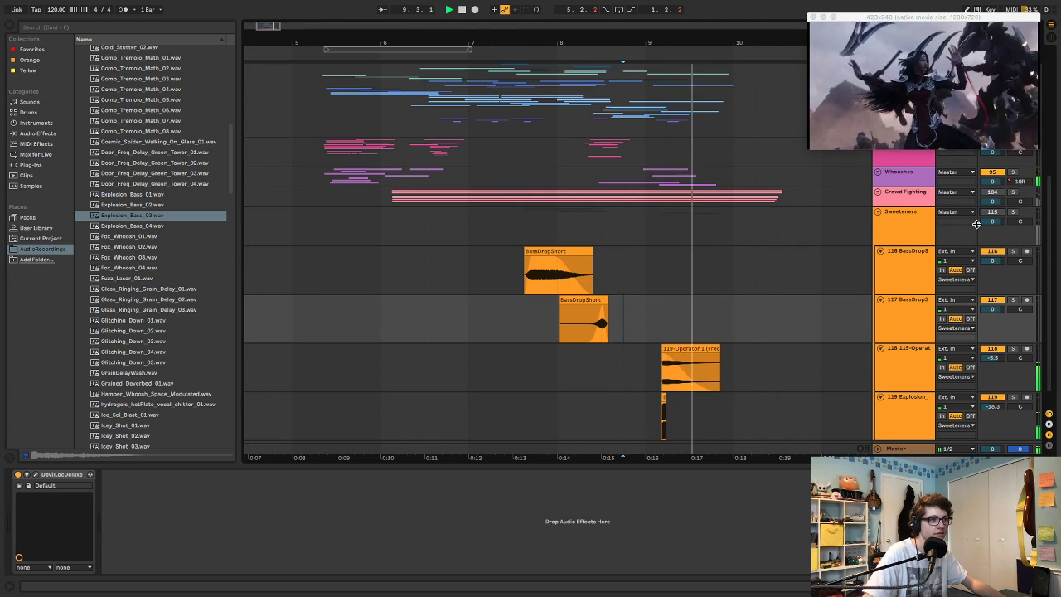
key("space")
left_click(490, 235)
key("space")
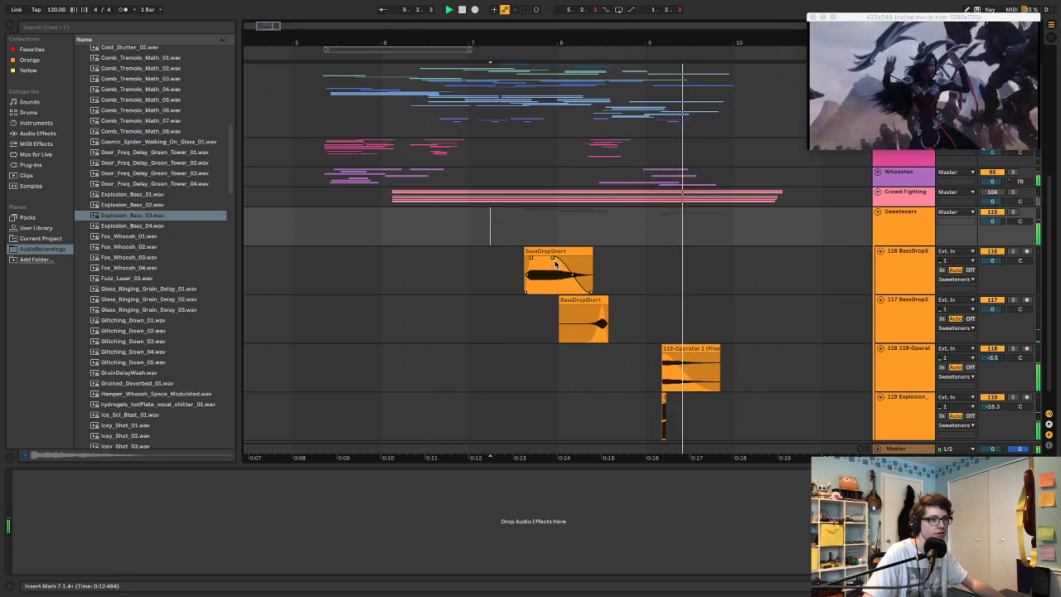
key("space")
key("super+s")
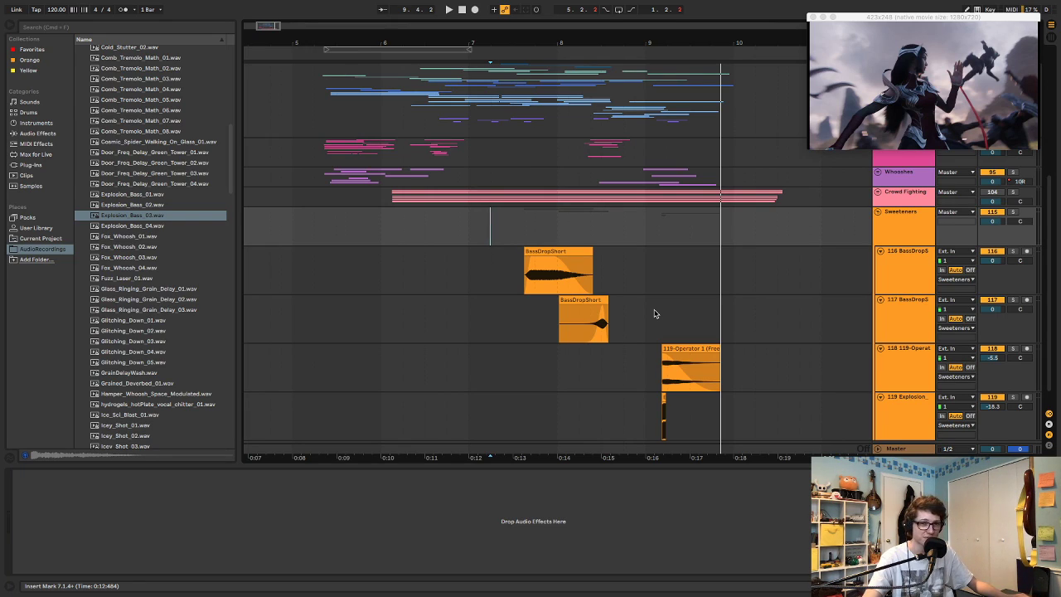
- Solo the Sweeteners group and play the two bass drops from 7.3.2
left_click(518, 239)
key("space")
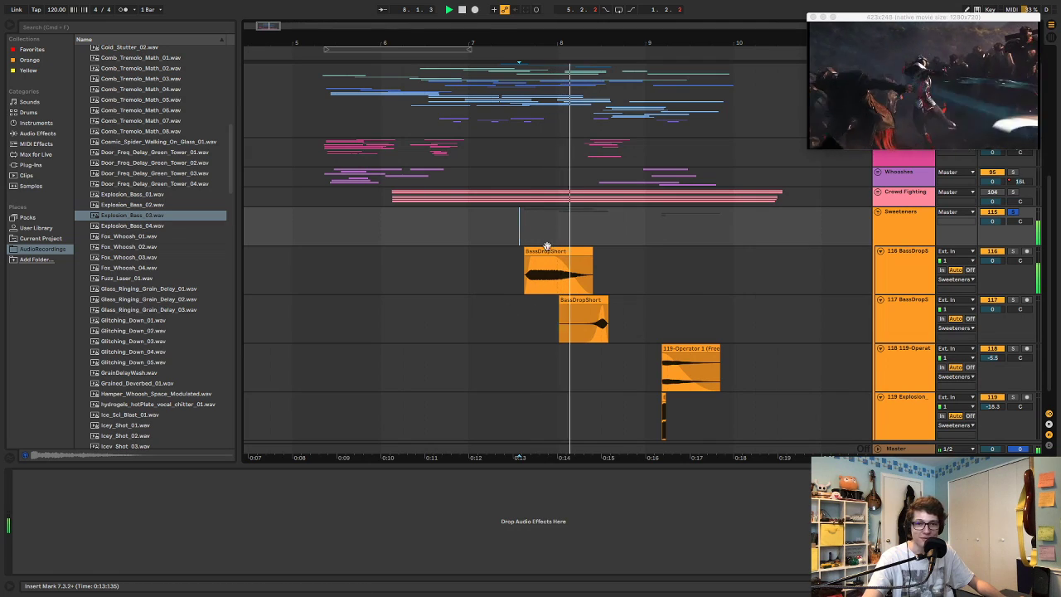
key("space")
key("space")
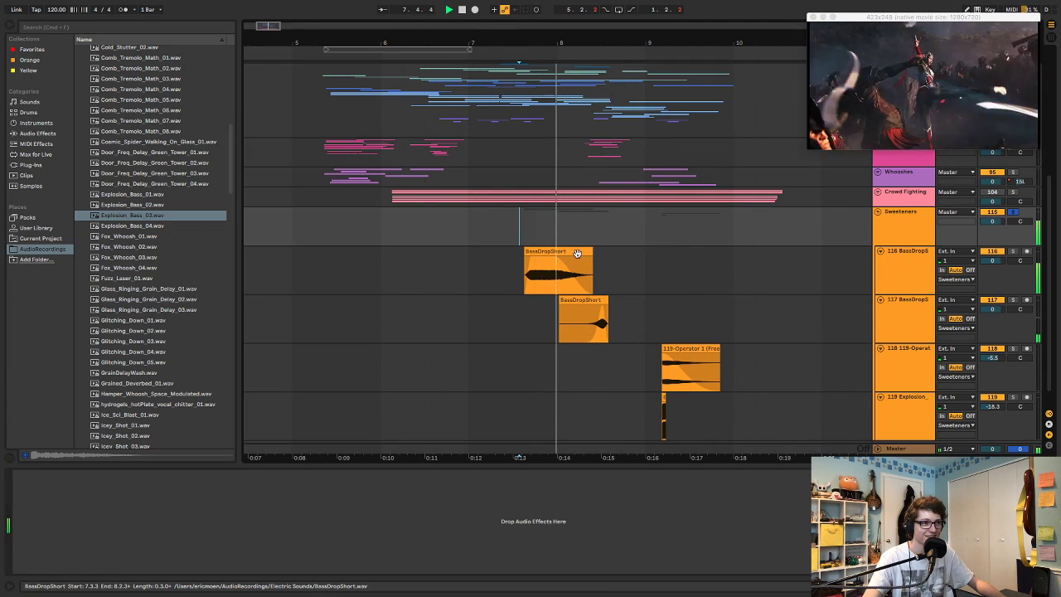
key("space")
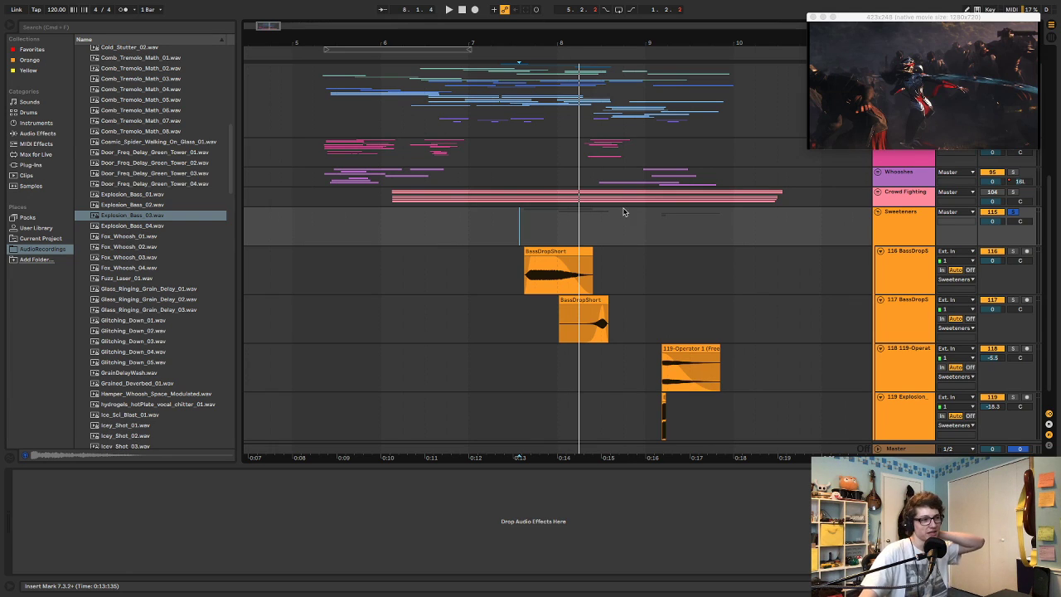
- Review the Knife Attacks, Foley, Crowd Fighting and Sweeteners groups by selecting them in the arrangement
scroll(549, 83, "up", 3)
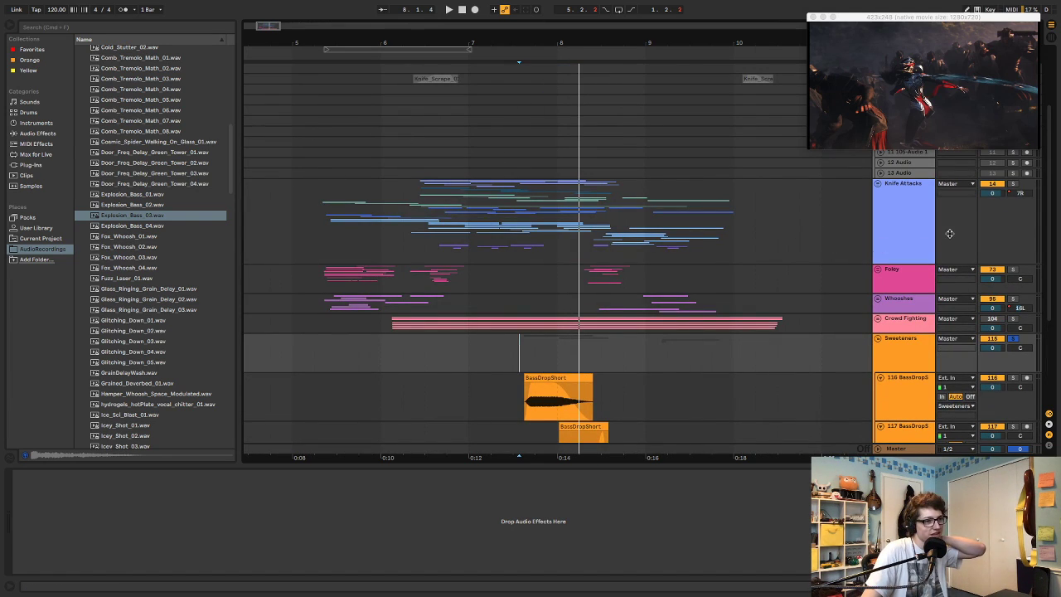
left_click(923, 250)
left_click(895, 329)
left_click(894, 271)
left_click(900, 245)
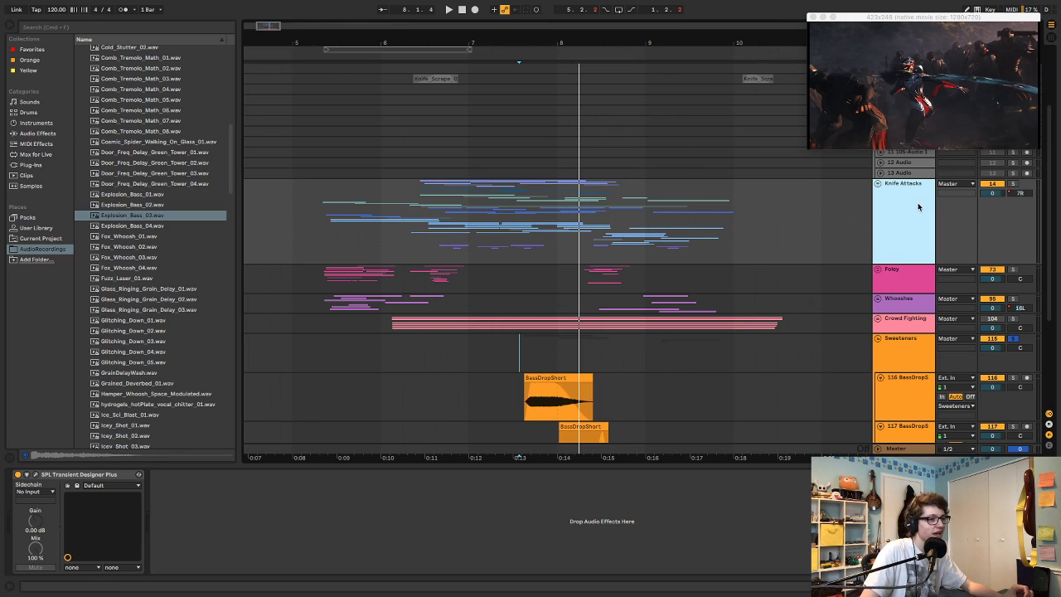
left_click(892, 284)
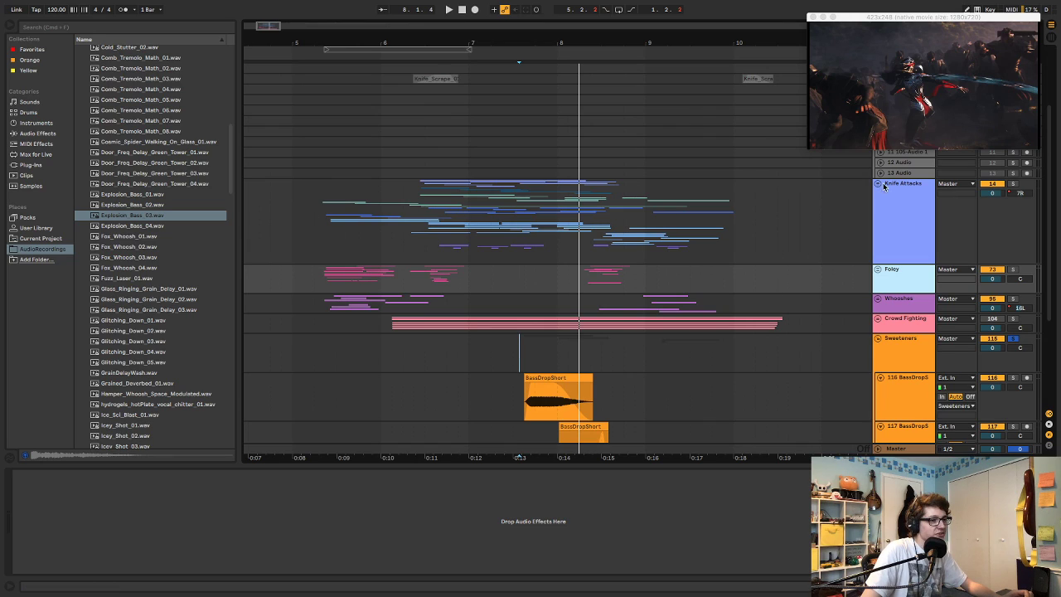
left_click(895, 241)
left_click(896, 272)
left_click(904, 350)
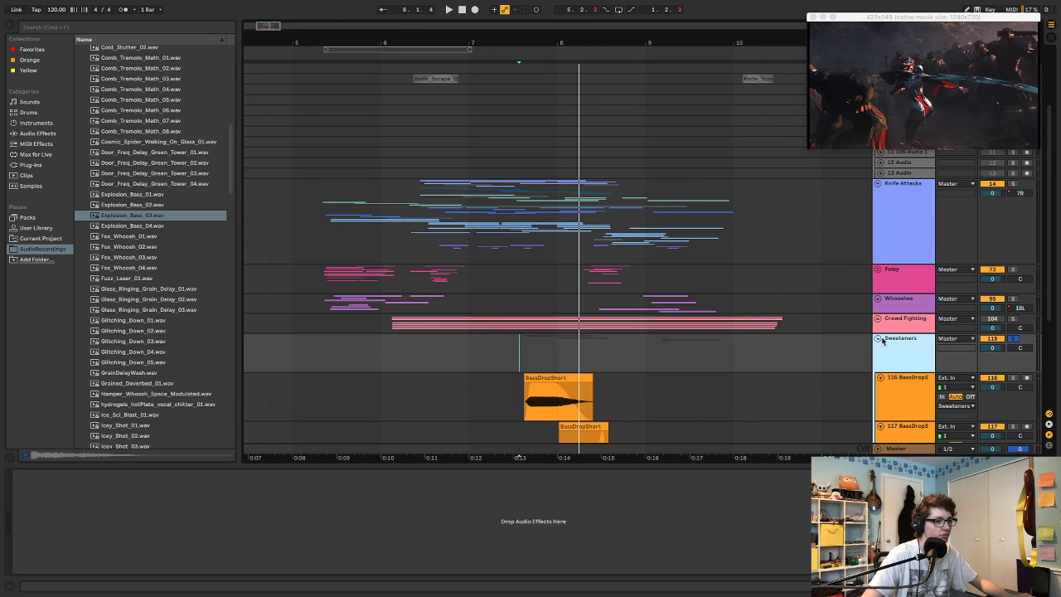
- Fold the Sweeteners group, place the insert marker in Knife Attacks near 5.3.2, and save the set
left_click(878, 338)
left_click(347, 247)
key("super+s")
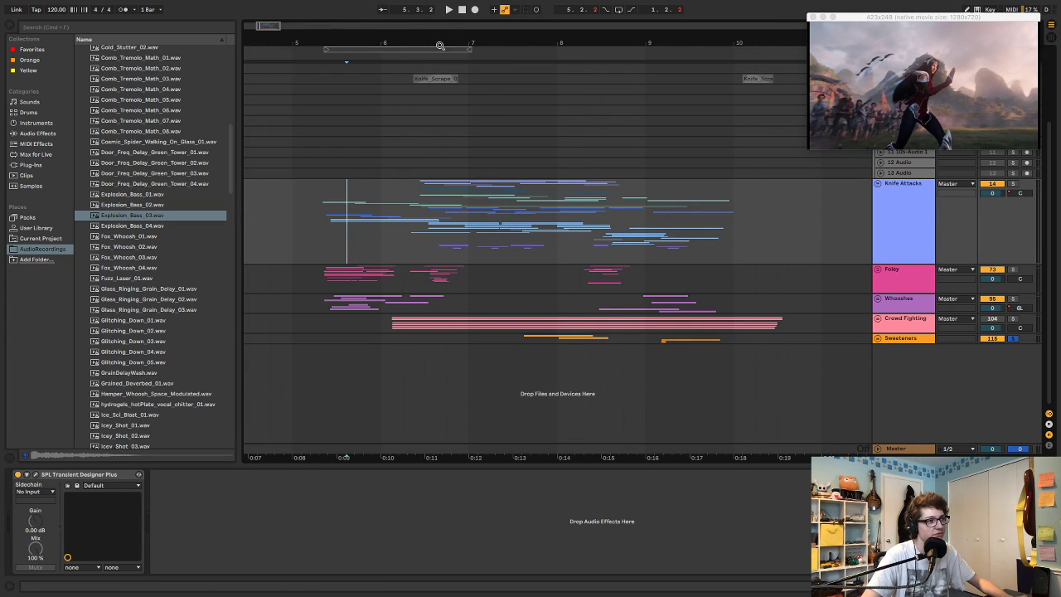
- Solo the Knife Attacks group in place of Sweeteners and hide the video window
left_click_drag(439, 45, 425, 21)
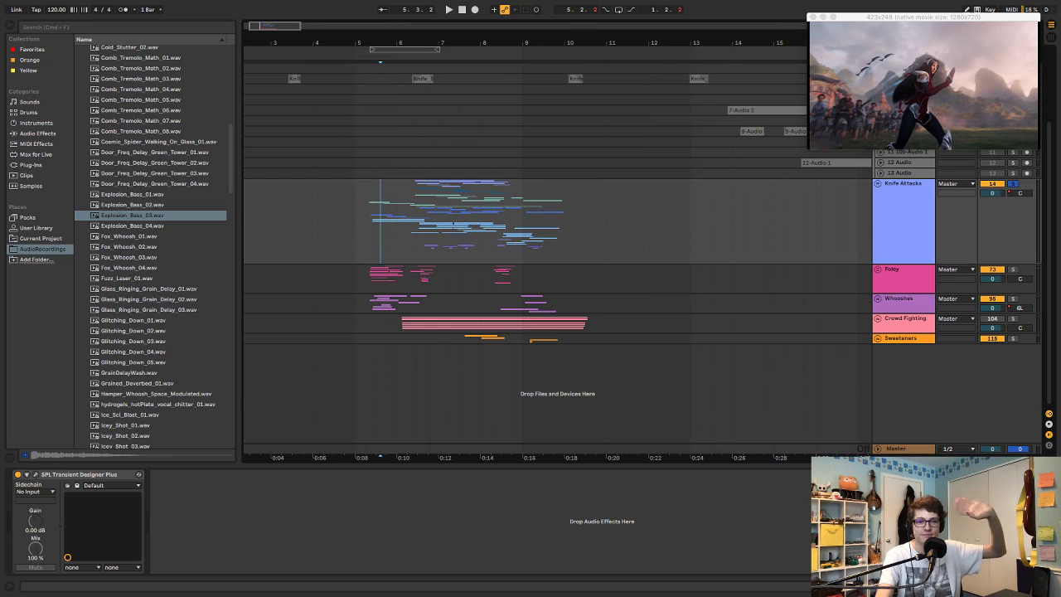
key("super+alt+v")
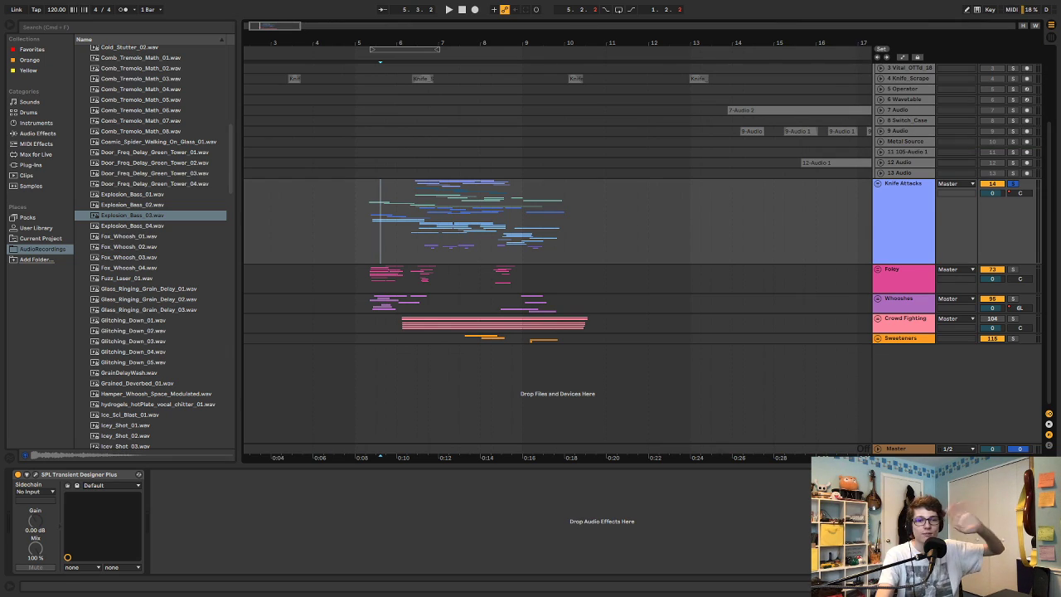